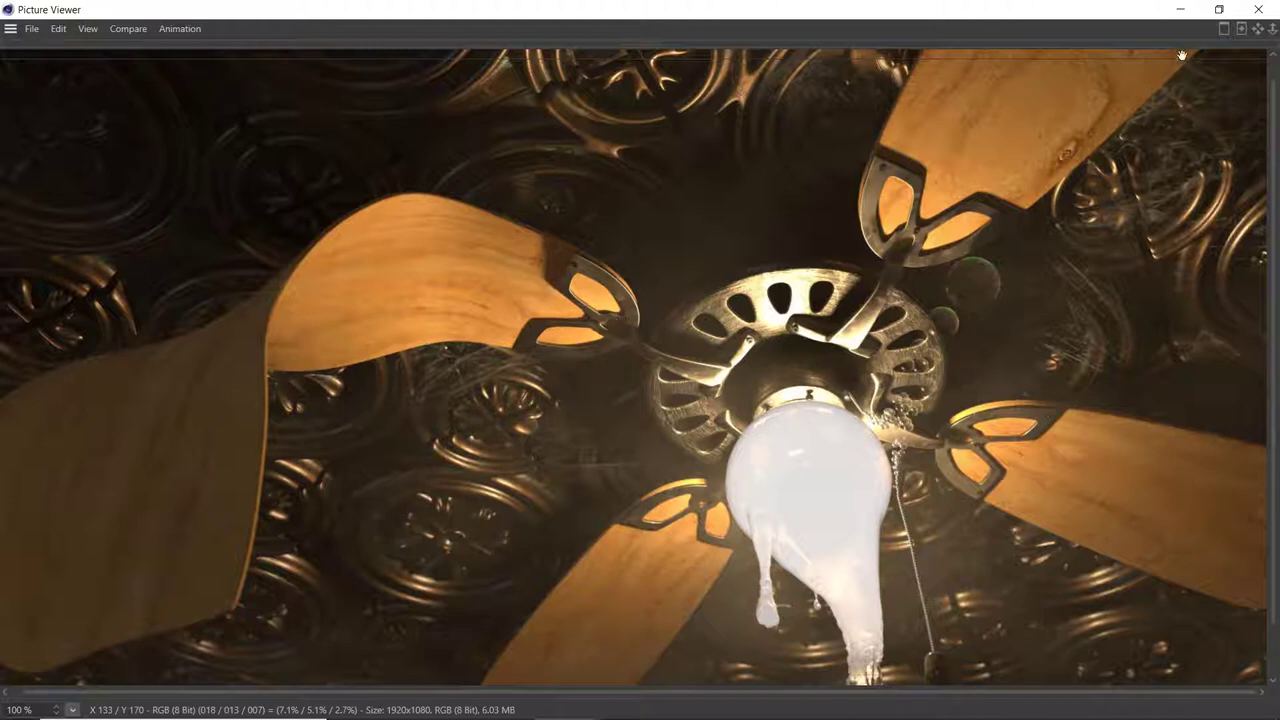
- Restore the maximized Picture Viewer with the 1920x1080 fan render to a floating window
double_click(1075, 12)
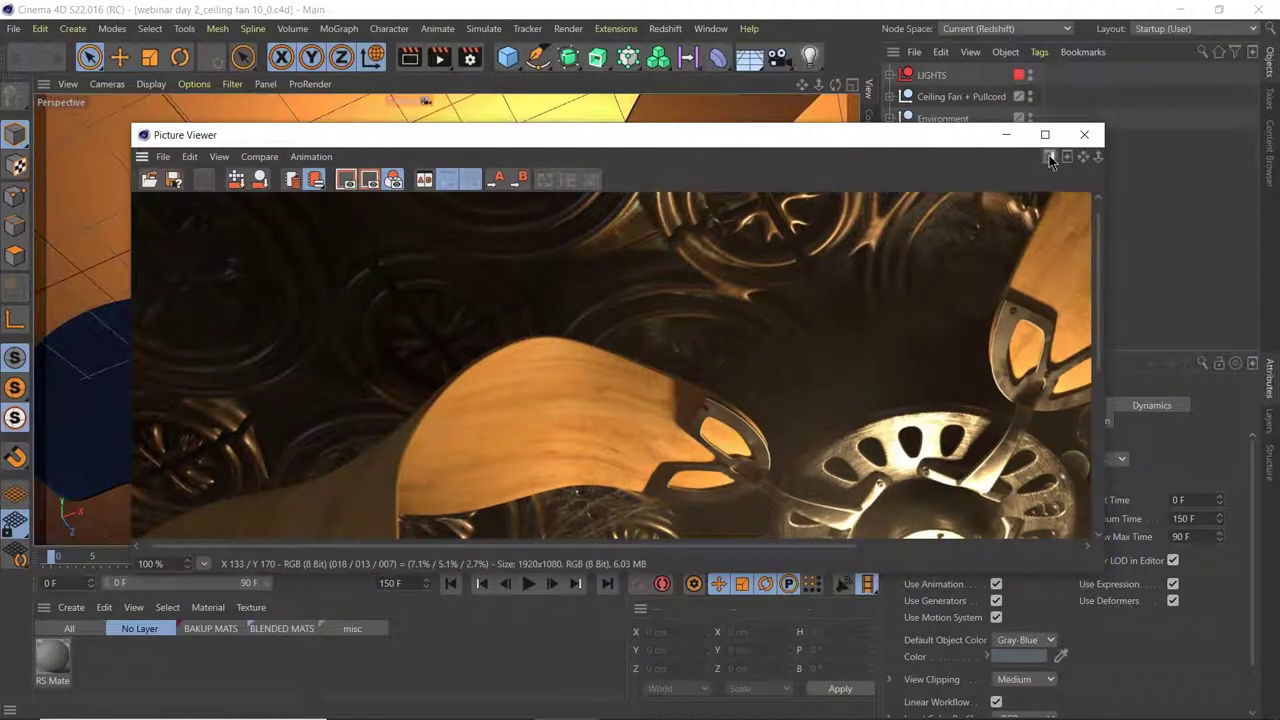
- Minimize the Picture Viewer and run a Redshift RenderView IPR of the ceiling fan beside the viewport
click(1006, 135)
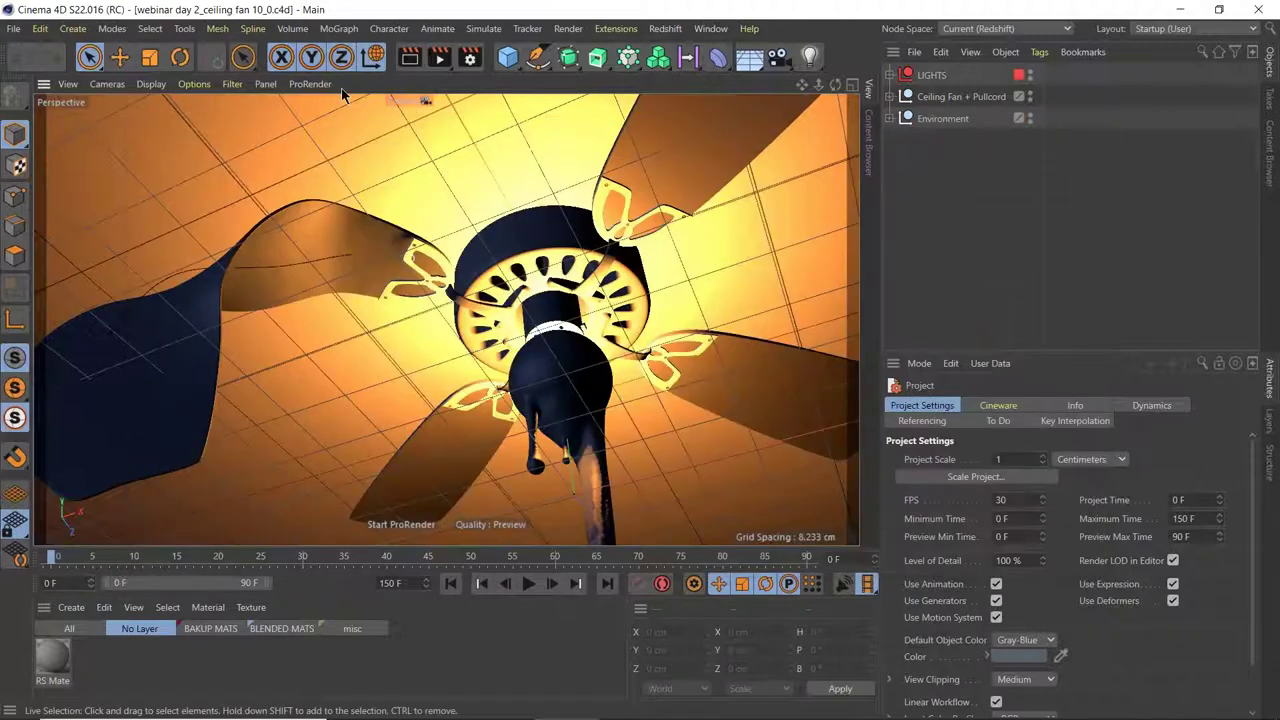
click(665, 28)
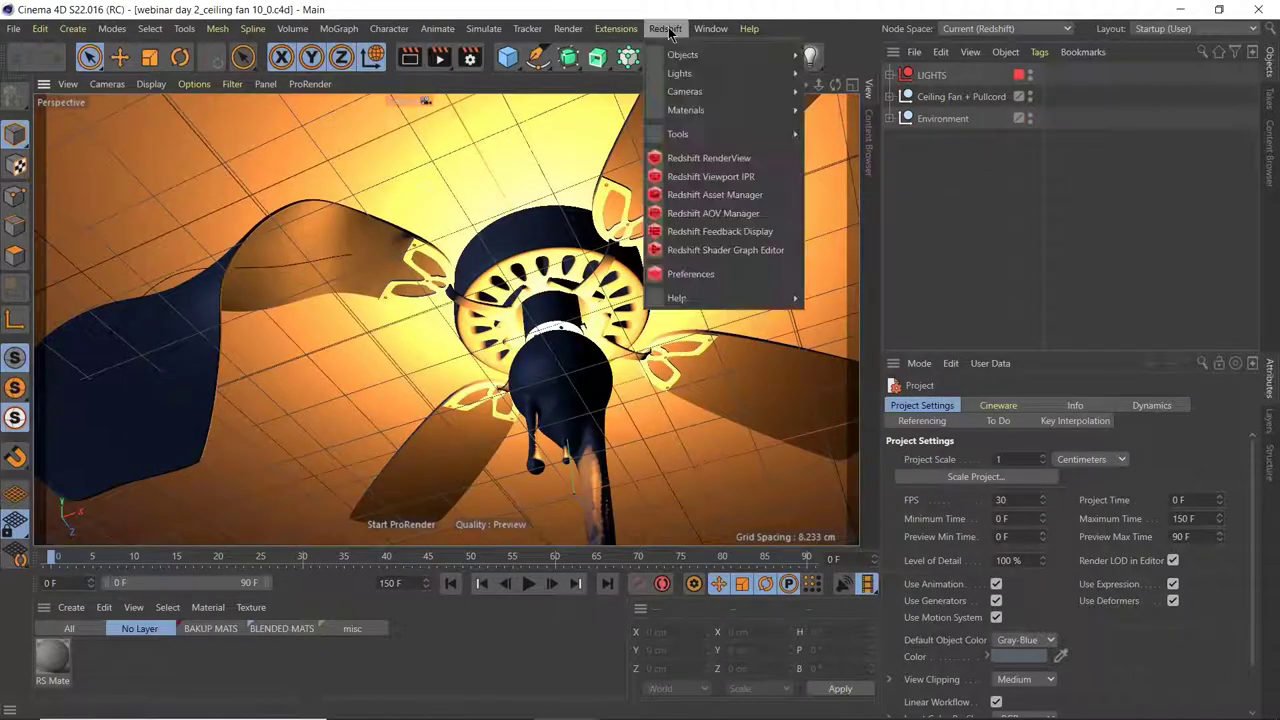
click(710, 158)
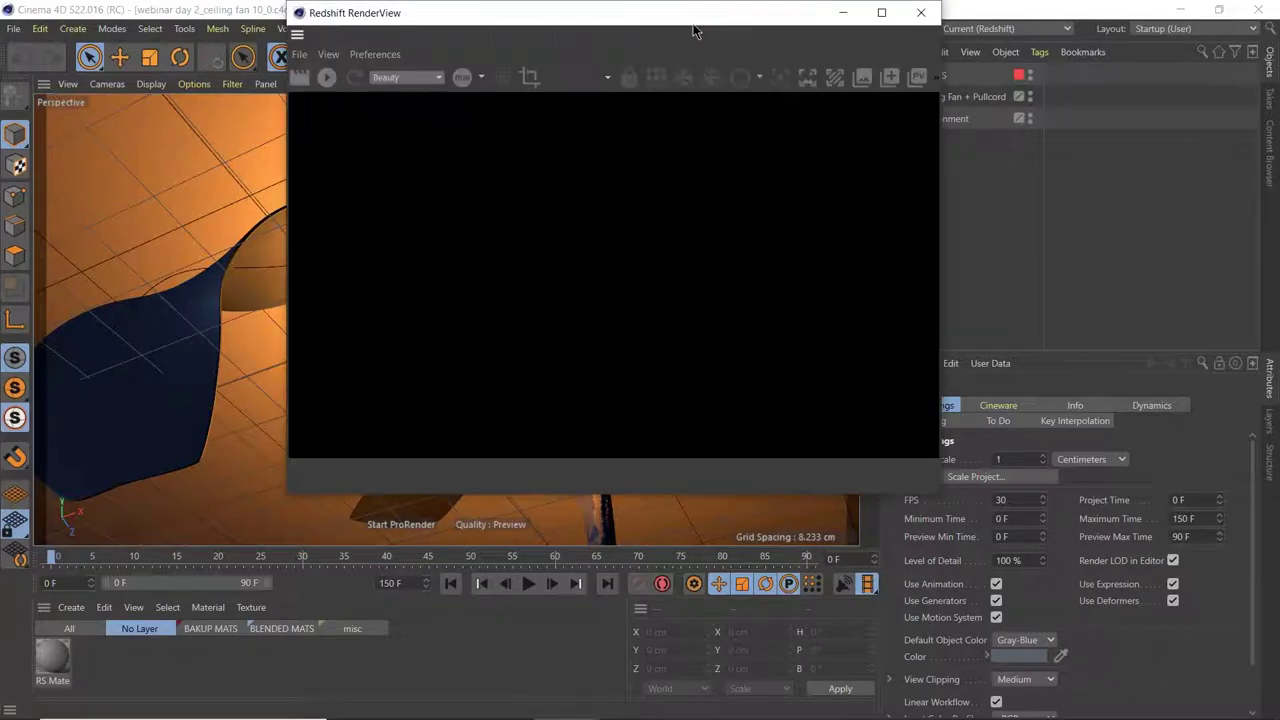
drag(694, 31, 828, 133)
click(469, 191)
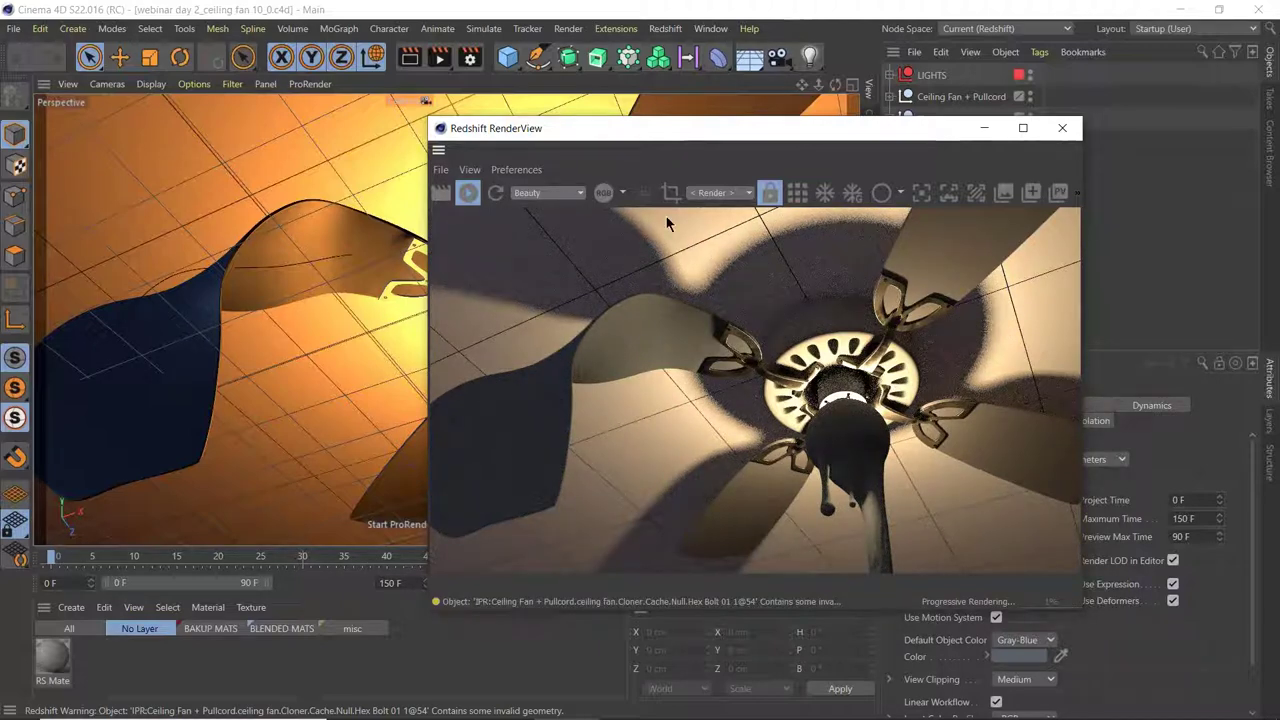
drag(874, 135, 1016, 187)
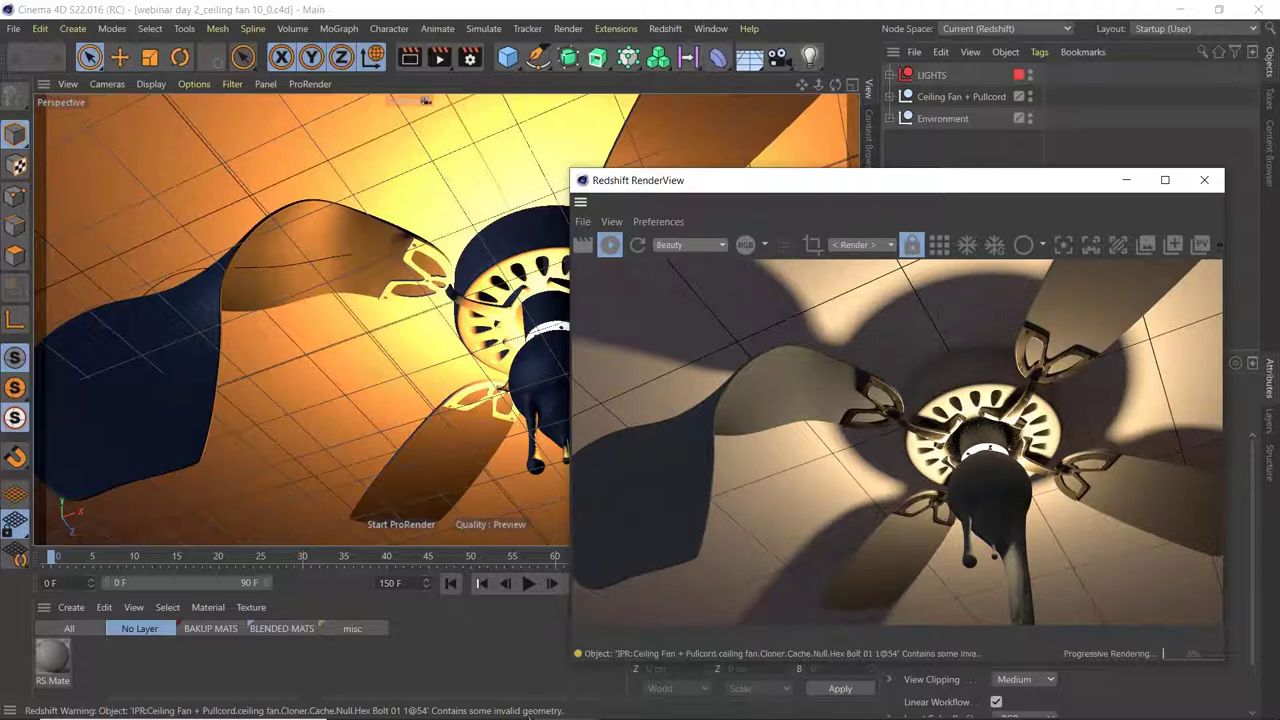
mouse_move(531, 715)
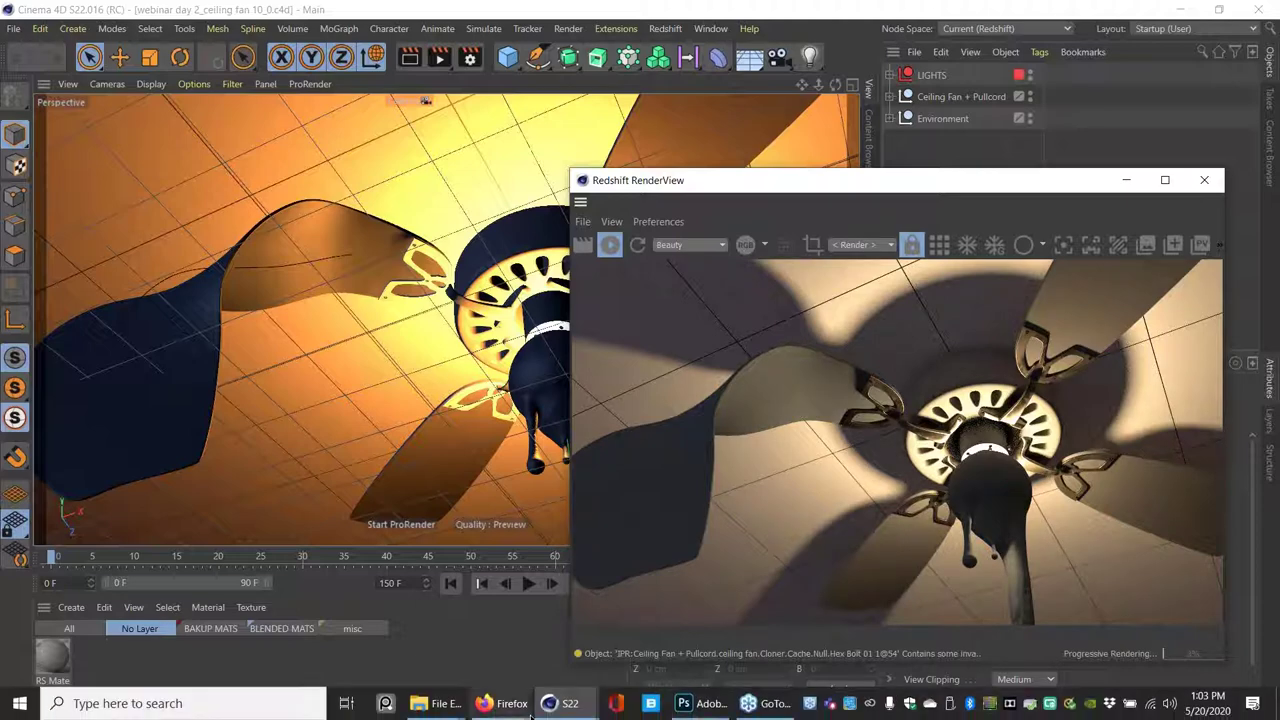
- In Quixel Bridge, browse 3D Assets and open the Limestone Quarry collection
click(651, 704)
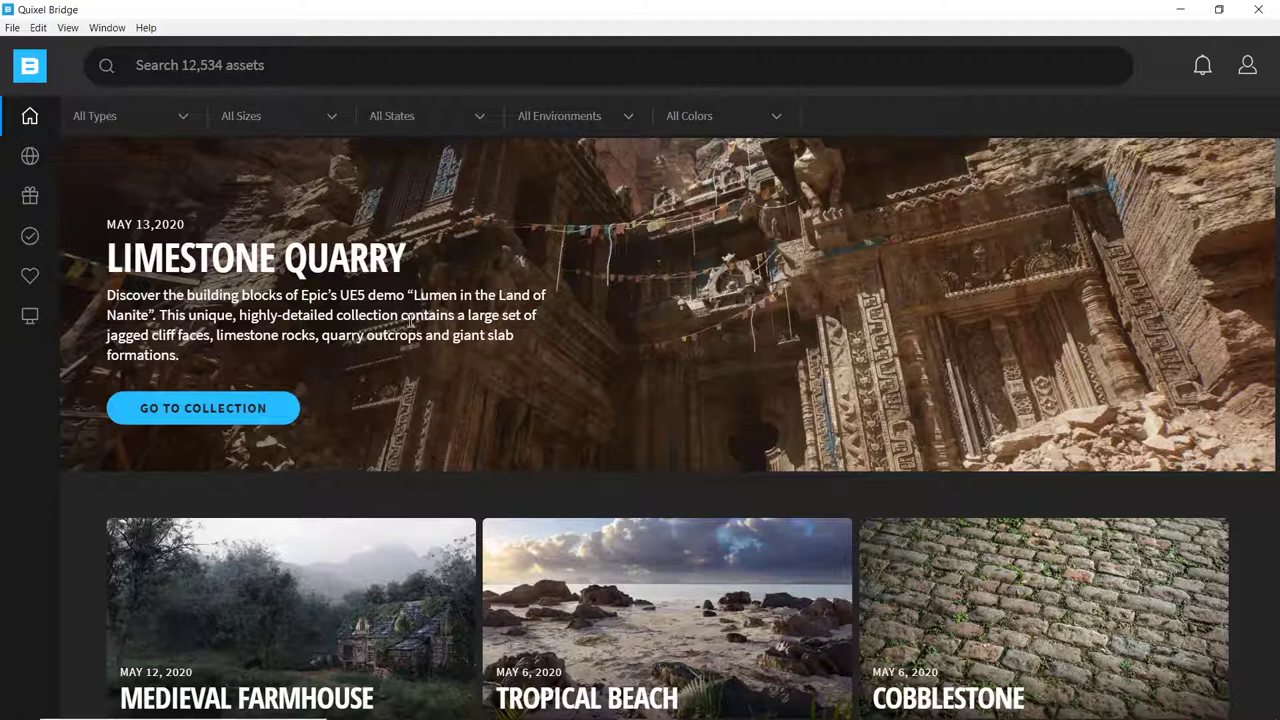
mouse_move(30, 160)
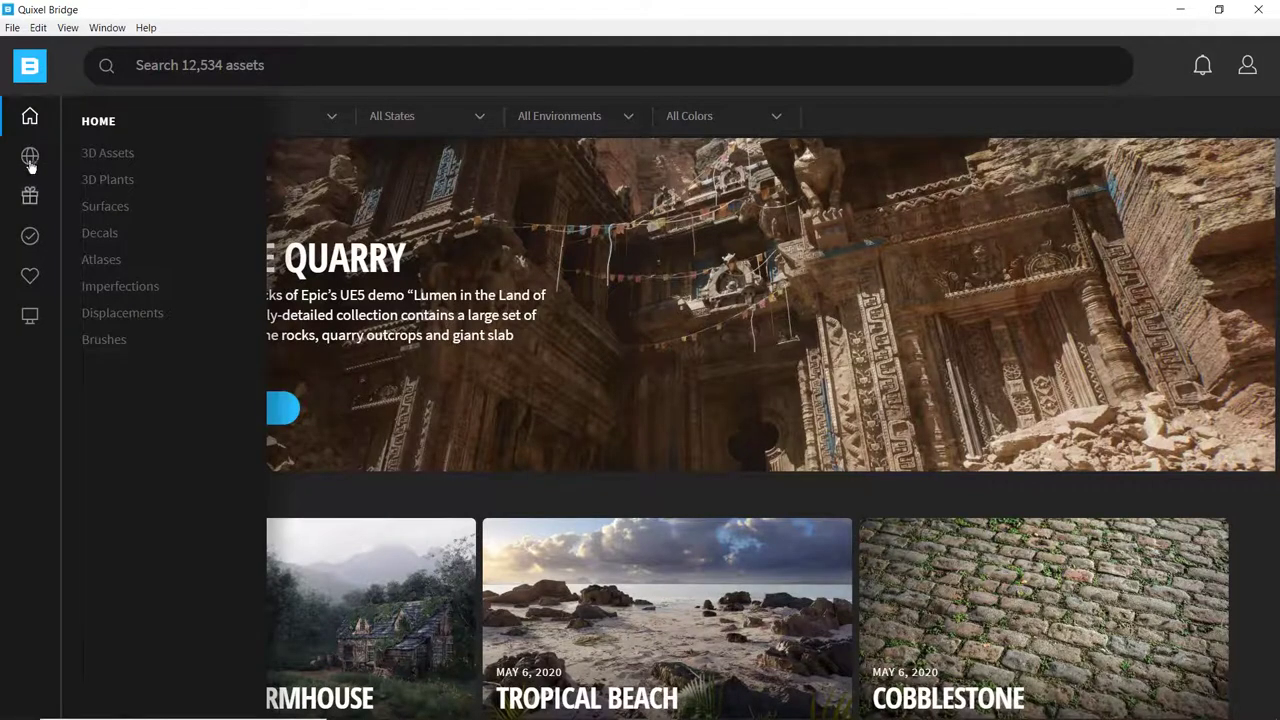
click(113, 158)
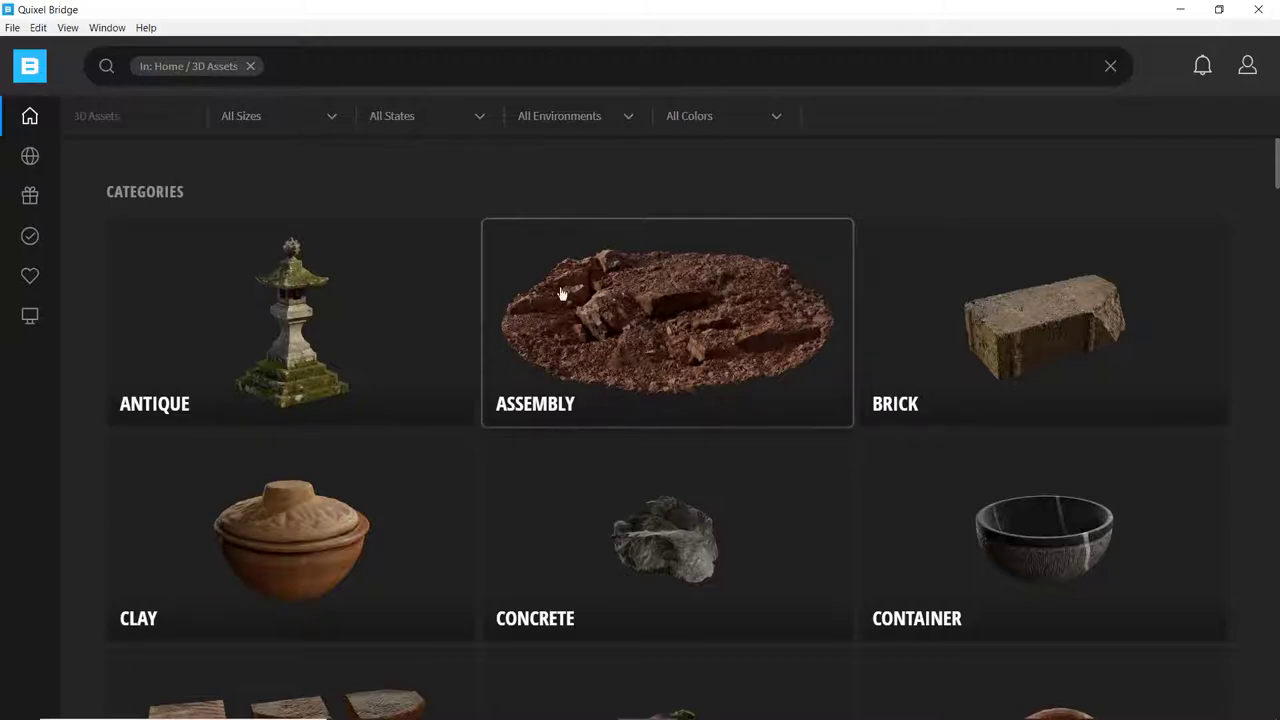
click(32, 118)
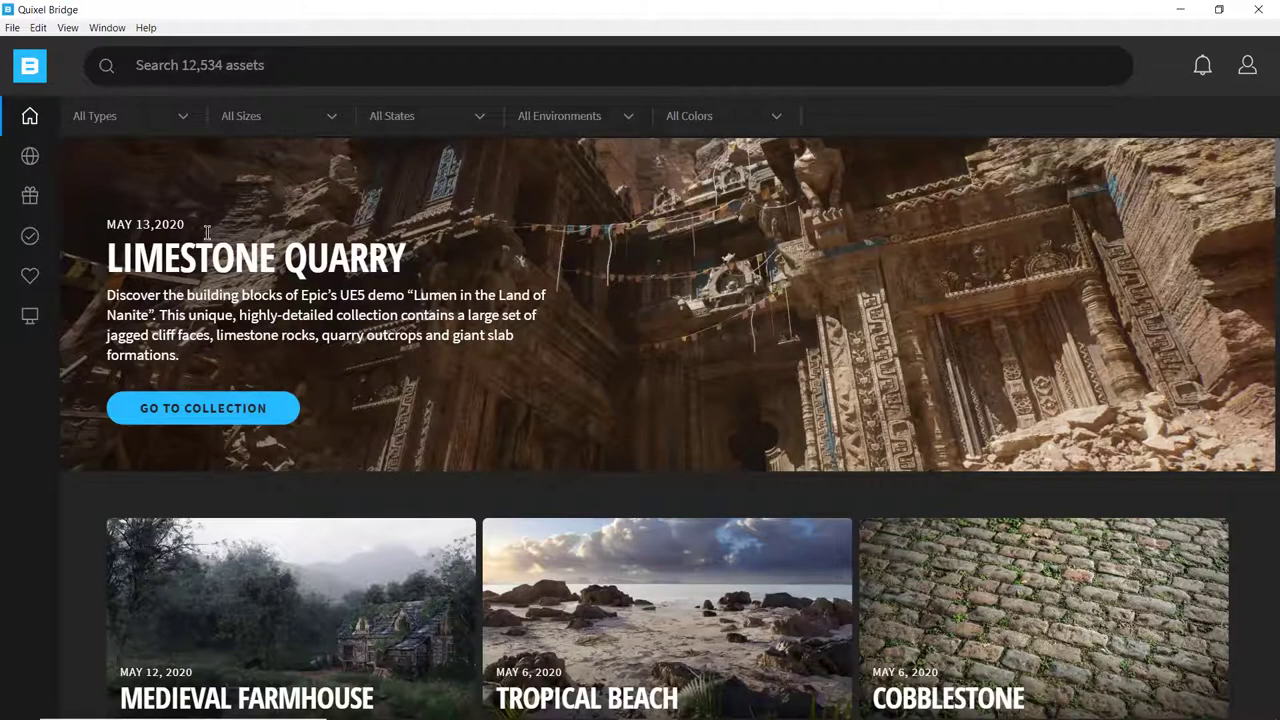
click(213, 410)
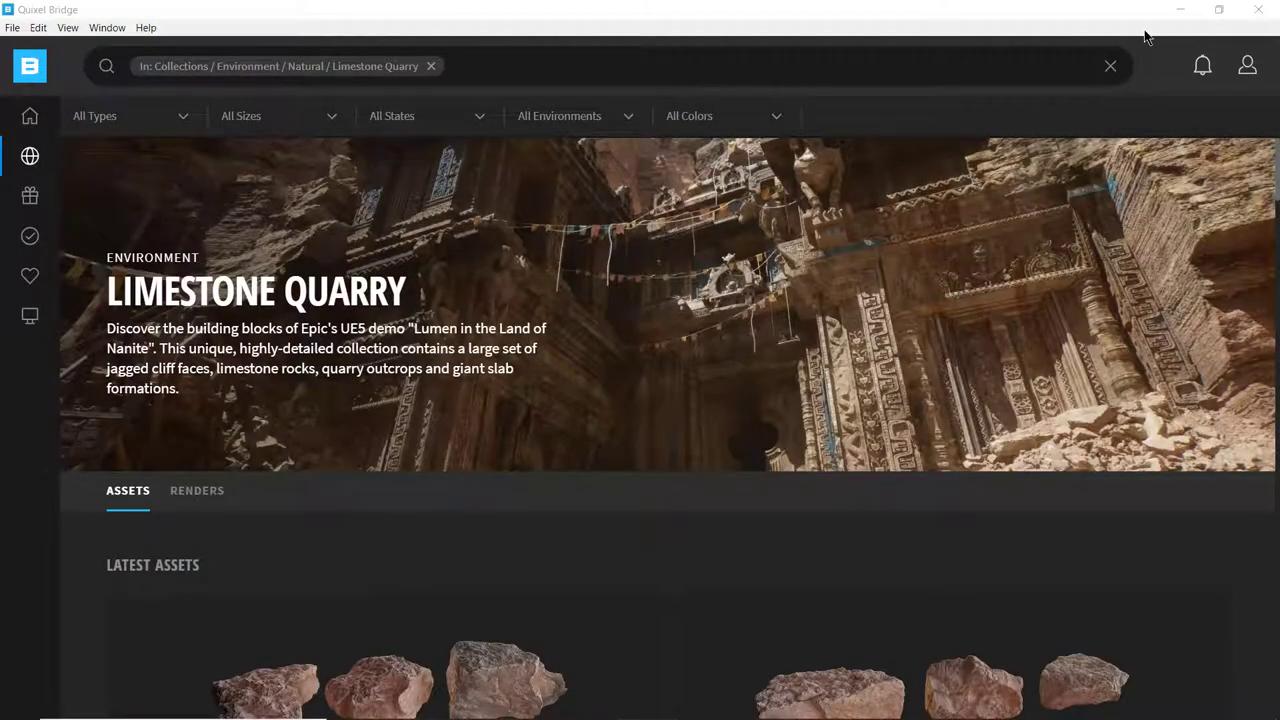
click(1277, 175)
drag(1277, 175, 1260, 278)
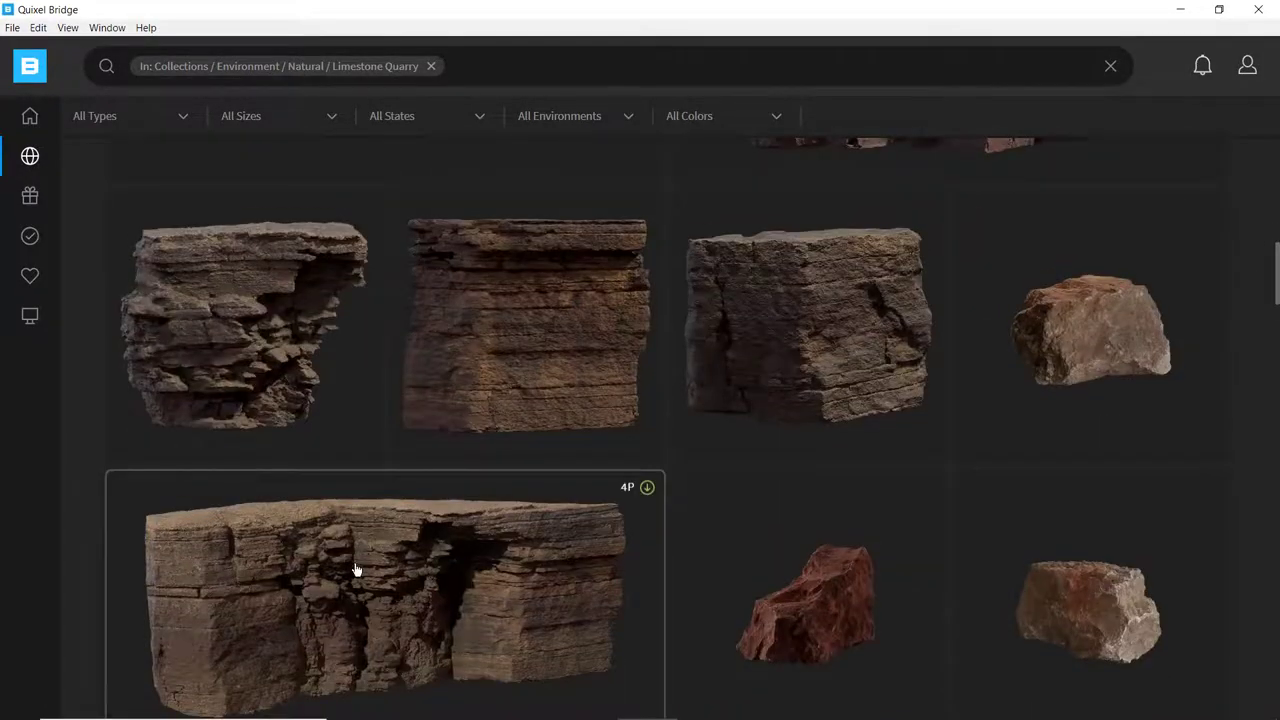
- Preview Quarry Cliff in 3D with Normal, Roughness, then PBR channels, and show the Local library
click(364, 573)
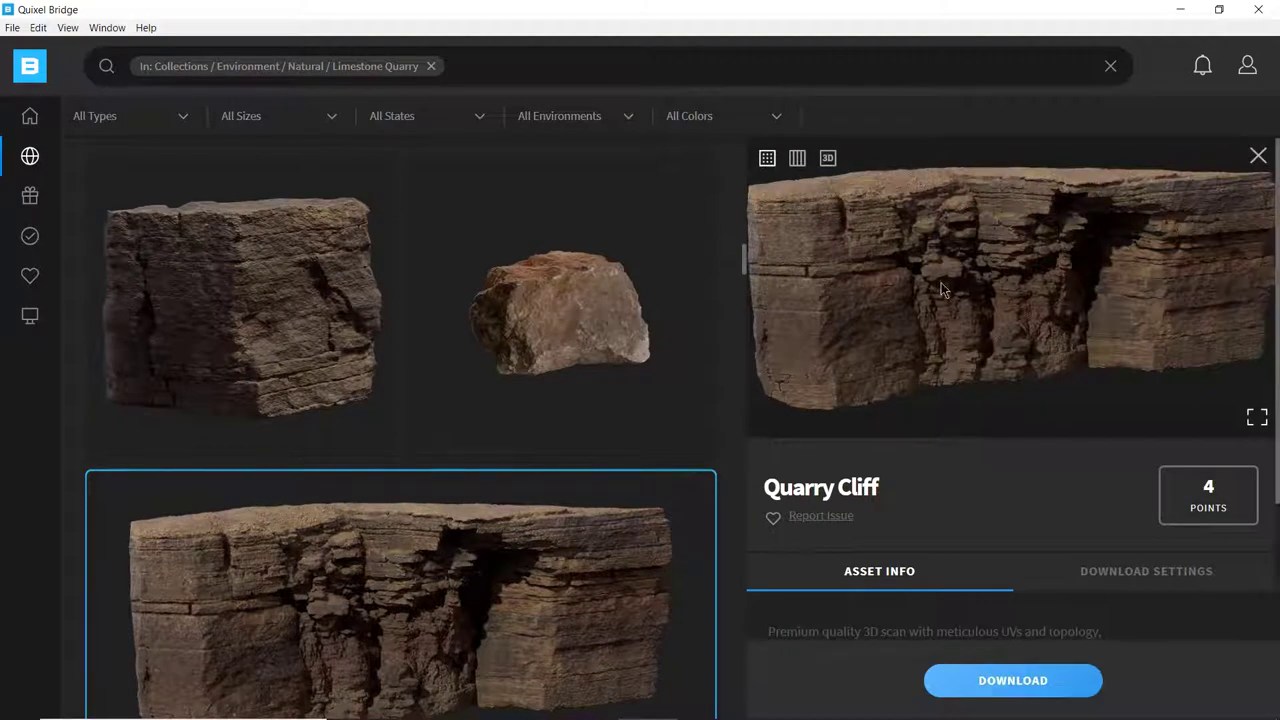
click(828, 158)
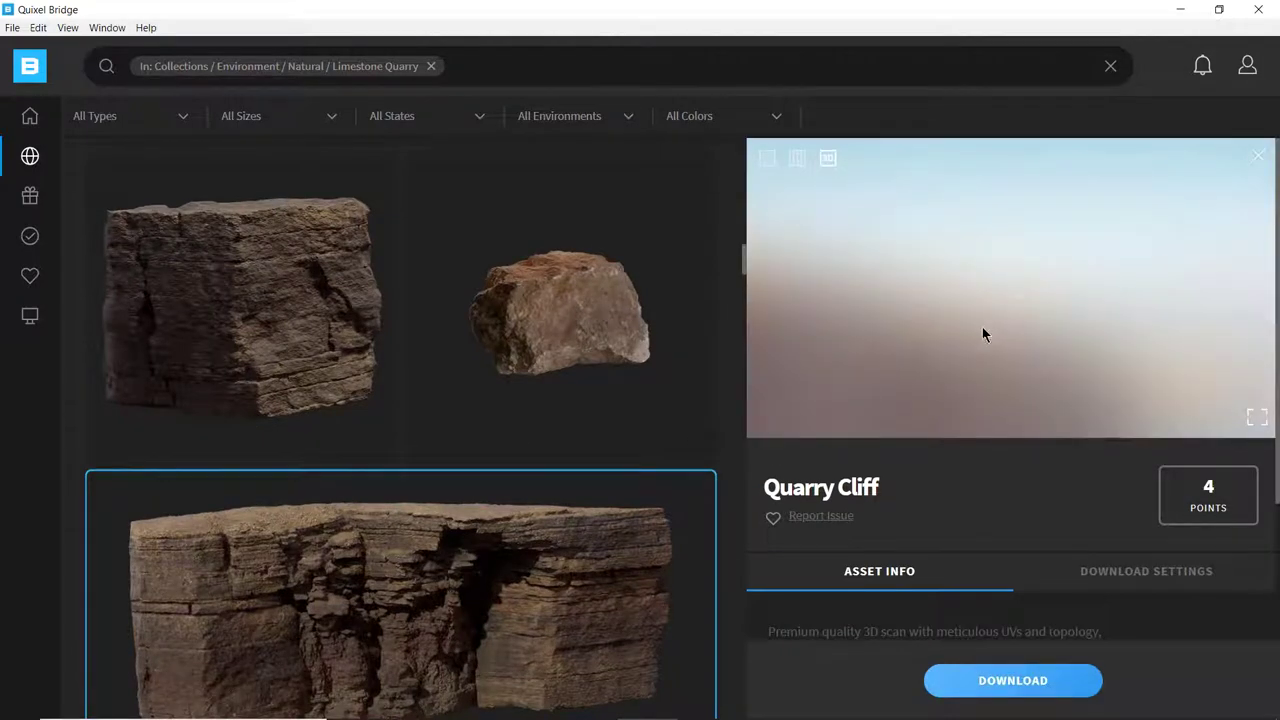
drag(843, 191, 904, 228)
click(830, 415)
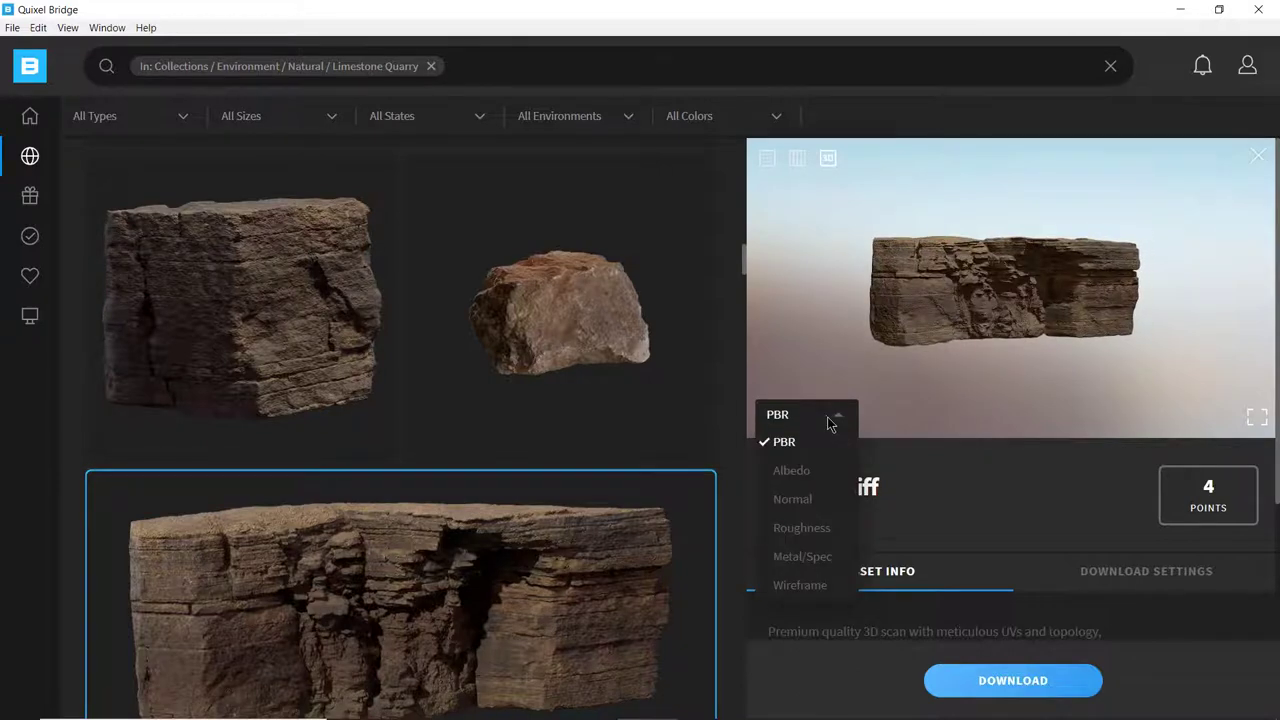
click(811, 498)
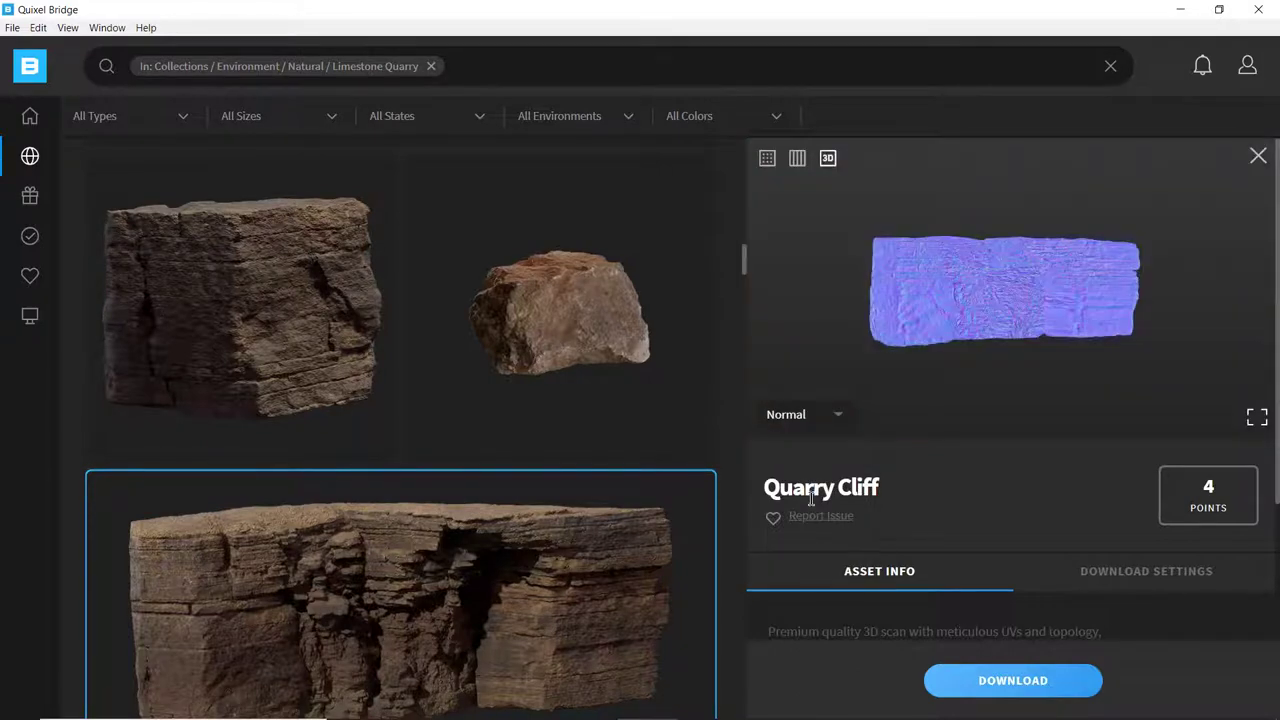
click(820, 424)
click(812, 528)
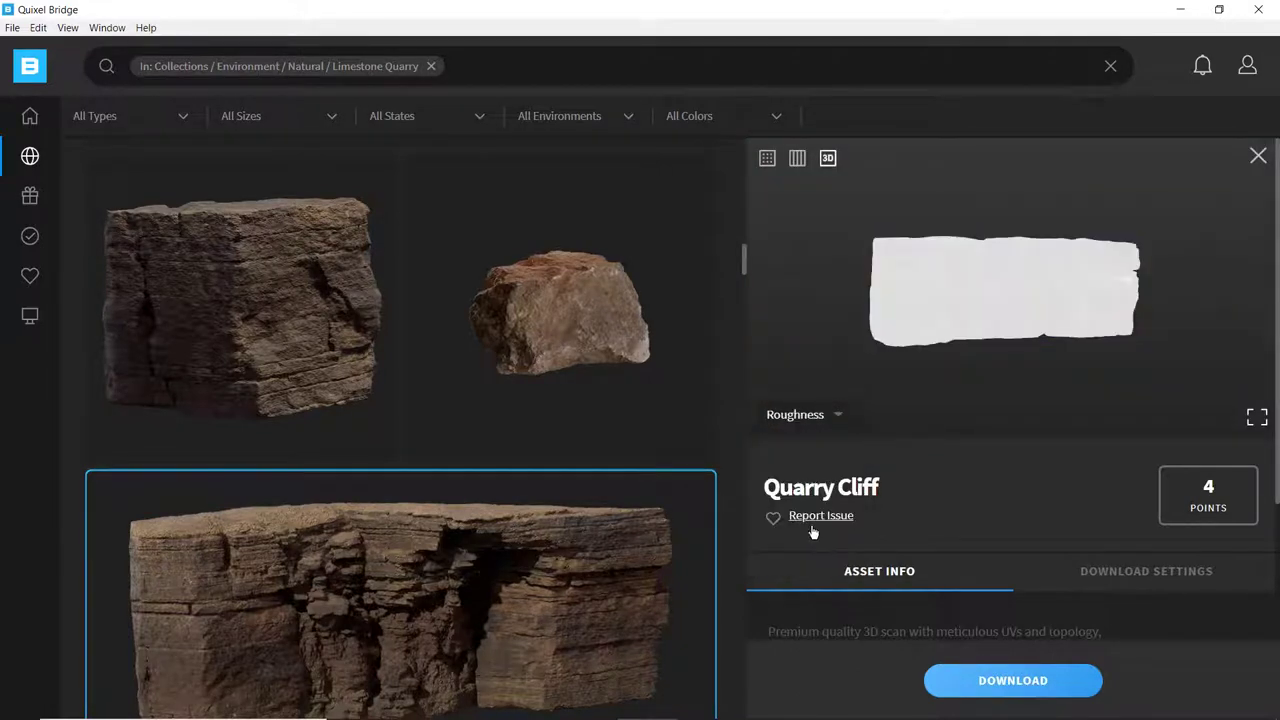
click(821, 419)
click(839, 415)
click(822, 442)
mouse_move(30, 316)
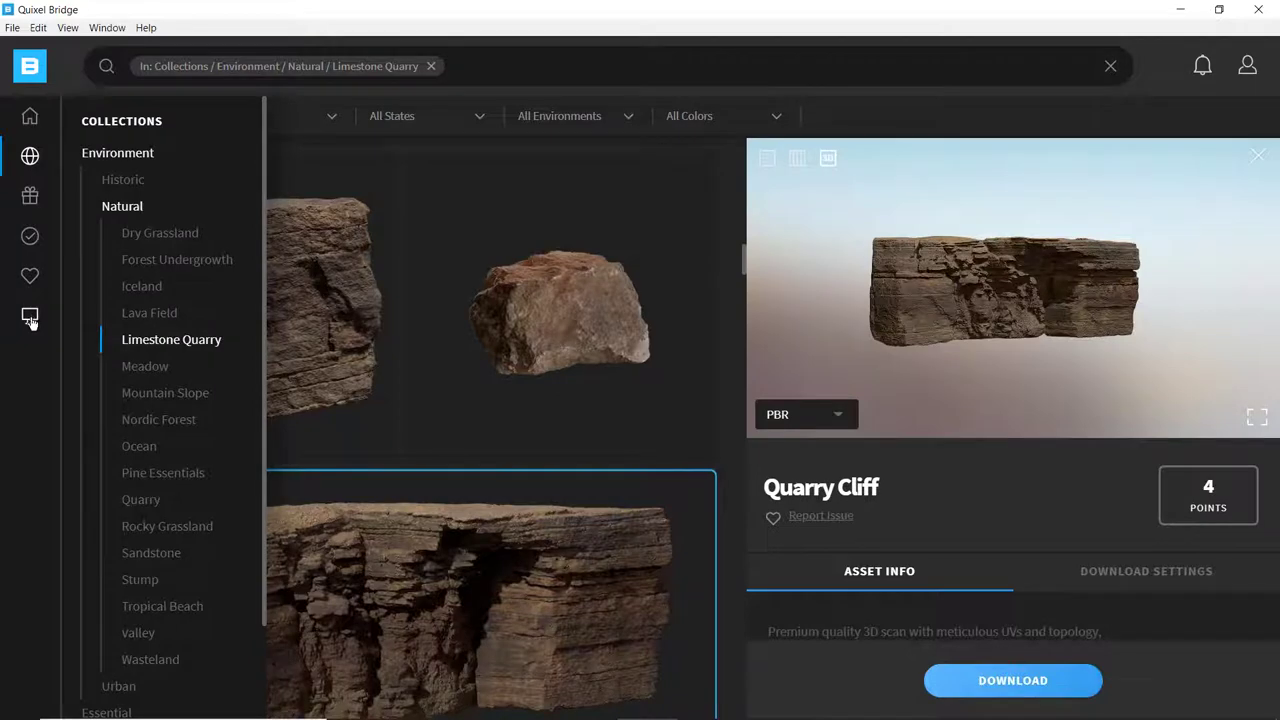
click(30, 318)
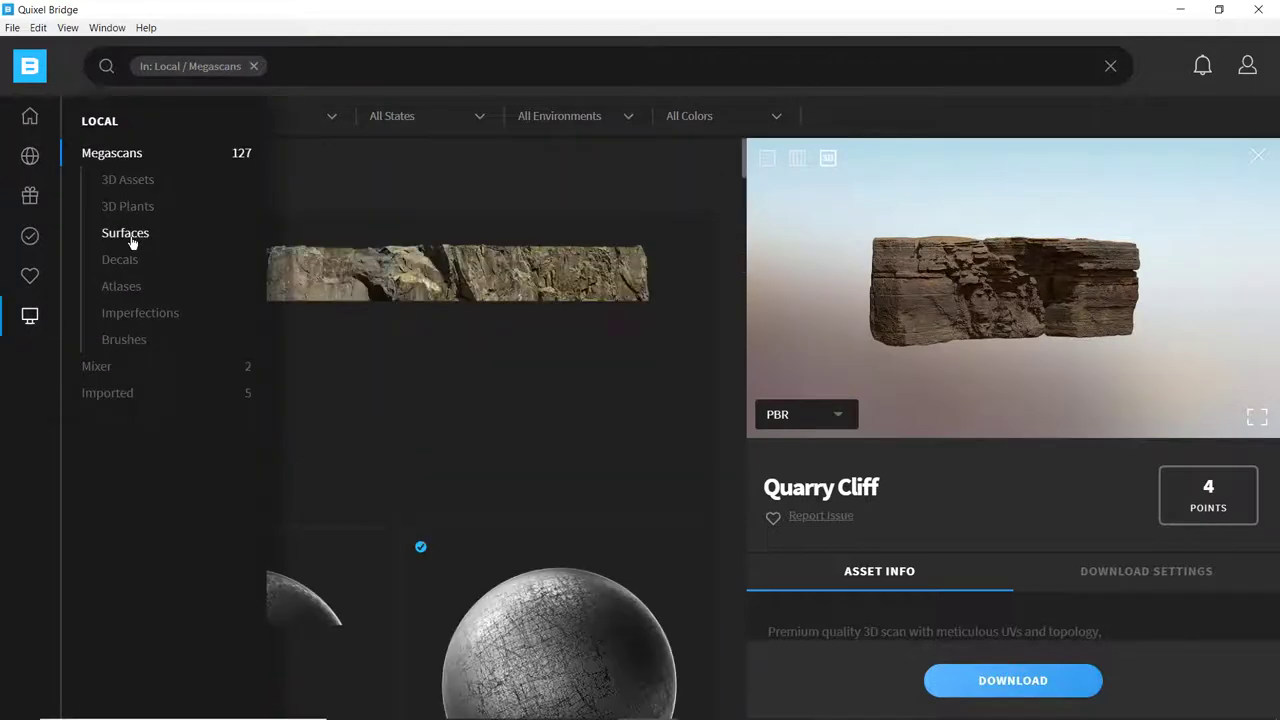
- Filter the local Megascans library to Surfaces, glancing at Grain, then to Wood
click(128, 236)
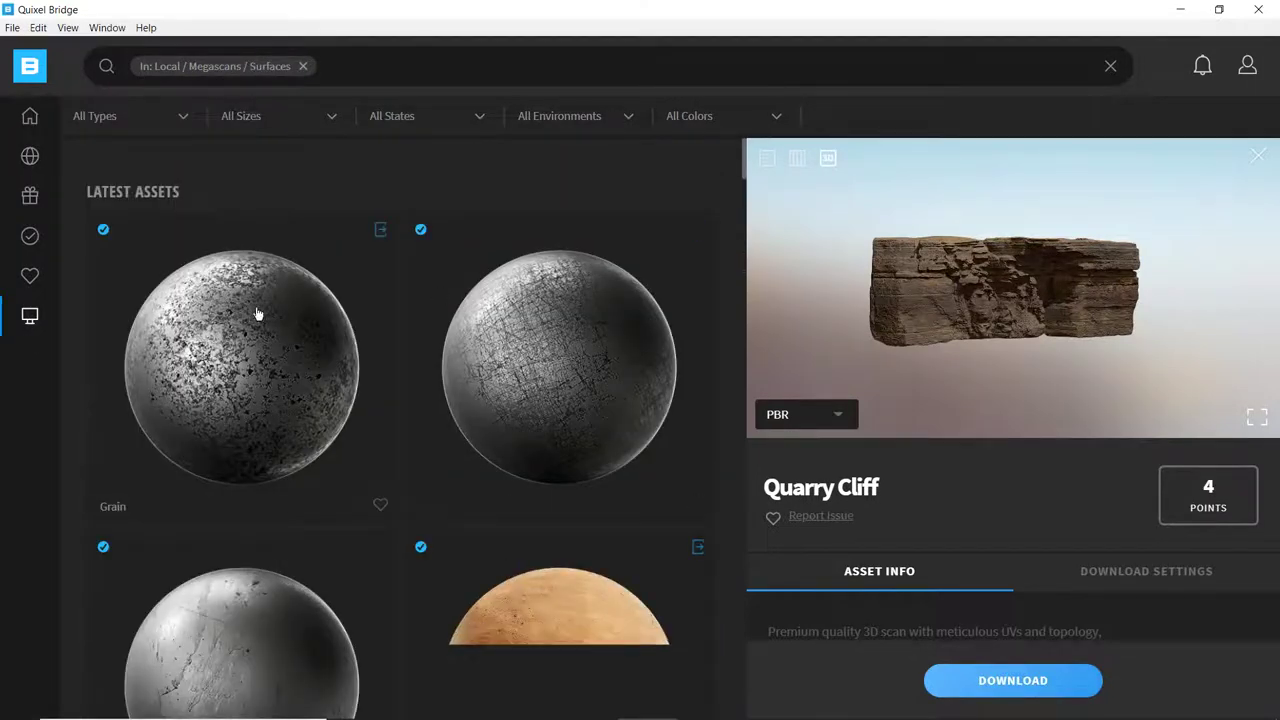
click(255, 330)
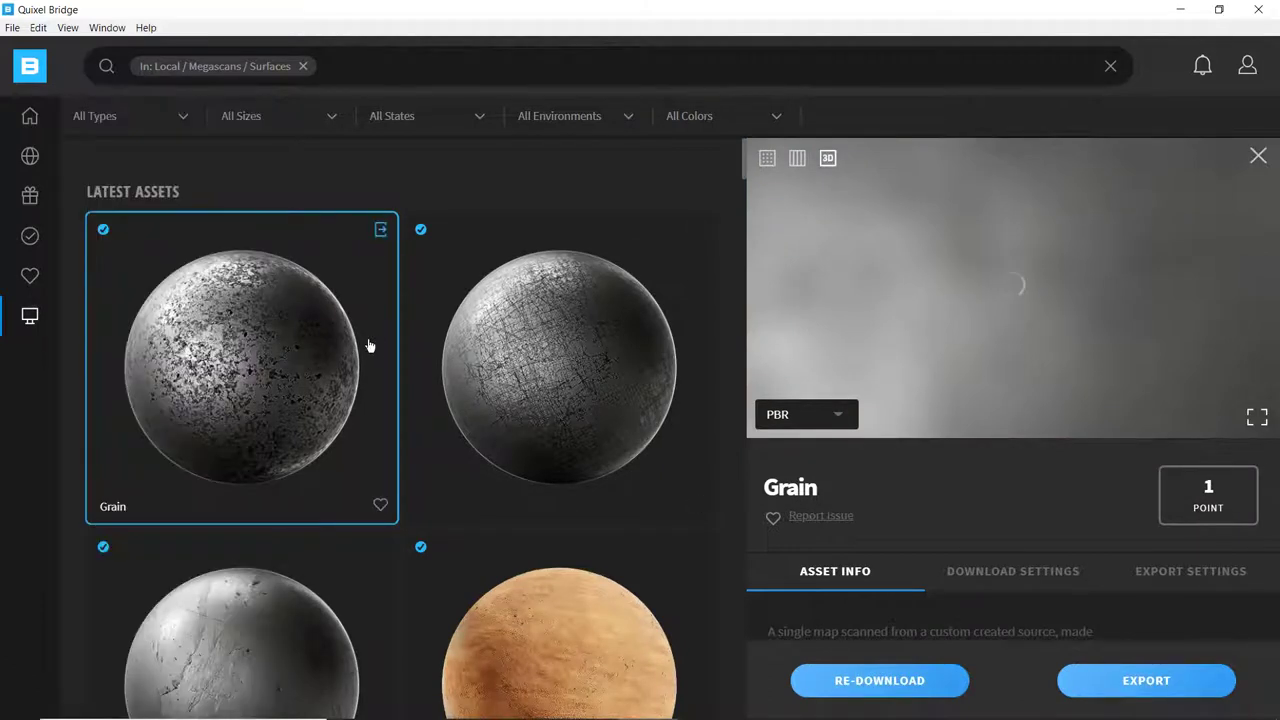
mouse_move(30, 315)
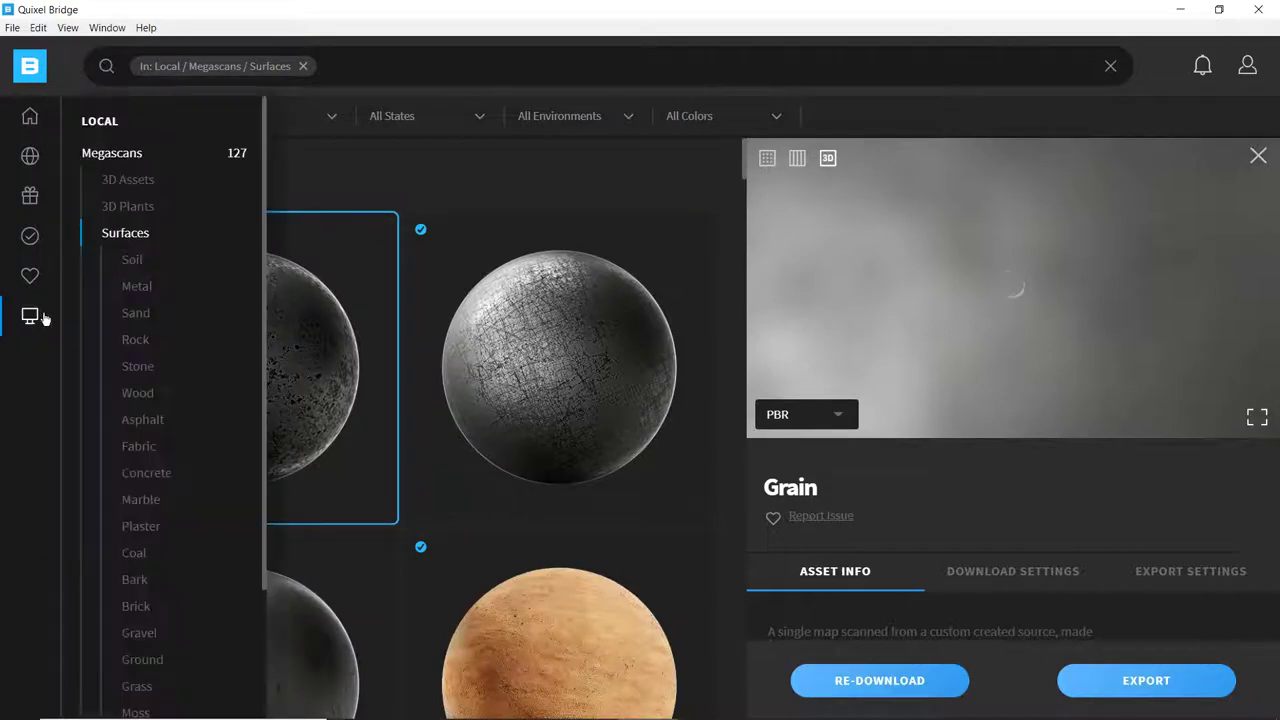
click(138, 394)
- Review Poplar Veneer 1x2 M's texture maps and export it to Cinema 4D
click(265, 315)
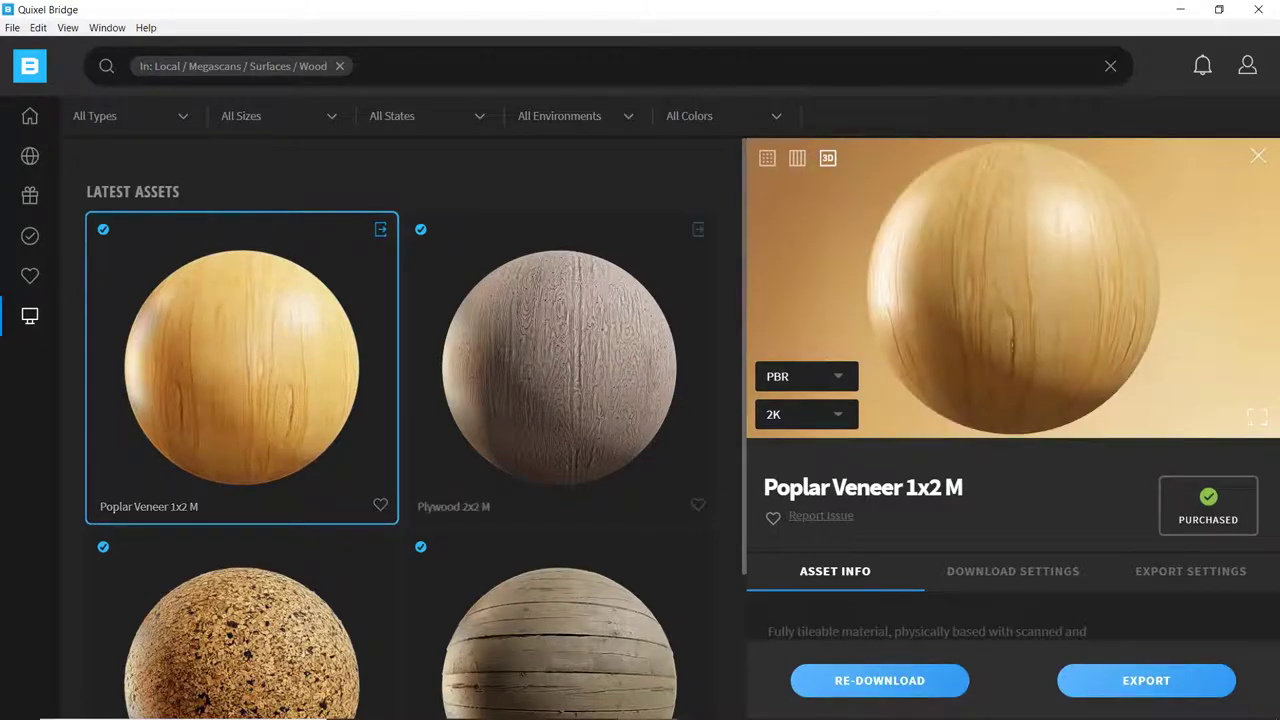
click(797, 158)
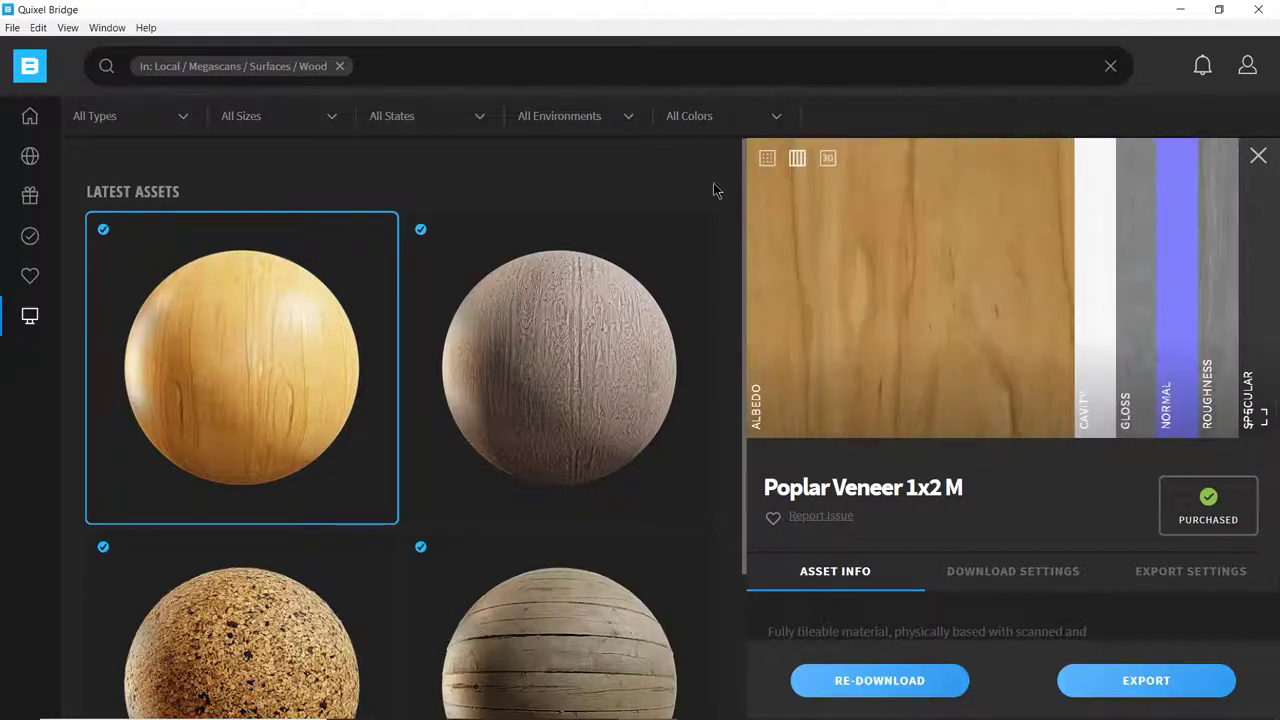
click(1258, 156)
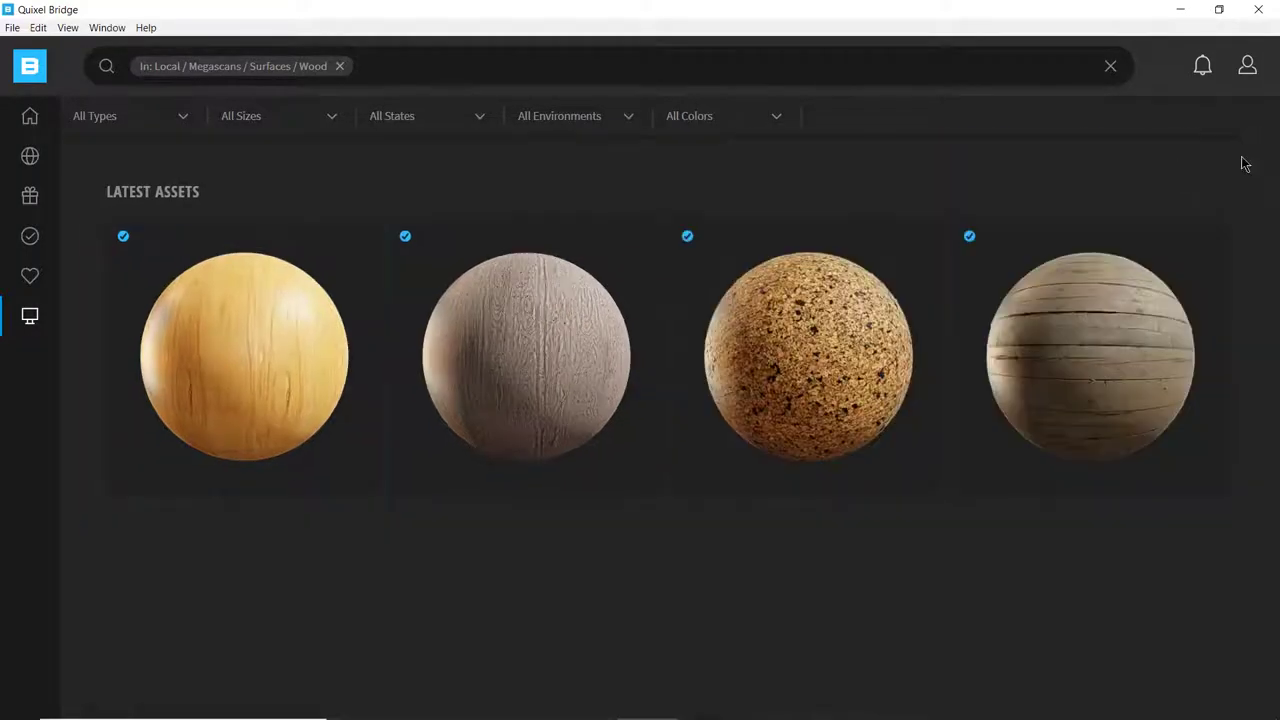
click(240, 317)
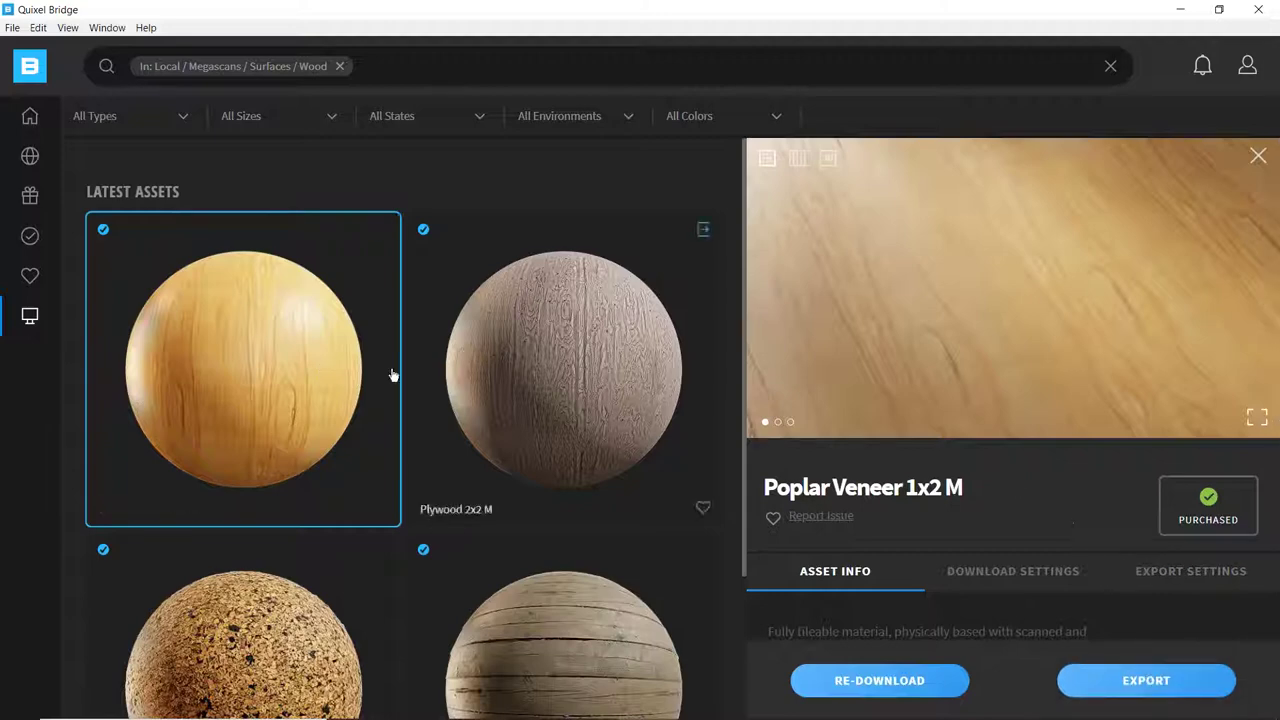
click(1150, 684)
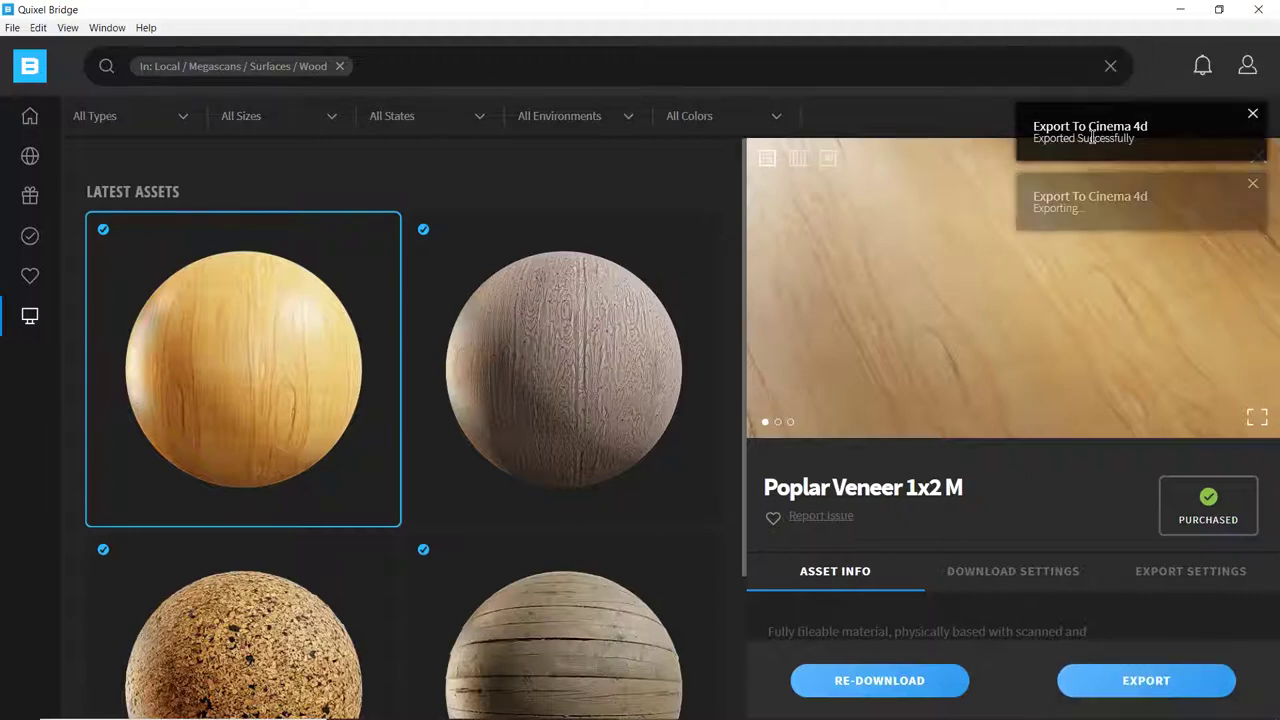
mouse_move(572, 712)
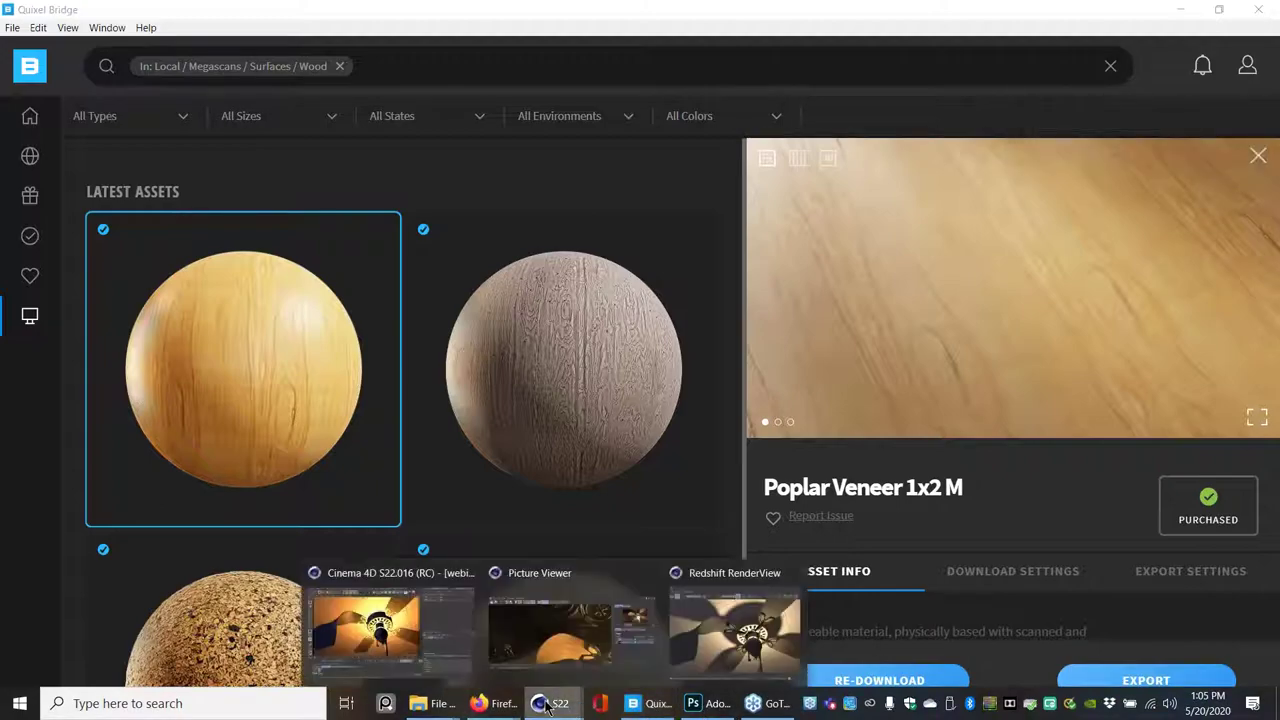
- Stop the live IPR render and delete the old Poplar wood material
click(420, 655)
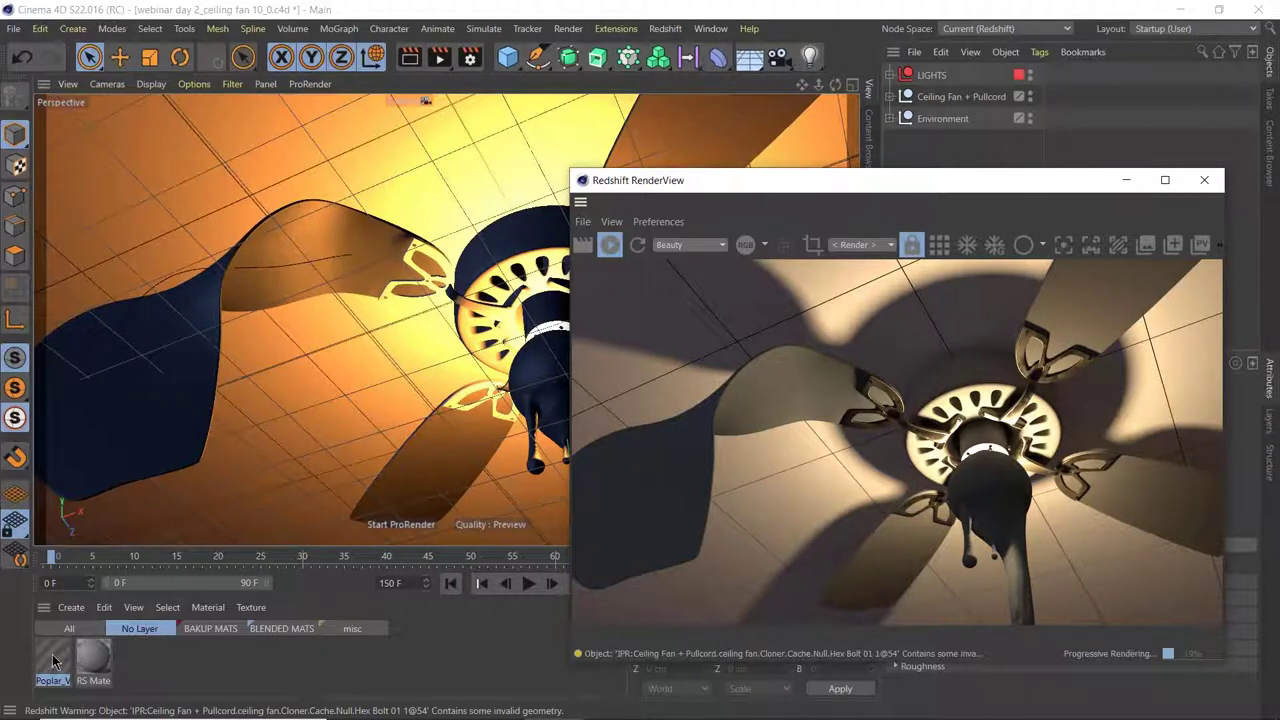
click(608, 245)
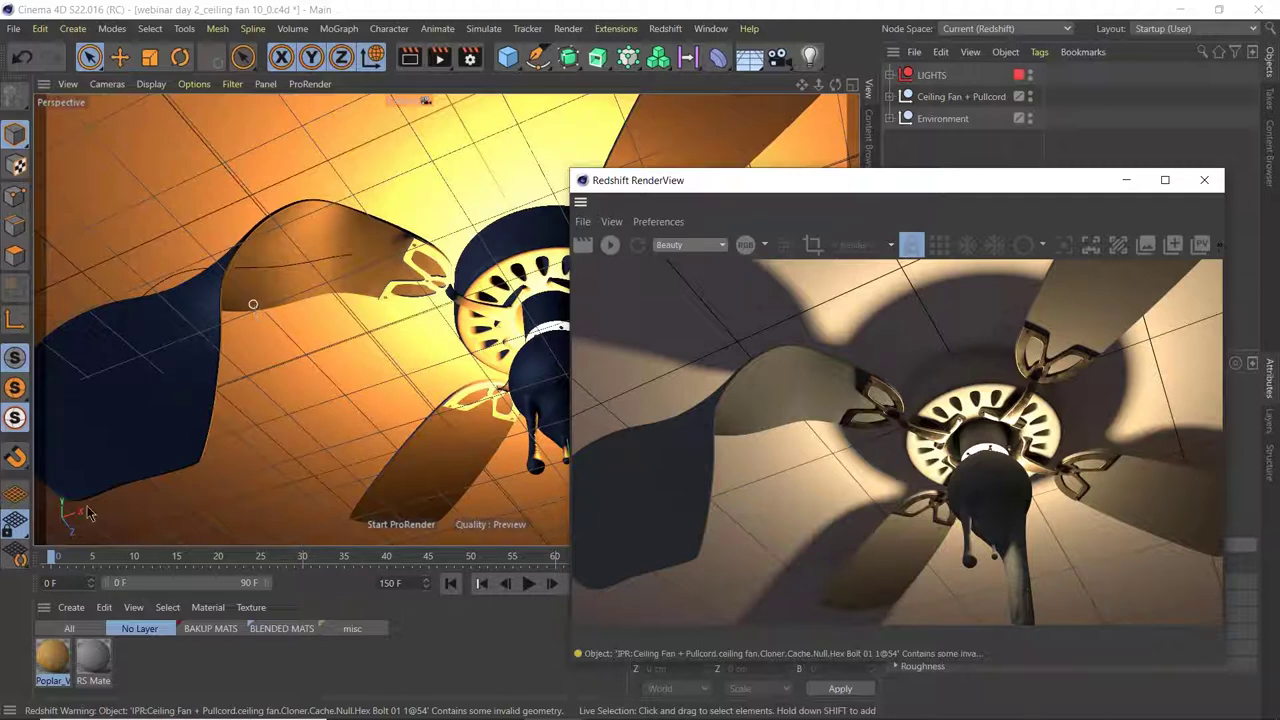
click(57, 667)
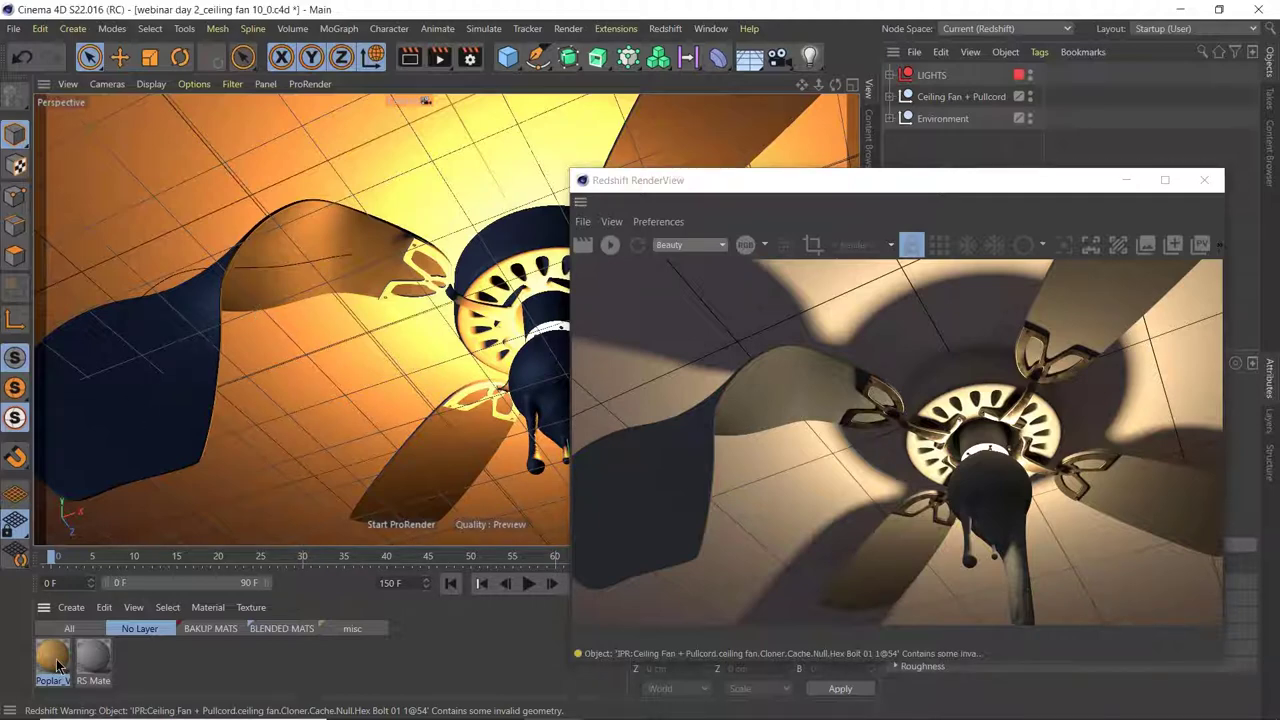
key(Delete)
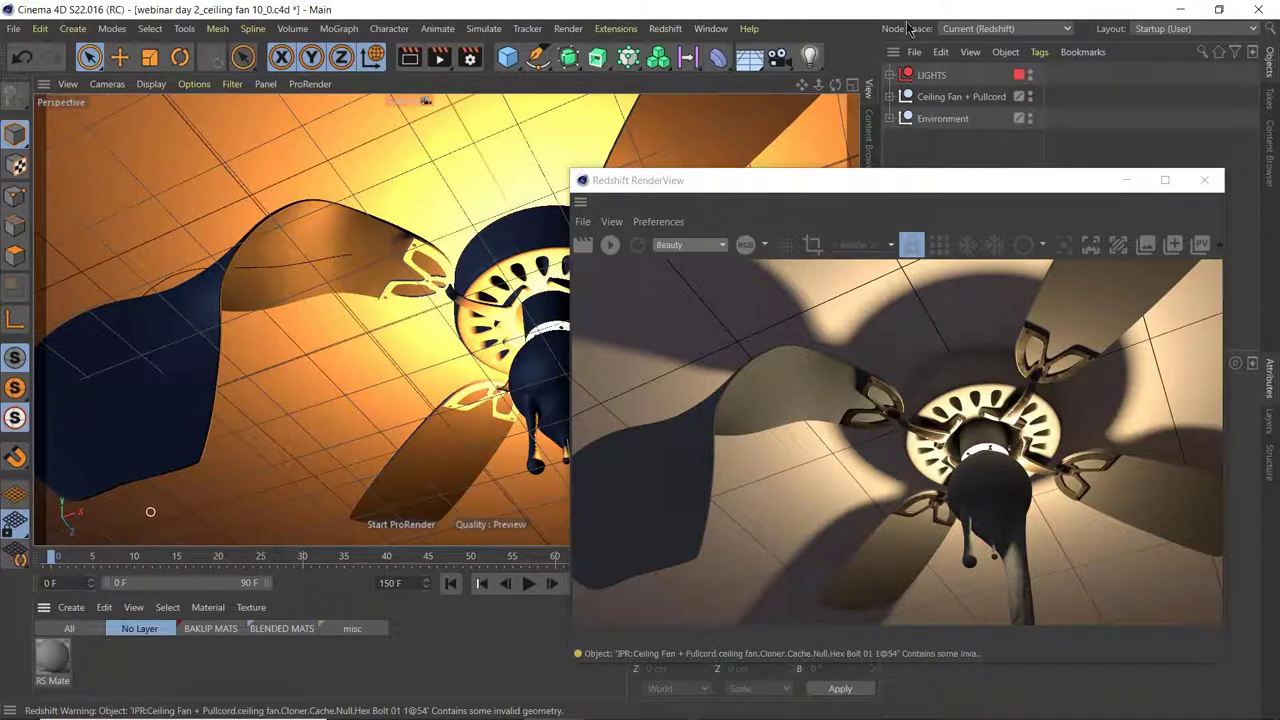
- Select the fan blades group and re-export Poplar Veneer 1x2 M from Quixel Bridge onto it
click(890, 97)
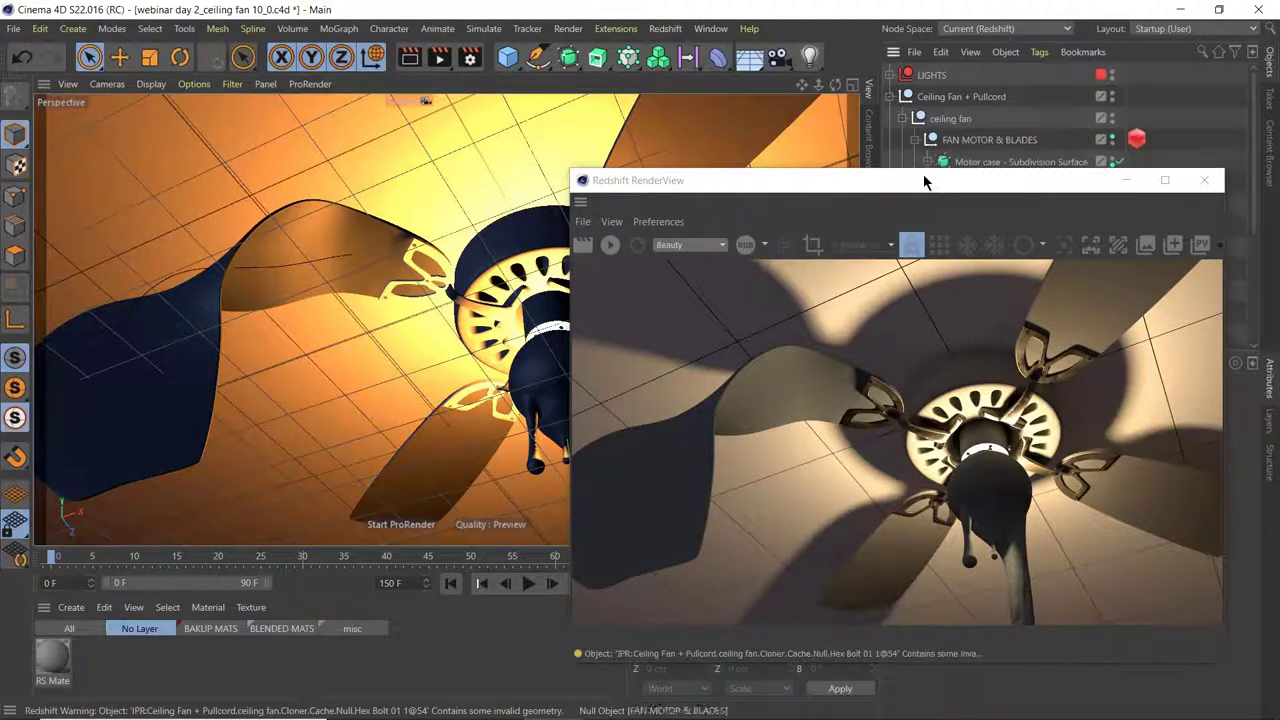
drag(929, 180, 902, 390)
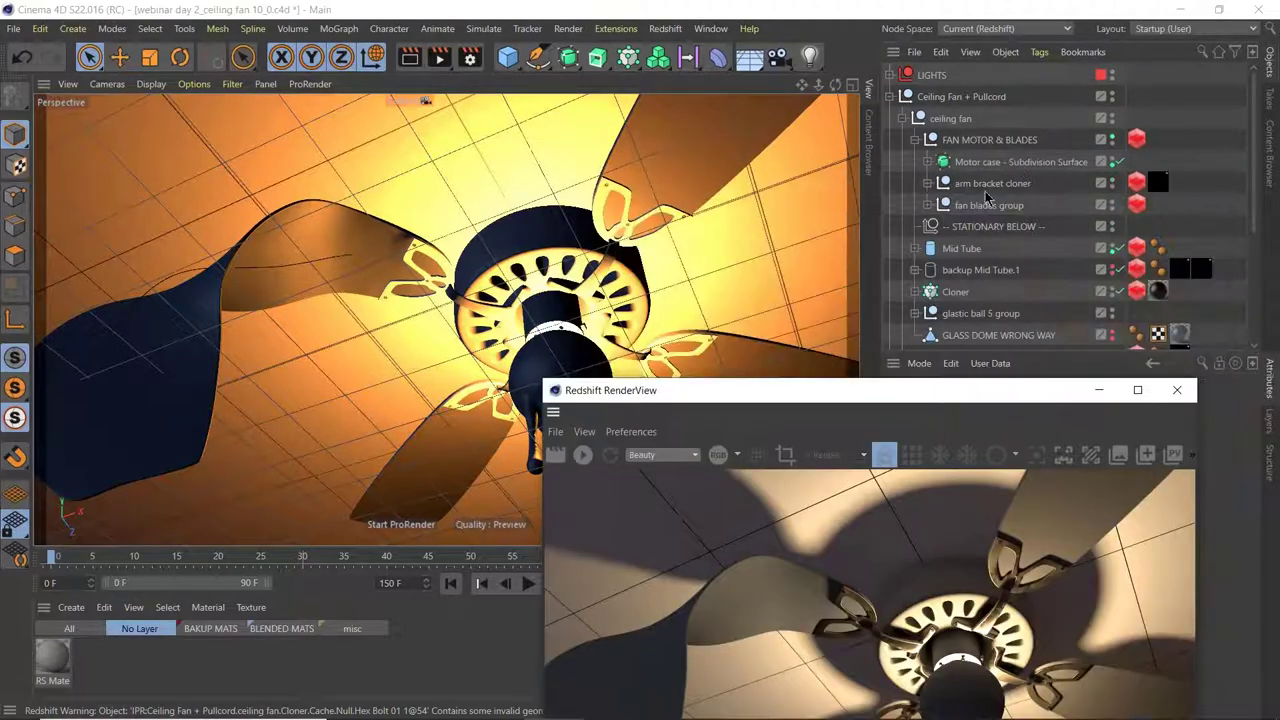
click(928, 206)
click(929, 206)
click(980, 206)
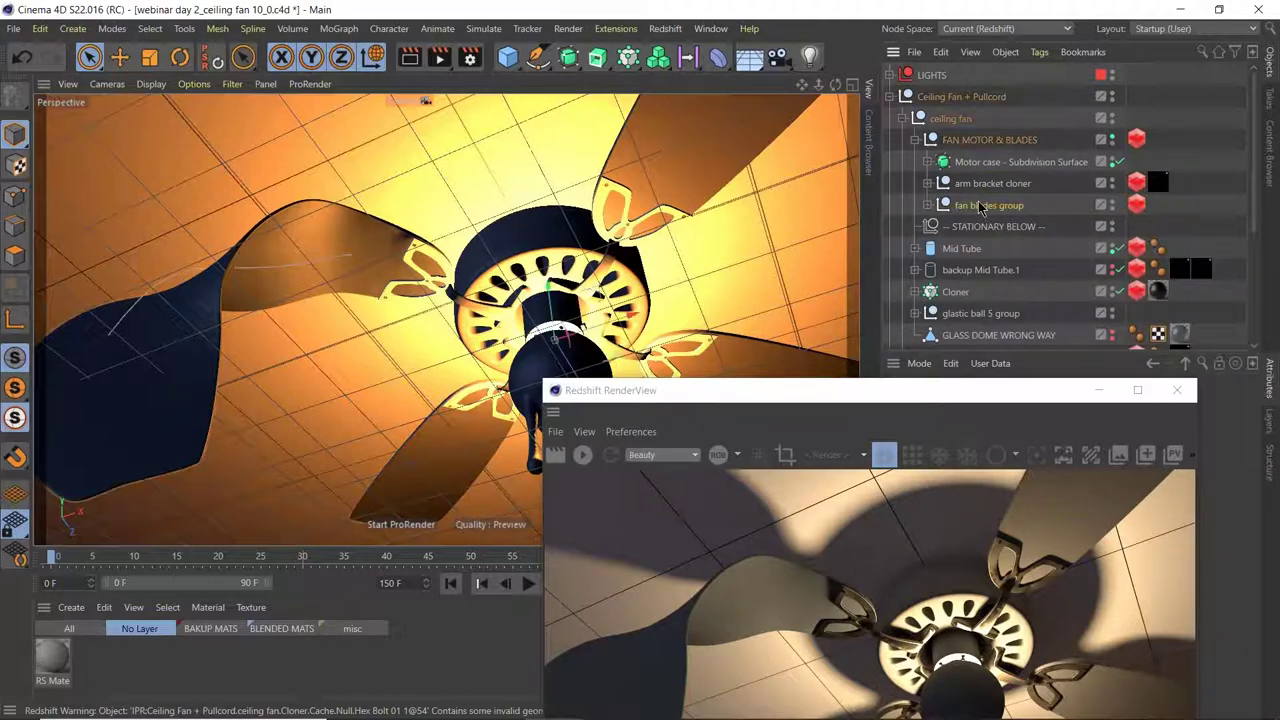
mouse_move(600, 712)
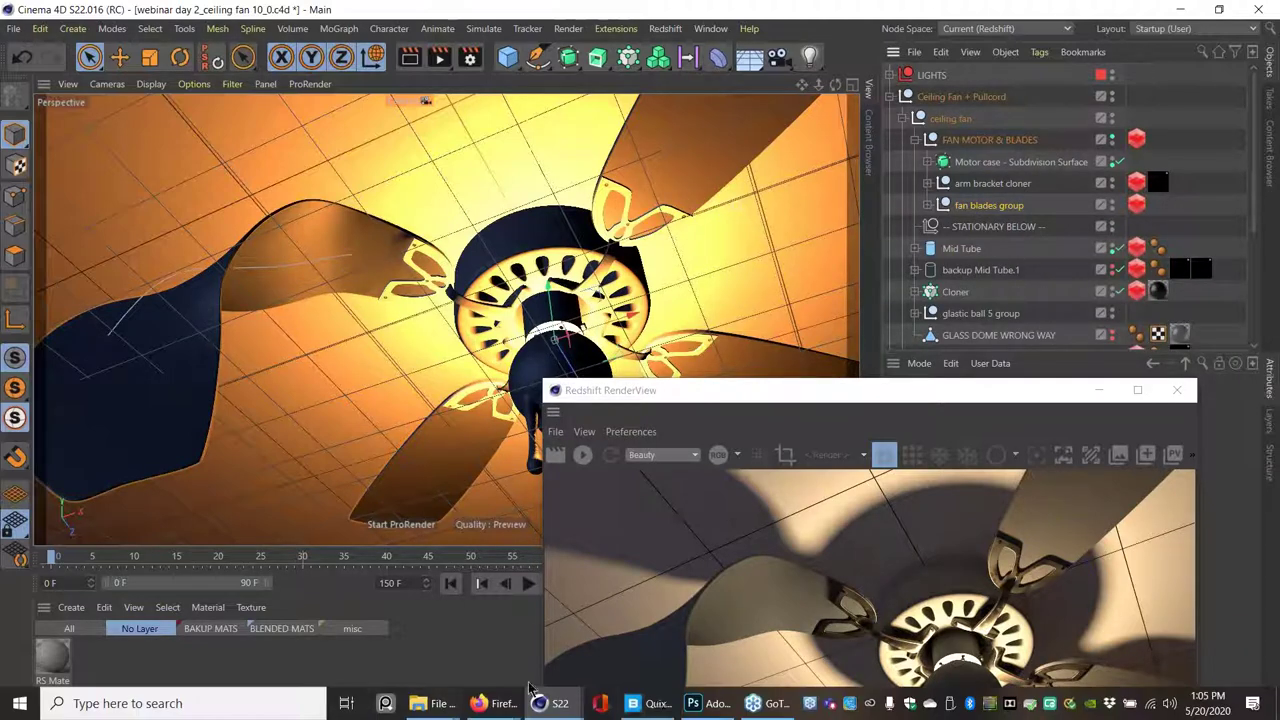
click(657, 704)
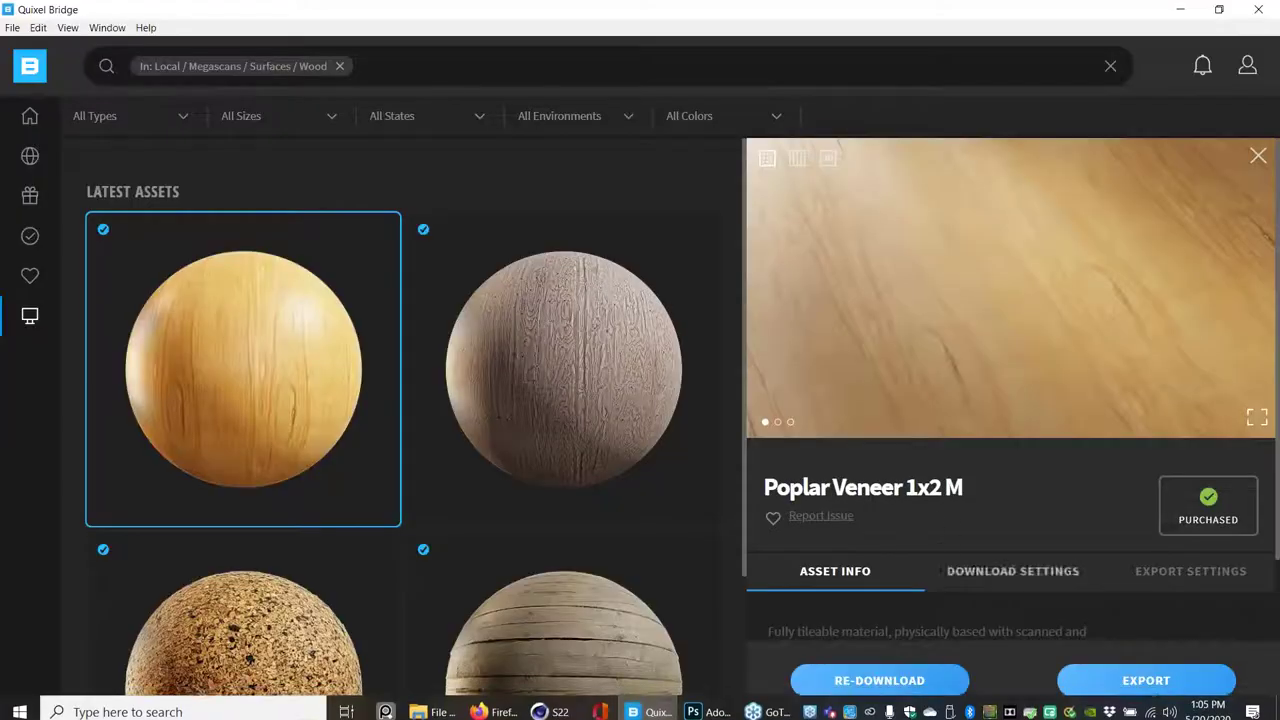
click(1125, 681)
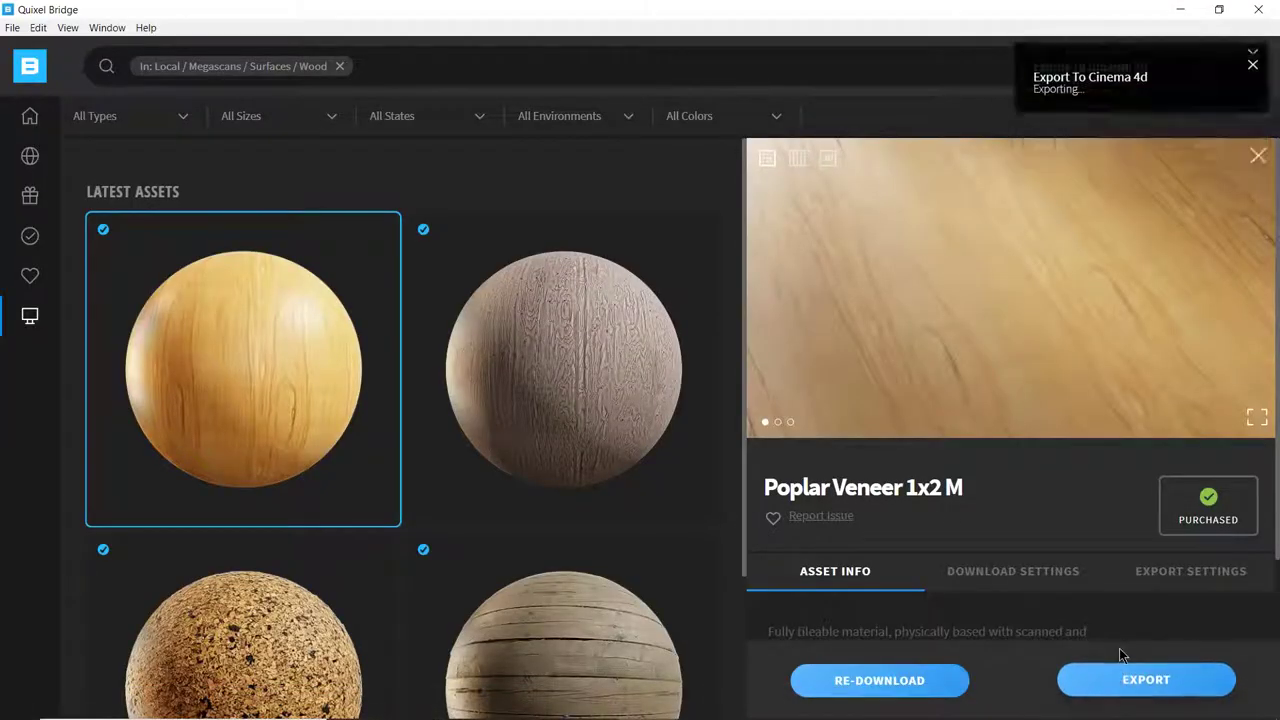
click(1184, 9)
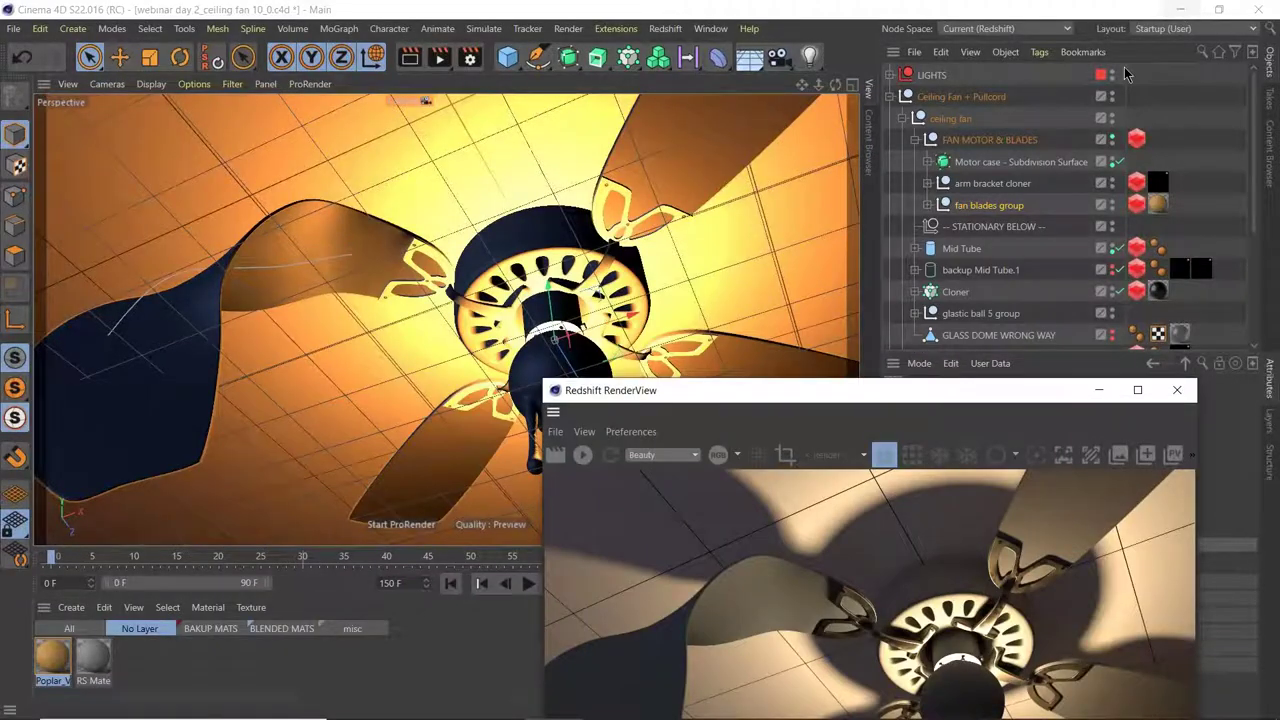
- Check the Poplar_Veneer material on the blades and restart the Redshift IPR render
click(1172, 220)
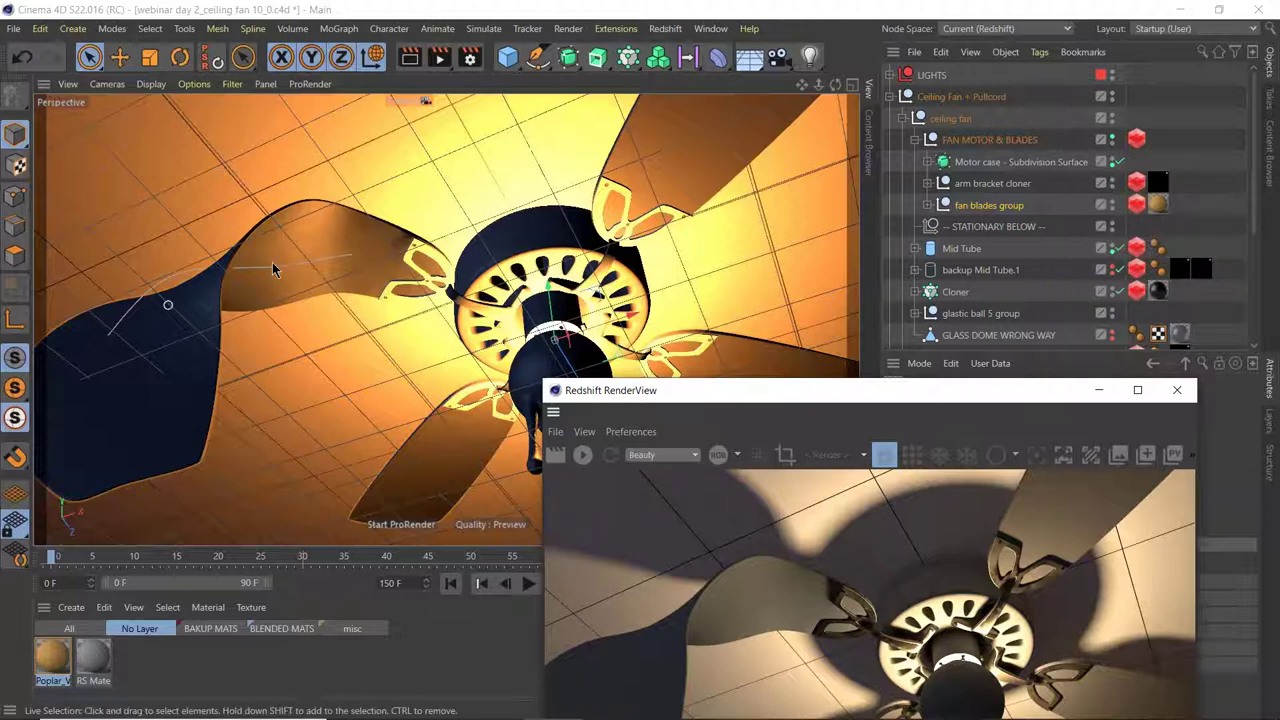
click(582, 455)
drag(918, 400, 943, 205)
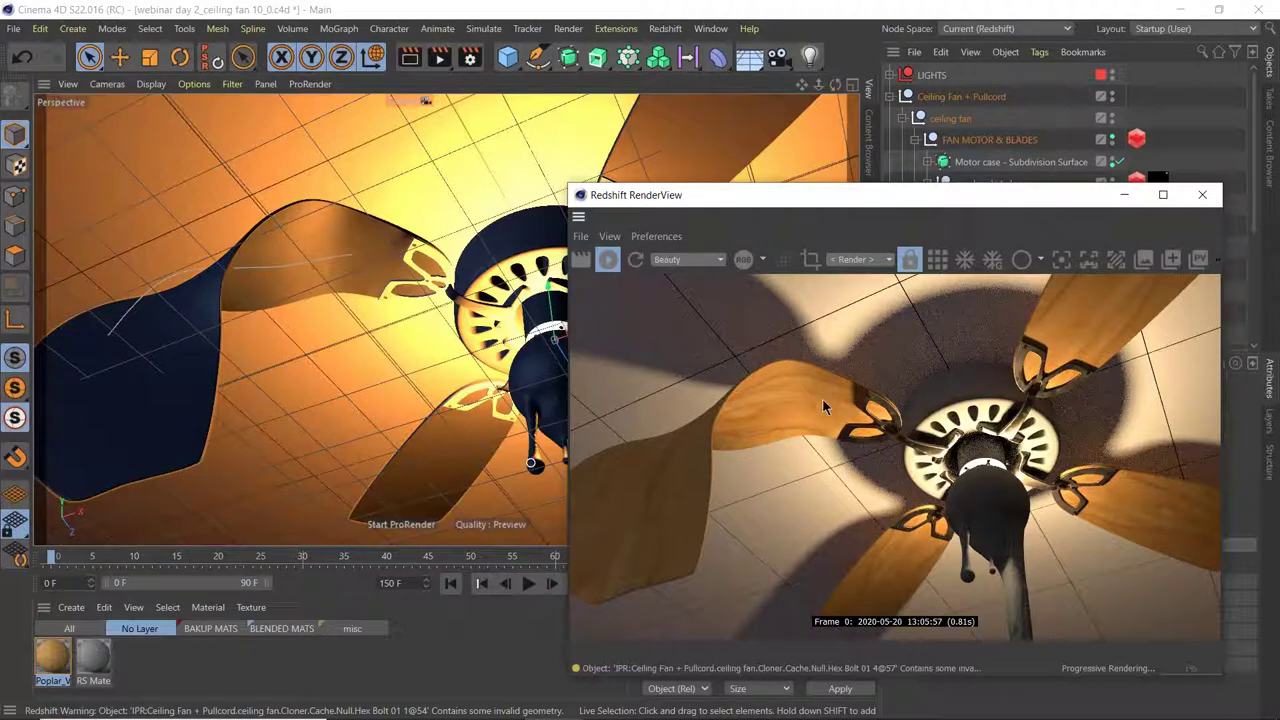
drag(1082, 206, 594, 133)
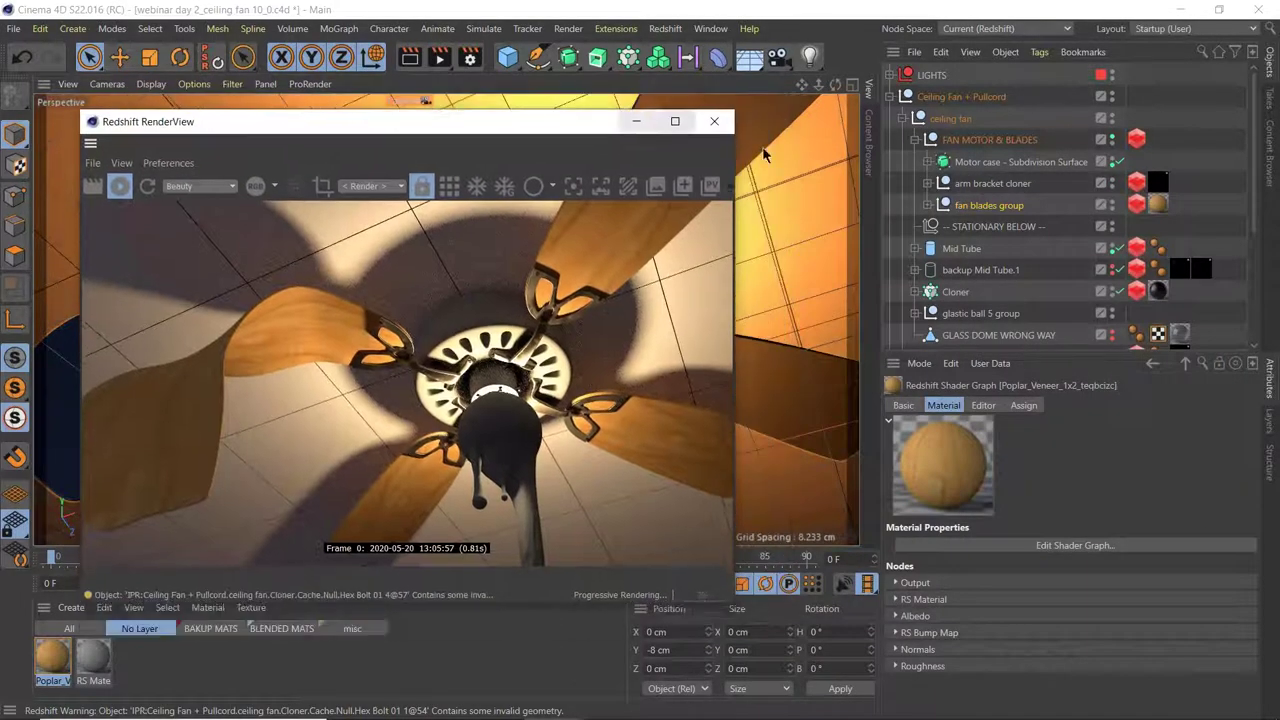
- Set Tiles V to 1.5 on the fan blades group's Poplar material tag
click(1159, 206)
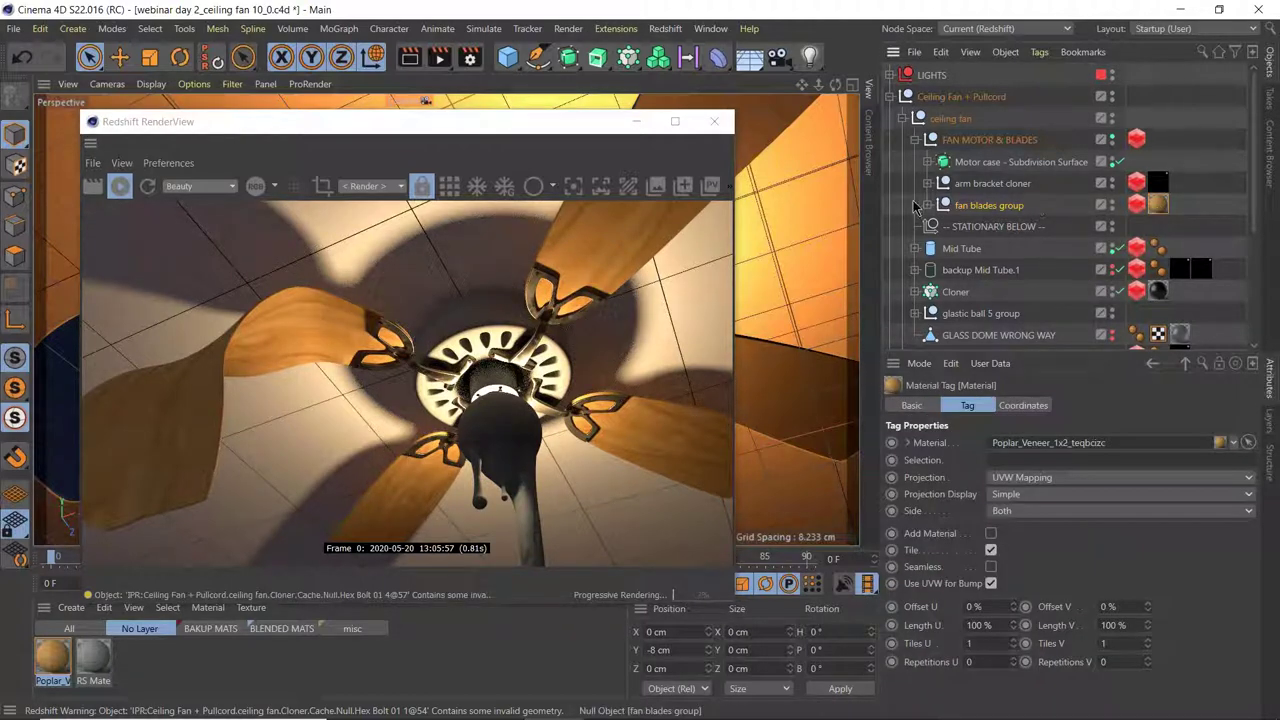
click(928, 205)
click(1138, 313)
click(1158, 205)
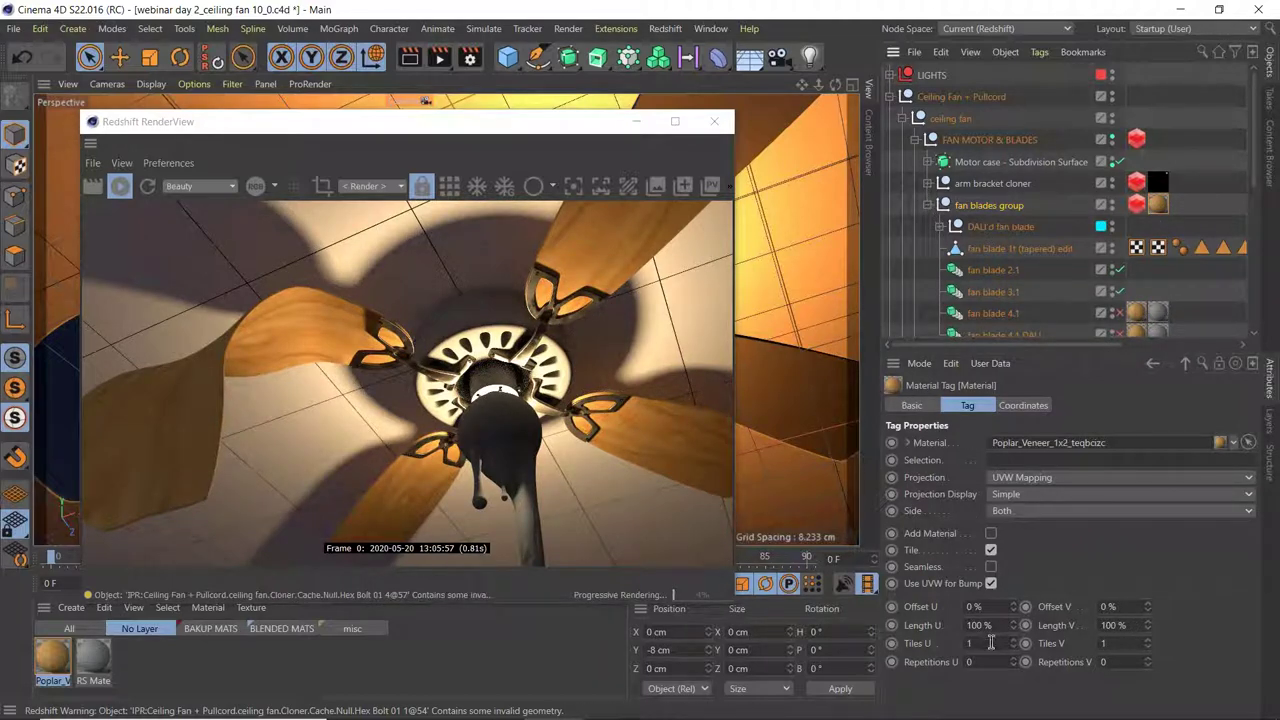
click(1118, 643)
text(1.5)
key(Return)
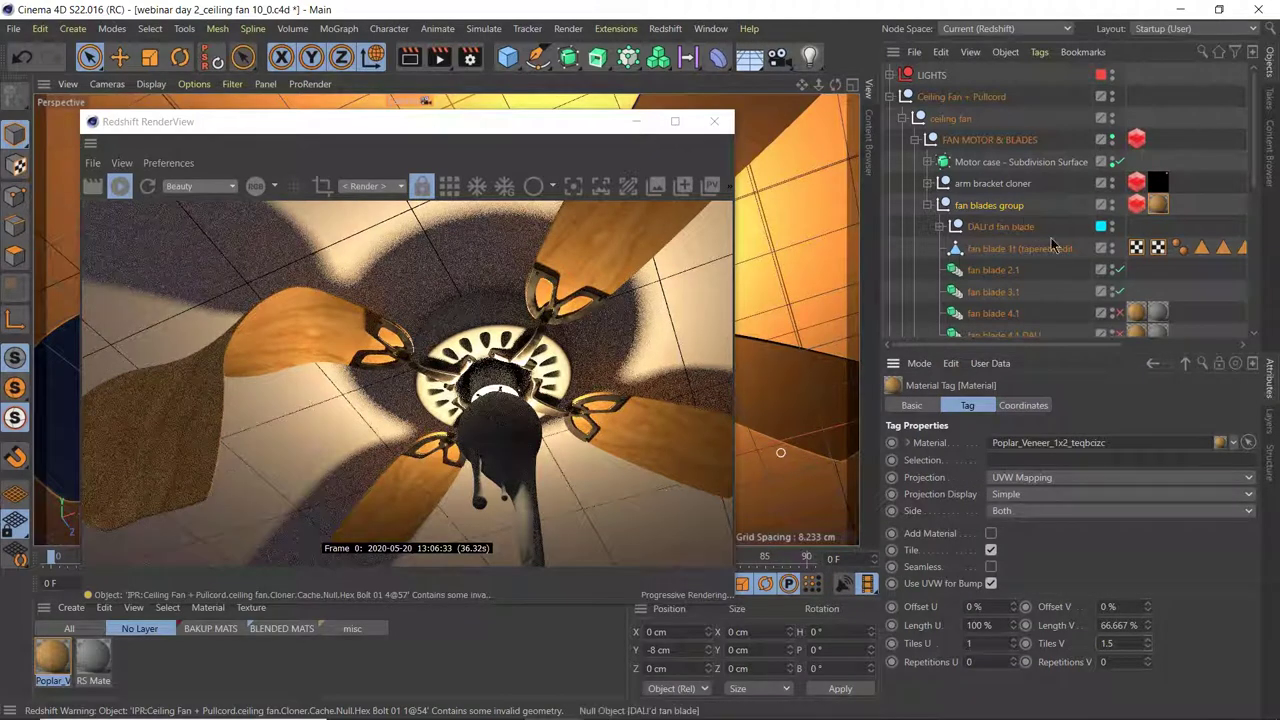
click(928, 205)
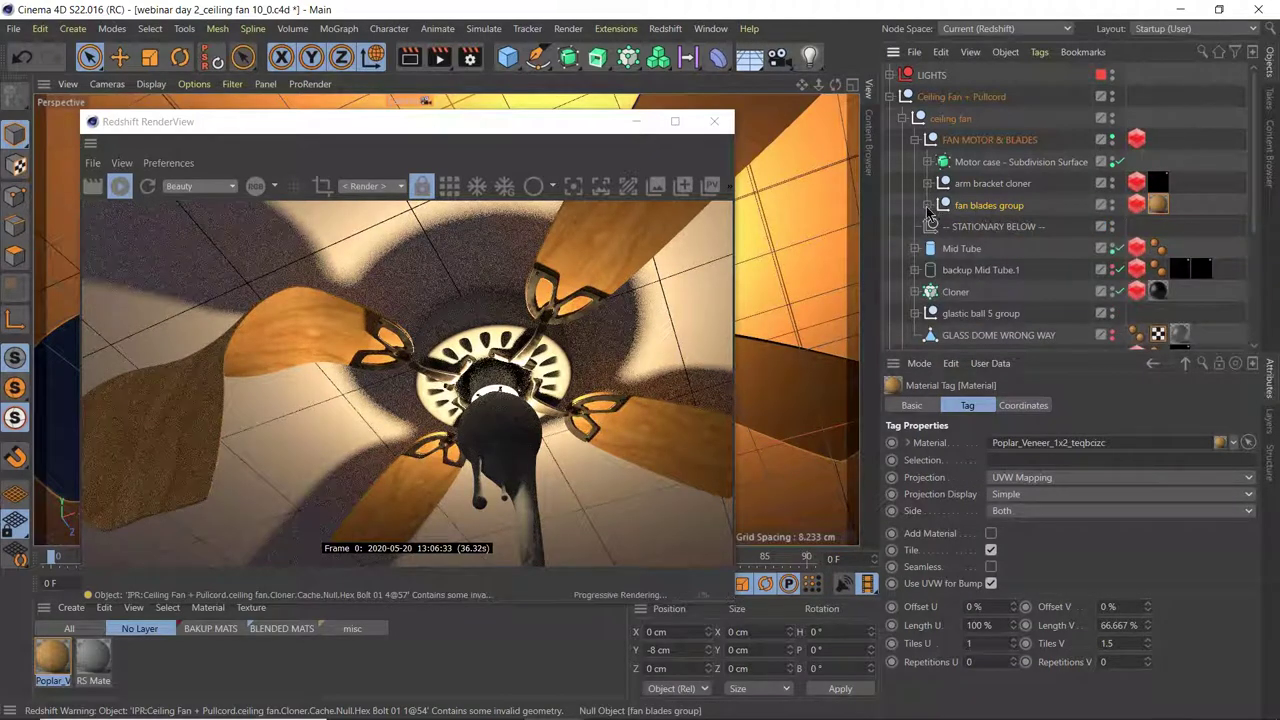
click(928, 205)
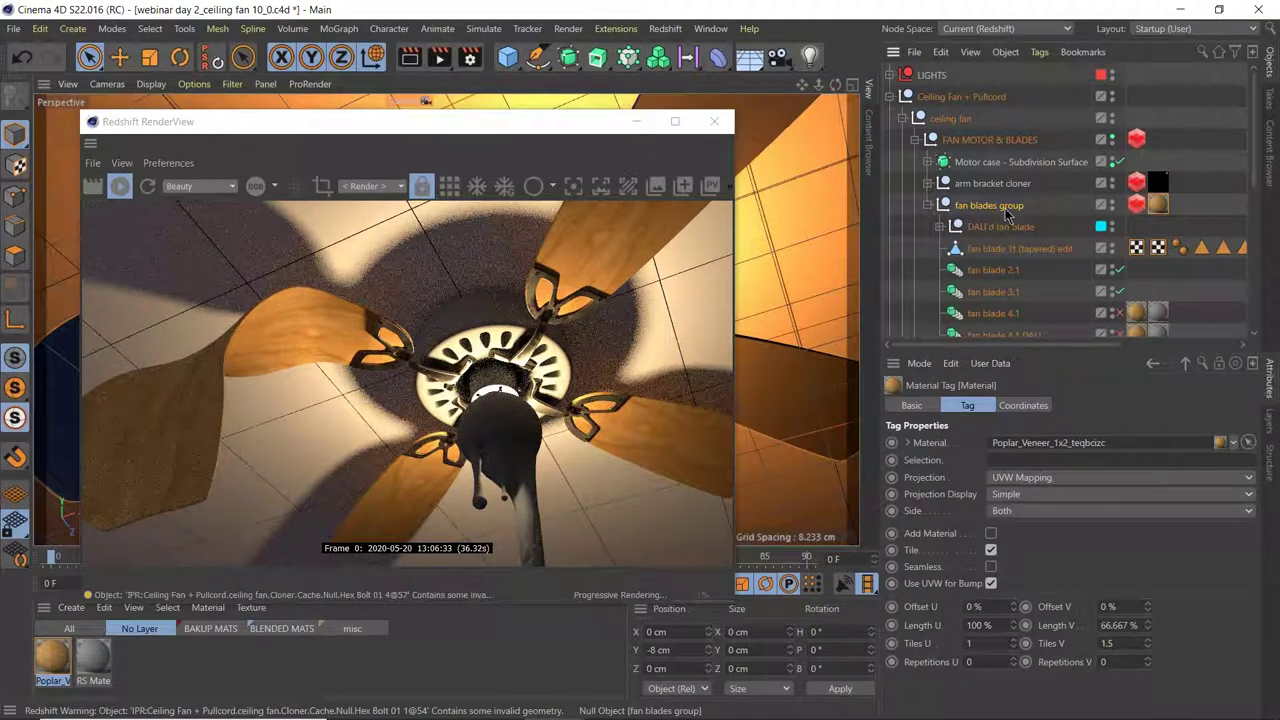
click(928, 205)
click(928, 205)
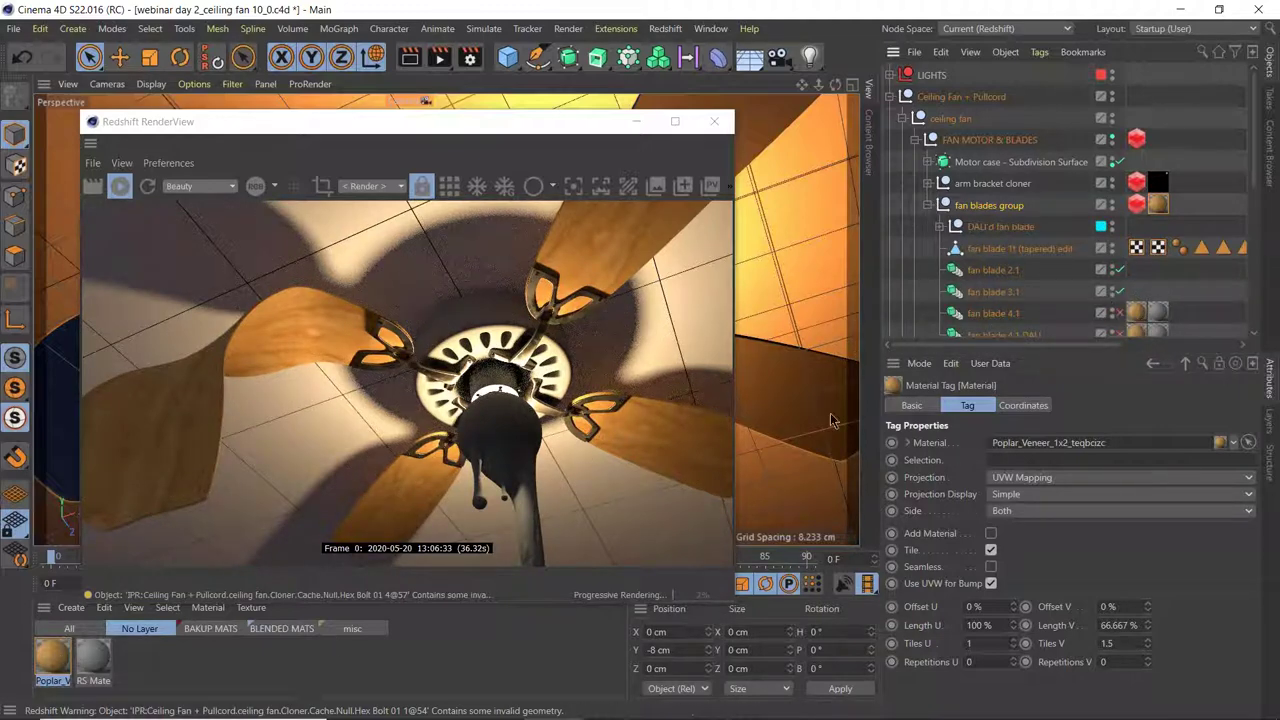
double_click(53, 660)
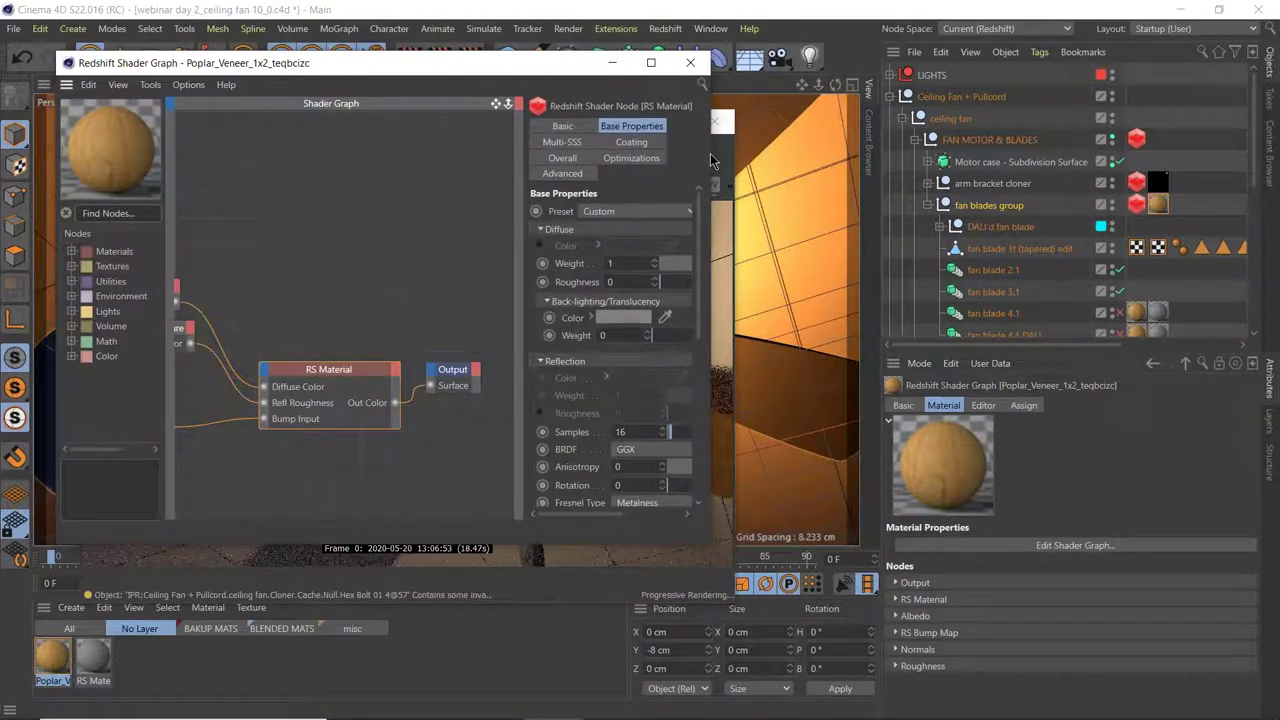
drag(711, 152, 953, 152)
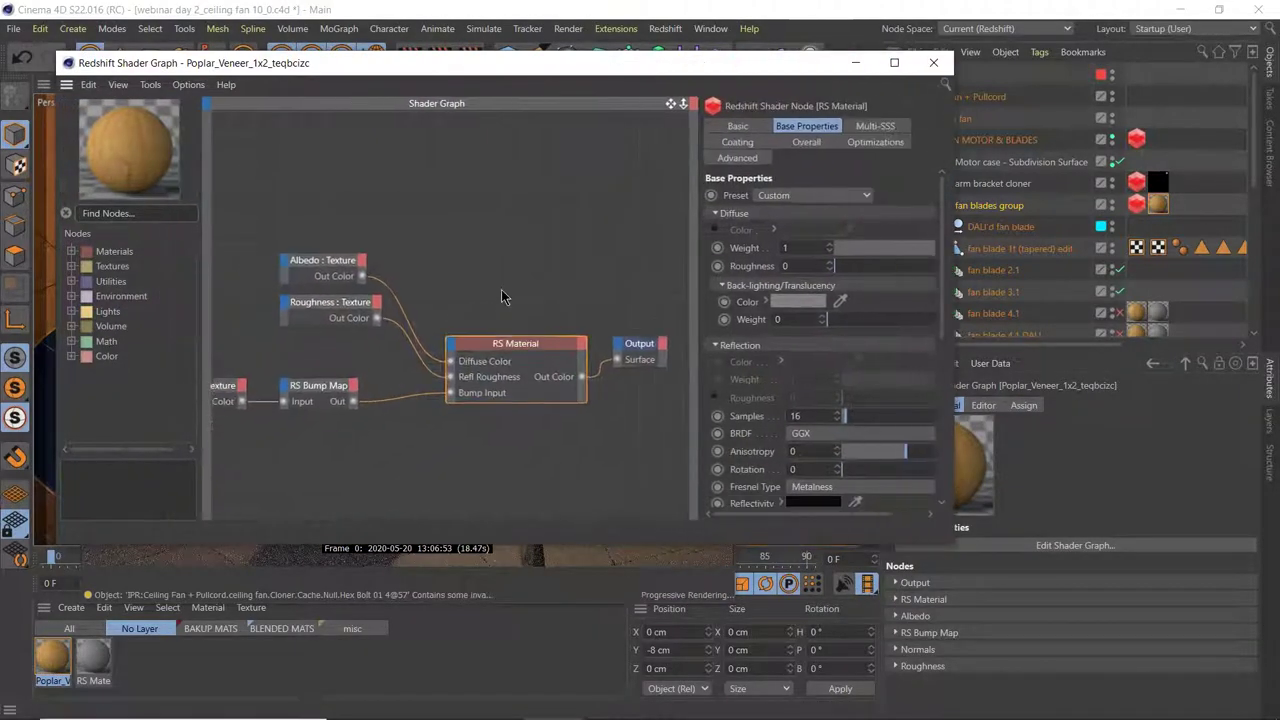
mouse_move(565, 275)
middle_down()
mouse_move(605, 266)
mouse_move(478, 254)
mouse_move(565, 254)
middle_up()
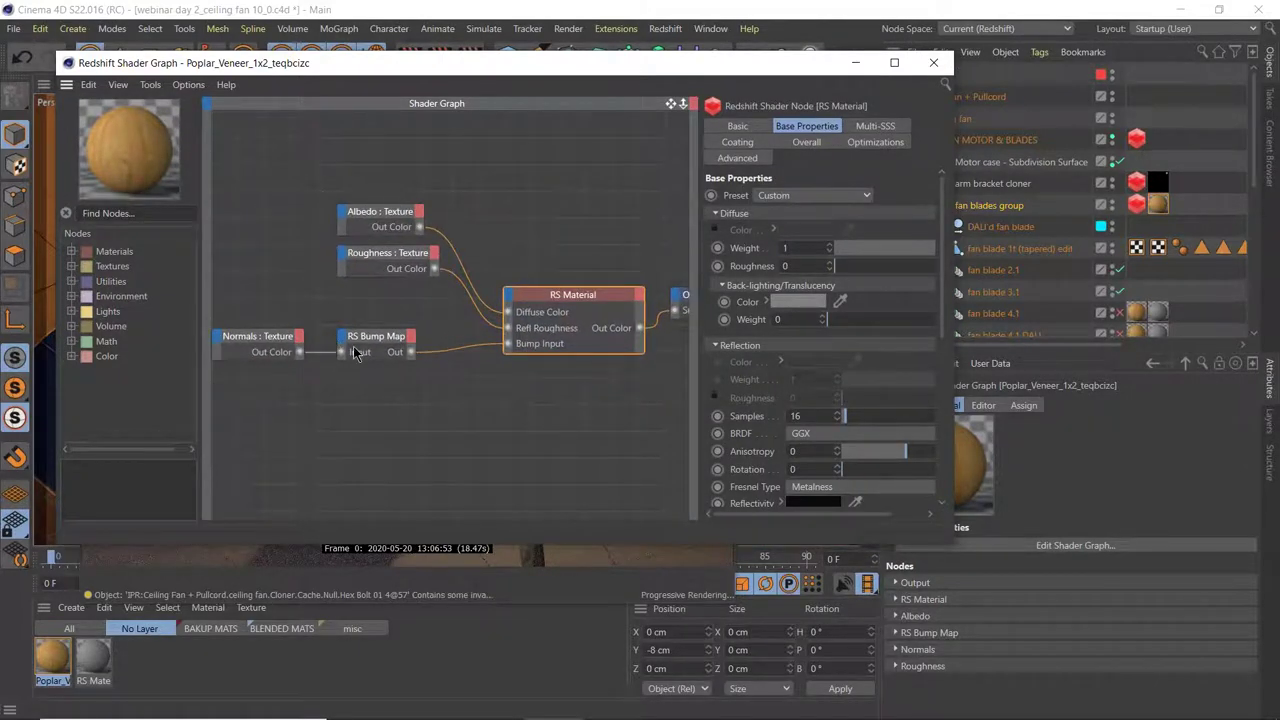
drag(265, 343, 253, 336)
drag(390, 253, 369, 269)
drag(383, 215, 373, 214)
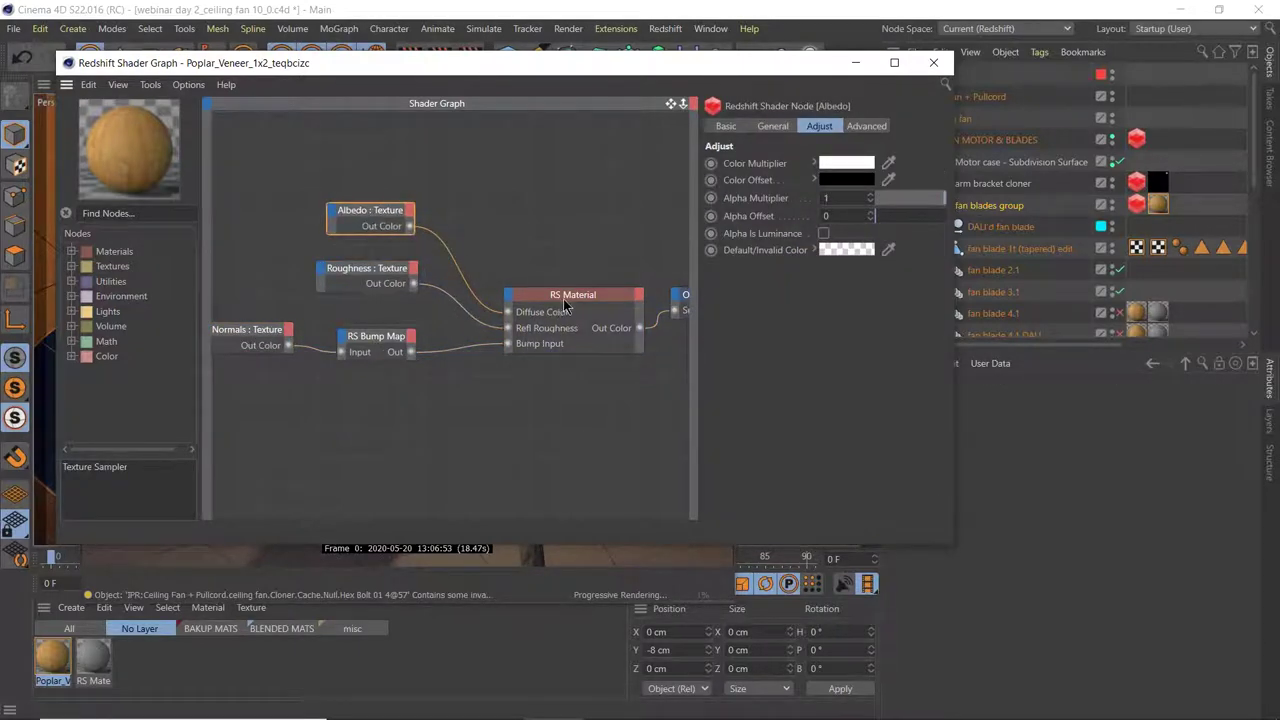
click(515, 311)
drag(377, 345, 432, 351)
drag(266, 333, 323, 340)
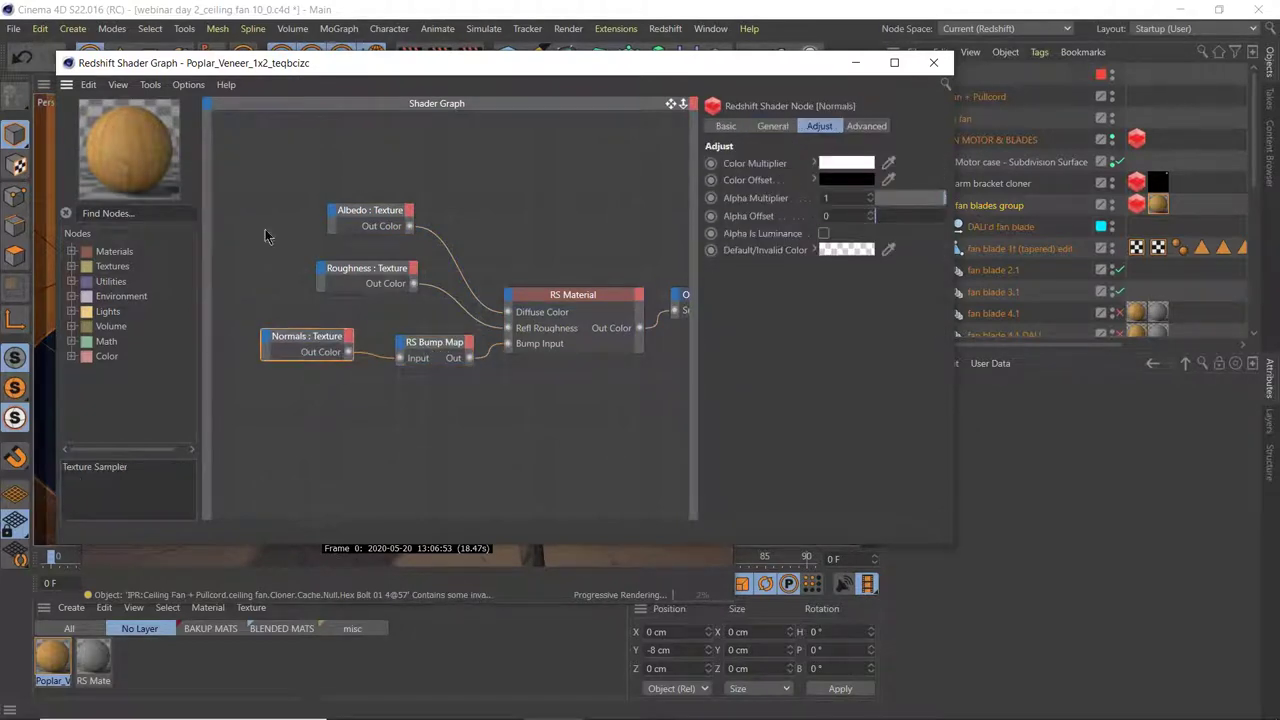
click(360, 222)
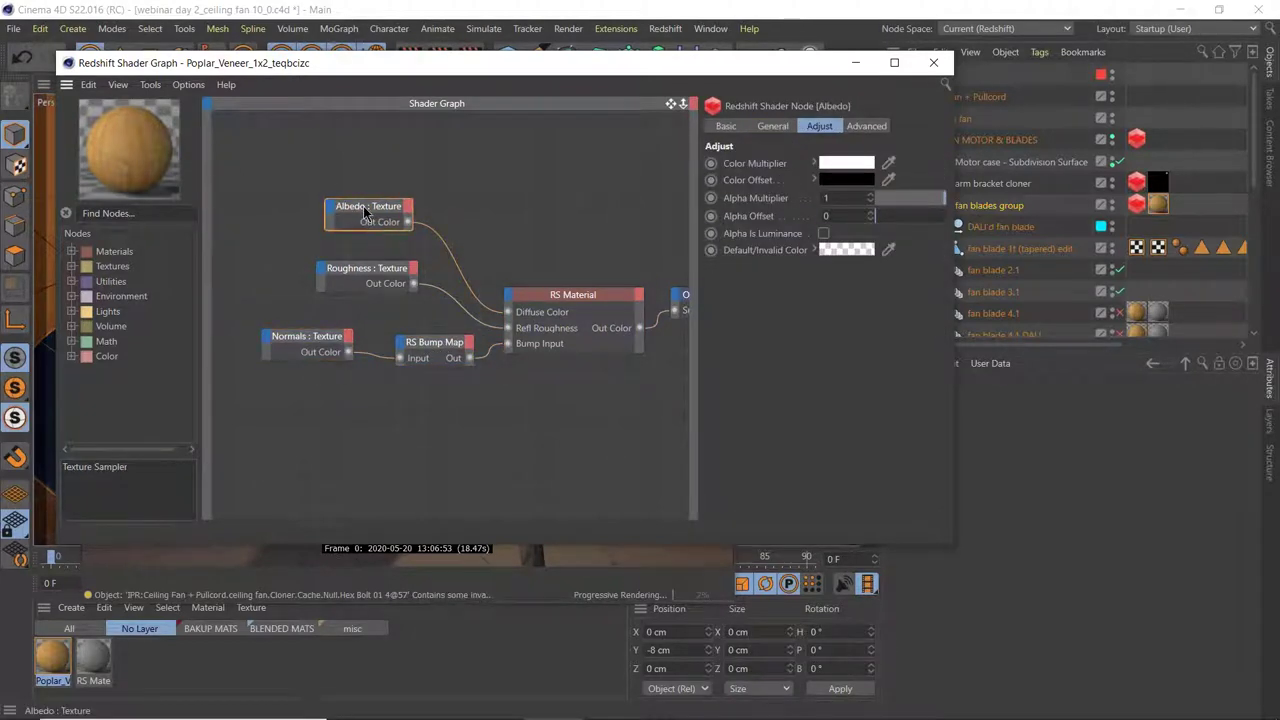
drag(360, 222, 347, 211)
click(772, 126)
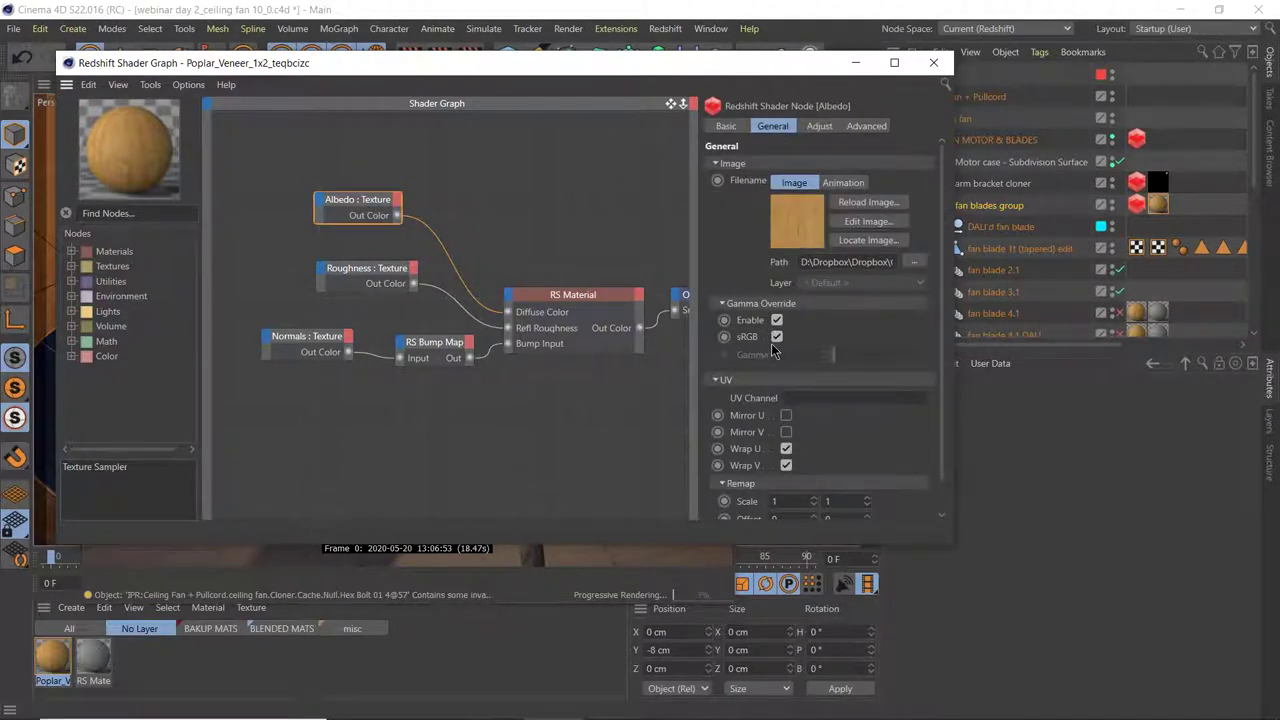
click(310, 348)
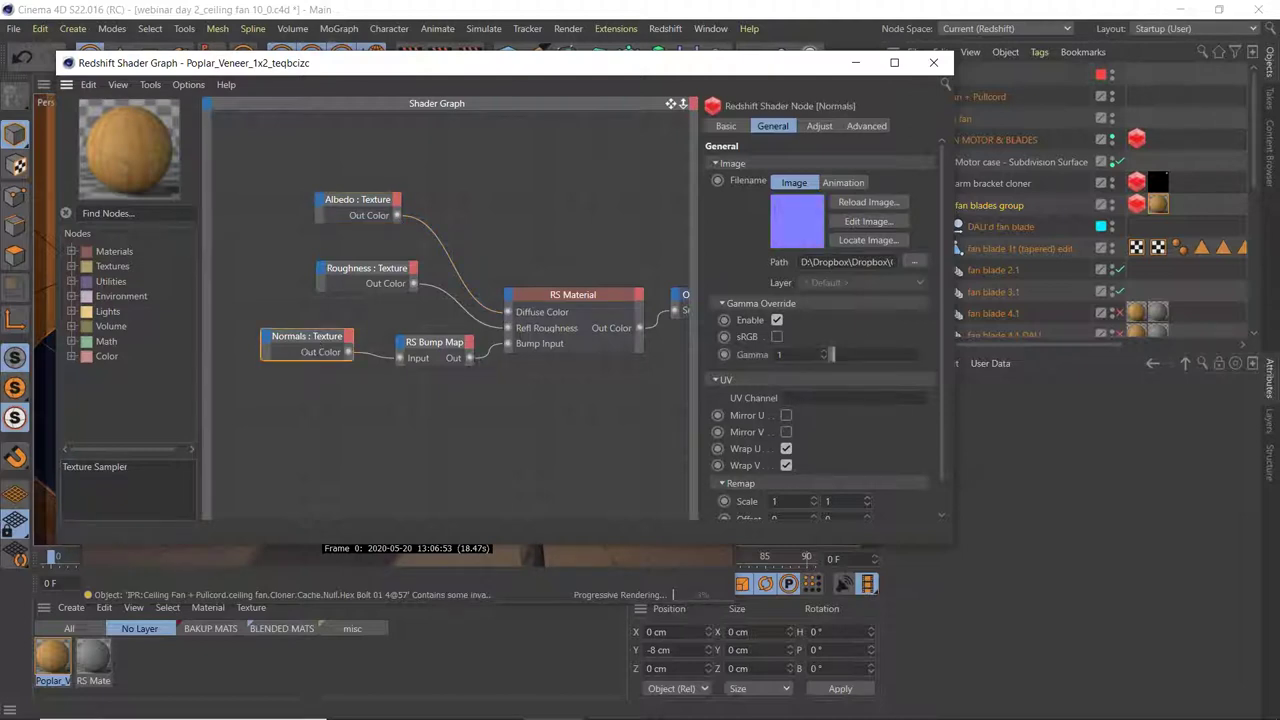
click(368, 285)
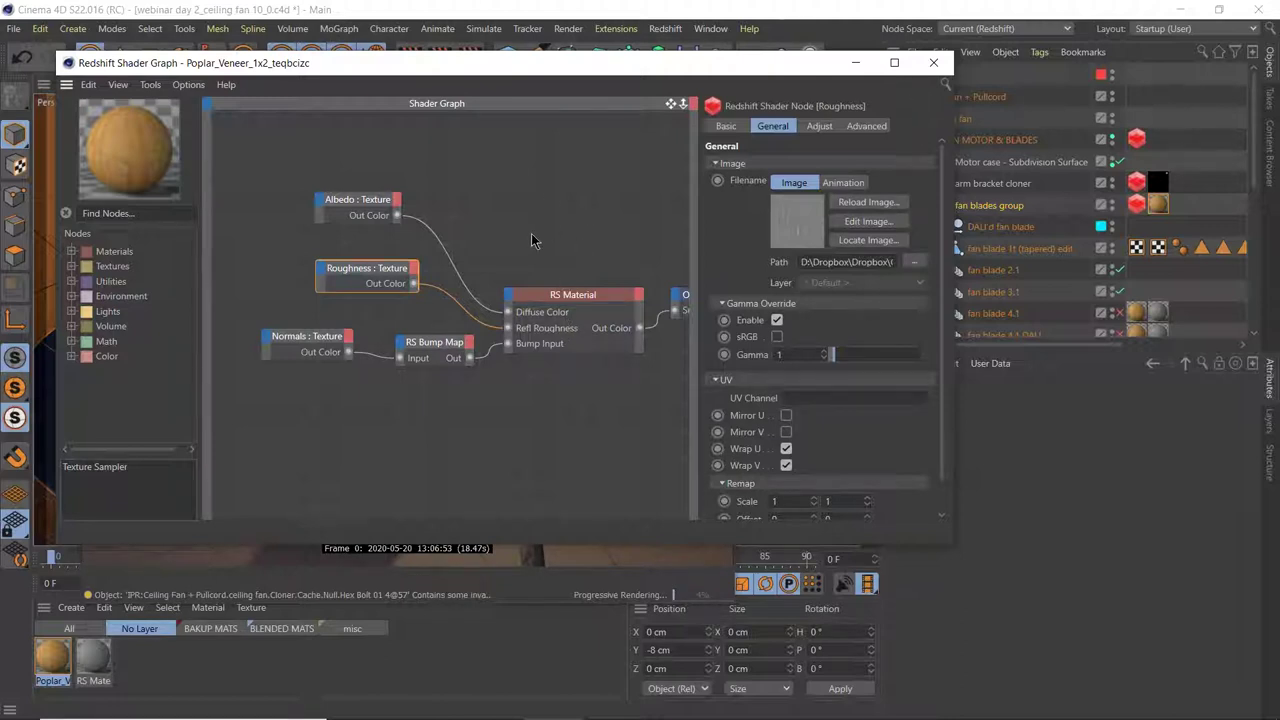
click(933, 66)
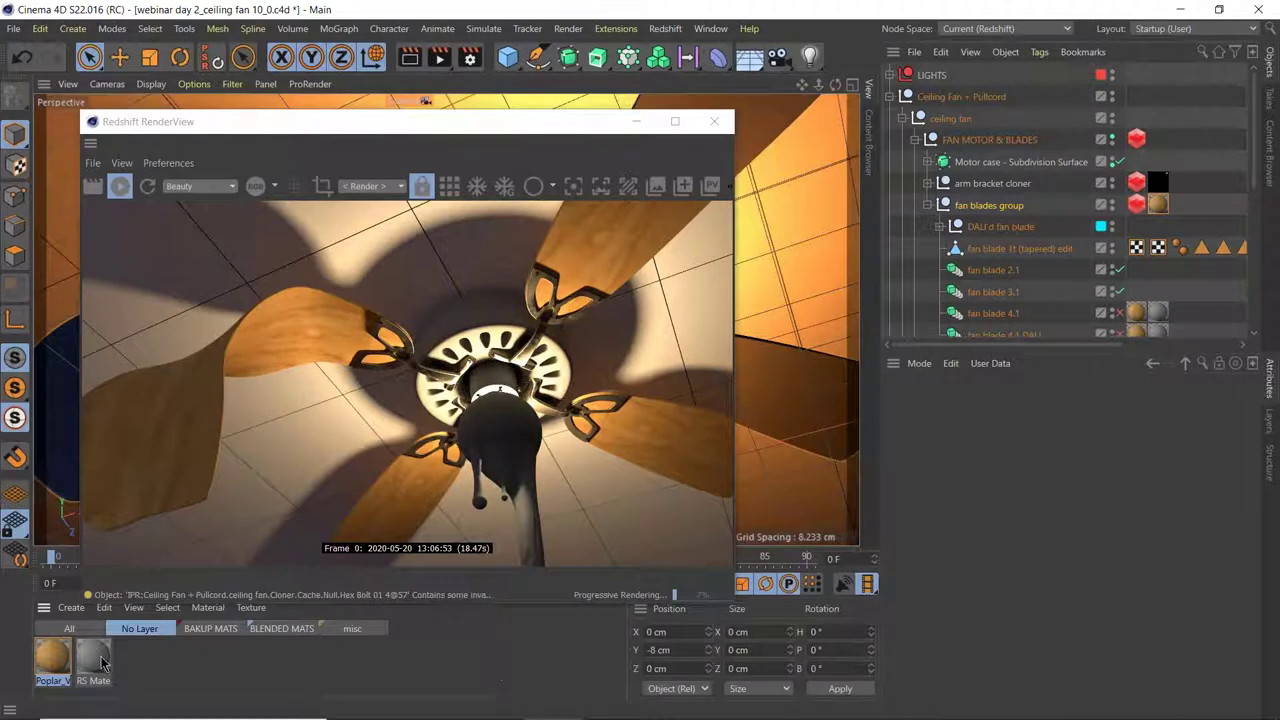
mouse_move(480, 716)
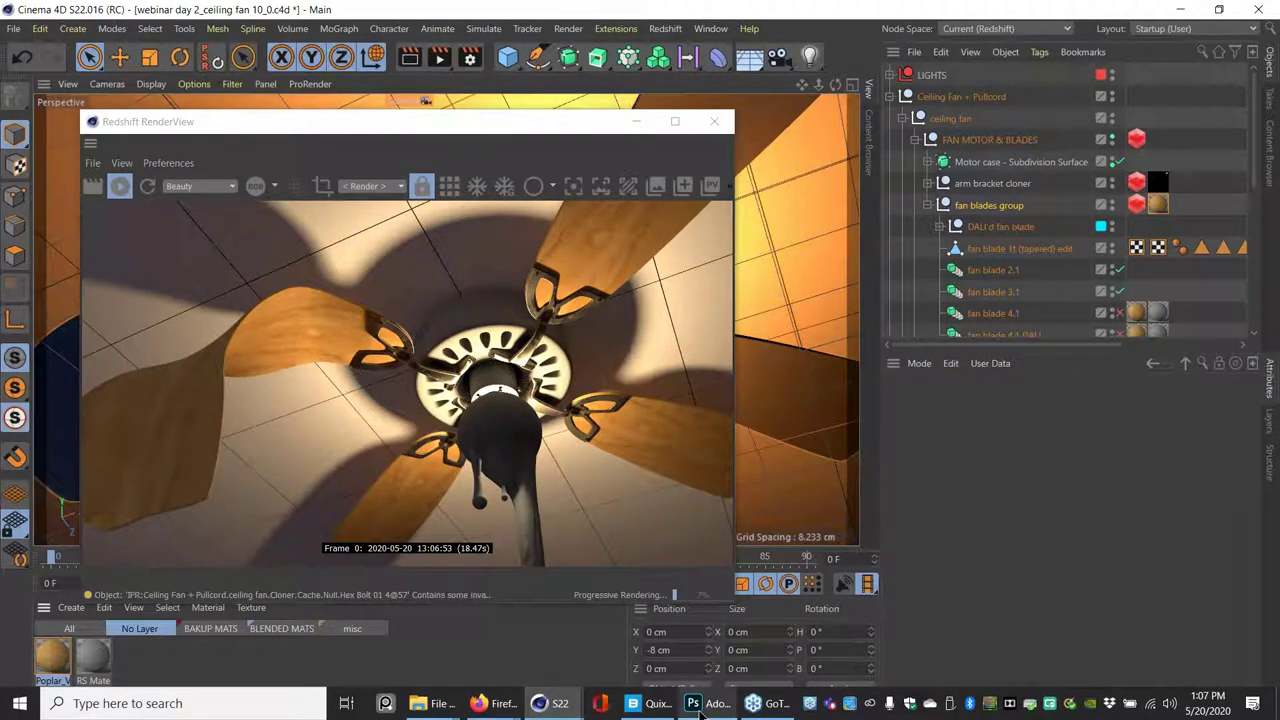
- Filter Bridge's local library to Metal surfaces and pick the Steel surface
click(645, 706)
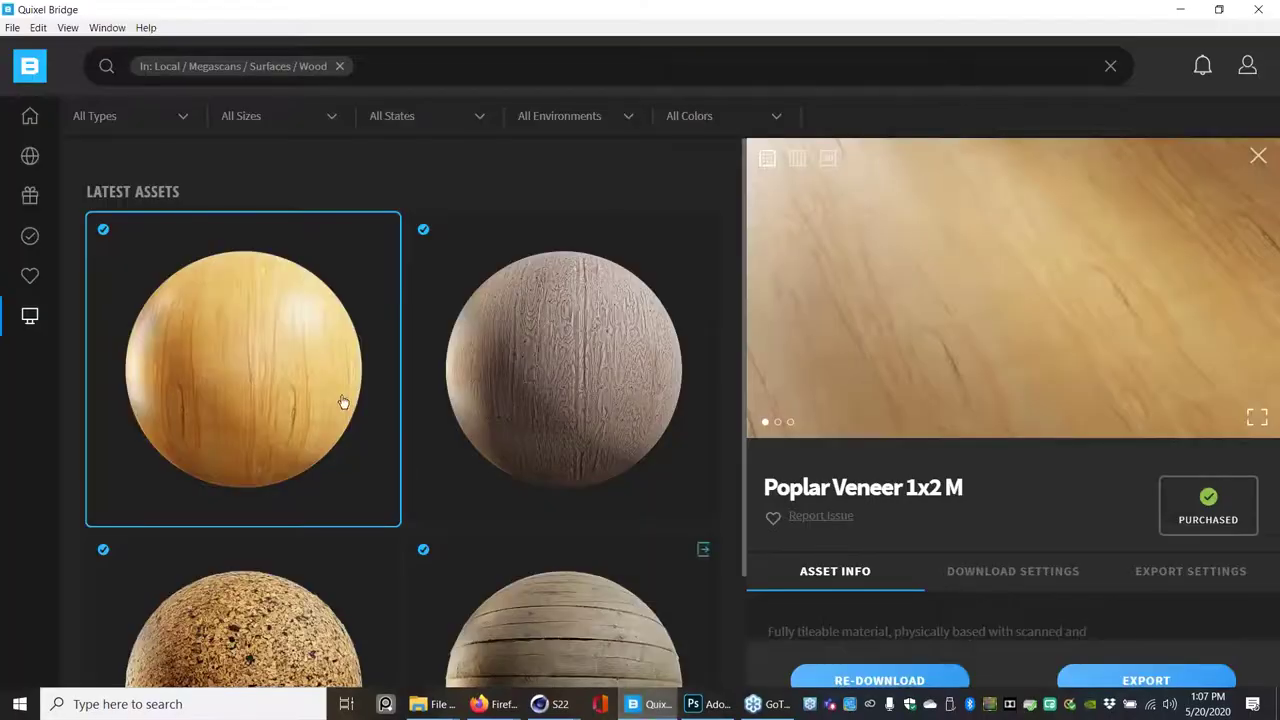
mouse_move(29, 315)
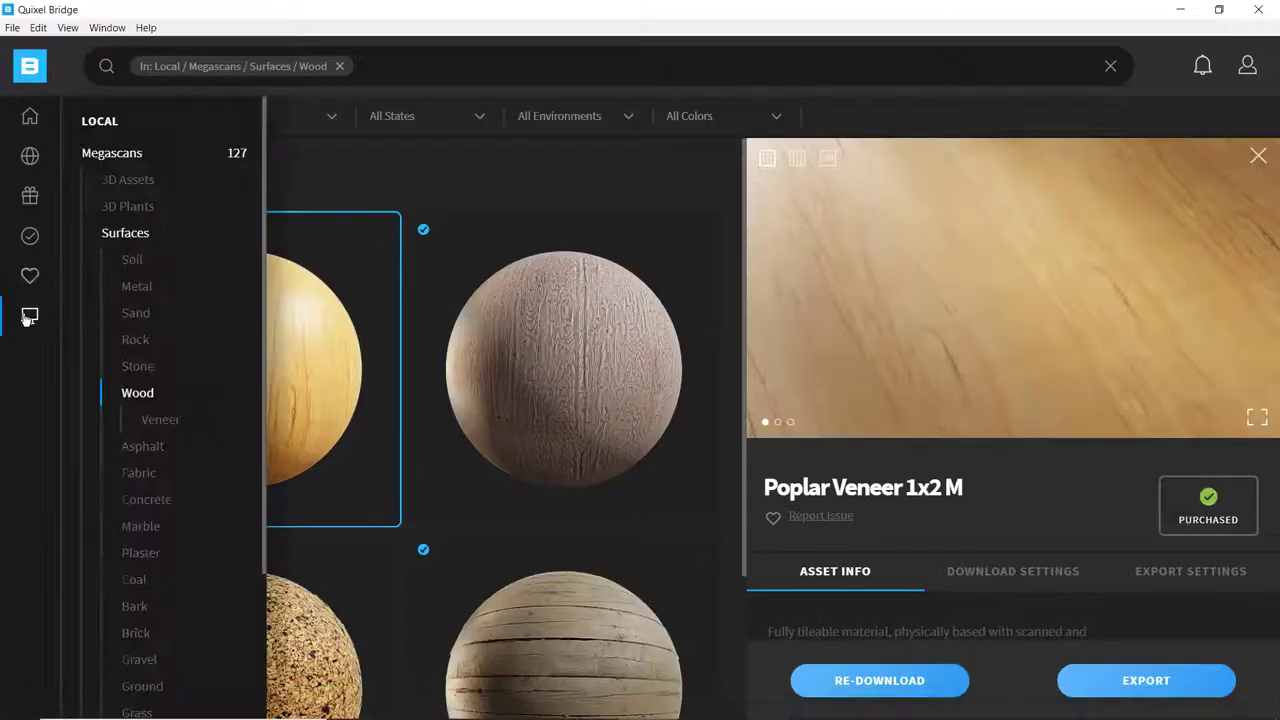
click(145, 293)
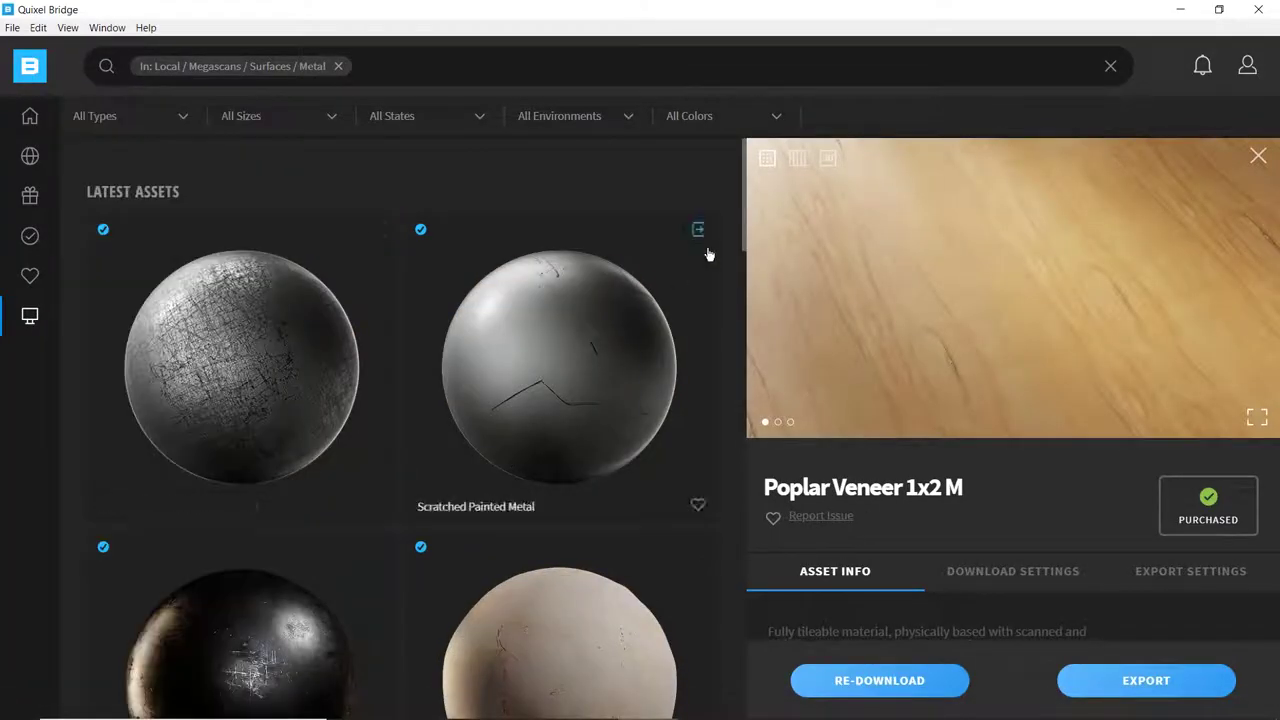
drag(743, 233, 749, 360)
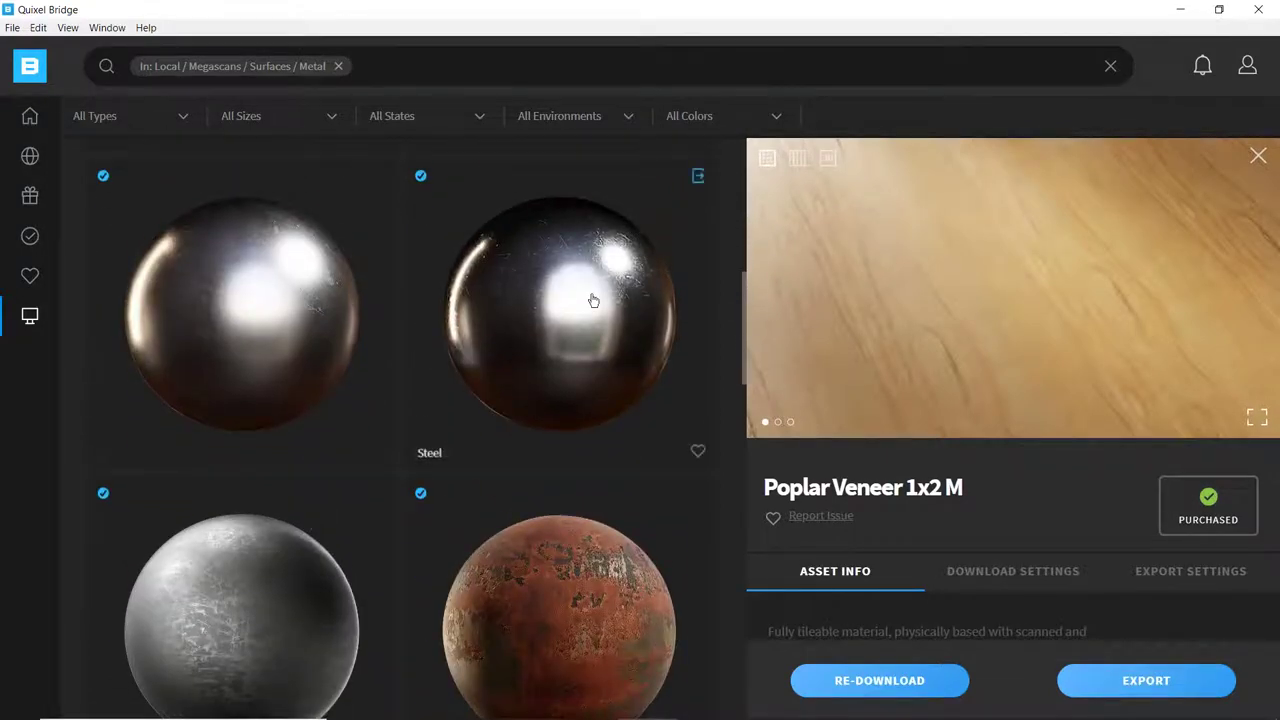
click(563, 302)
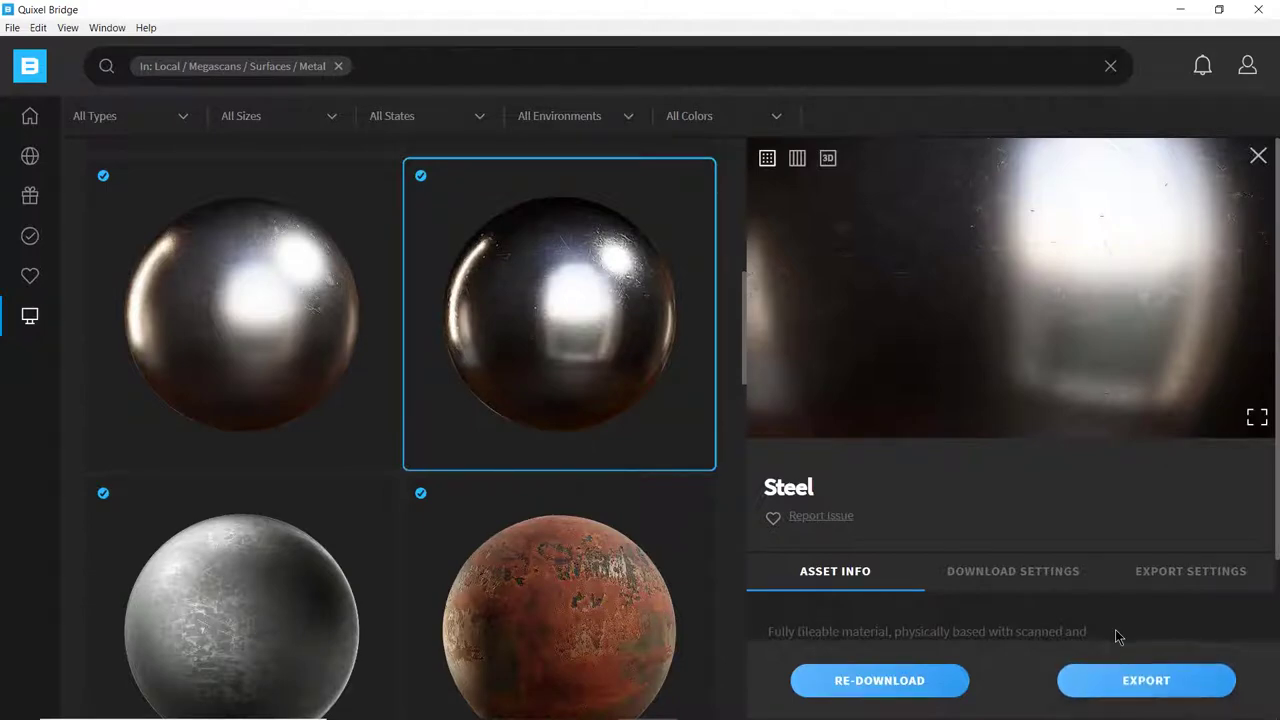
- Select the fan blades group in Cinema 4D and export Steel onto it
key(alt+Tab)
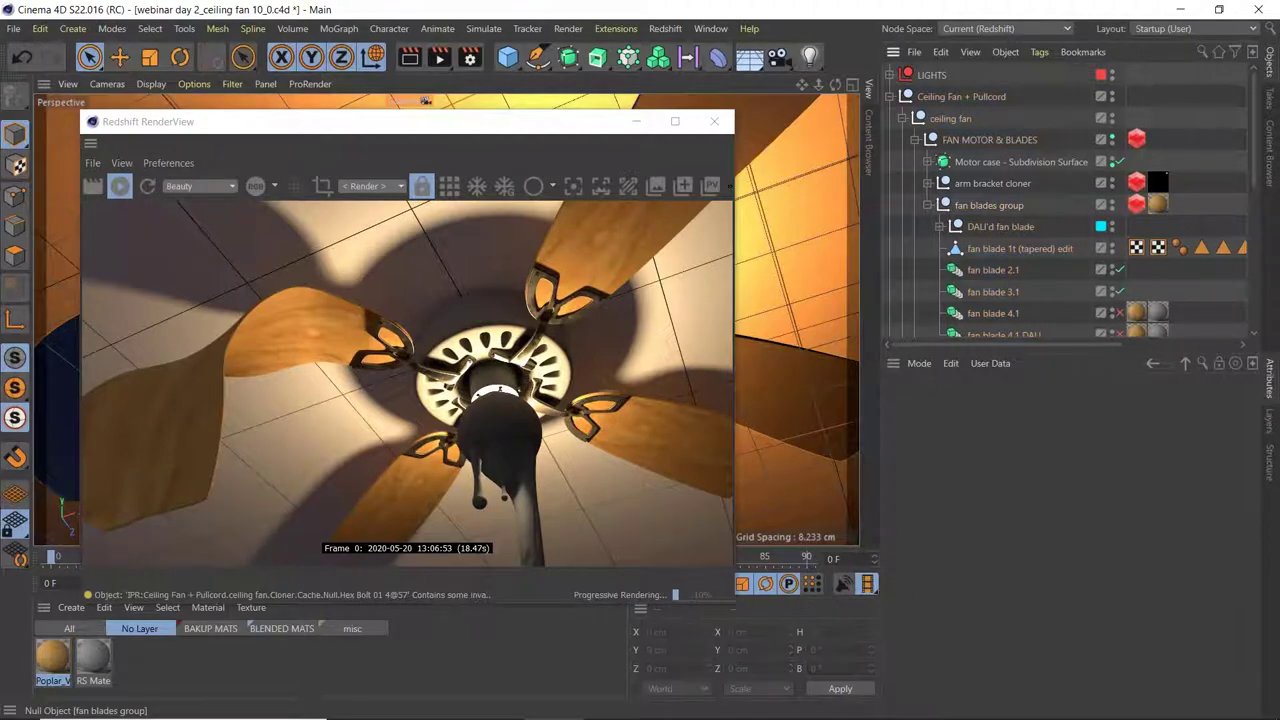
key(alt+Tab)
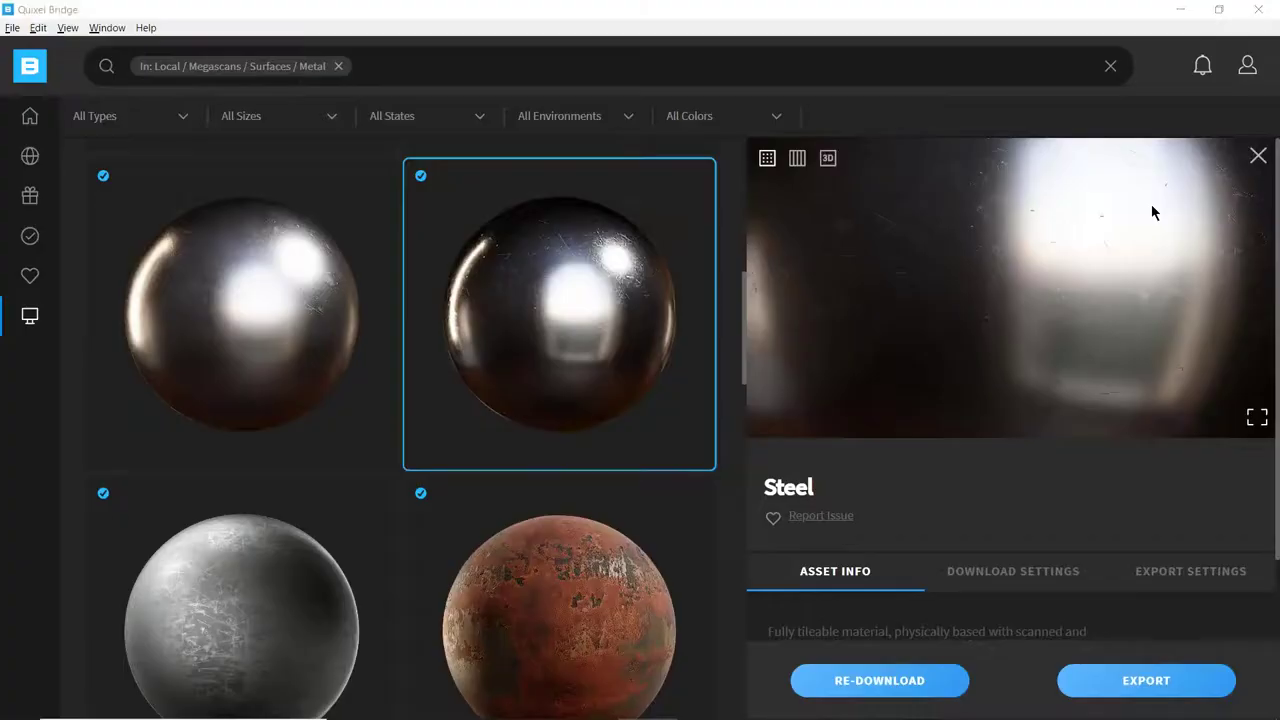
key(alt+Tab)
click(996, 206)
key(alt+Tab)
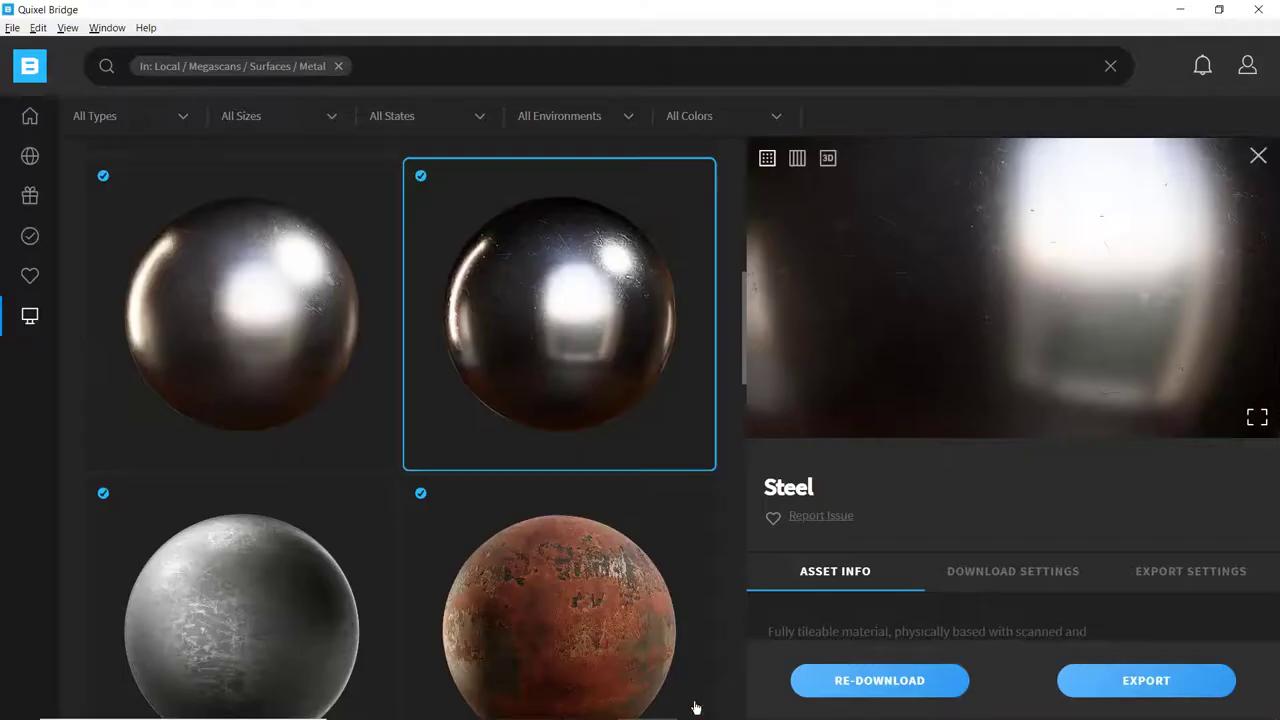
click(1146, 679)
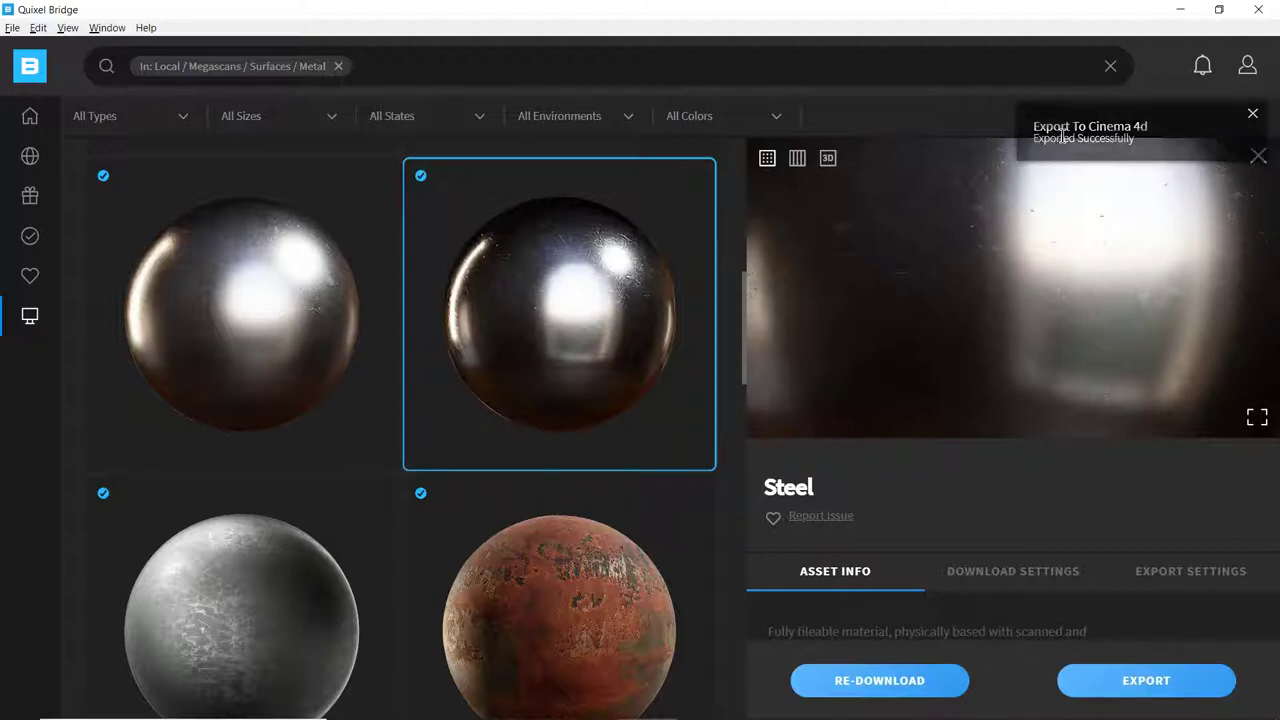
click(1176, 12)
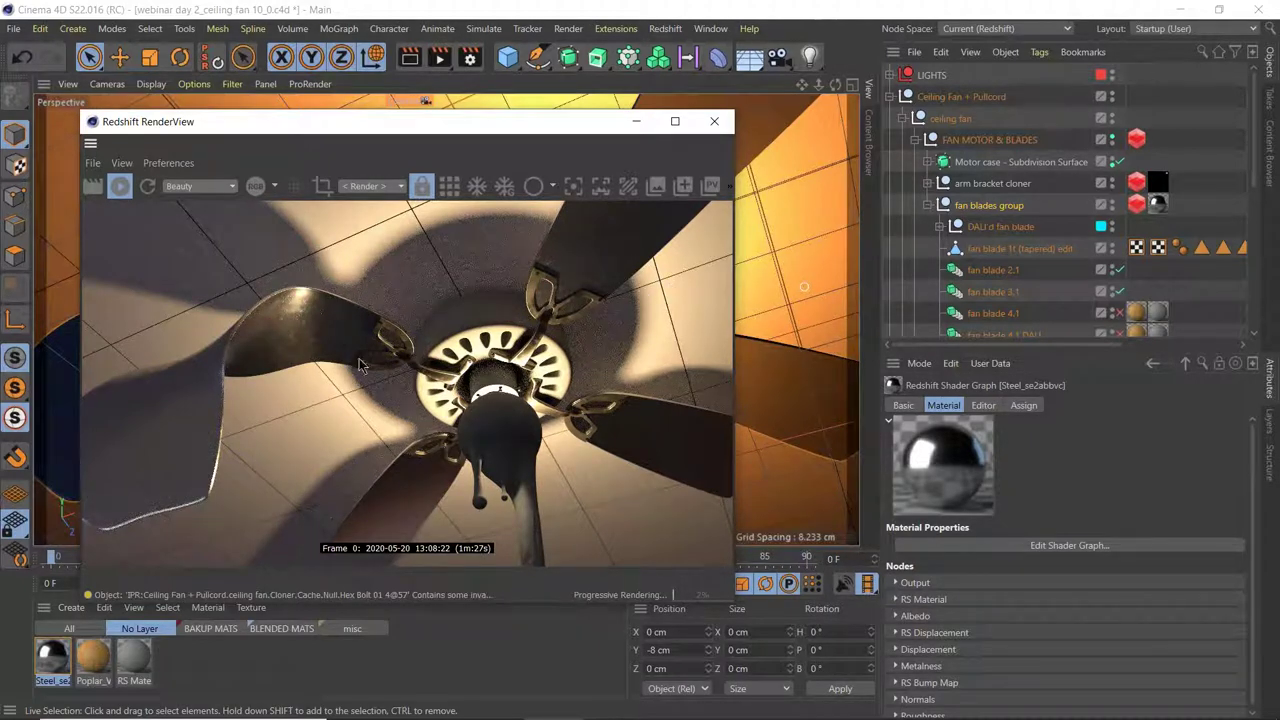
- Inspect Steel's node graph, then drag Poplar_Veneer onto the fan blades group's material tag
double_click(45, 670)
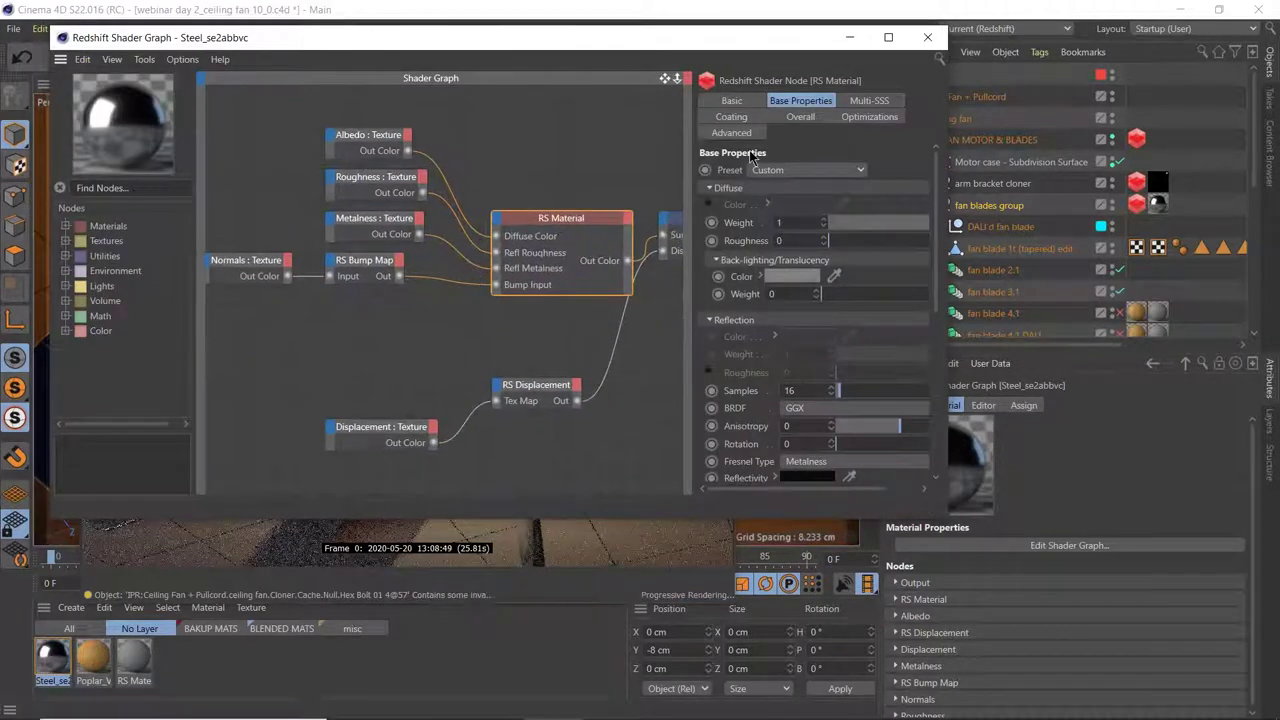
click(928, 40)
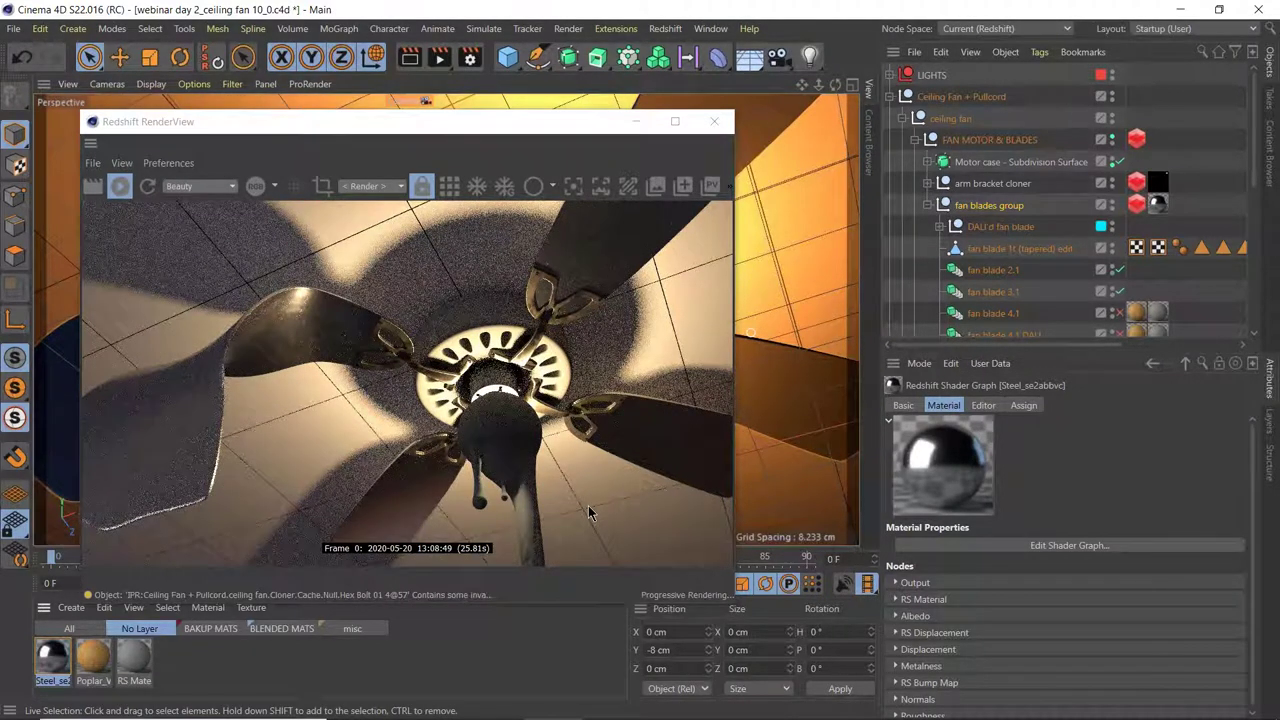
click(890, 97)
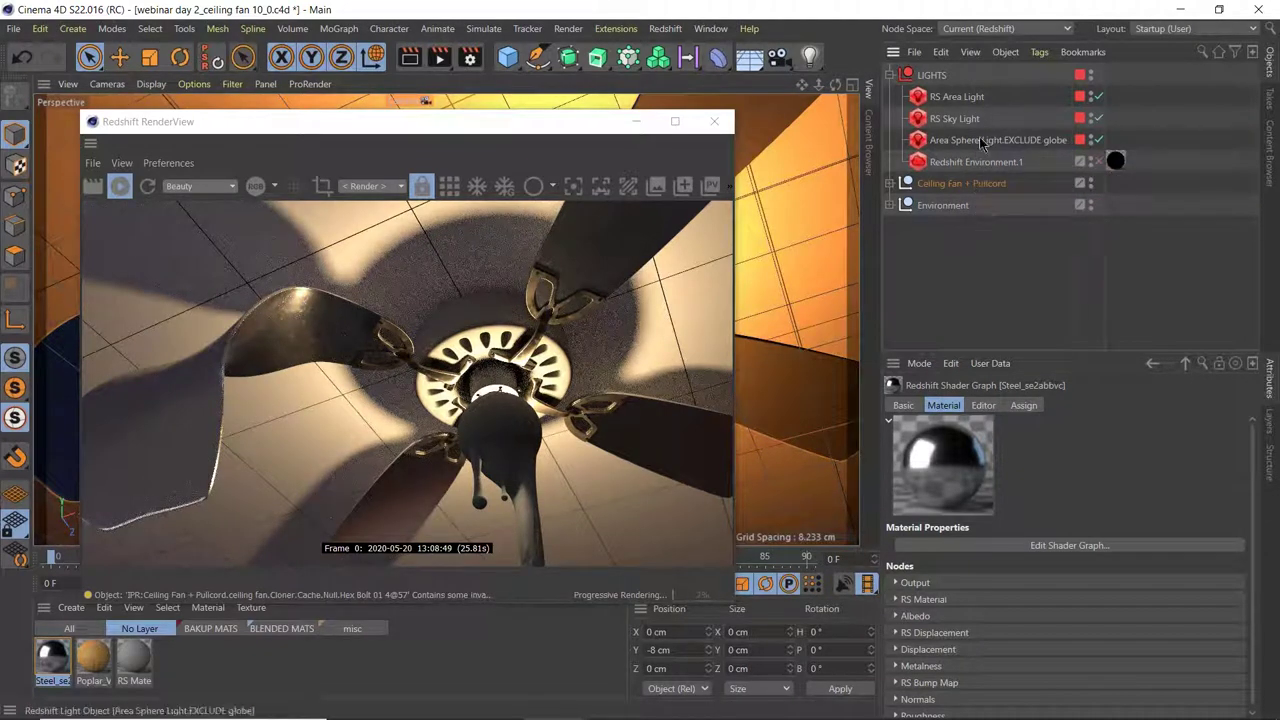
click(890, 75)
drag(561, 133, 933, 154)
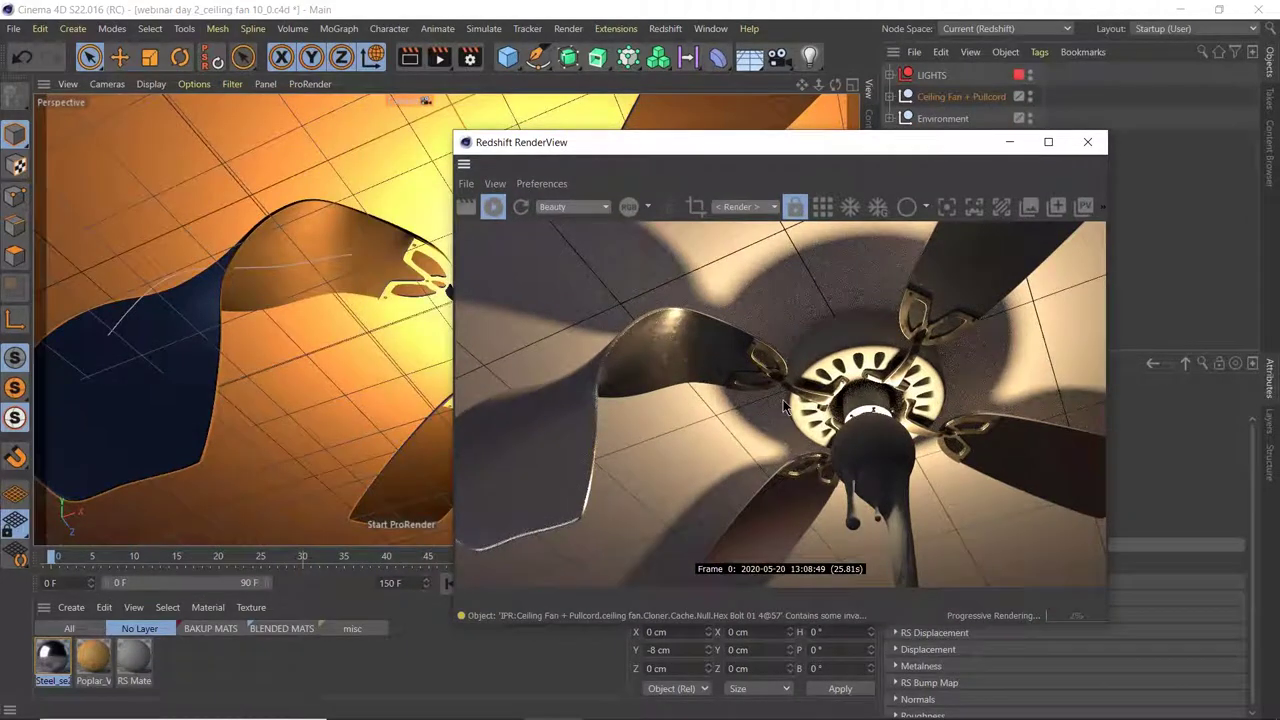
drag(976, 153, 664, 127)
ctrl+click(890, 96)
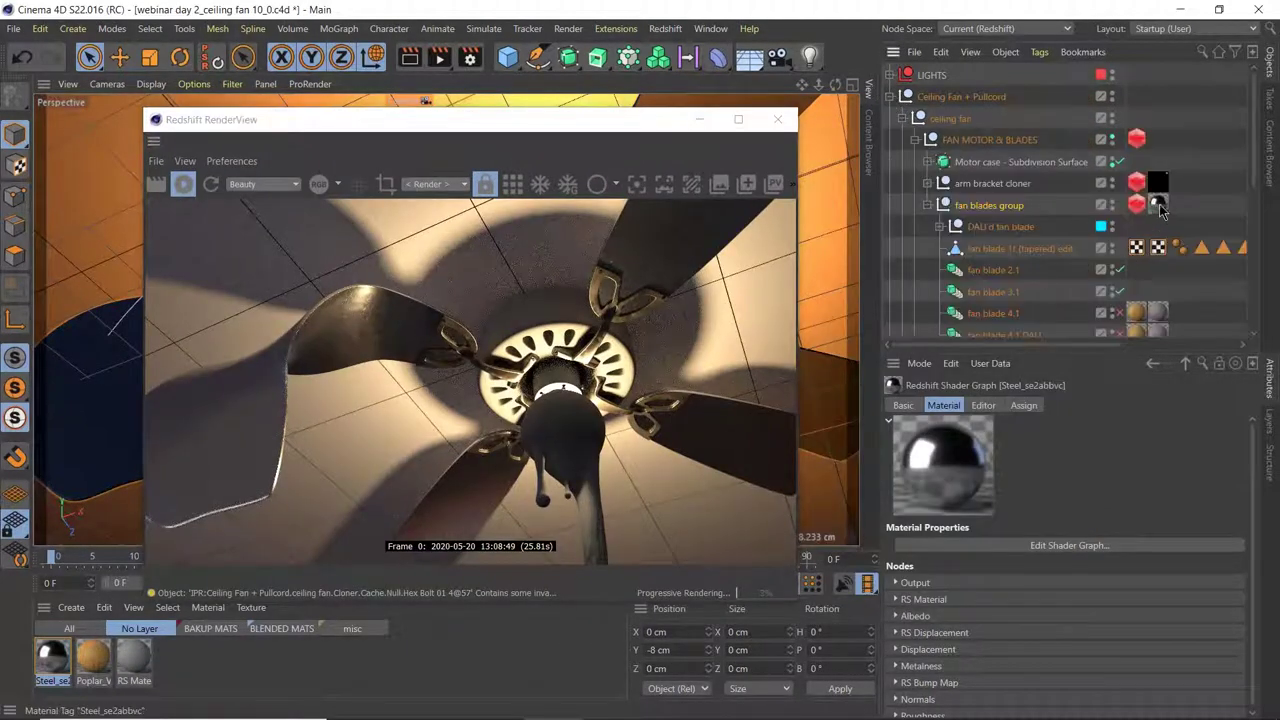
click(1159, 205)
drag(90, 672, 1160, 207)
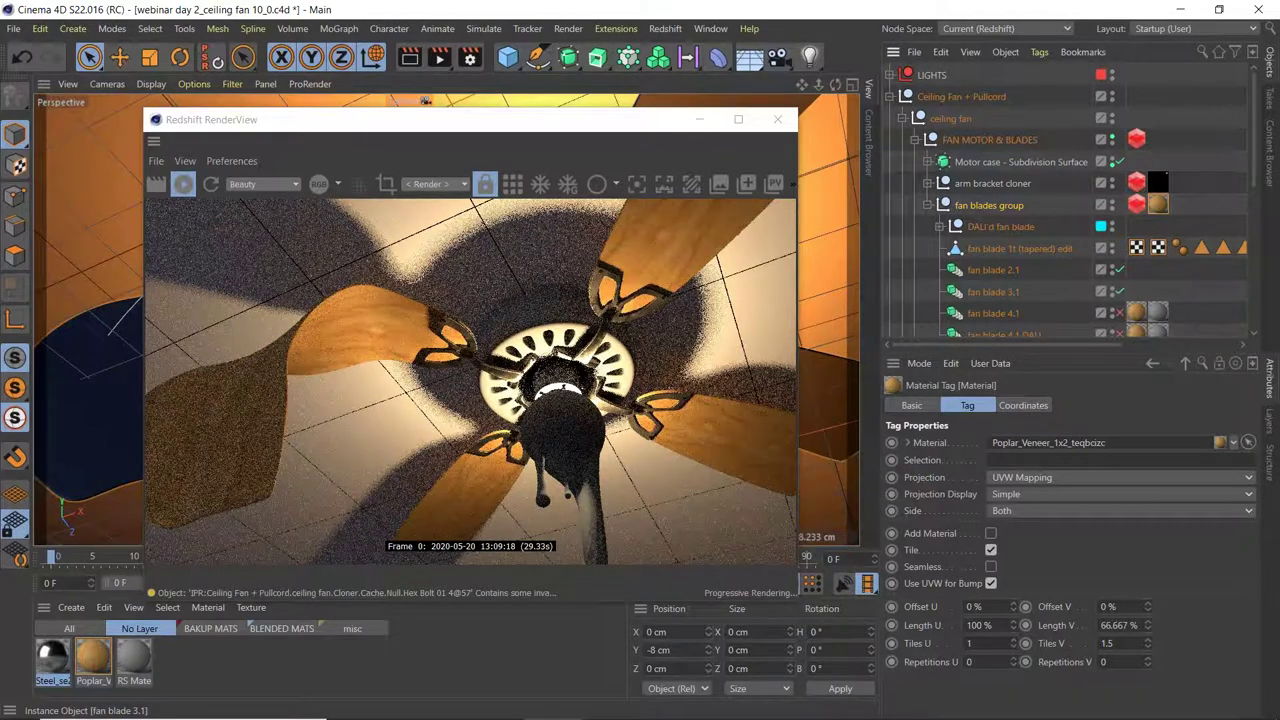
- Open Poplar_Veneer's settings, then the BAKUP MATS copy Poplar_Veneer_1x2_teqbcizc.2's node graph
click(1157, 205)
double_click(1157, 205)
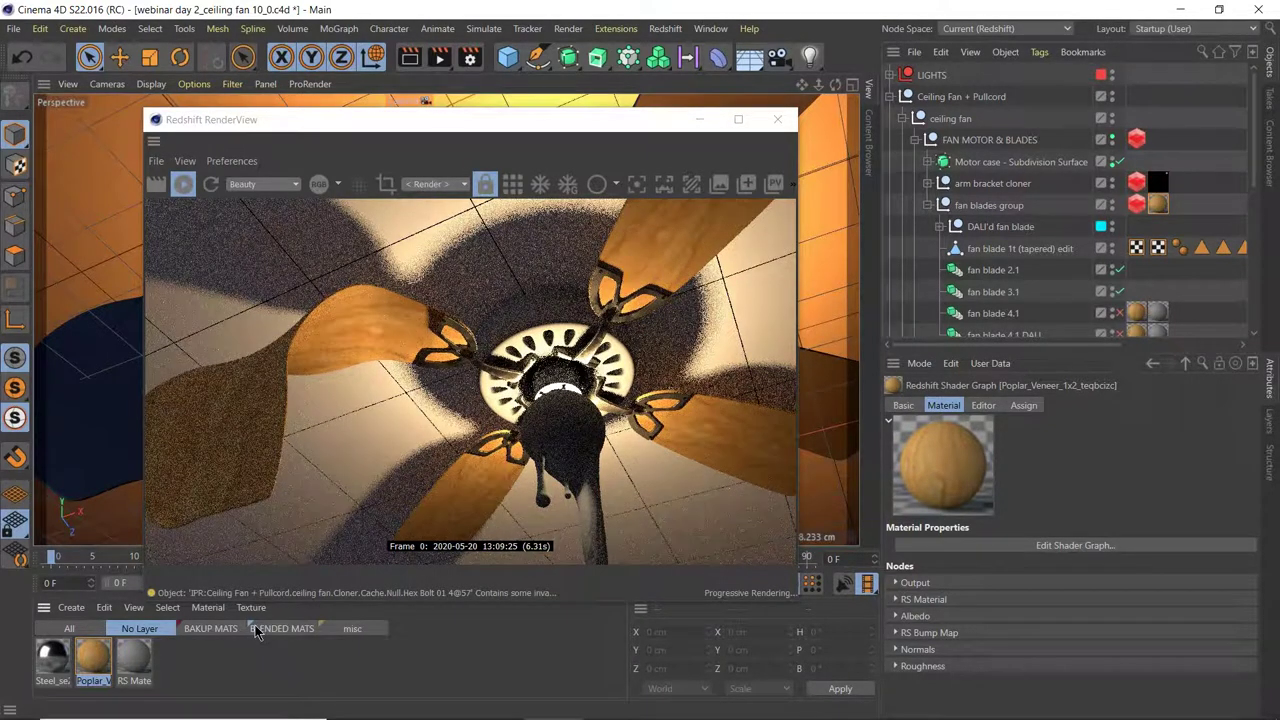
click(211, 629)
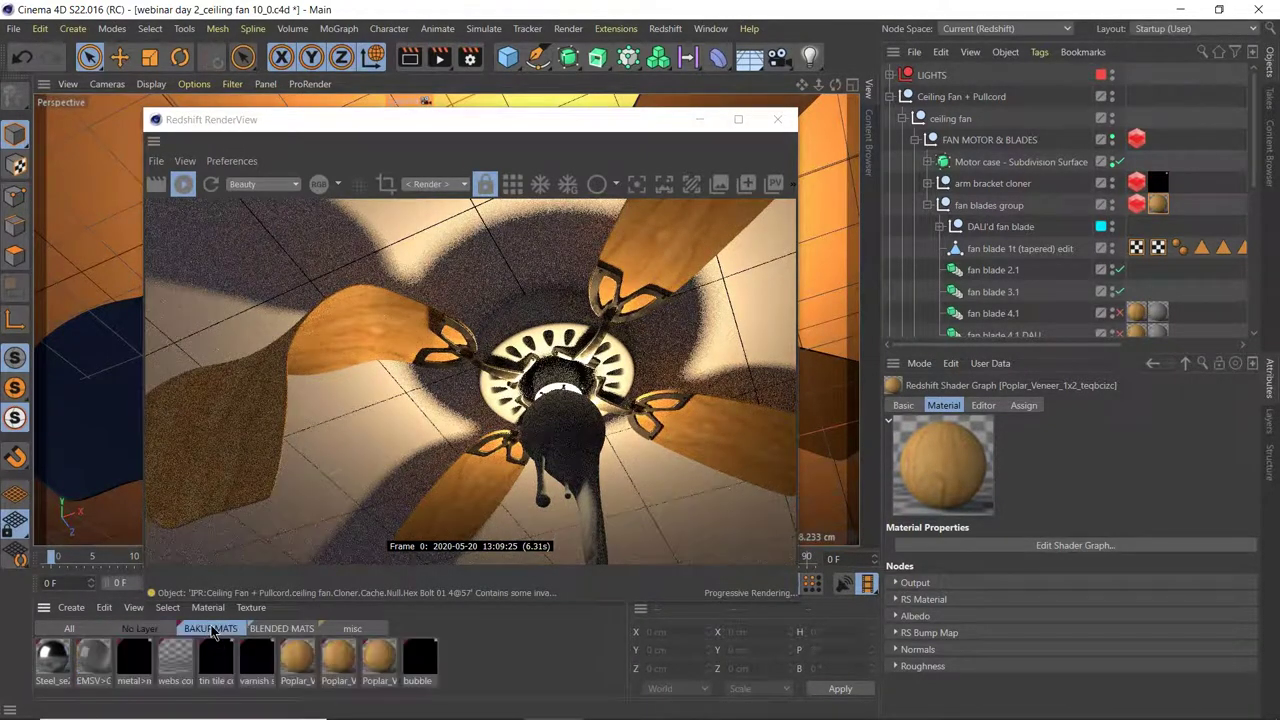
click(339, 662)
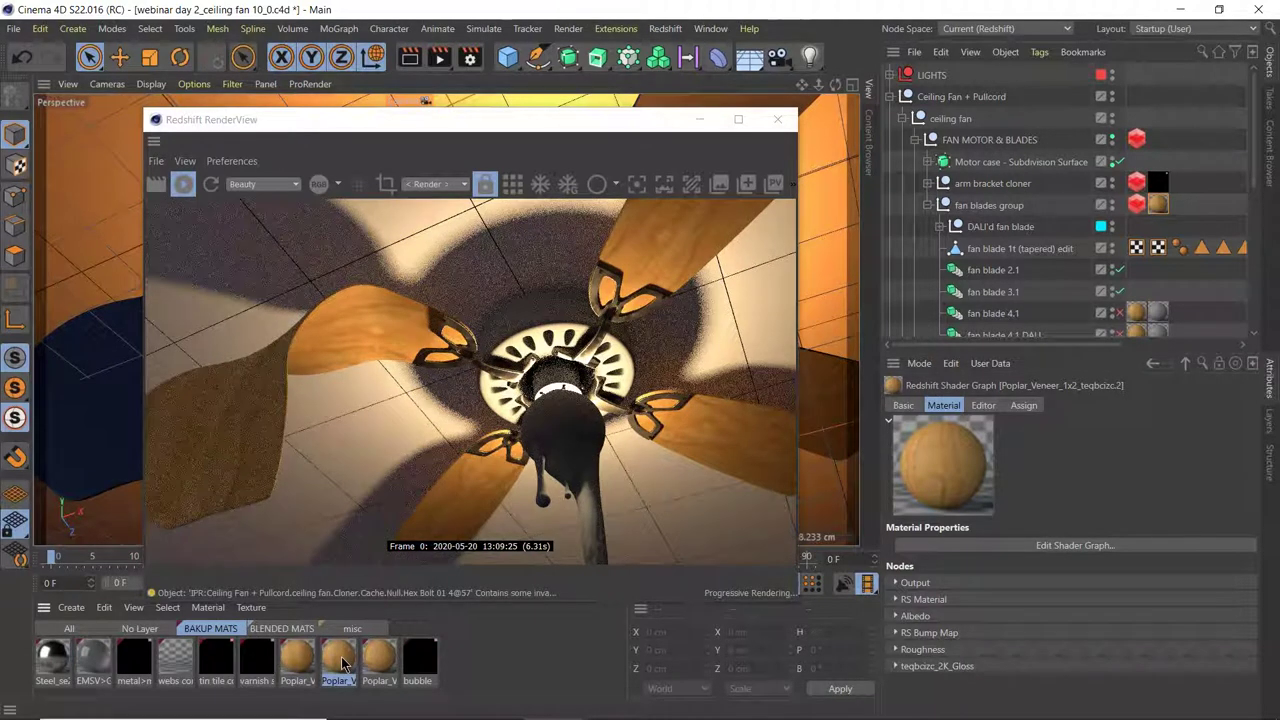
double_click(340, 662)
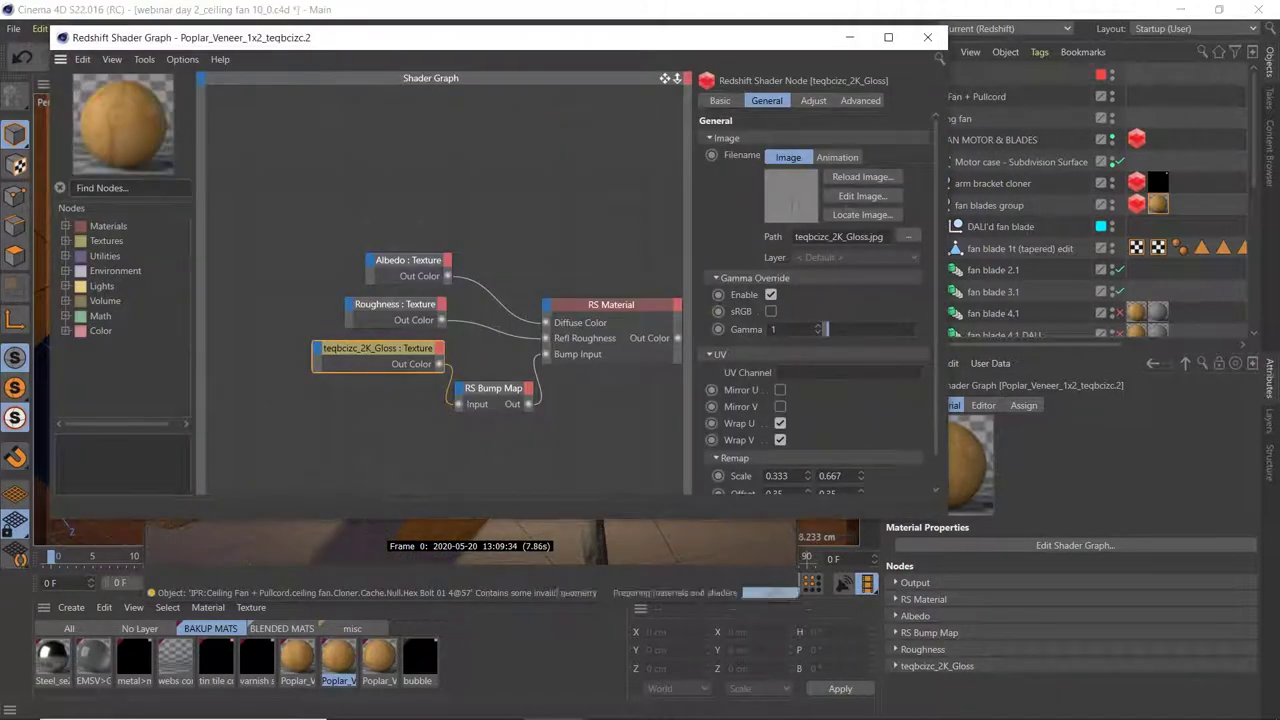
drag(375, 233, 392, 354)
scroll(826, 440, down, 1)
click(772, 460)
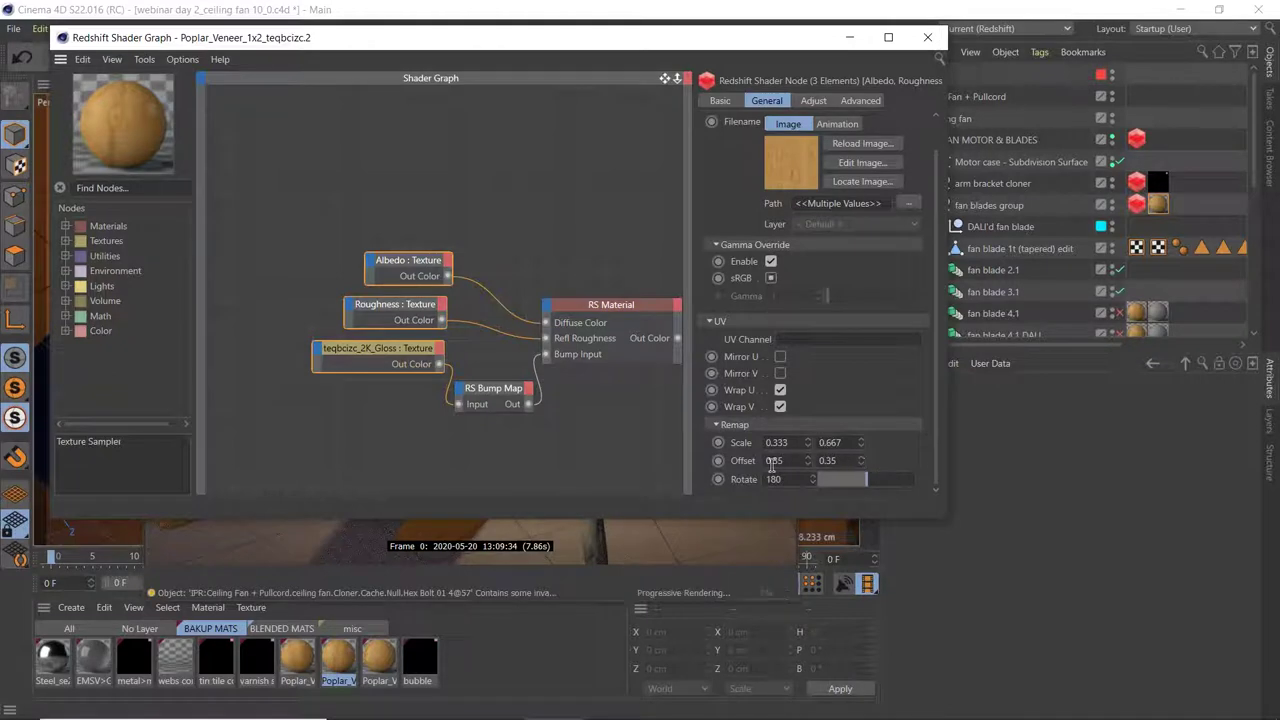
key(Tab)
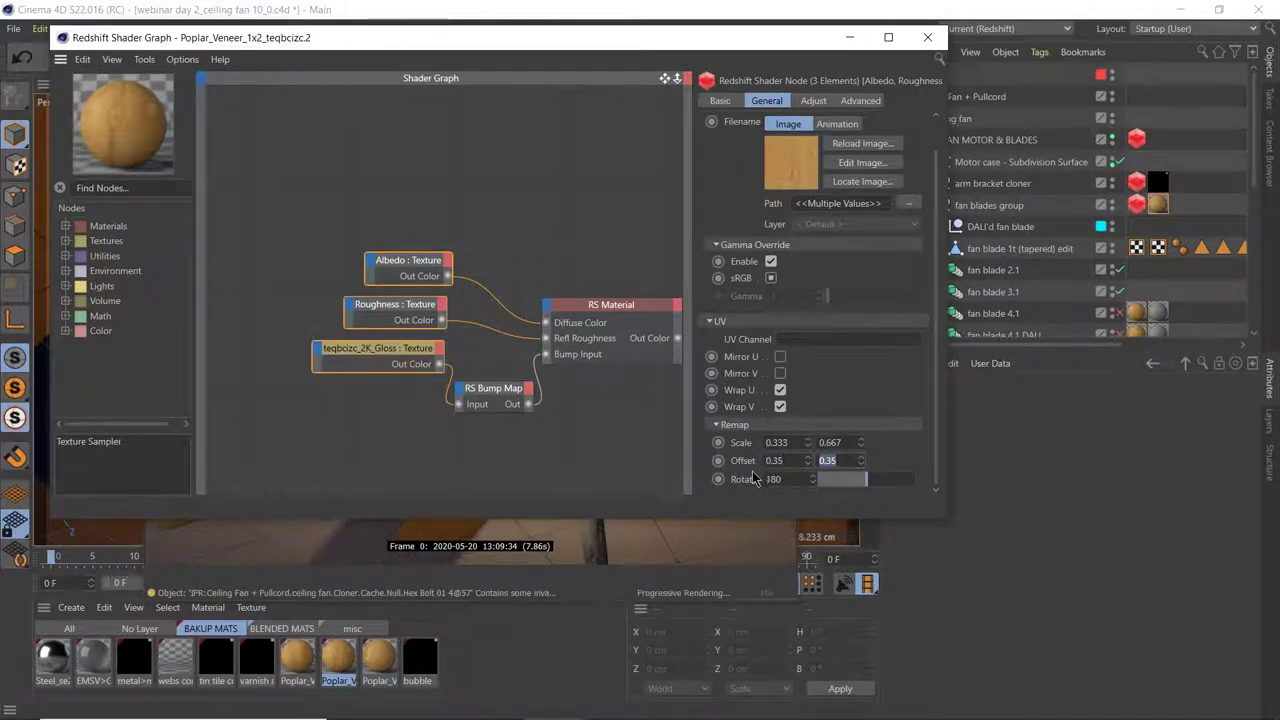
click(926, 40)
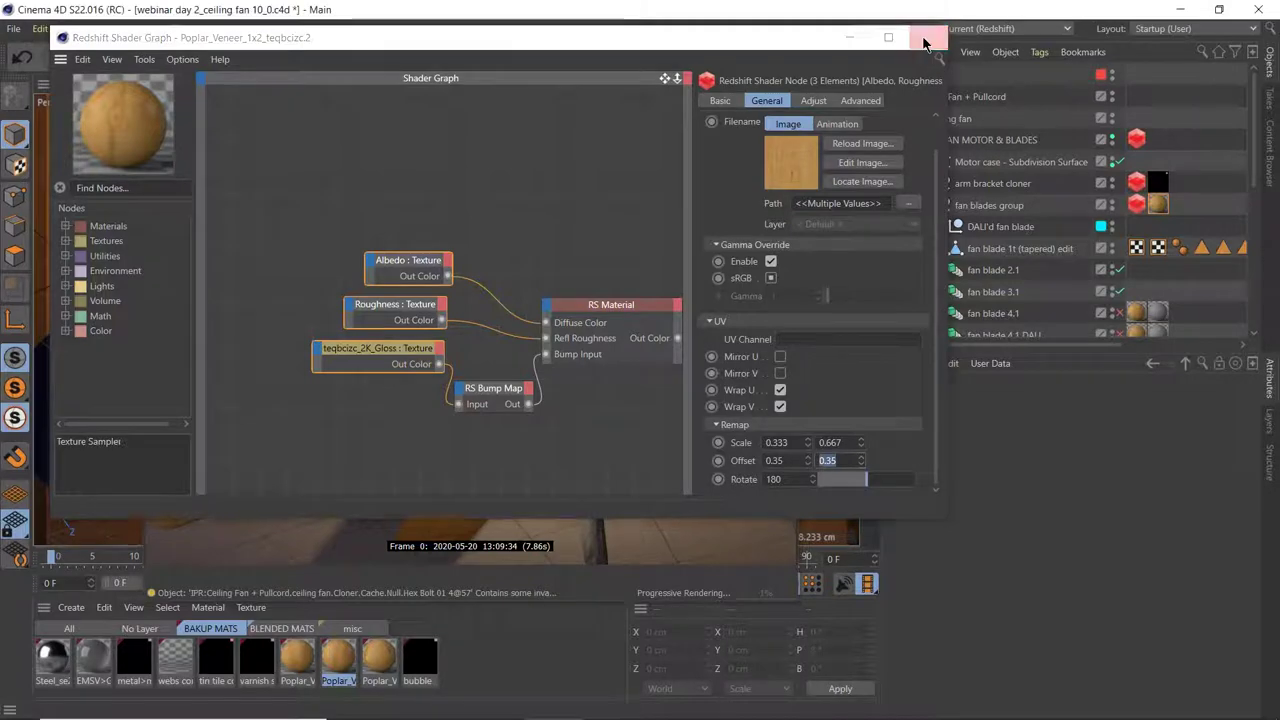
- Move fan blade 4.1's material tags onto fan blade 2.1 and delete its grey RS Material tag
click(1158, 313)
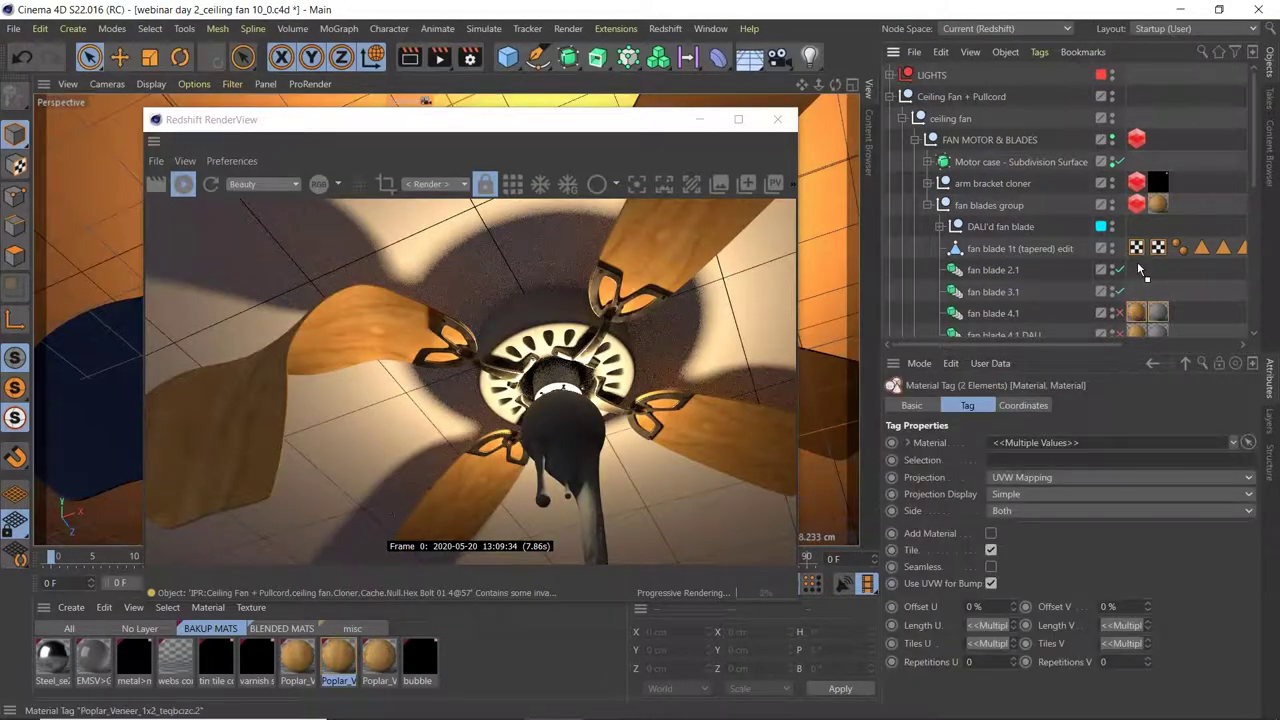
drag(1138, 272, 1140, 273)
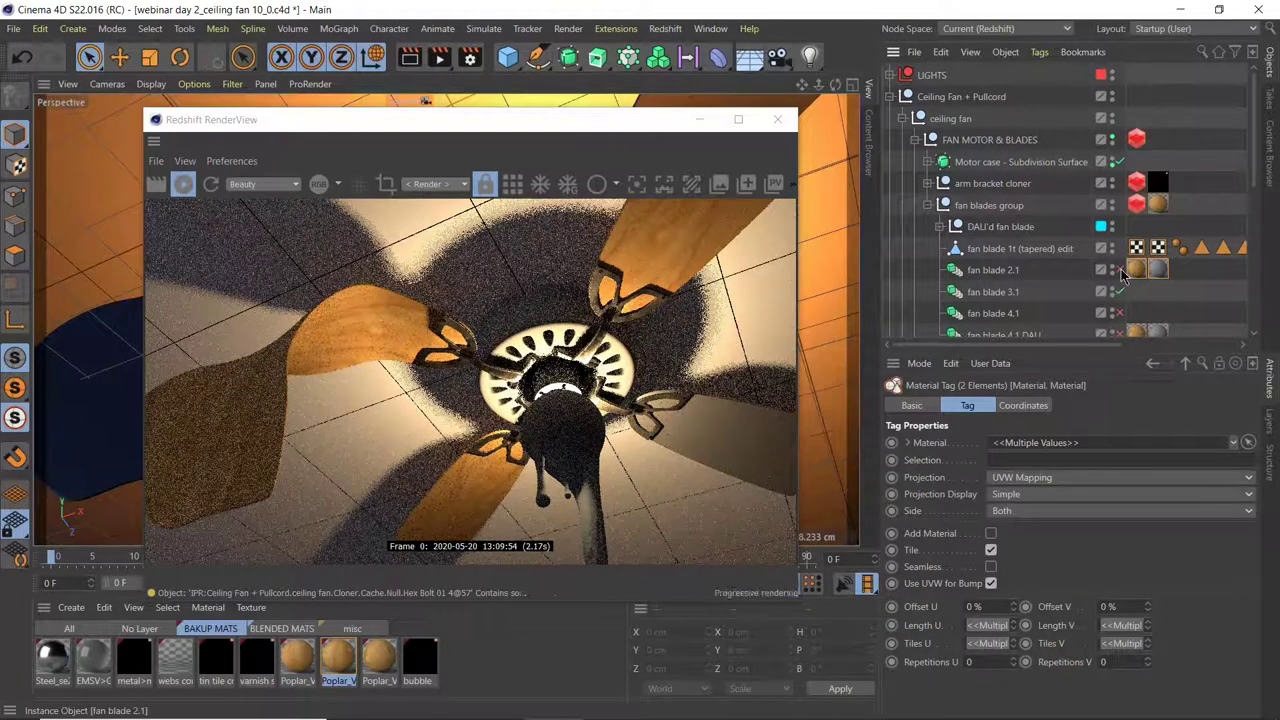
click(1160, 272)
key(Delete)
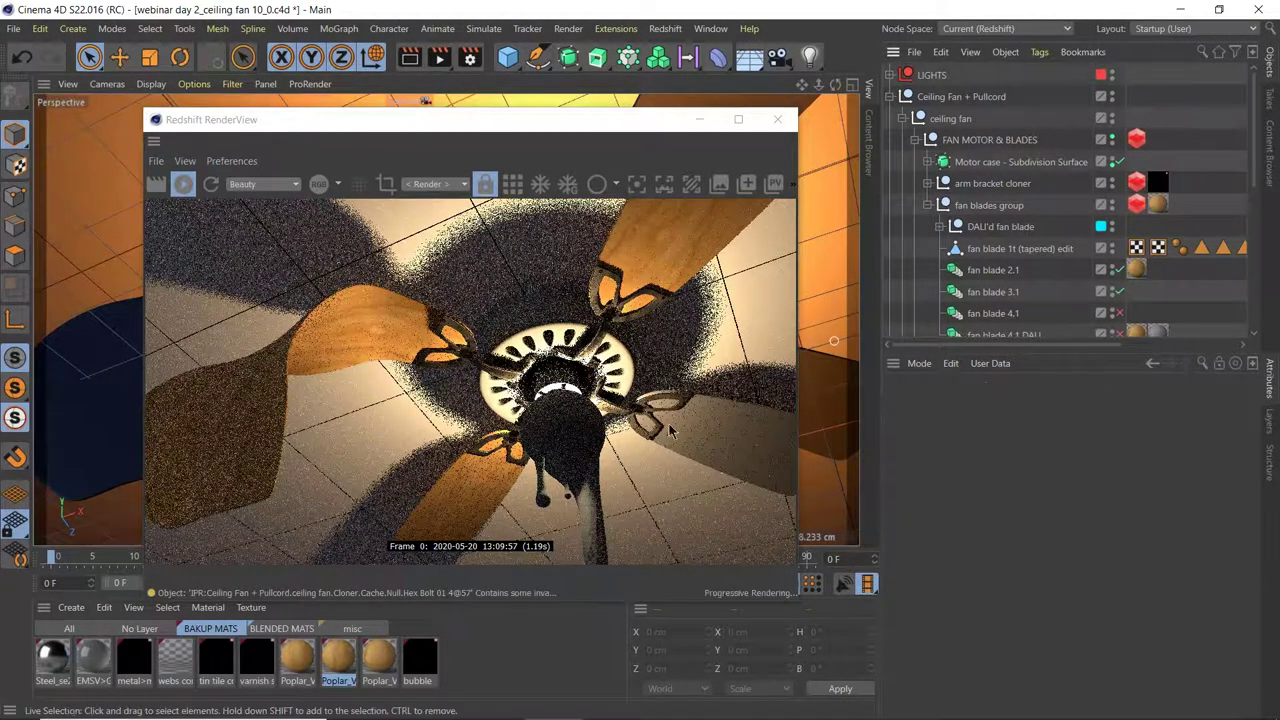
- Move the Poplar material tag onto fan blade 3.1
scroll(1140, 310, down, 5)
click(1137, 225)
drag(1145, 195, 1140, 186)
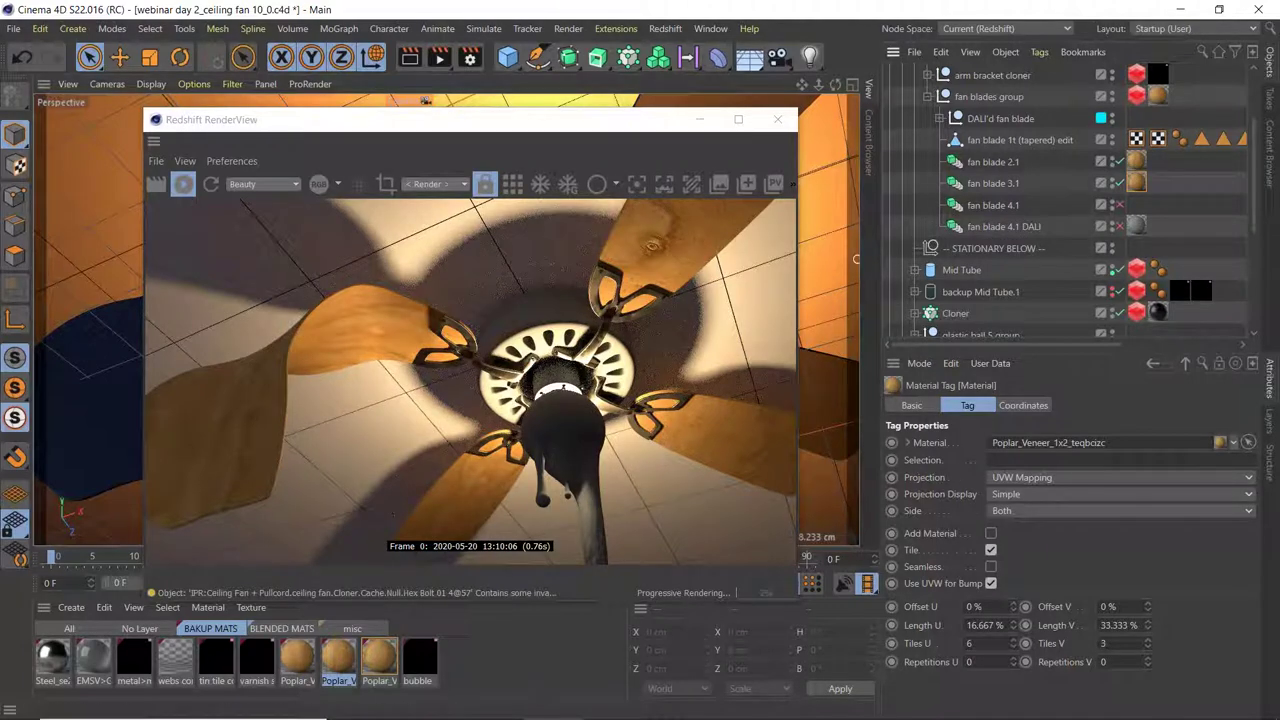
click(640, 706)
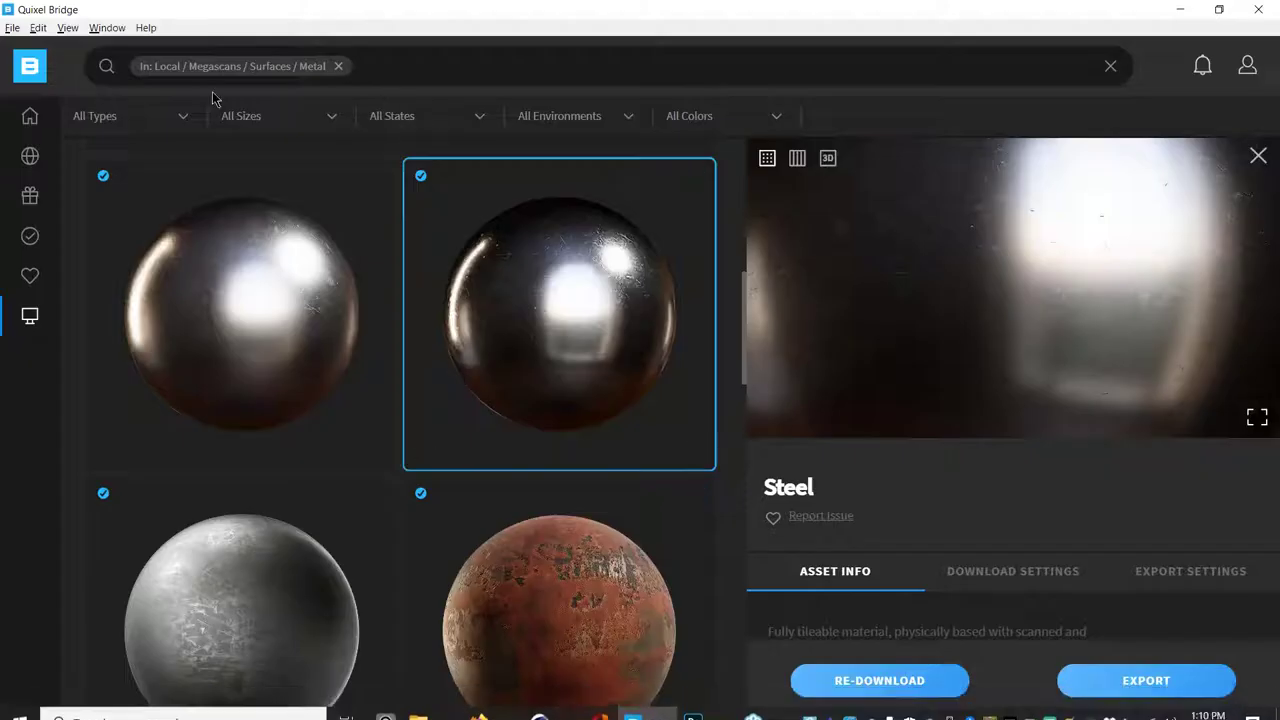
click(67, 28)
mouse_move(42, 27)
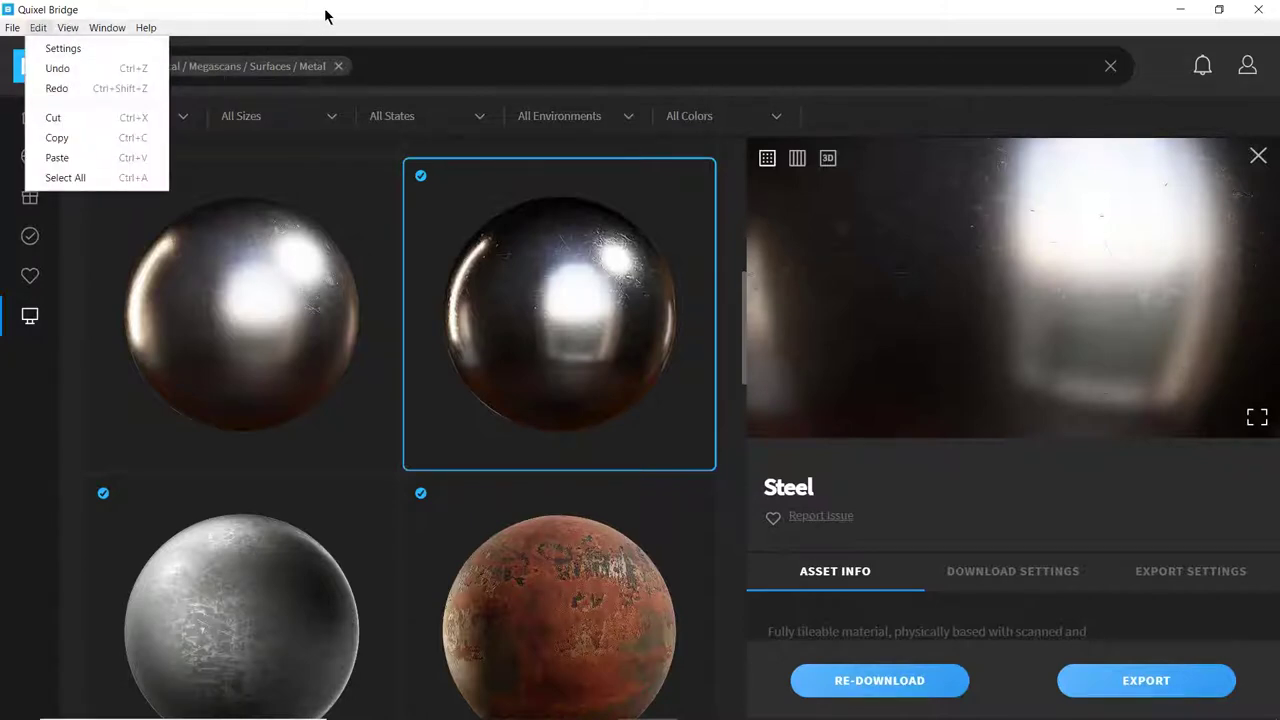
click(325, 15)
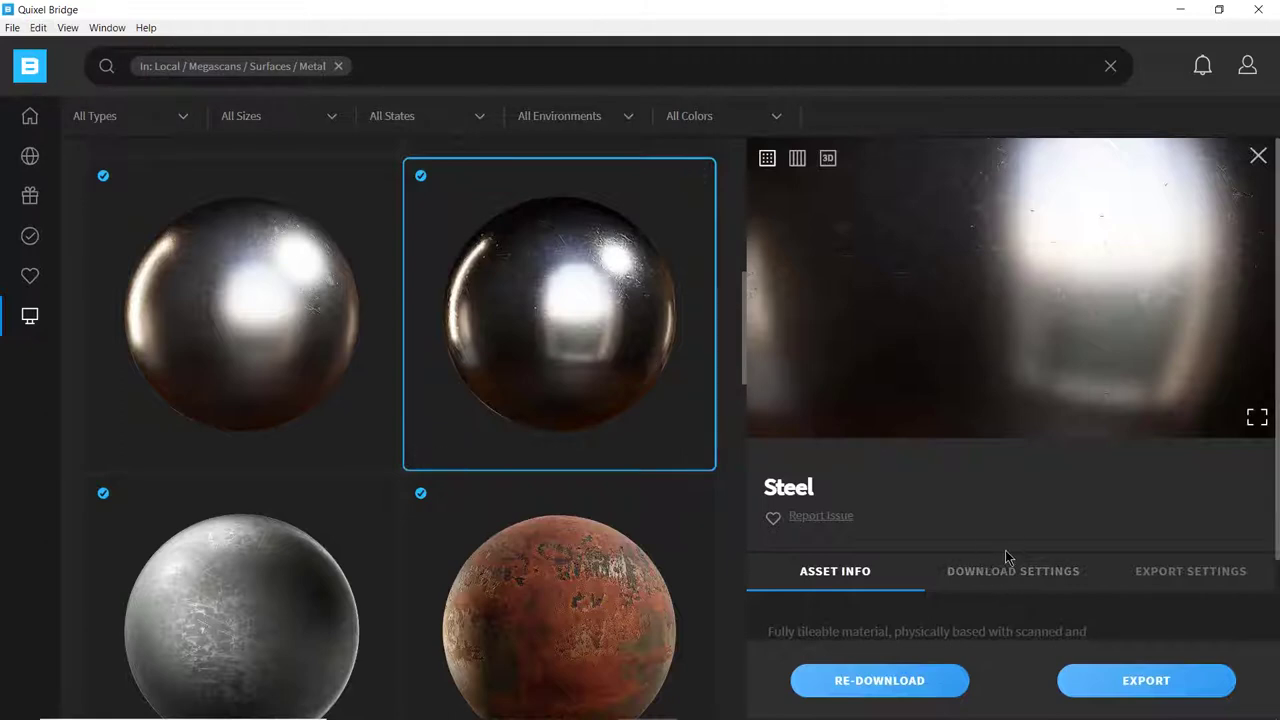
drag(1277, 205, 1272, 457)
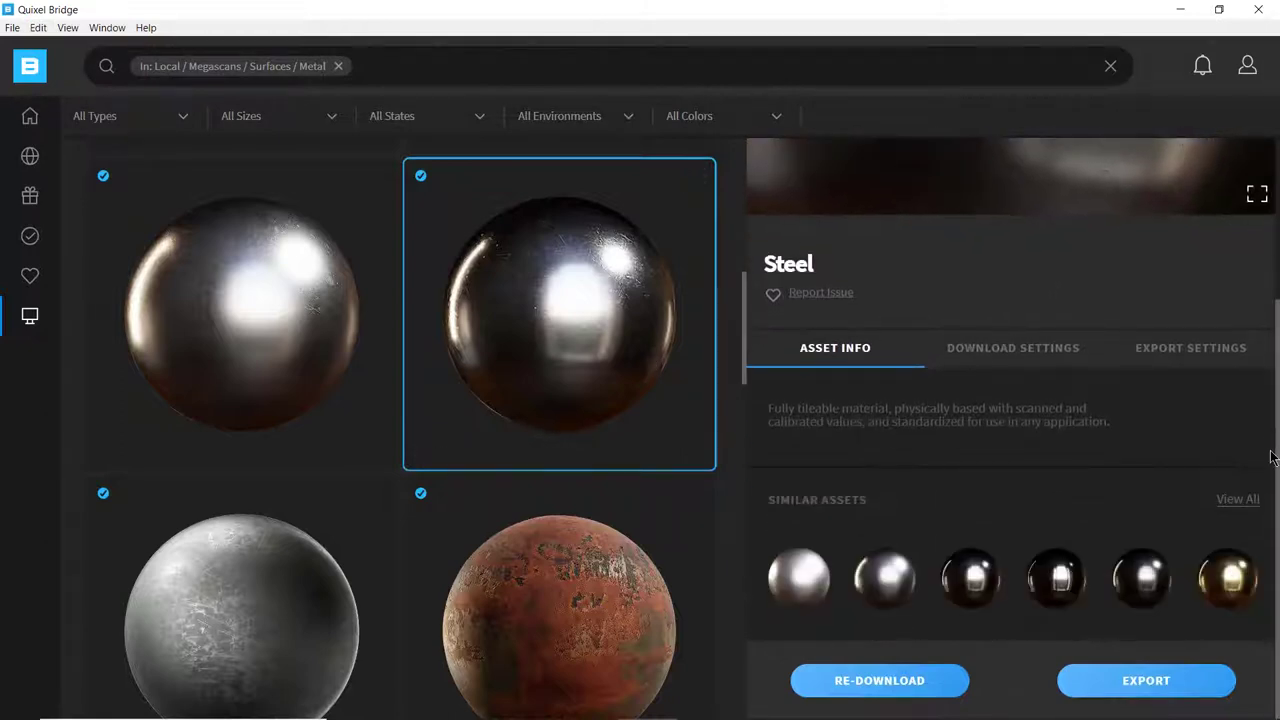
click(1166, 350)
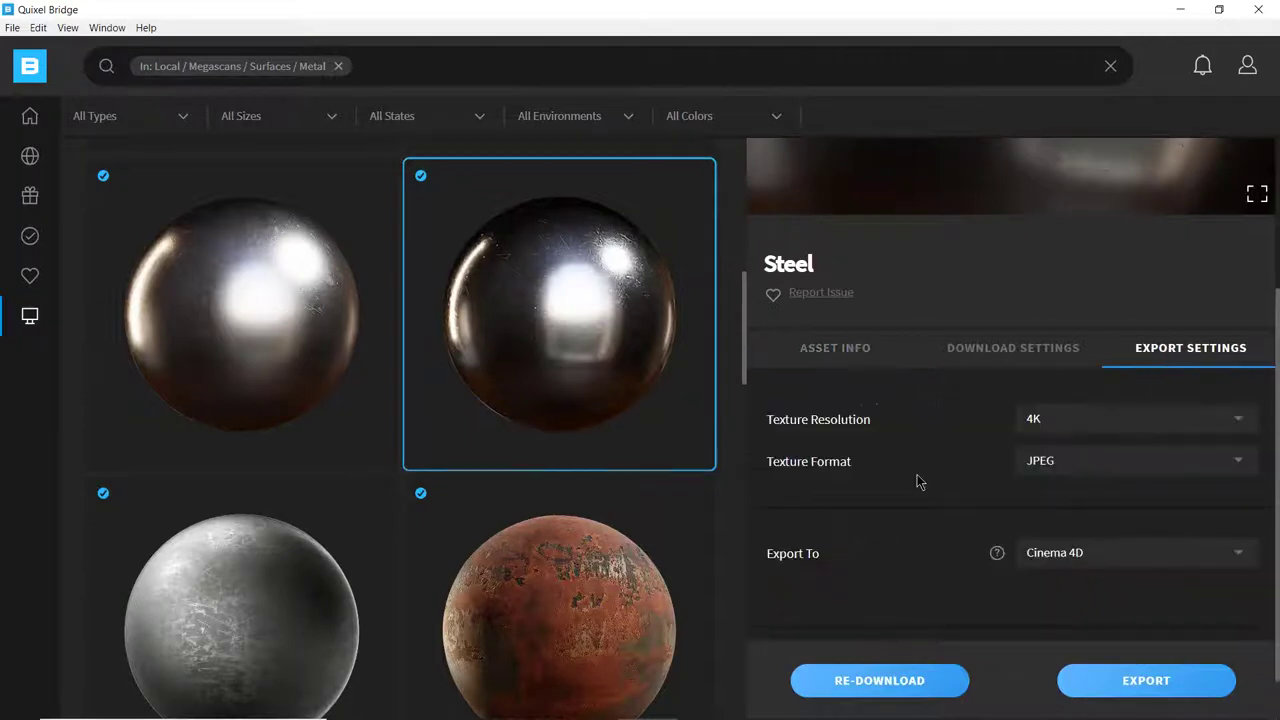
double_click(1082, 556)
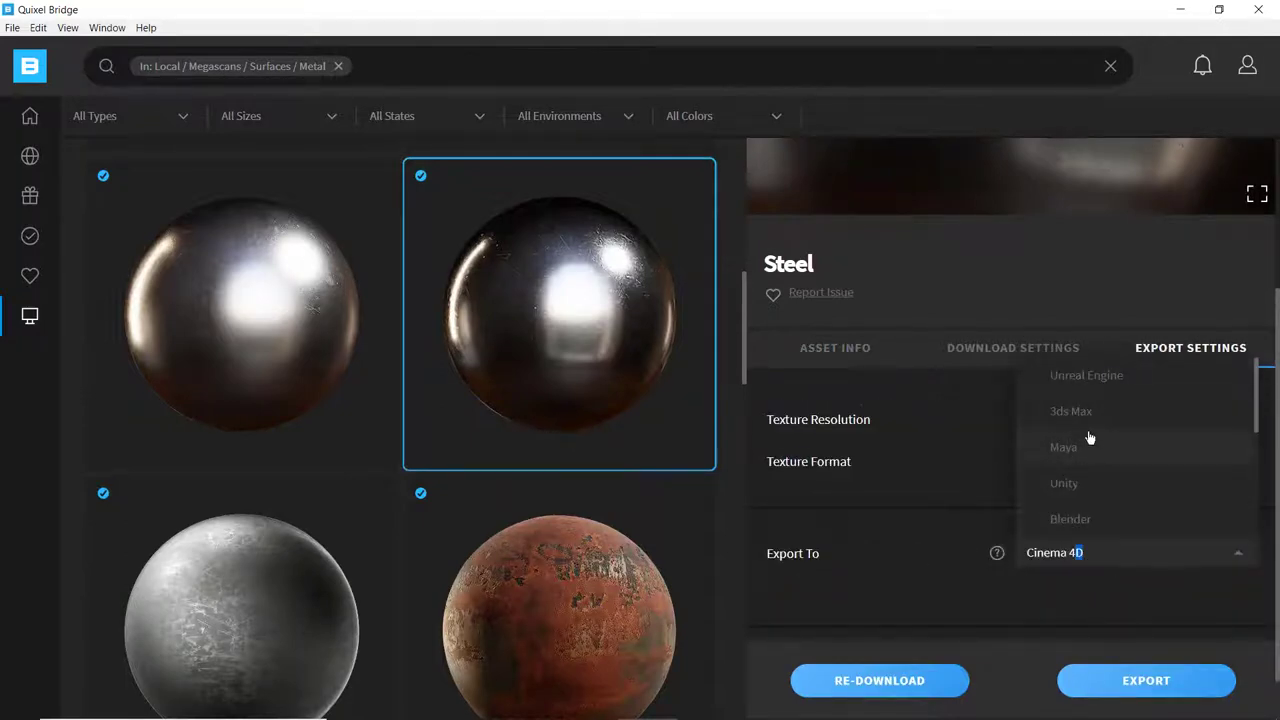
scroll(1127, 411, down, 5)
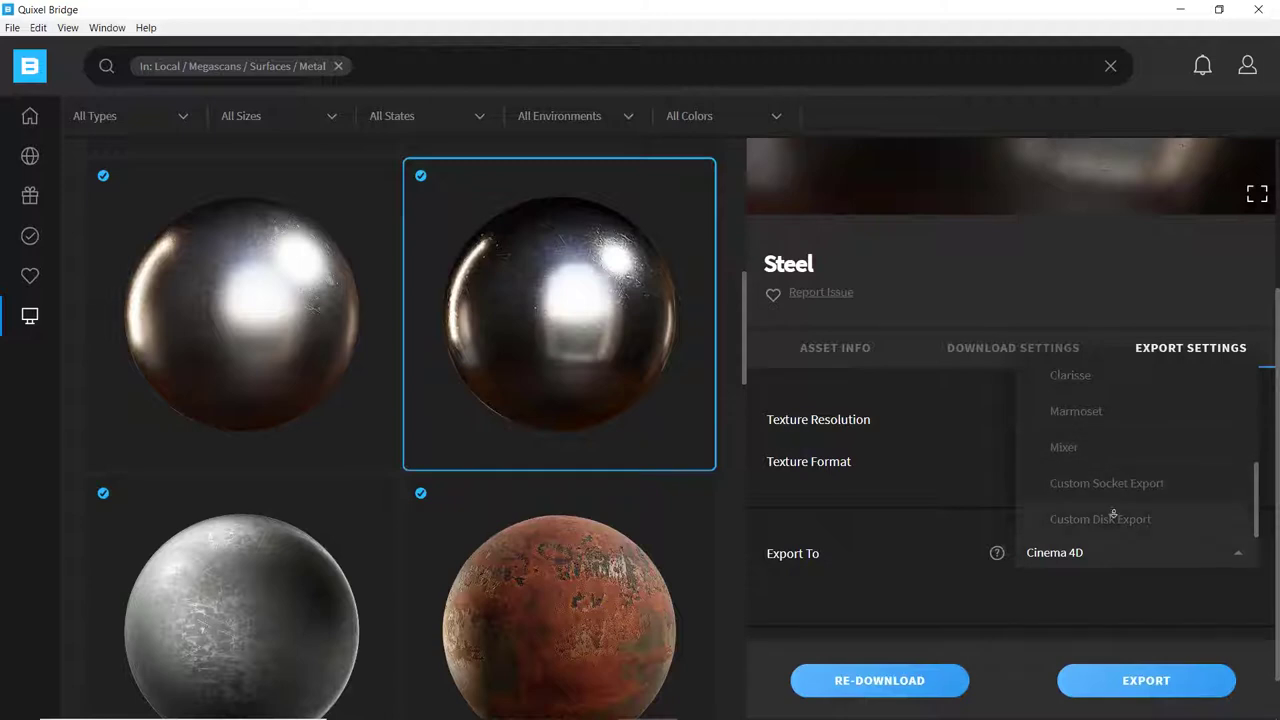
scroll(1110, 519, up, 2)
click(928, 506)
click(996, 554)
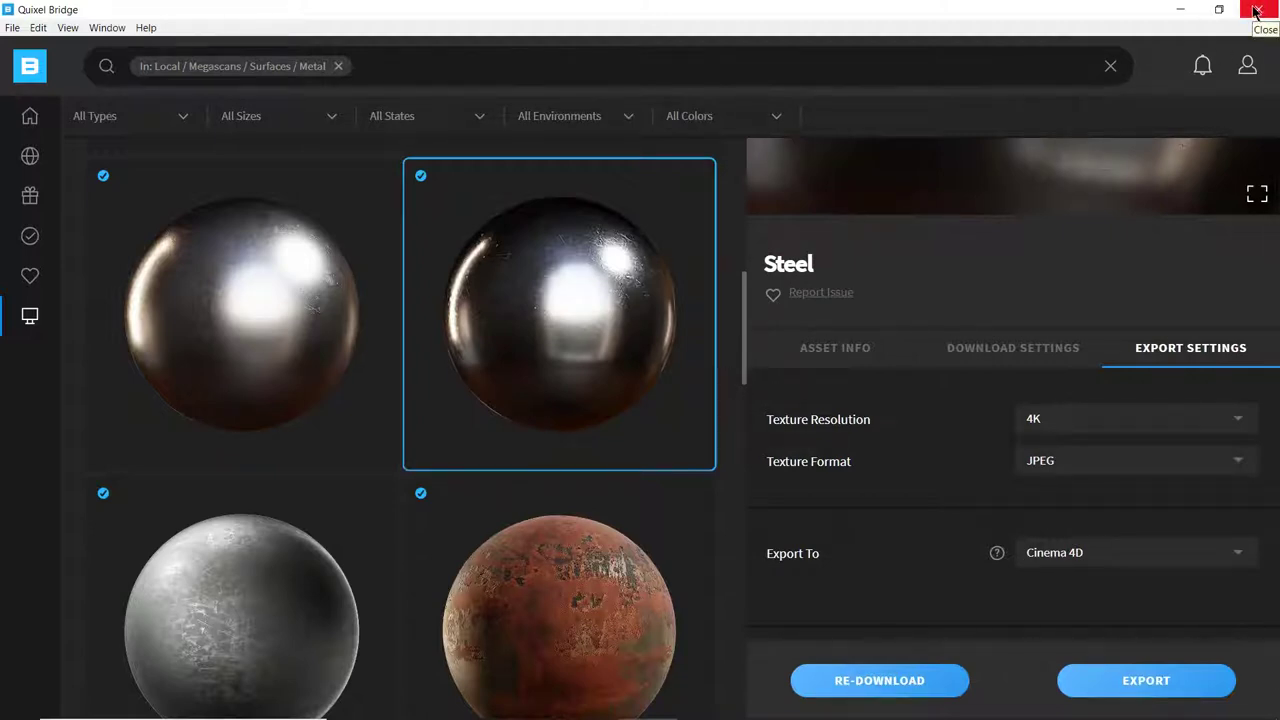
click(1180, 9)
drag(519, 130, 699, 146)
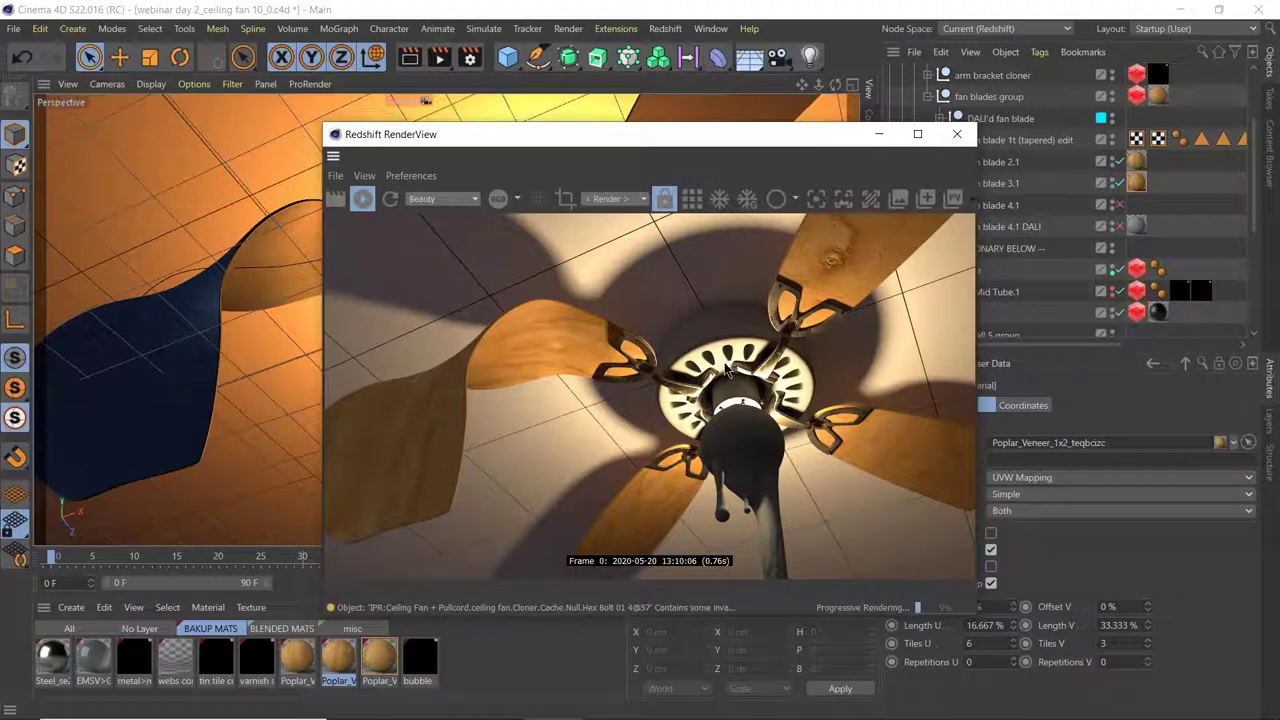
- Create a new default Redshift RS Material in the Material Manager
drag(699, 144, 964, 219)
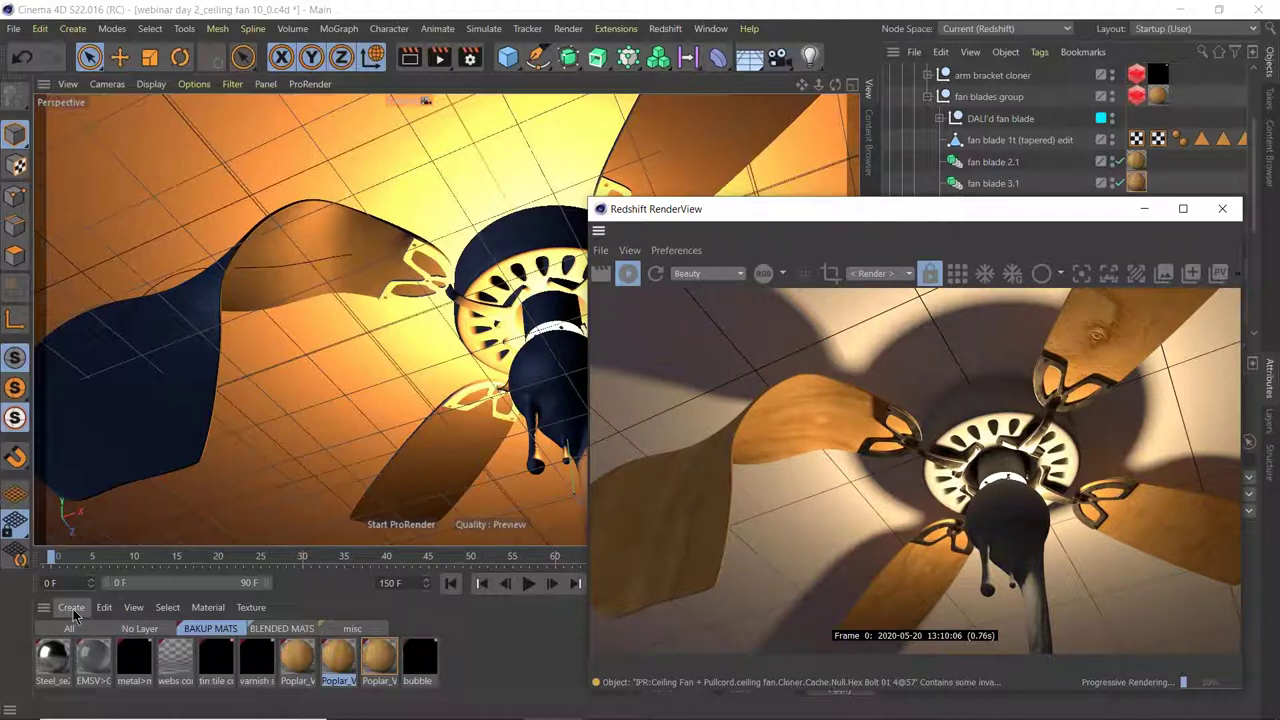
click(72, 609)
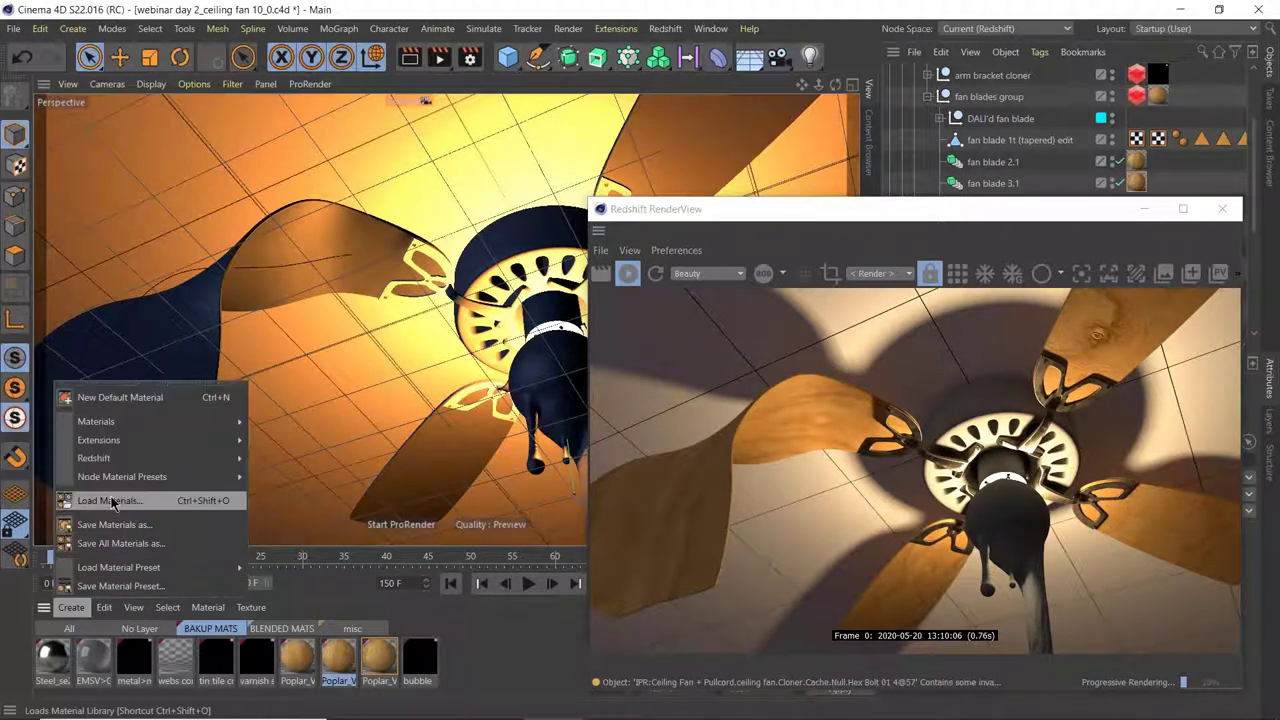
mouse_move(150, 458)
mouse_move(275, 476)
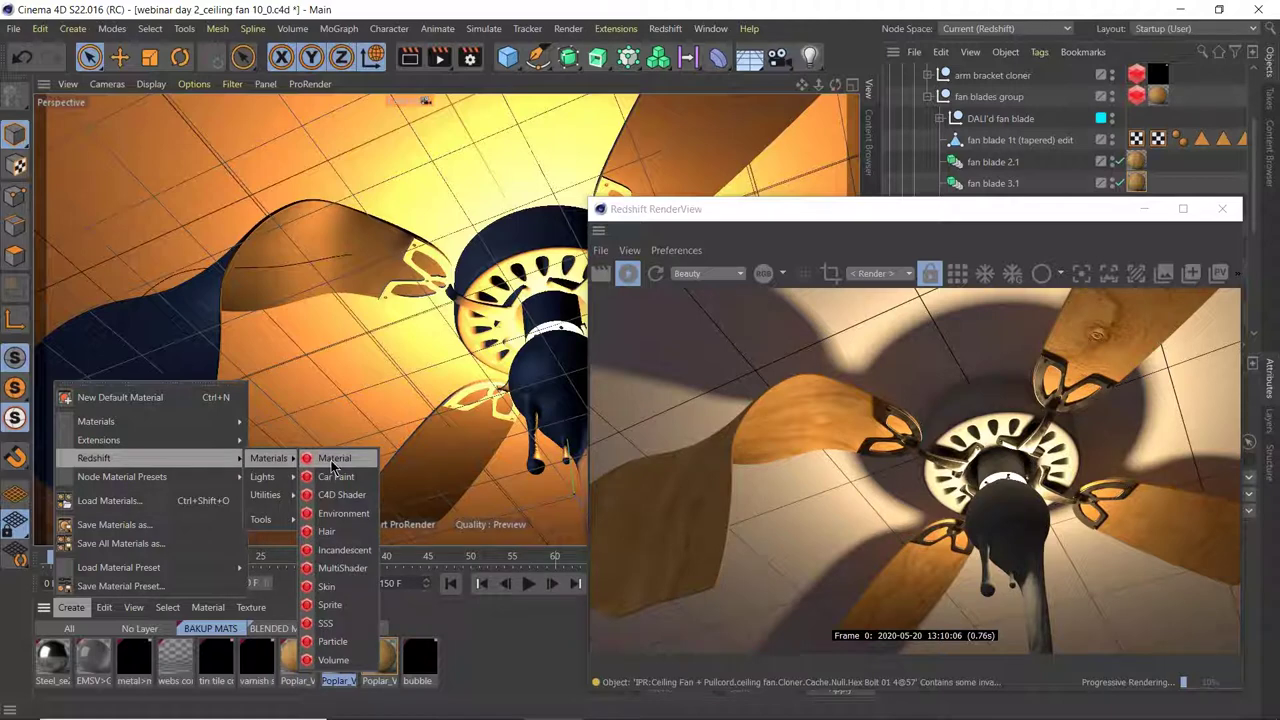
click(334, 459)
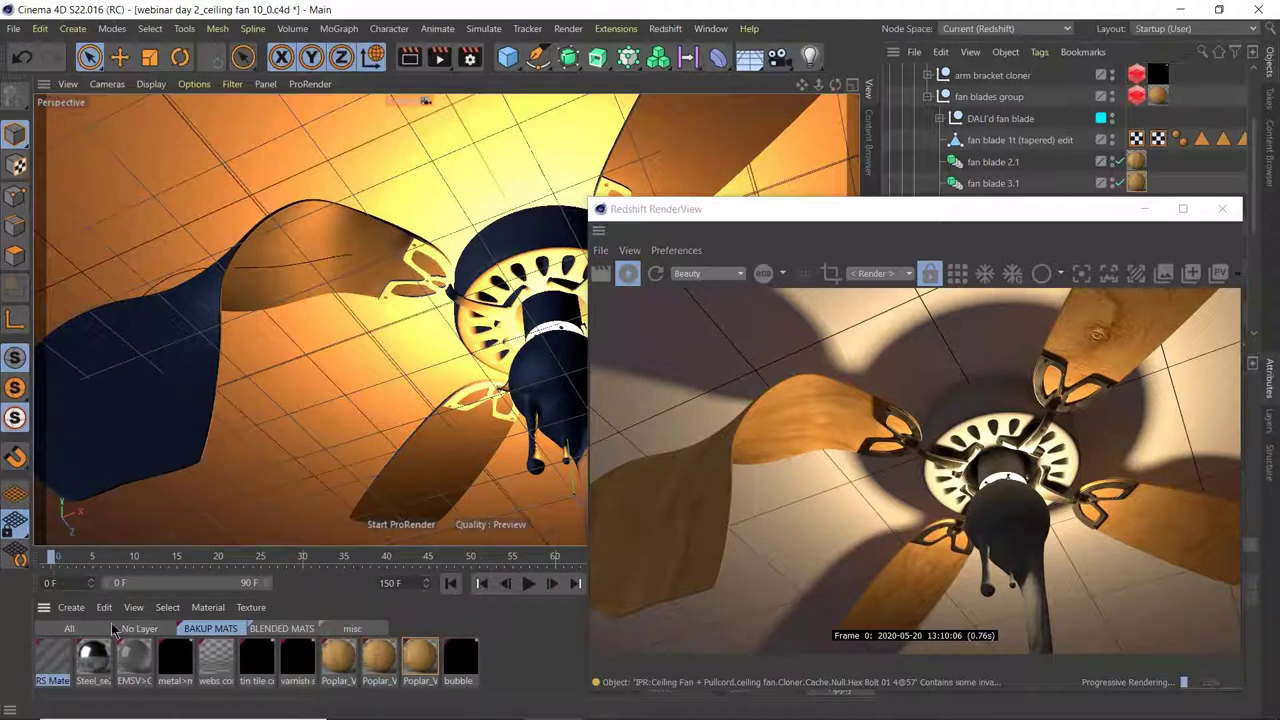
- Collapse the FAN MOTOR & BLADES group and assign the new RS Material to it
drag(848, 219, 837, 308)
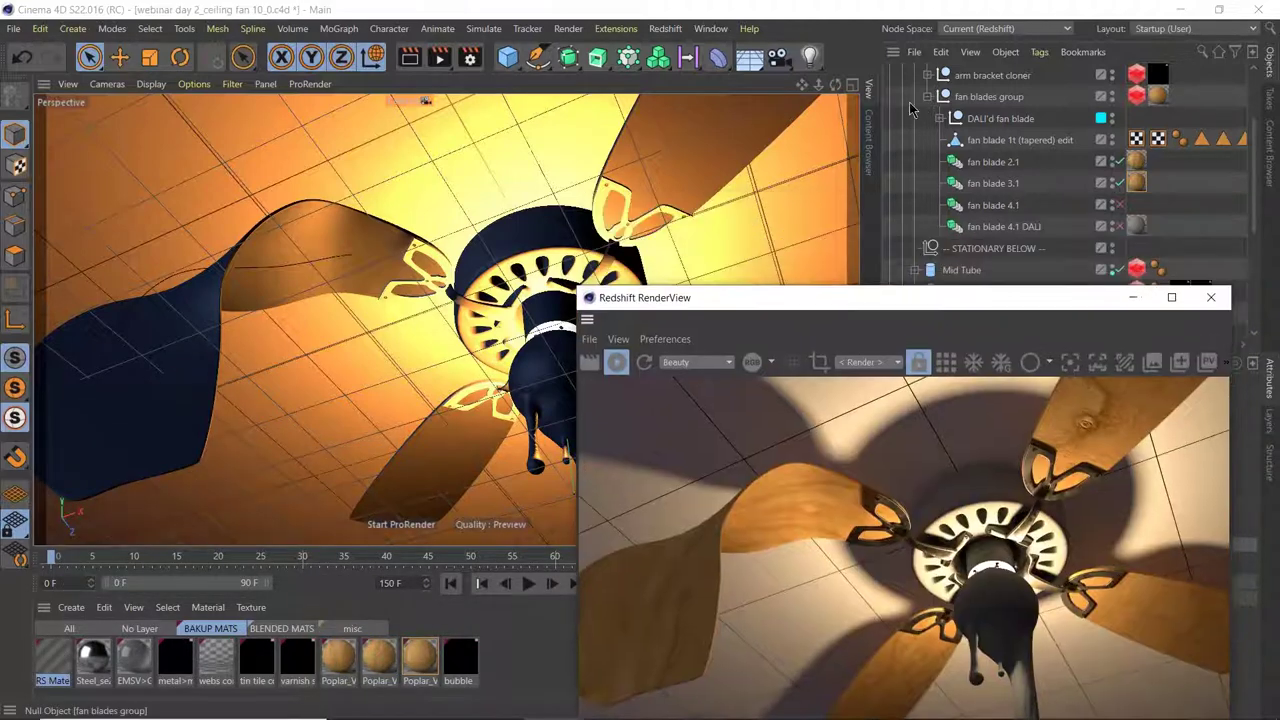
scroll(915, 145, up, 3)
click(914, 140)
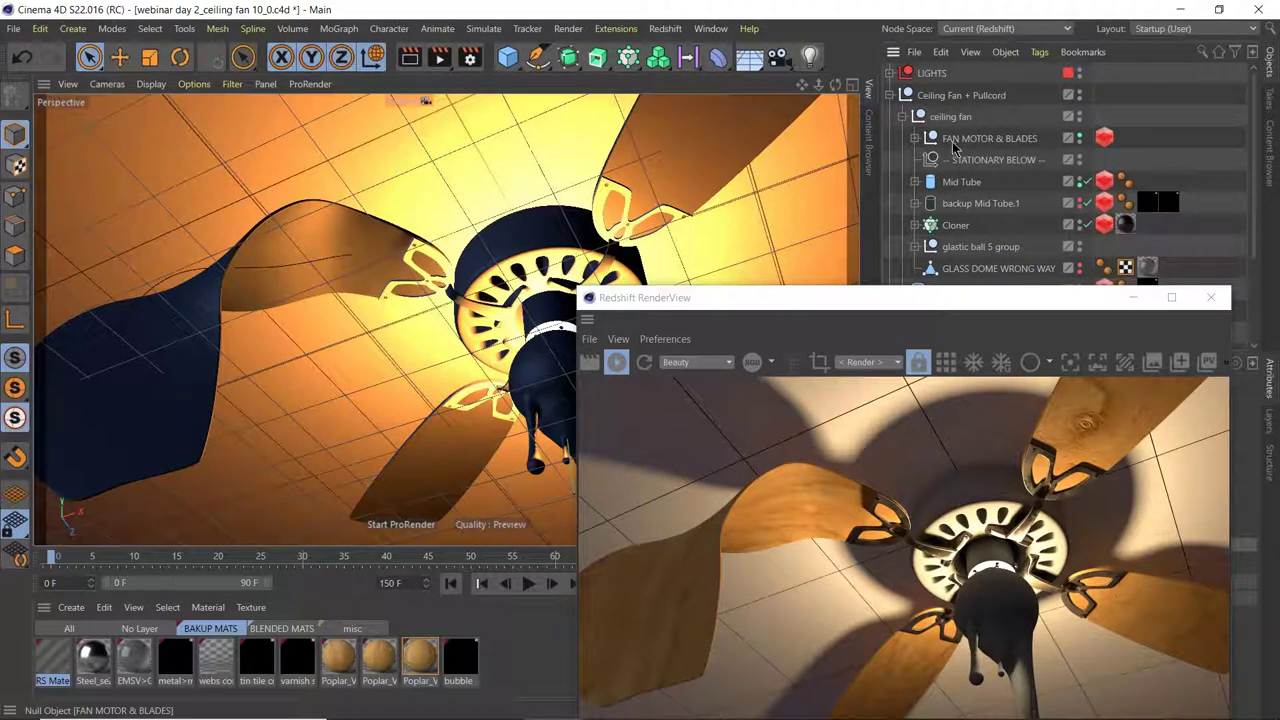
click(953, 138)
mouse_move(52, 657)
mouse_down()
mouse_move(279, 493)
mouse_move(986, 142)
mouse_up()
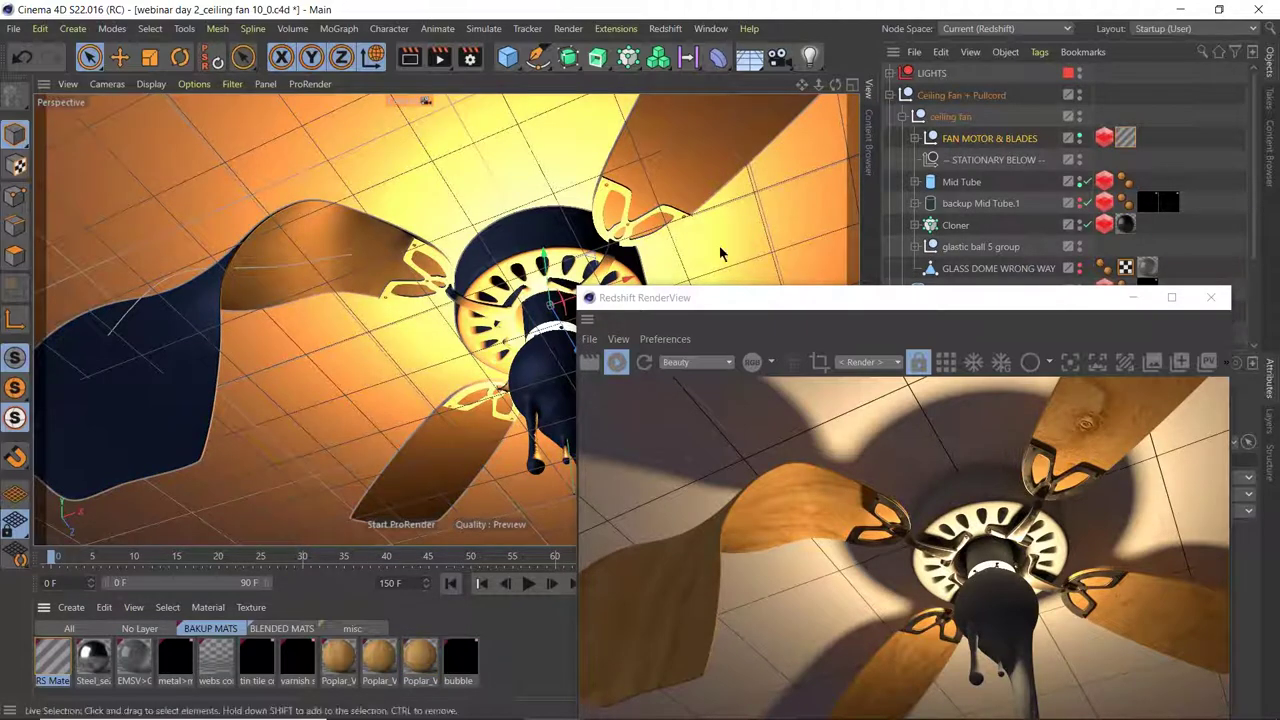
- In RS Material.1's Shader Graph, apply the Platinum preset to the RS Material node
double_click(53, 657)
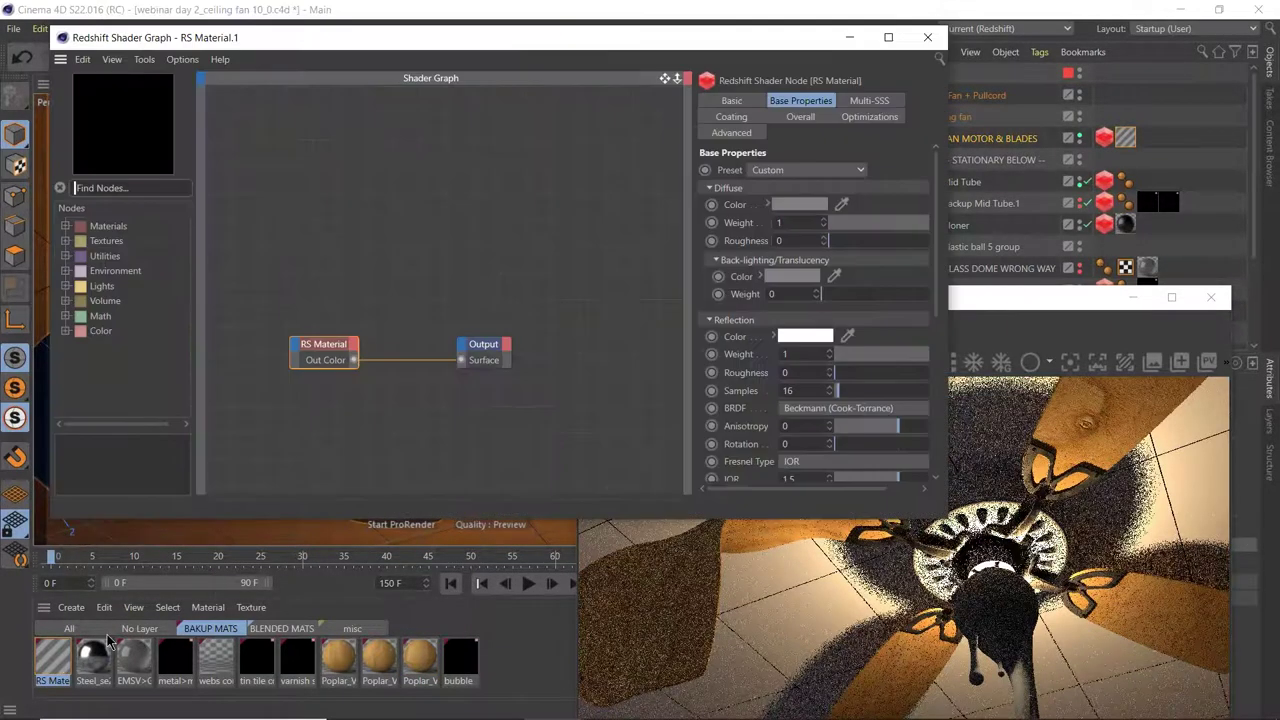
drag(457, 50, 390, 75)
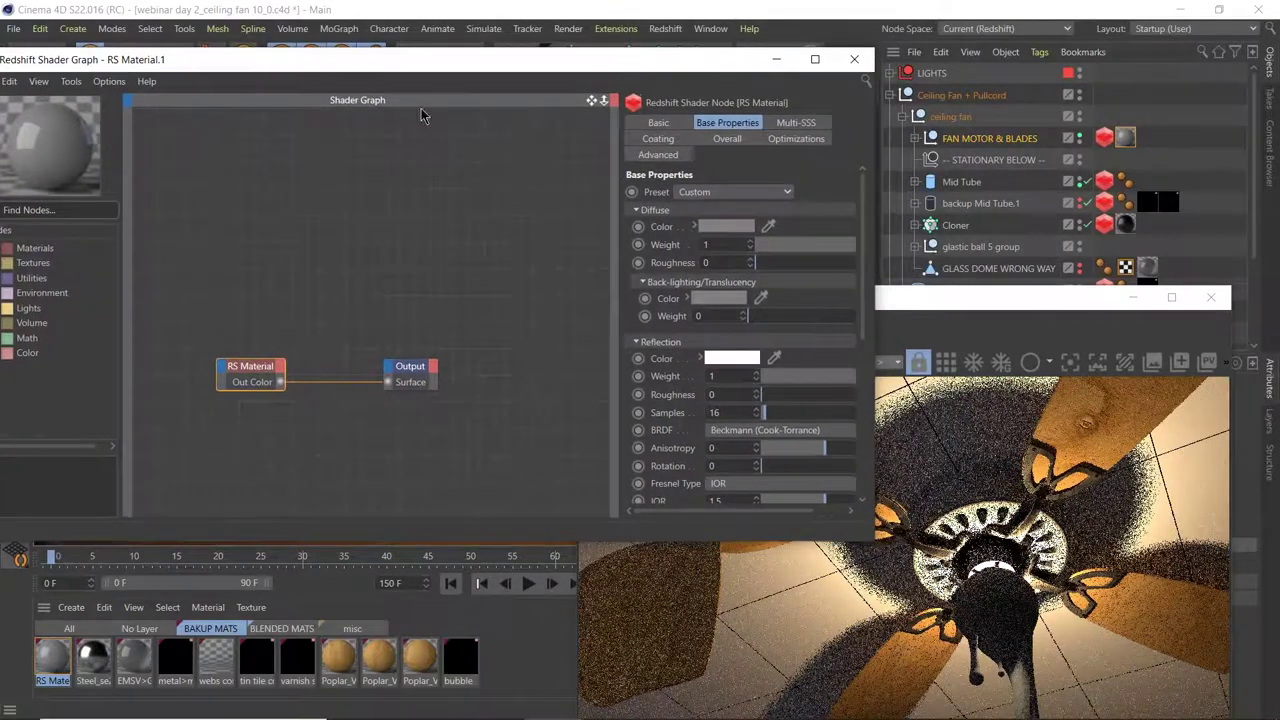
drag(250, 375, 277, 366)
click(780, 192)
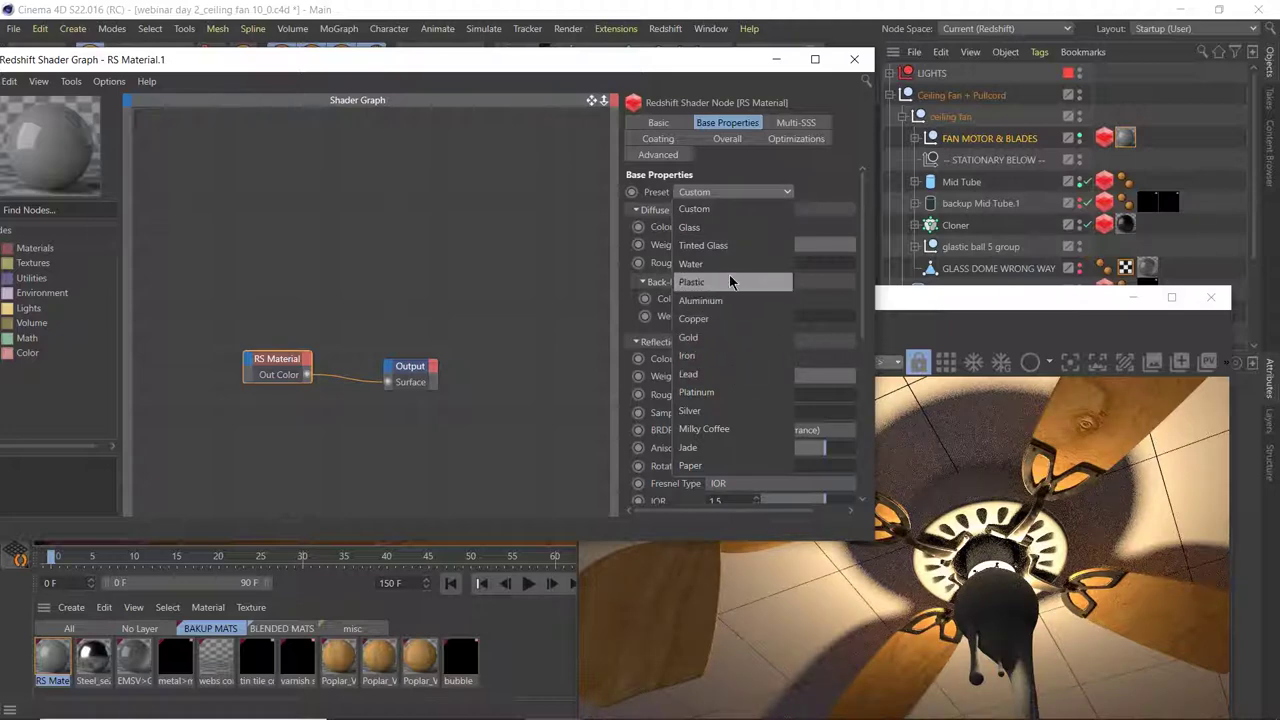
click(721, 392)
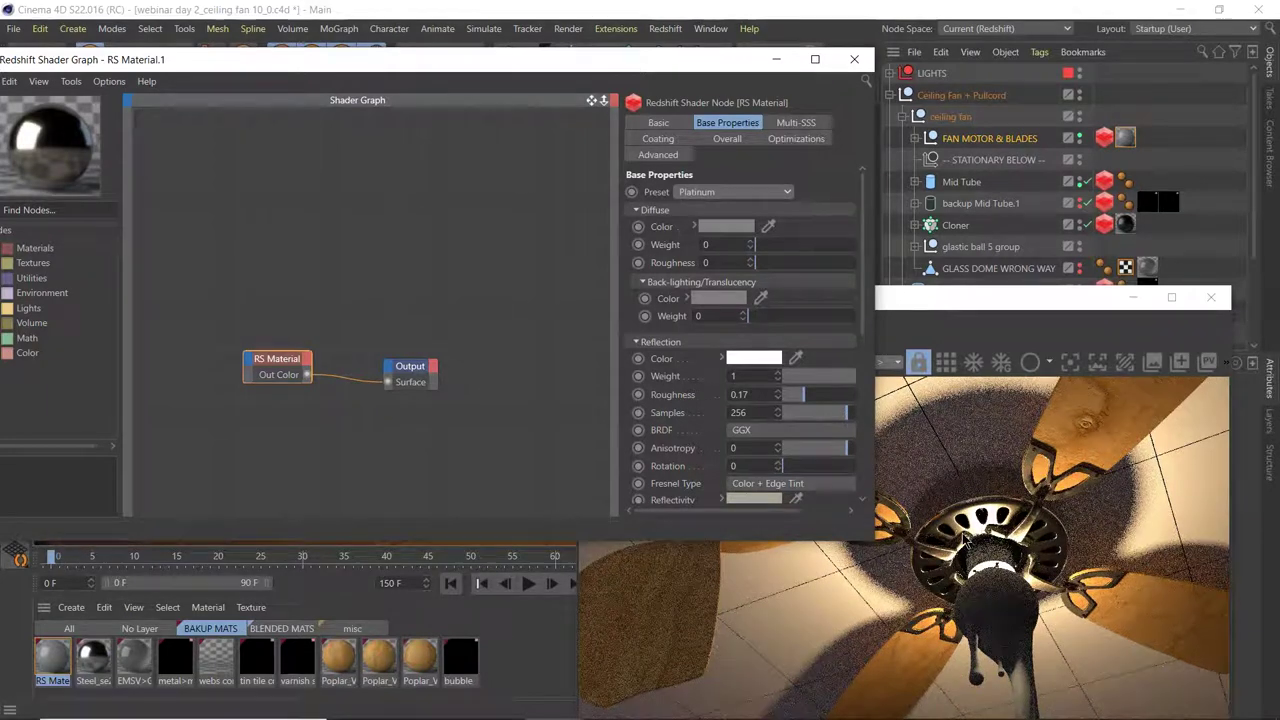
mouse_move(124, 715)
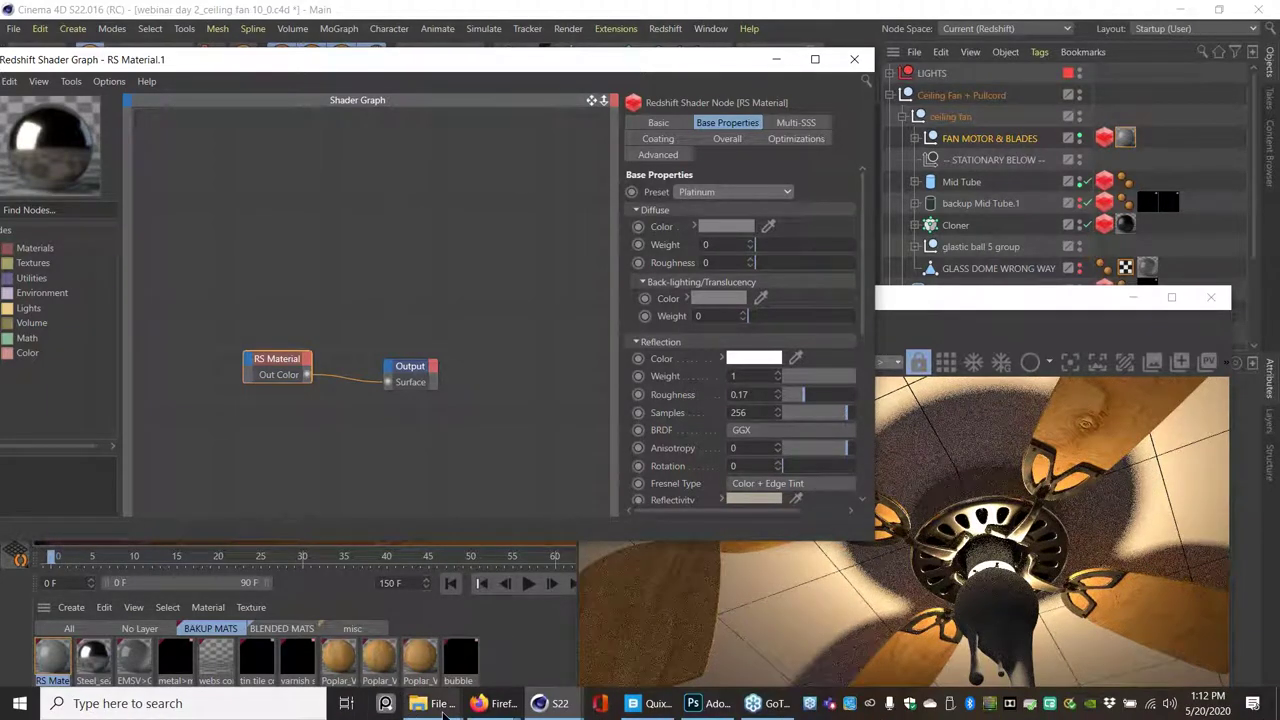
mouse_move(443, 712)
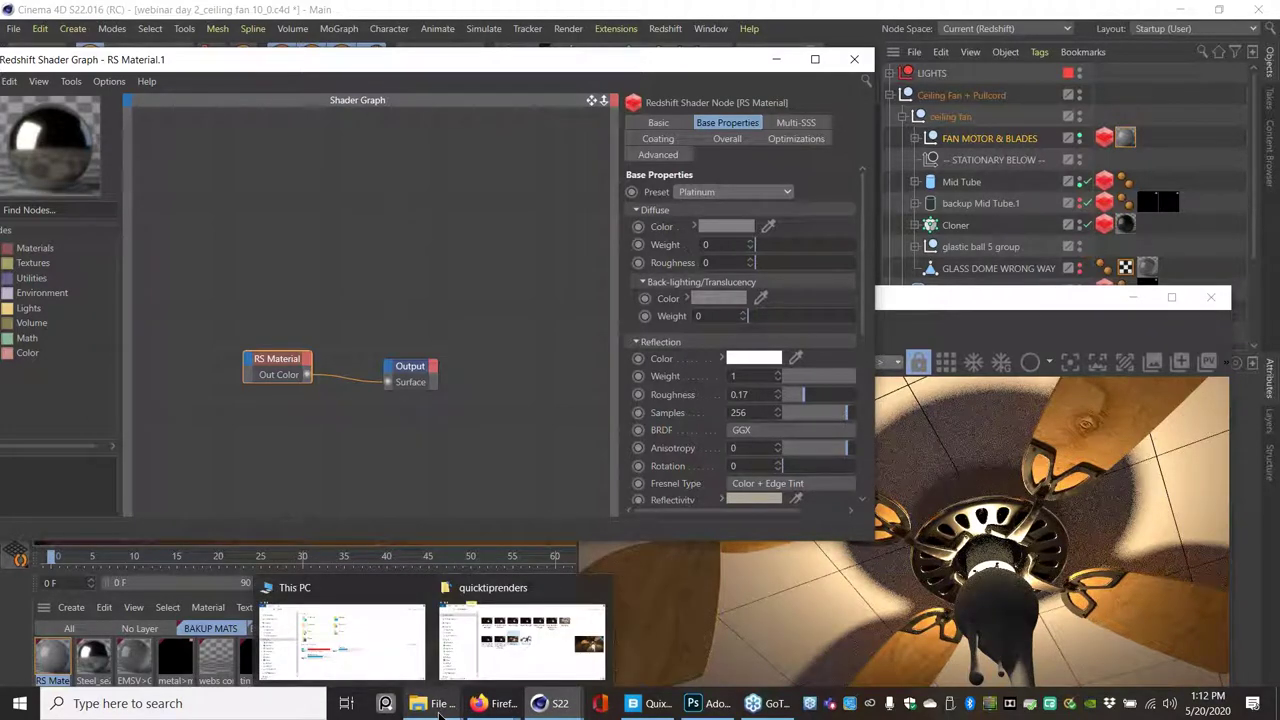
- In PureRef, dismiss the update message and load the recent board 'ceiling fan tin tiles.pur'
click(386, 704)
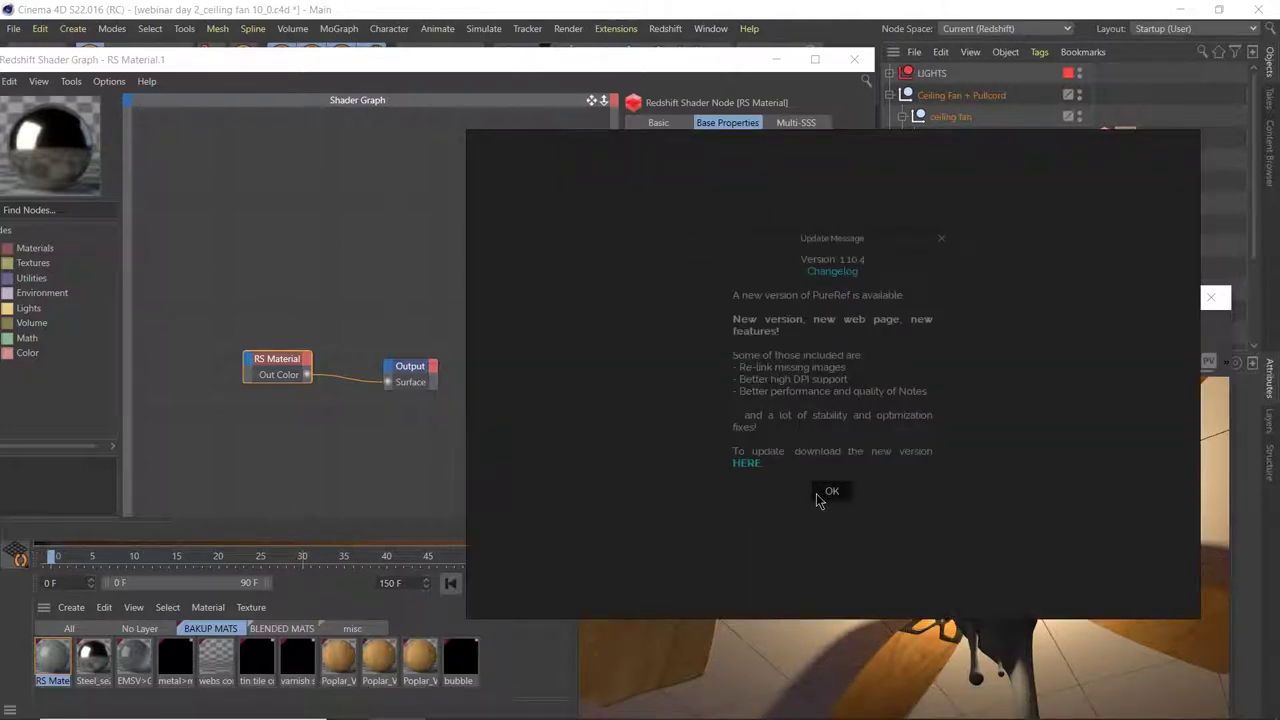
click(828, 492)
right_click(582, 288)
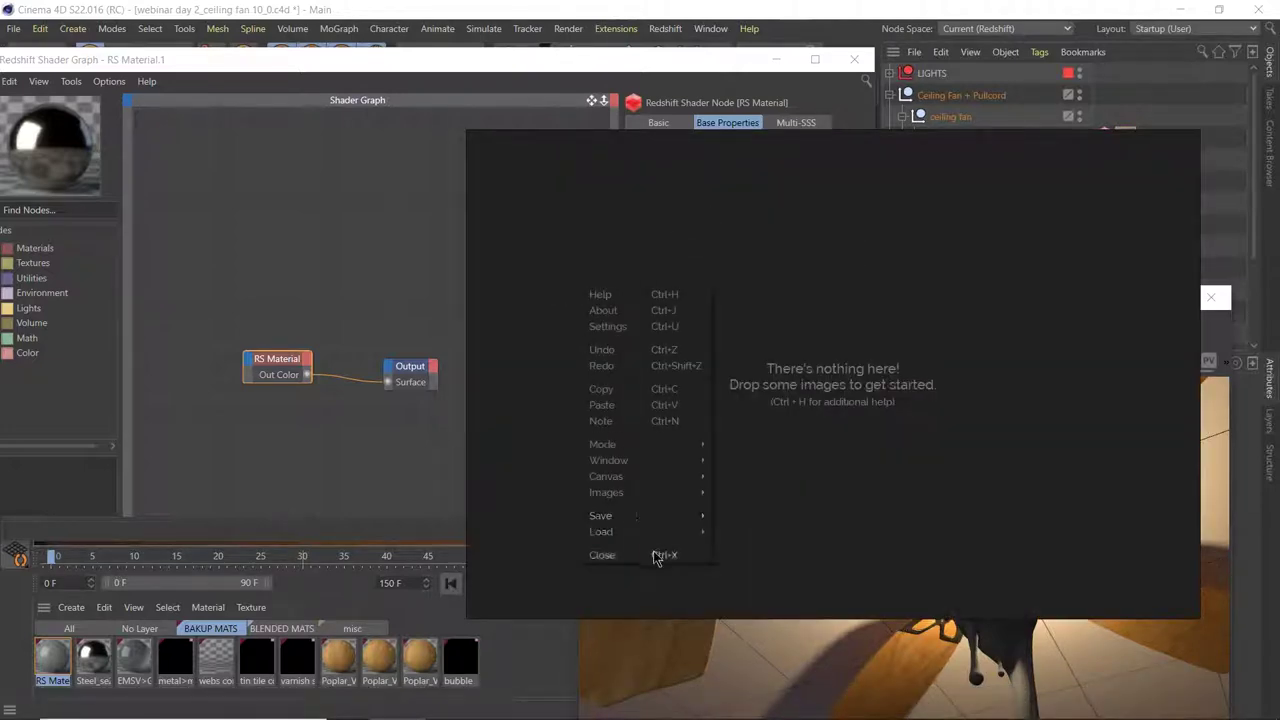
mouse_move(695, 533)
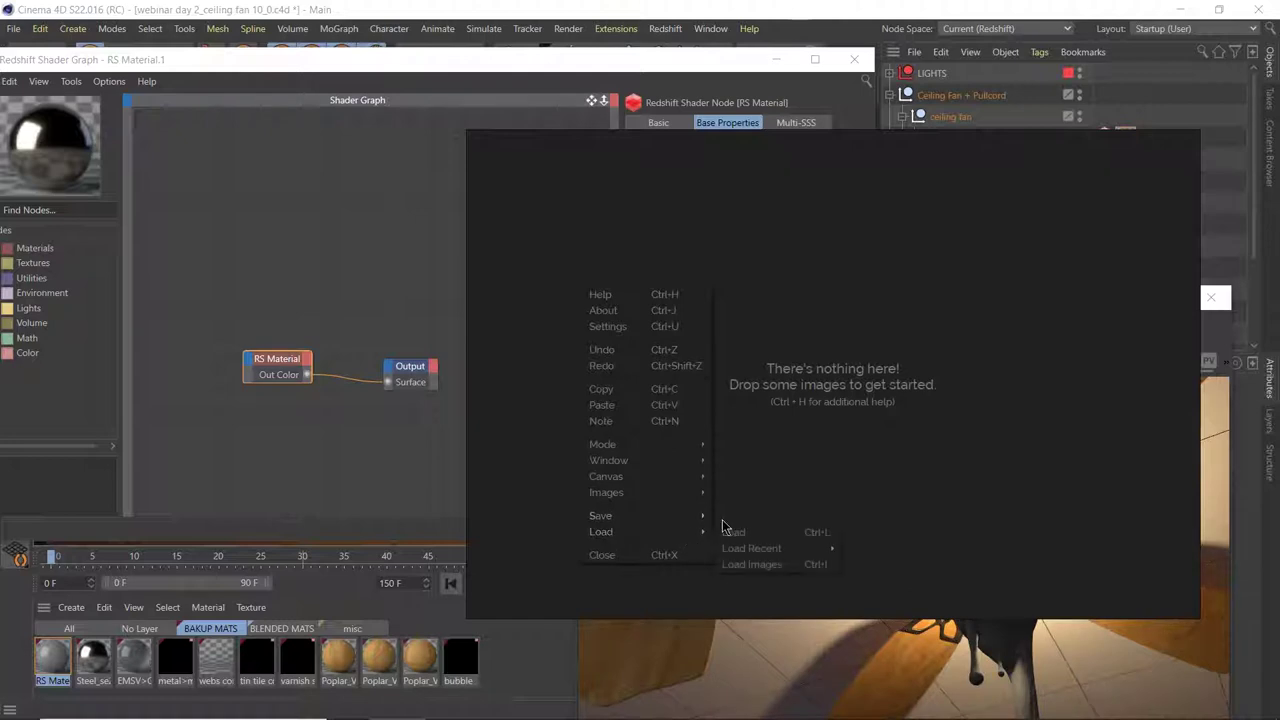
mouse_move(808, 550)
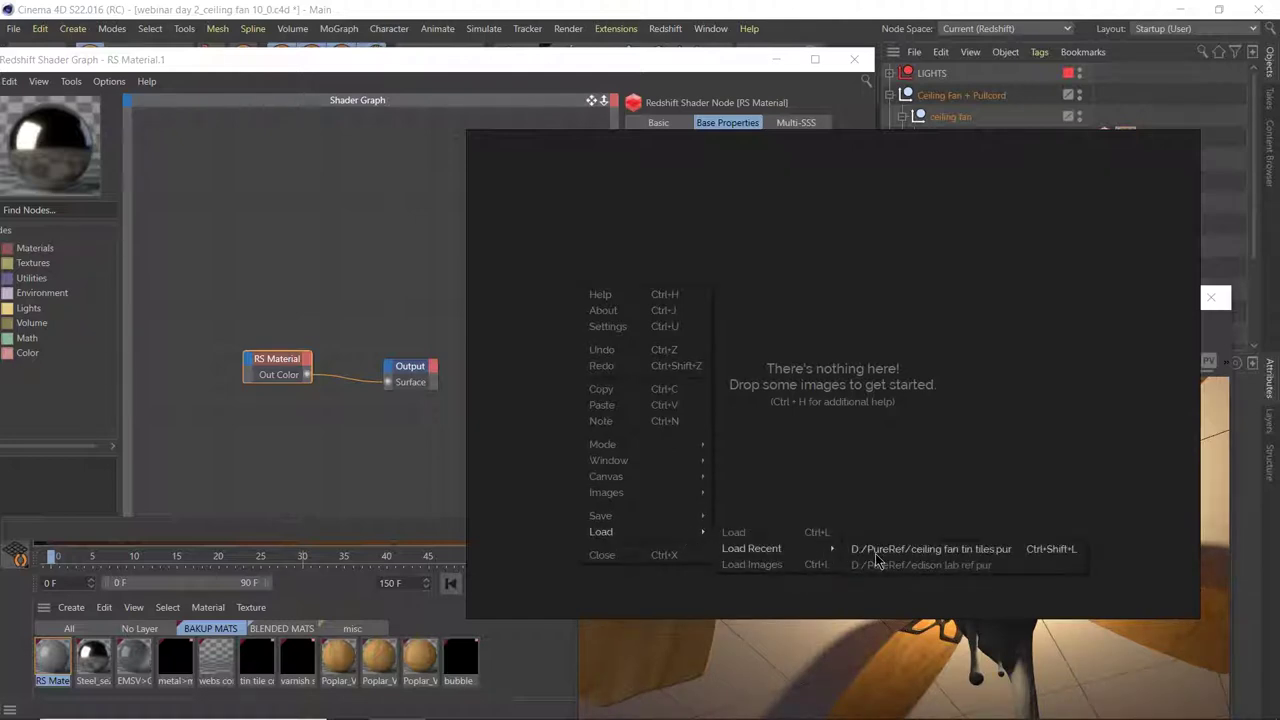
click(876, 552)
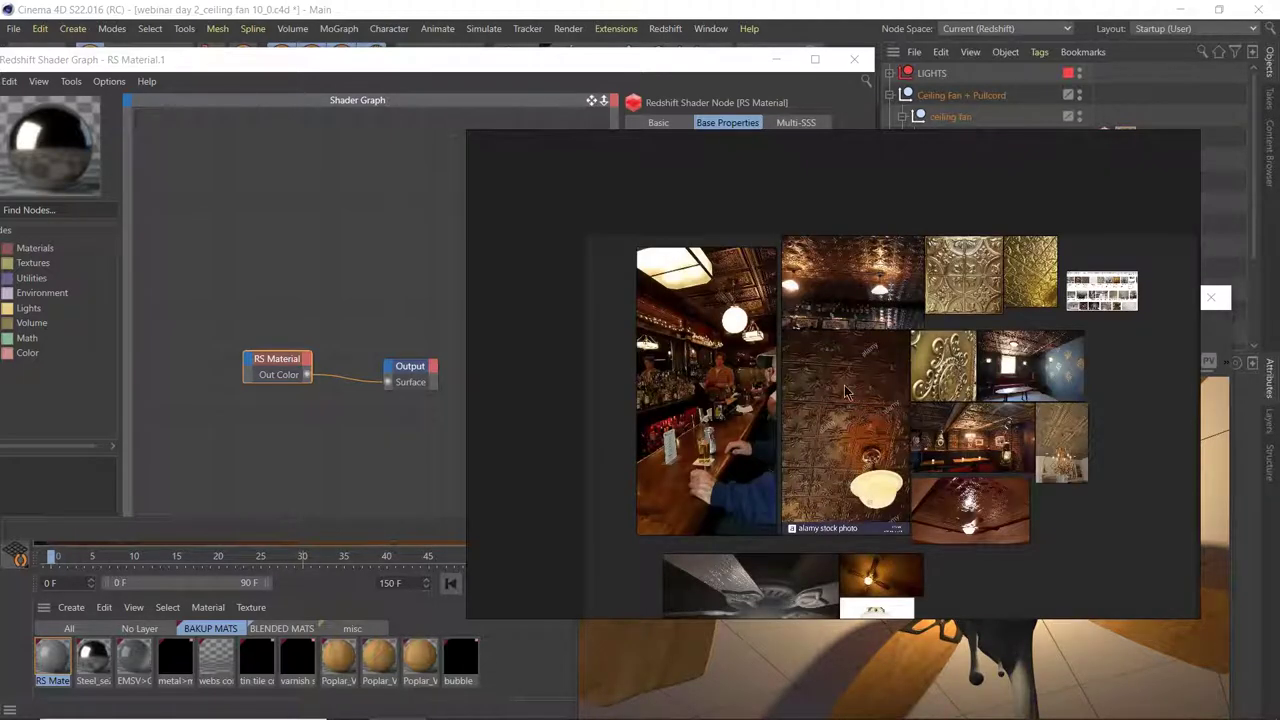
- Reposition the PureRef board and window so Cinema 4D's material settings stay visible
middle_drag(918, 388, 532, 148)
drag(557, 152, 534, 266)
mouse_move(546, 66)
mouse_down()
mouse_move(530, 90)
mouse_move(545, 60)
mouse_up()
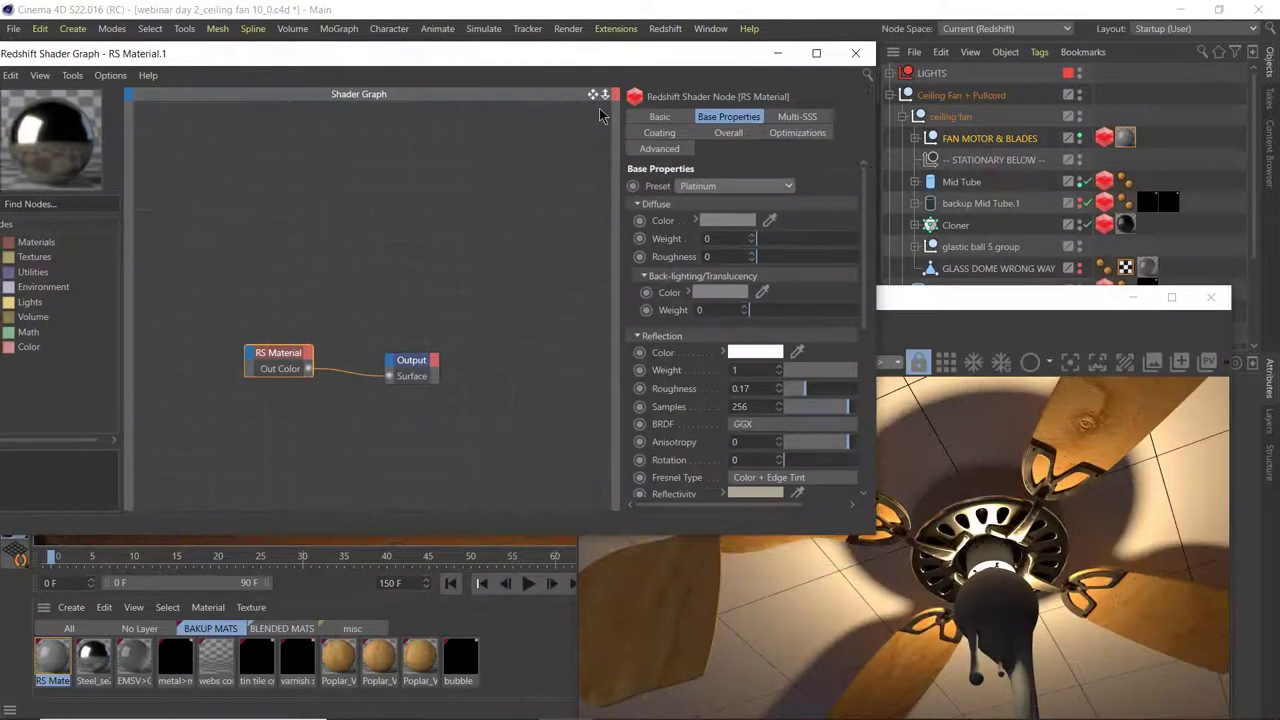
key(alt+Tab)
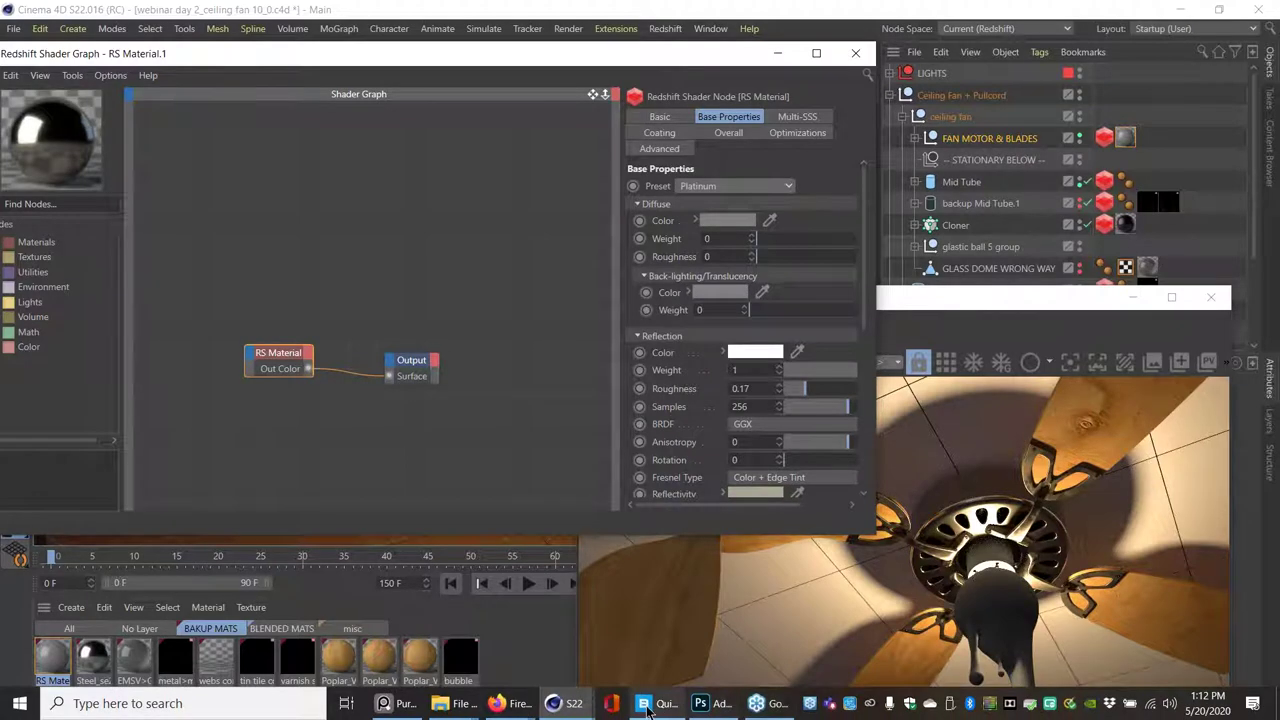
click(408, 712)
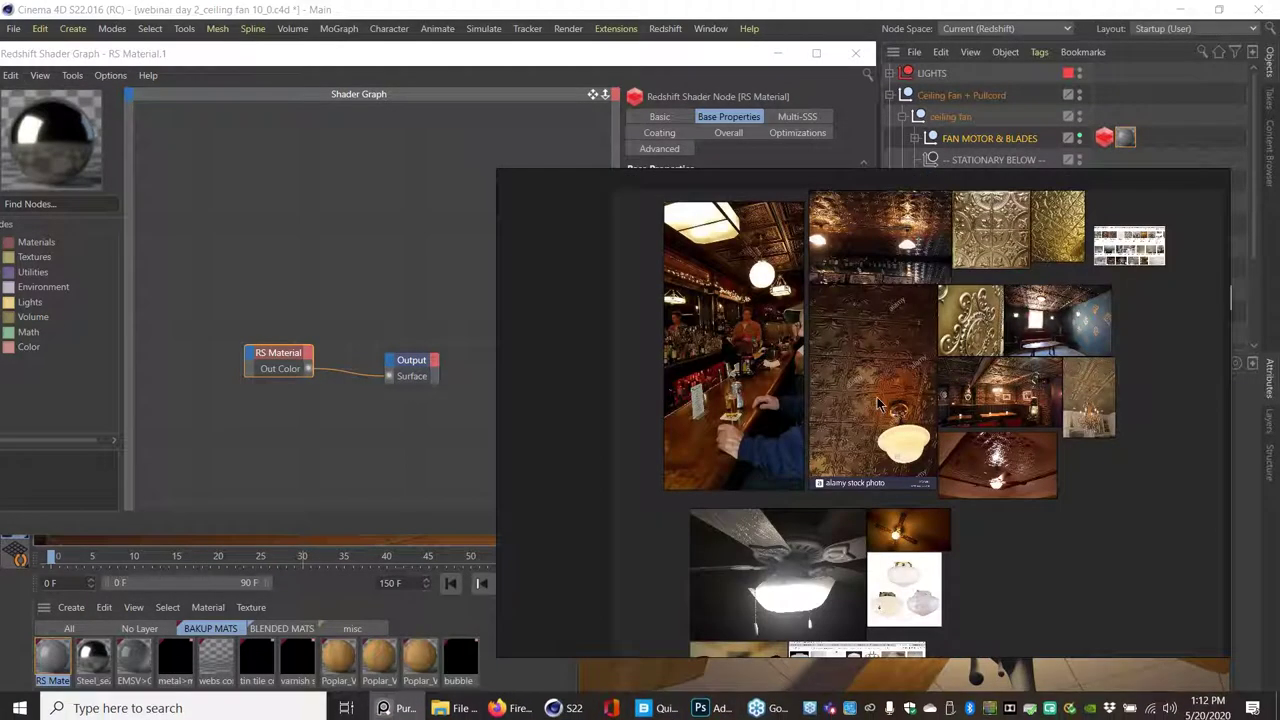
scroll(848, 351, up, 5)
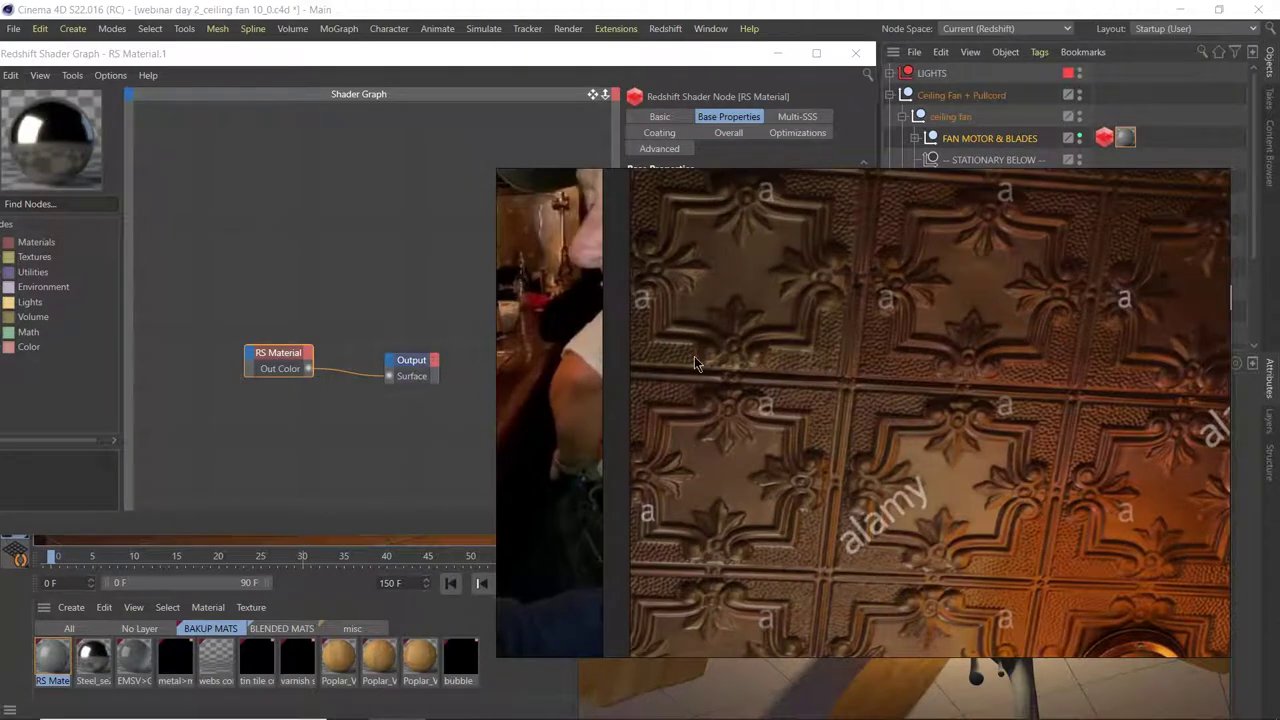
scroll(699, 327, down, 5)
- Pull the bar and tin-ceiling photos out of the collage and frame them on the board
drag(690, 330, 612, 274)
drag(733, 332, 760, 247)
scroll(725, 295, down, 1)
scroll(727, 295, up, 8)
right_drag(869, 380, 890, 105)
scroll(848, 377, up, 5)
scroll(848, 300, up, 3)
scroll(848, 350, down, 6)
right_drag(845, 345, 760, 340)
scroll(758, 362, up, 4)
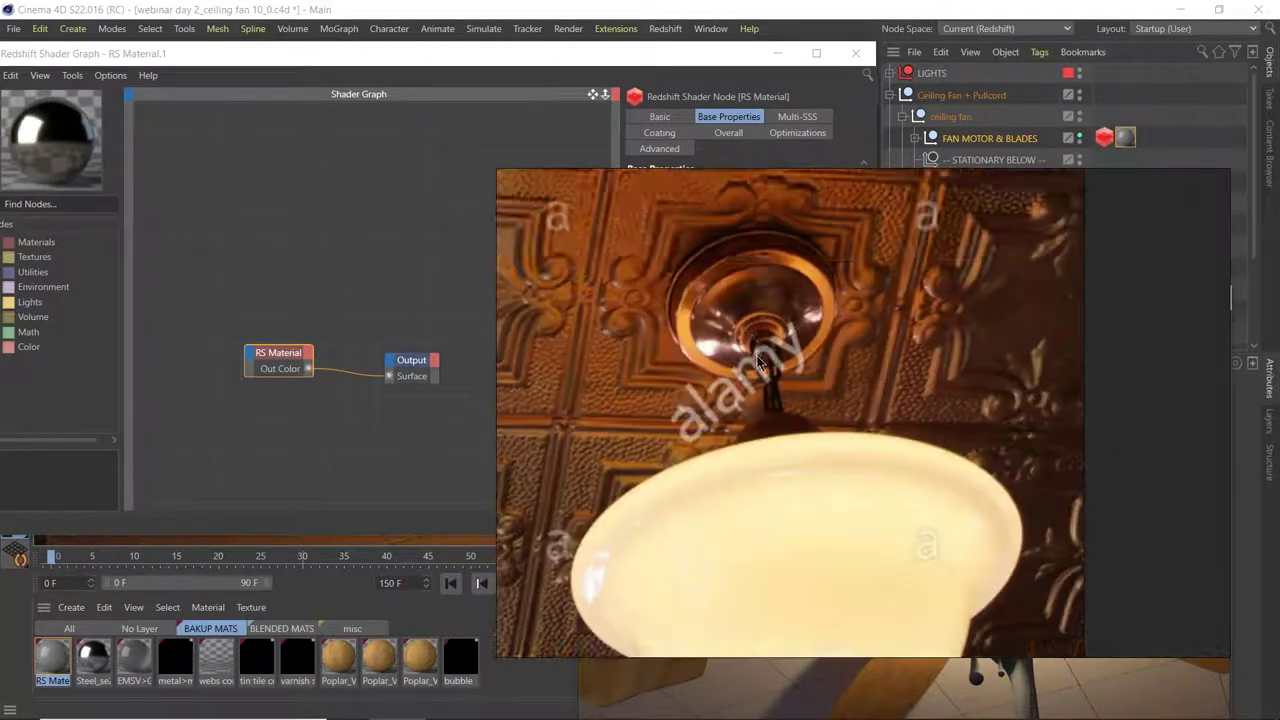
scroll(758, 362, up, 2)
scroll(862, 319, down, 6)
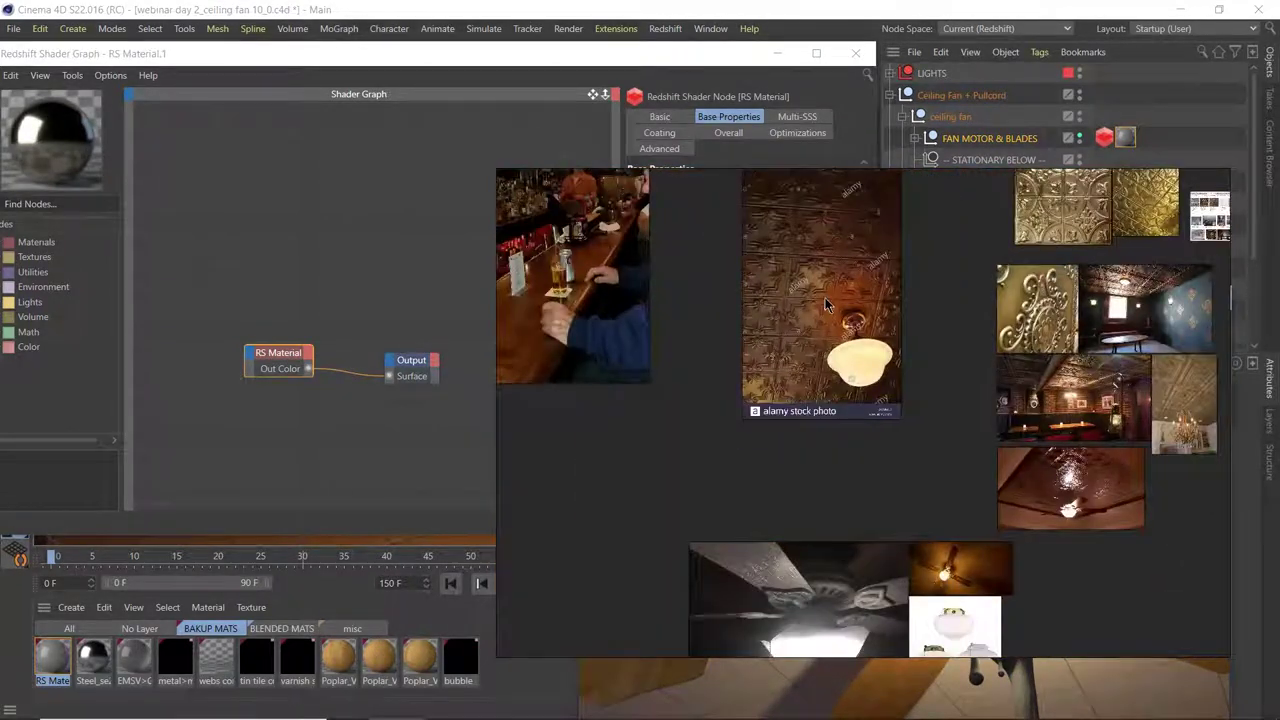
right_drag(825, 298, 762, 498)
- Minimise the PureRef reference board window
right_click(1127, 194)
mouse_move(1228, 362)
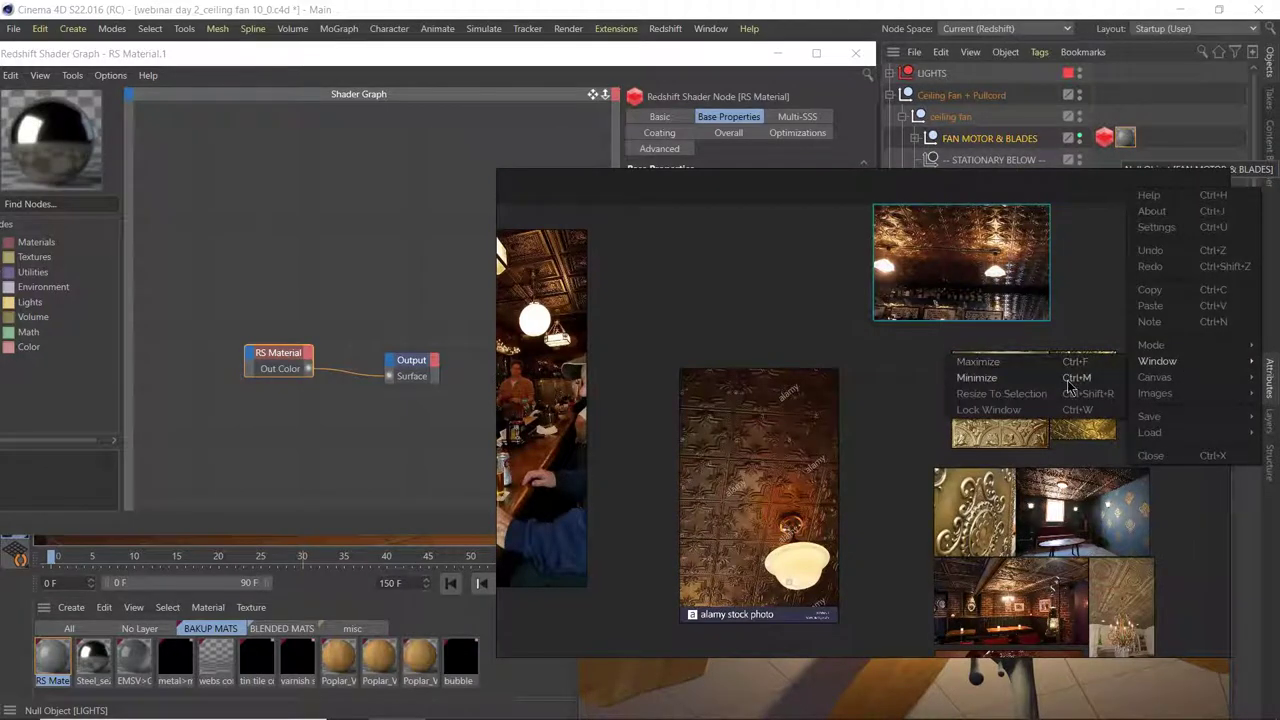
click(1067, 380)
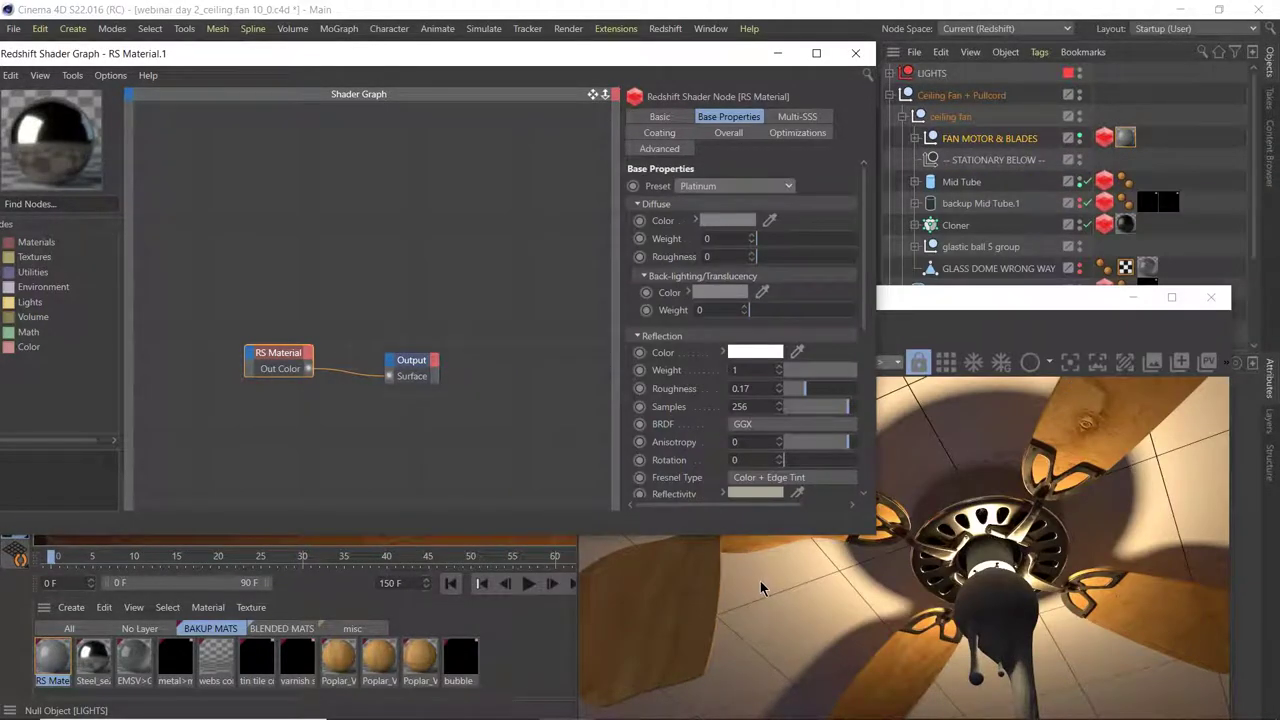
- Search the Content Browser's Presets library for 'ani' to list the Anisotropie textures
drag(710, 62, 766, 432)
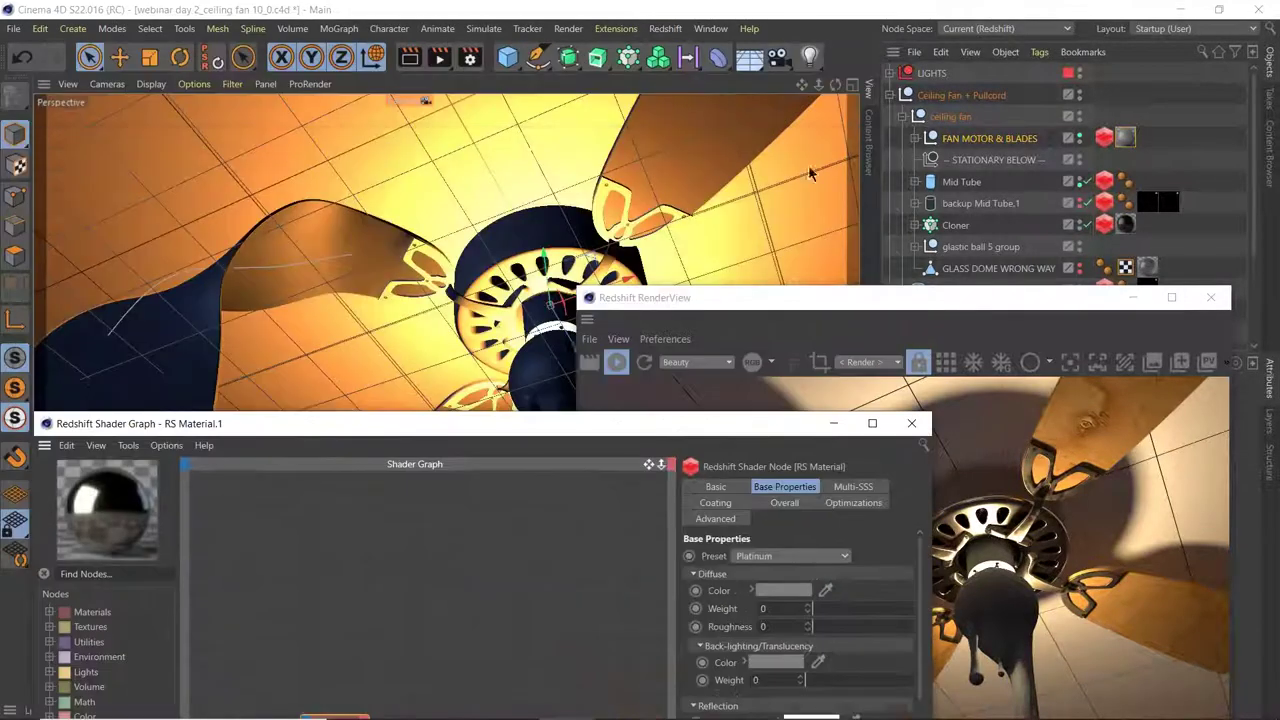
click(868, 141)
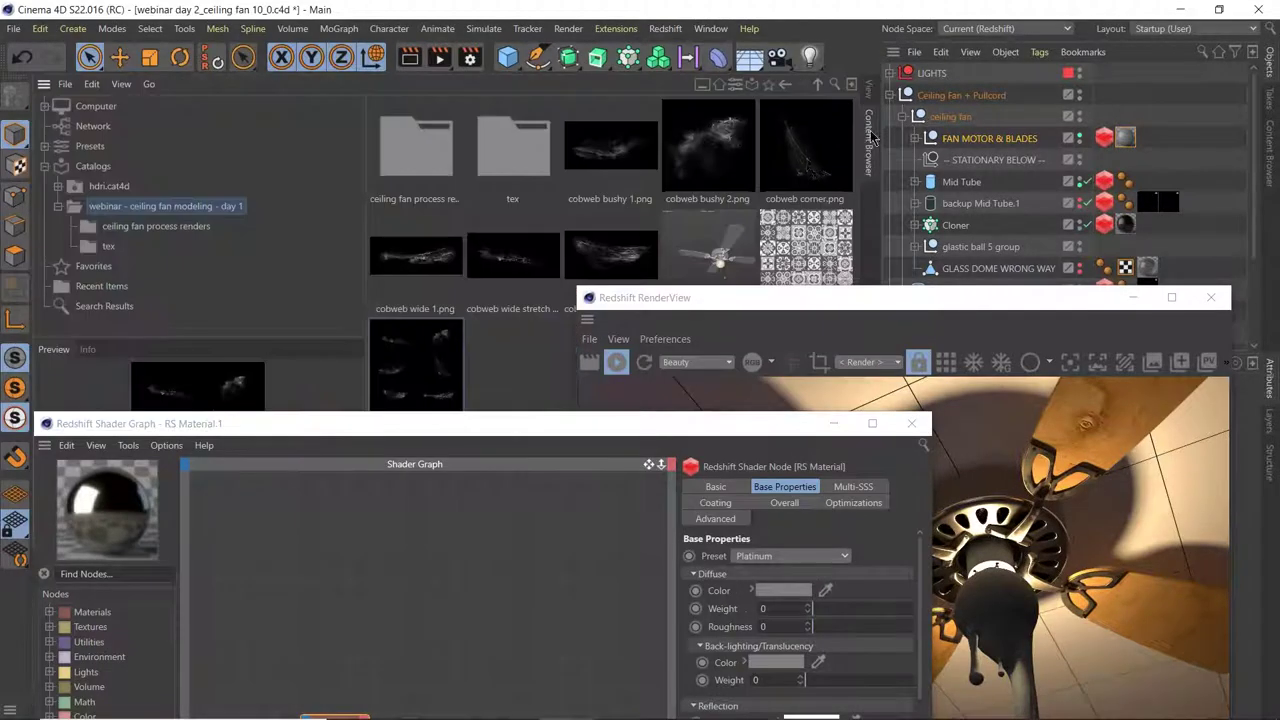
click(86, 150)
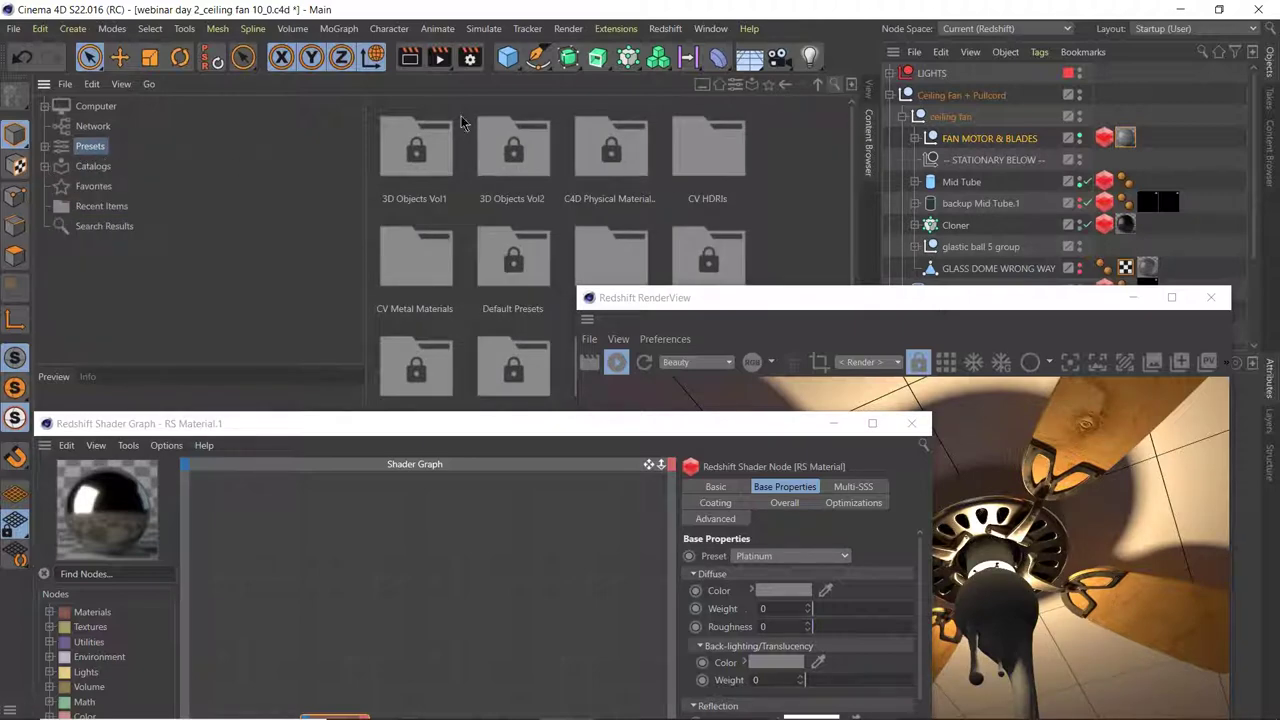
click(834, 86)
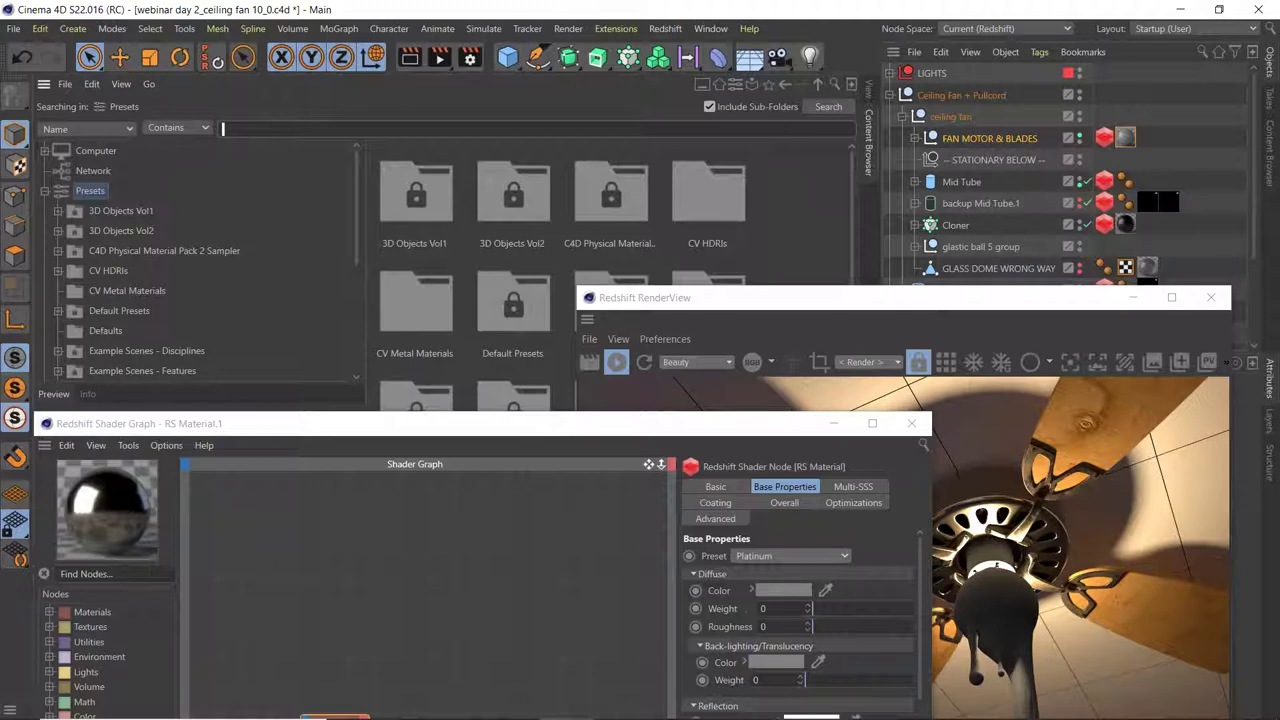
text(ani)
drag(924, 300, 1056, 373)
drag(620, 435, 546, 579)
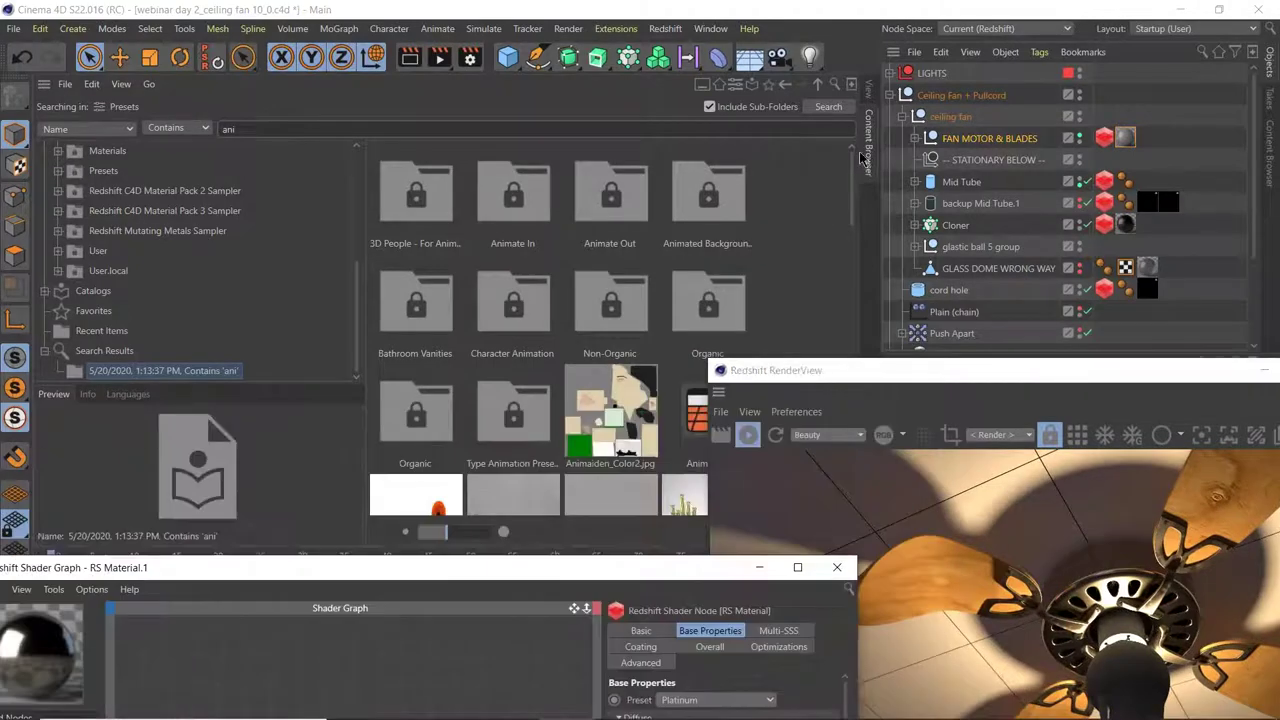
scroll(530, 210, down, 5)
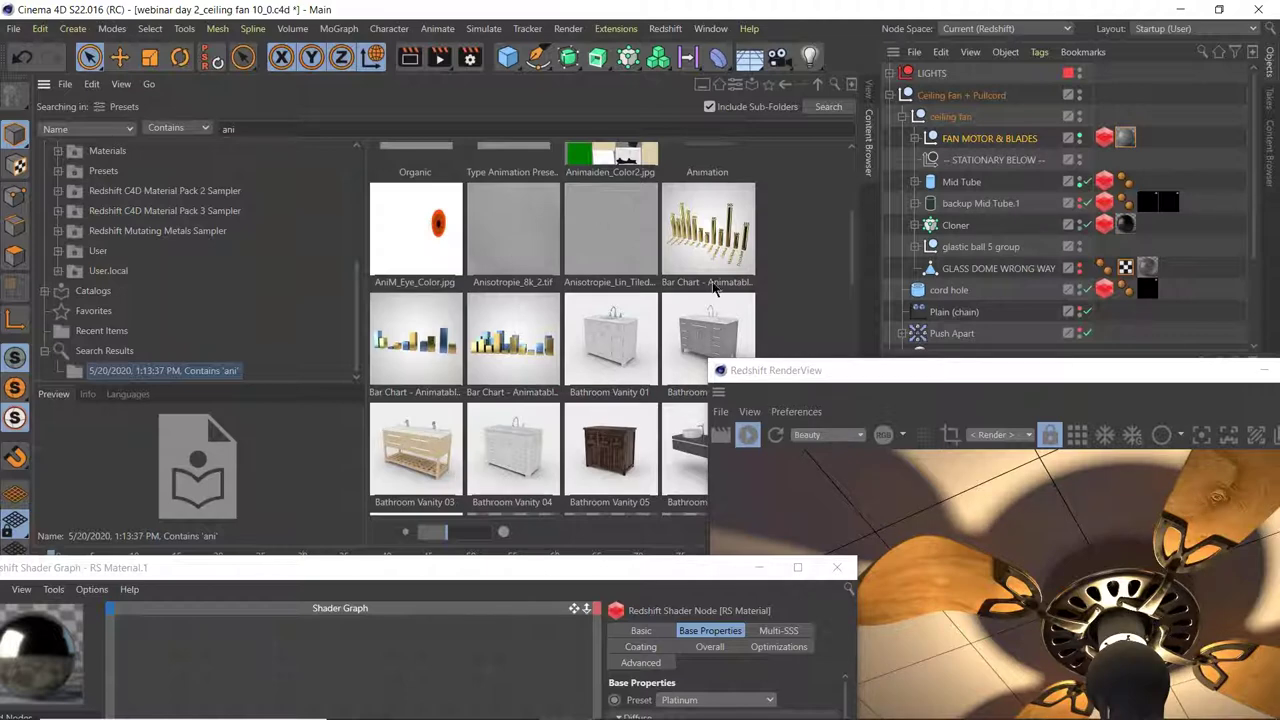
drag(502, 580, 736, 389)
- View Anisotropie_8k_2.tif at full size in the Picture Viewer and pan across it
right_click(514, 234)
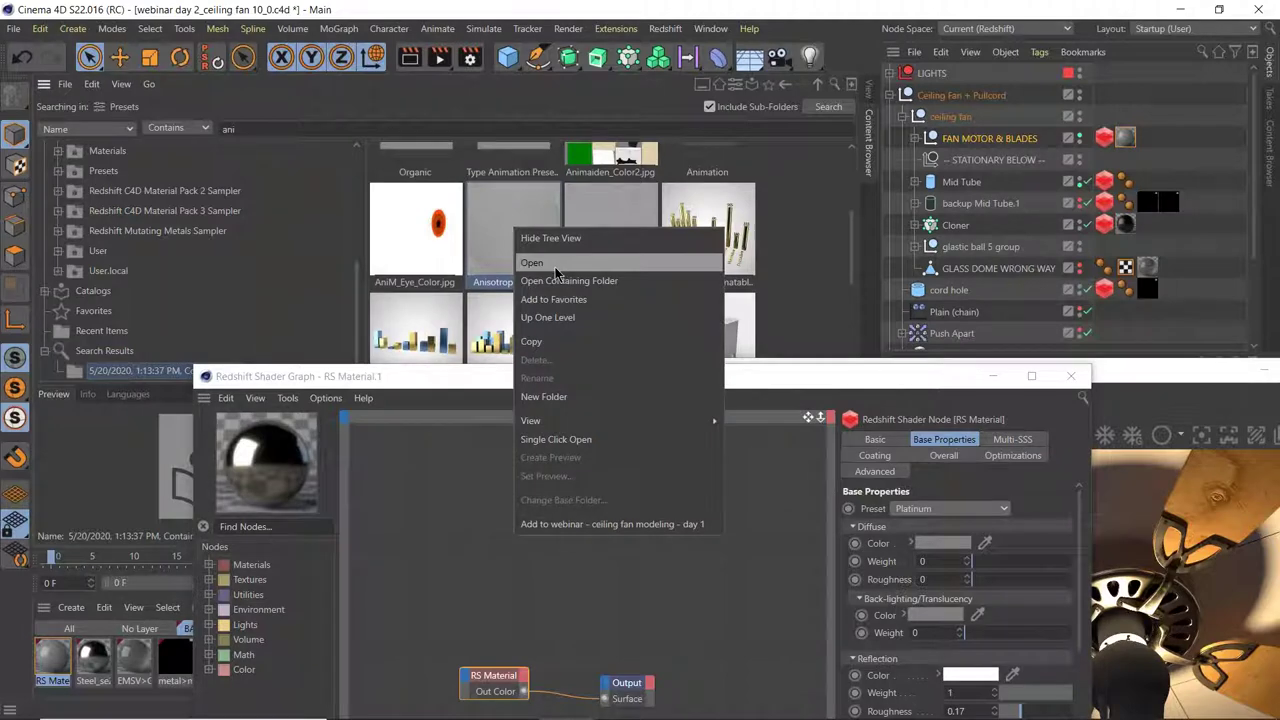
click(543, 258)
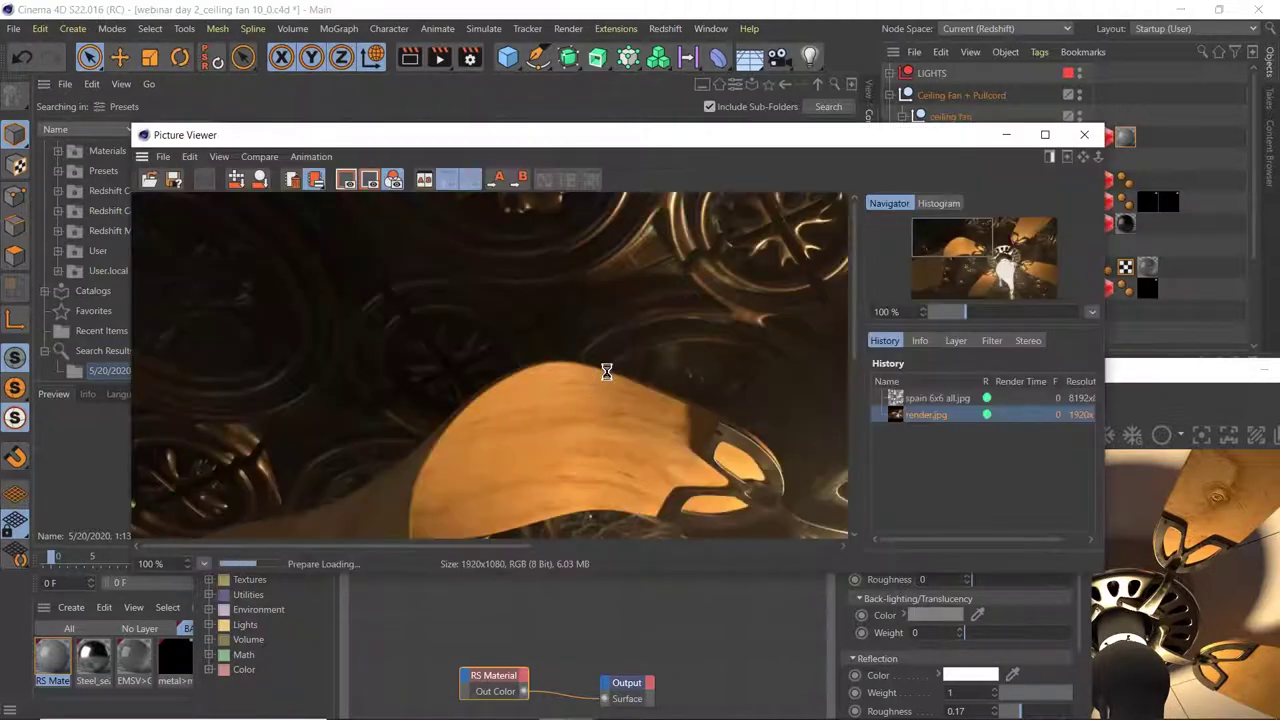
drag(965, 312, 944, 322)
drag(603, 443, 420, 386)
drag(423, 476, 665, 221)
drag(762, 140, 712, 484)
- Preview Anisotropie_Lin_Tiled.tif, then close the Picture Viewer
right_click(603, 235)
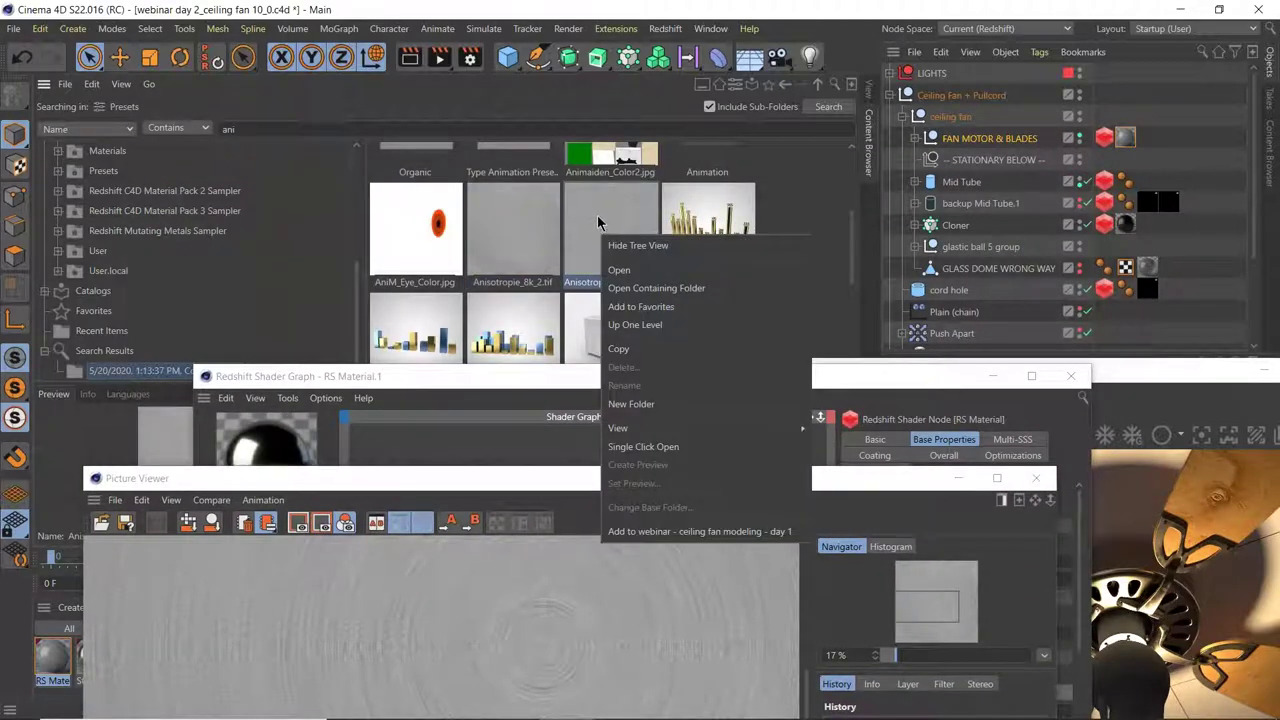
click(598, 222)
right_click(618, 222)
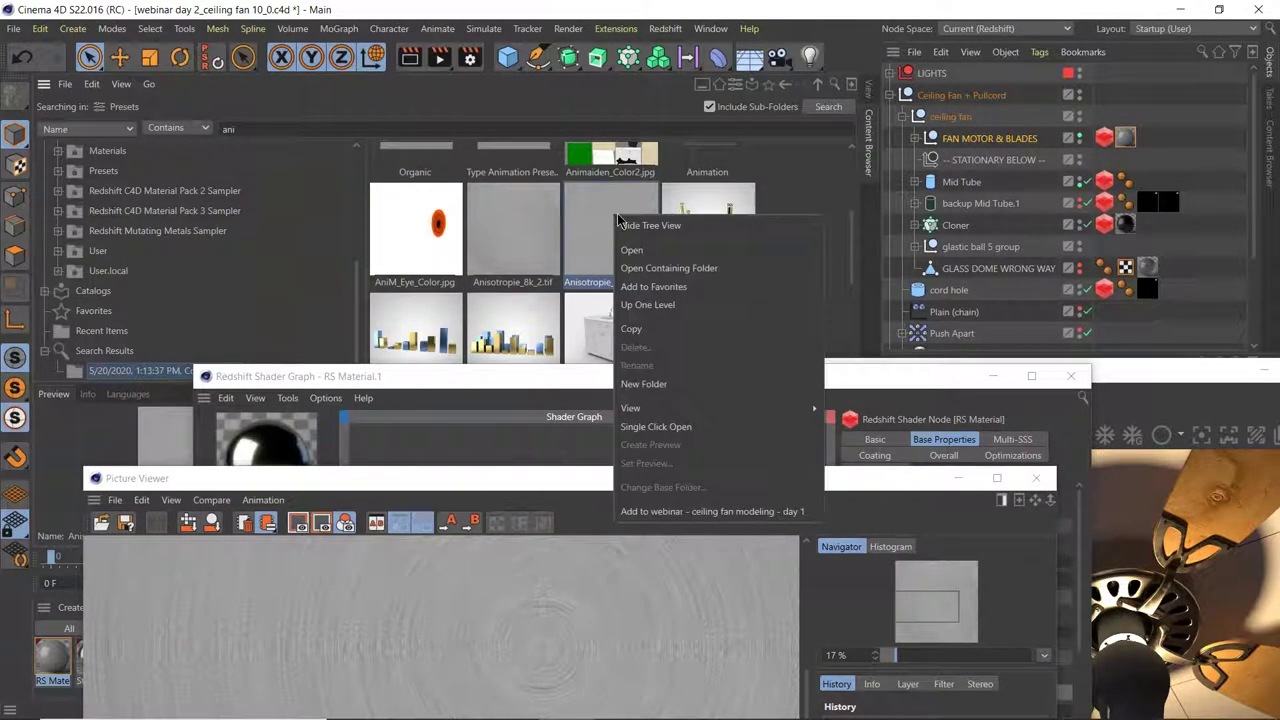
click(648, 258)
drag(684, 485, 757, 97)
scroll(509, 320, up, 5)
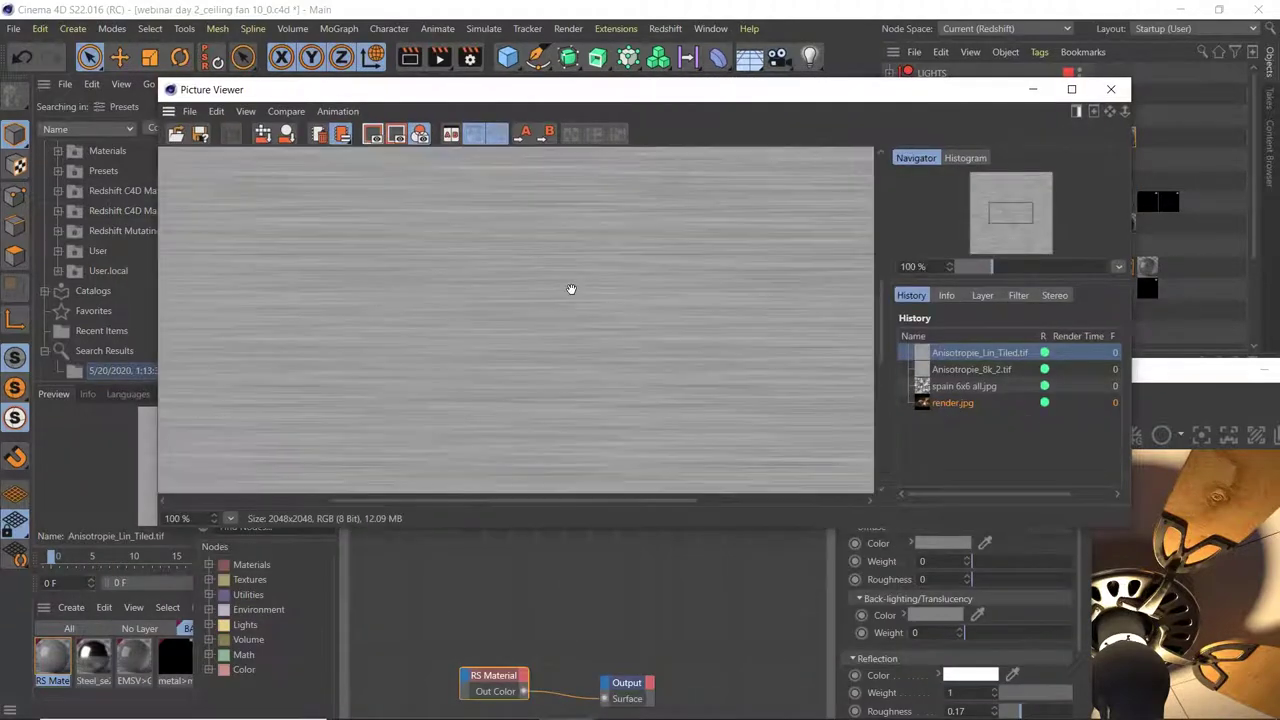
click(1107, 91)
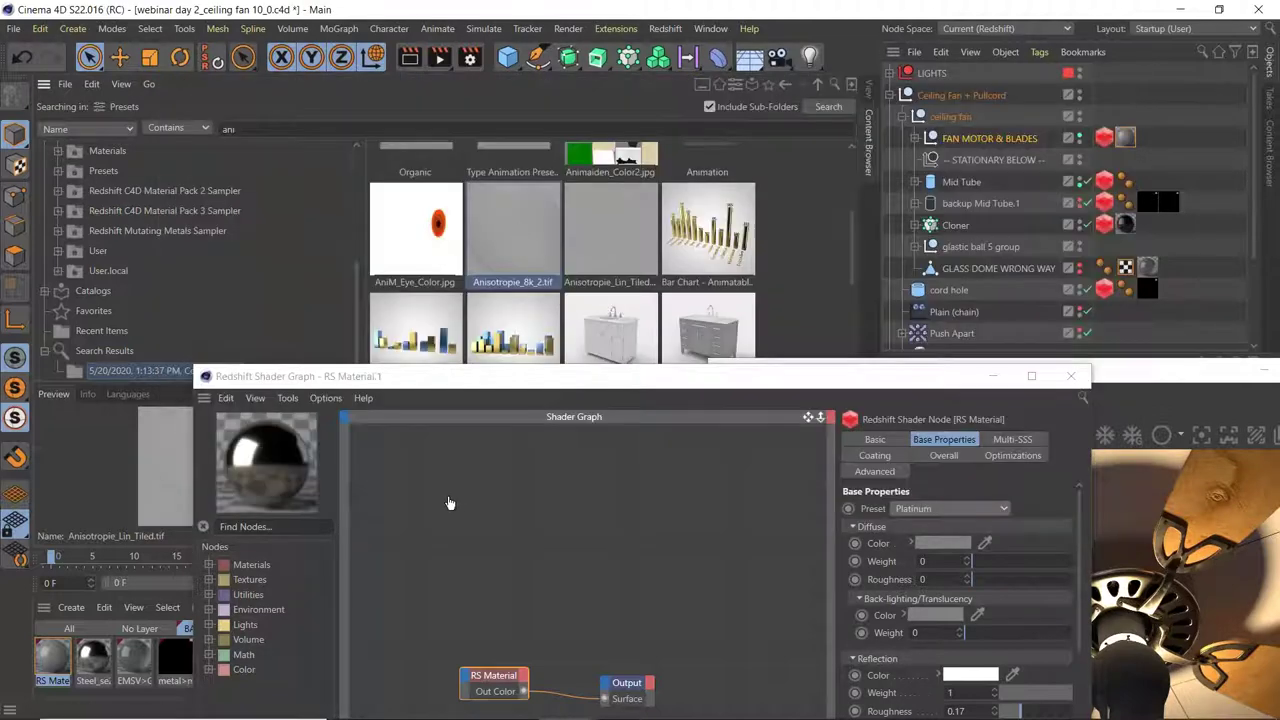
- Add Anisotropie_8k_2 and Anisotropie_Lin_Tiled texture nodes to RS Material.1, with Anisotropie_8k_2 feeding the Output
drag(576, 516, 470, 492)
drag(626, 216, 436, 569)
drag(455, 582, 515, 560)
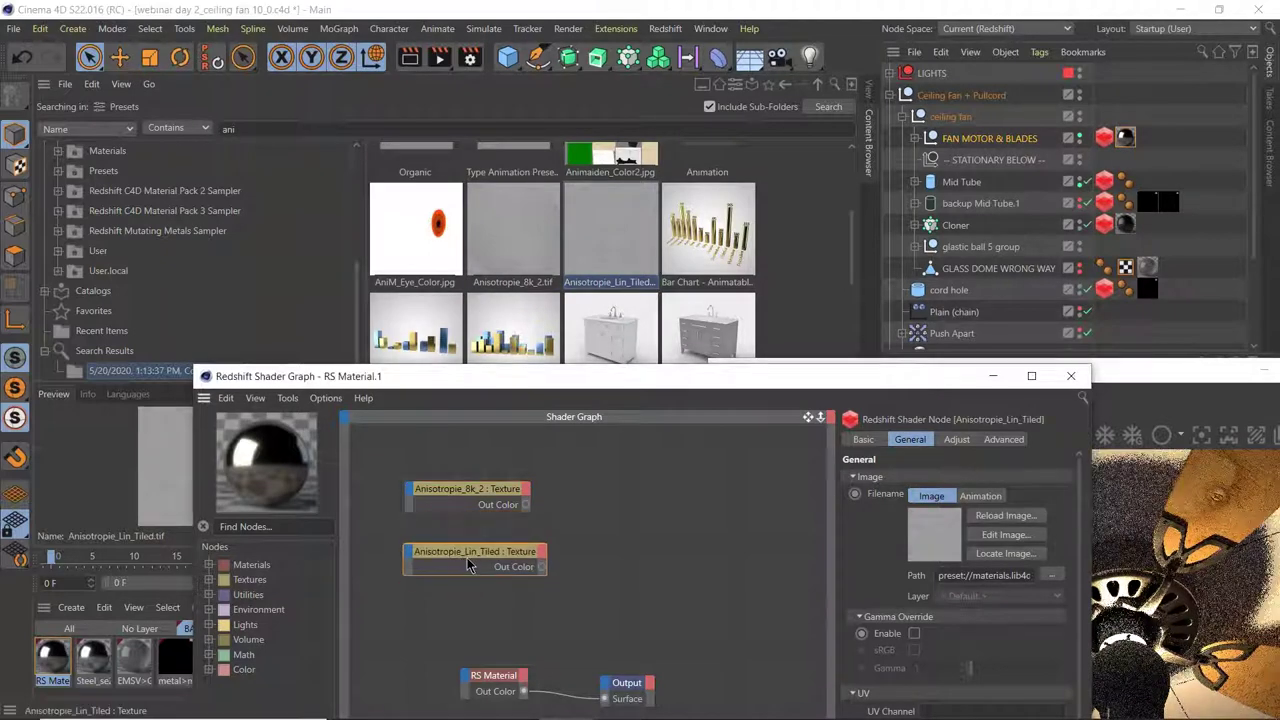
click(468, 488)
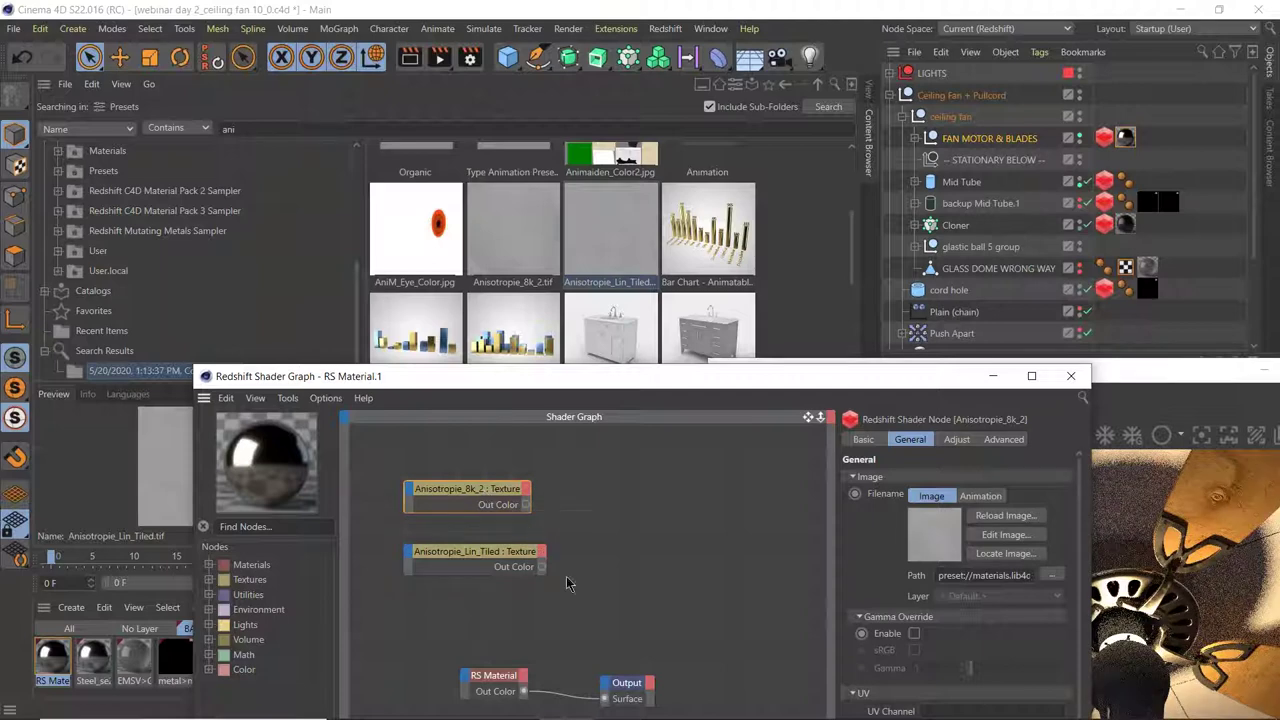
drag(660, 378, 473, 179)
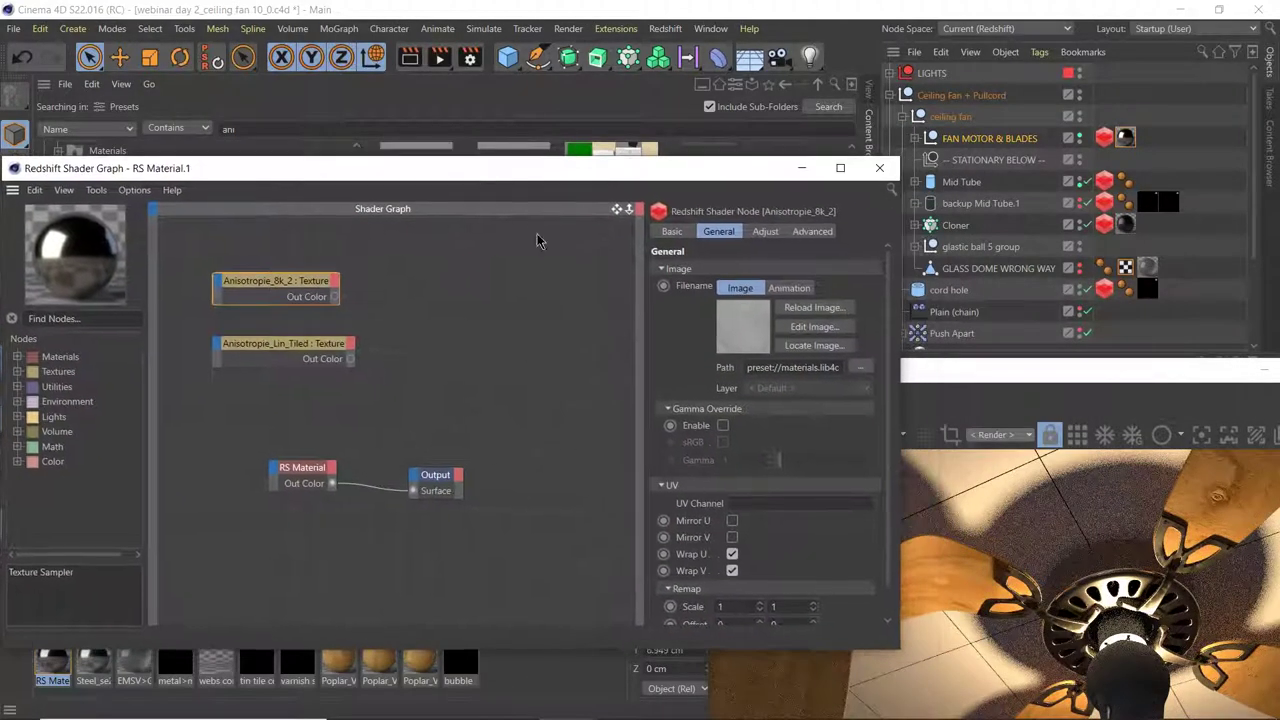
drag(1000, 383, 706, 197)
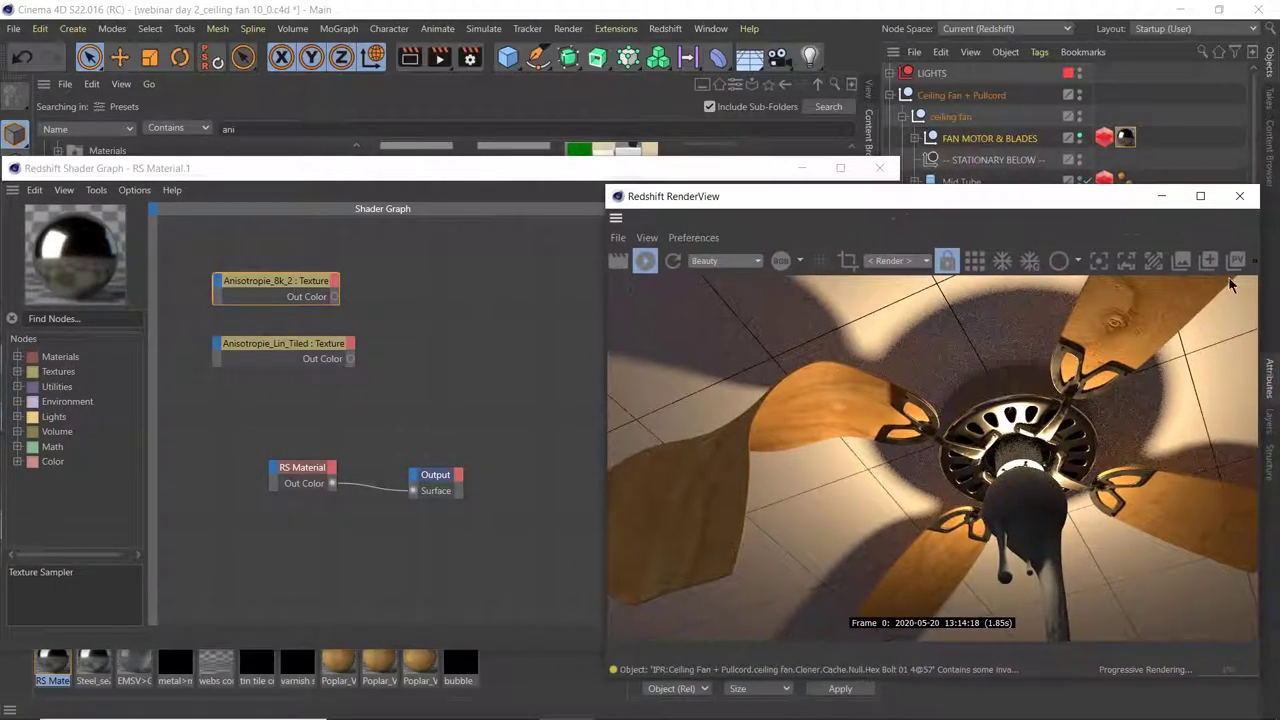
click(1259, 178)
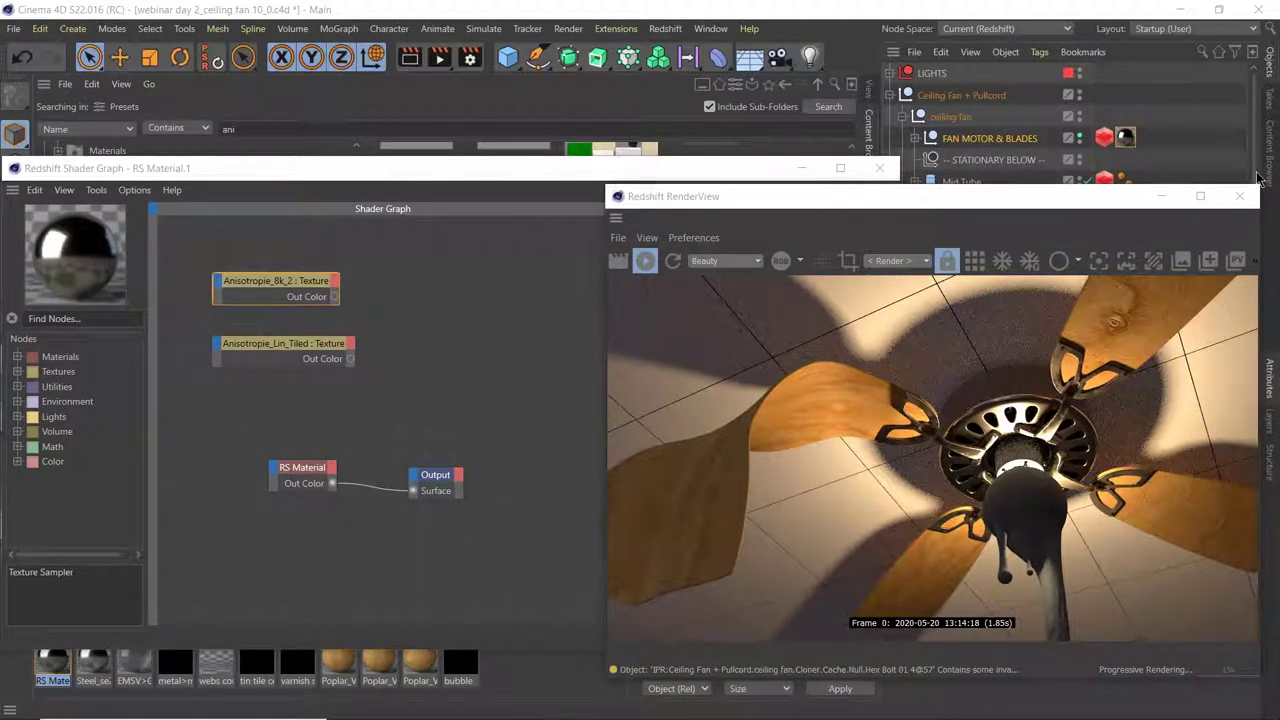
drag(503, 168, 485, 172)
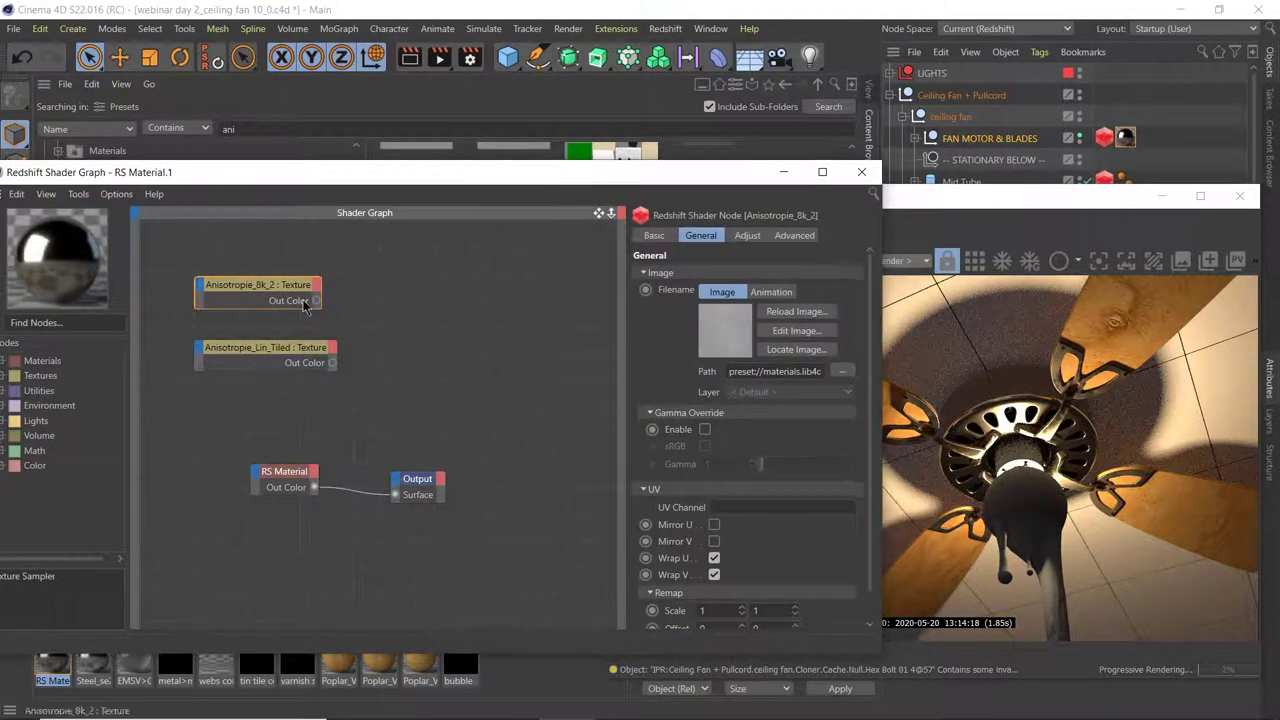
drag(306, 355, 396, 500)
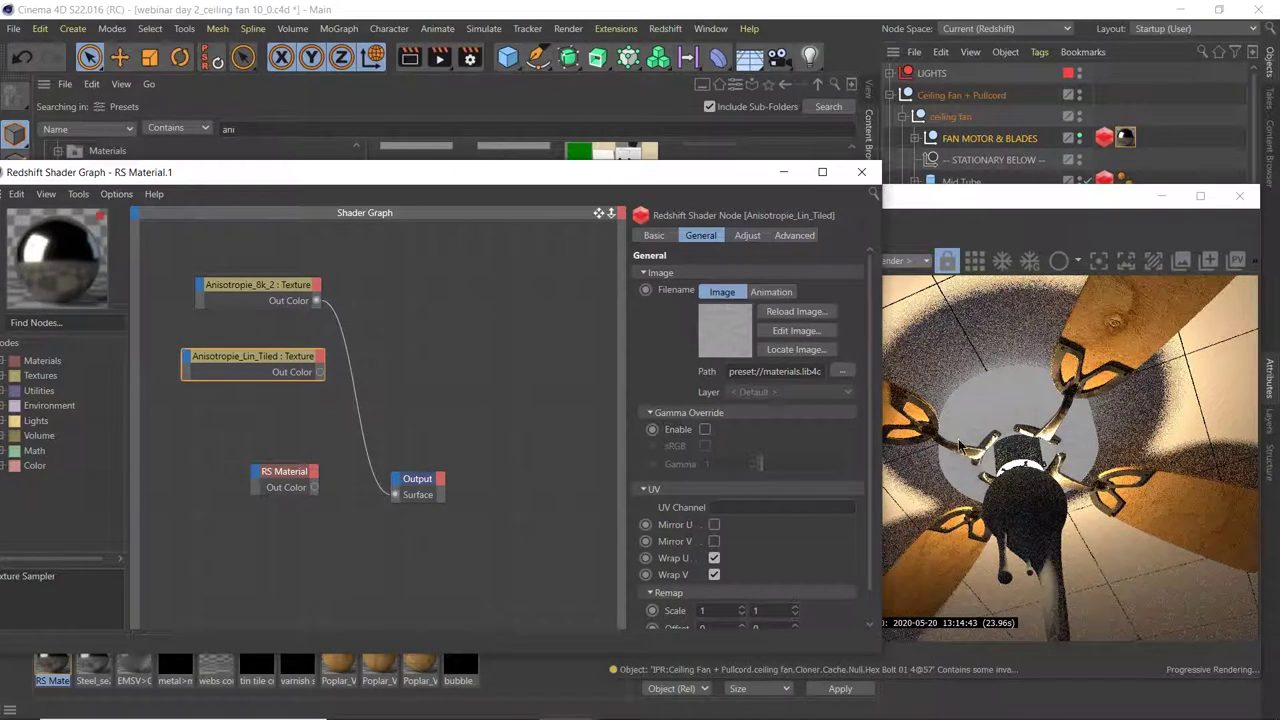
- Enable region rendering in the RenderView and fit the region around the fan hub
click(958, 203)
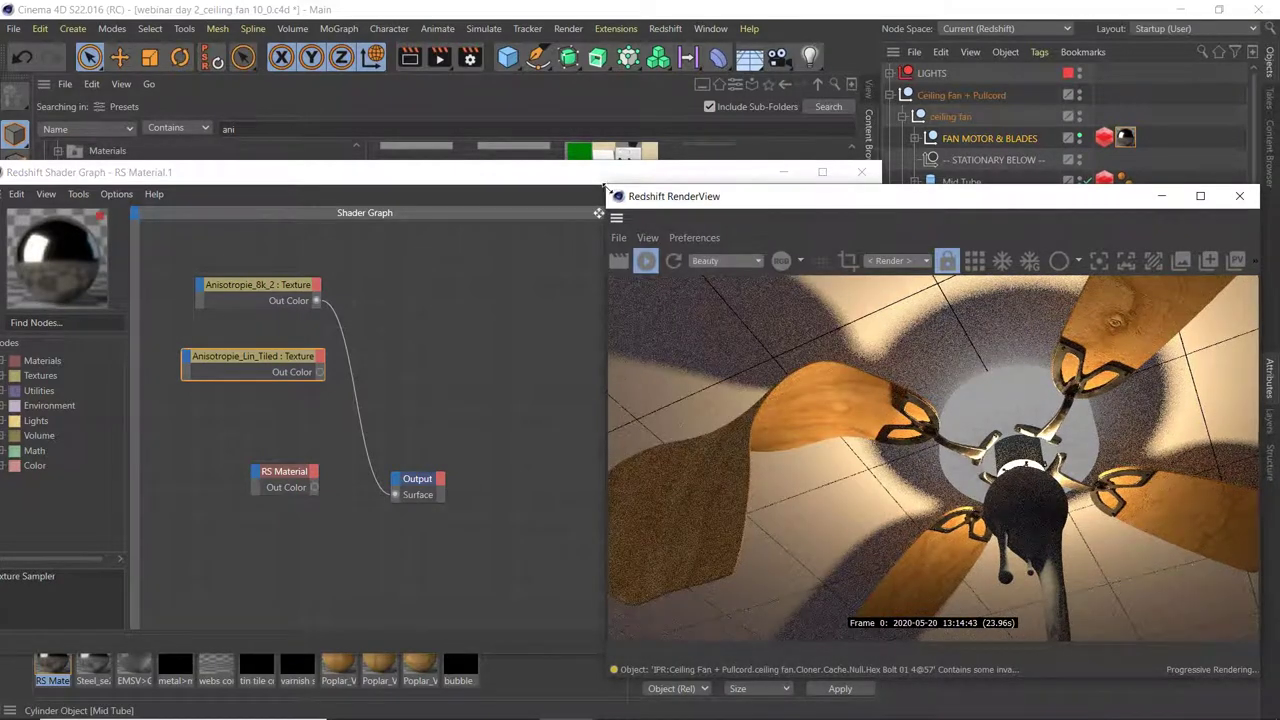
drag(607, 190, 566, 200)
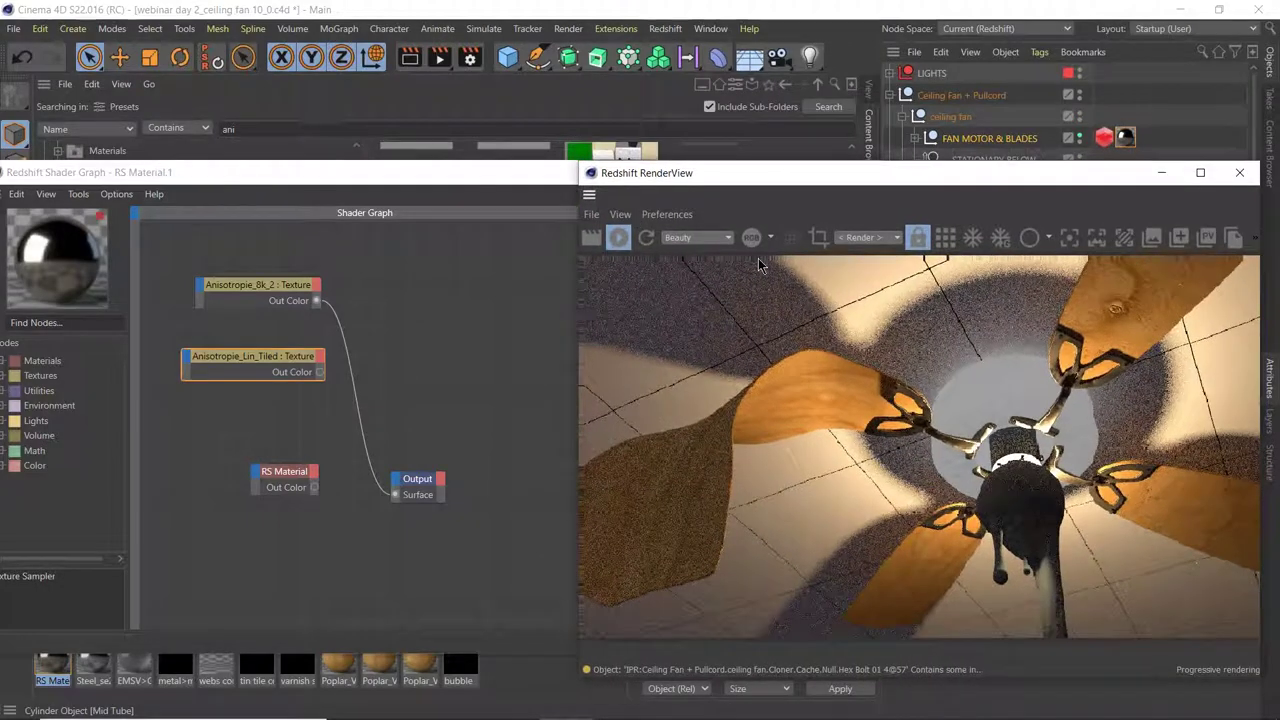
click(822, 240)
drag(722, 336, 908, 342)
drag(1062, 526, 1105, 520)
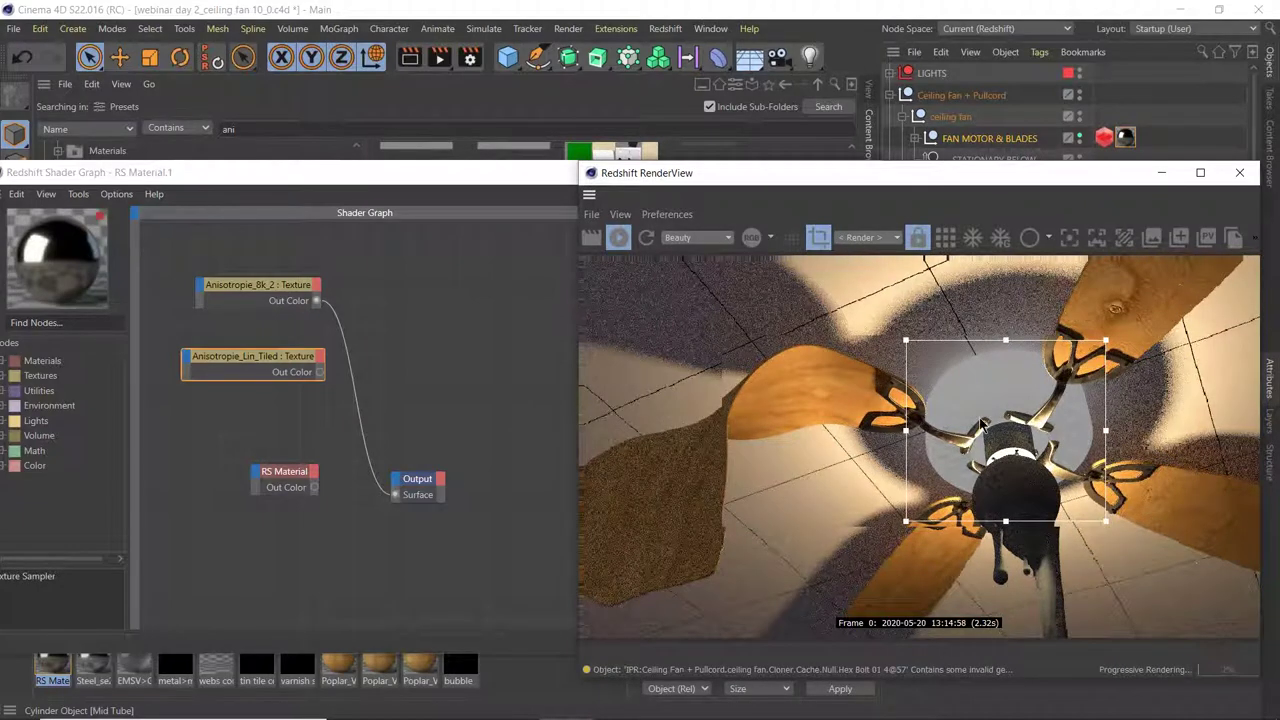
- Zoom into the render, bring the Shader Graph to the front and focus its Find Nodes field
scroll(985, 425, up, 5)
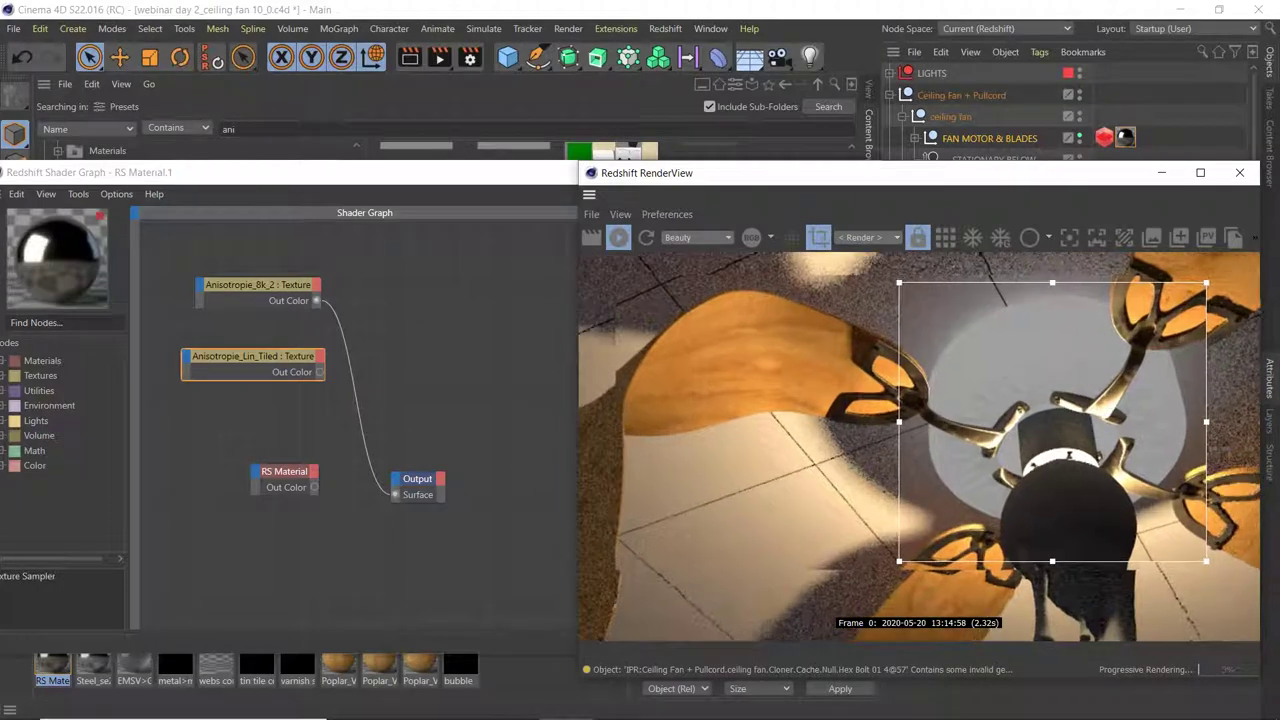
scroll(1050, 436, up, 1)
click(461, 197)
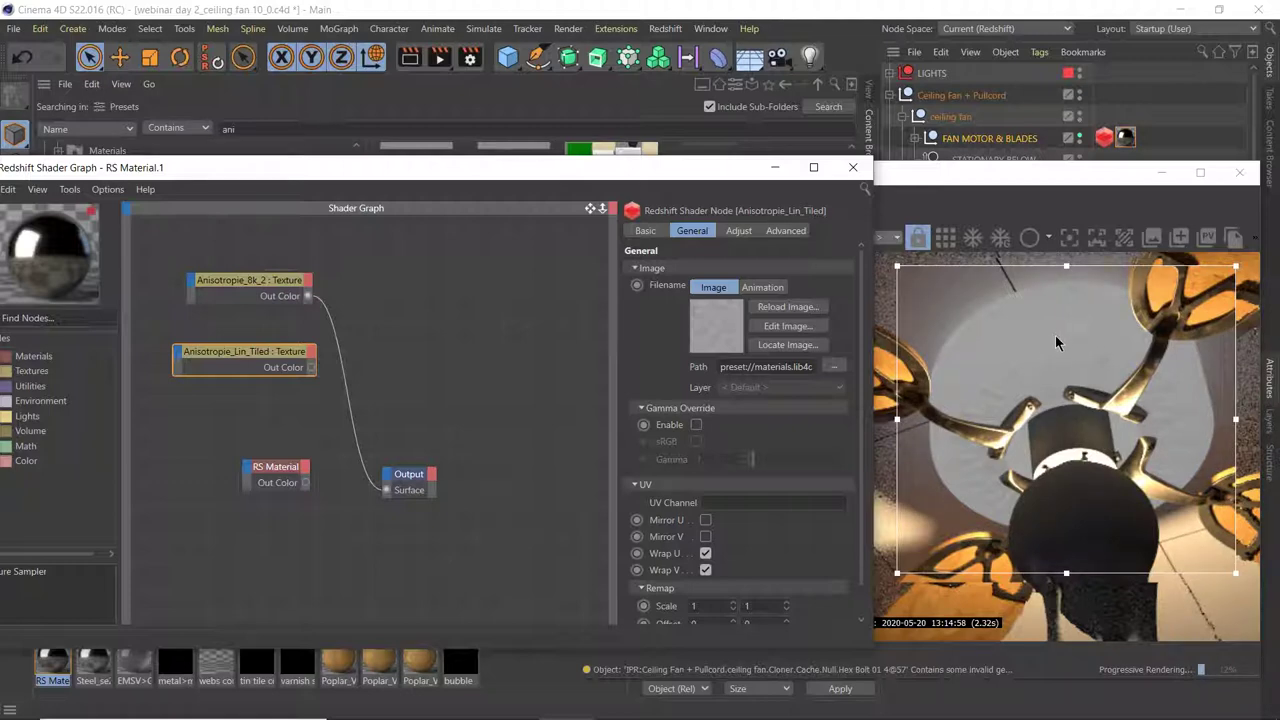
drag(253, 177, 284, 170)
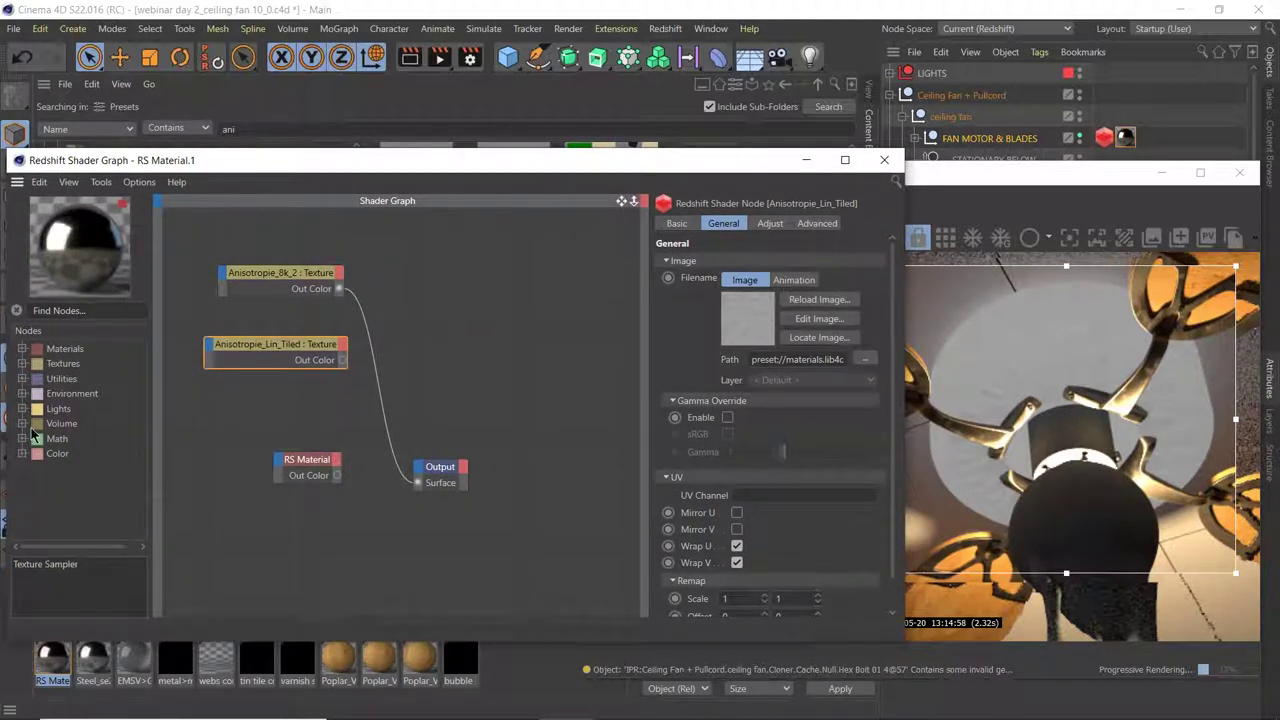
click(79, 307)
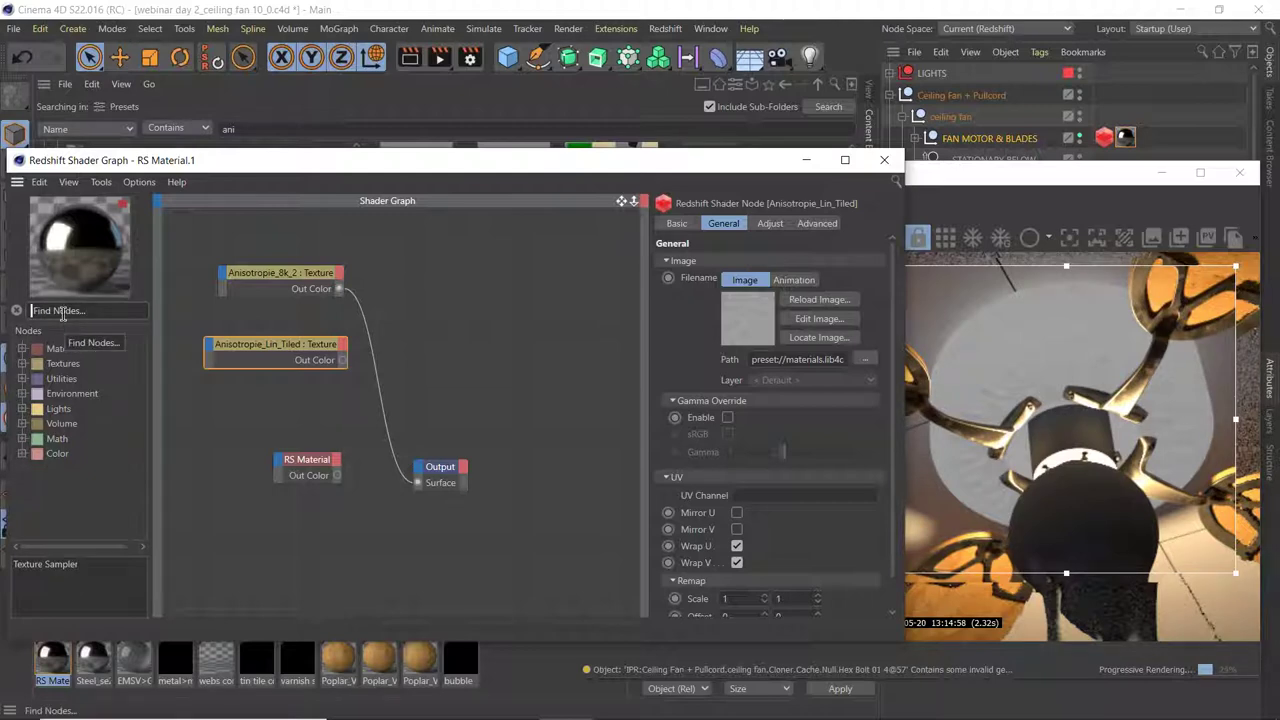
- Add an RS TriPlanar node fed by Anisotropie_8k_2 into Image X, and connect it to the Output
text(trip)
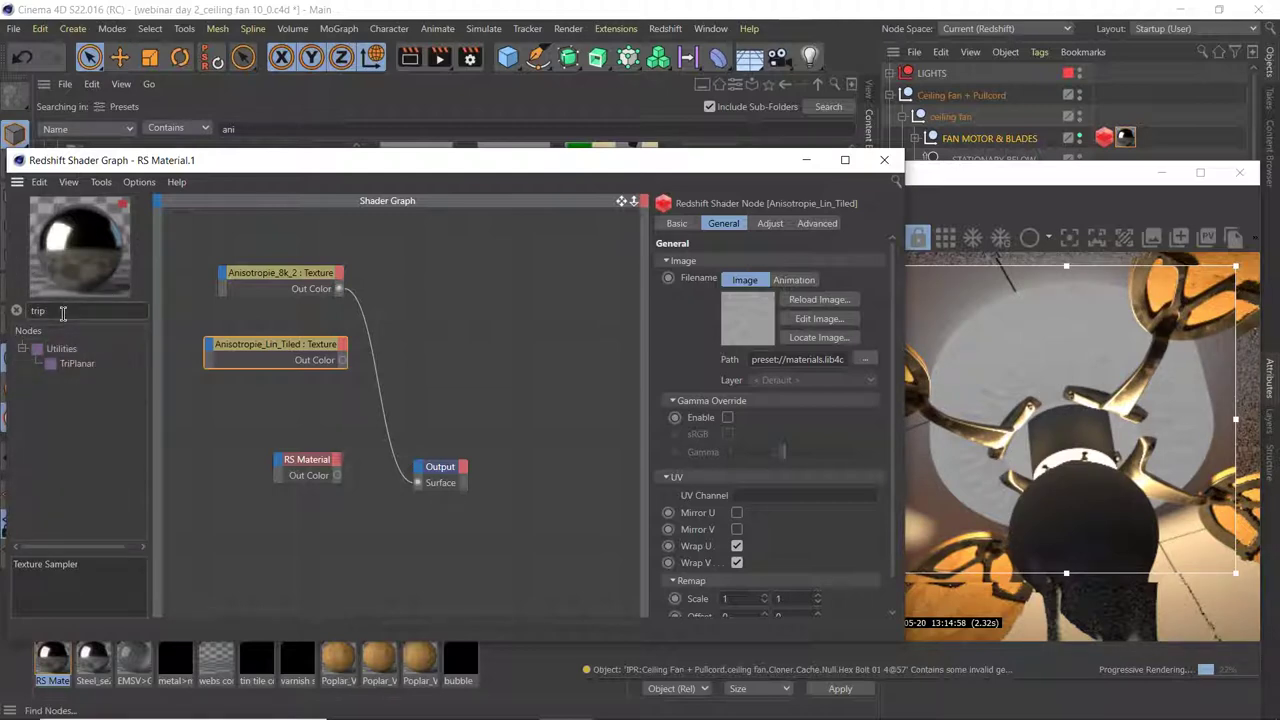
click(75, 366)
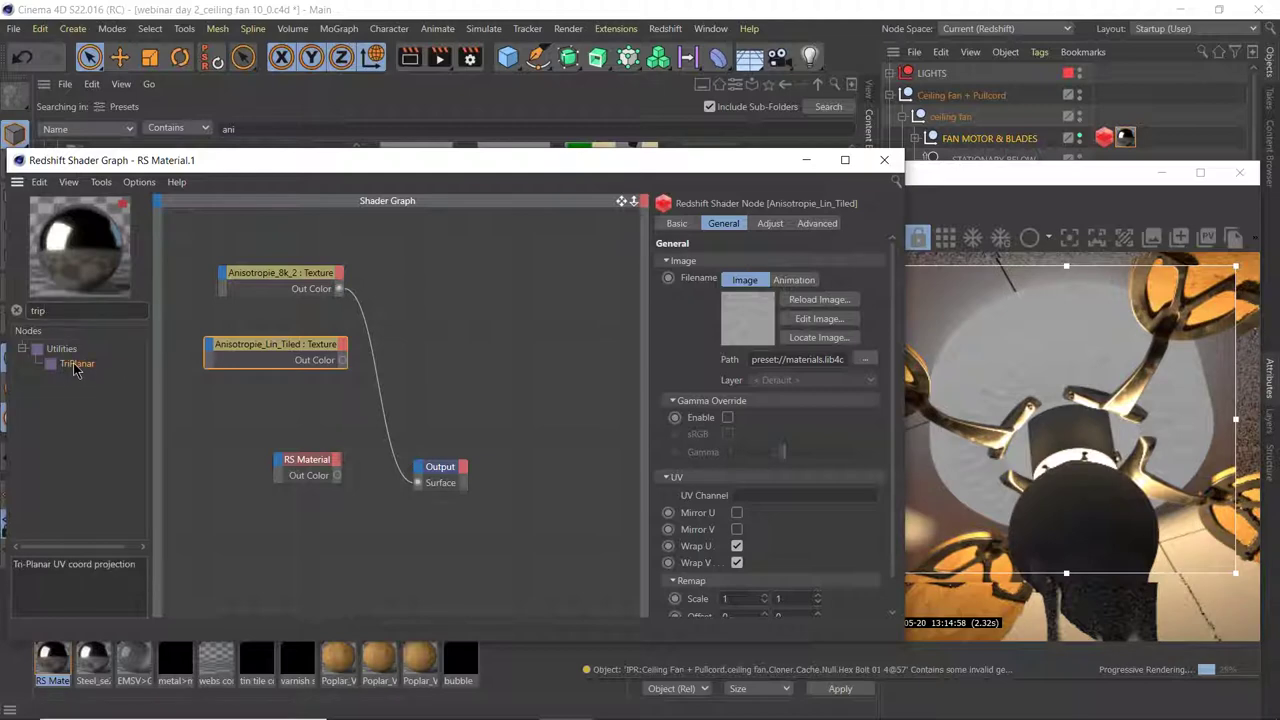
drag(278, 362, 426, 321)
drag(341, 289, 400, 316)
mouse_move(420, 337)
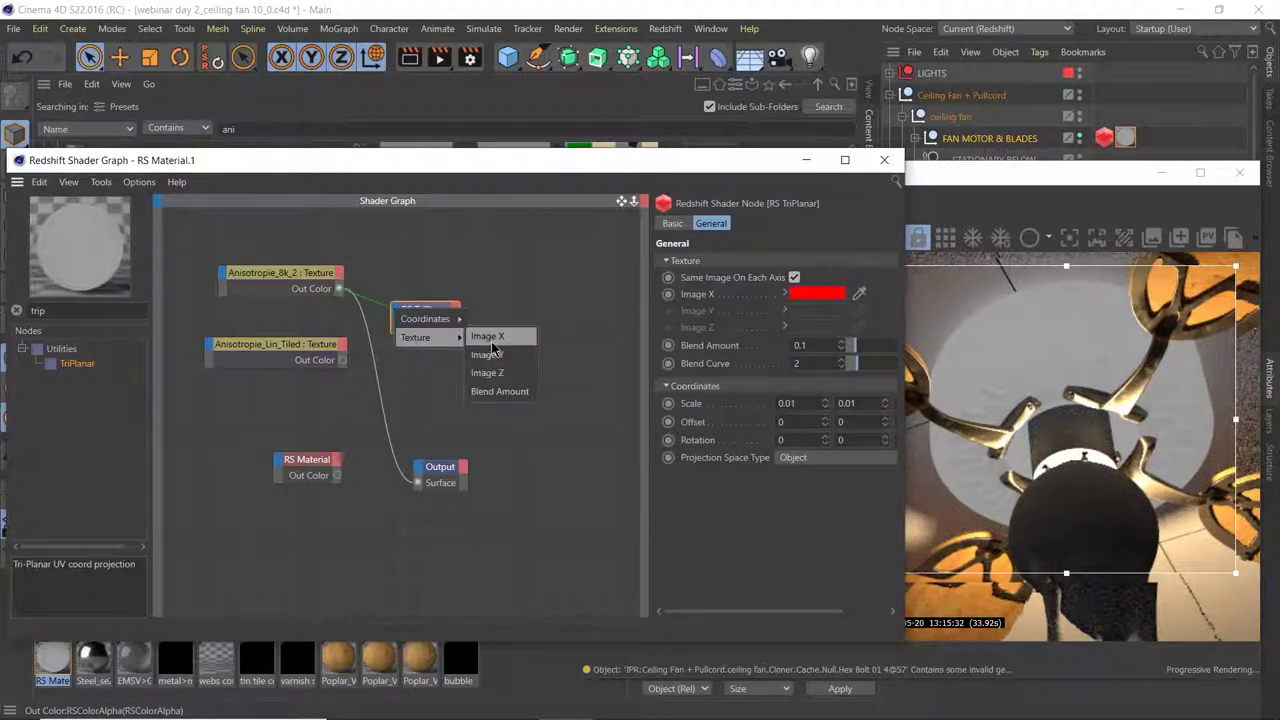
click(488, 336)
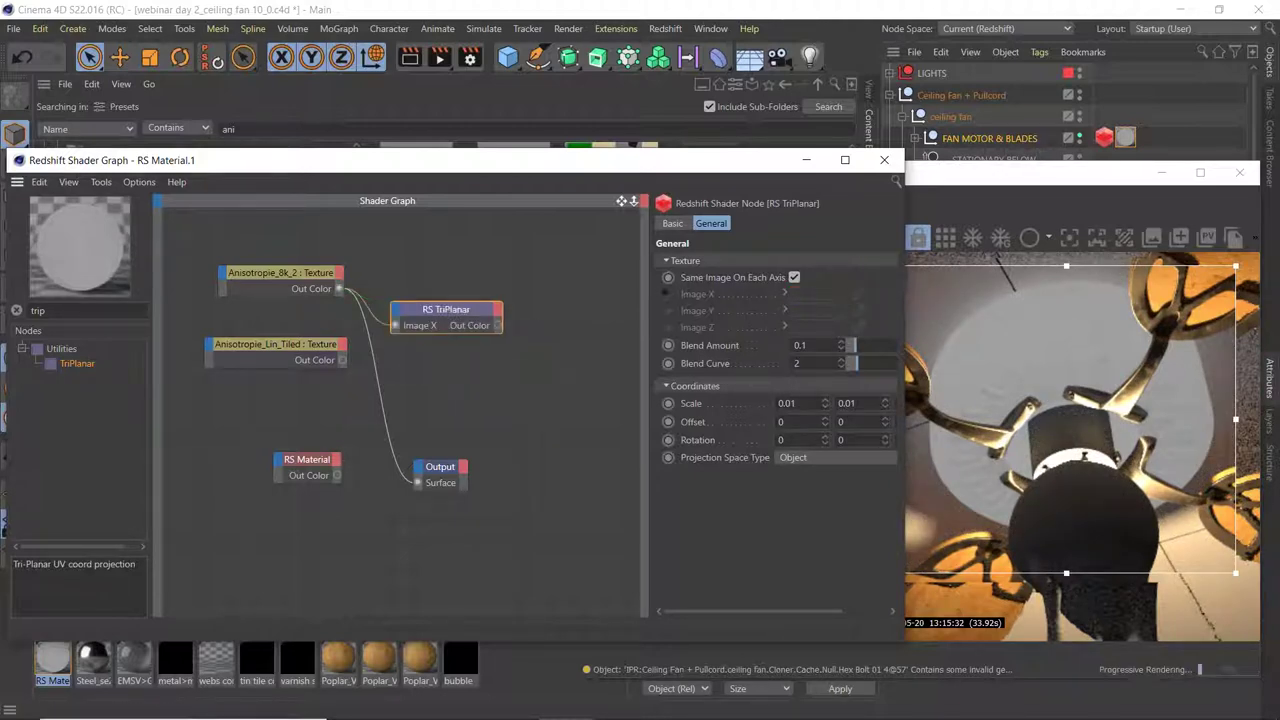
click(466, 325)
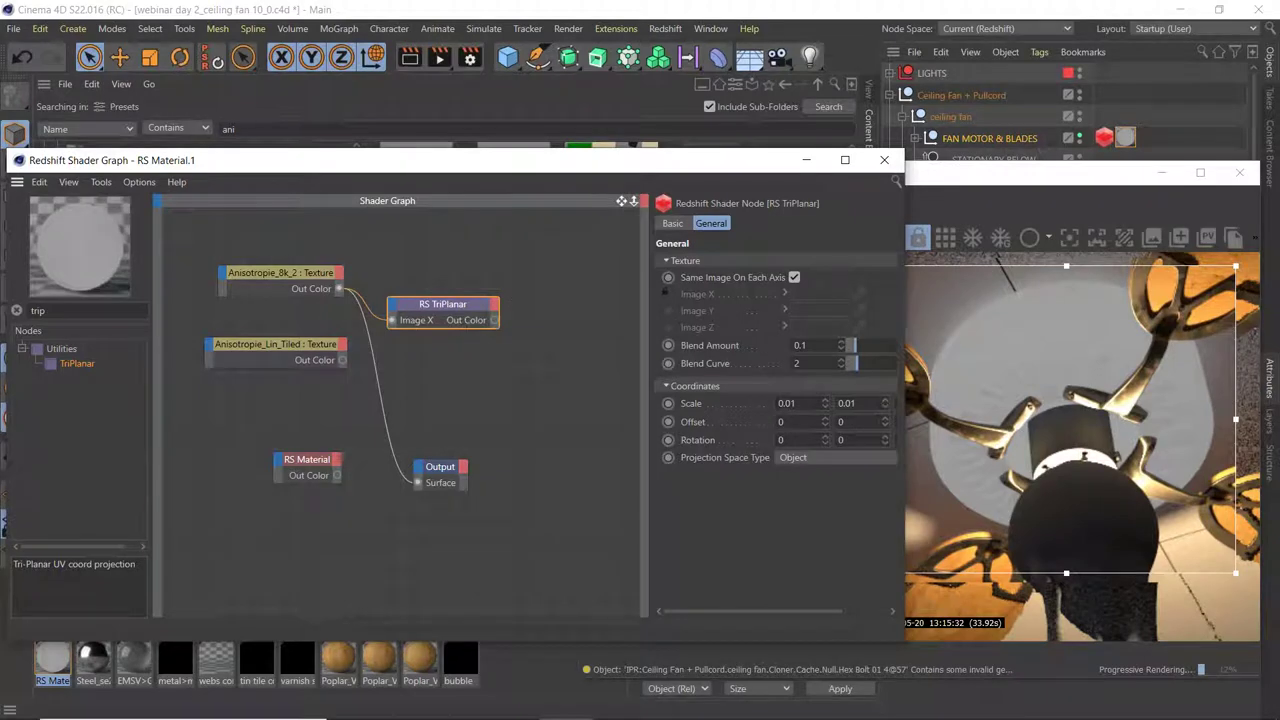
click(101, 182)
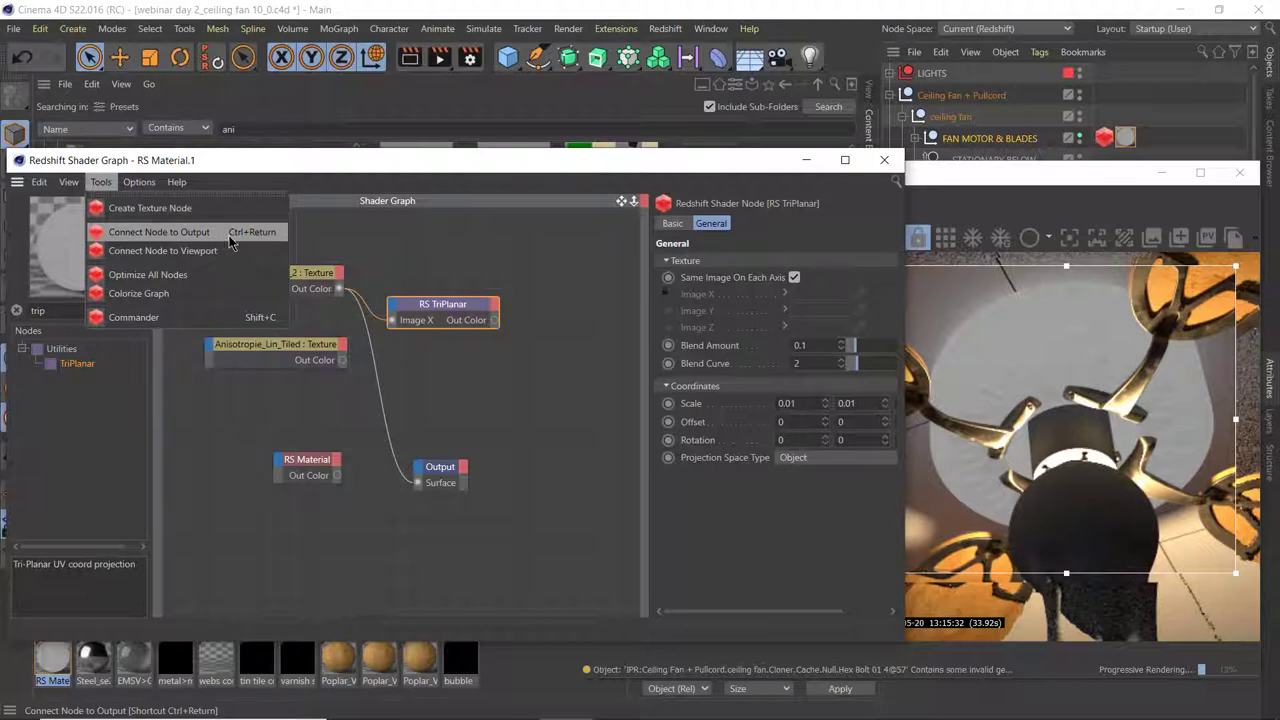
drag(443, 310, 418, 482)
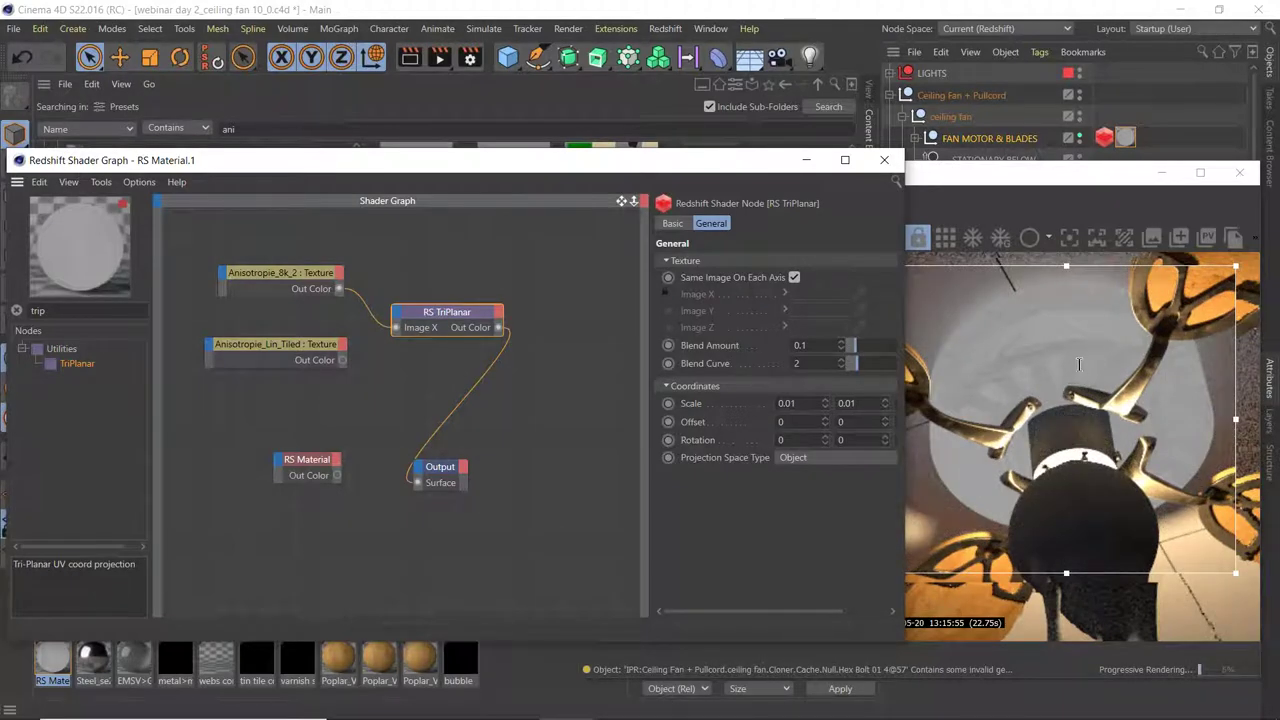
- Set Anisotropie_8k_2's remap offset to 0.5 in U and 0.5 in V
click(303, 267)
scroll(810, 458, down, 1)
double_click(730, 583)
text(0.5)
key(Tab)
text(0.5)
key(Return)
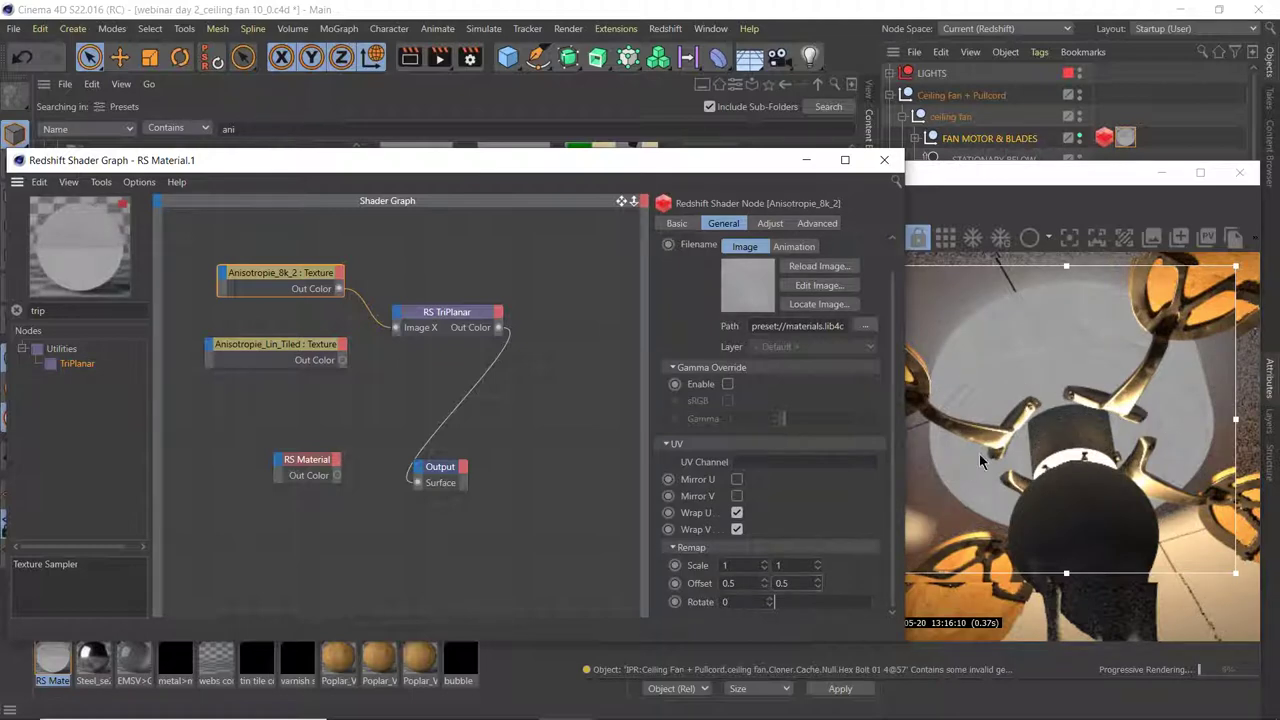
- Stack Anisotropie_Lin_Tiled below Anisotropie_8k_2 and search the node list for 'ramp'
drag(311, 274, 262, 269)
drag(309, 352, 272, 333)
double_click(38, 311)
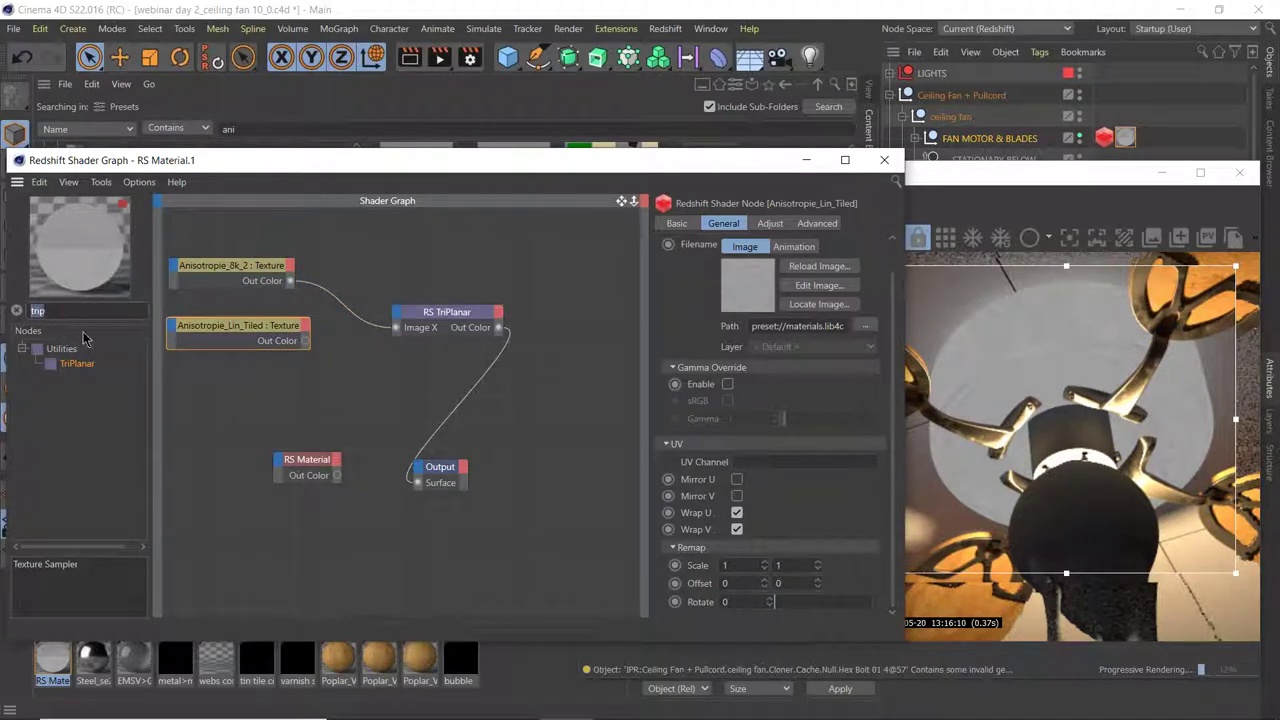
text(ramp)
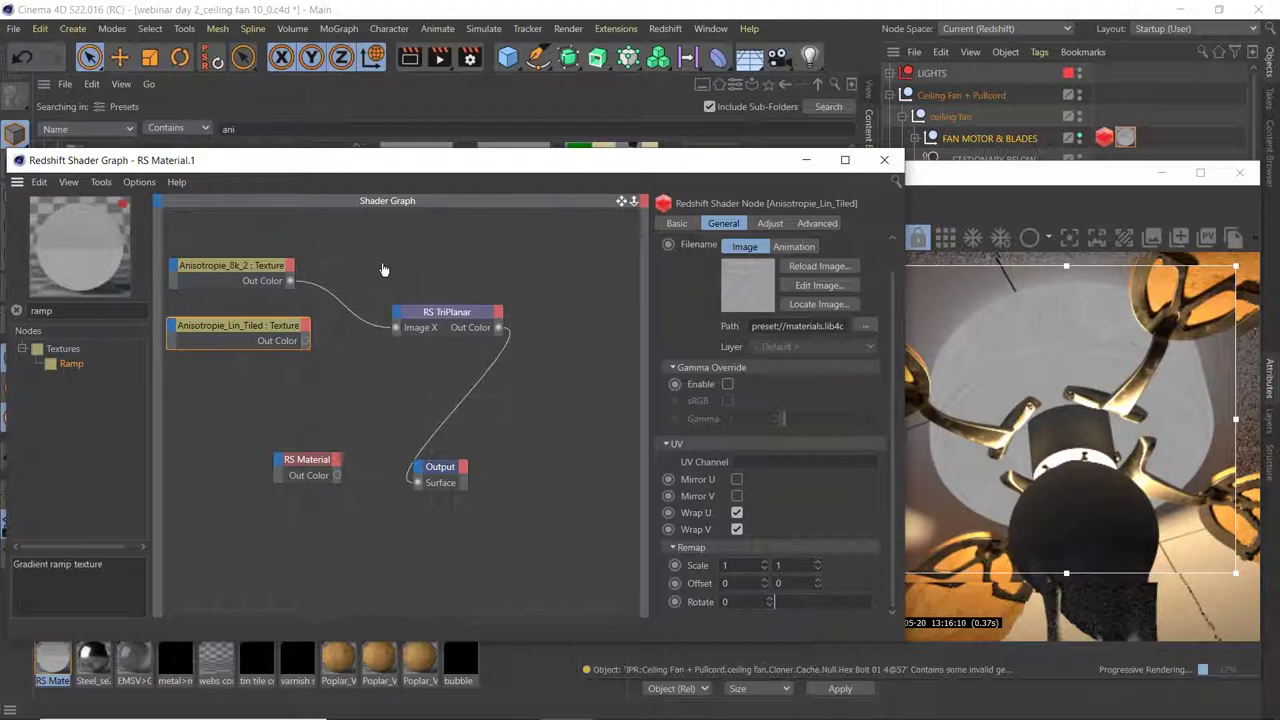
- Route Anisotropie_8k_2 through an RS Ramp, dragging its black and white knots inward for contrast
drag(390, 284, 370, 258)
drag(446, 312, 482, 309)
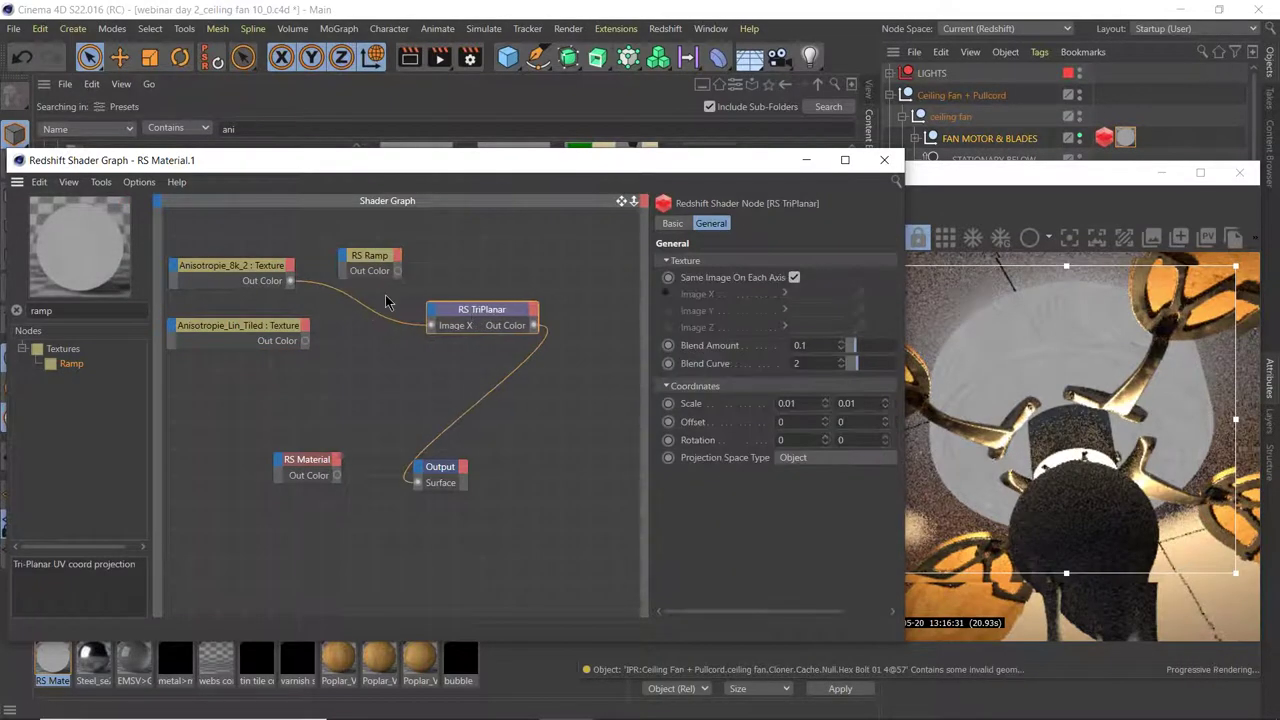
drag(363, 251, 349, 261)
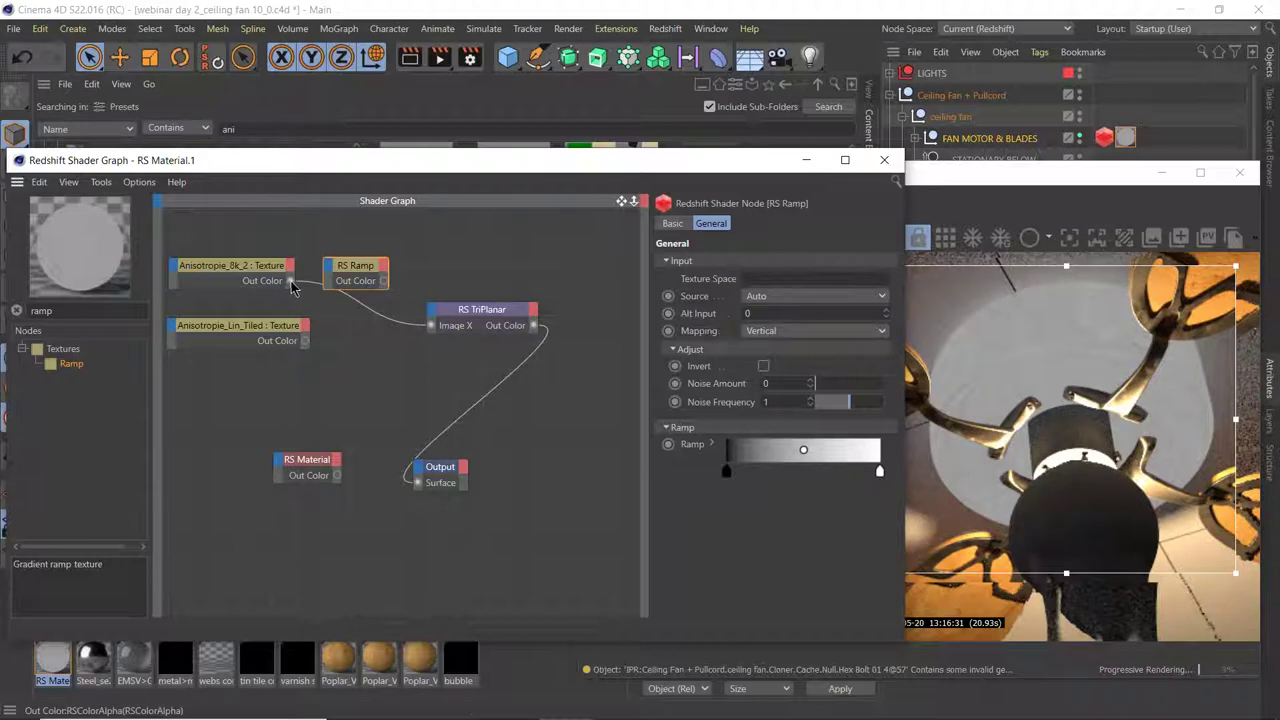
drag(292, 283, 422, 282)
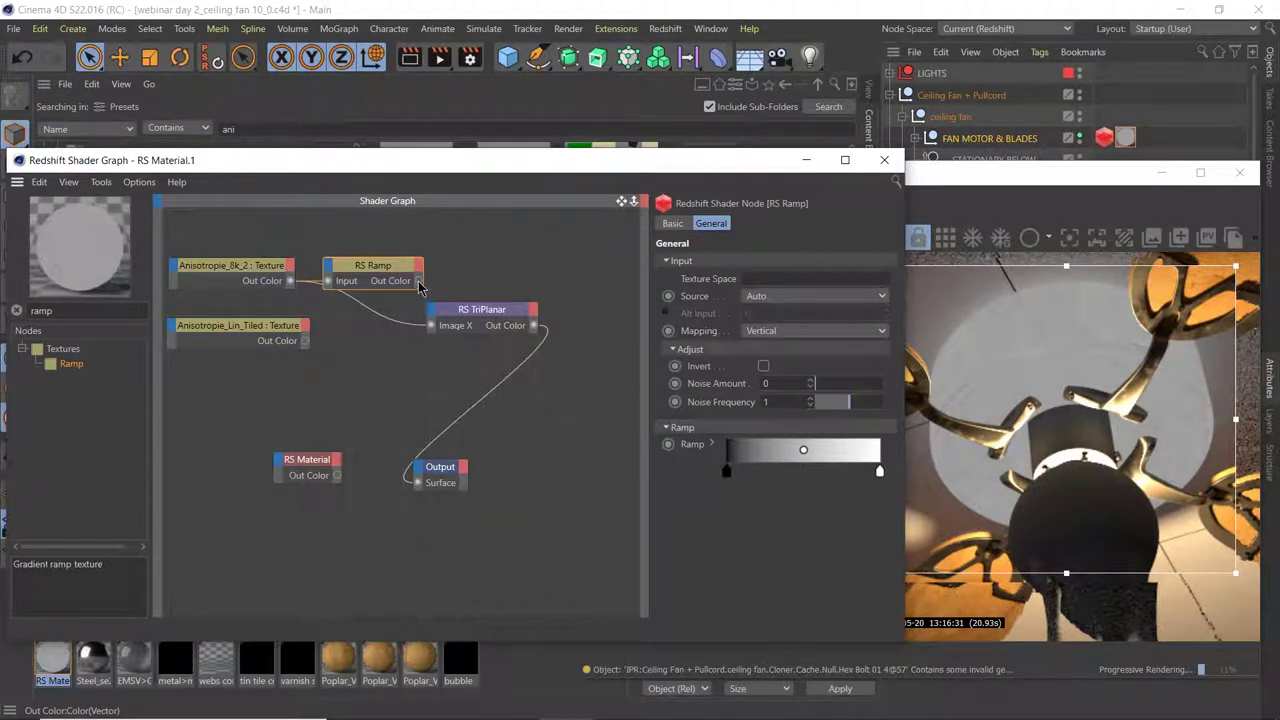
drag(432, 333, 432, 327)
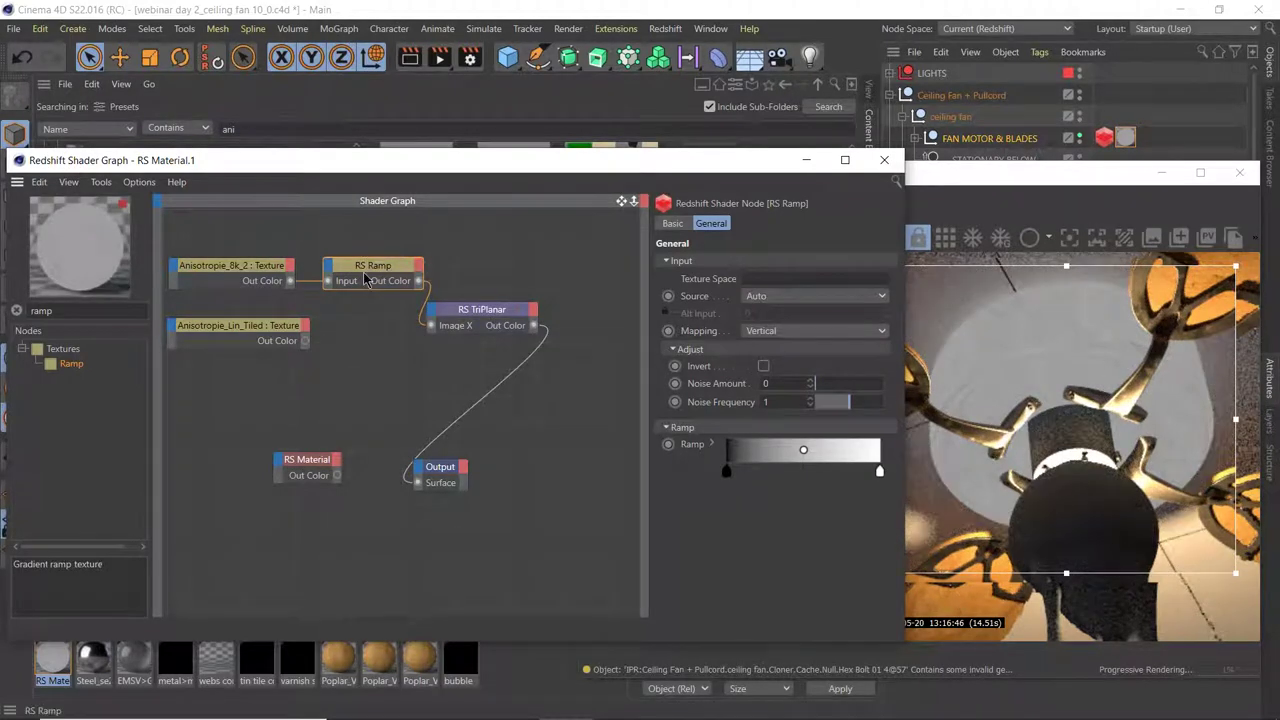
drag(727, 477, 775, 475)
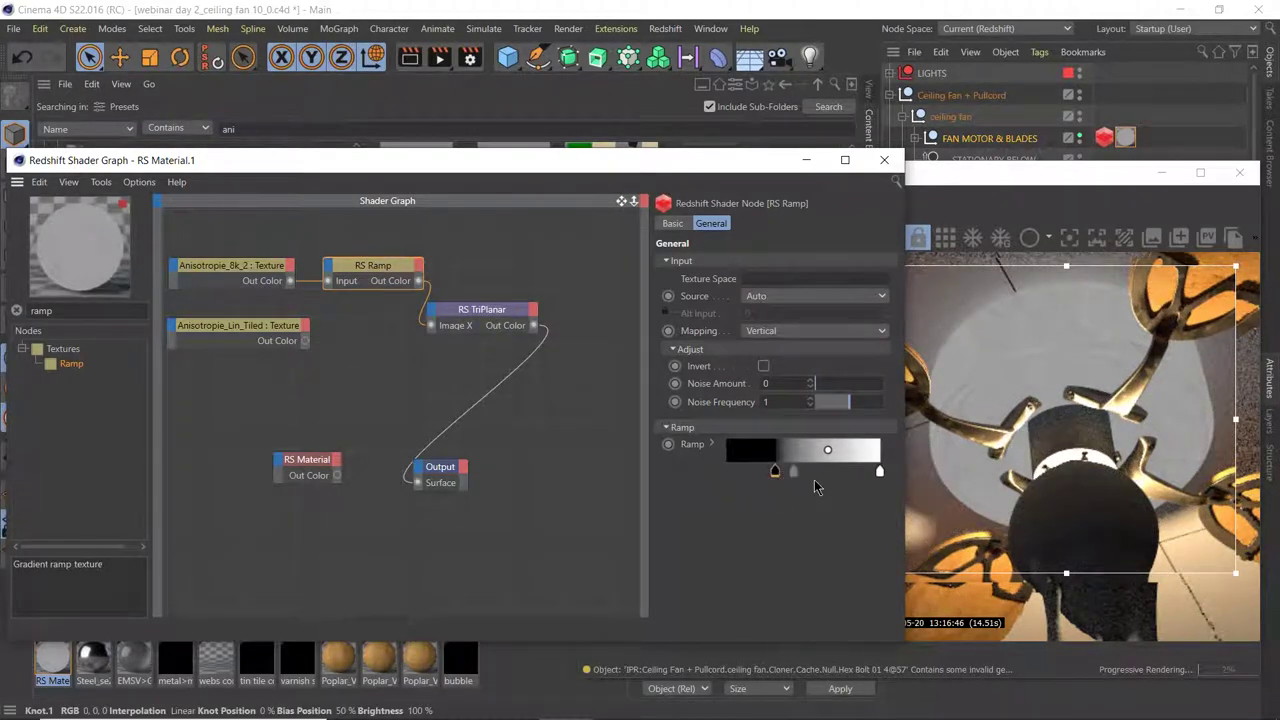
drag(880, 472, 822, 476)
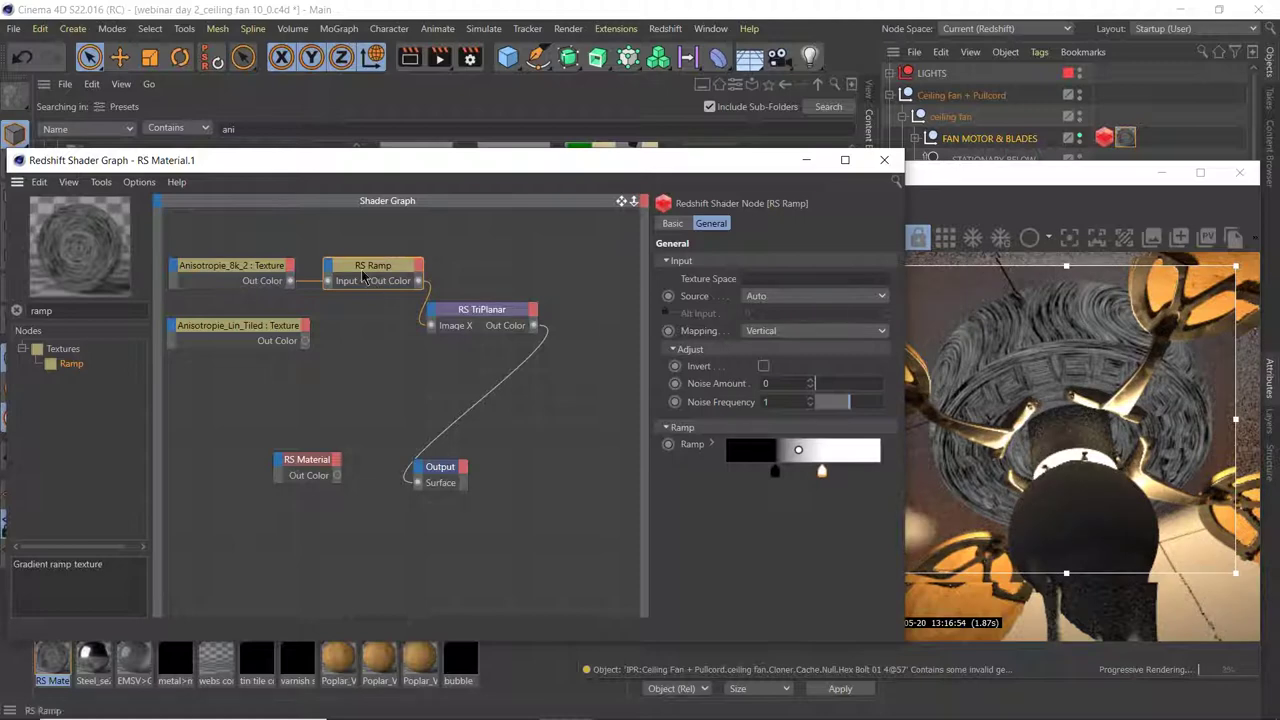
- Duplicate the ramp and feed Anisotropie_Lin_Tiled into the copy
click(487, 318)
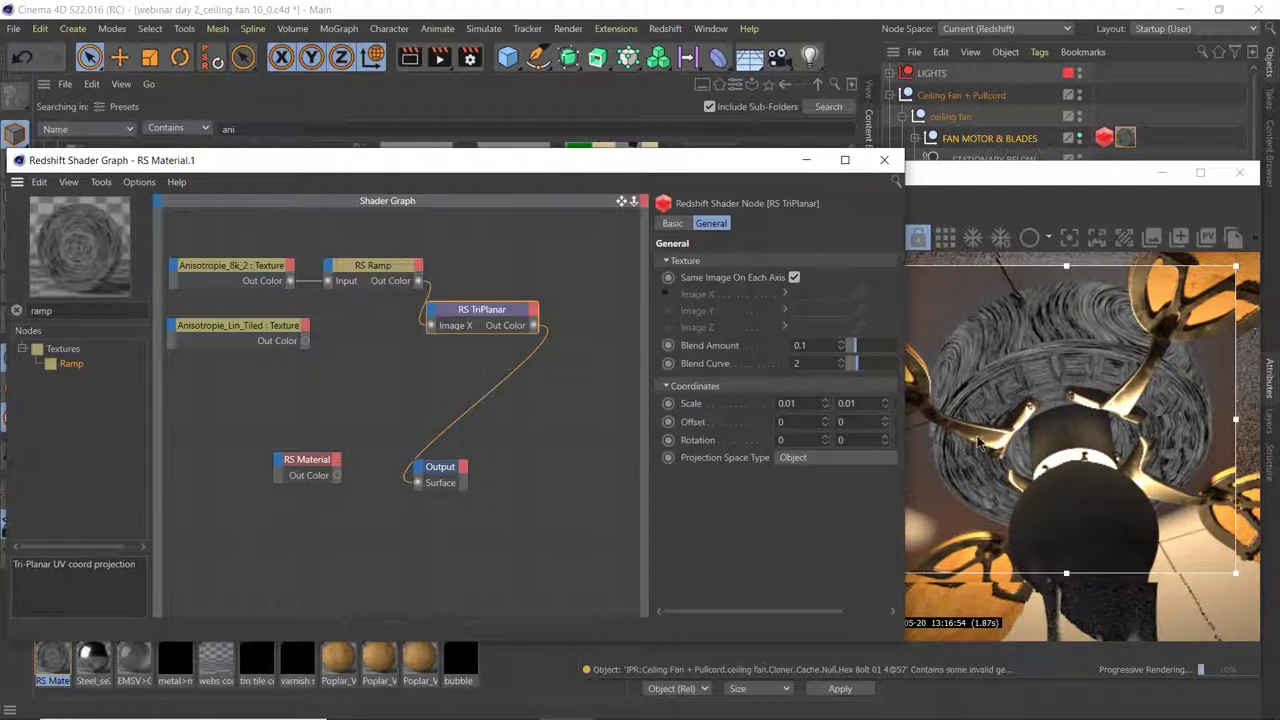
drag(311, 343, 431, 322)
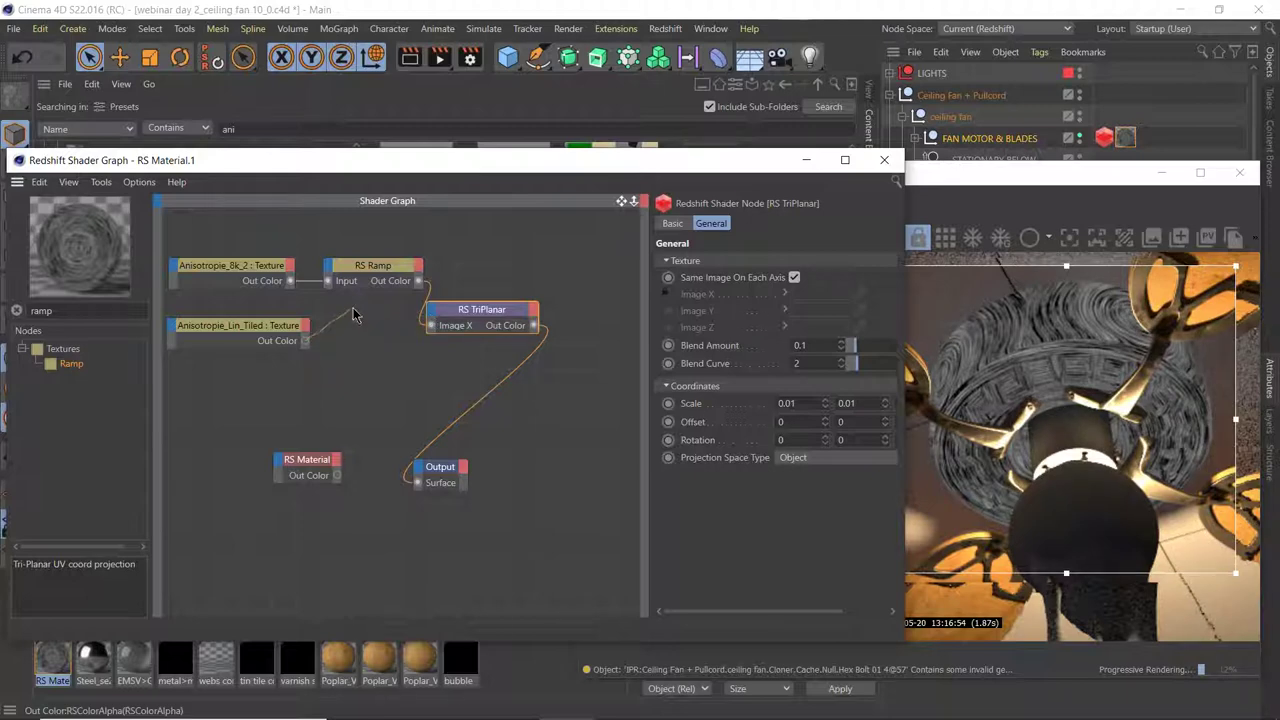
drag(385, 272, 395, 357)
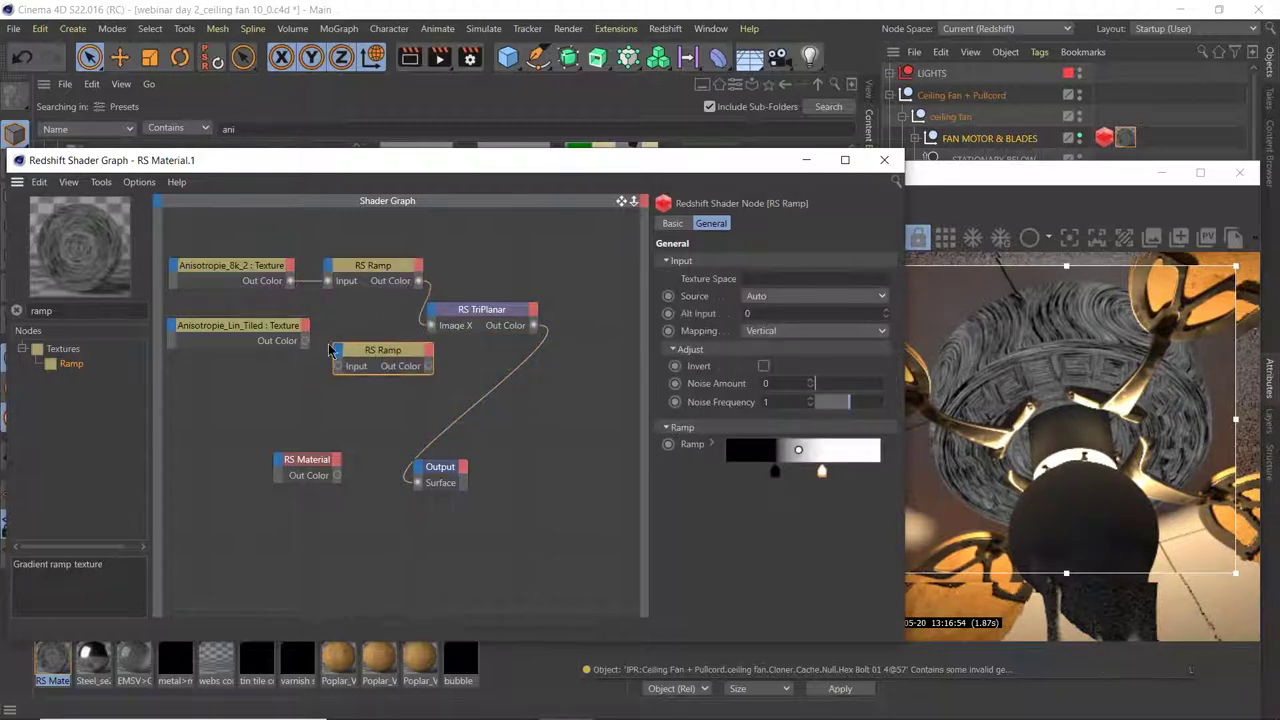
drag(305, 340, 435, 314)
- Connect the lower ramp to TriPlanar's Image Z and the upper ramp to its Image X and Y inputs
mouse_move(470, 334)
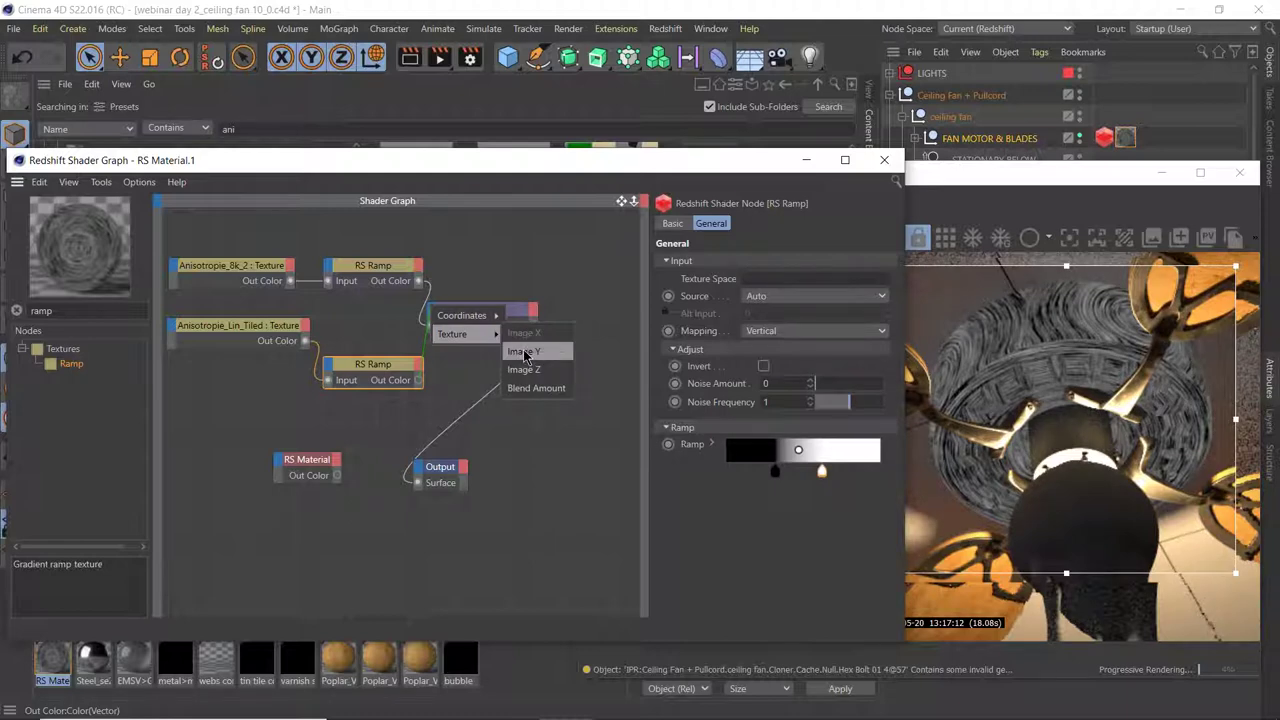
click(525, 369)
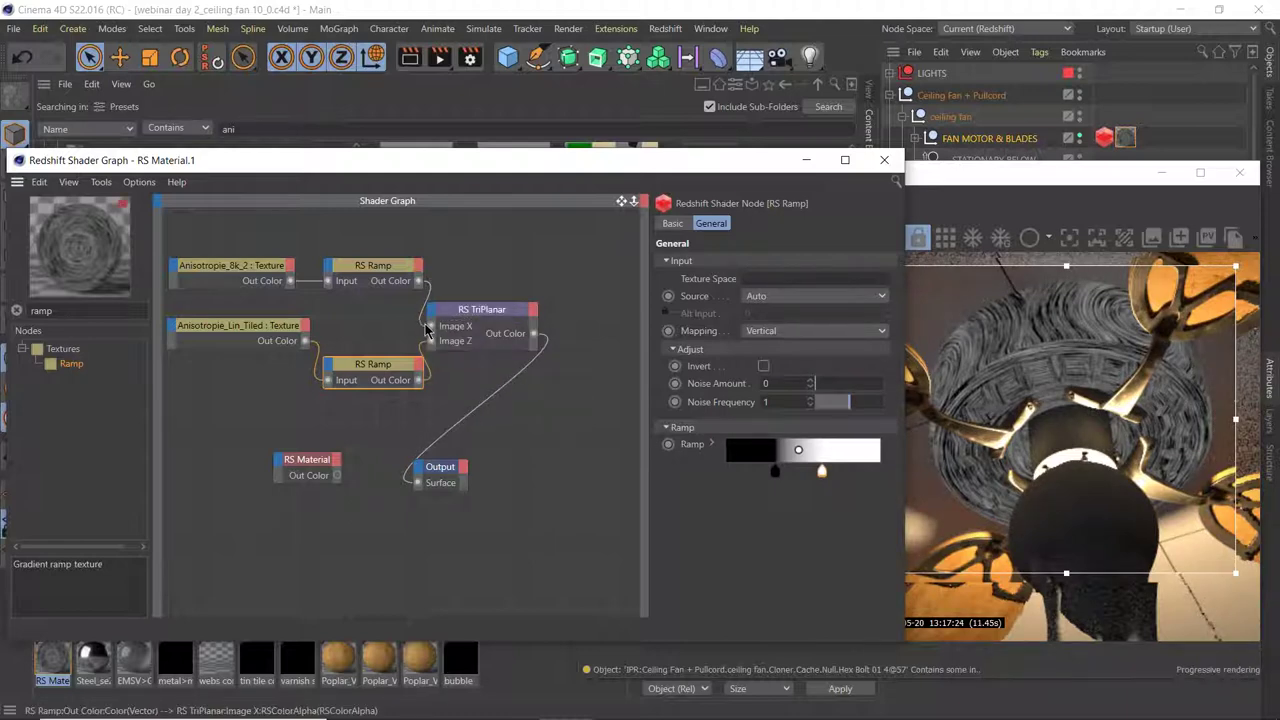
drag(424, 328, 380, 340)
drag(418, 380, 430, 314)
mouse_move(460, 338)
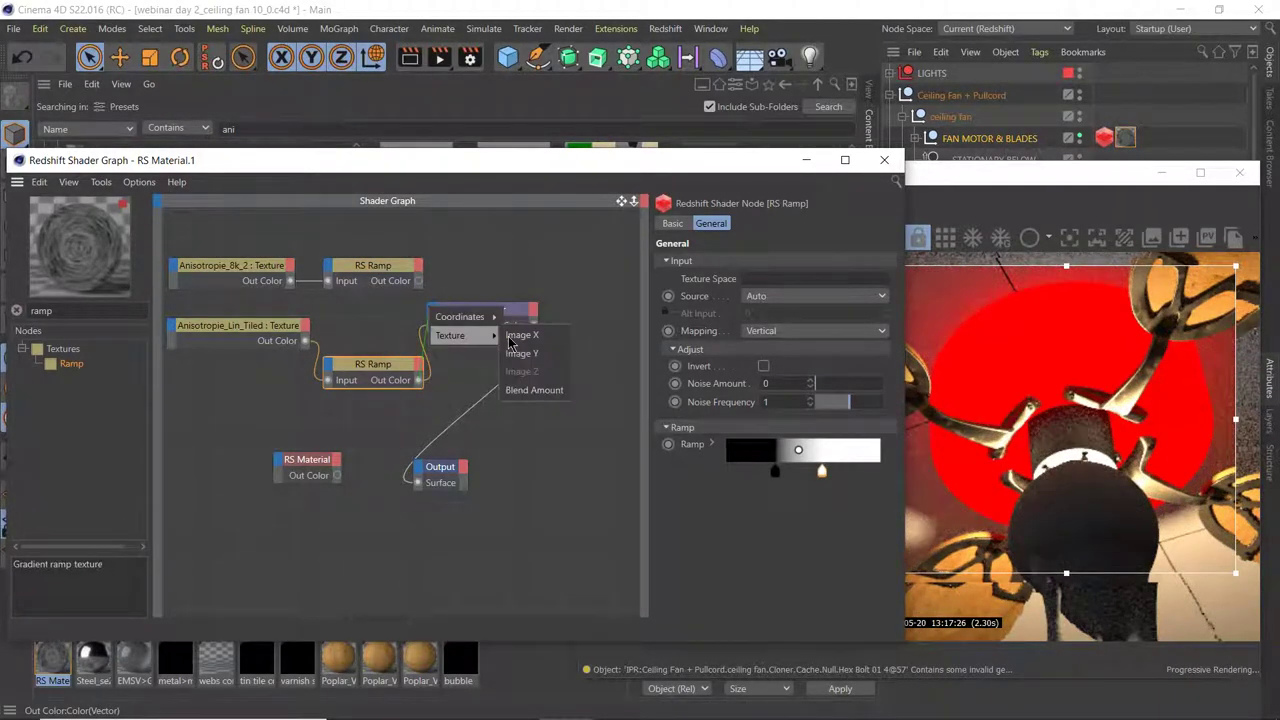
click(544, 341)
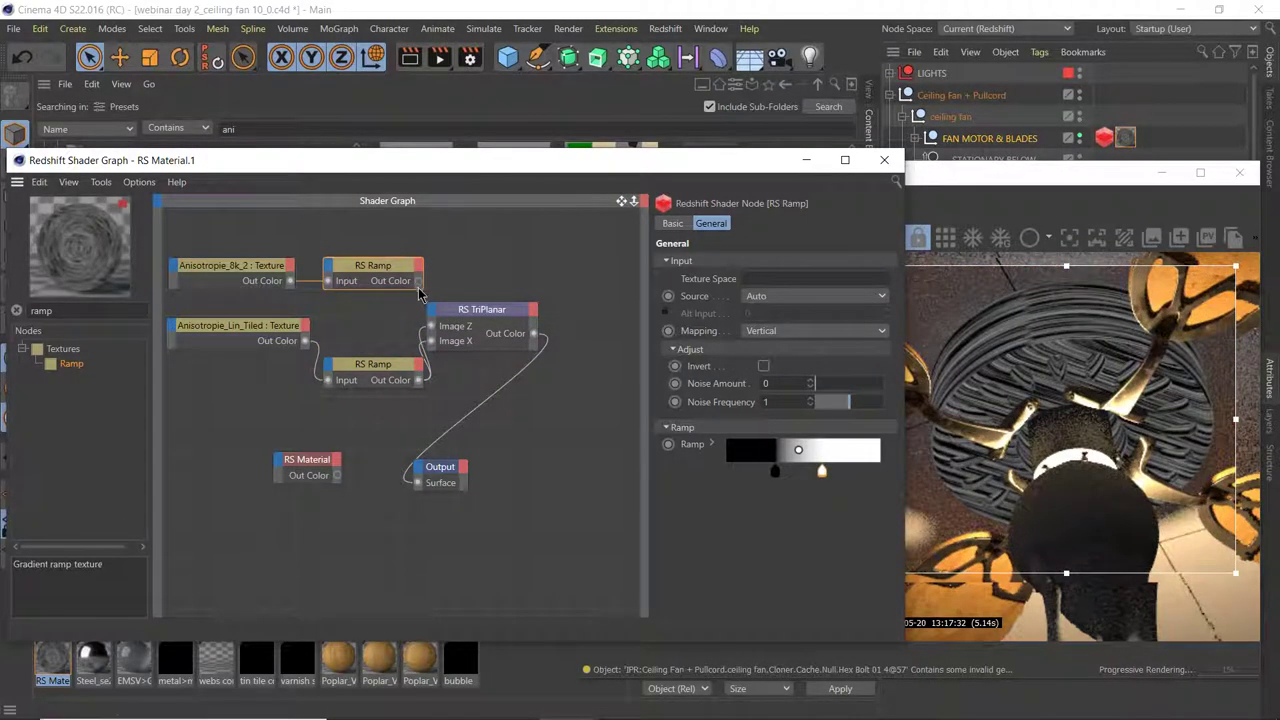
drag(421, 288, 434, 318)
mouse_move(455, 339)
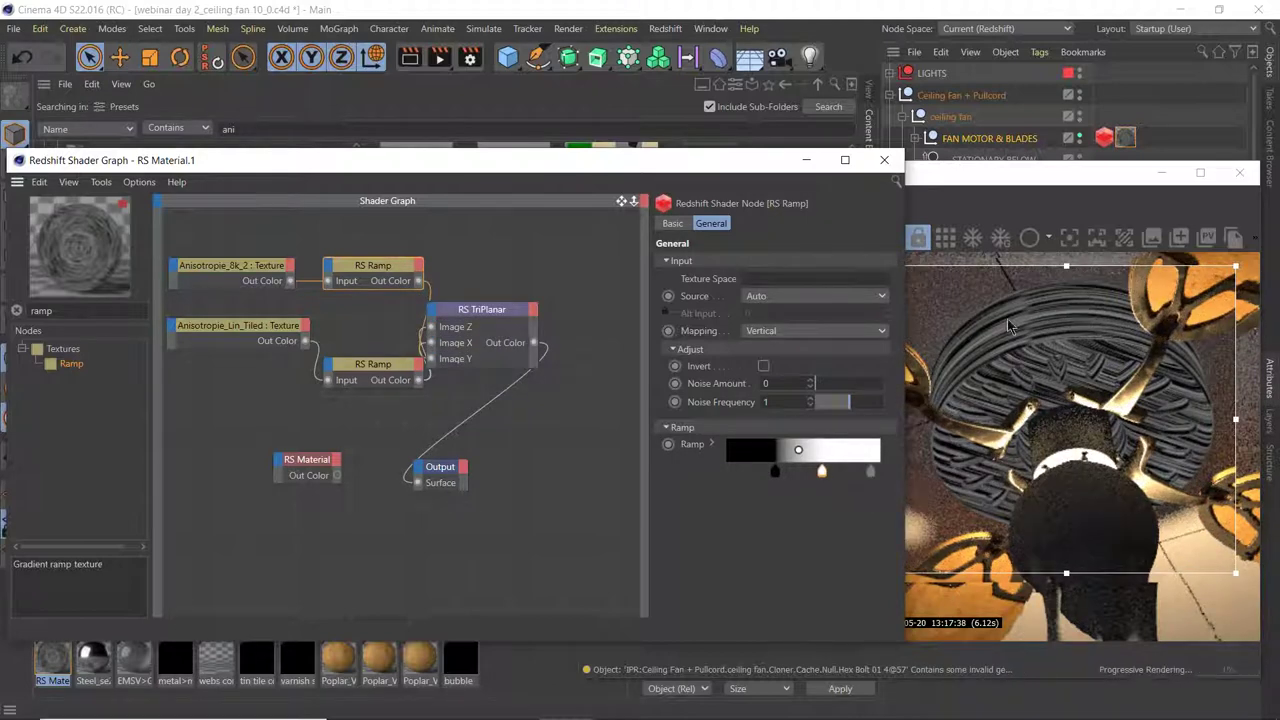
click(988, 184)
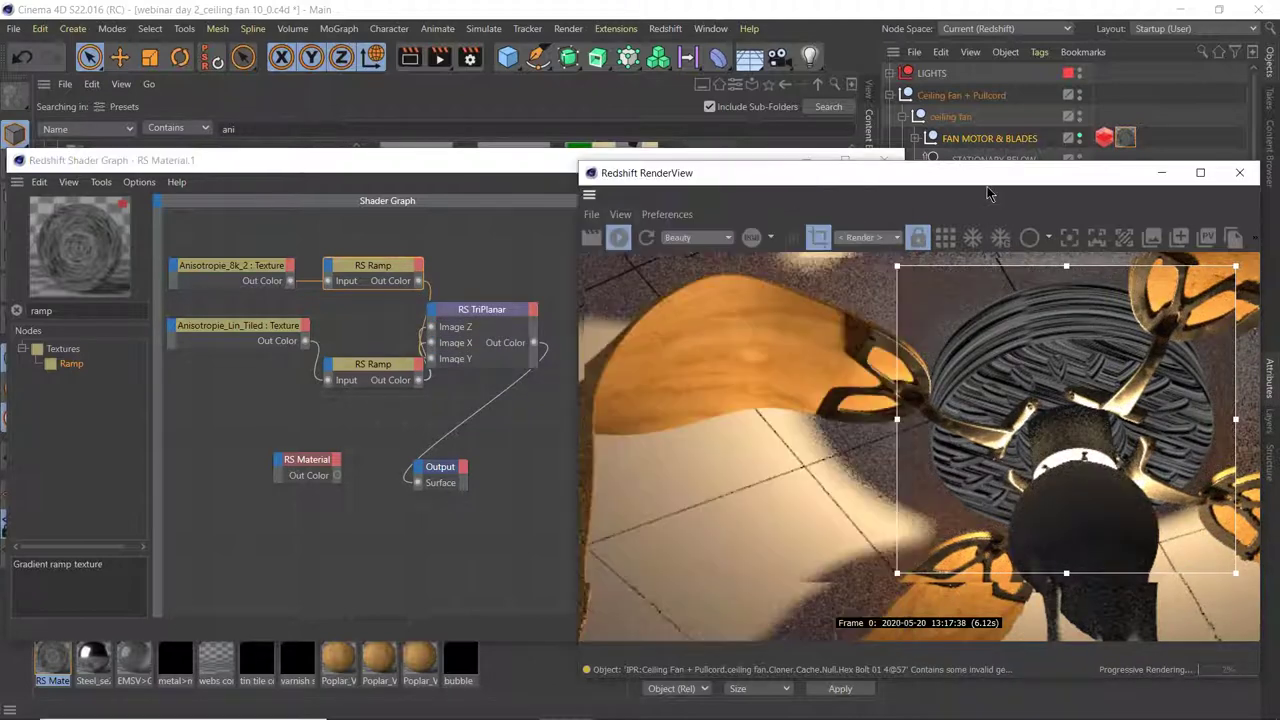
- Turn off Same Image On Each Axis on RS TriPlanar, set Blend Amount to 1, and tidy the nodes
click(487, 316)
click(487, 316)
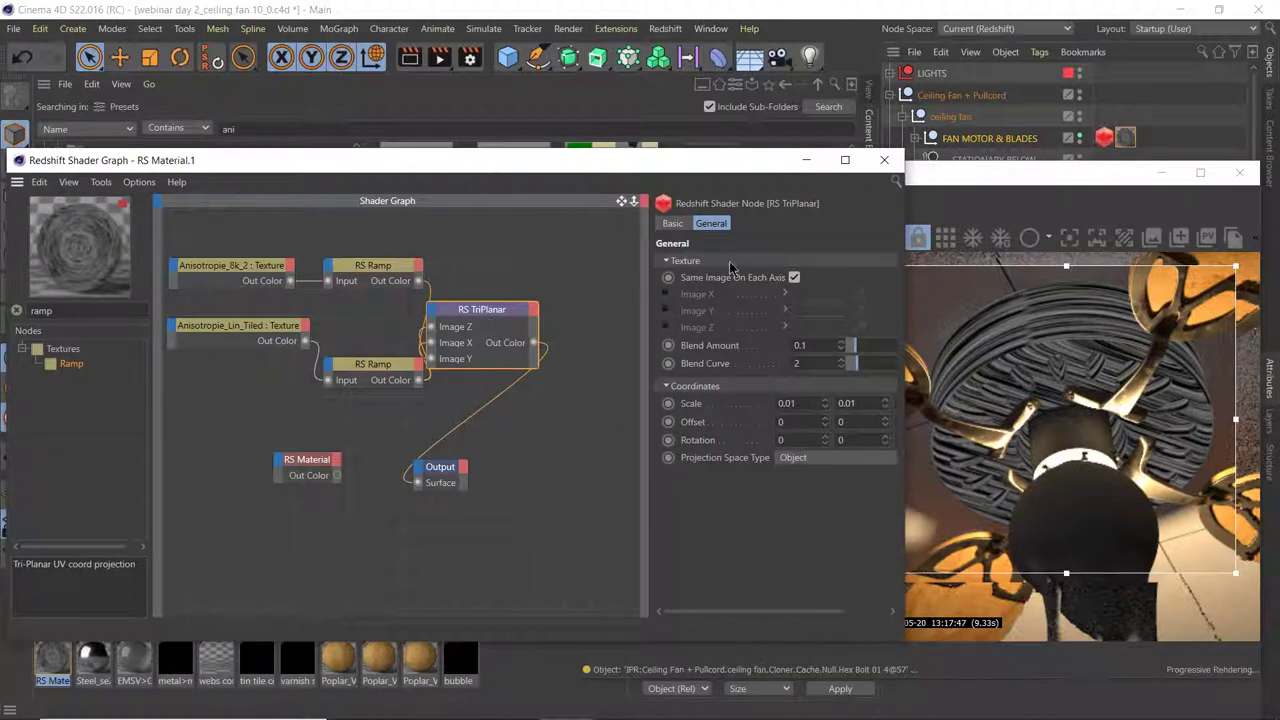
click(795, 279)
click(795, 279)
click(795, 279)
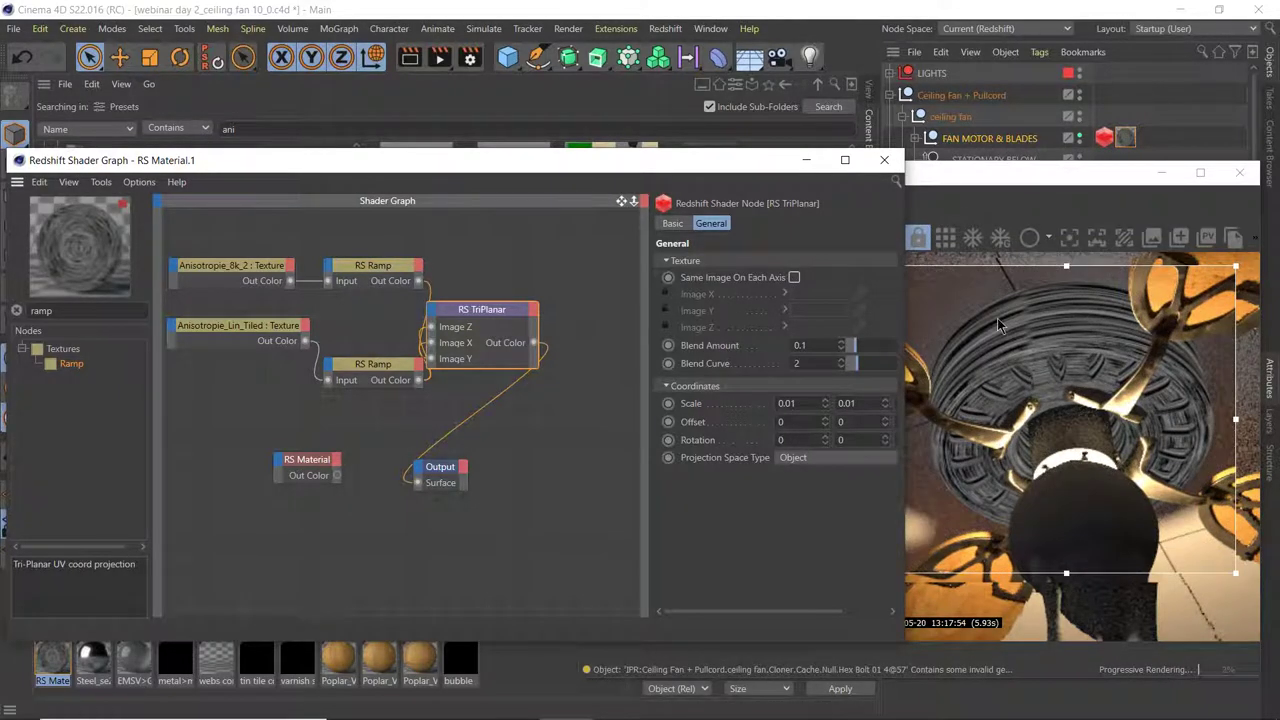
drag(490, 318, 512, 306)
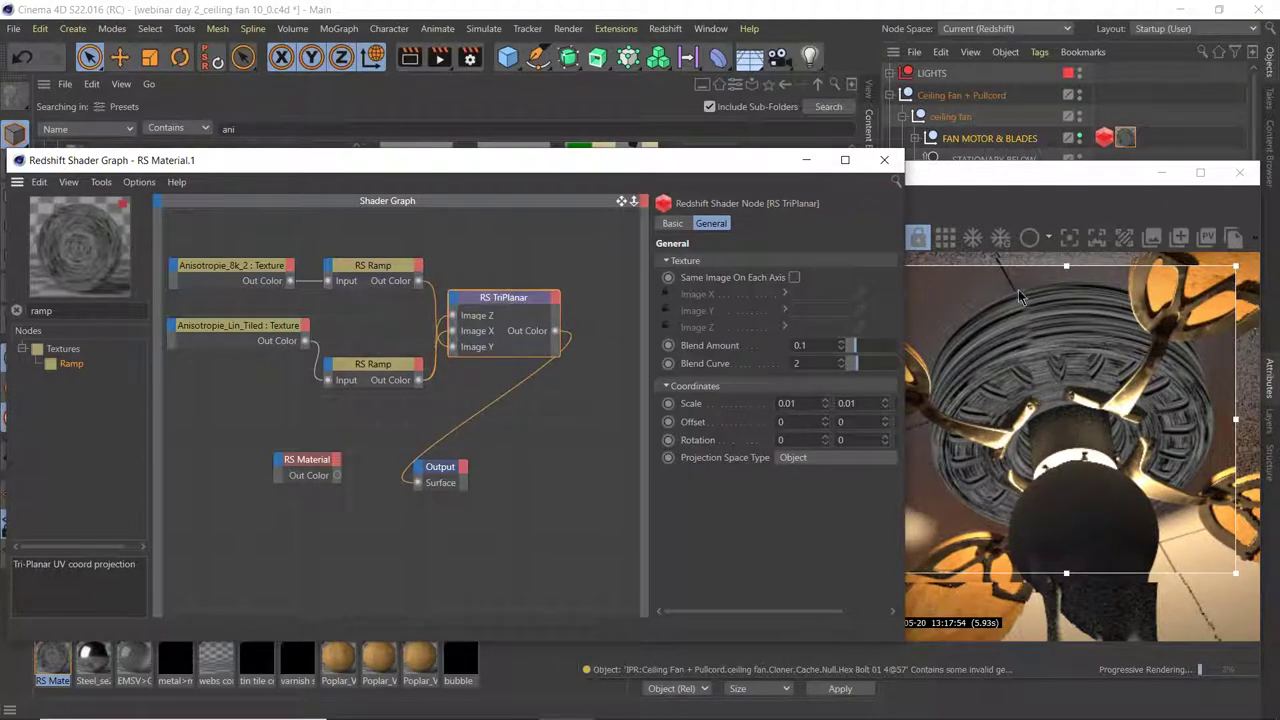
drag(868, 346, 897, 346)
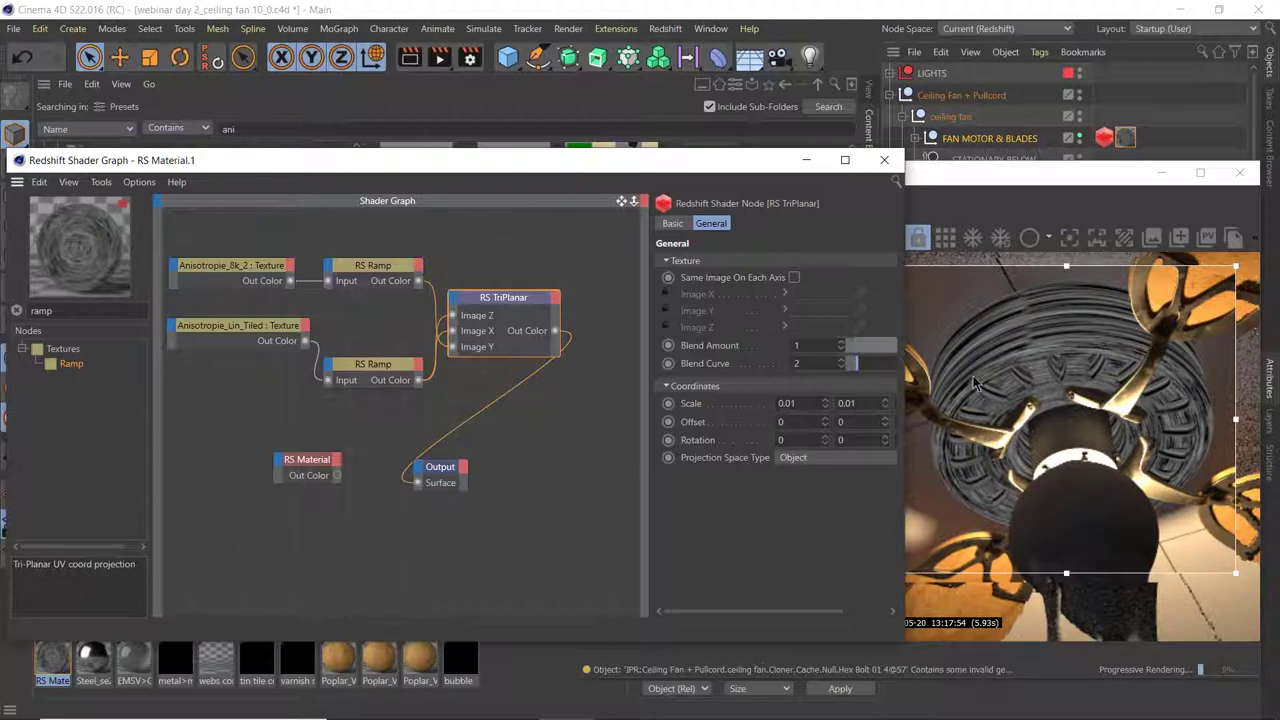
click(746, 346)
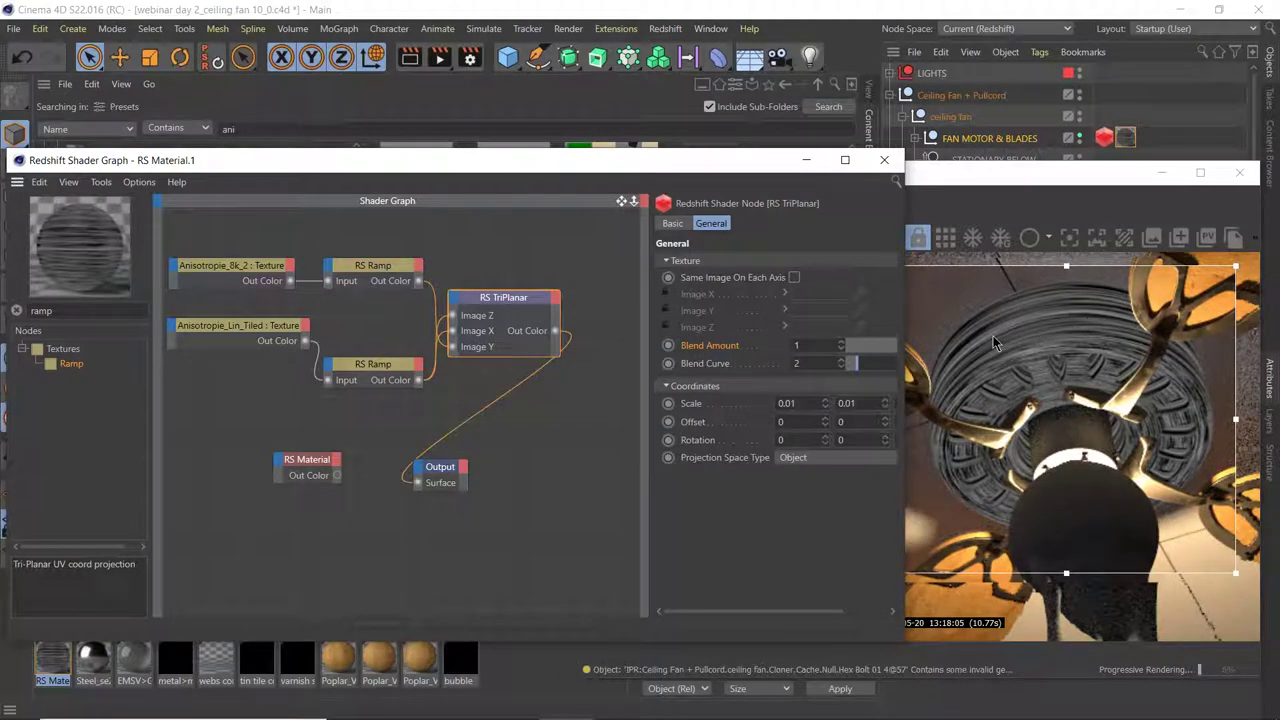
drag(440, 473, 547, 453)
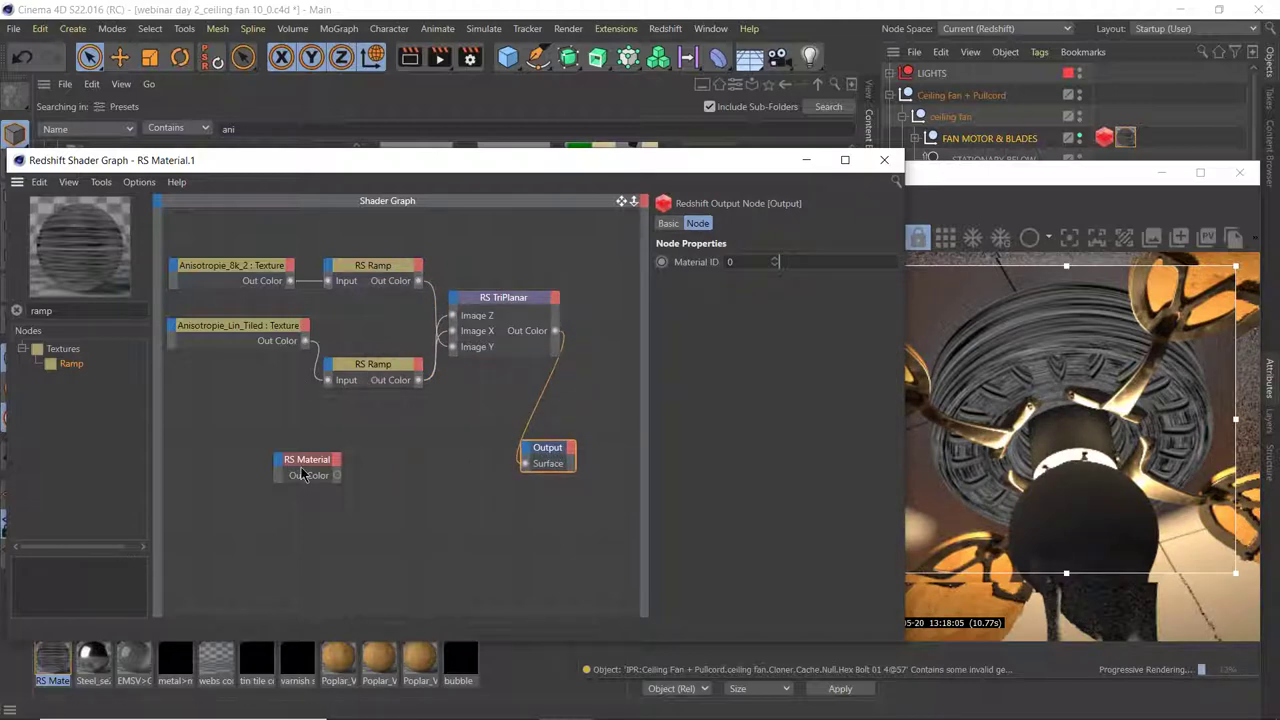
- Wire the RS Material's Out Color to the Output surface and shift both ramp nodes left
drag(316, 470, 525, 463)
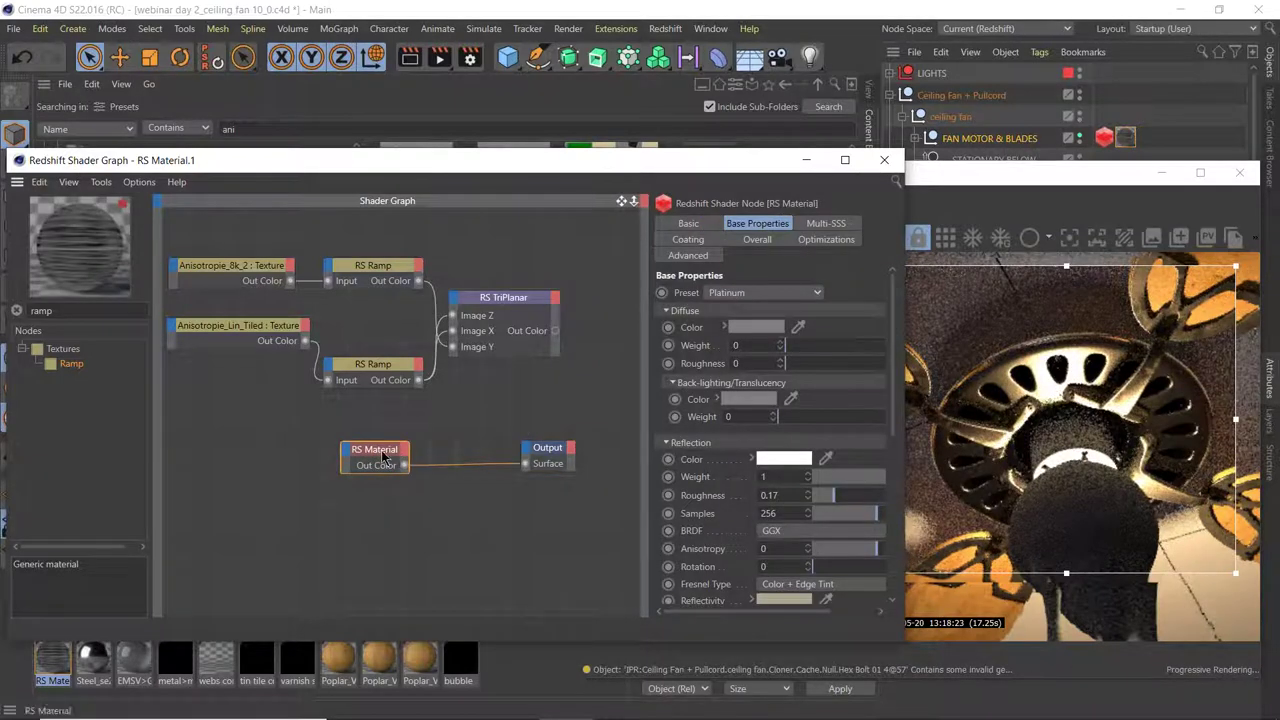
drag(241, 247, 498, 407)
drag(530, 303, 437, 287)
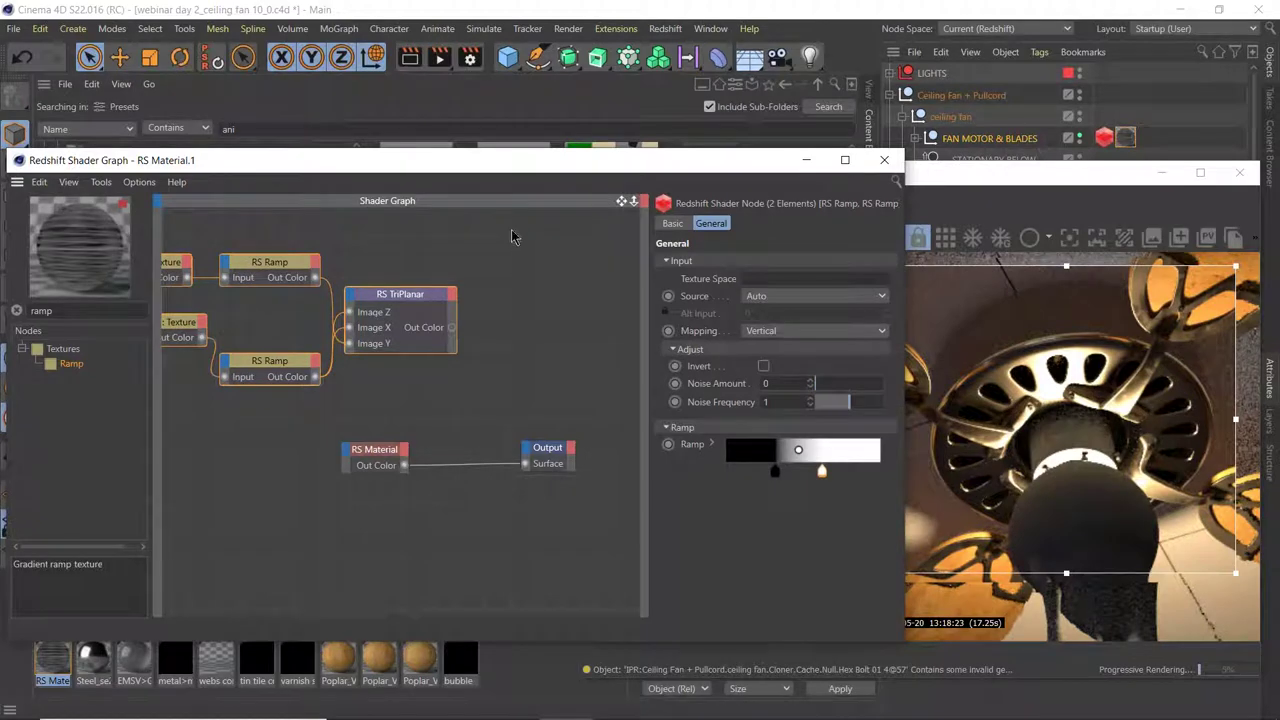
drag(466, 172, 513, 146)
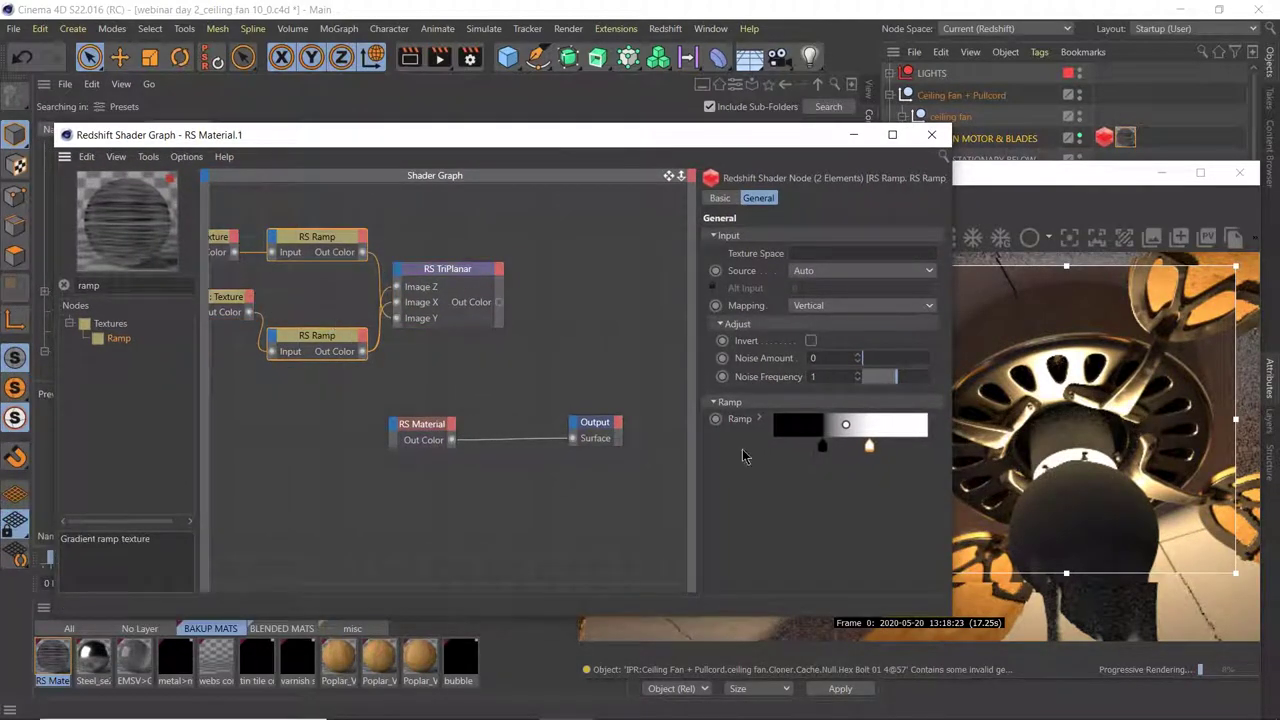
- Reset the Ramp gradient to its default black-to-white, dropping the contrast tweak
right_click(737, 418)
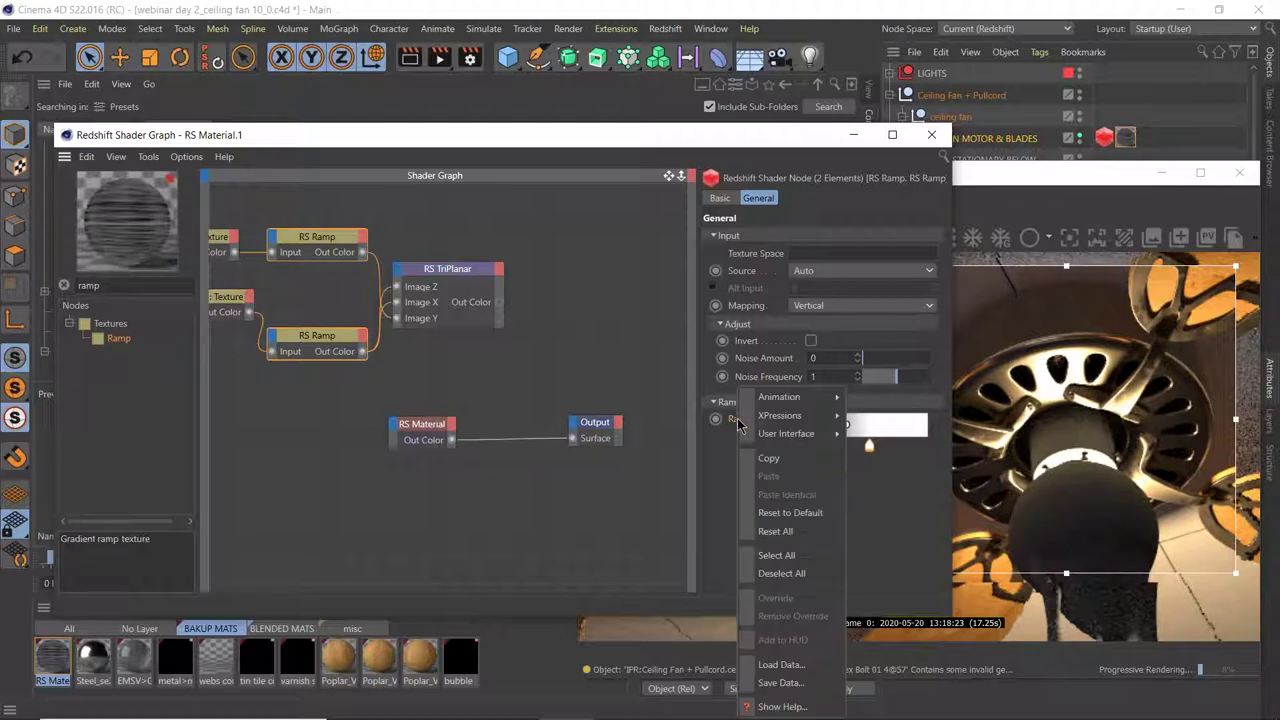
click(788, 514)
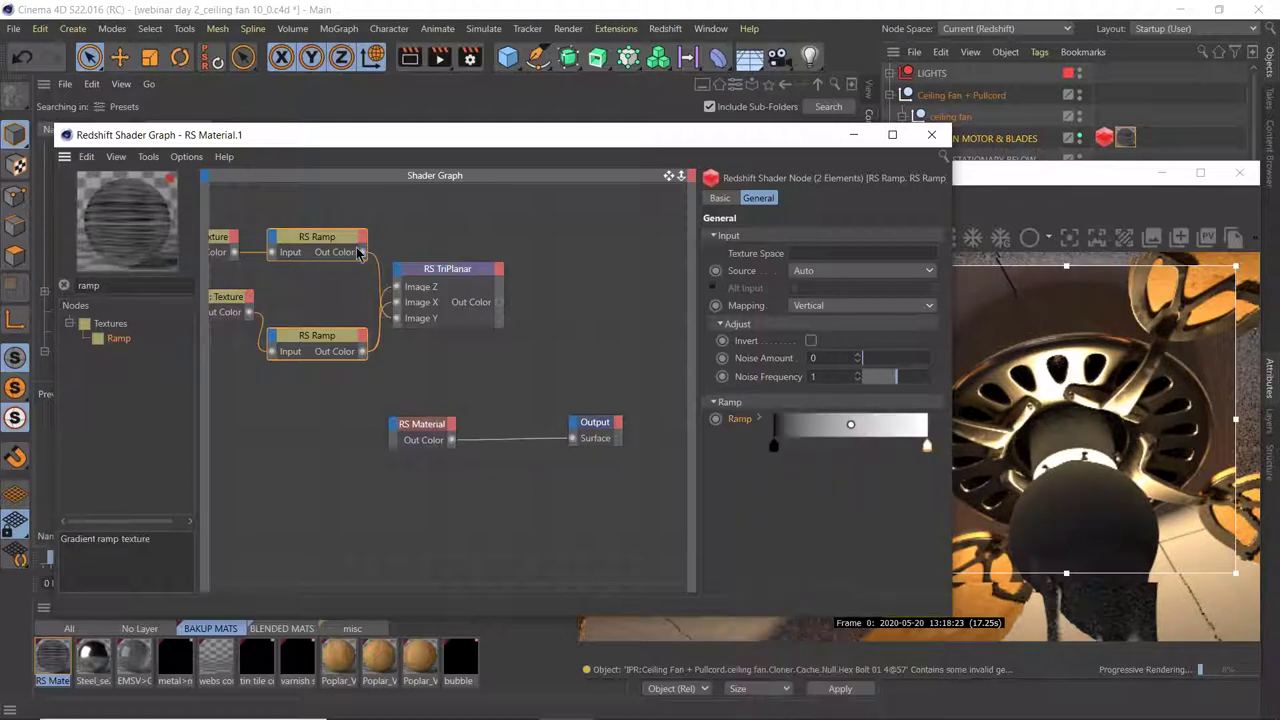
right_click(736, 420)
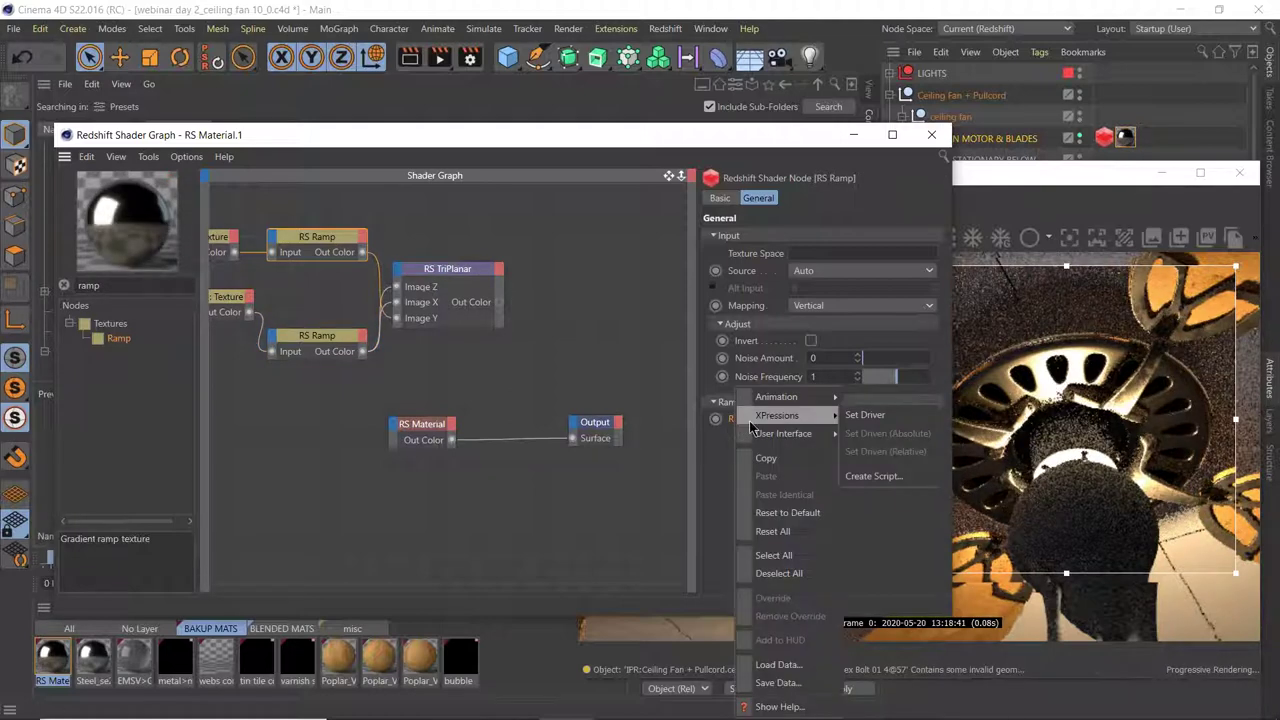
mouse_move(762, 437)
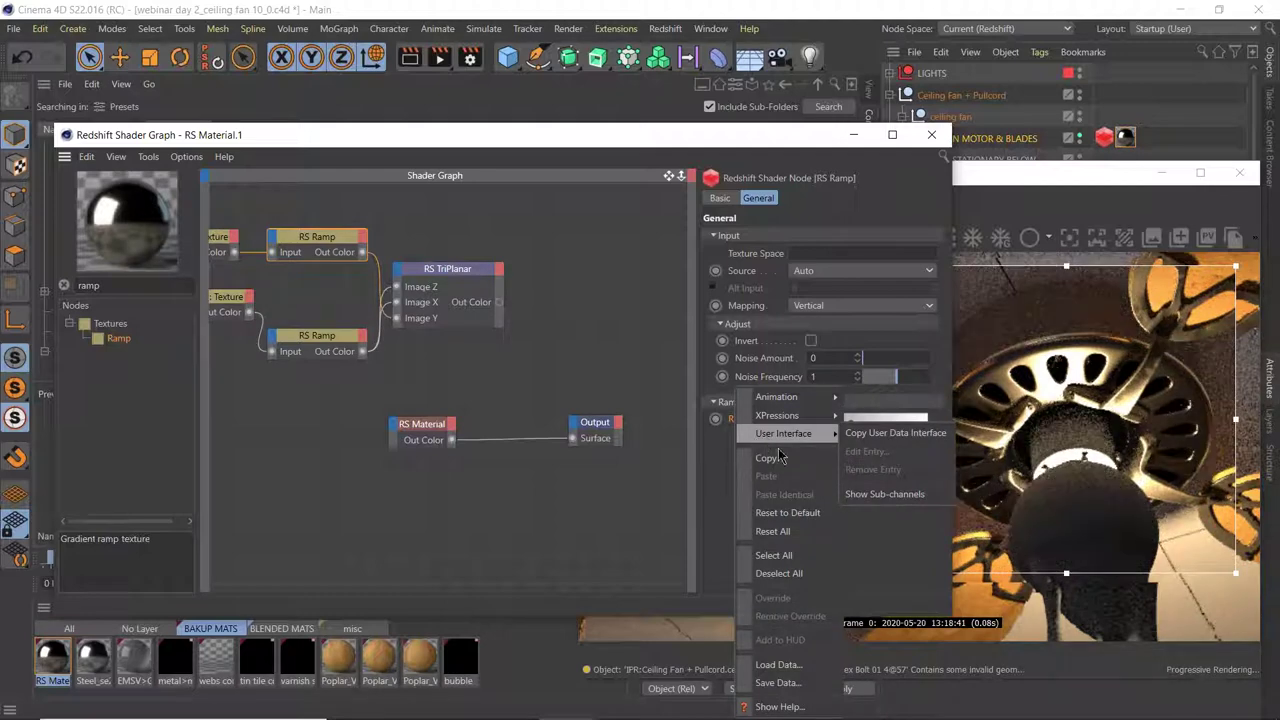
click(773, 515)
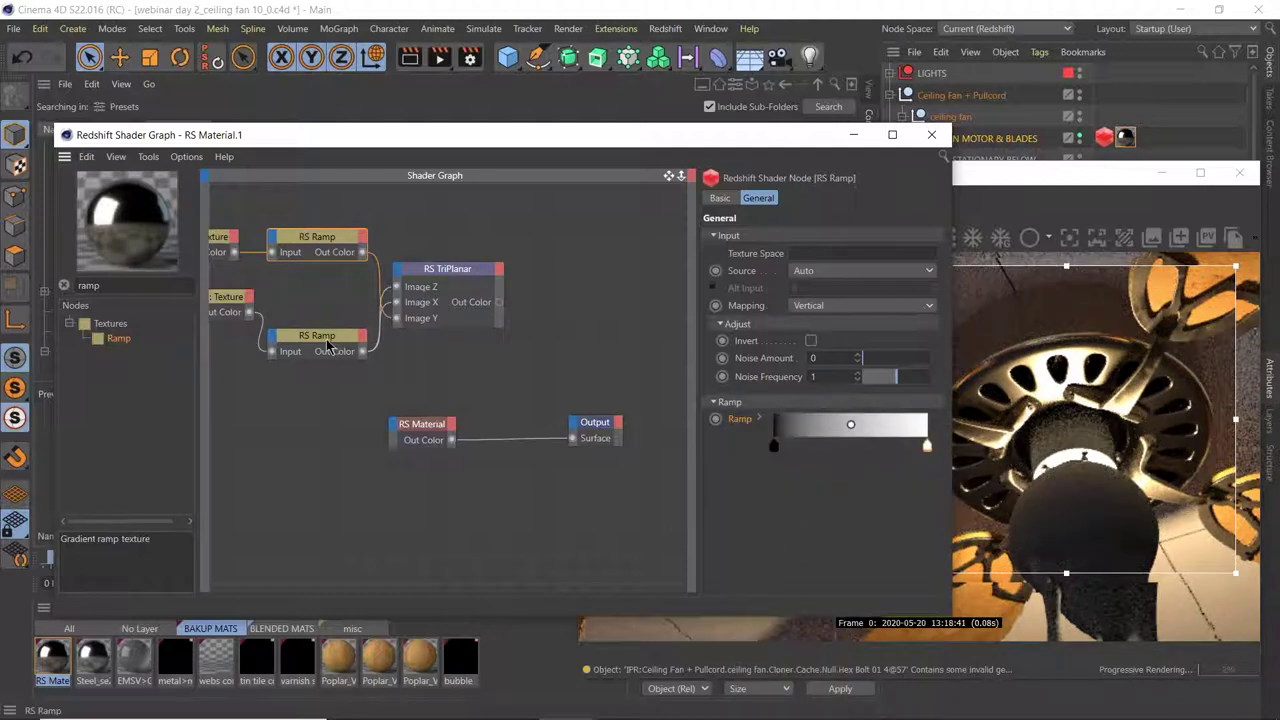
- Drag TriPlanar toward the RS Material without connecting it, then display the RS Material's Base Properties
drag(797, 140, 623, 136)
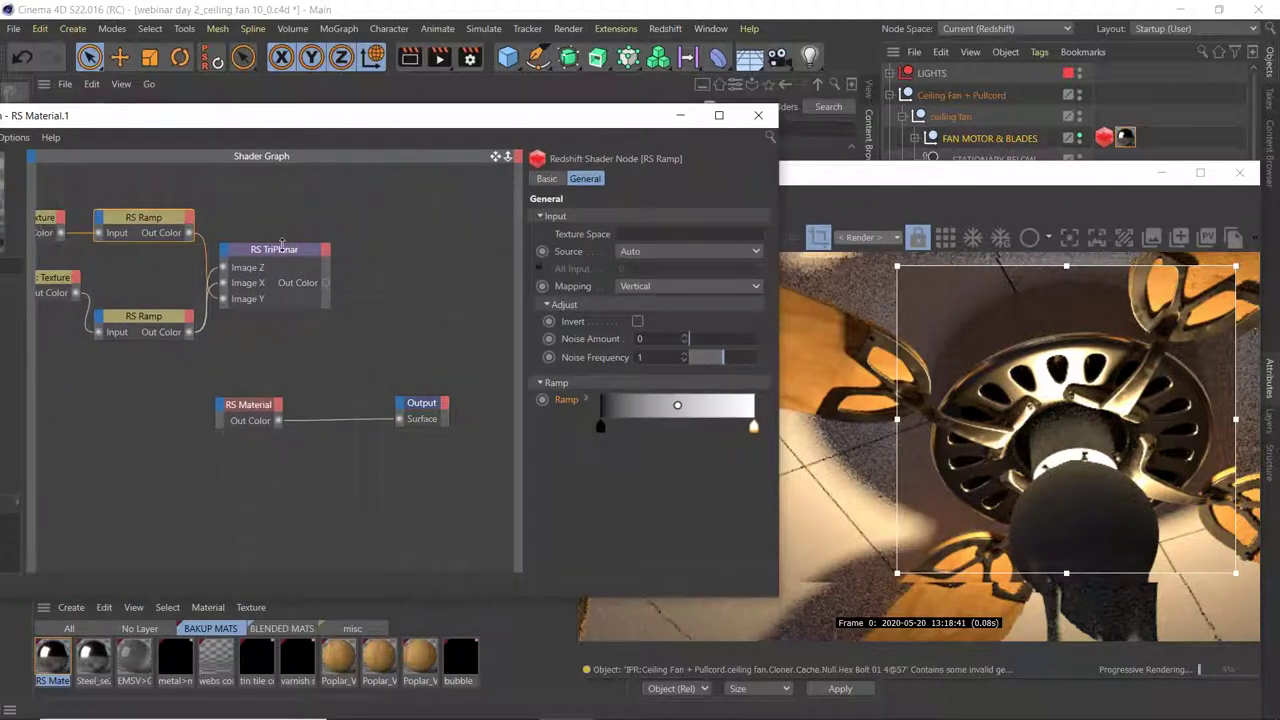
drag(326, 283, 226, 412)
mouse_move(253, 553)
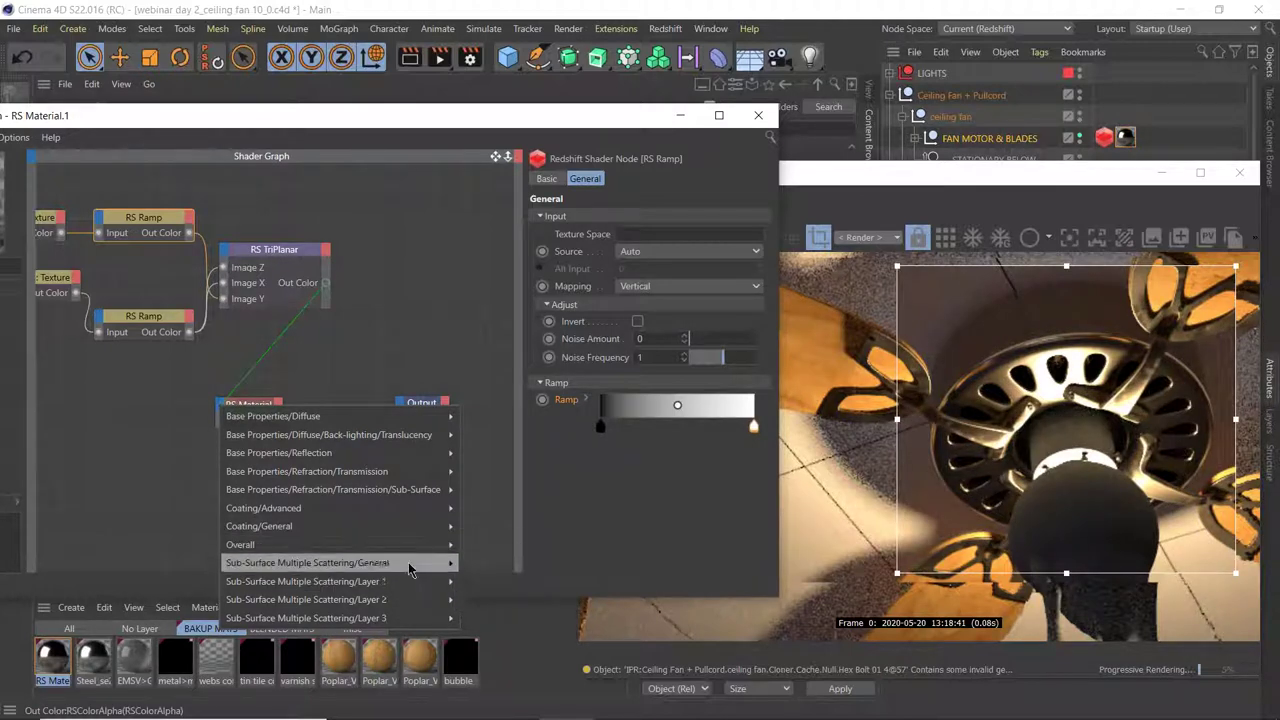
mouse_move(330, 520)
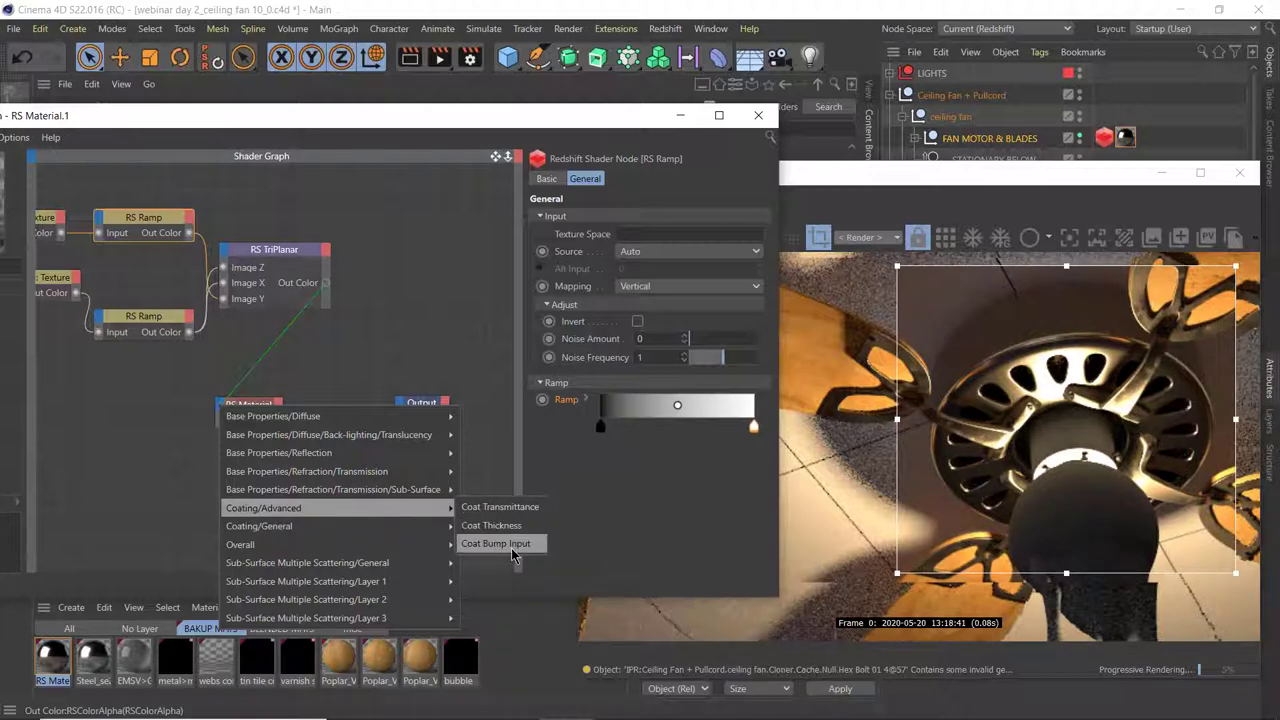
click(608, 516)
click(256, 402)
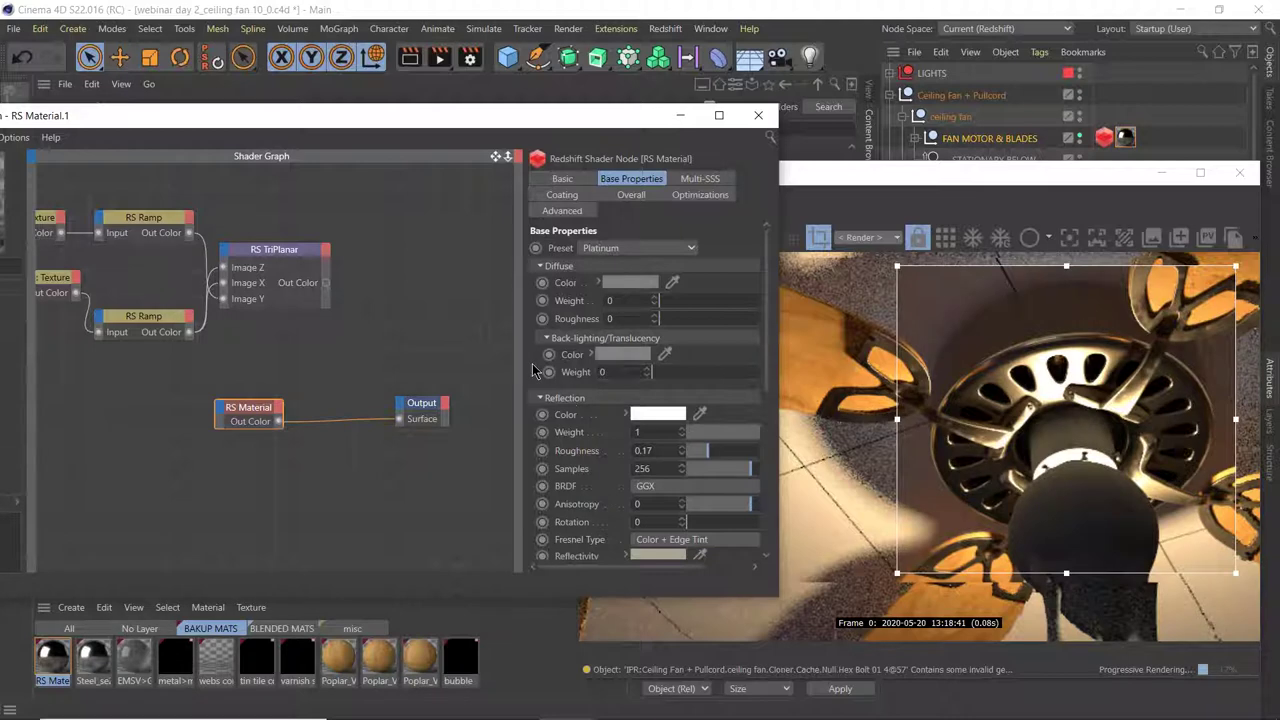
- Browse the Multi-SSS and Coating tabs and test raising the Coating Weight
scroll(766, 300, down, 2)
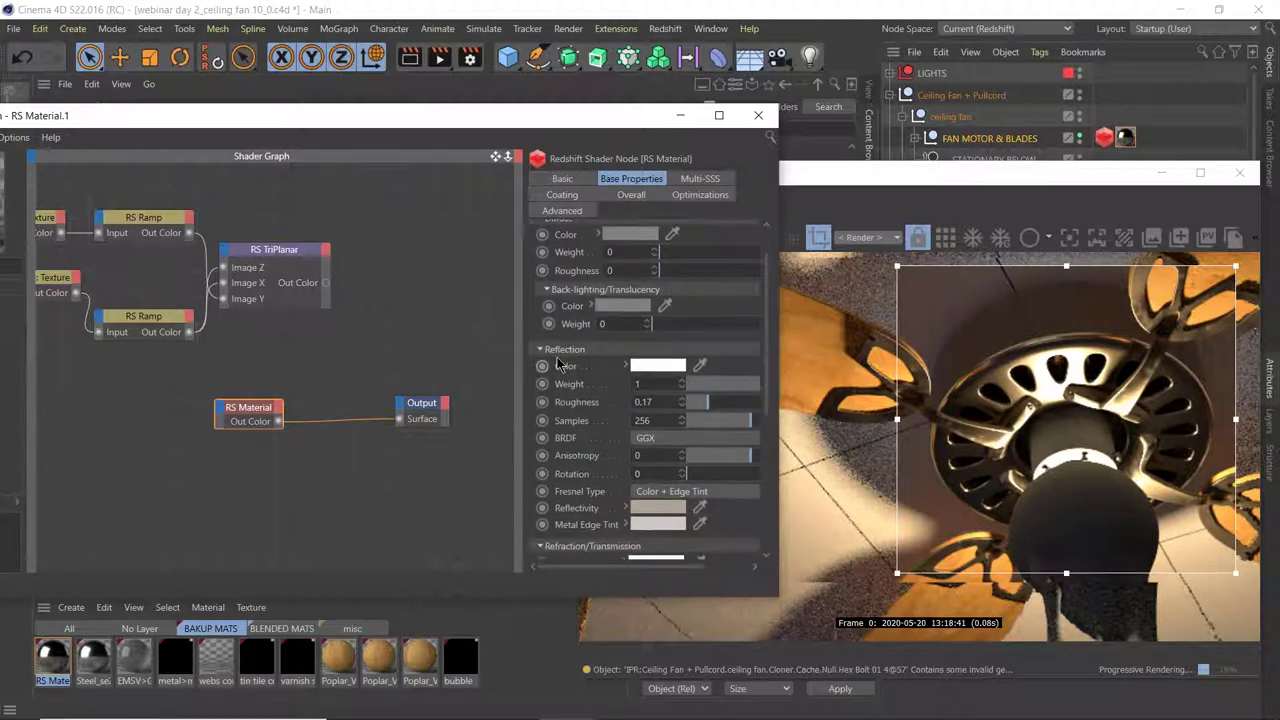
drag(767, 341, 760, 463)
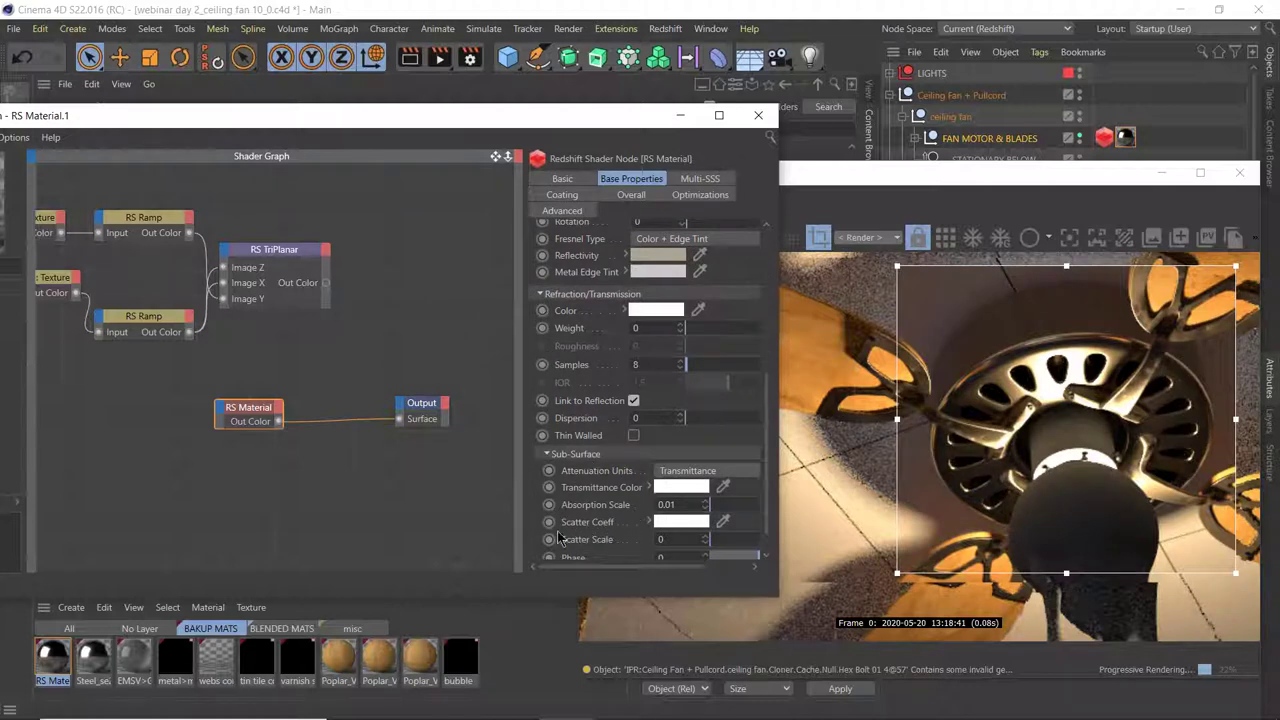
click(698, 178)
click(566, 196)
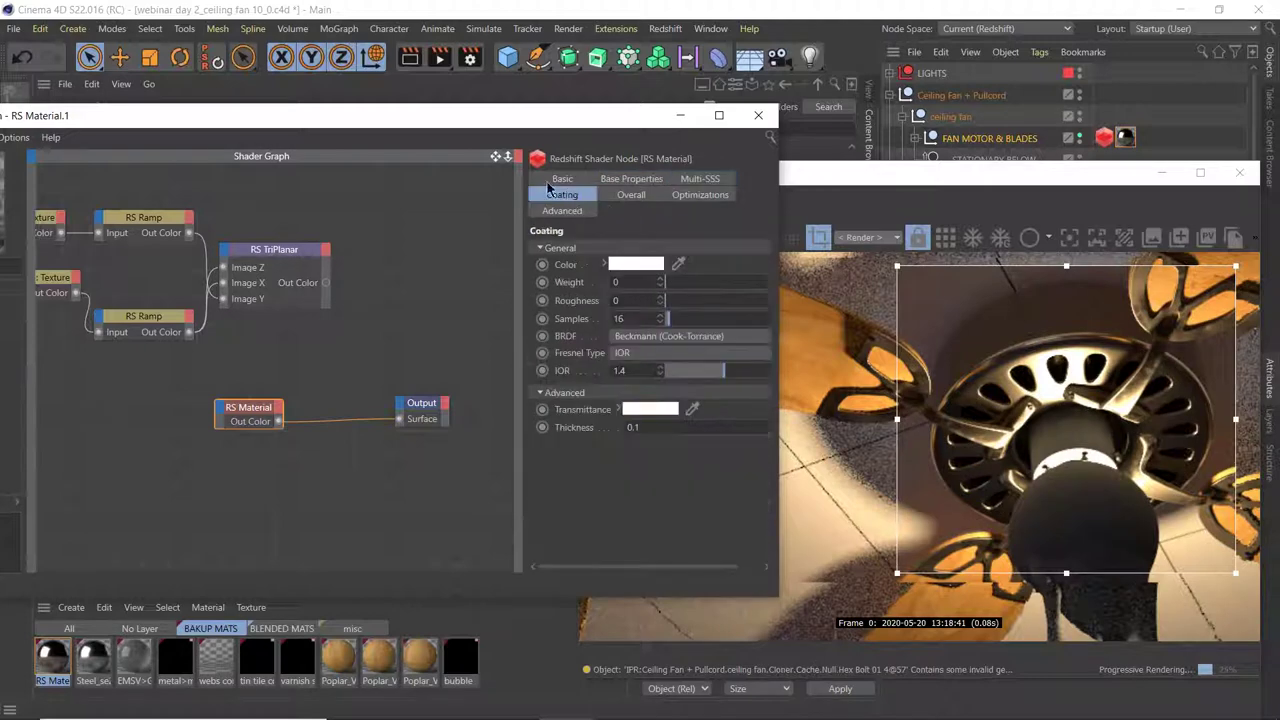
drag(686, 287, 731, 293)
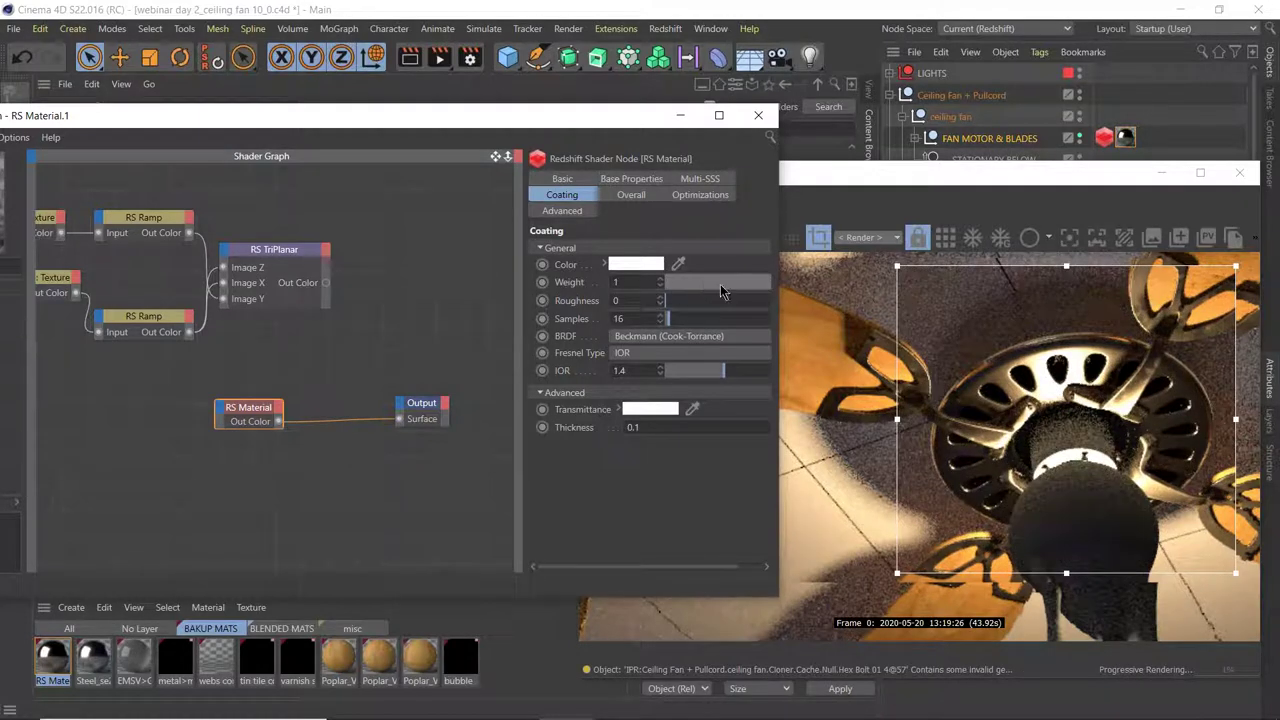
- Lower the Base Properties Reflection Weight to 0.572, leaving Coating Weight at 0
click(652, 178)
drag(700, 436, 685, 434)
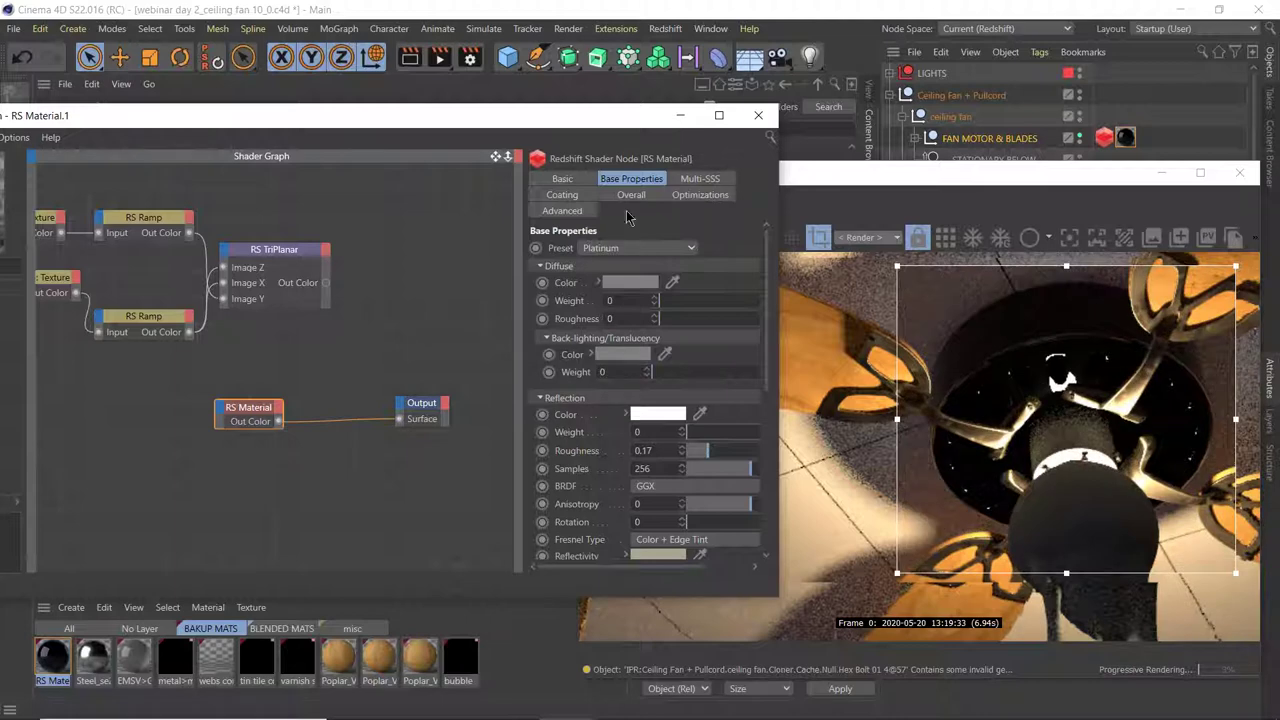
click(578, 197)
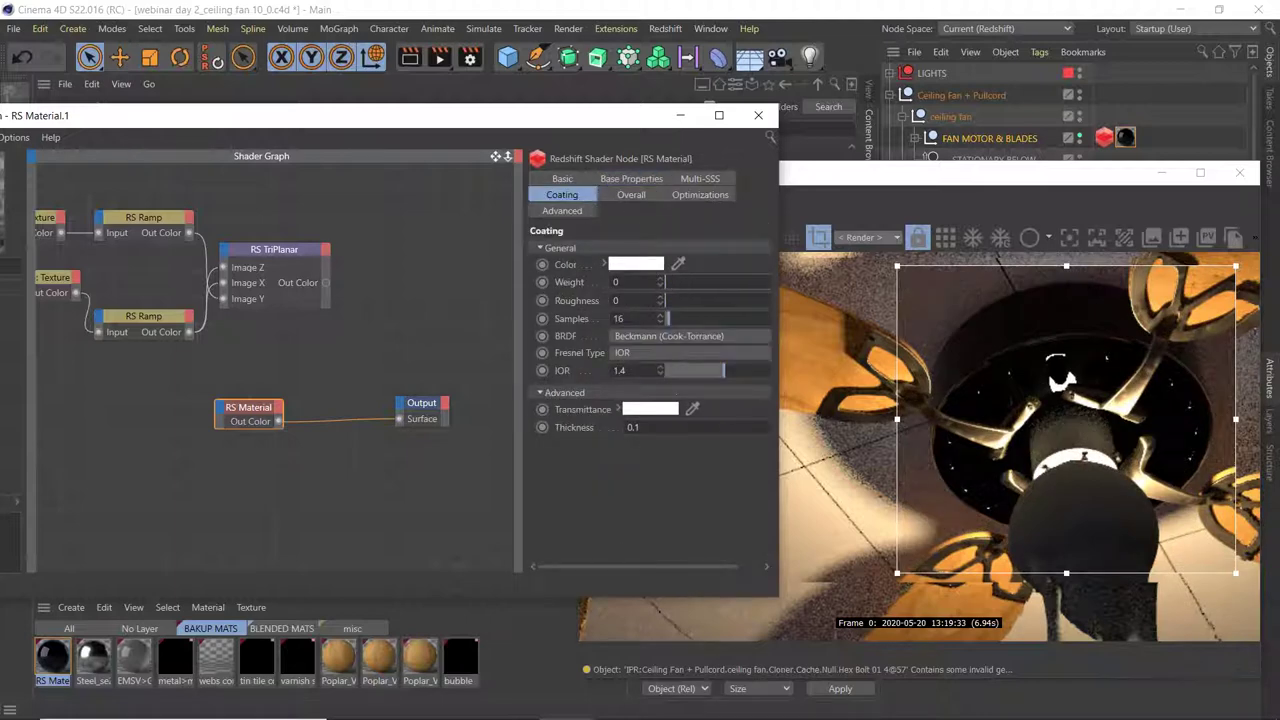
click(631, 180)
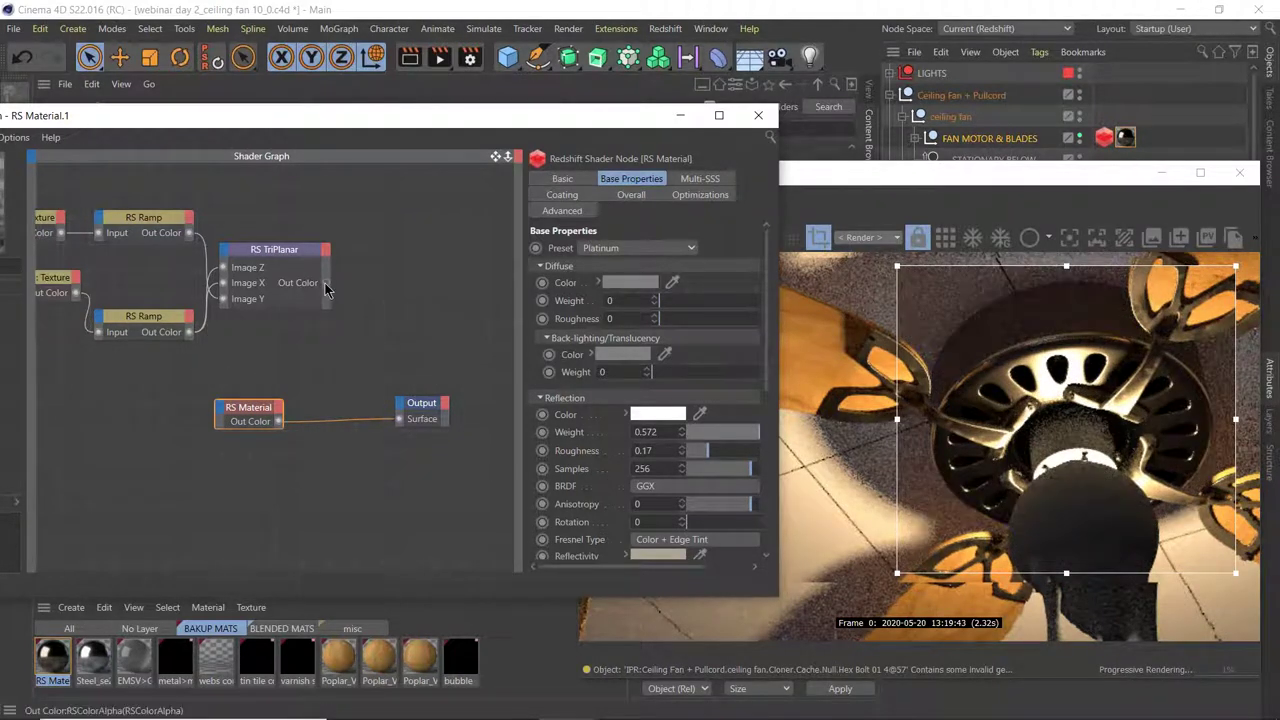
- Feed RS TriPlanar's Out Color into the Platinum RS Material's Bump Input
drag(216, 413, 222, 412)
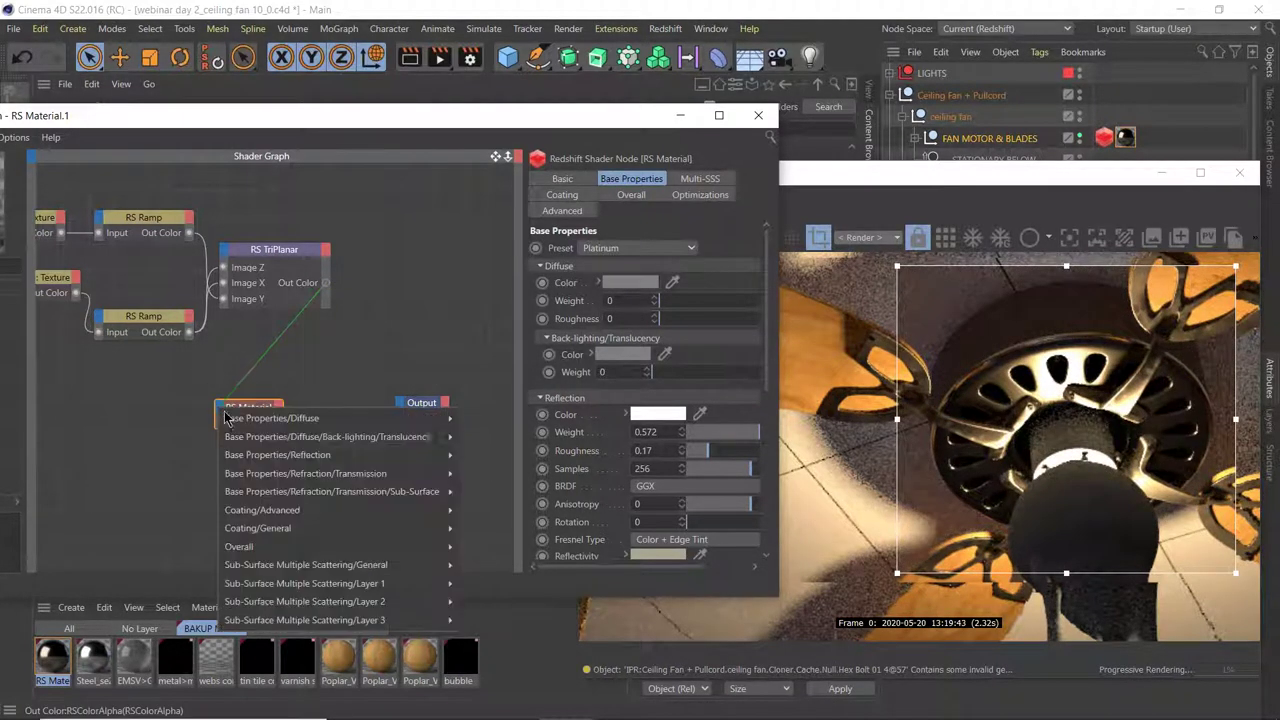
mouse_move(320, 546)
click(486, 601)
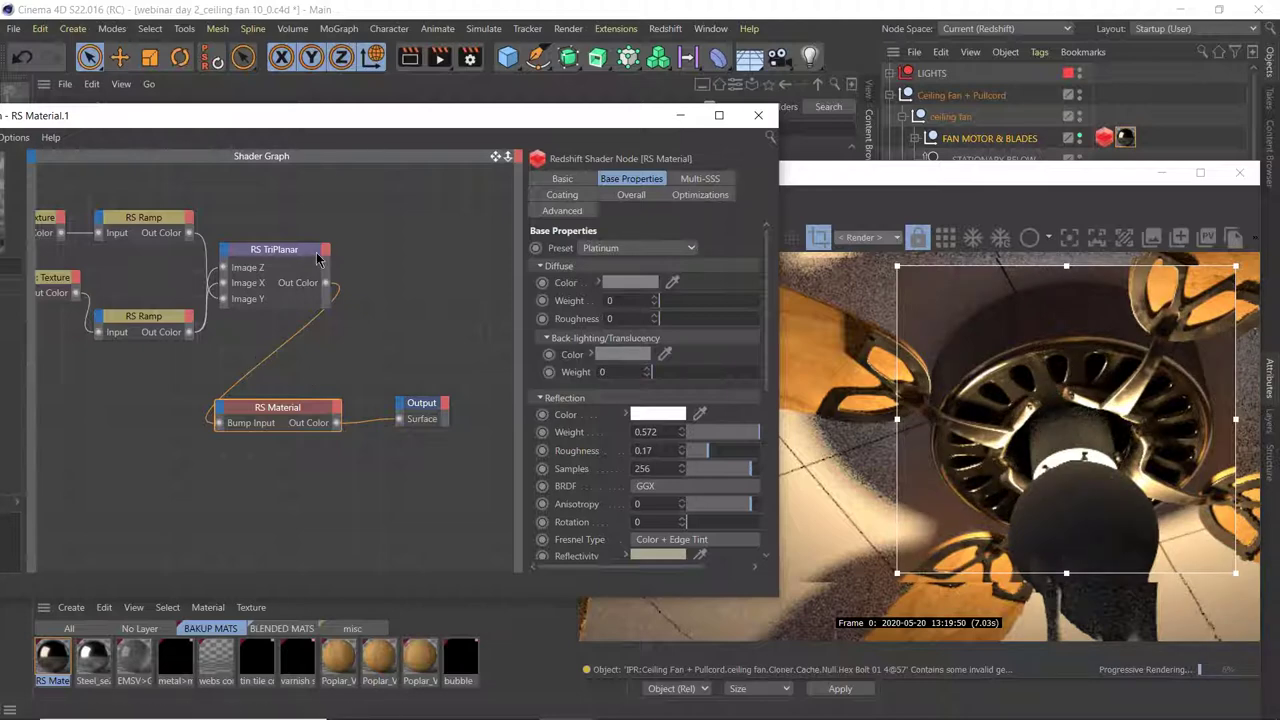
drag(330, 125, 462, 118)
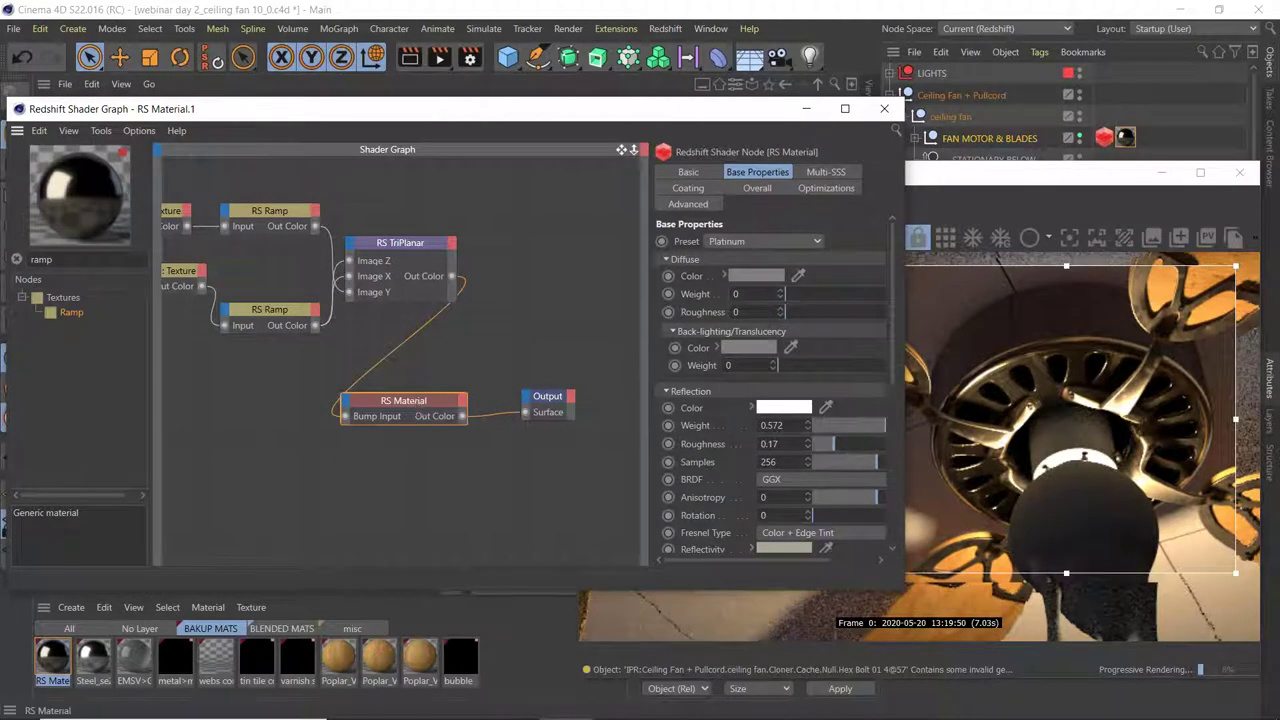
drag(413, 398, 431, 391)
- Add an RS Bump Map, wiring TriPlanar into its Input and its Out into Bump Input
click(34, 259)
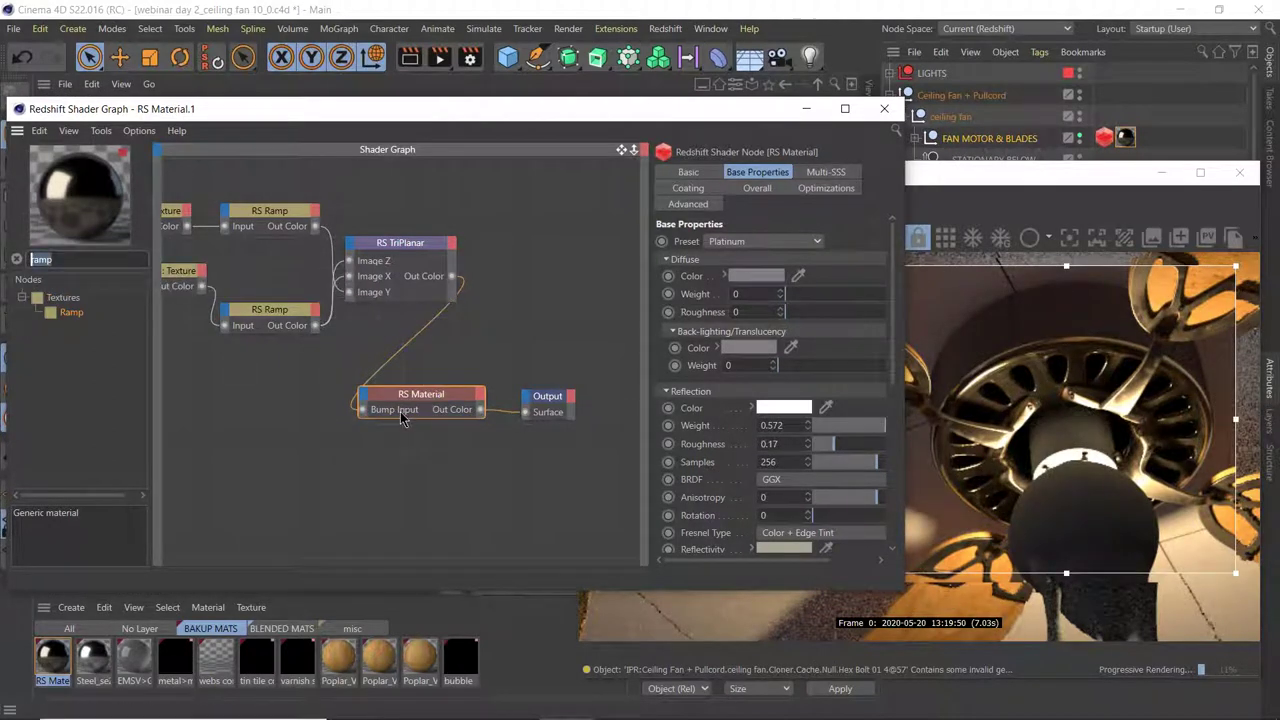
text(bump)
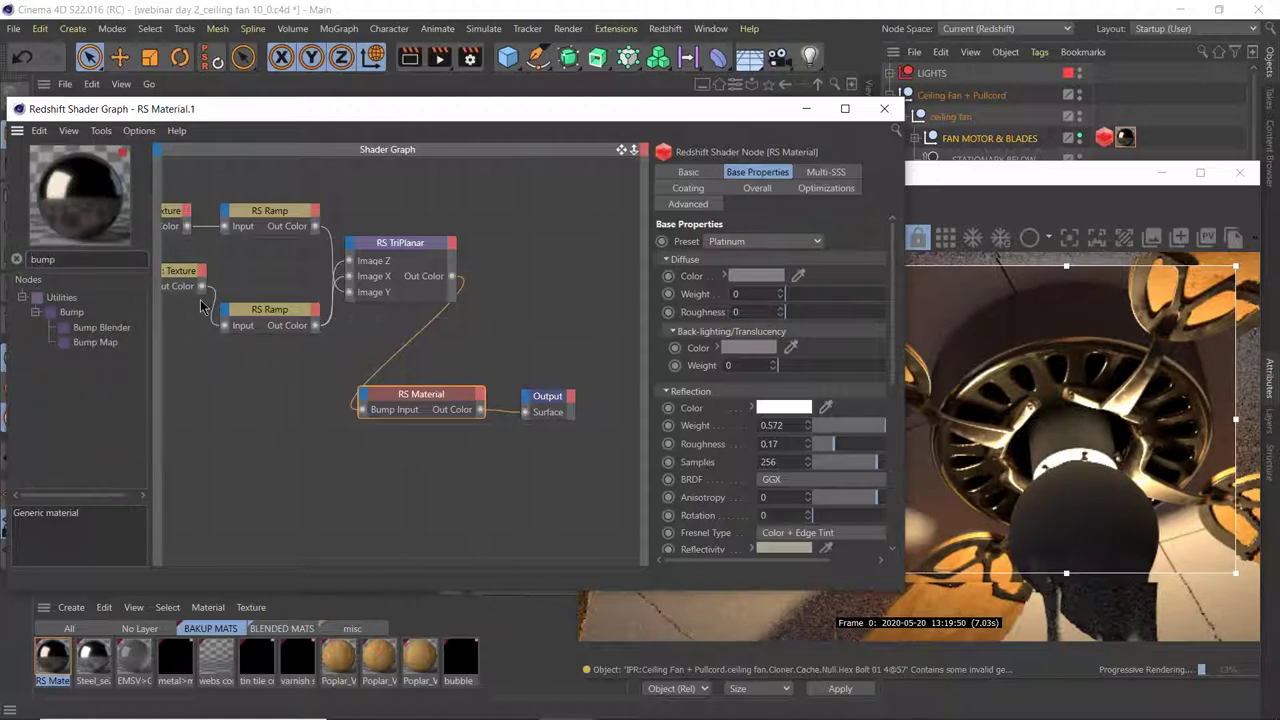
drag(95, 345, 323, 460)
drag(452, 276, 272, 434)
mouse_move(298, 454)
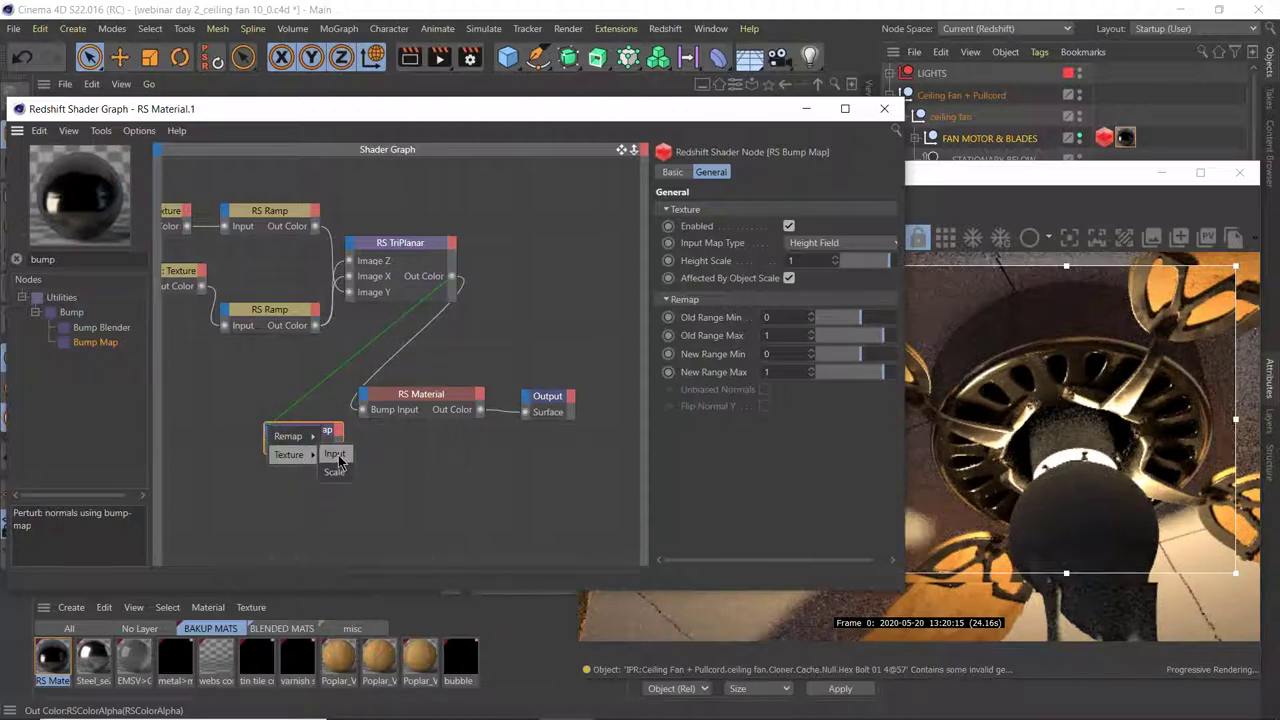
click(335, 455)
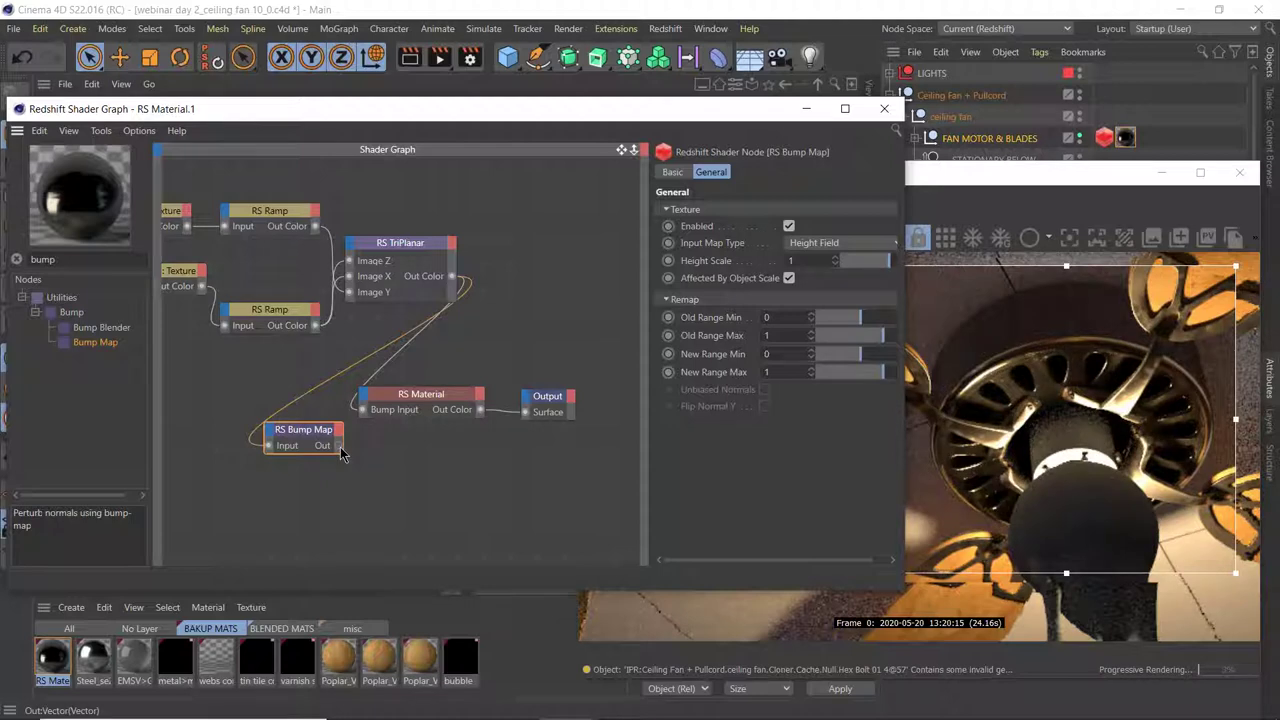
drag(364, 418, 364, 413)
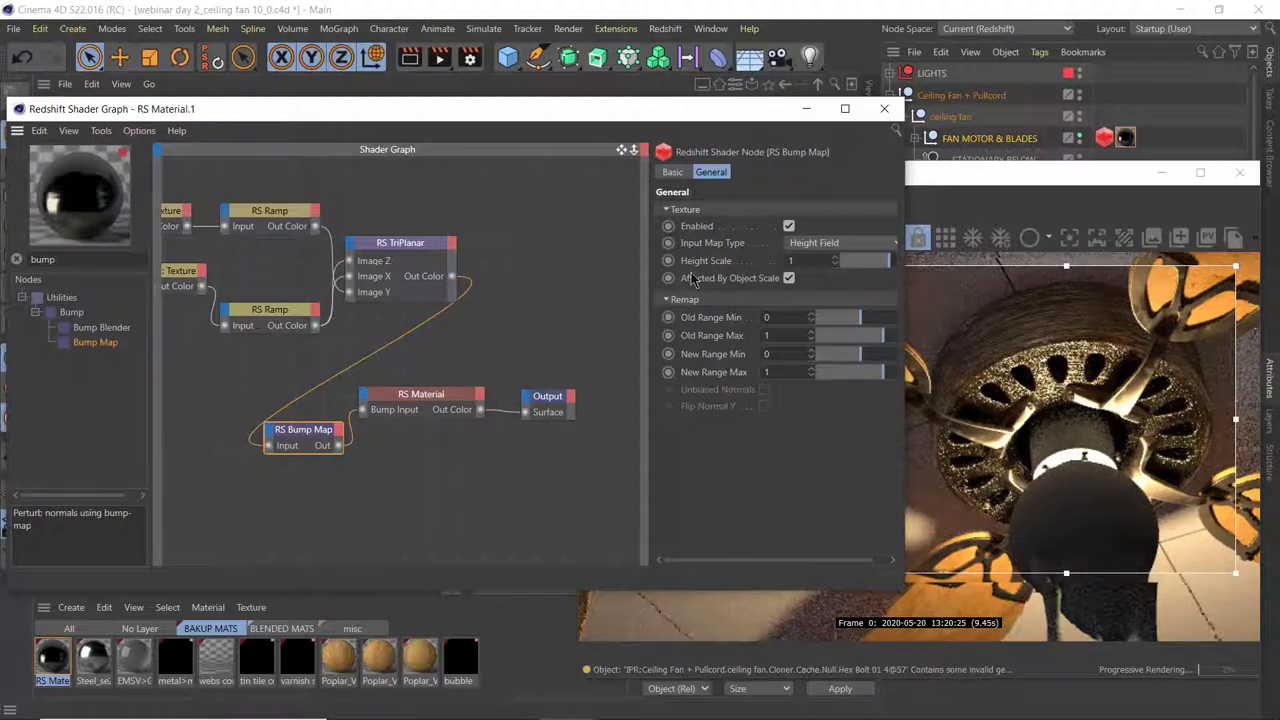
drag(316, 435, 310, 409)
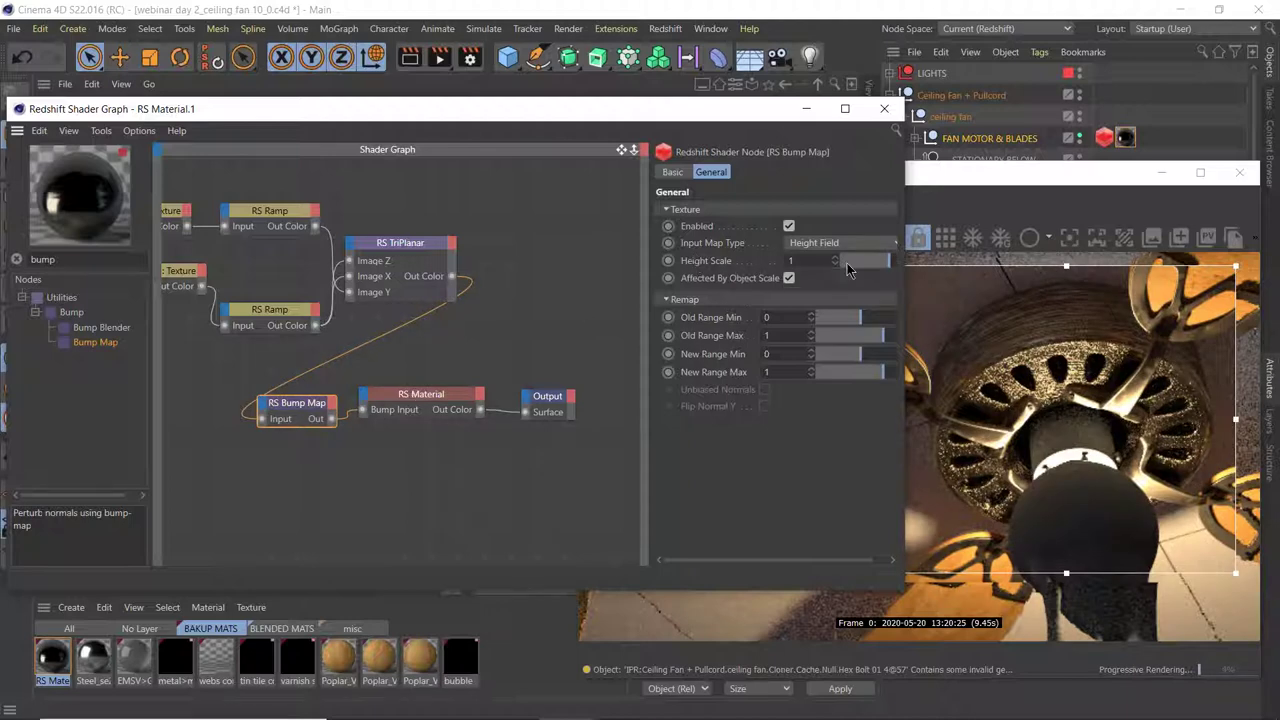
- Set the bump Height Scale to 0.18 and regroup the bump, material and output nodes
click(807, 261)
text(.18)
key(Return)
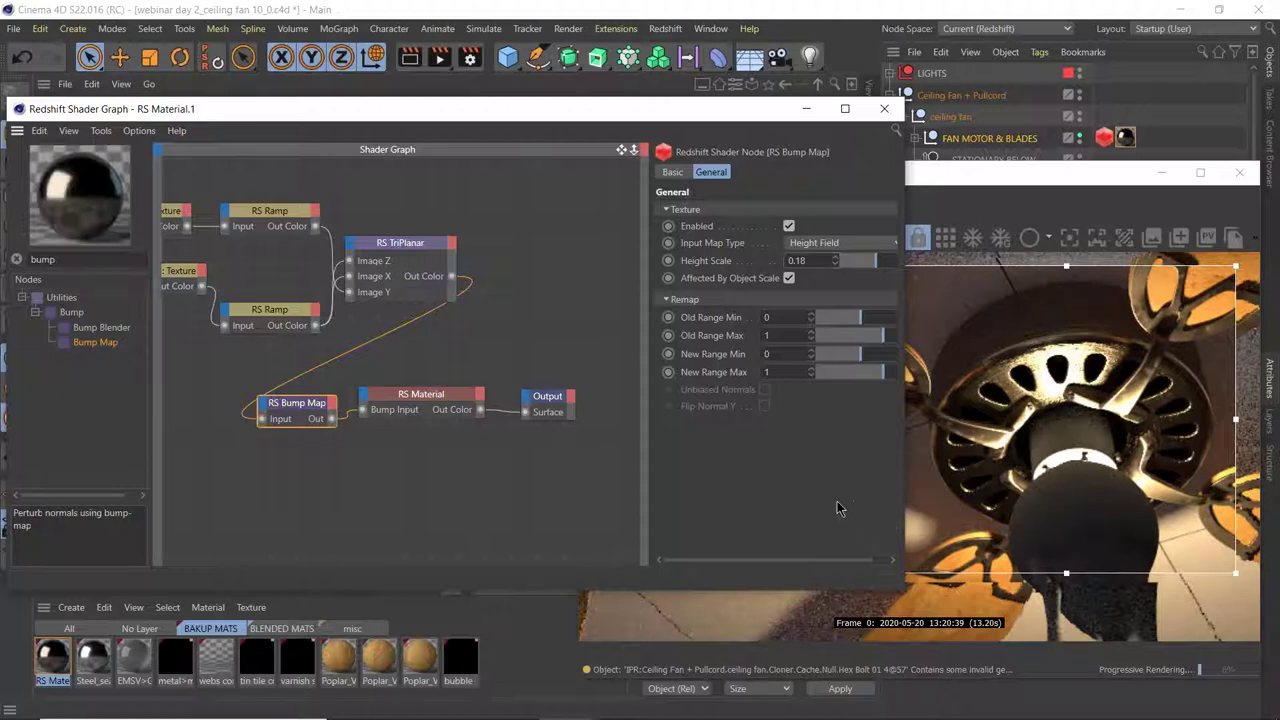
drag(307, 381, 588, 494)
drag(320, 414, 545, 290)
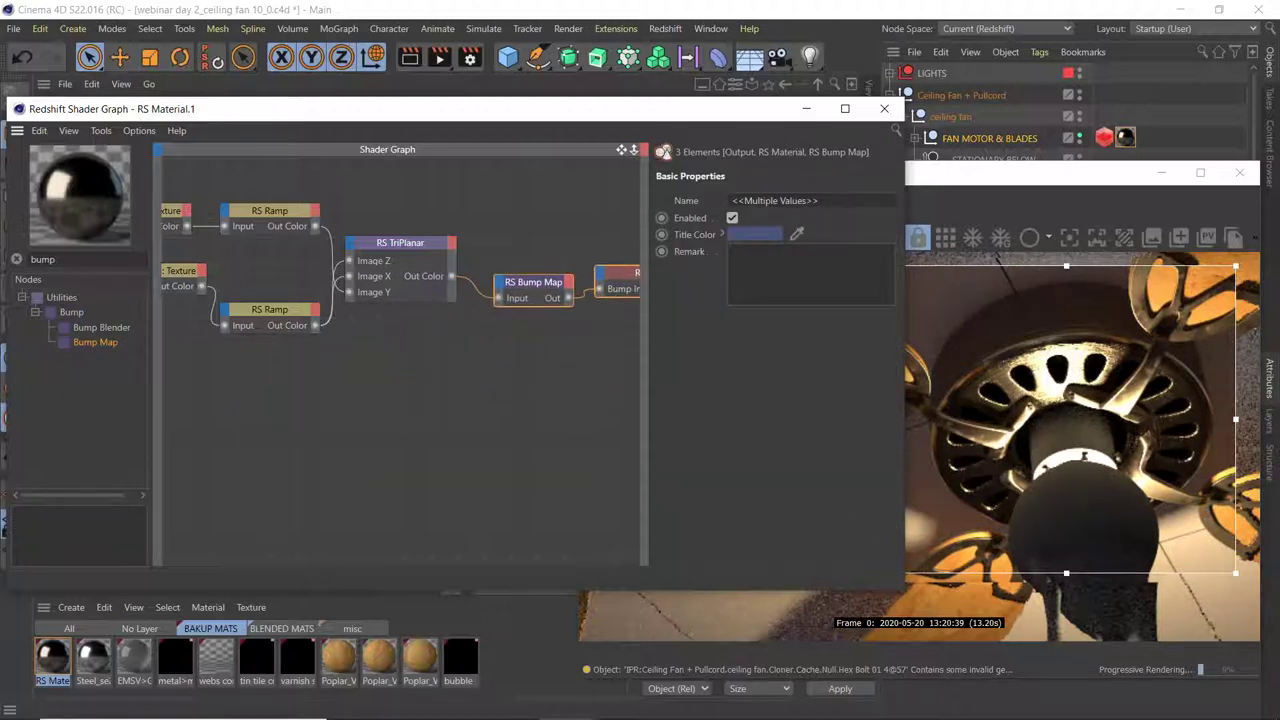
drag(649, 111, 645, 315)
- Switch the perspective viewport to the scene Camera and orbit slightly to inspect the fan
click(870, 93)
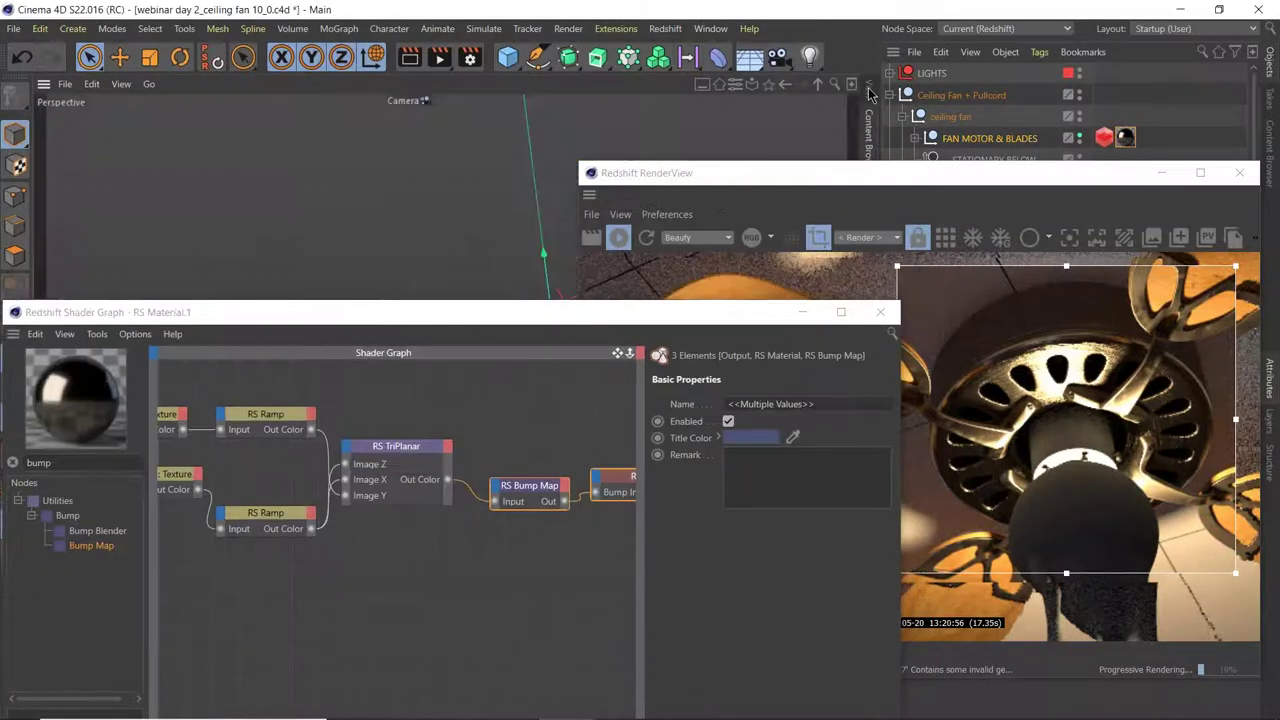
click(410, 102)
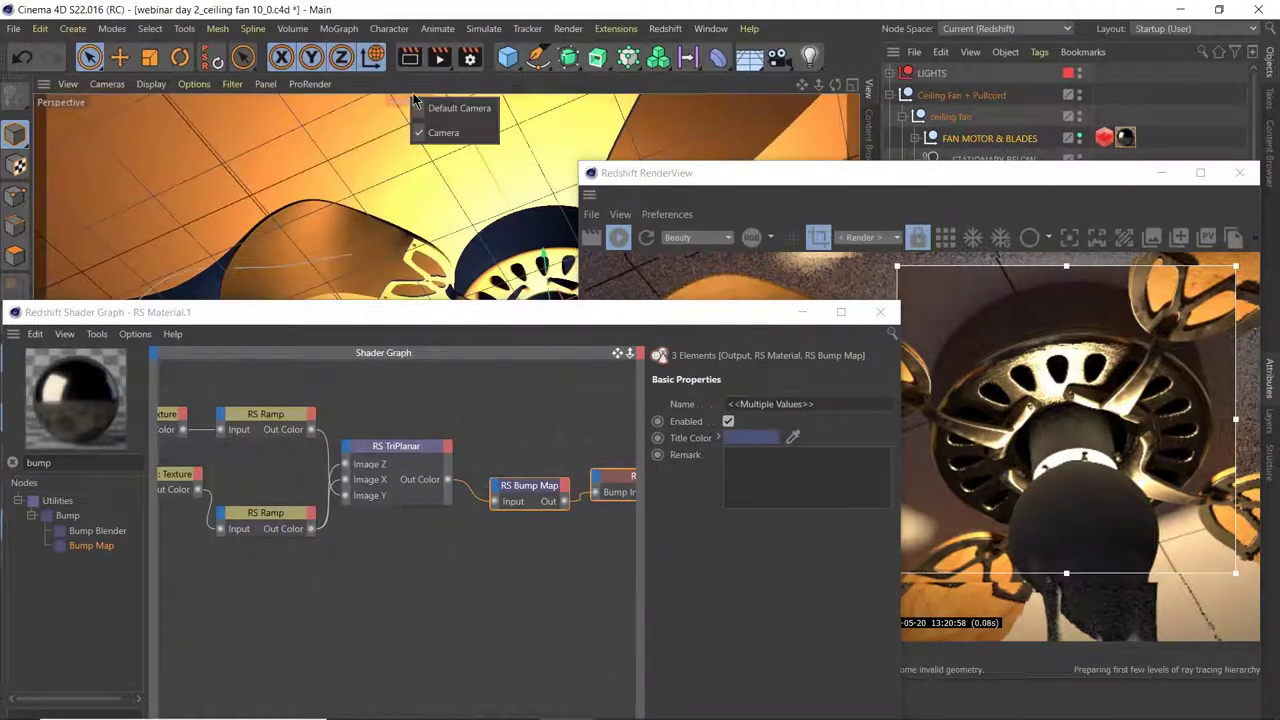
click(445, 128)
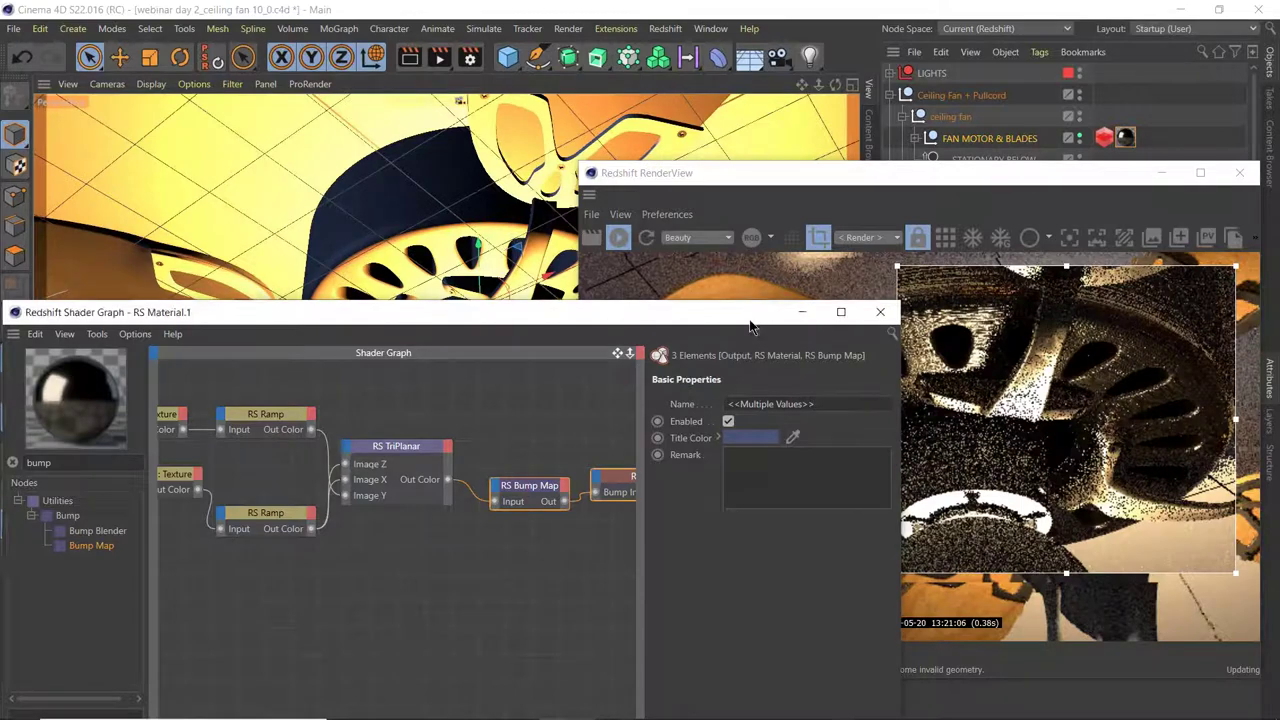
drag(753, 317, 536, 314)
click(794, 523)
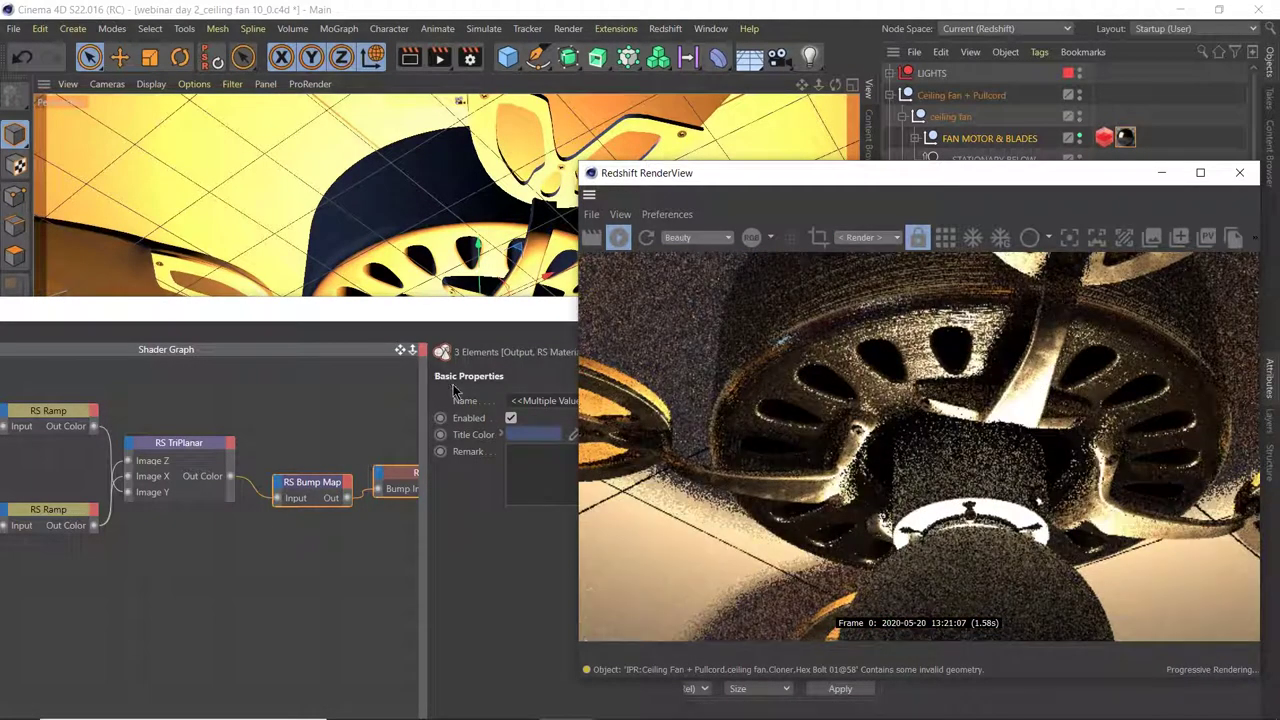
alt+drag(429, 212, 431, 264)
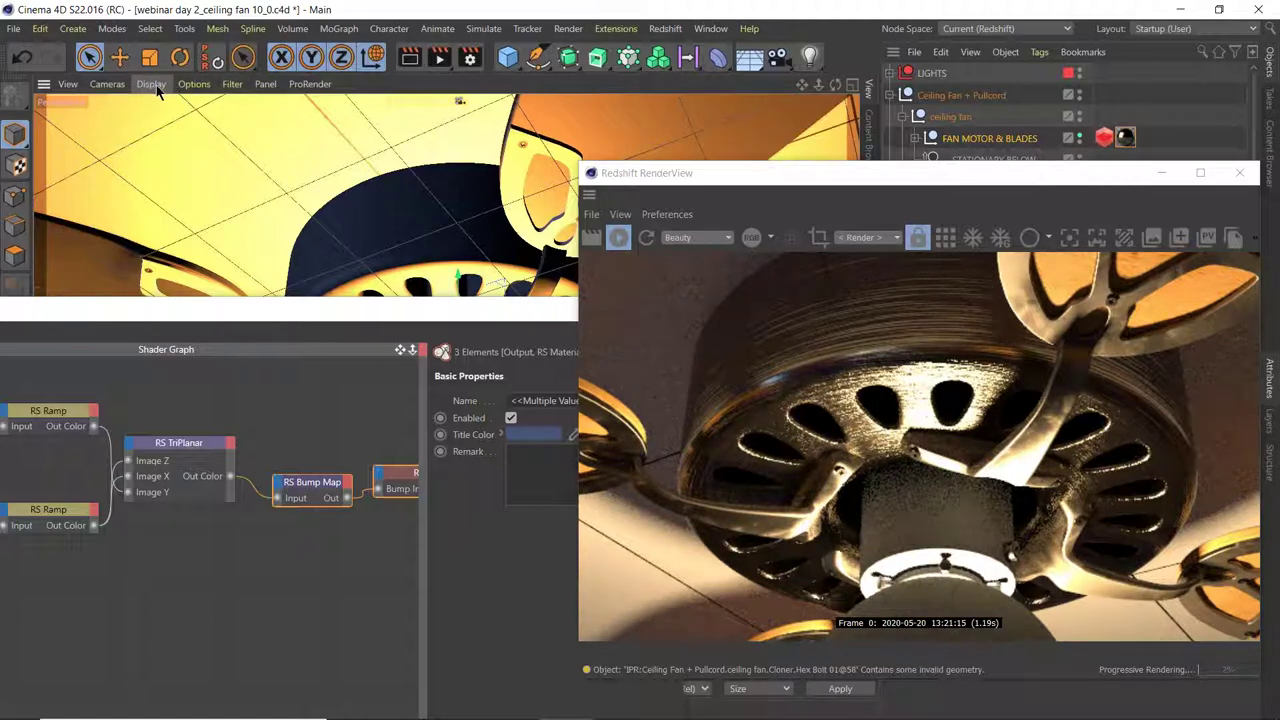
drag(300, 327, 343, 234)
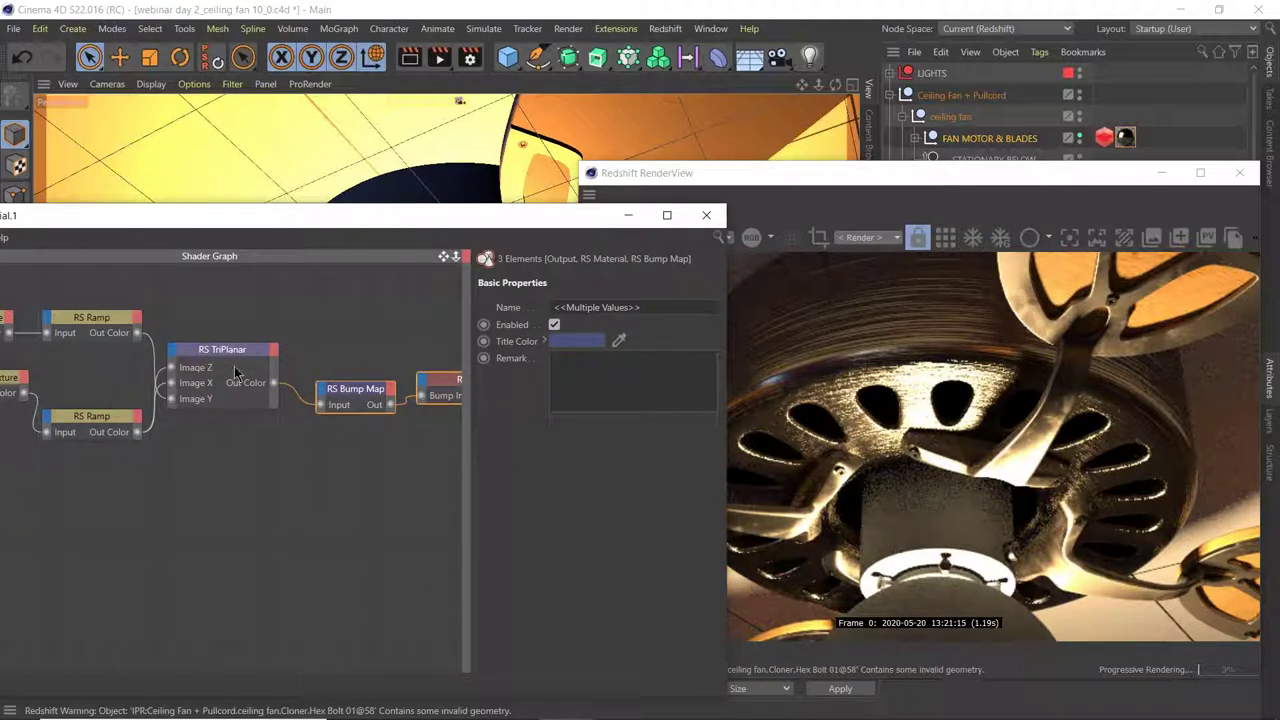
drag(443, 257, 257, 270)
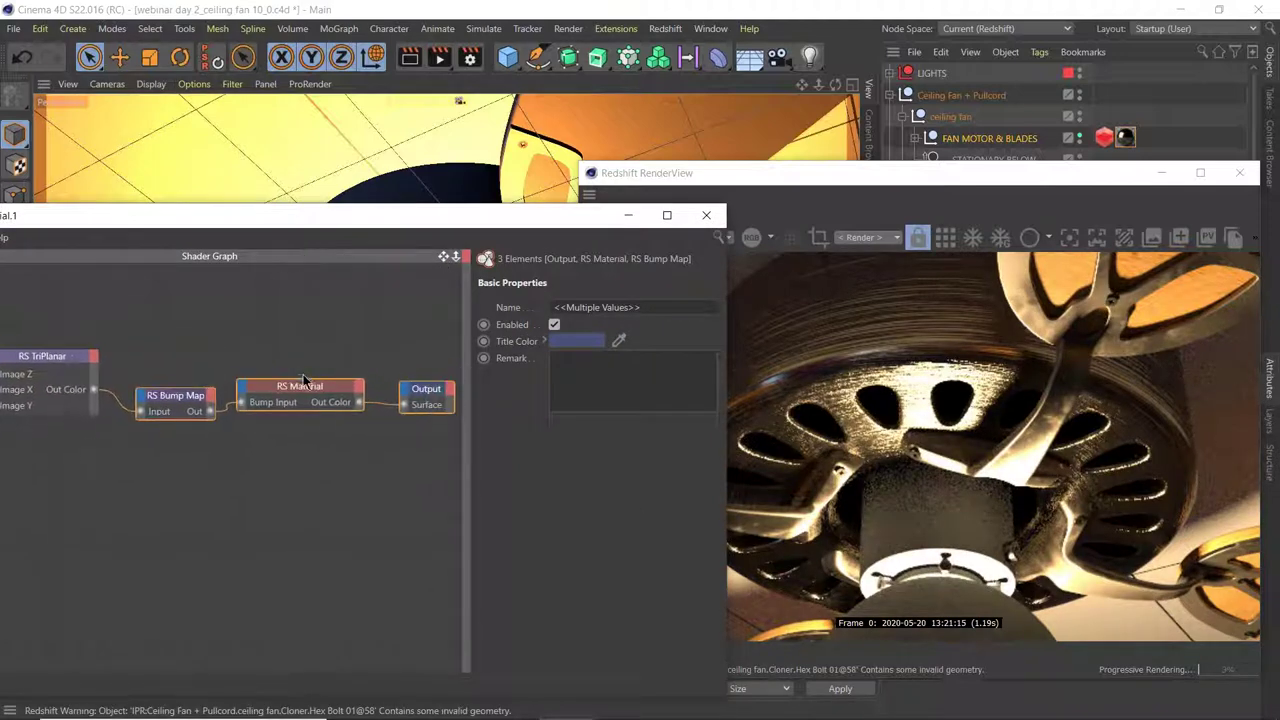
click(300, 384)
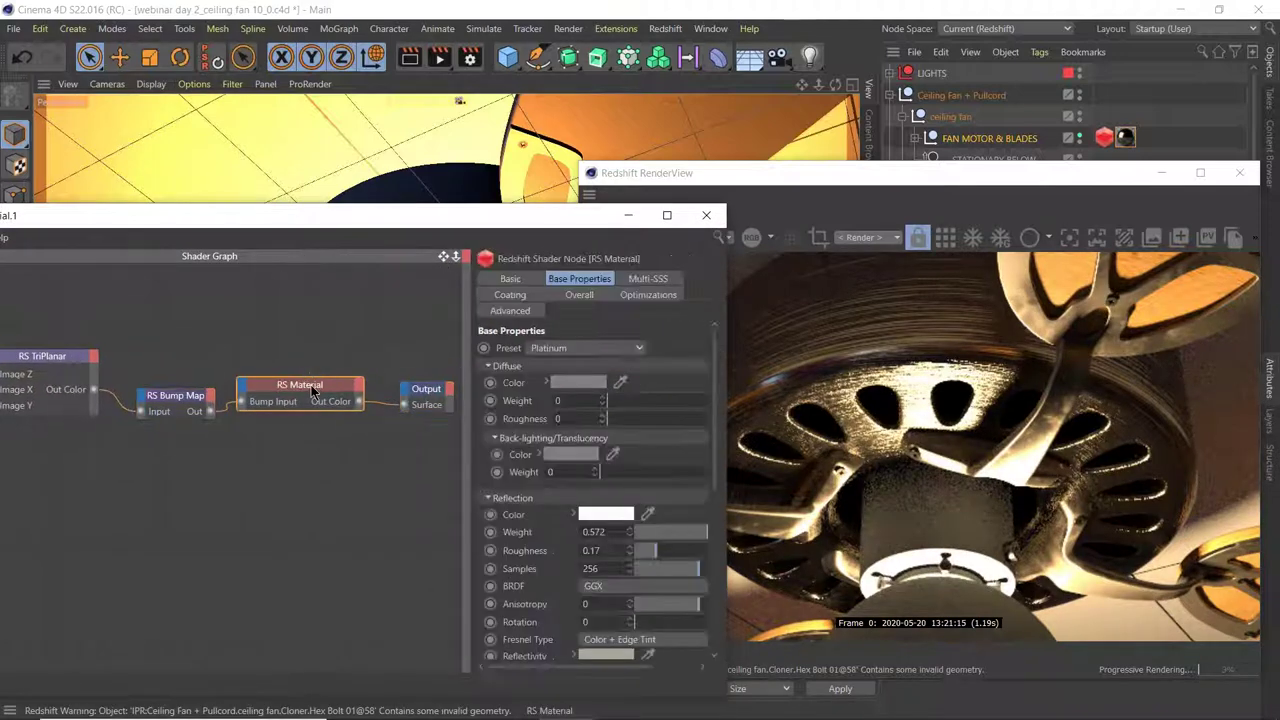
click(535, 538)
drag(618, 407, 793, 415)
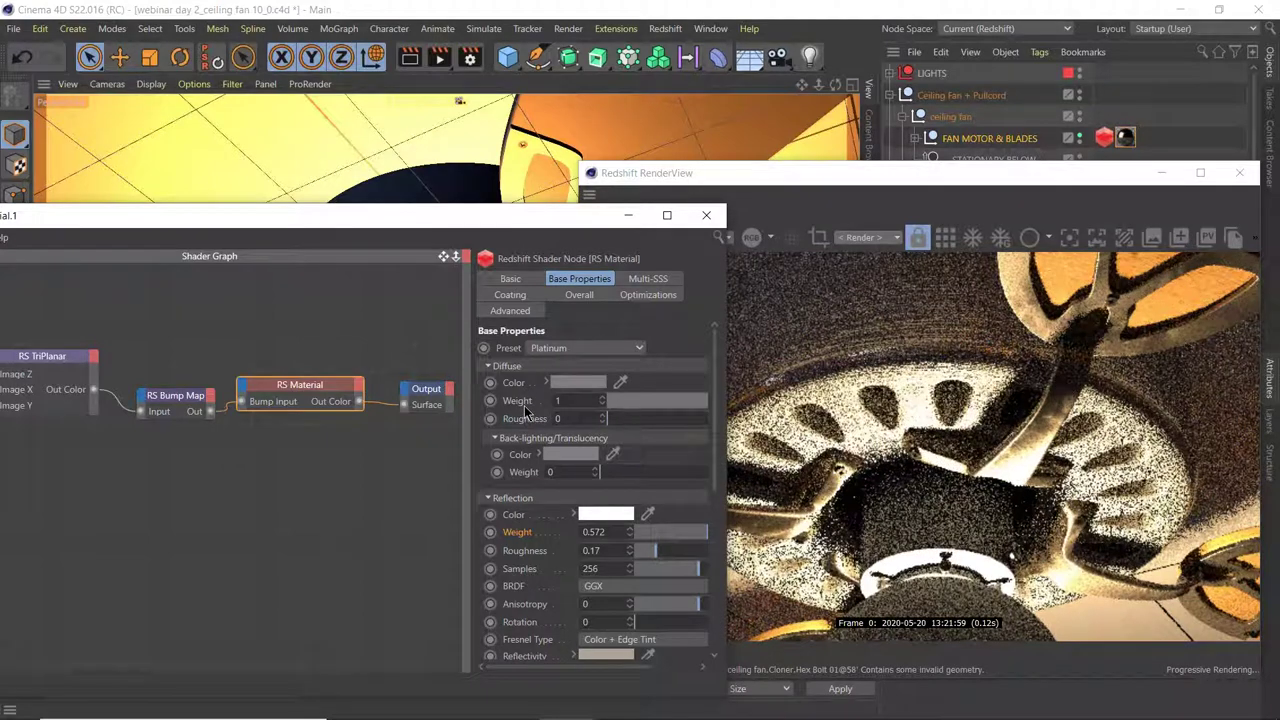
drag(625, 410, 510, 400)
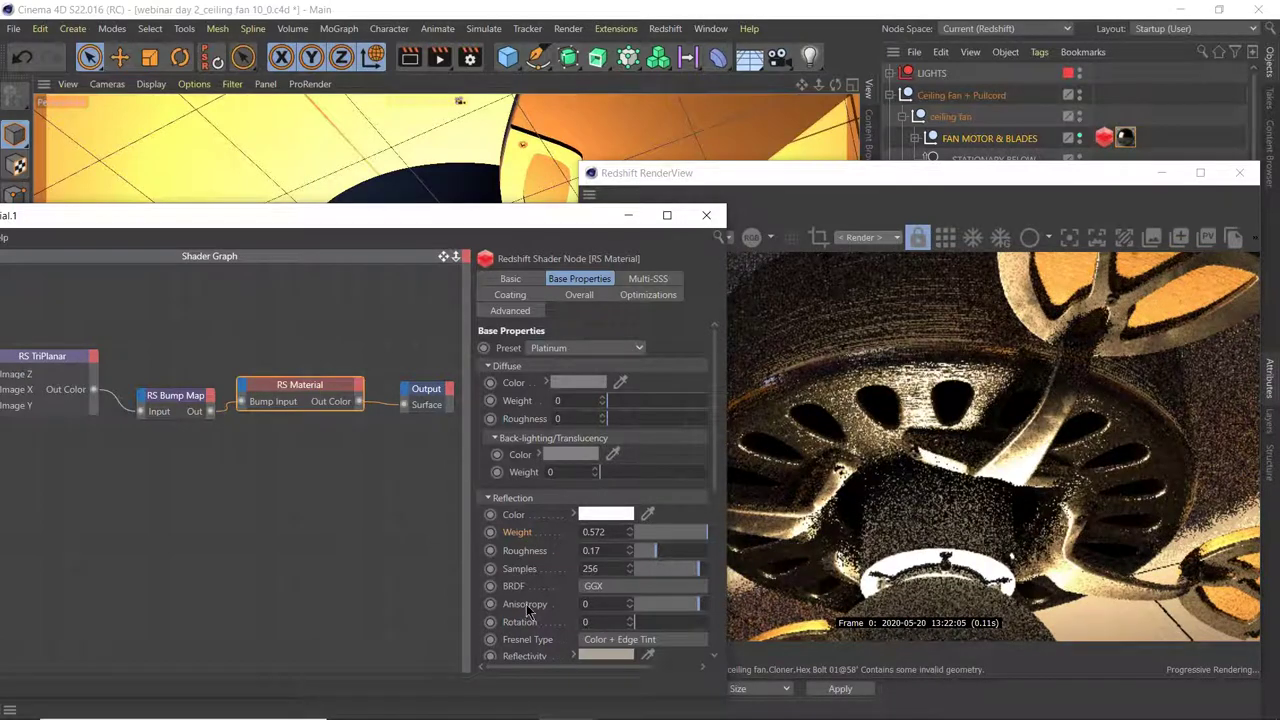
scroll(540, 600, down, 2)
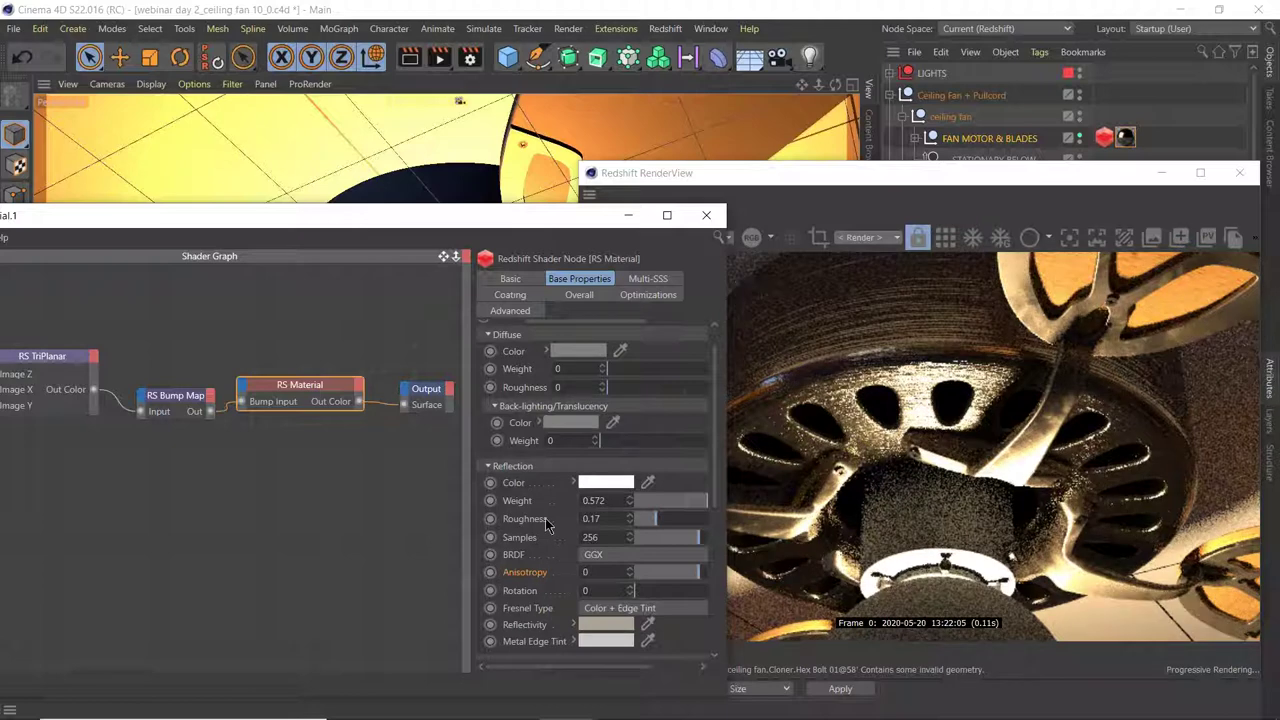
drag(177, 404, 172, 401)
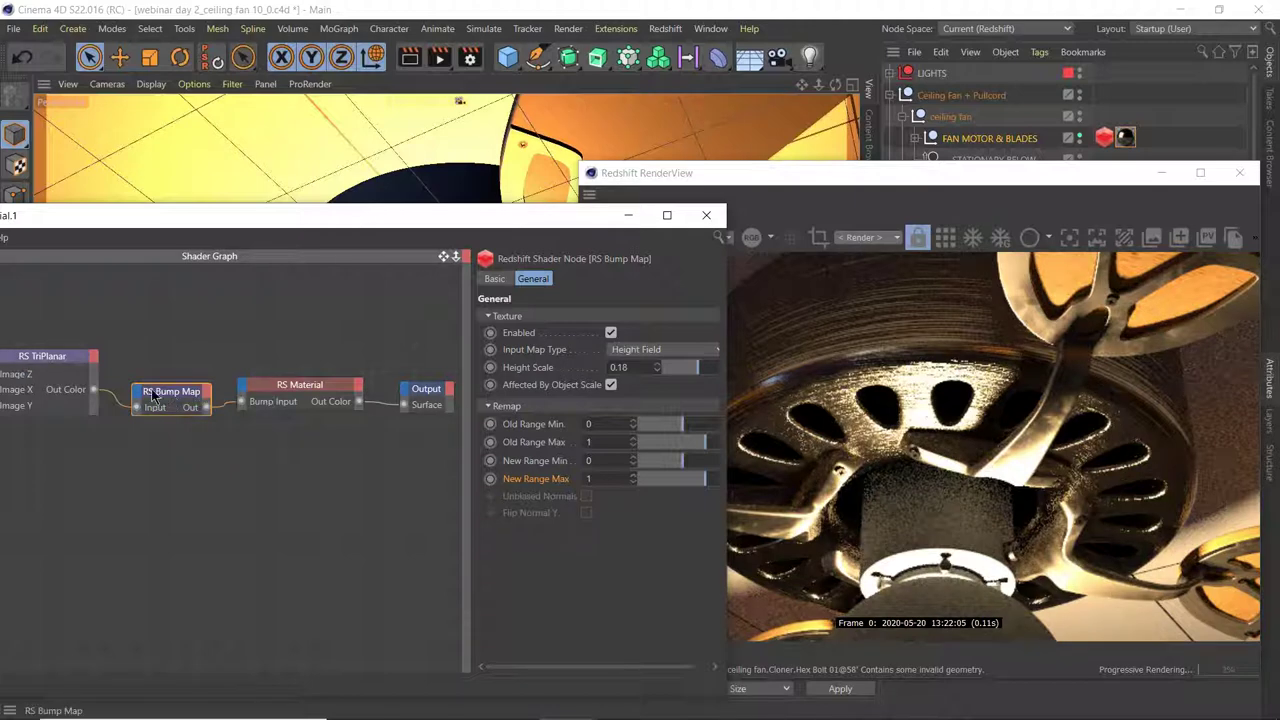
- Inspect the RS TriPlanar and RS Bump Map settings, disabling the bump to compare renders
drag(67, 362, 77, 362)
middle_drag(129, 337, 168, 335)
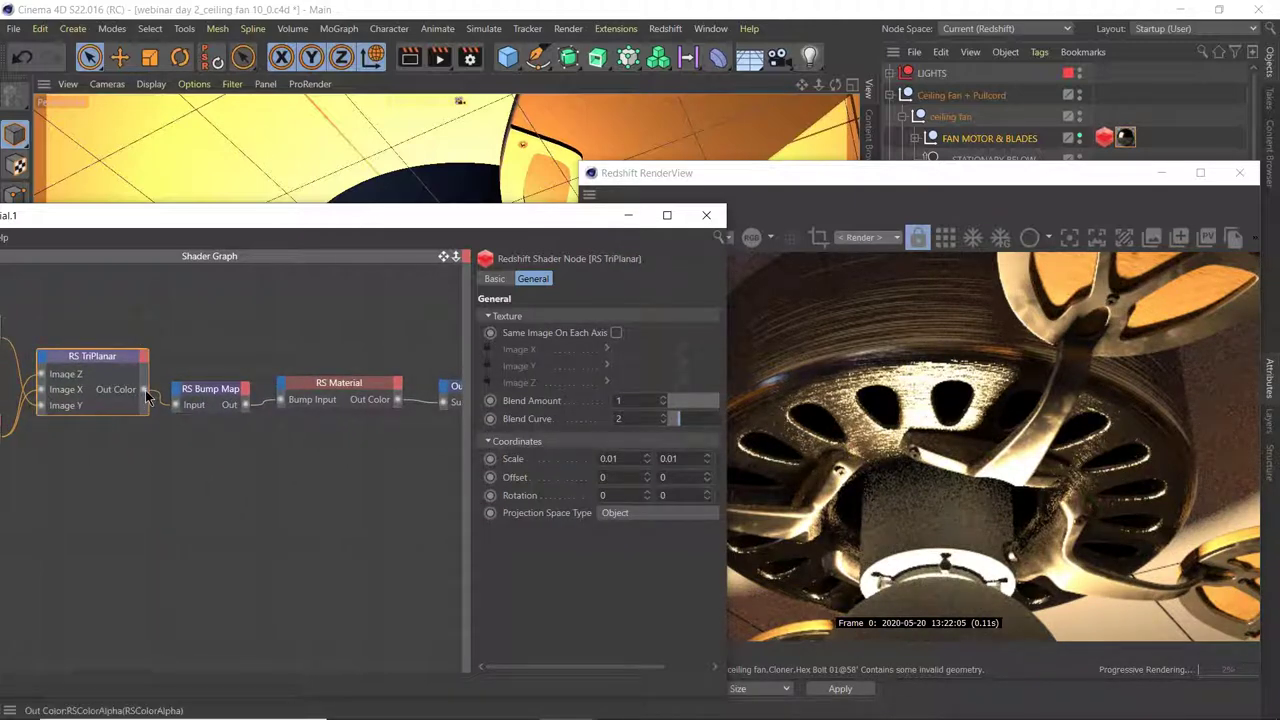
click(228, 397)
click(609, 332)
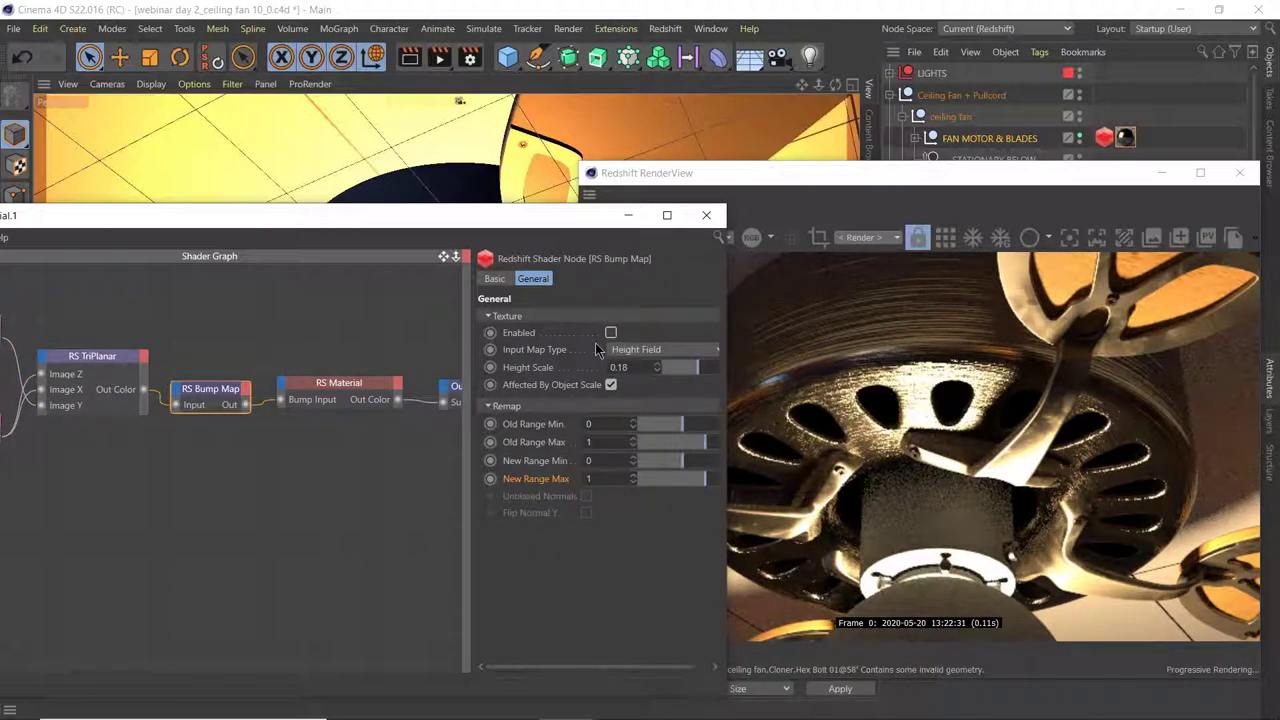
- Link the texture to the RS Material's Refl Aniso input, then pull the wire off again
click(284, 388)
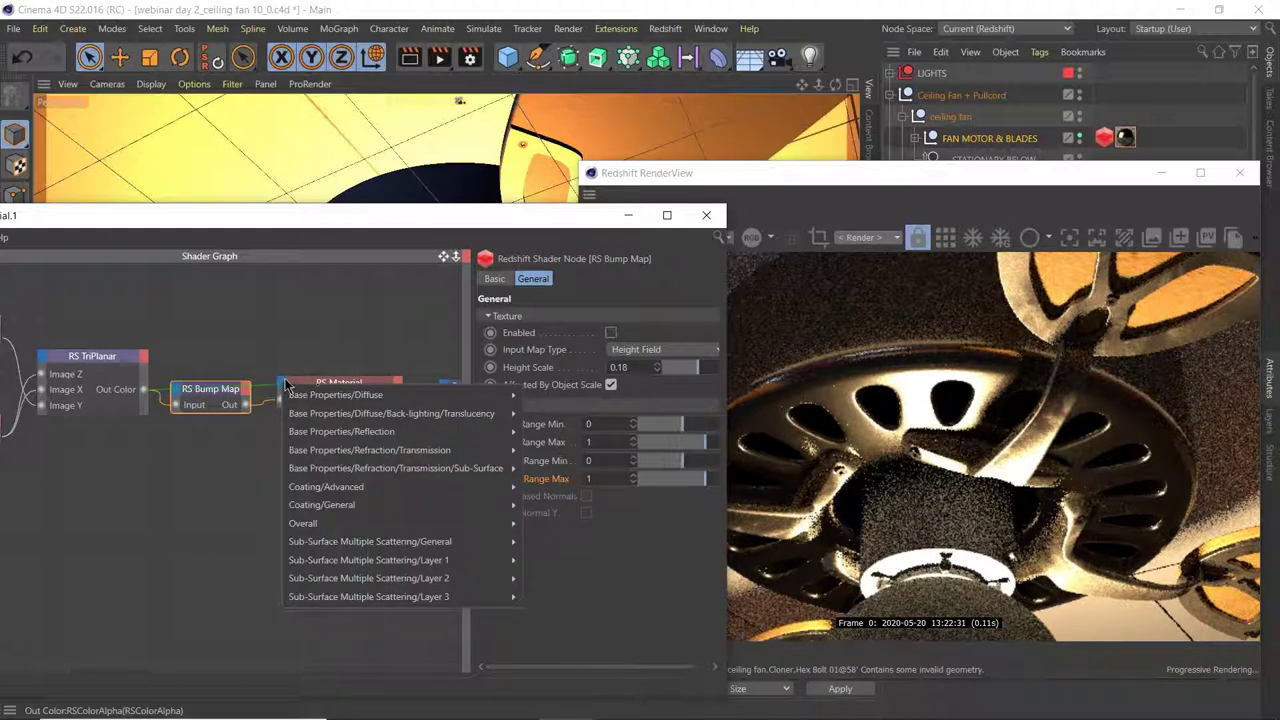
mouse_move(330, 433)
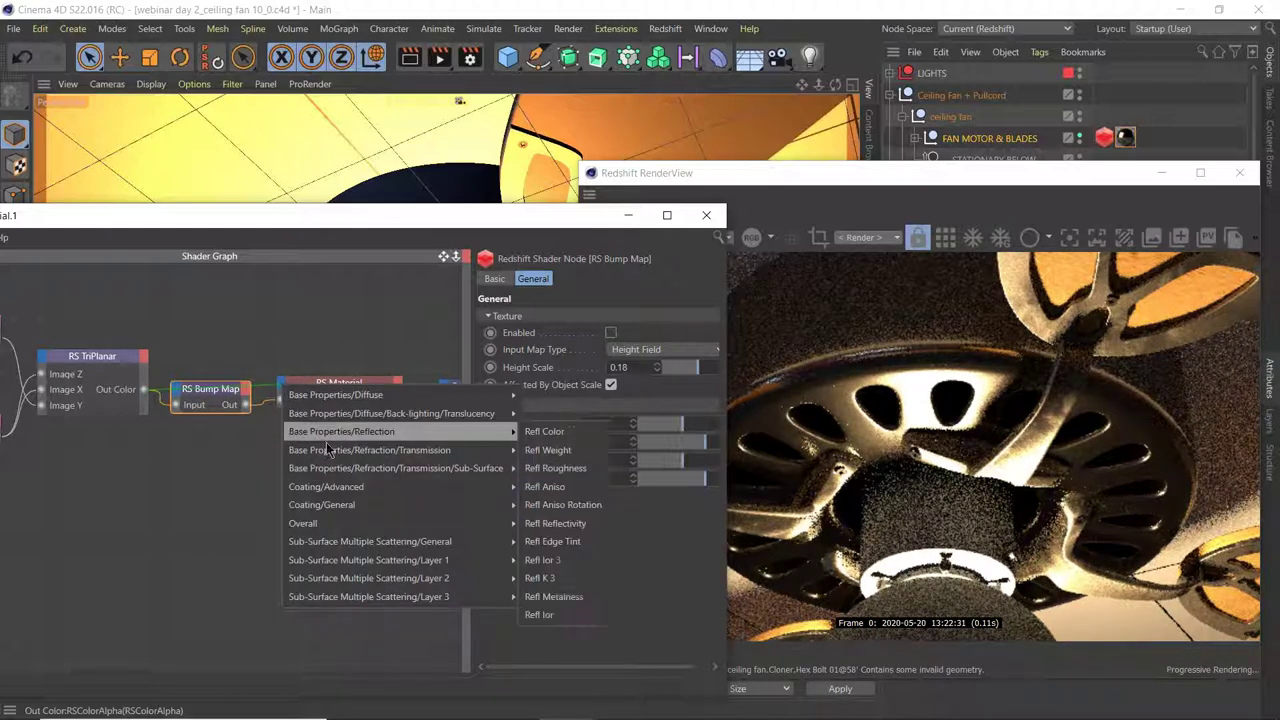
click(569, 485)
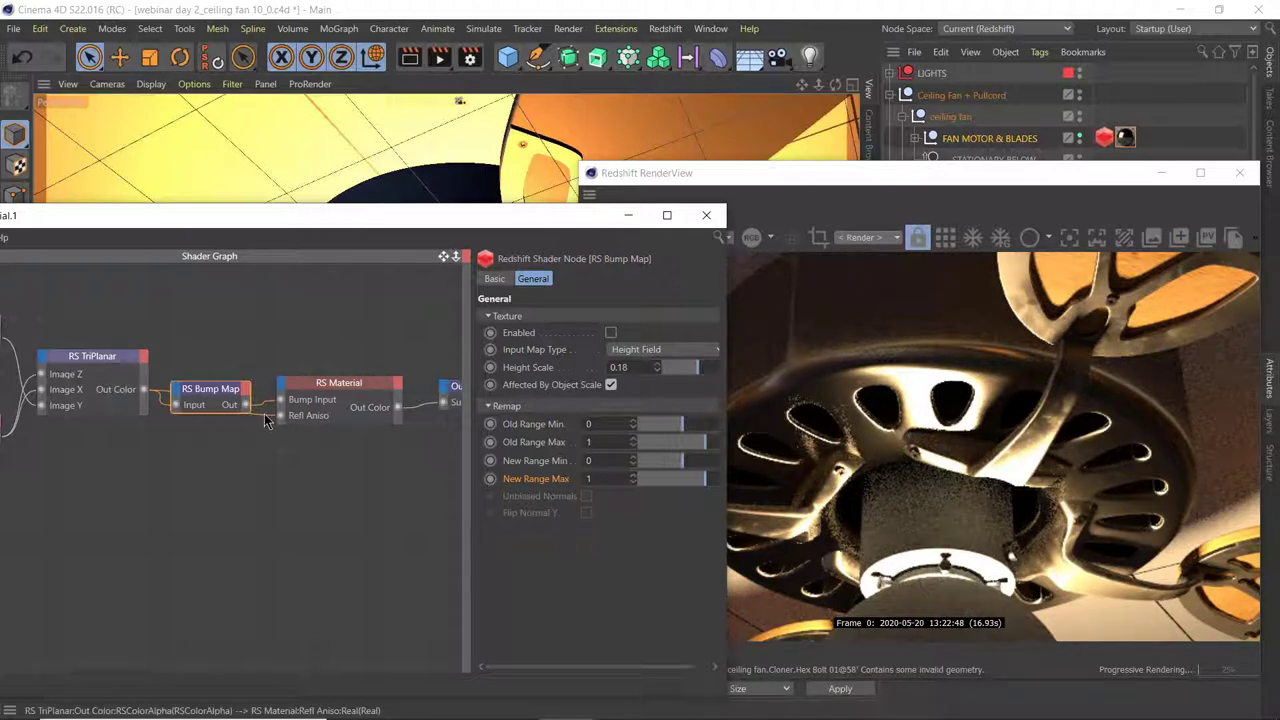
drag(266, 421, 220, 512)
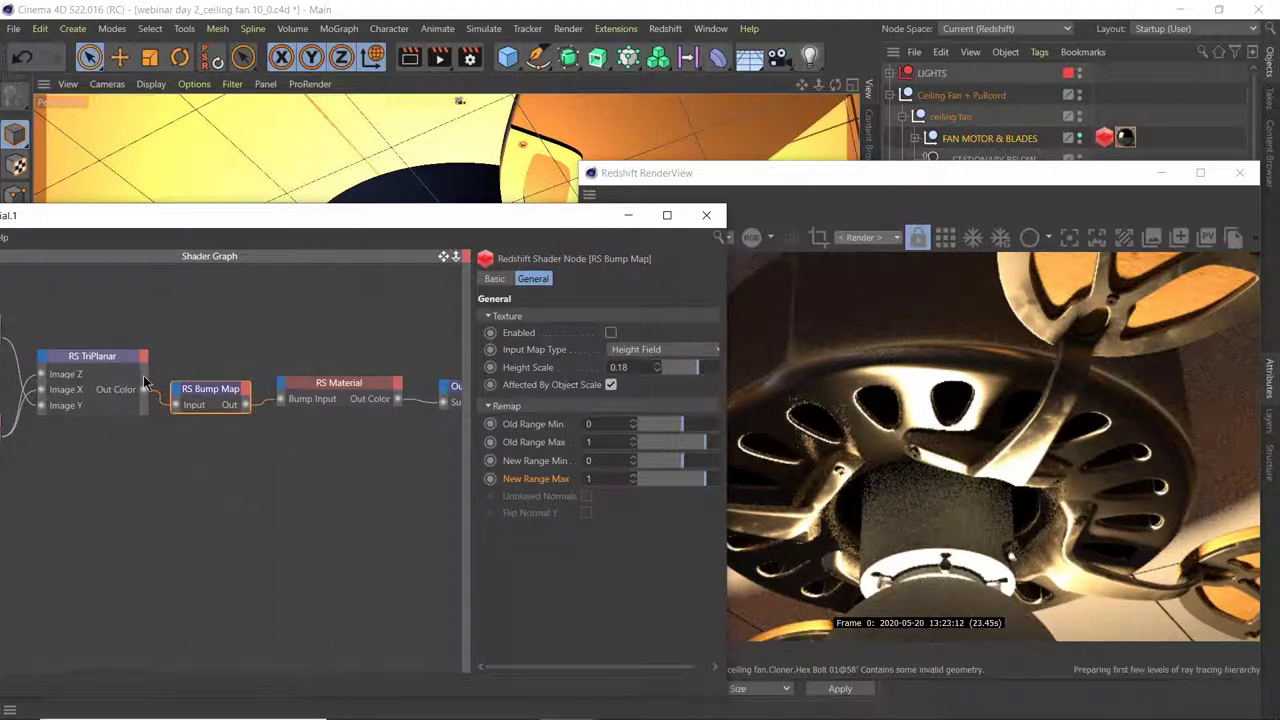
- Wire RS TriPlanar's Out Color into the RS Material's Refl Roughness input
drag(145, 392, 300, 388)
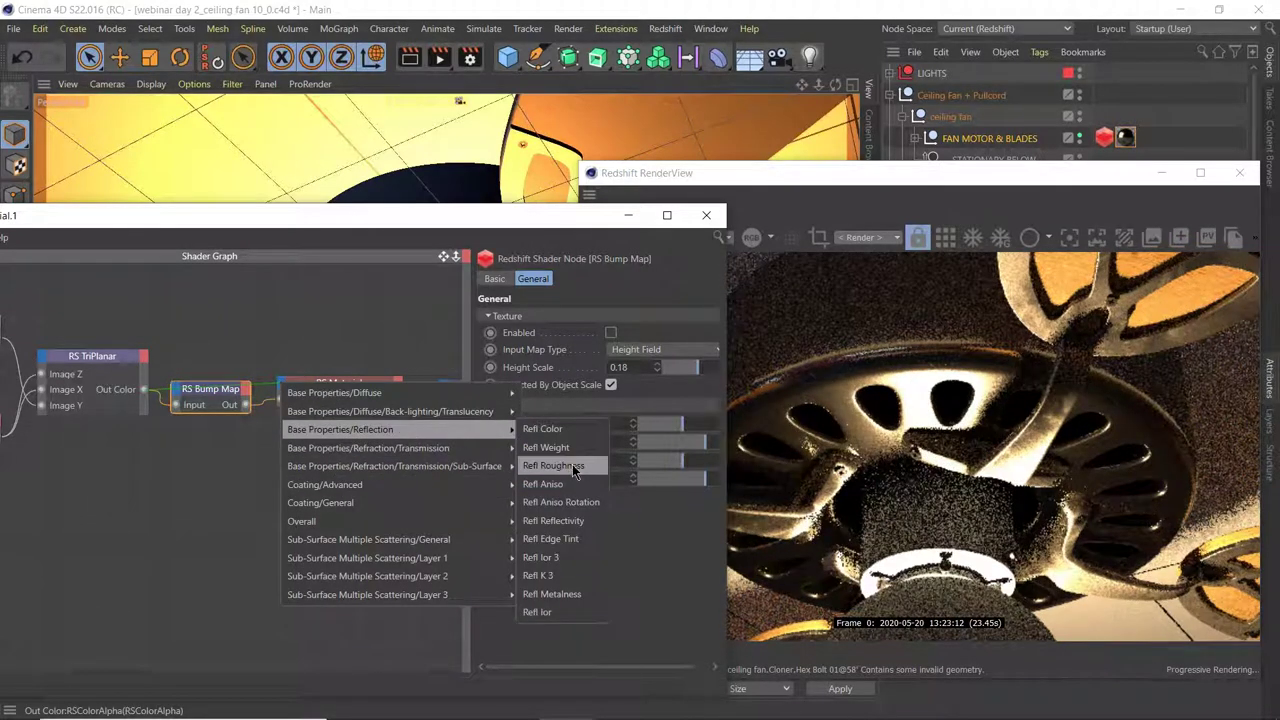
click(572, 466)
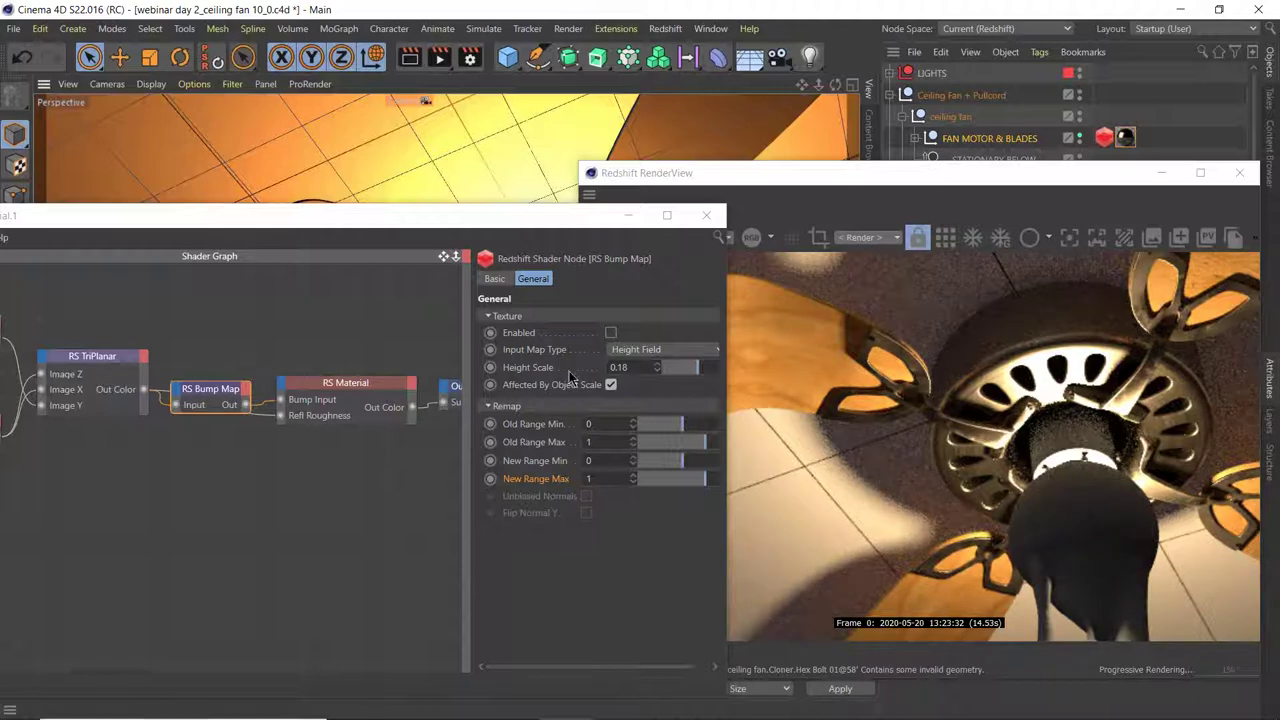
middle_drag(145, 435, 250, 430)
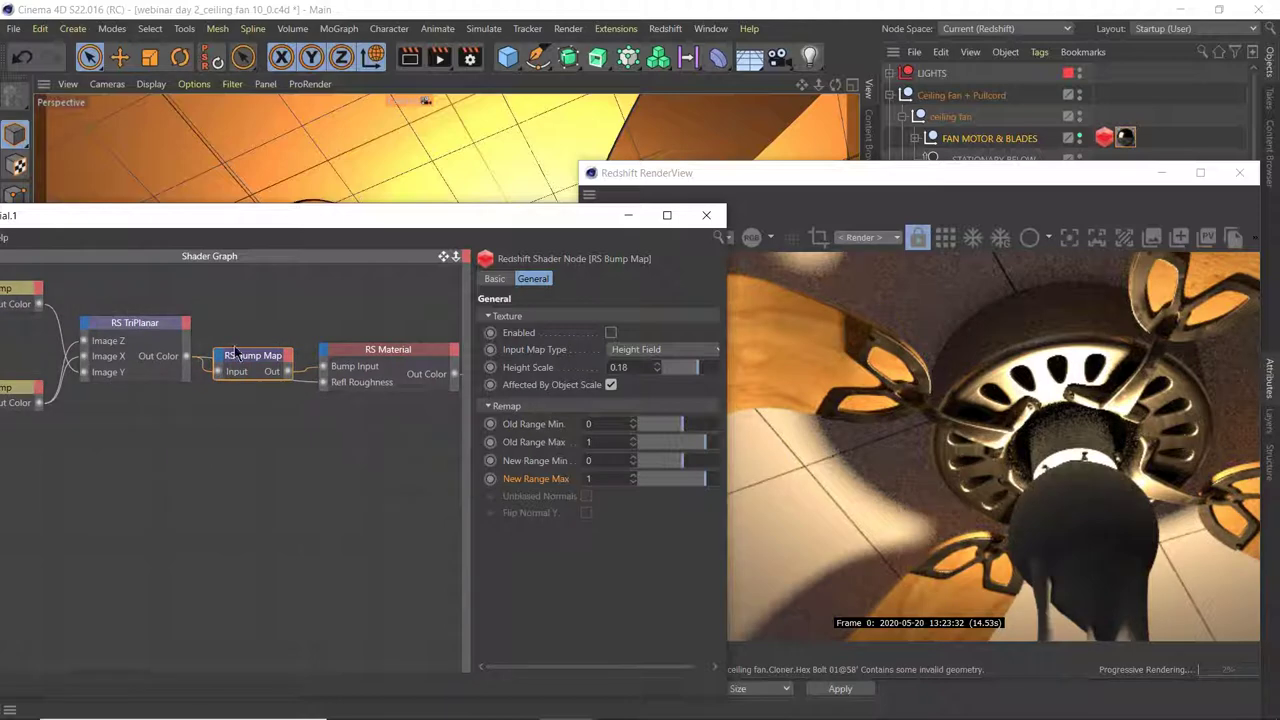
drag(509, 212, 698, 137)
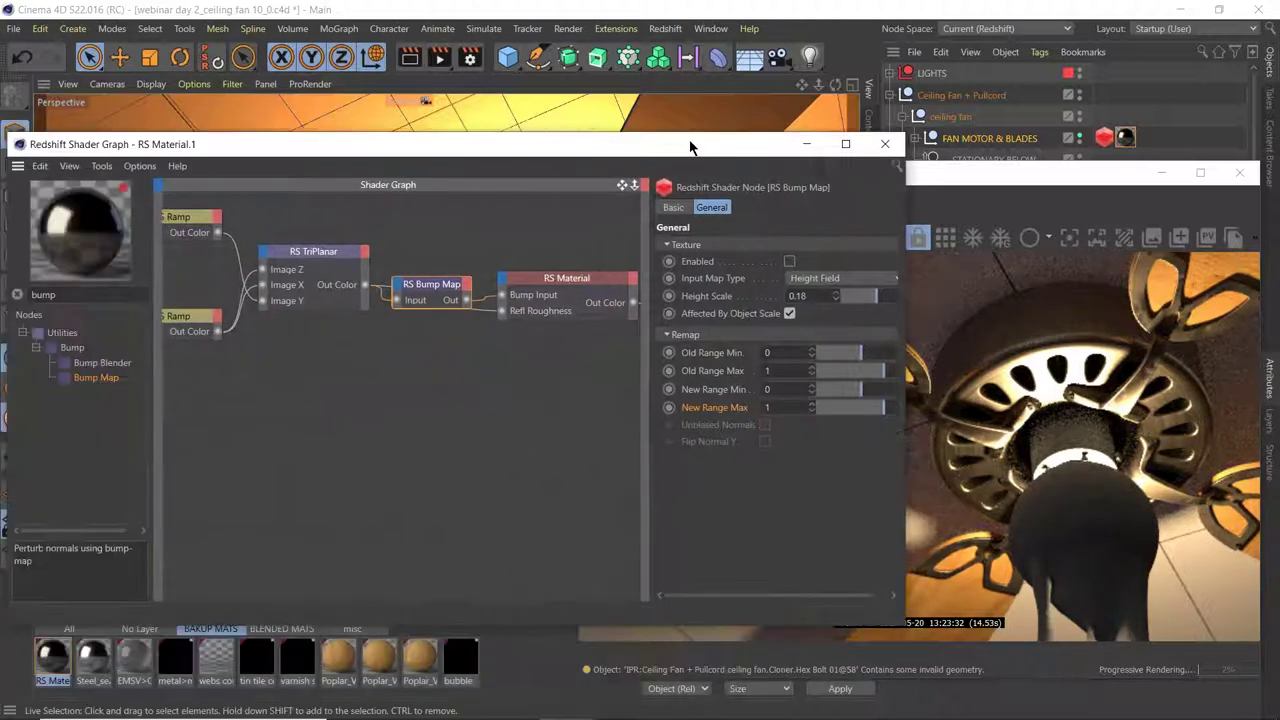
- Rearrange the Shader Graph and Redshift RenderView windows to see the render
middle_drag(562, 418, 203, 391)
drag(822, 141, 812, 203)
drag(942, 178, 886, 114)
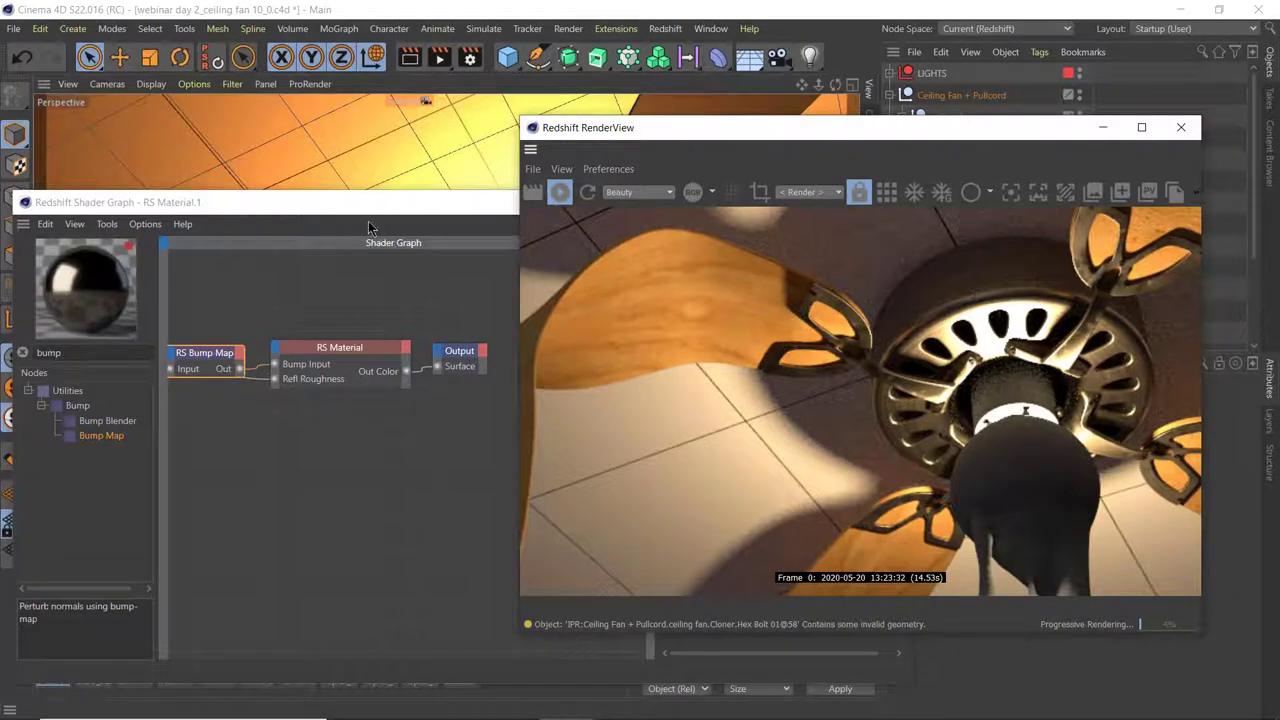
drag(473, 215, 471, 187)
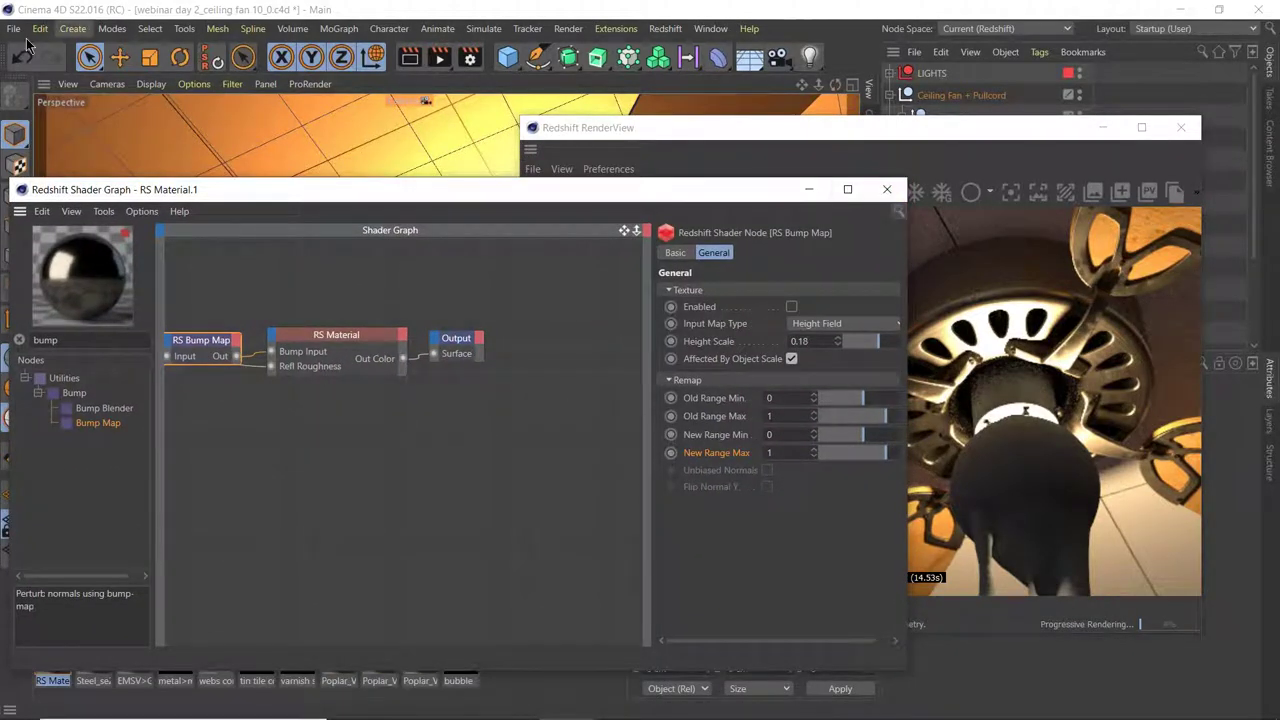
- Create a new empty project, Untitled 2, from the File menu
click(748, 158)
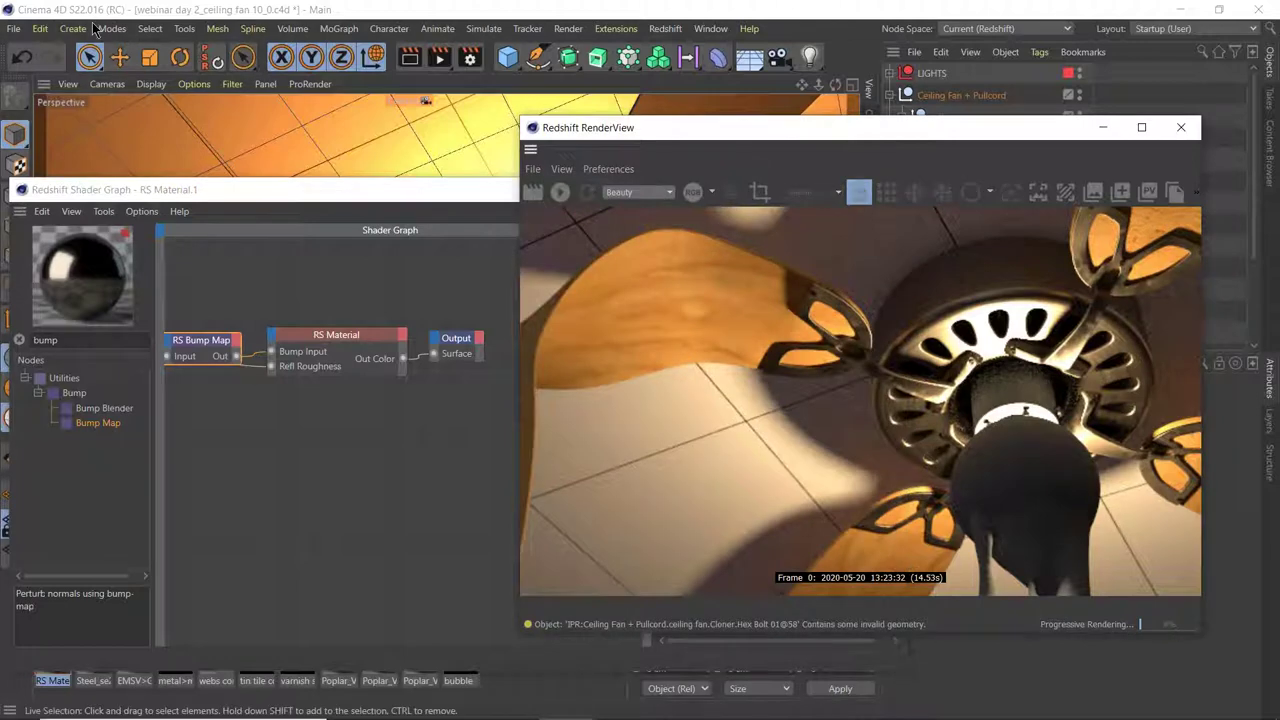
click(14, 28)
click(40, 54)
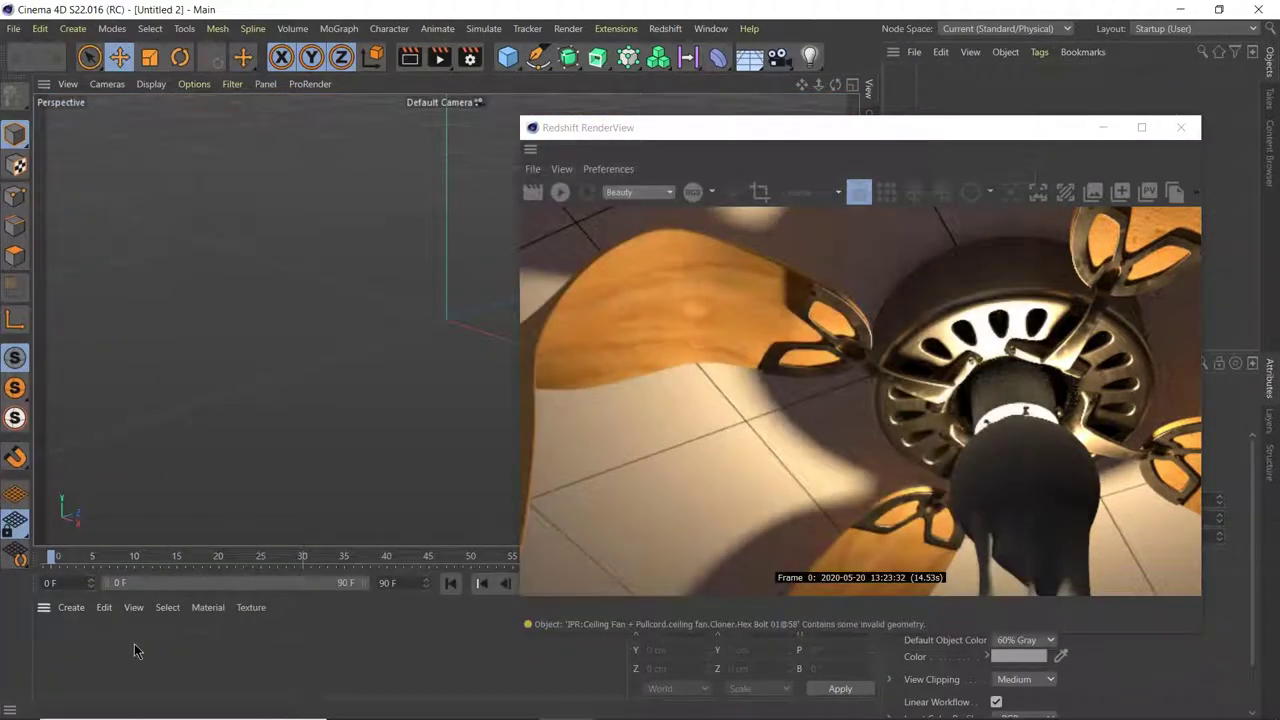
- Create a New Node Material in the Material Manager and open its node graph
click(70, 607)
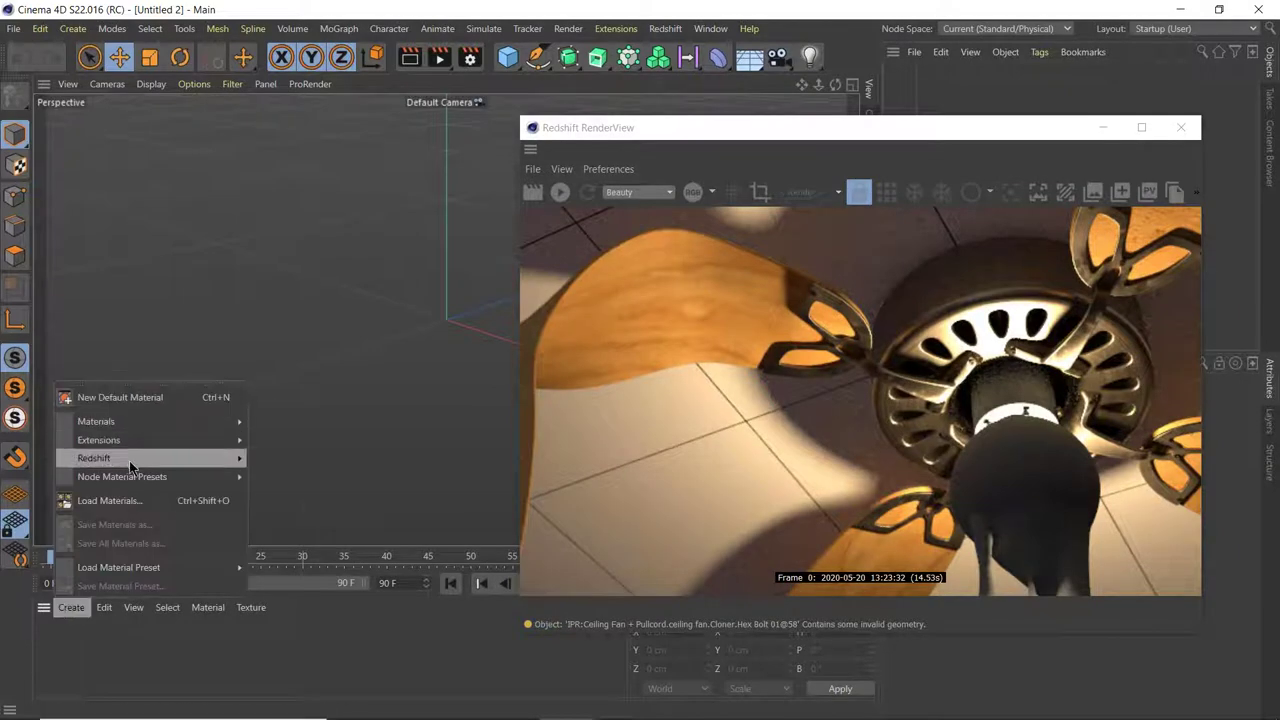
mouse_move(142, 421)
click(305, 465)
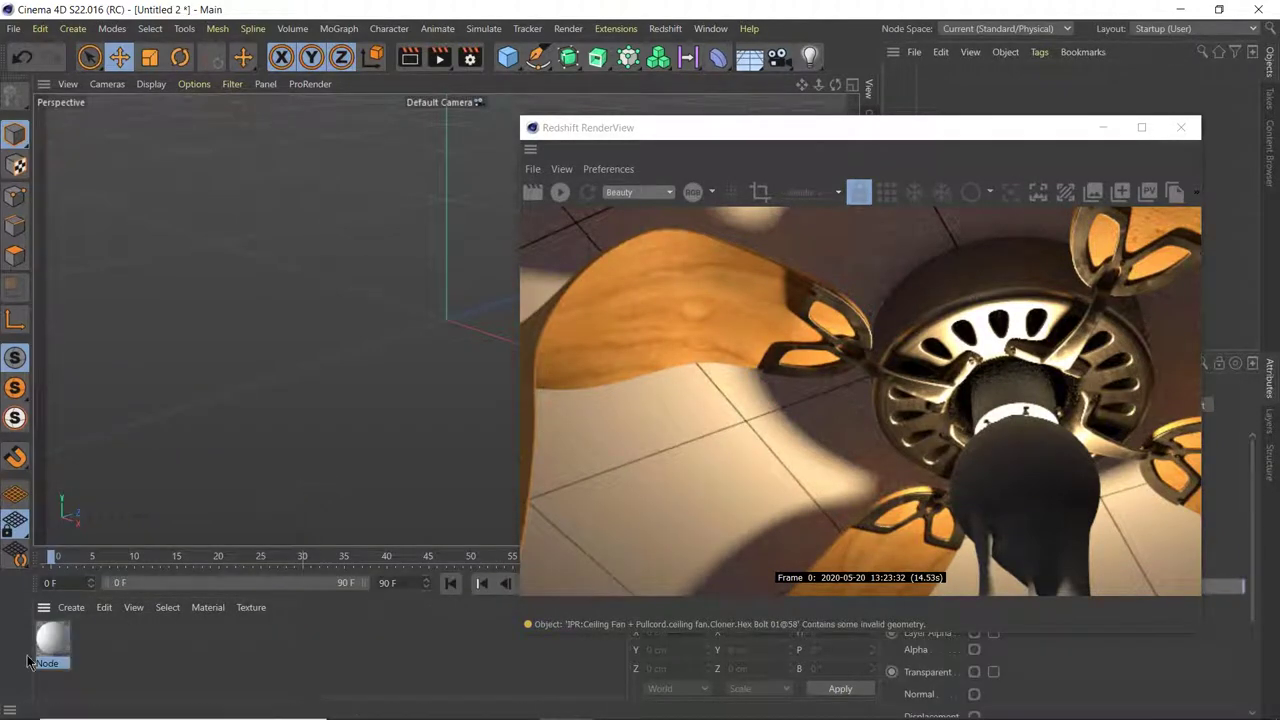
double_click(56, 642)
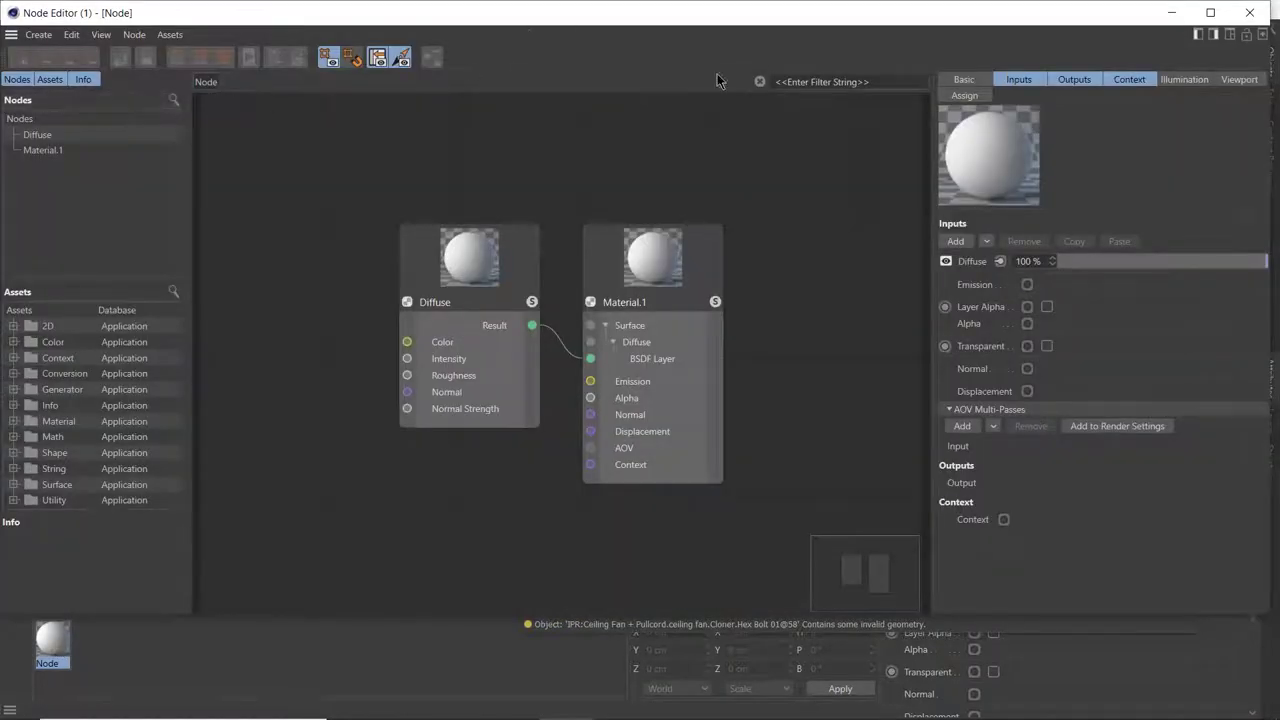
- Search the assets for 'tri' and add a Triplanar node beside Diffuse and Material.1
click(174, 292)
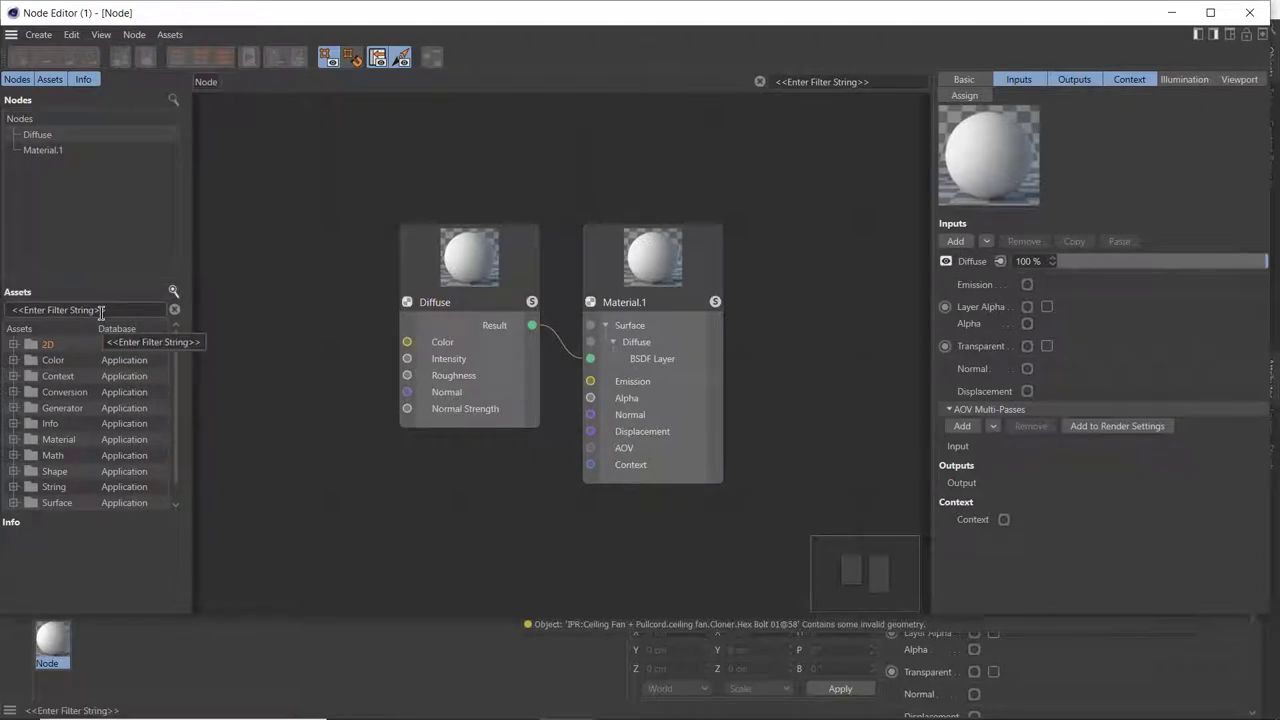
text(tri)
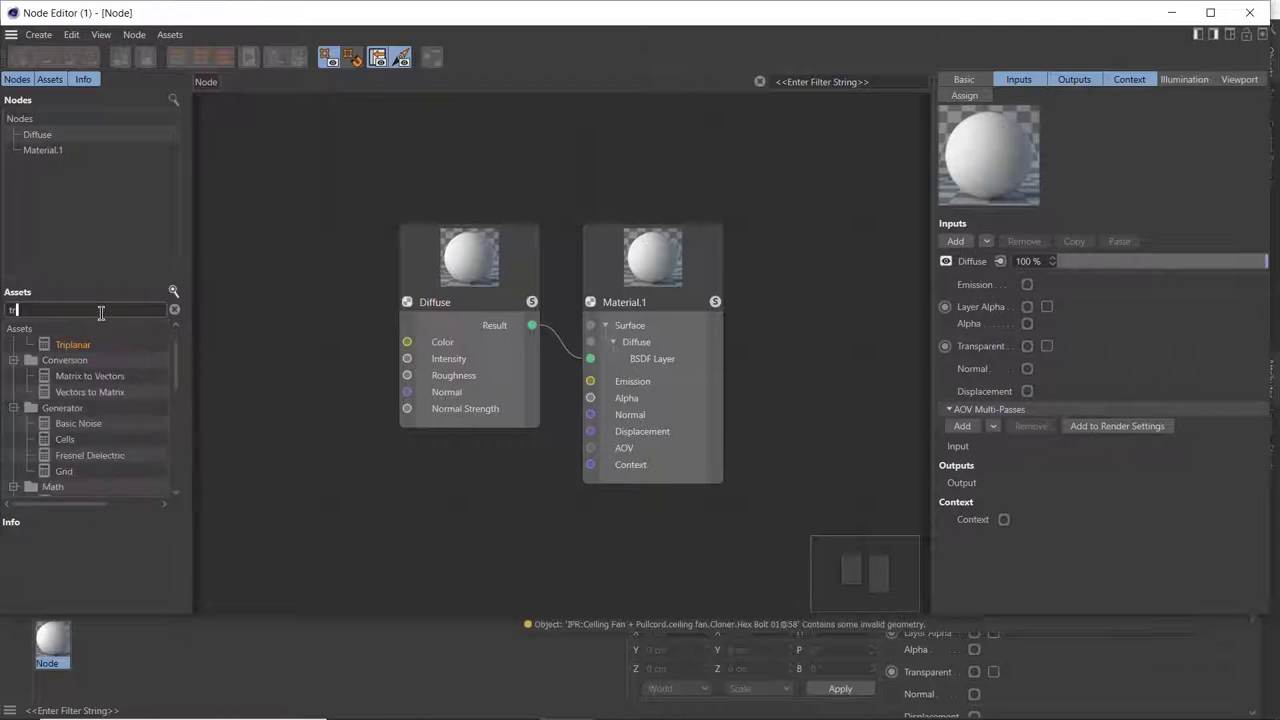
drag(72, 345, 282, 216)
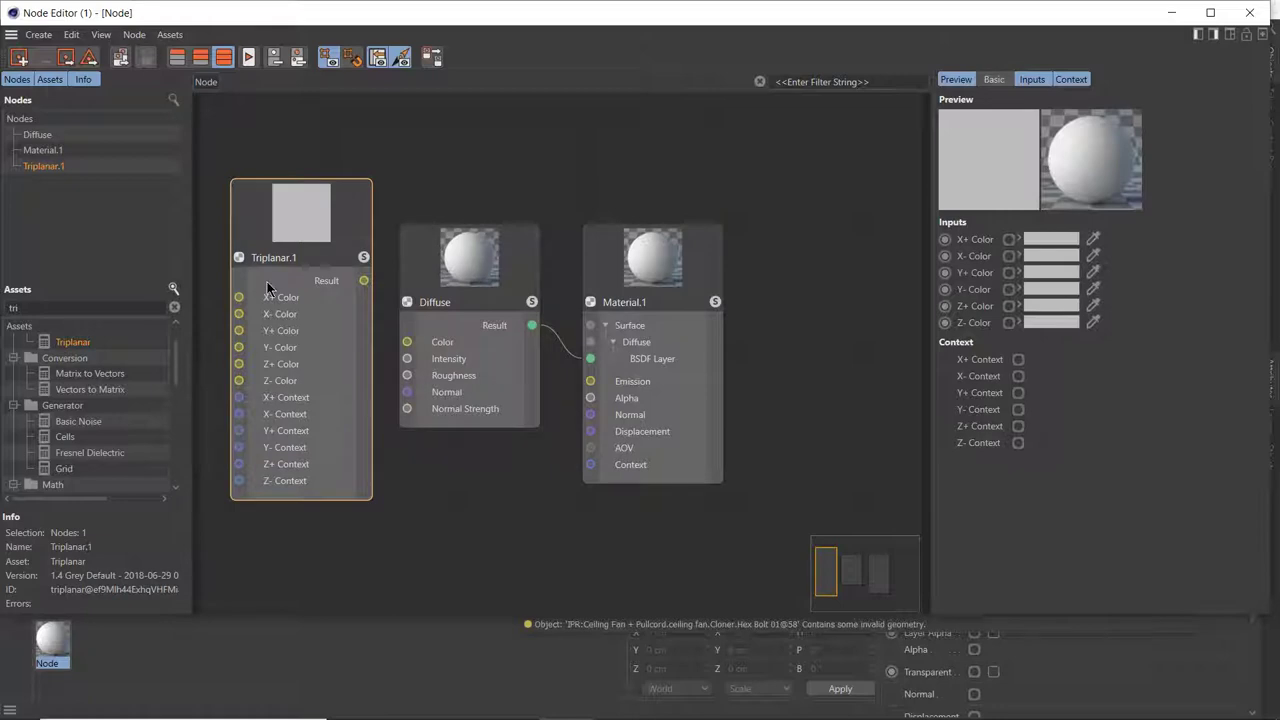
double_click(299, 258)
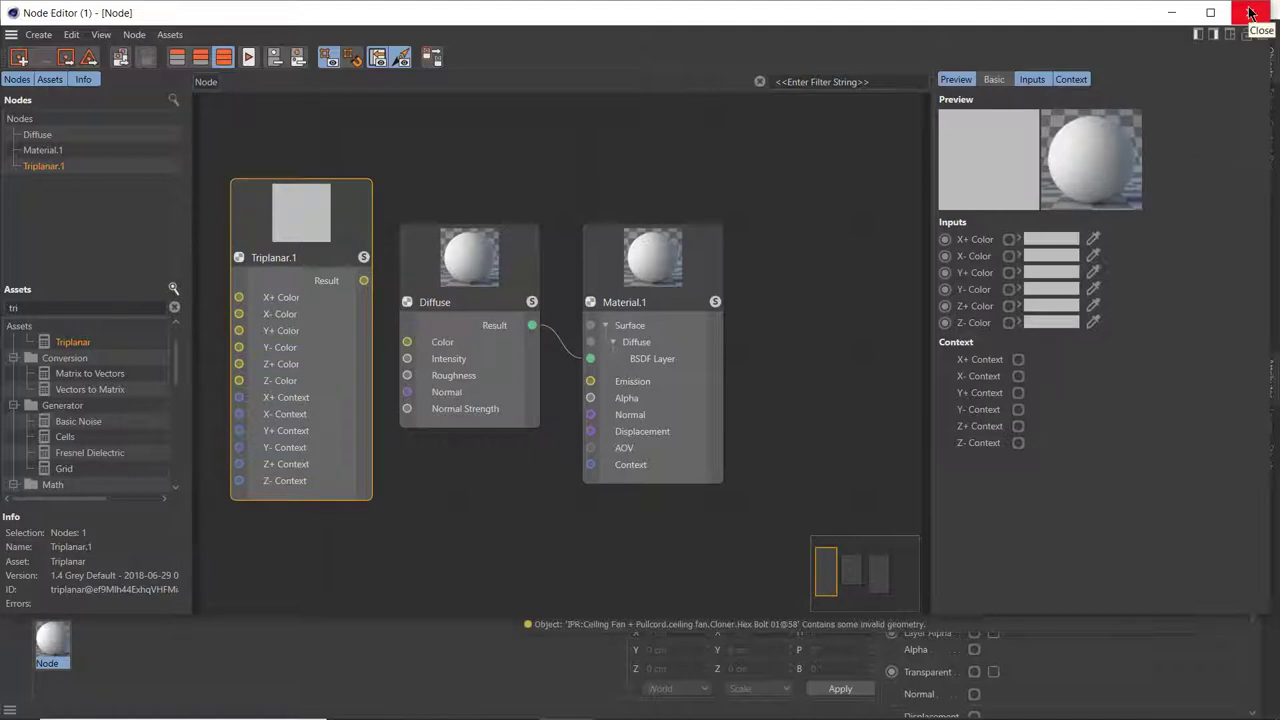
double_click(904, 20)
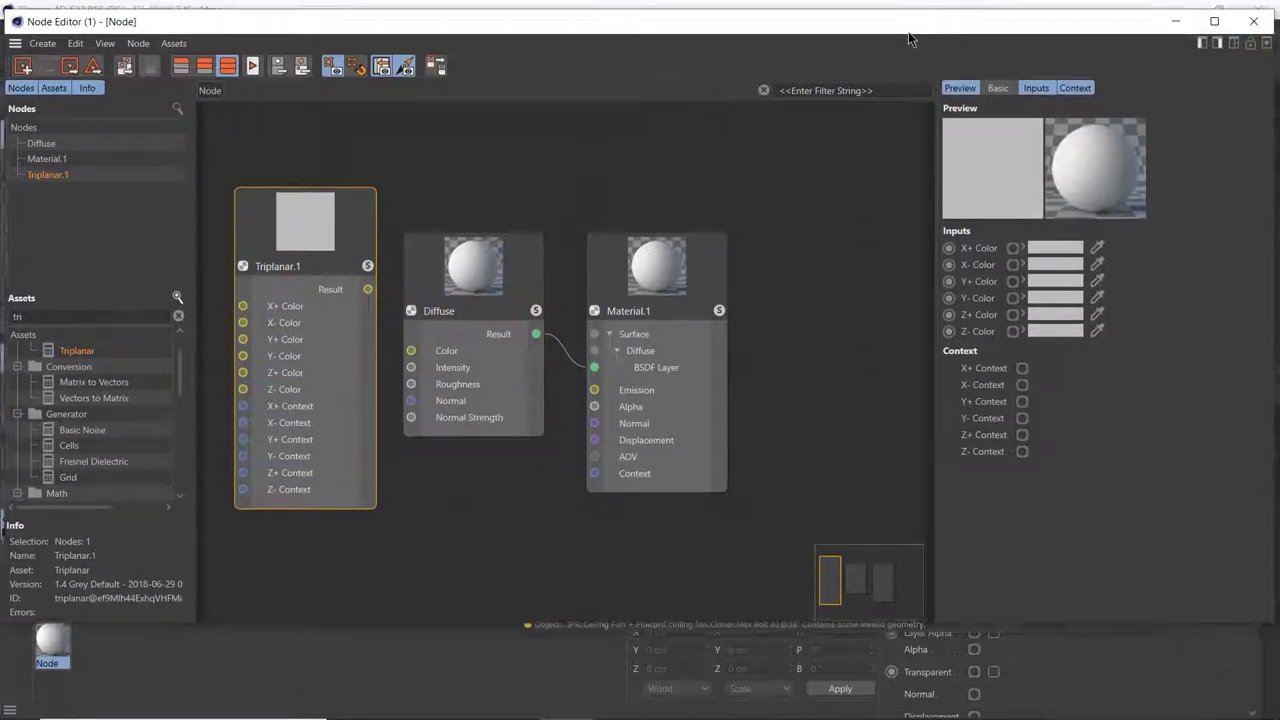
- Move the Node Editor aside, check the available node spaces, then close the editor
drag(912, 64, 592, 74)
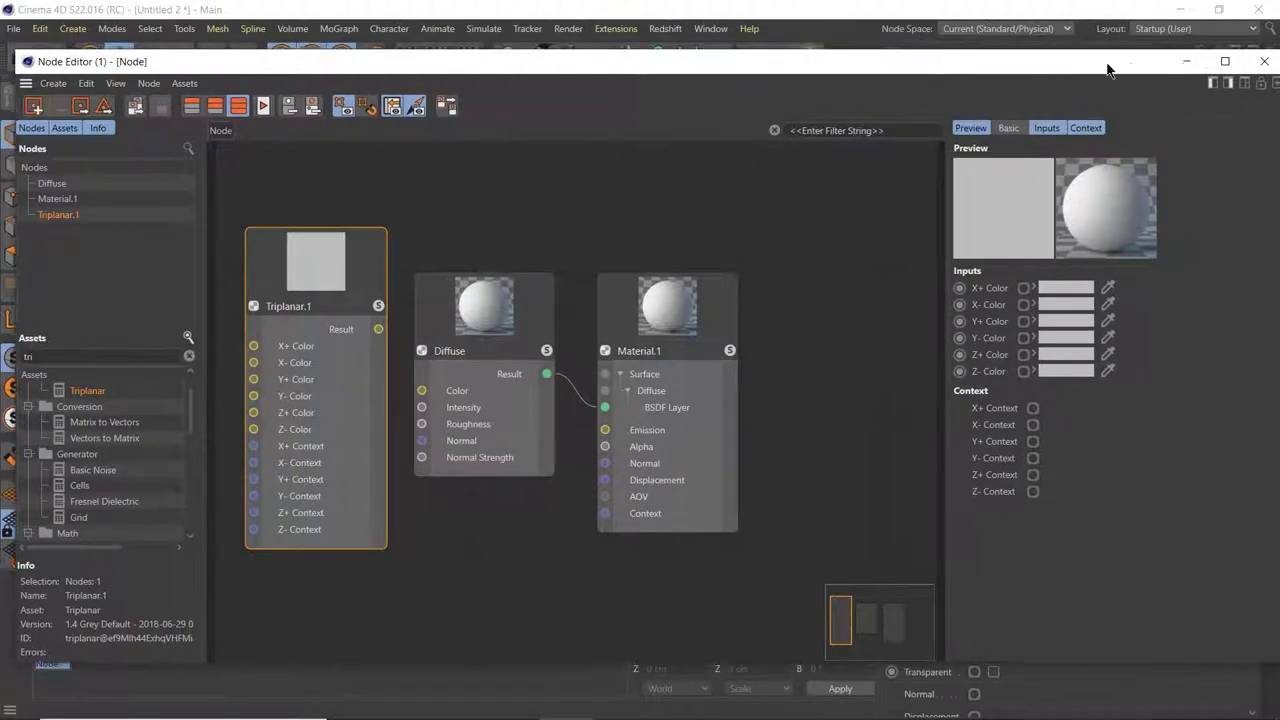
drag(1125, 62, 933, 126)
click(1005, 28)
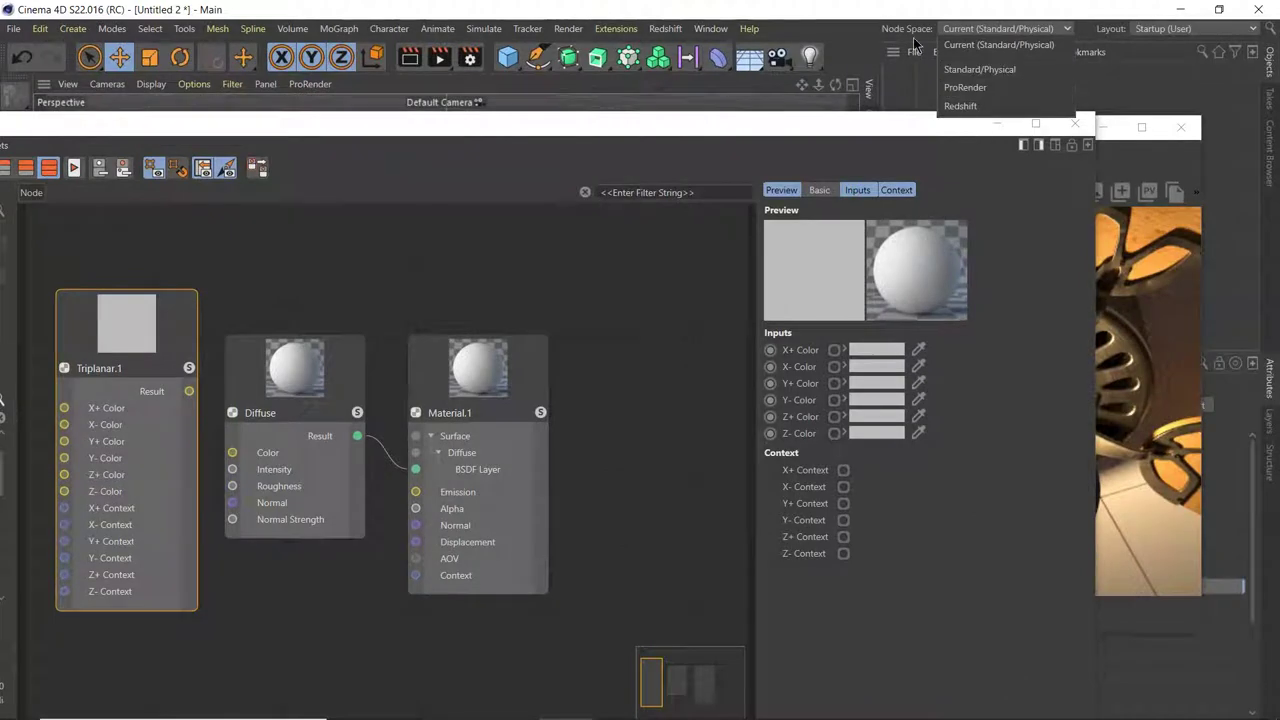
click(993, 46)
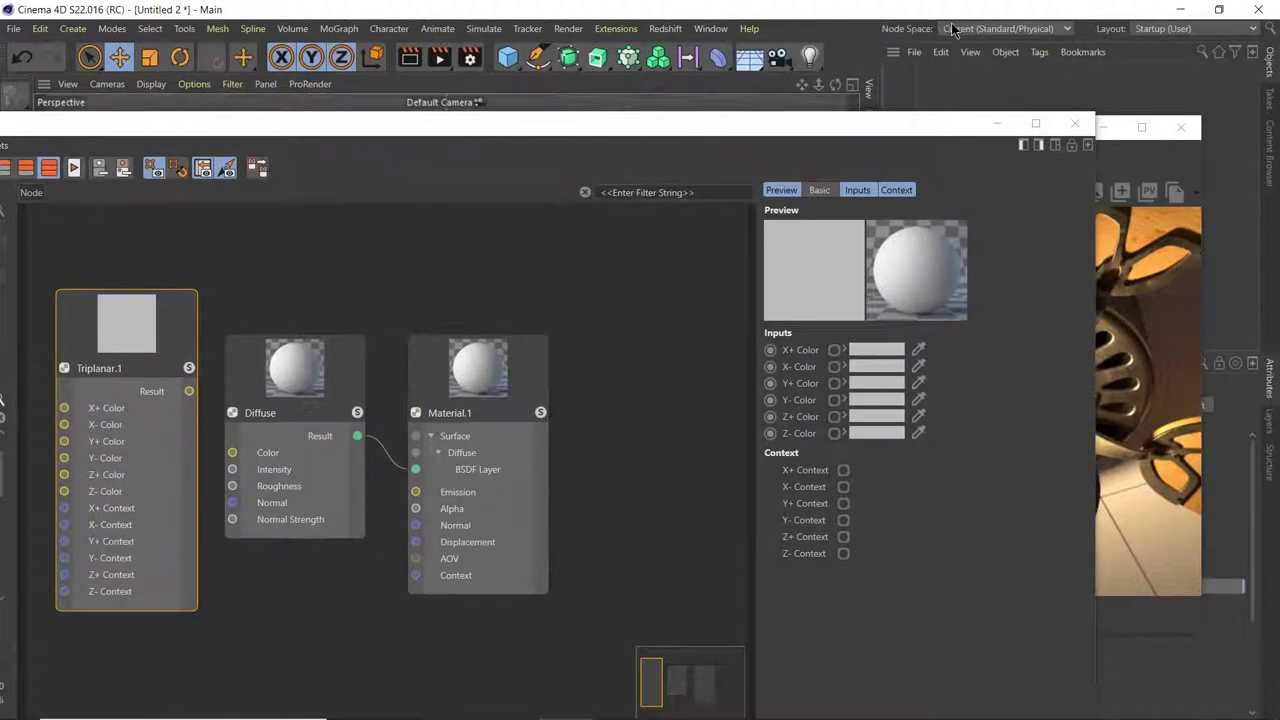
click(1076, 127)
- Select the Node material and show its Basic properties, with Standard/Physical as the node space
drag(1014, 129, 623, 58)
click(65, 645)
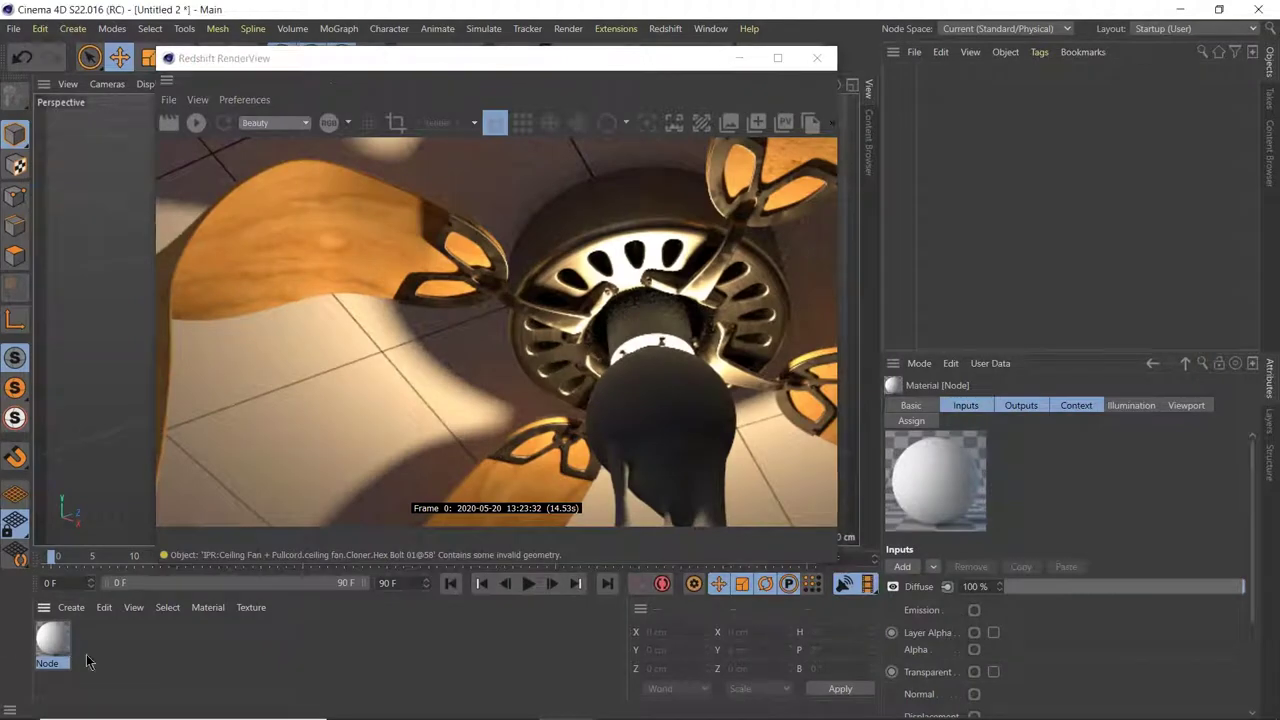
click(910, 405)
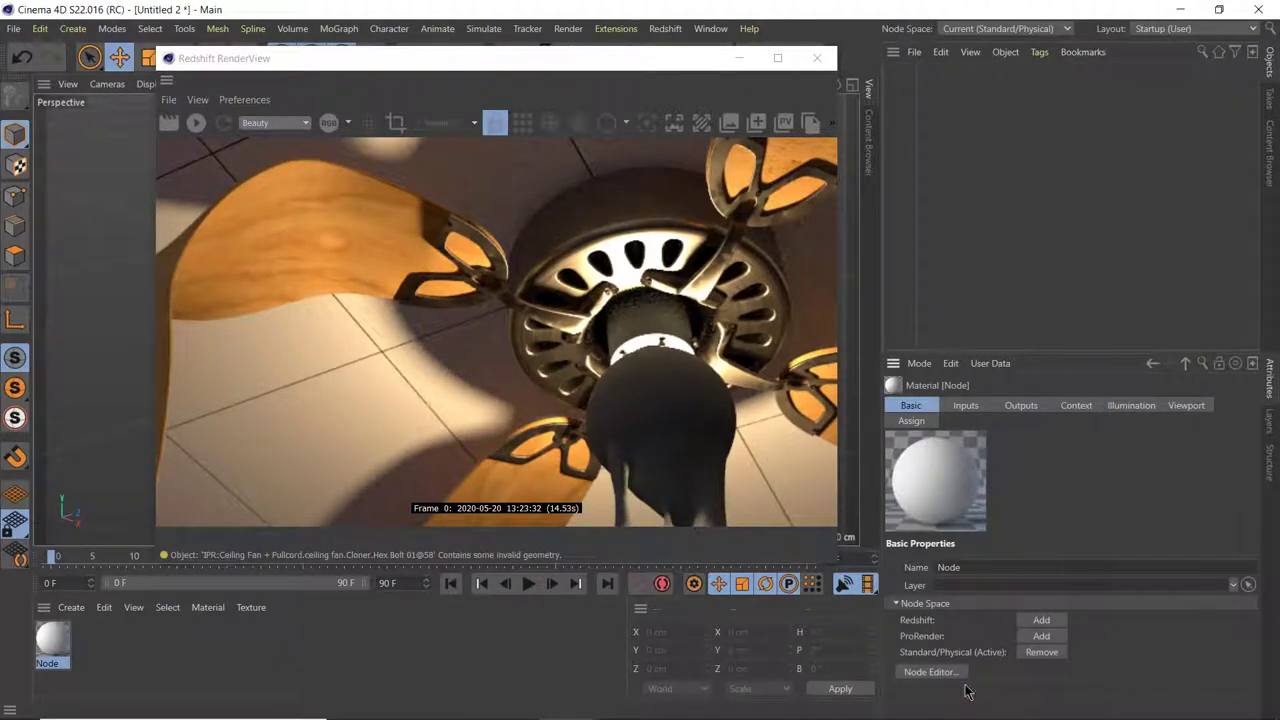
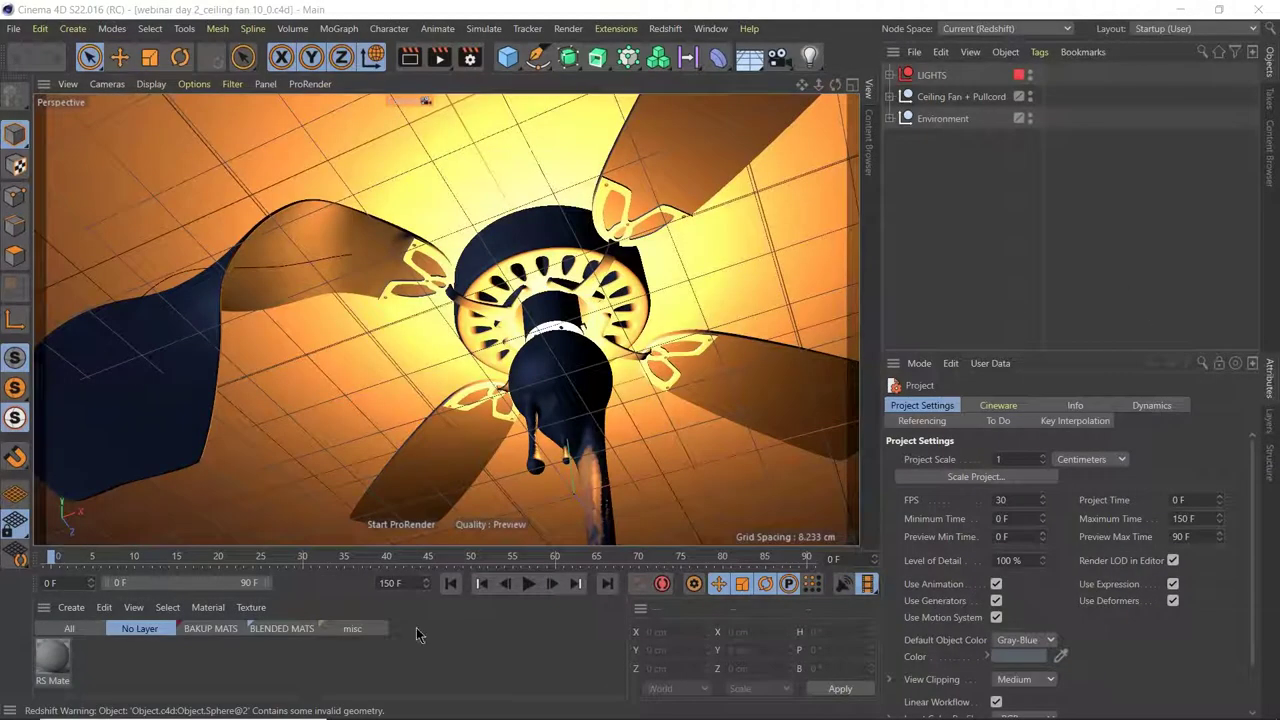
- Open the RS Material in the Redshift Shader Graph, recentre the window, and set its node beside Output
mouse_move(617, 688)
double_click(53, 658)
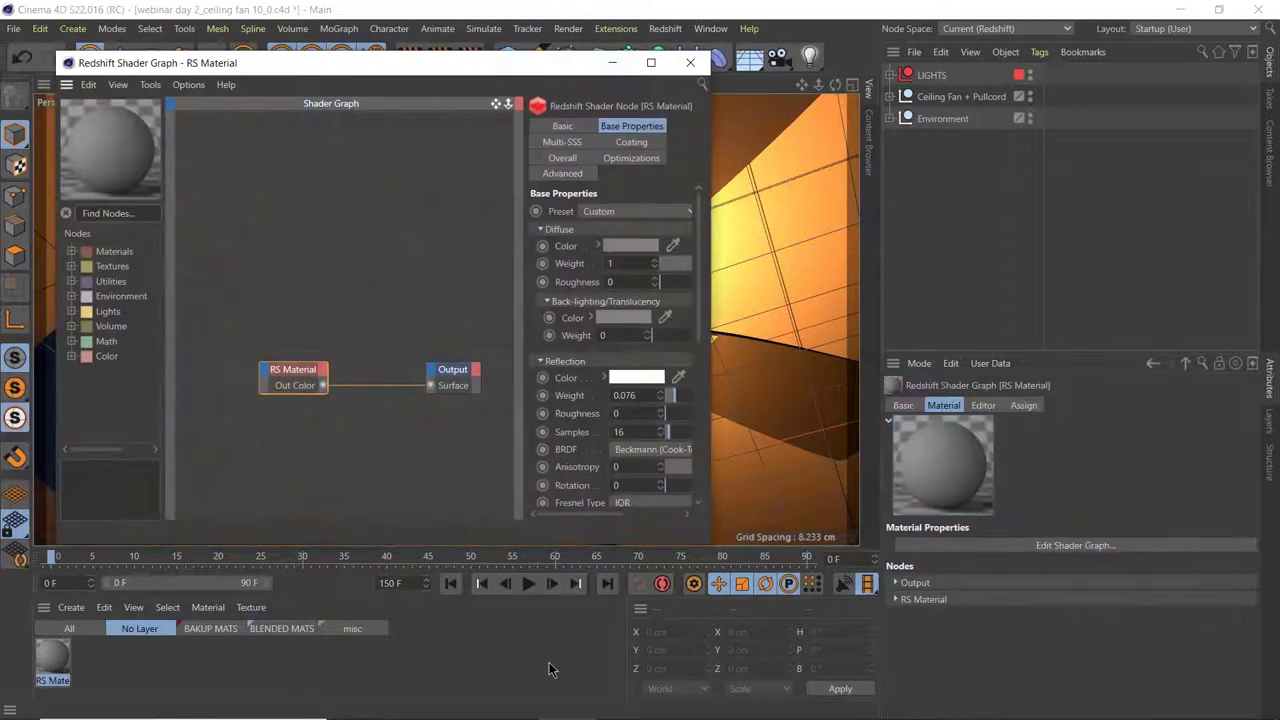
drag(385, 63, 657, 109)
drag(565, 418, 585, 450)
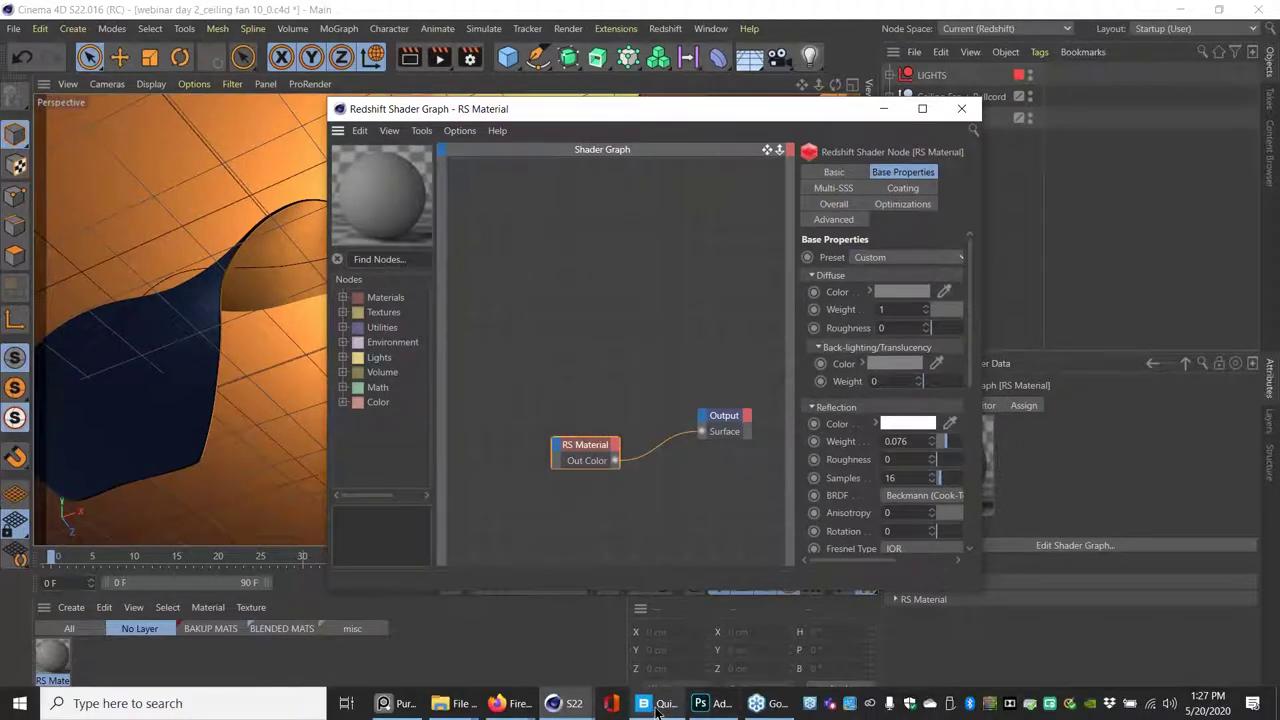
- View the Poplar Veneer 1x2 M asset under Quixel Bridge's local Wood surfaces, then move Bridge aside
click(655, 703)
mouse_move(30, 300)
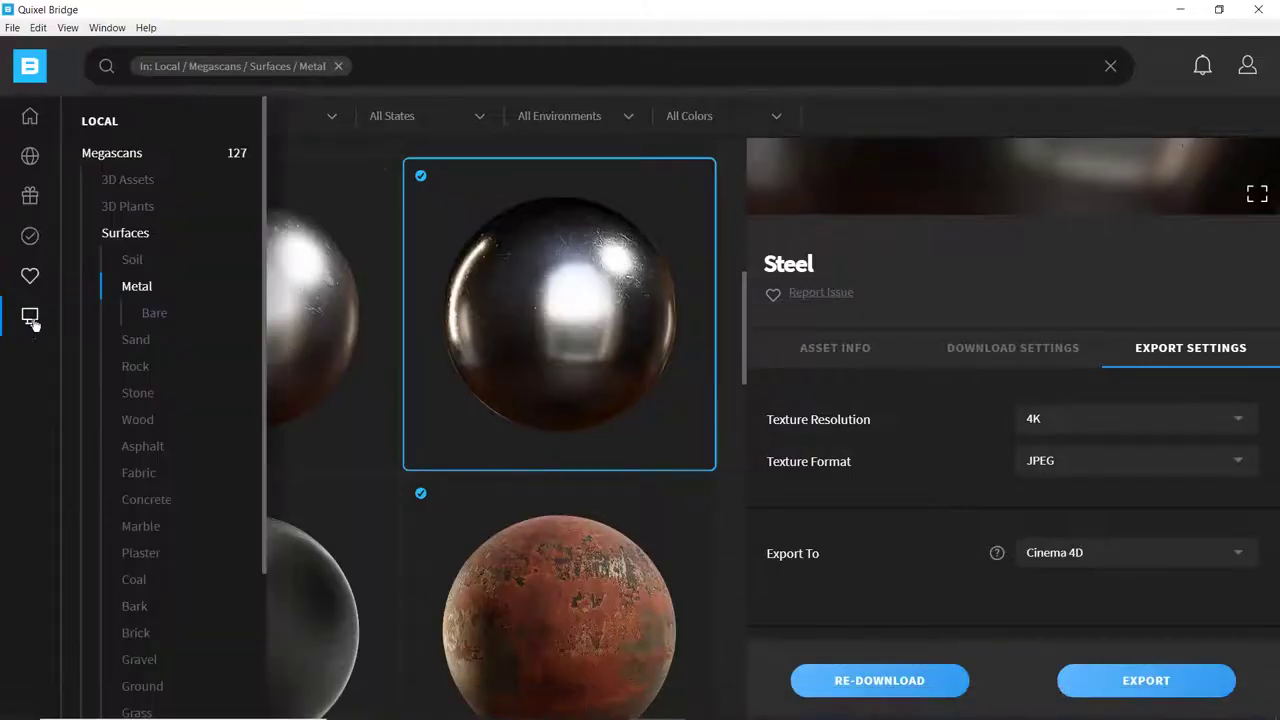
click(146, 426)
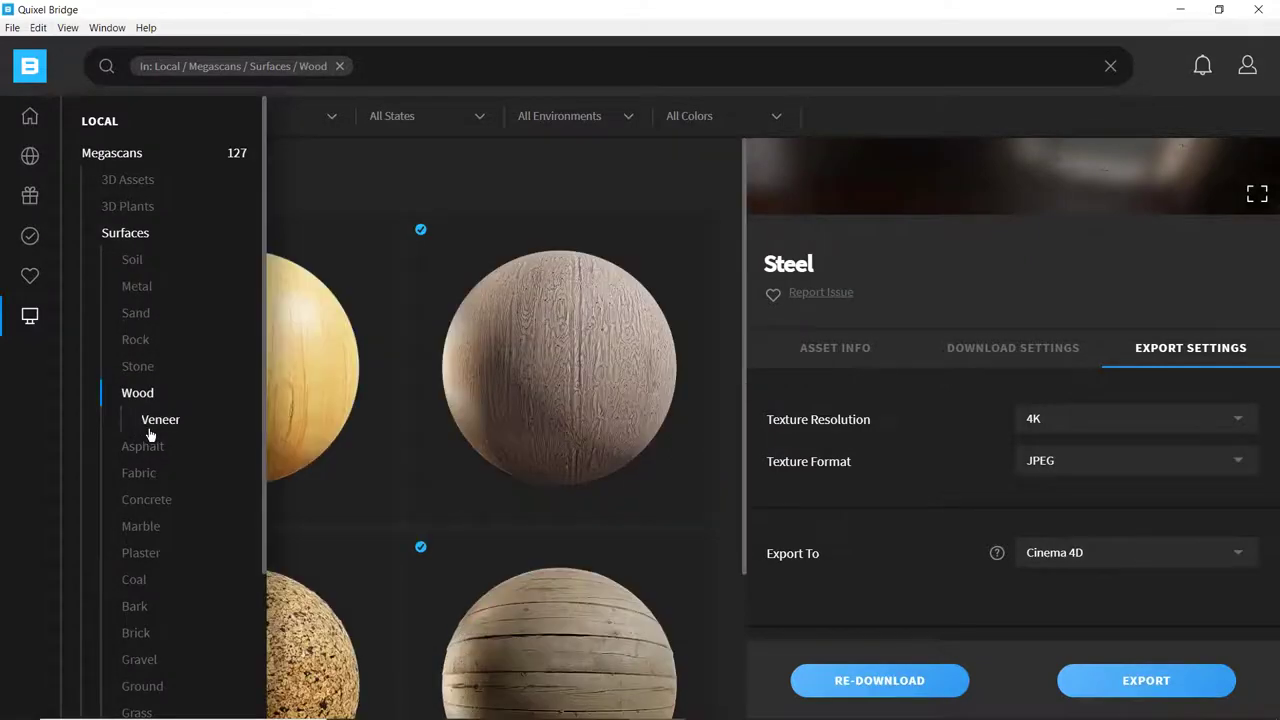
click(328, 390)
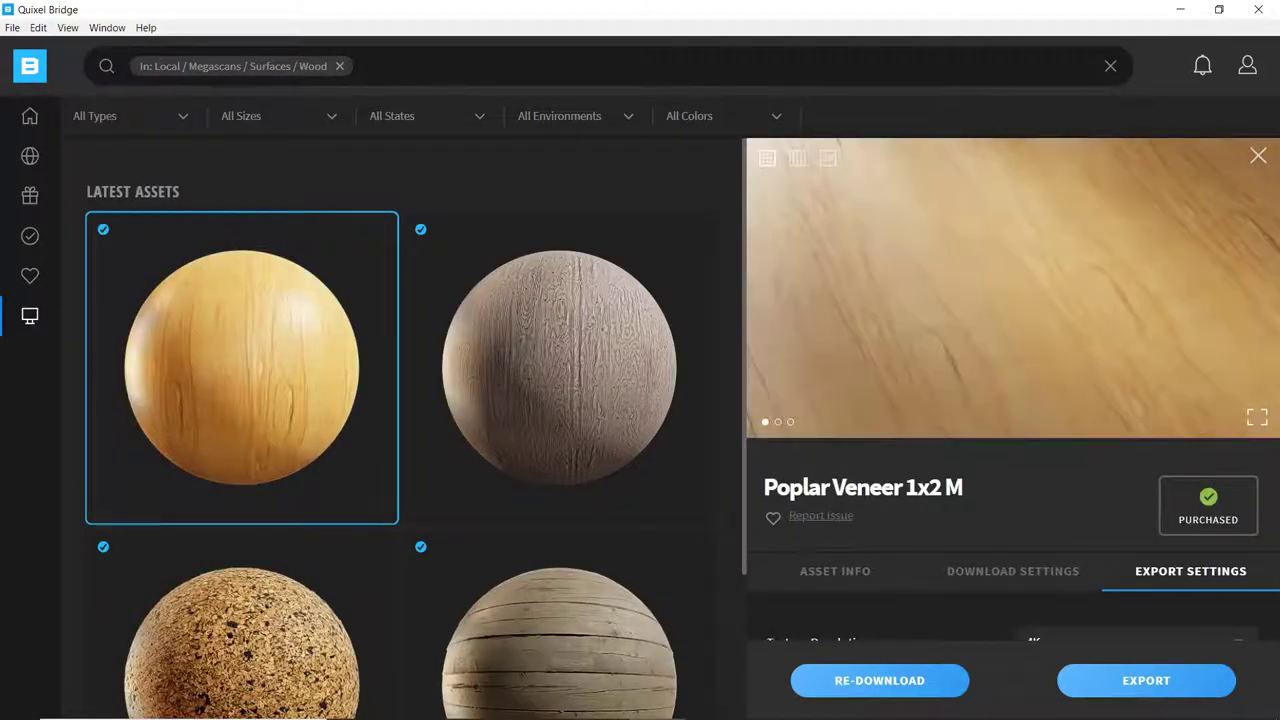
drag(1015, 9, 990, 715)
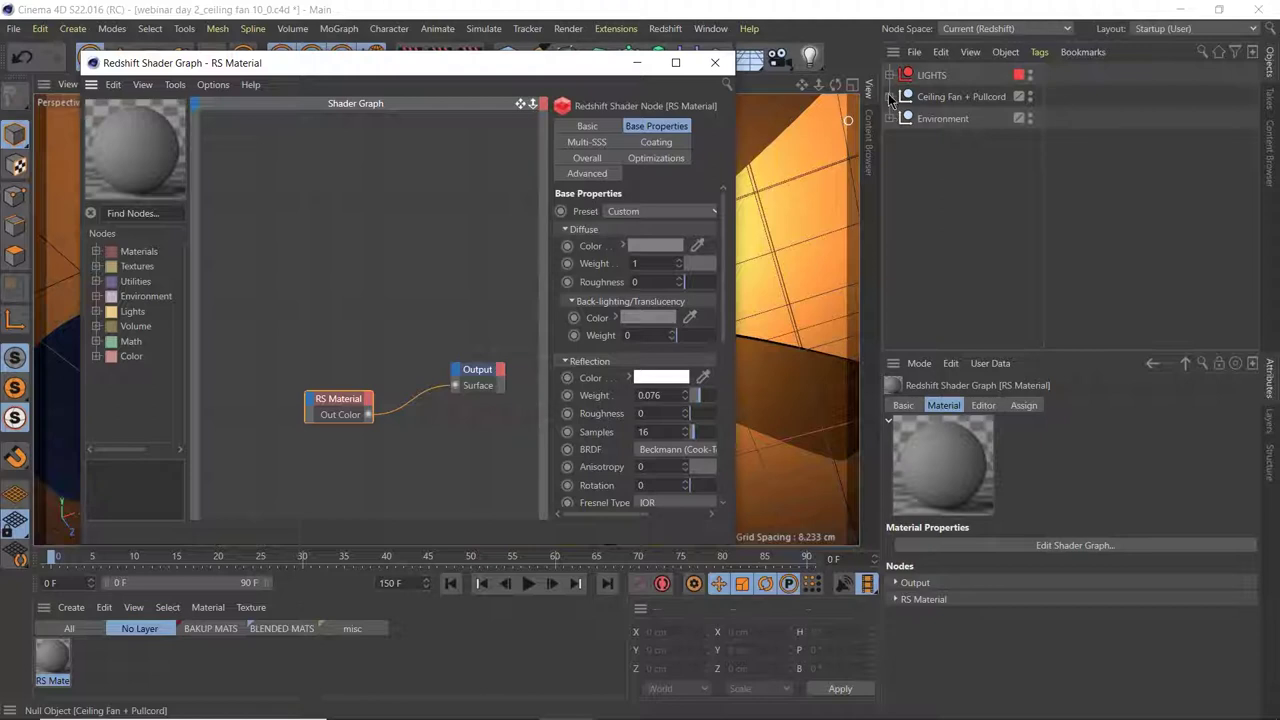
- Scroll the RS Material node's attributes, then close the Redshift Shader Graph window
drag(725, 239, 705, 405)
scroll(705, 405, up, 10)
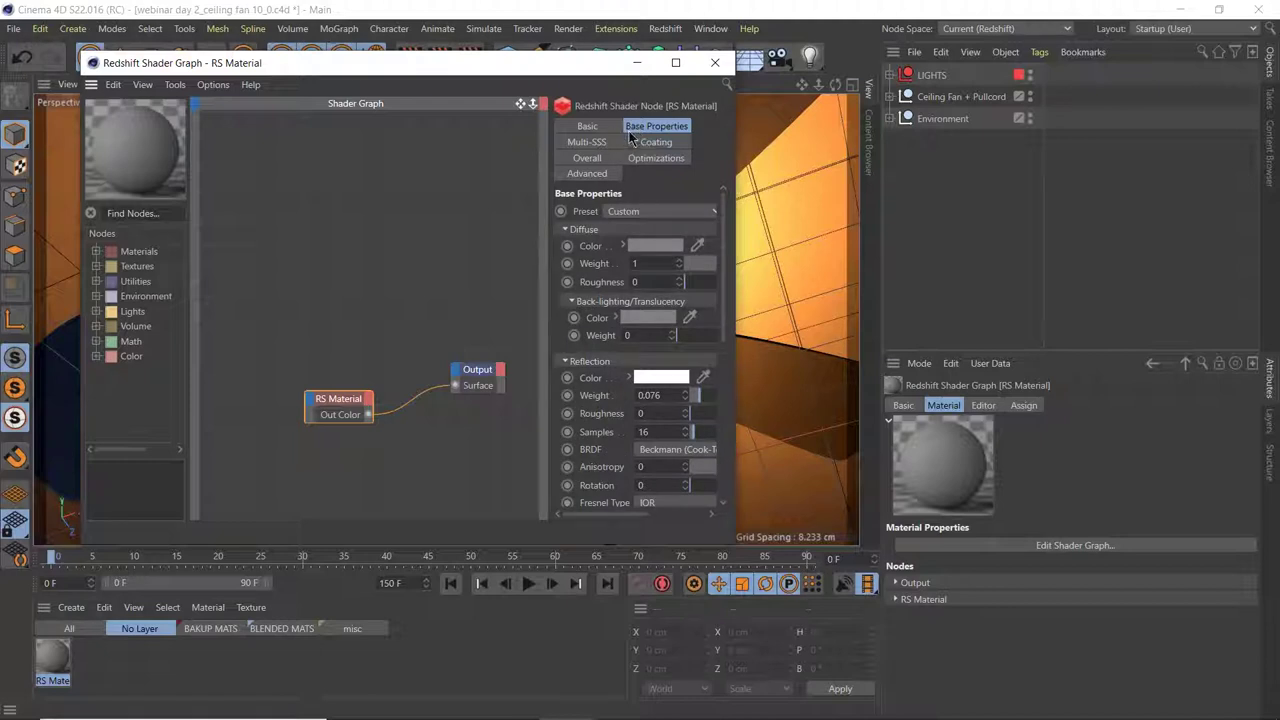
drag(591, 69, 544, 70)
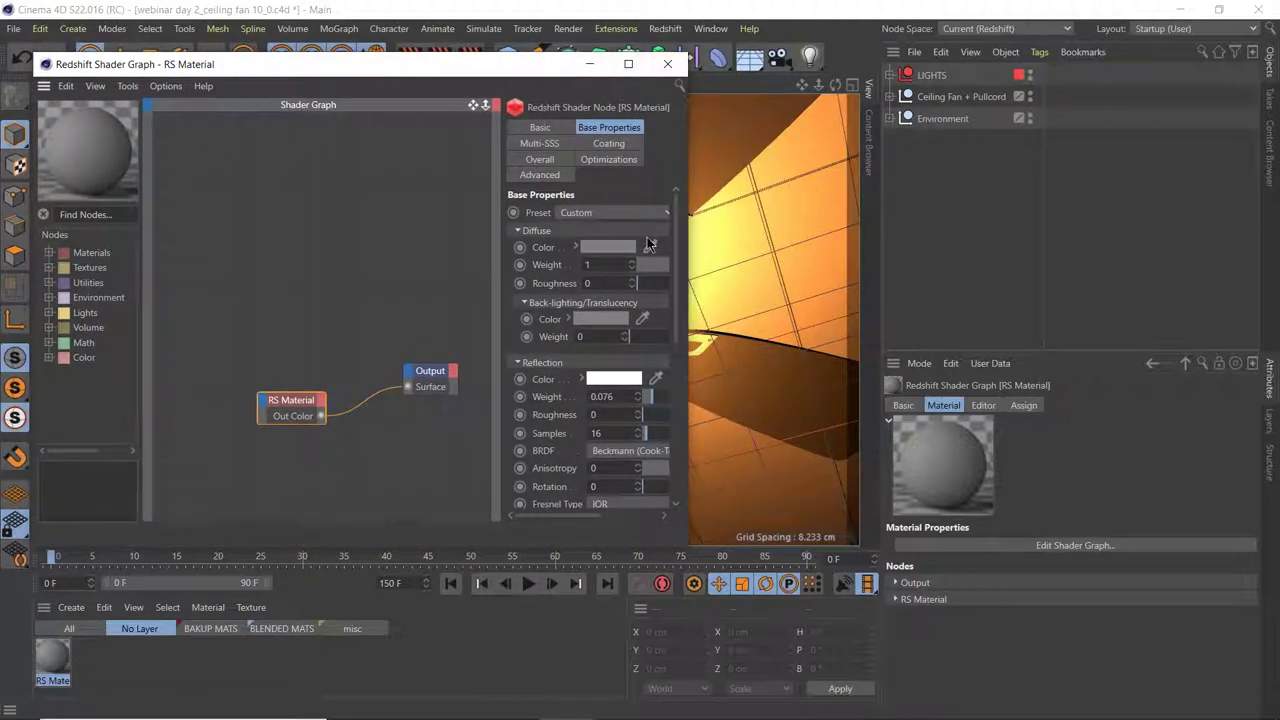
click(667, 64)
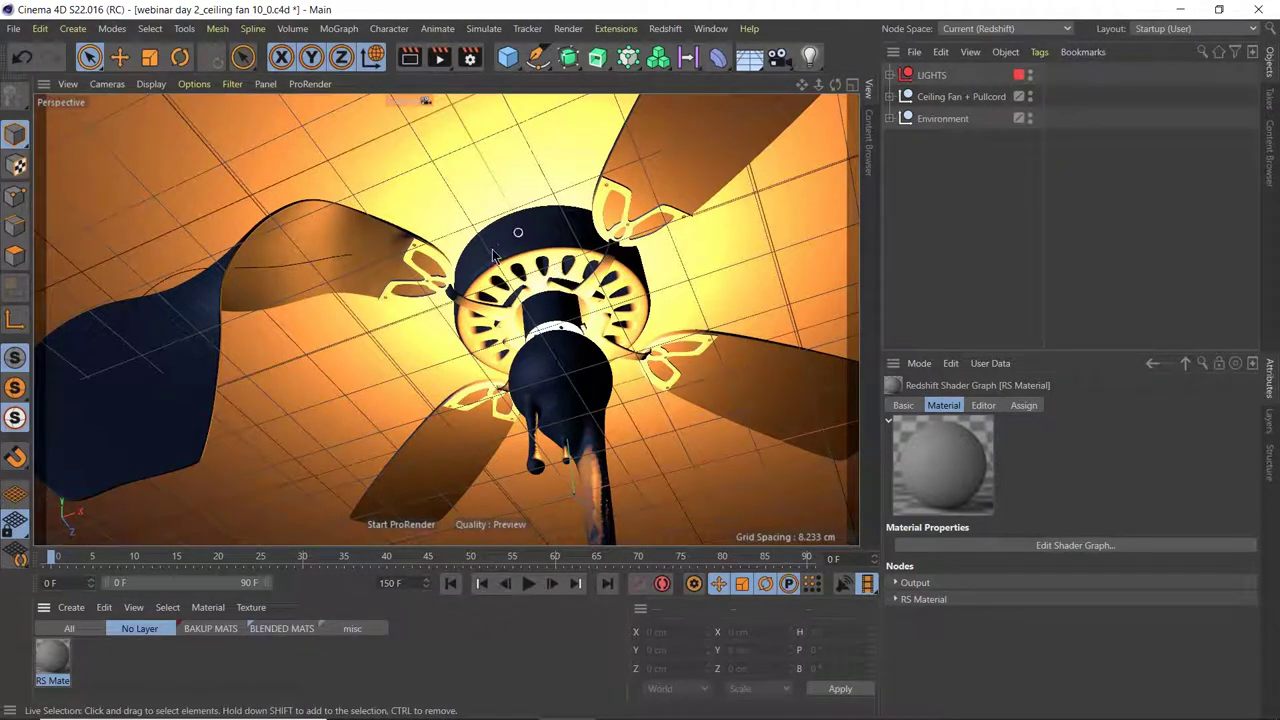
- Expand Ceiling Fan + Pullcord and drag varnish silver from BAKUP MATS onto FAN MOTOR & BLADES
click(890, 97)
scroll(1208, 247, down, 5)
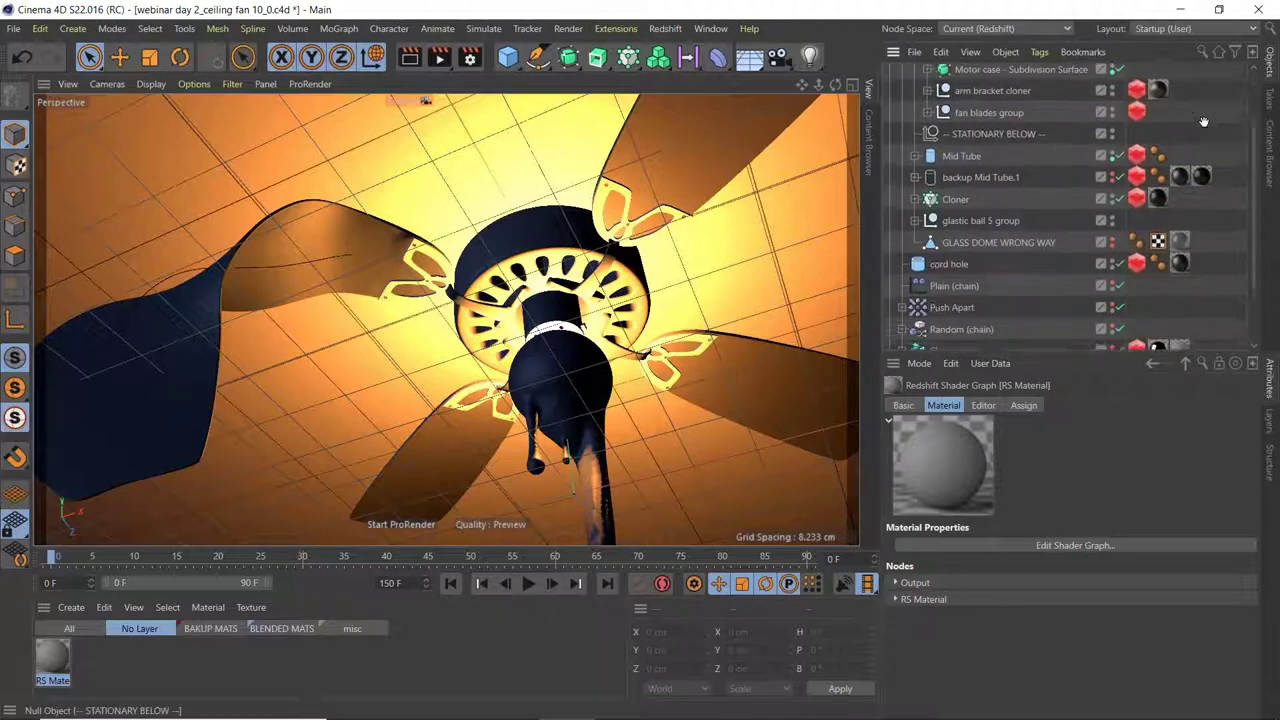
scroll(1208, 240, down, 2)
scroll(914, 176, up, 6)
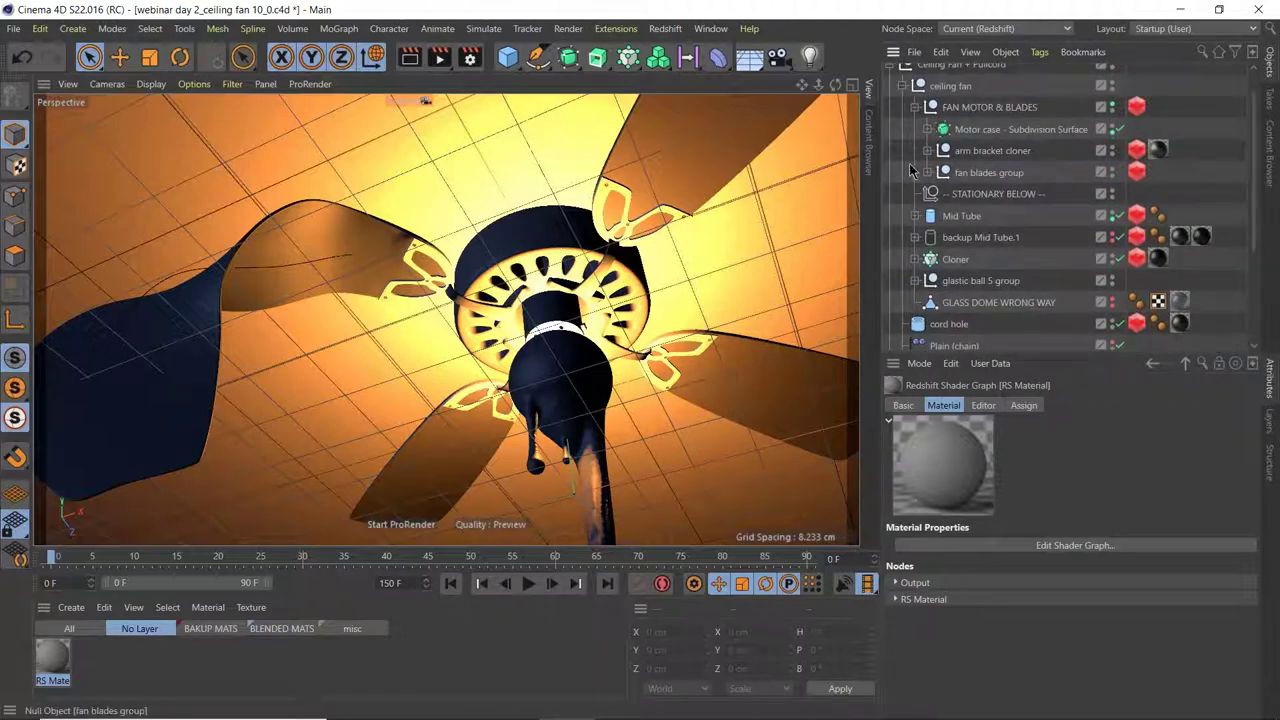
scroll(918, 176, up, 1)
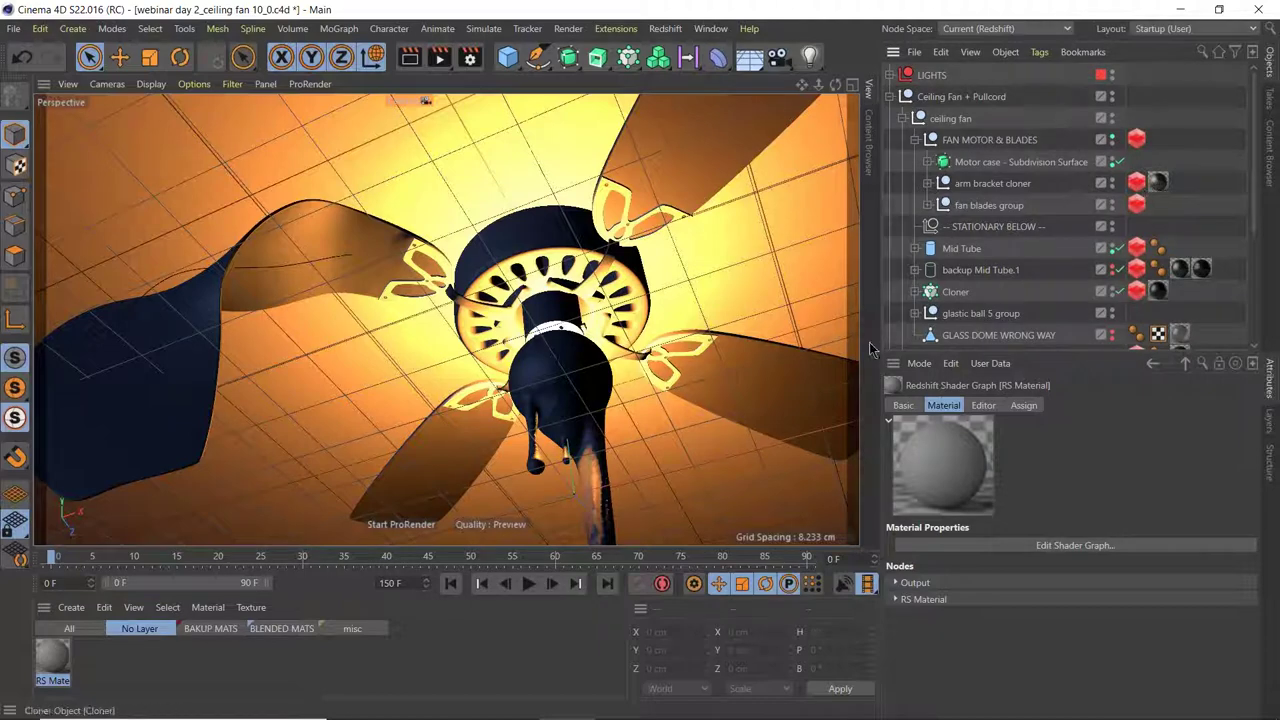
click(361, 628)
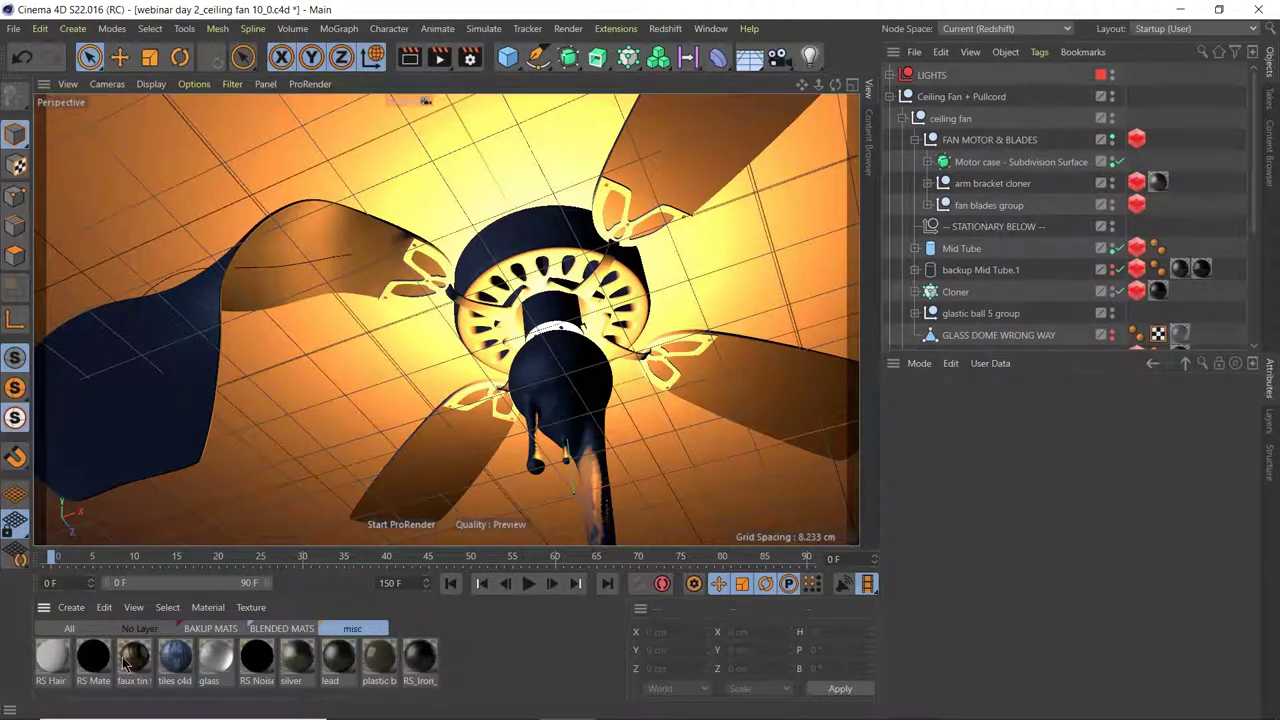
click(285, 628)
click(212, 629)
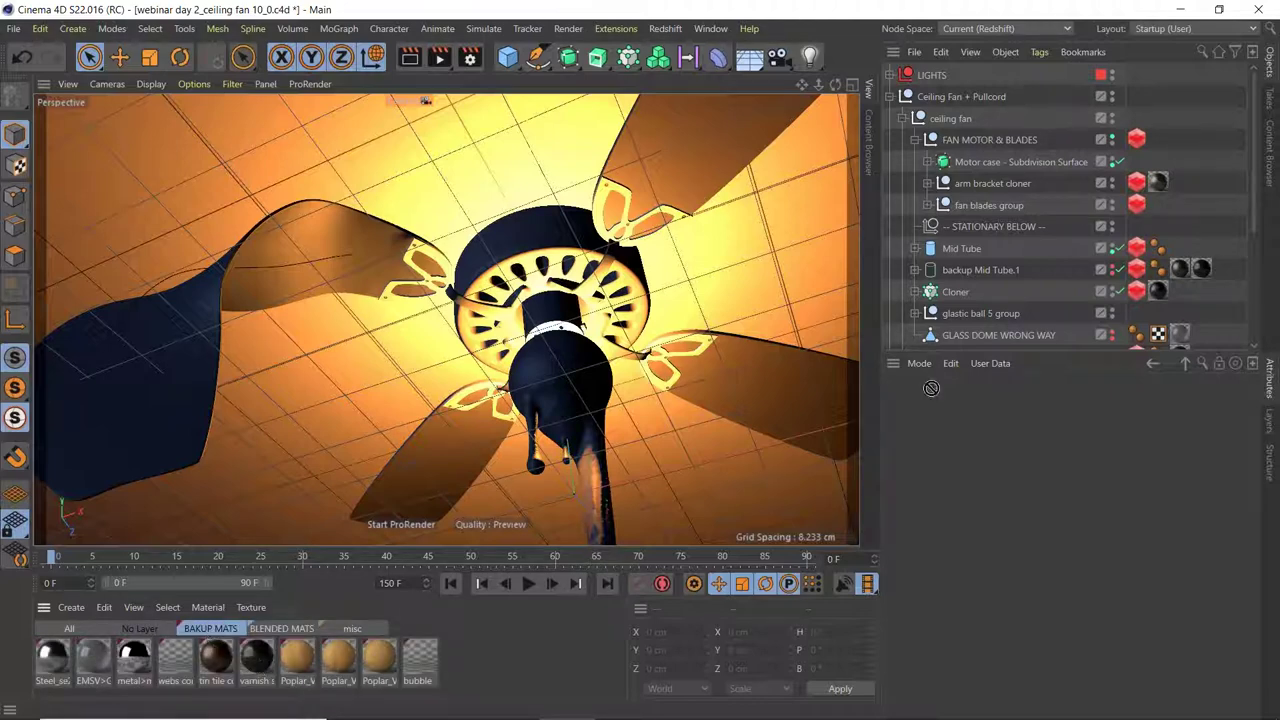
drag(1005, 145, 1003, 142)
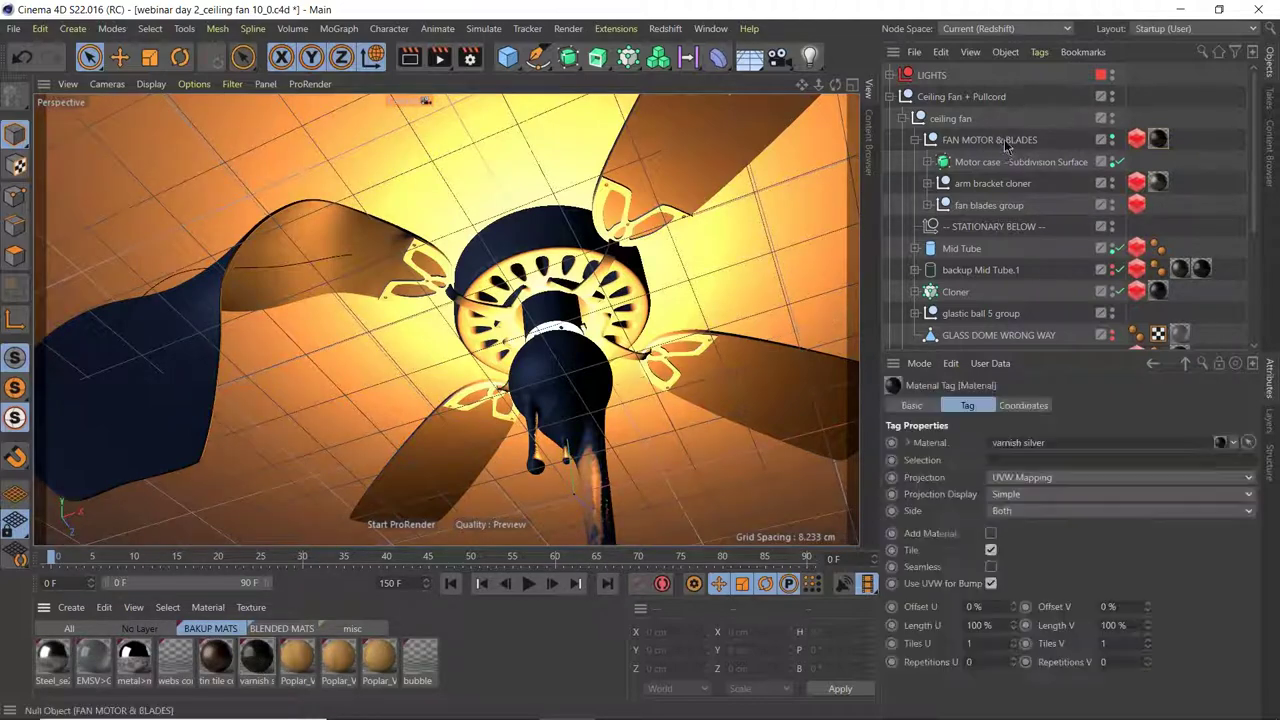
click(665, 28)
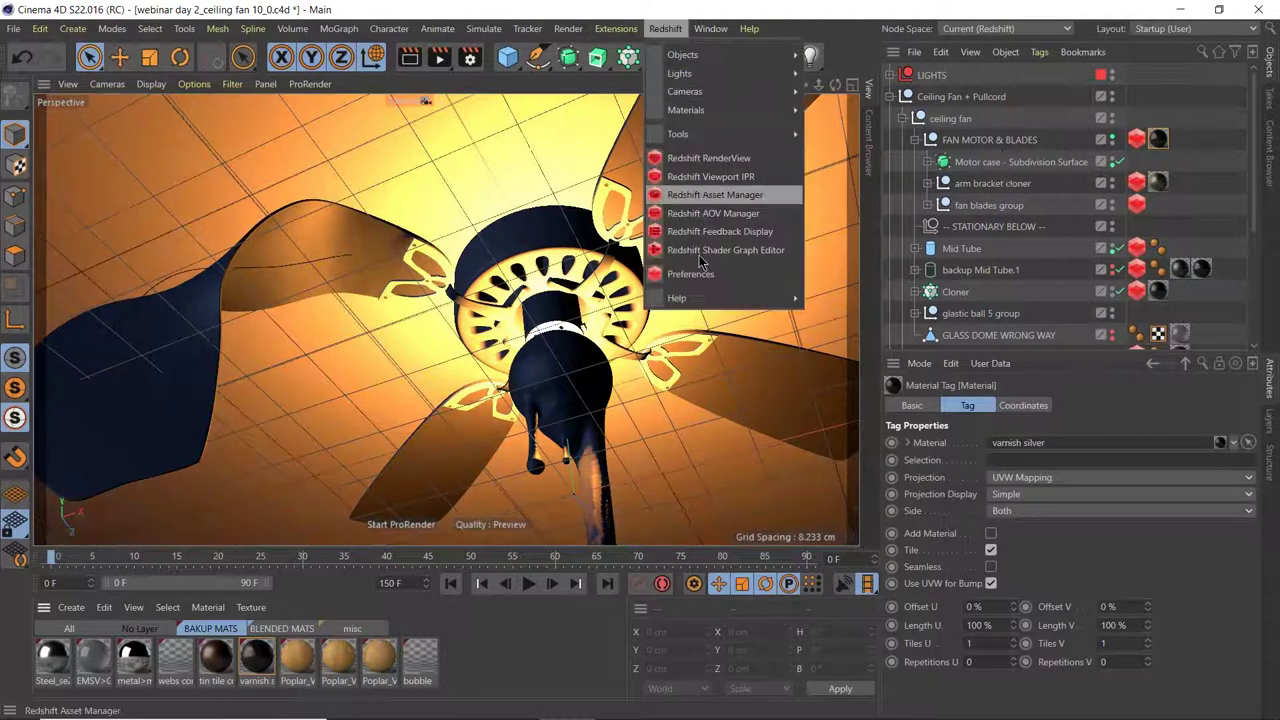
- Open the Redshift RenderView and start an interactive IPR render of the fan
click(708, 159)
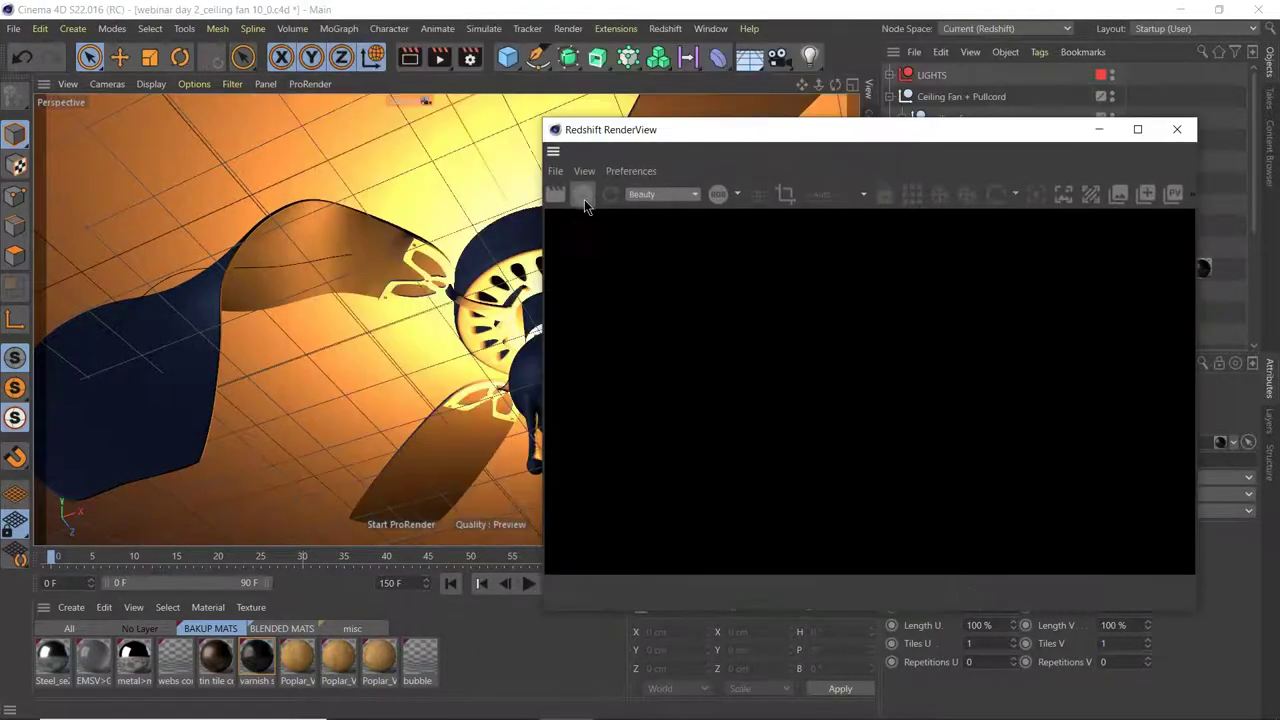
click(582, 196)
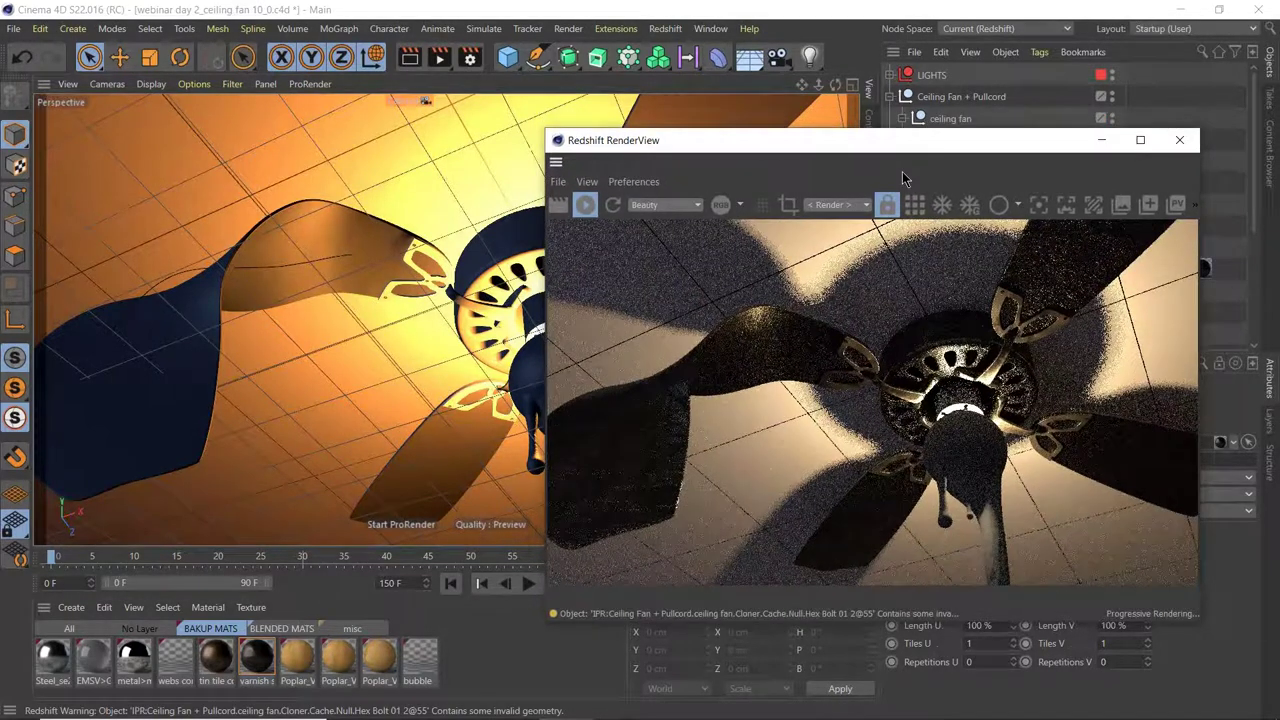
drag(886, 133, 889, 324)
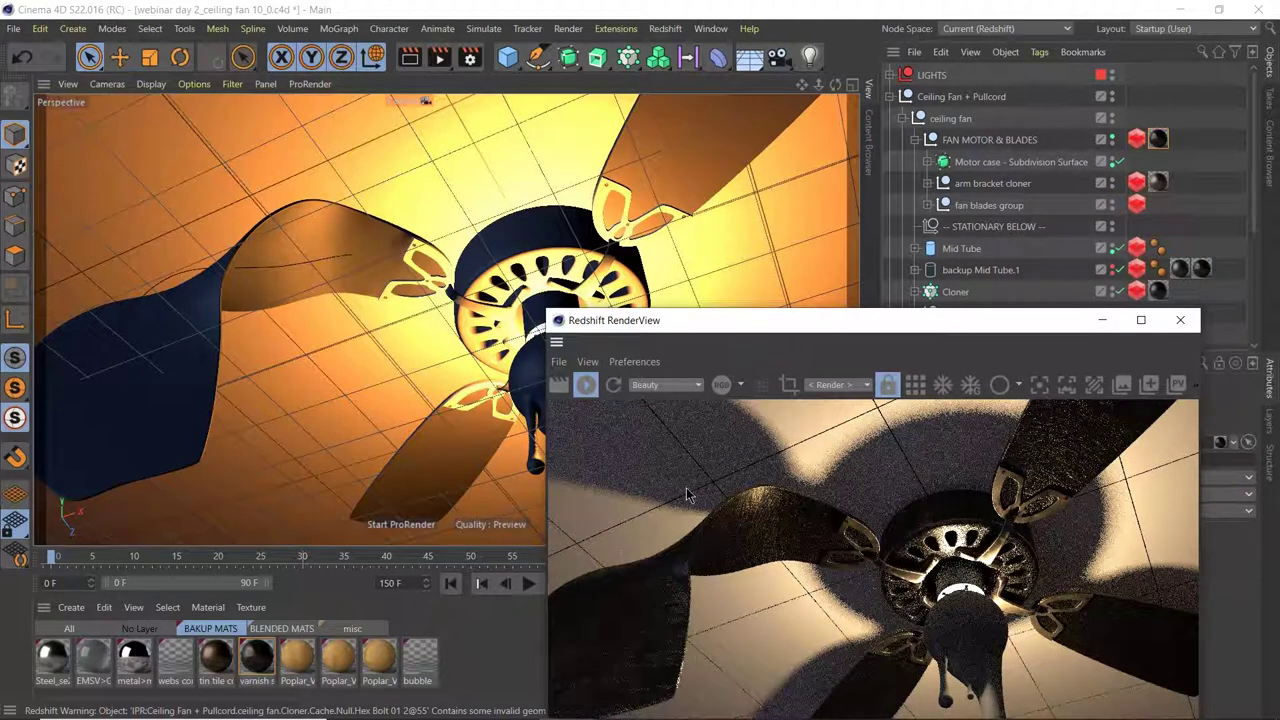
click(297, 662)
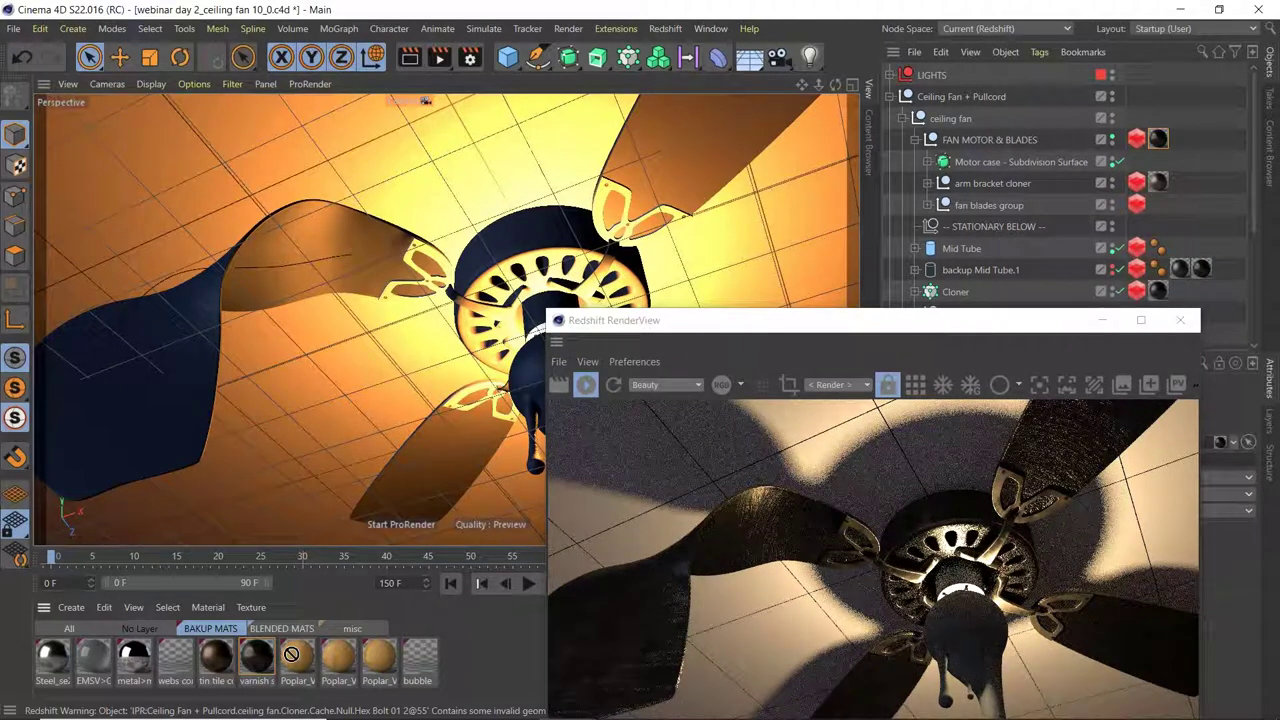
- Apply Poplar_Veneer to the fan blades group, moving material tags onto fan blade 2.1 and 3.1
drag(987, 210, 985, 211)
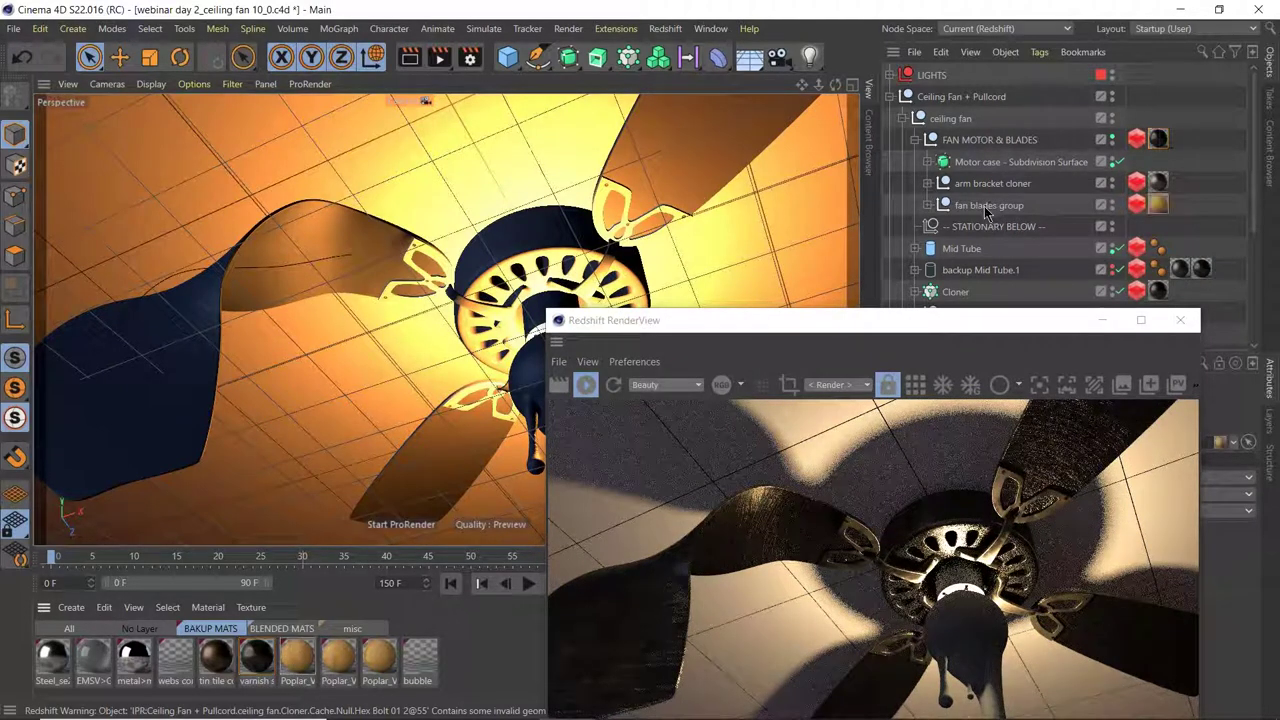
click(927, 205)
scroll(1000, 200, down, 3)
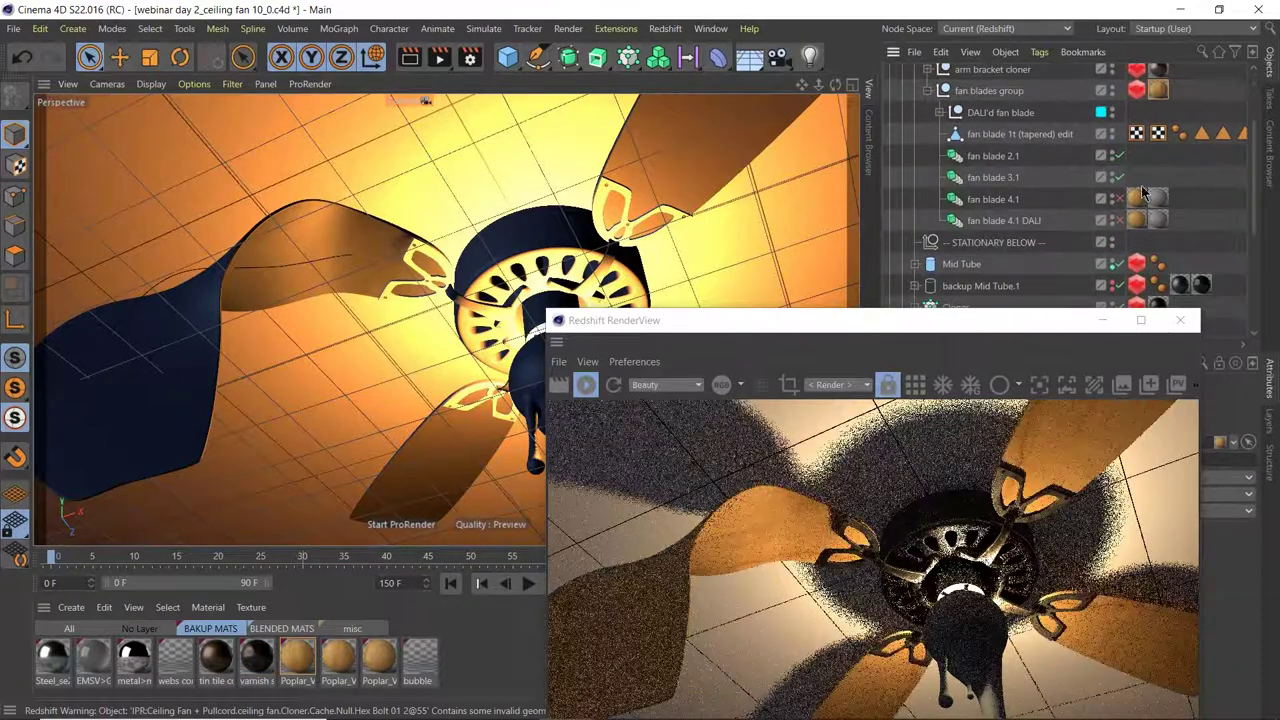
drag(1138, 203, 1136, 156)
drag(1136, 220, 1136, 178)
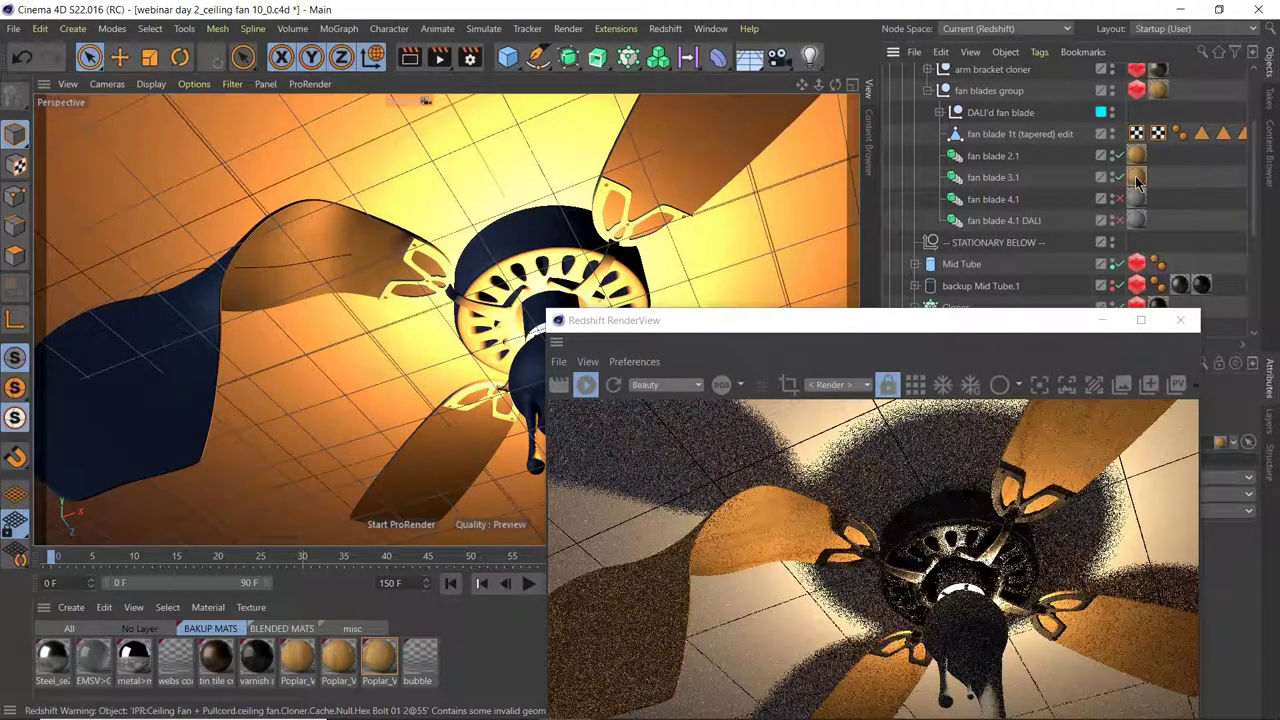
drag(1057, 326, 1062, 236)
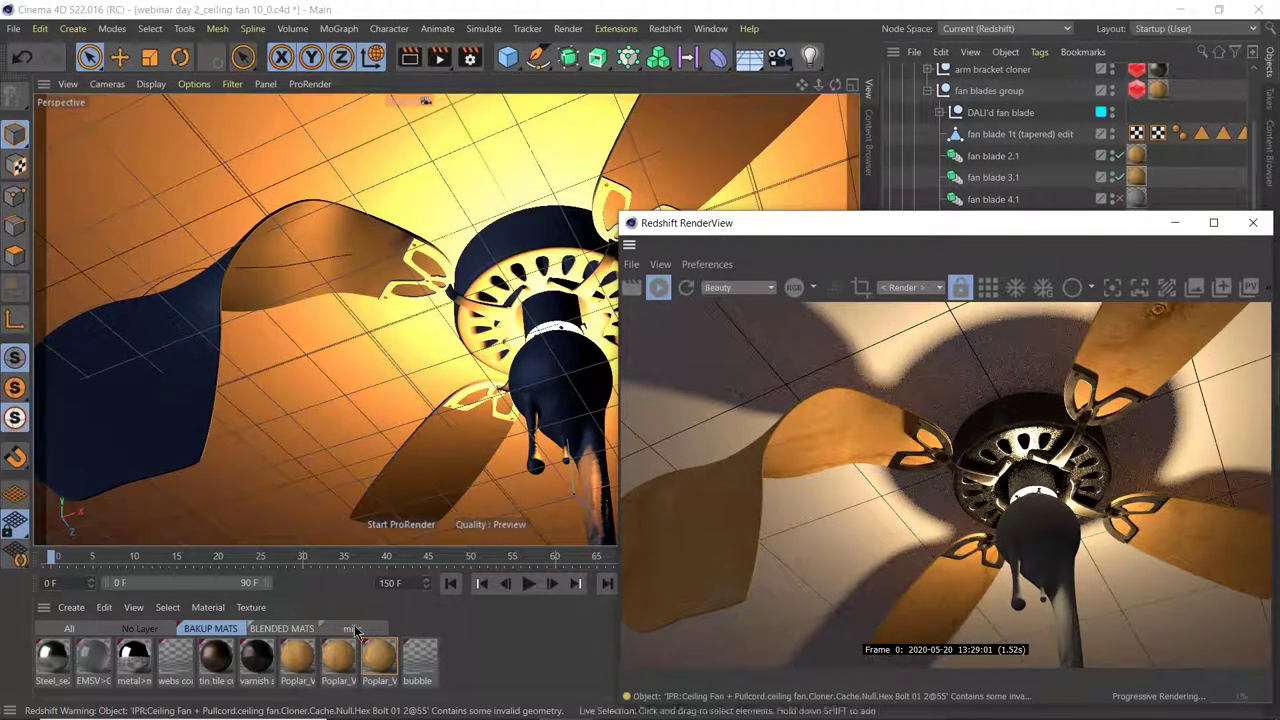
- Load RS_Iron_Wrought_4K into the shader graph, then select the tin tile material in BAKUP MATS
double_click(298, 660)
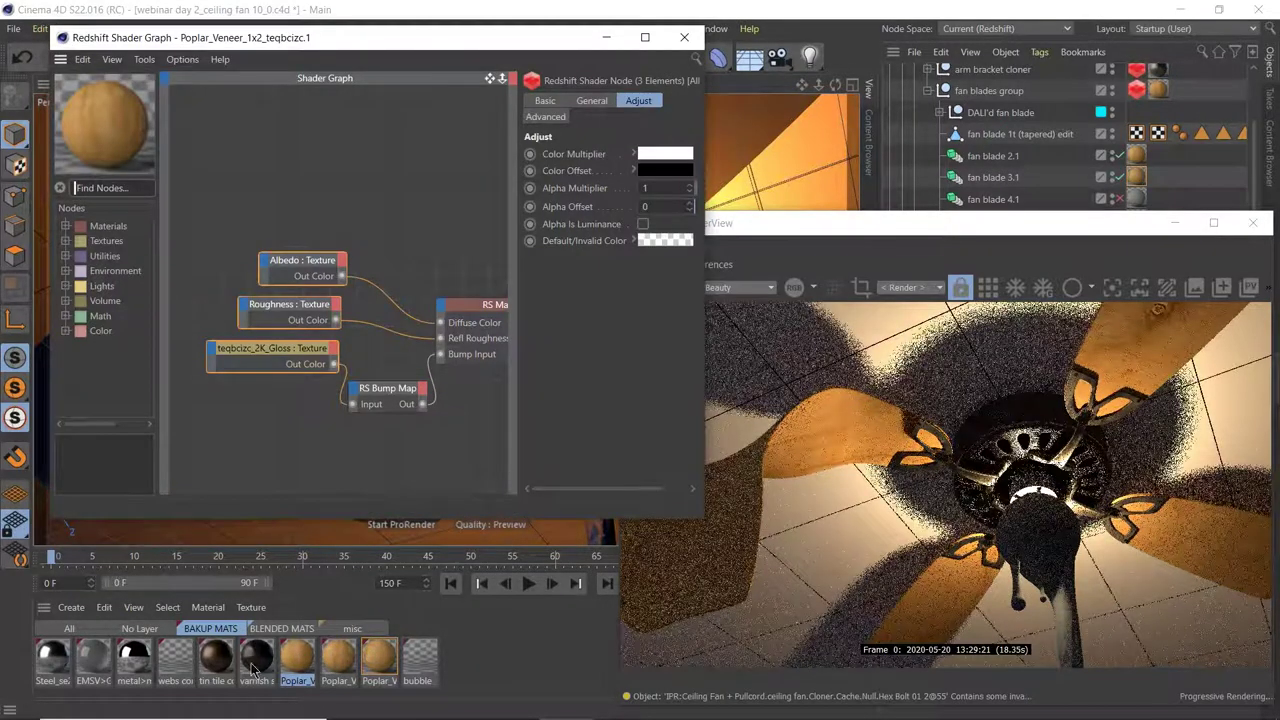
click(265, 664)
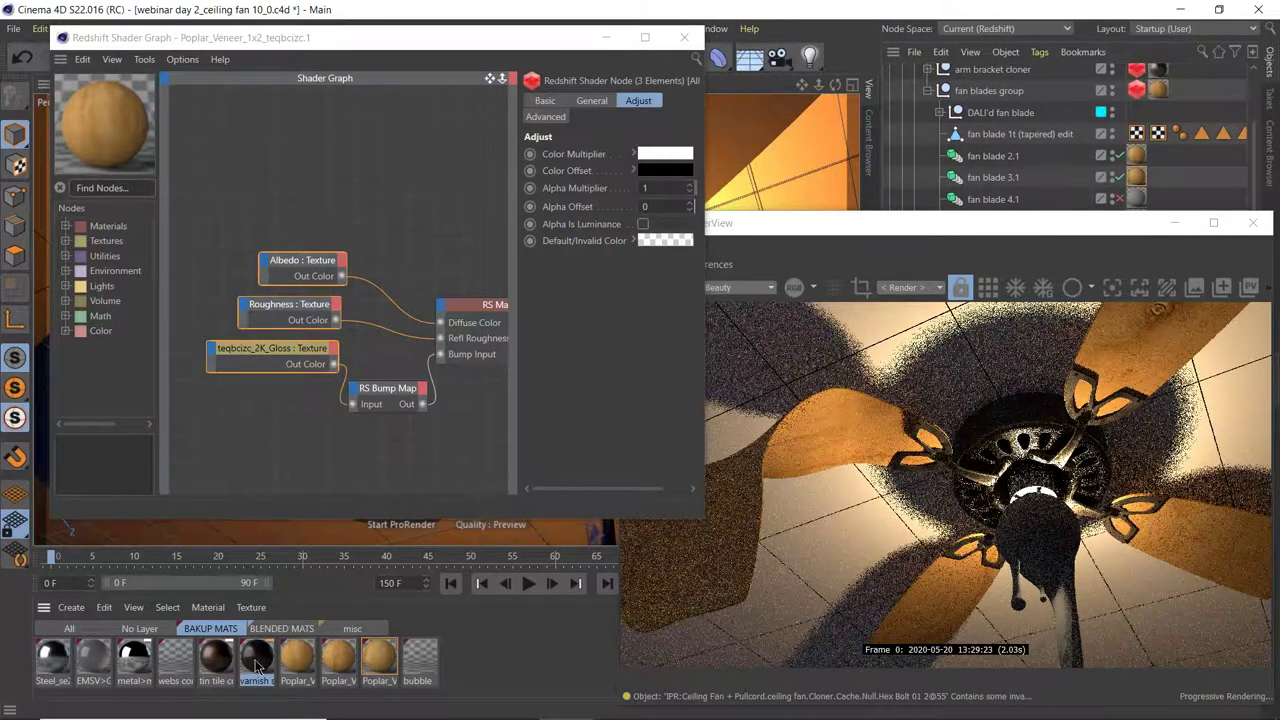
click(139, 628)
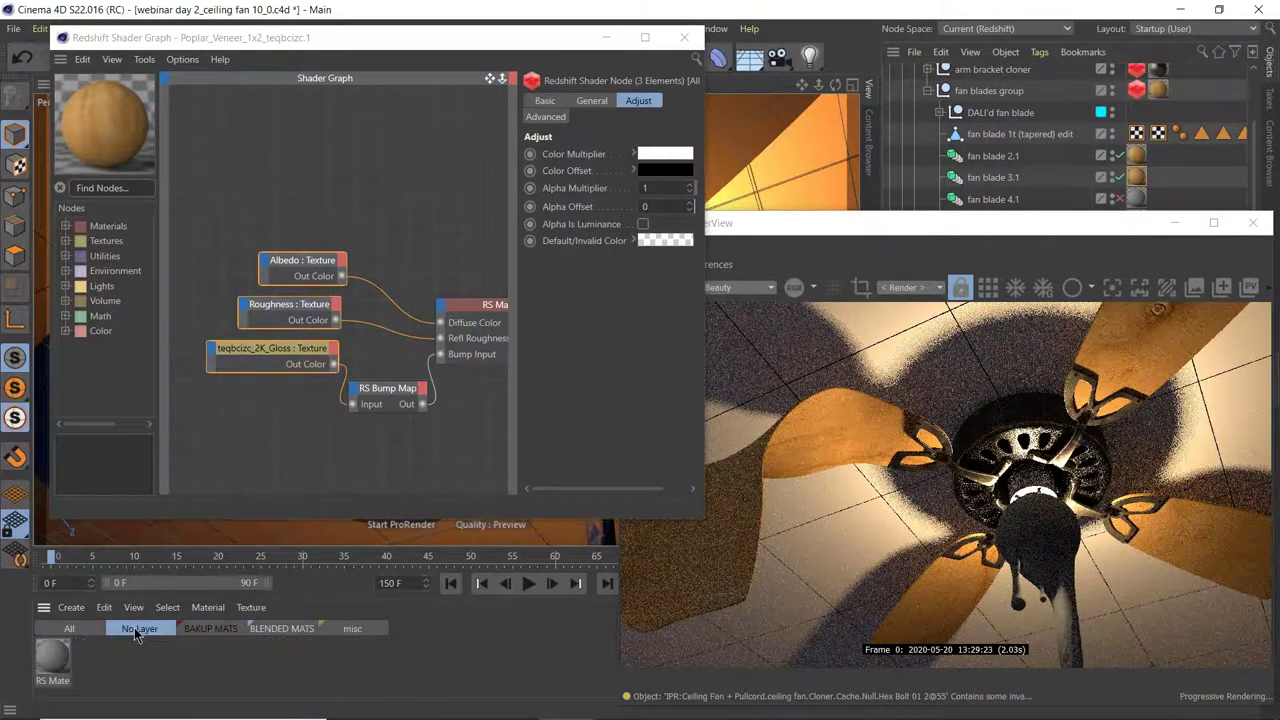
click(272, 630)
click(350, 630)
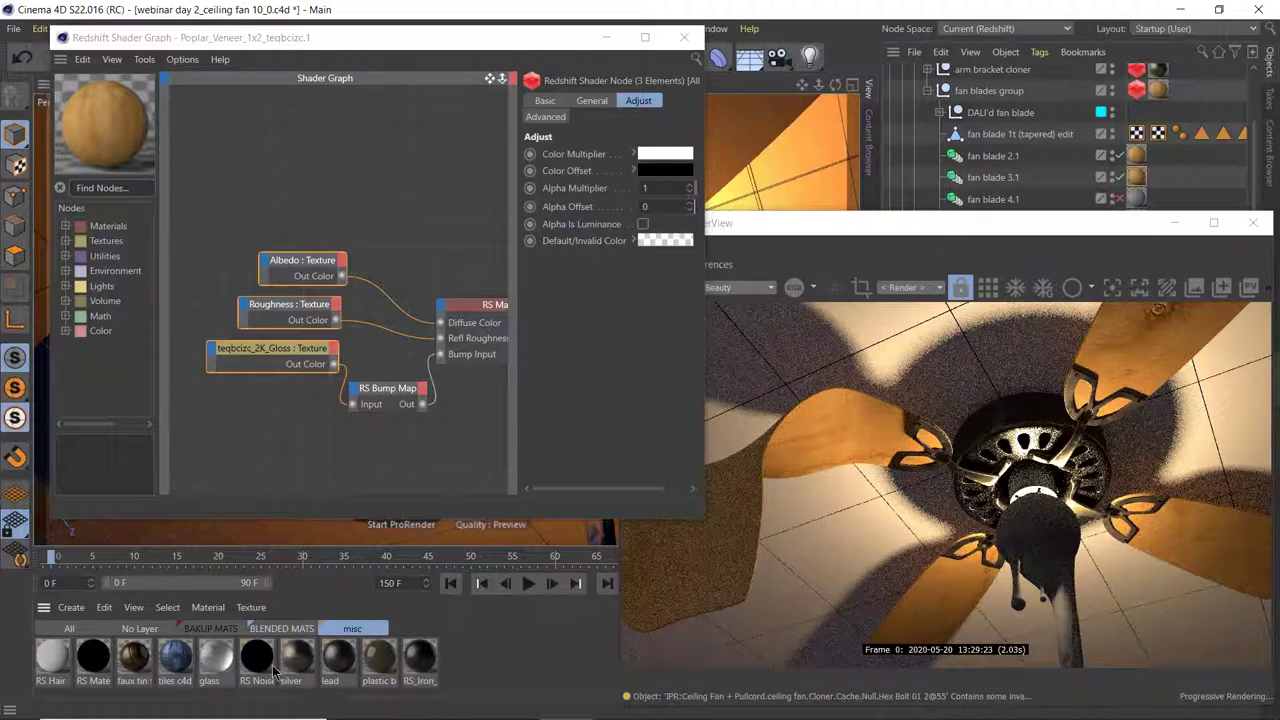
click(414, 658)
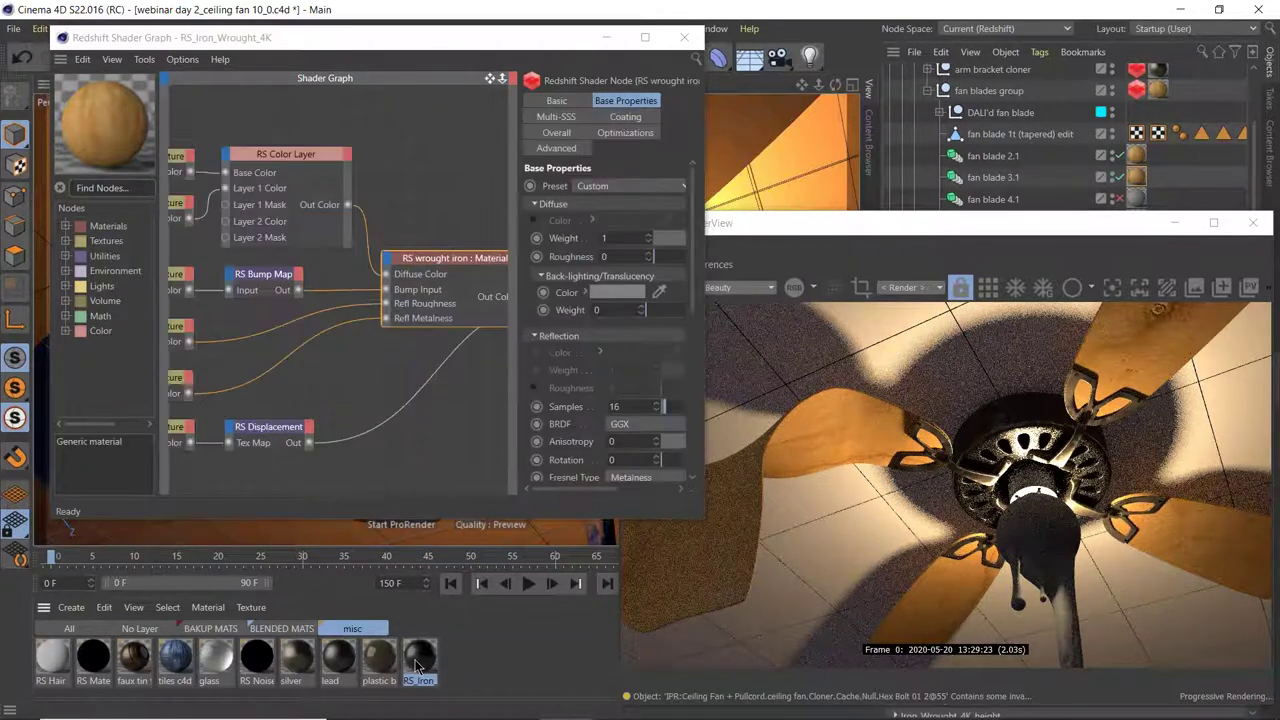
middle_drag(280, 360, 361, 309)
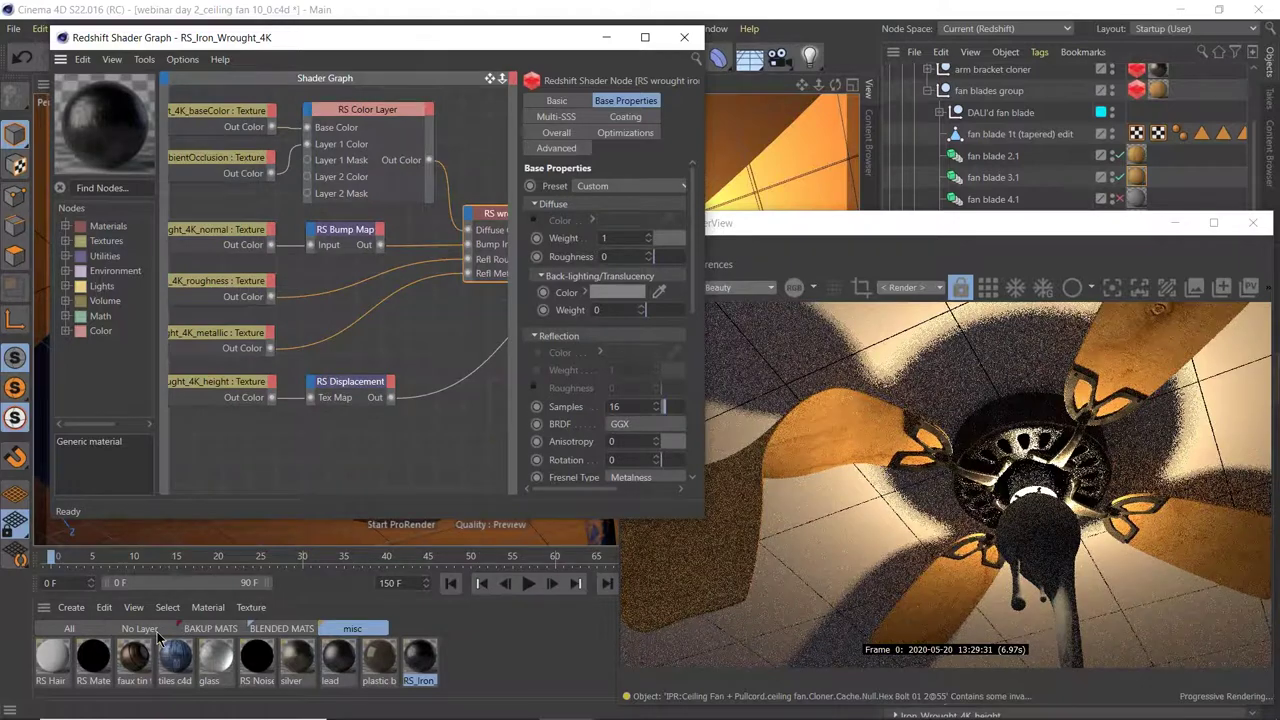
click(216, 628)
click(212, 660)
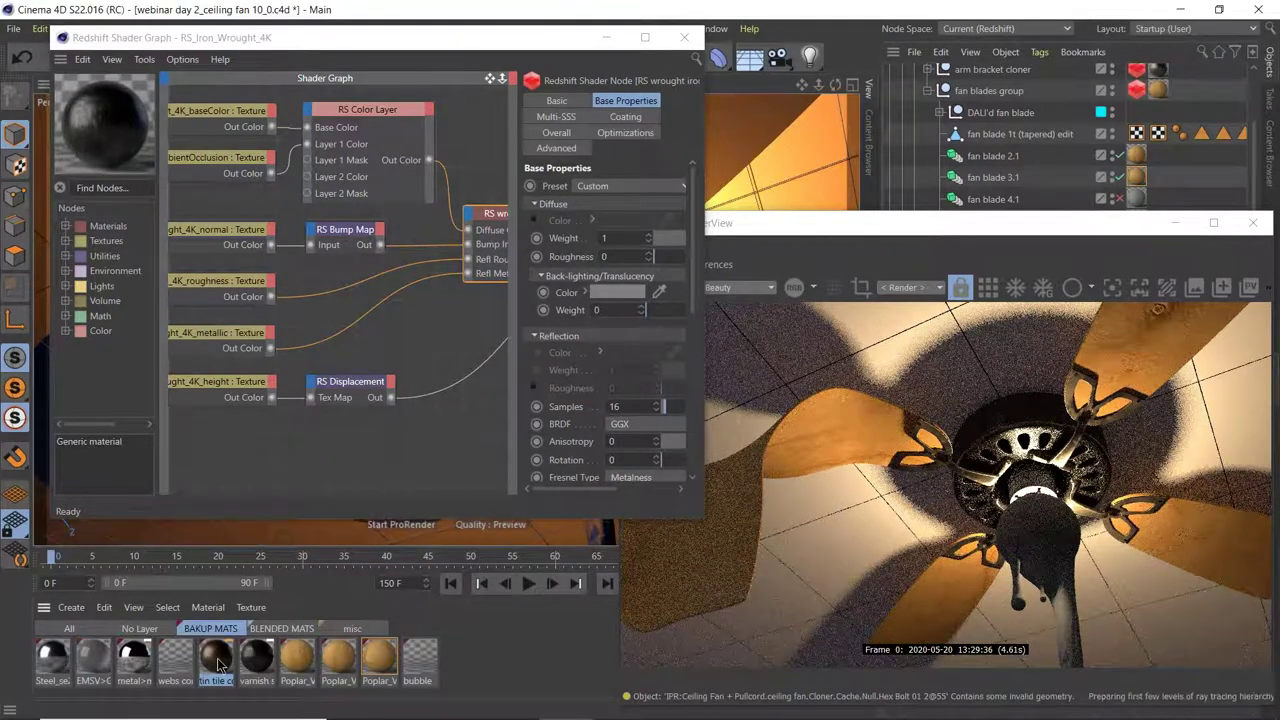
double_click(216, 662)
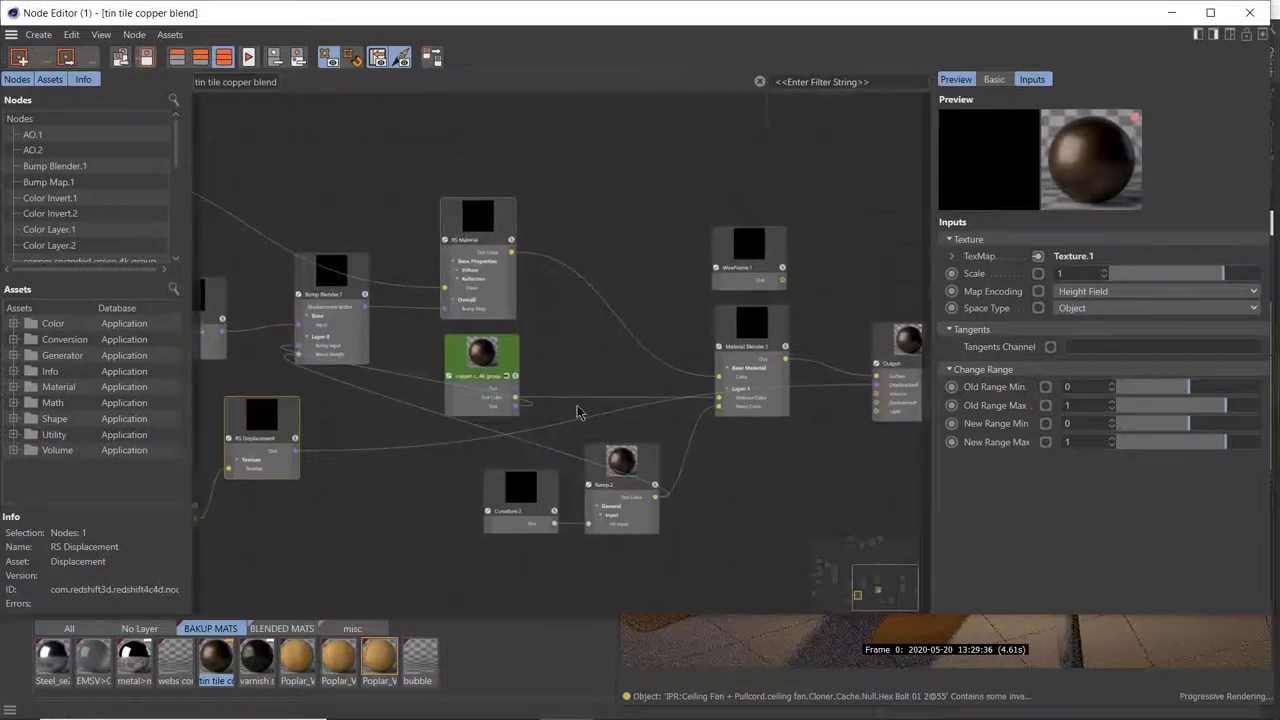
scroll(470, 355, up, 5)
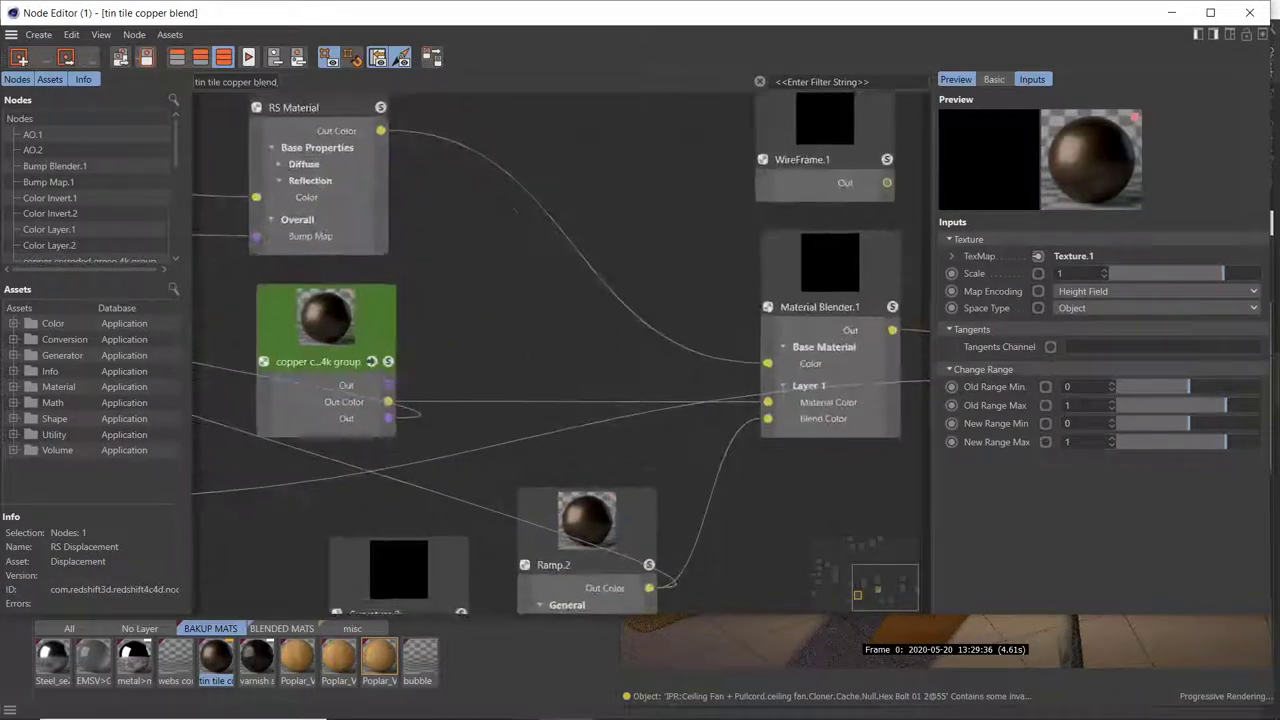
middle_drag(470, 355, 530, 375)
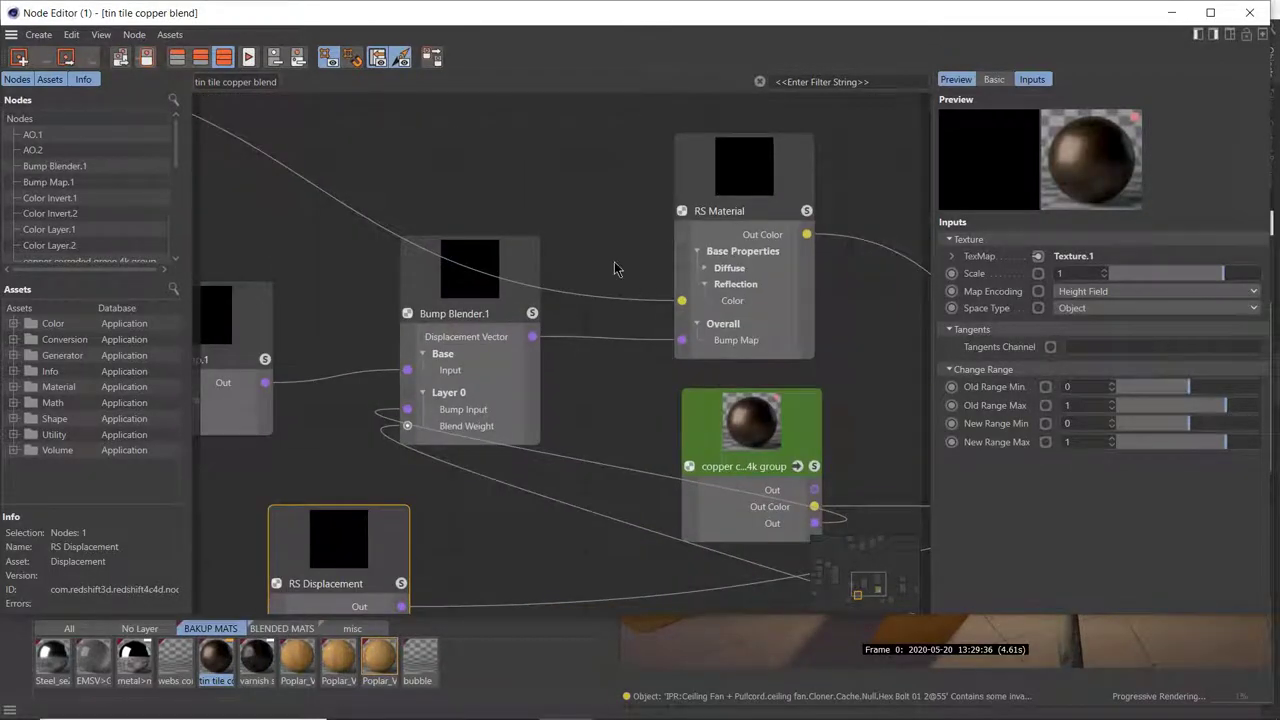
click(1240, 16)
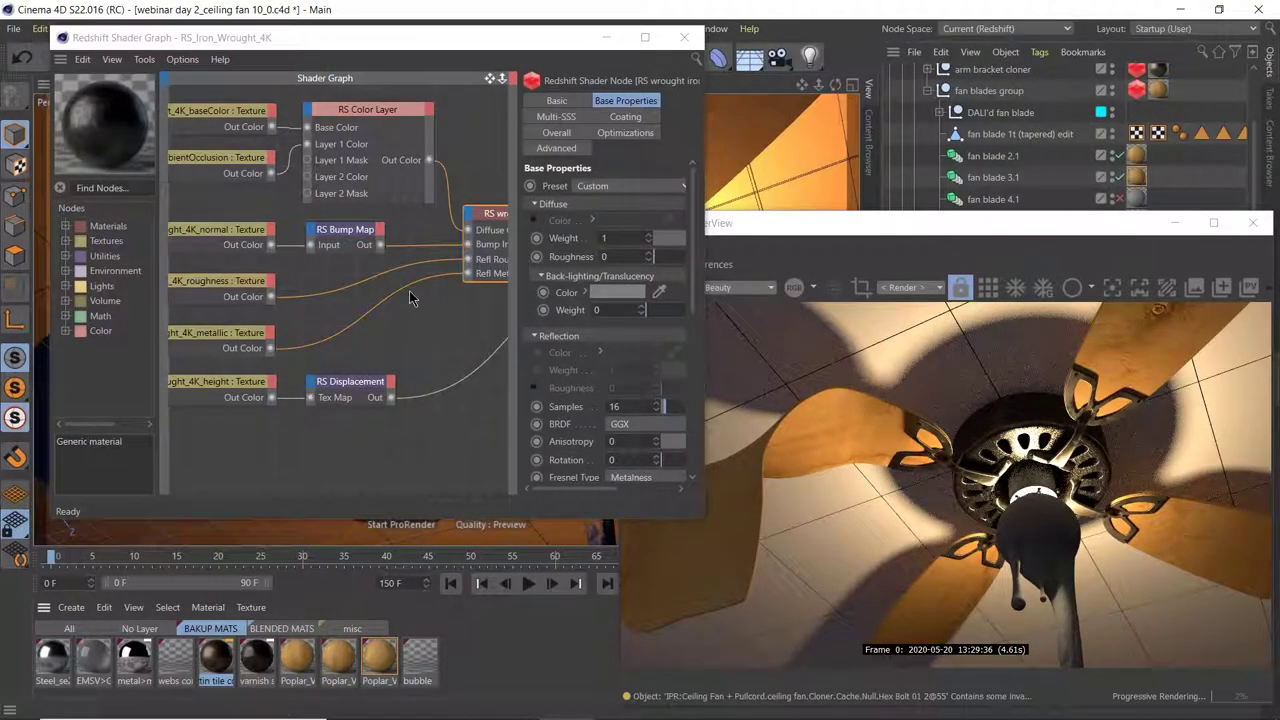
- Recentre and close the Iron Wrought shader graph, then reposition the RenderView window
key(h)
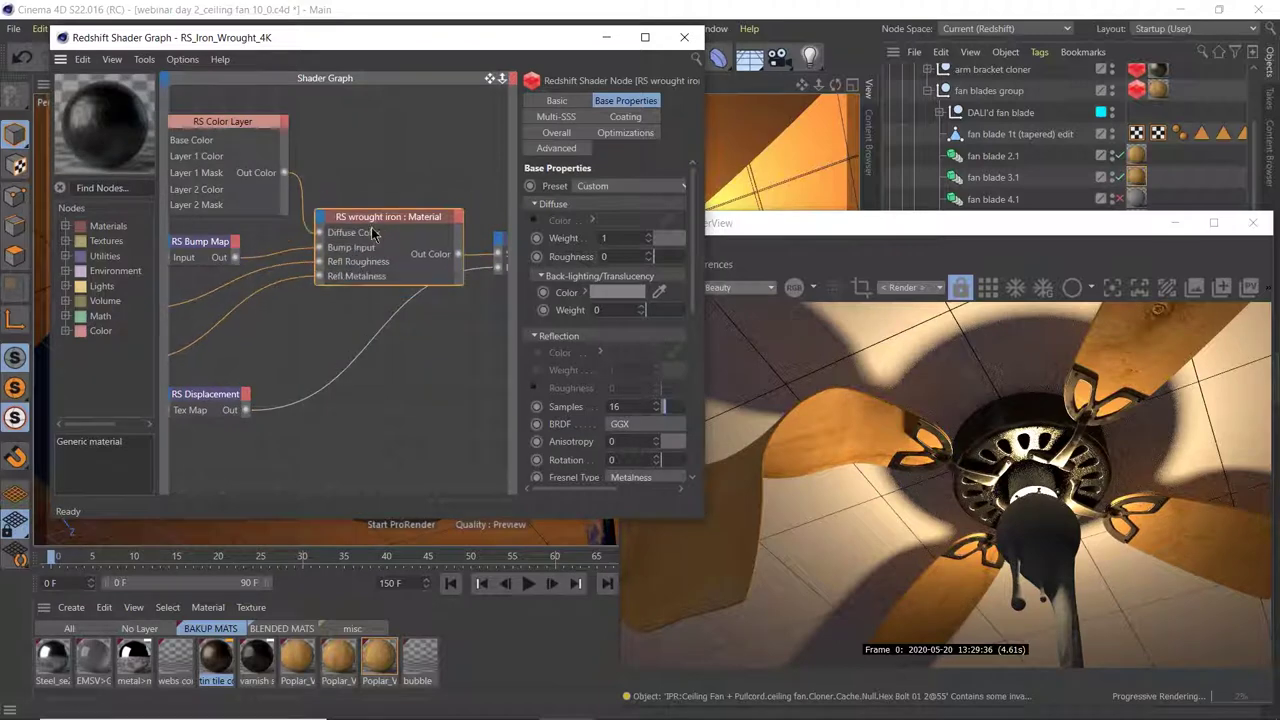
middle_drag(342, 275, 368, 399)
click(693, 46)
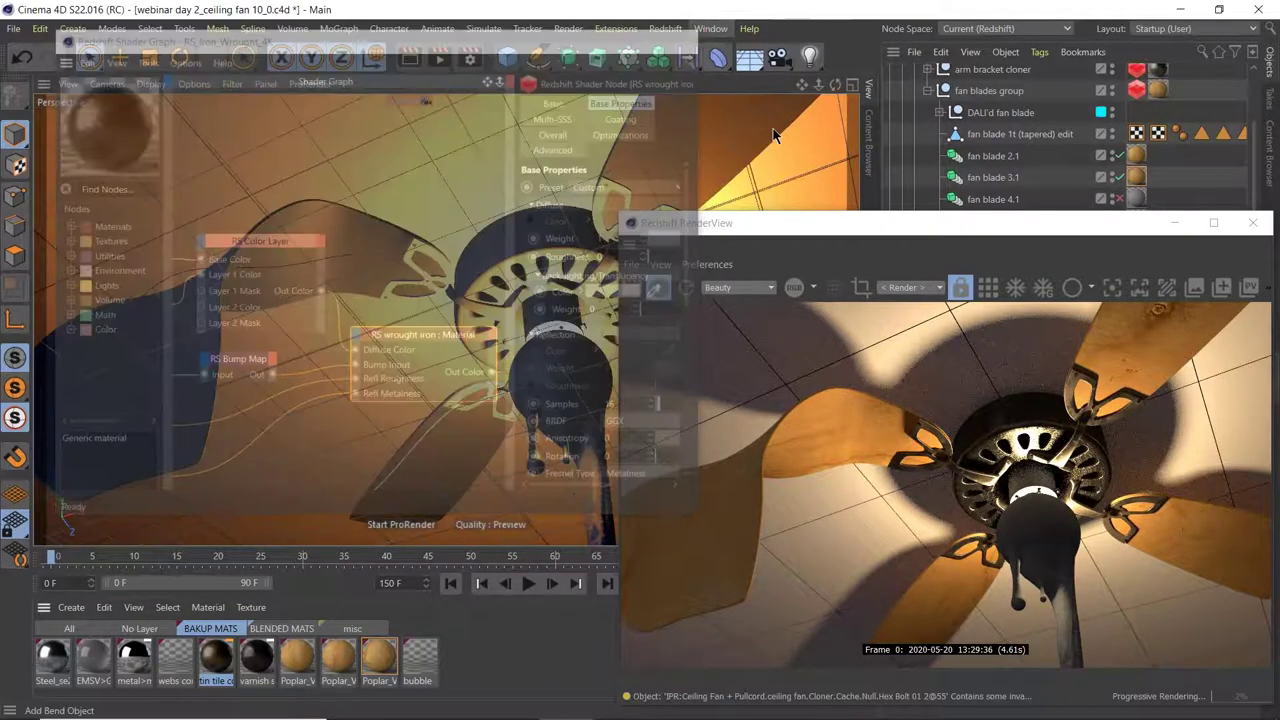
drag(1185, 222, 1122, 222)
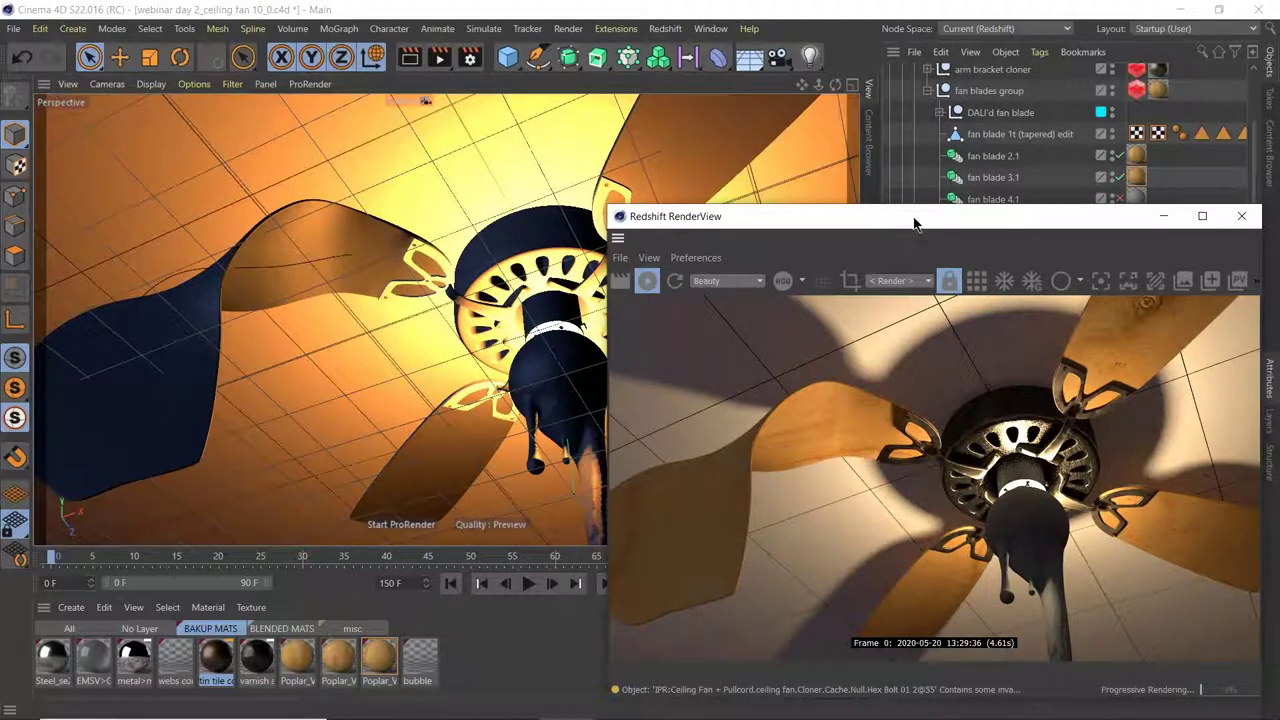
drag(924, 231, 979, 288)
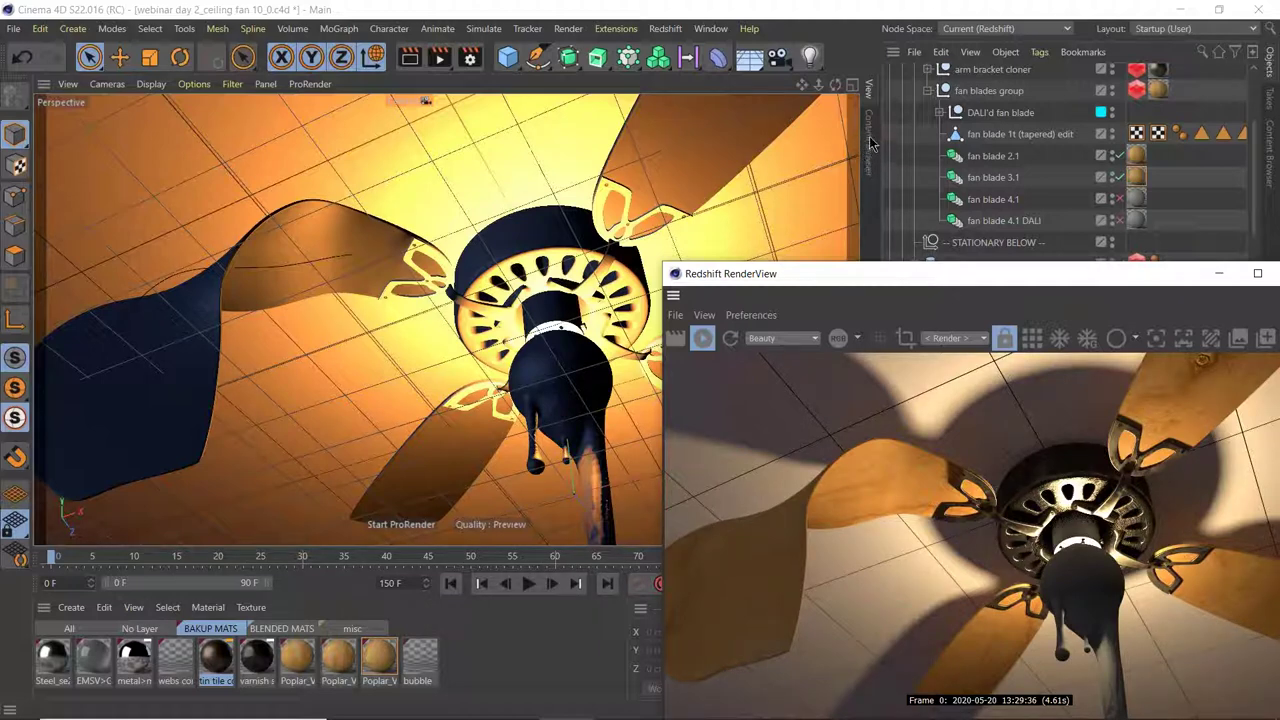
- Show the 'webinar - ceiling fan modeling - day 1' catalog in the Content Browser
click(871, 158)
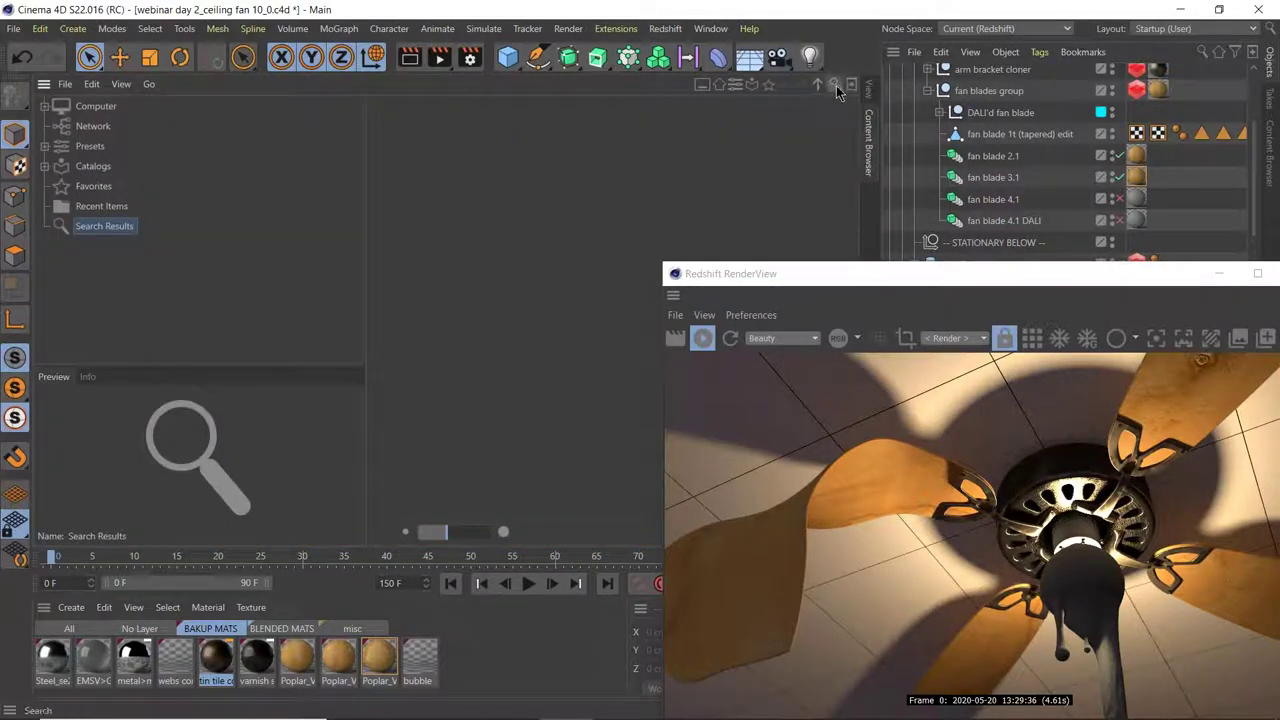
click(62, 170)
click(44, 166)
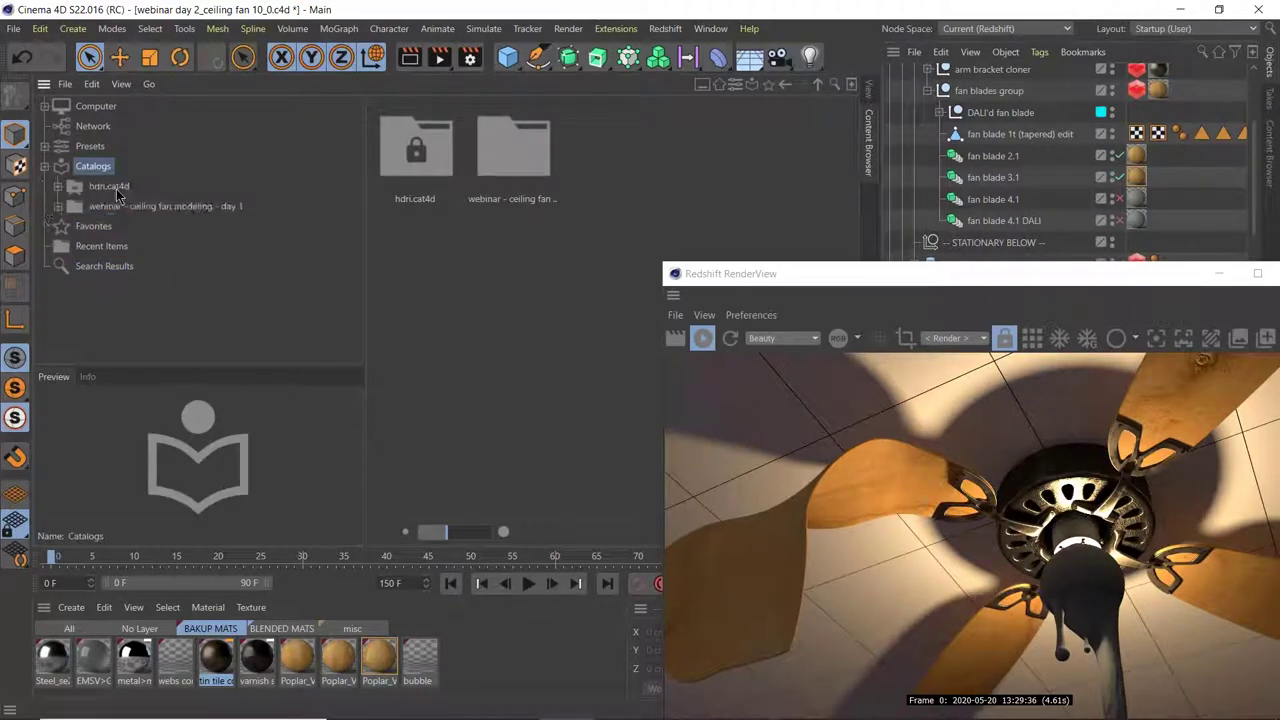
click(108, 207)
- Open 'spain 6x6 all.jpg' in the Picture Viewer and copy the image to the clipboard
right_click(788, 240)
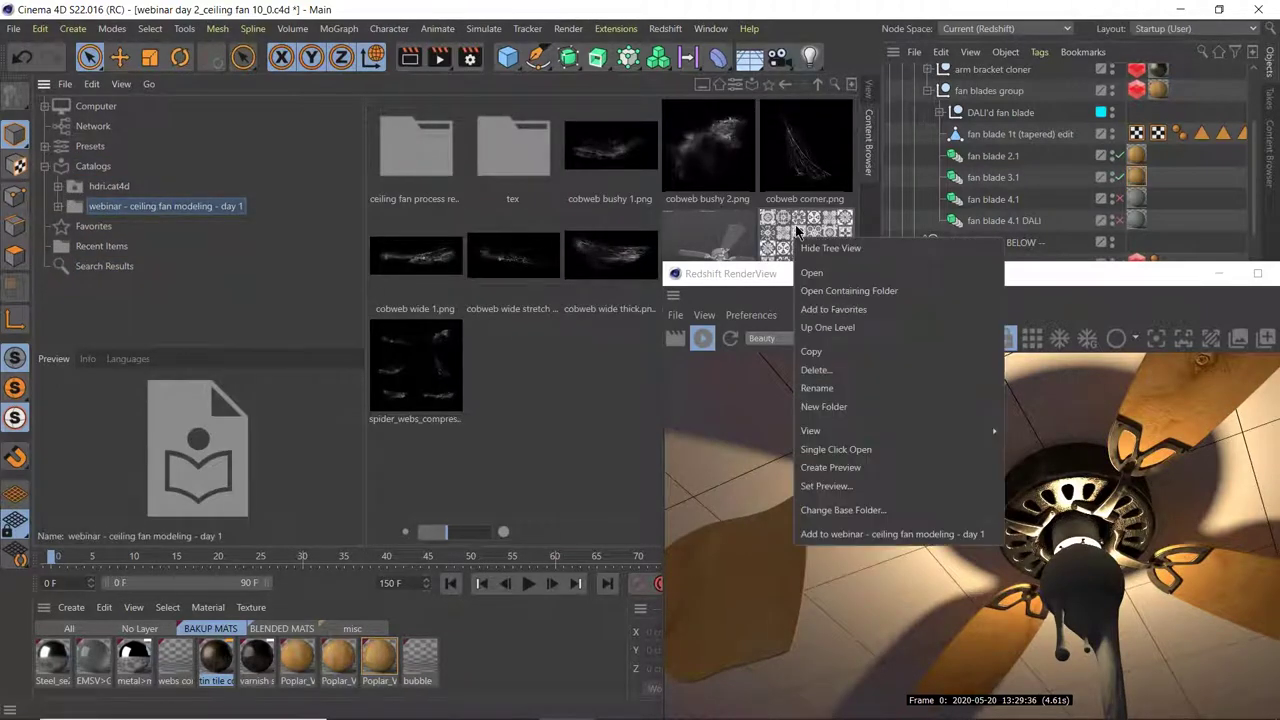
click(847, 275)
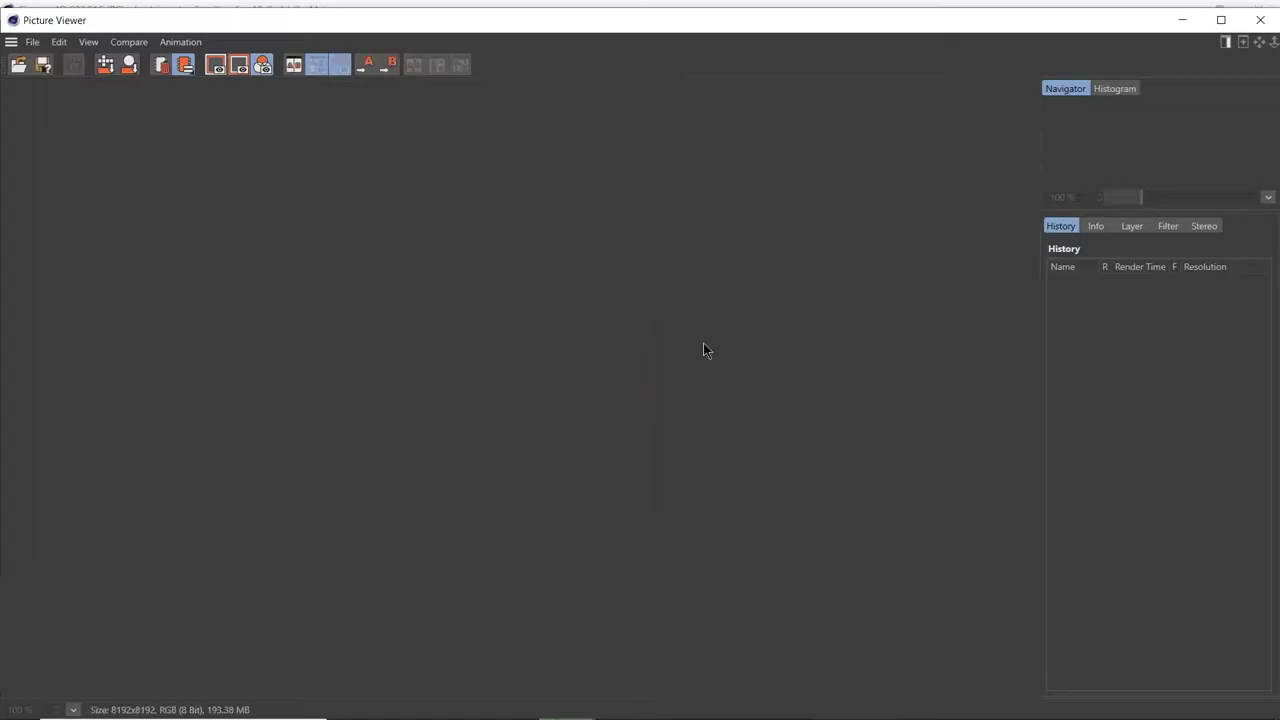
scroll(661, 304, down, 5)
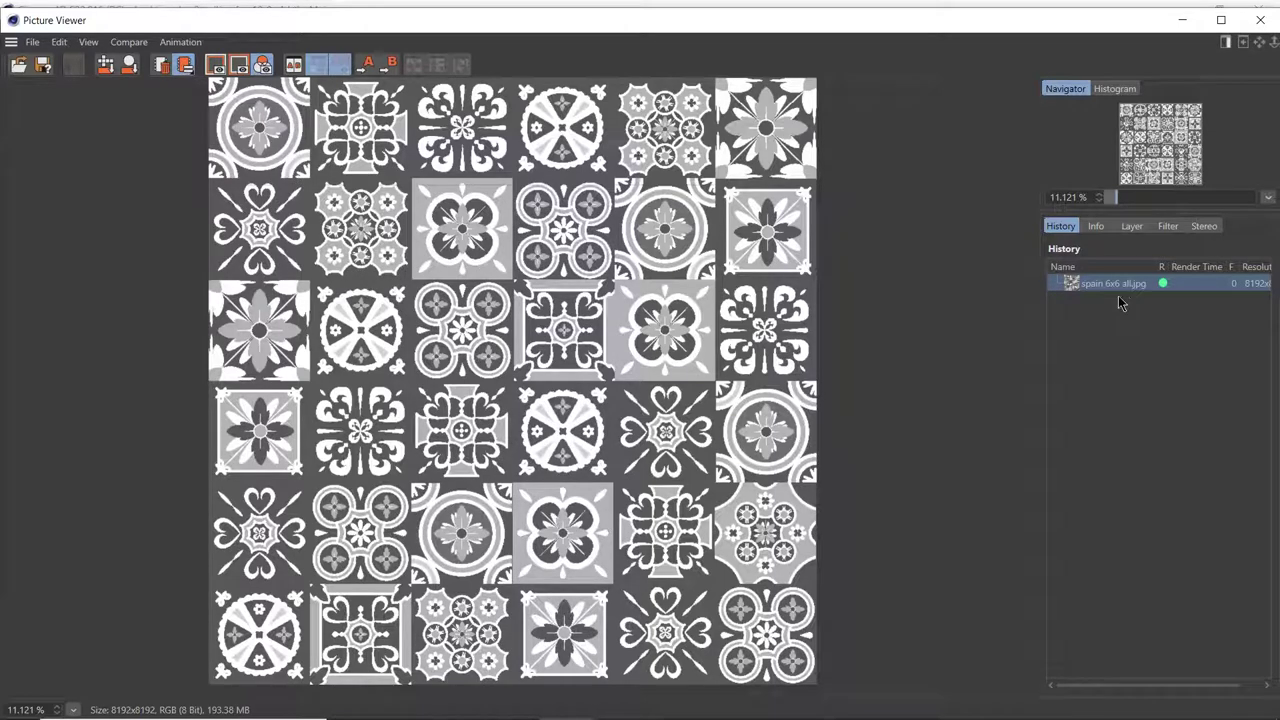
click(60, 42)
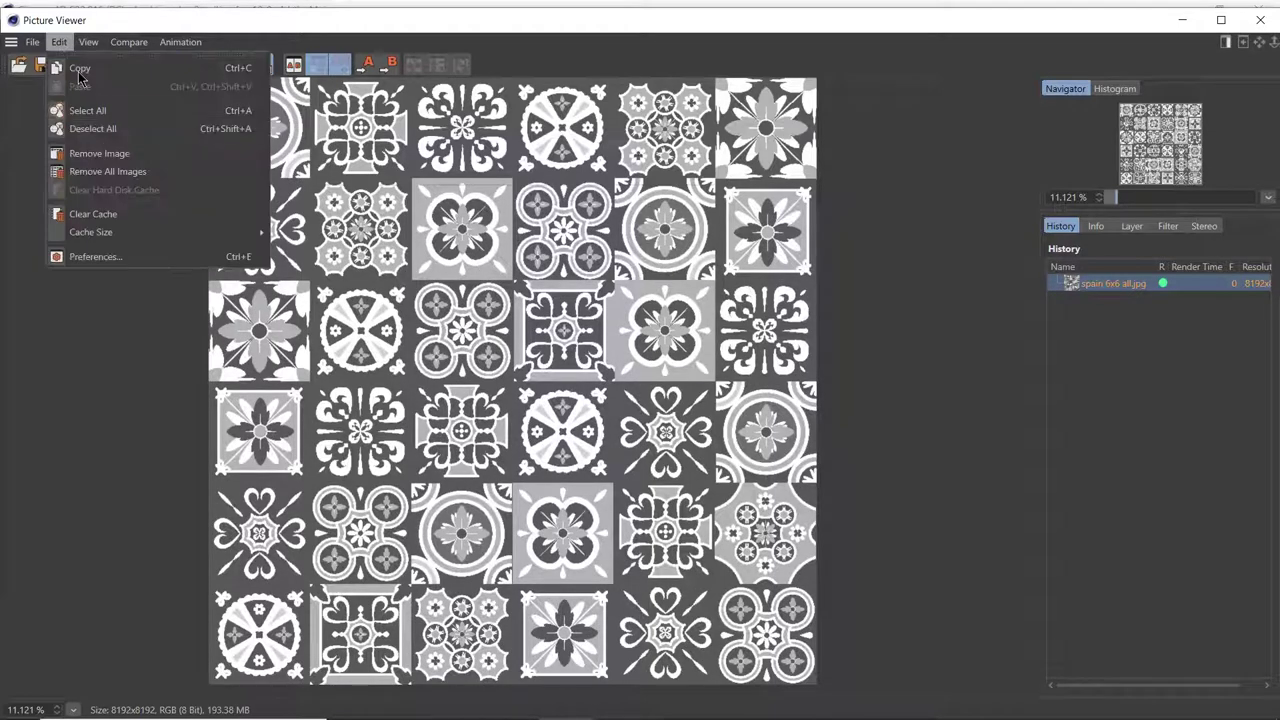
click(79, 72)
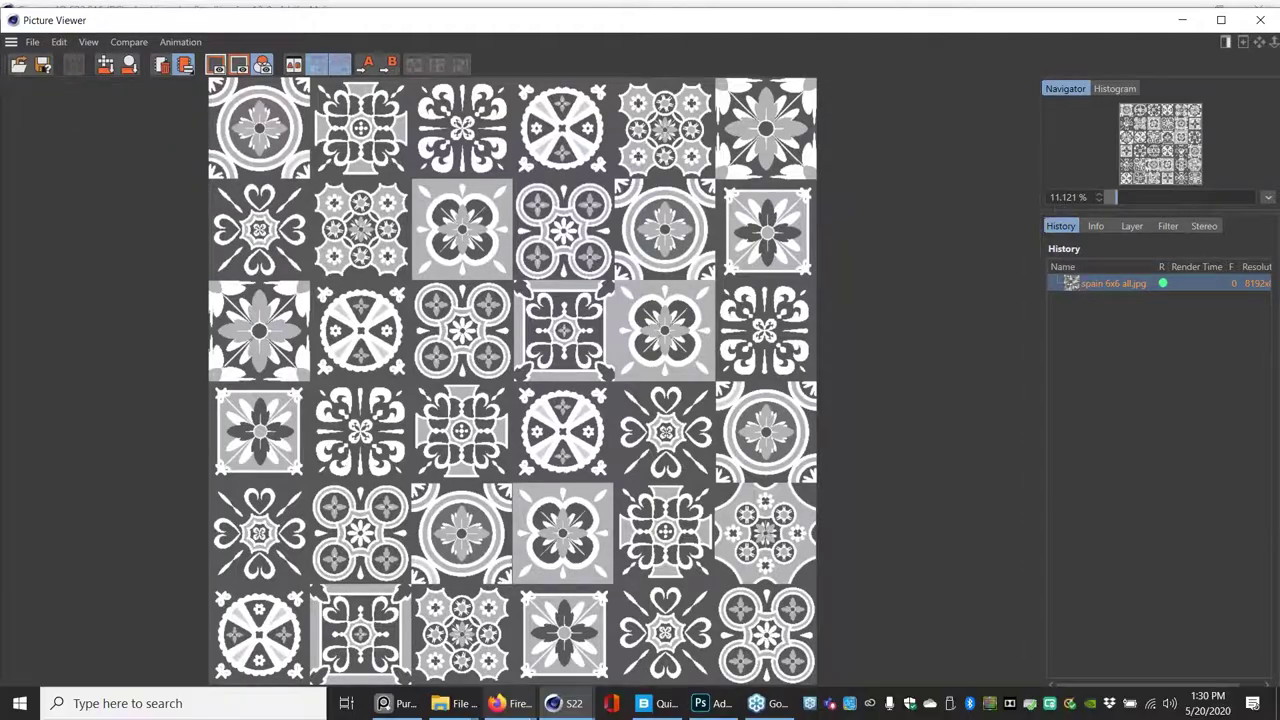
- In Photoshop, create a new 8192 x 8192 px document at 16-bit colour depth
click(705, 707)
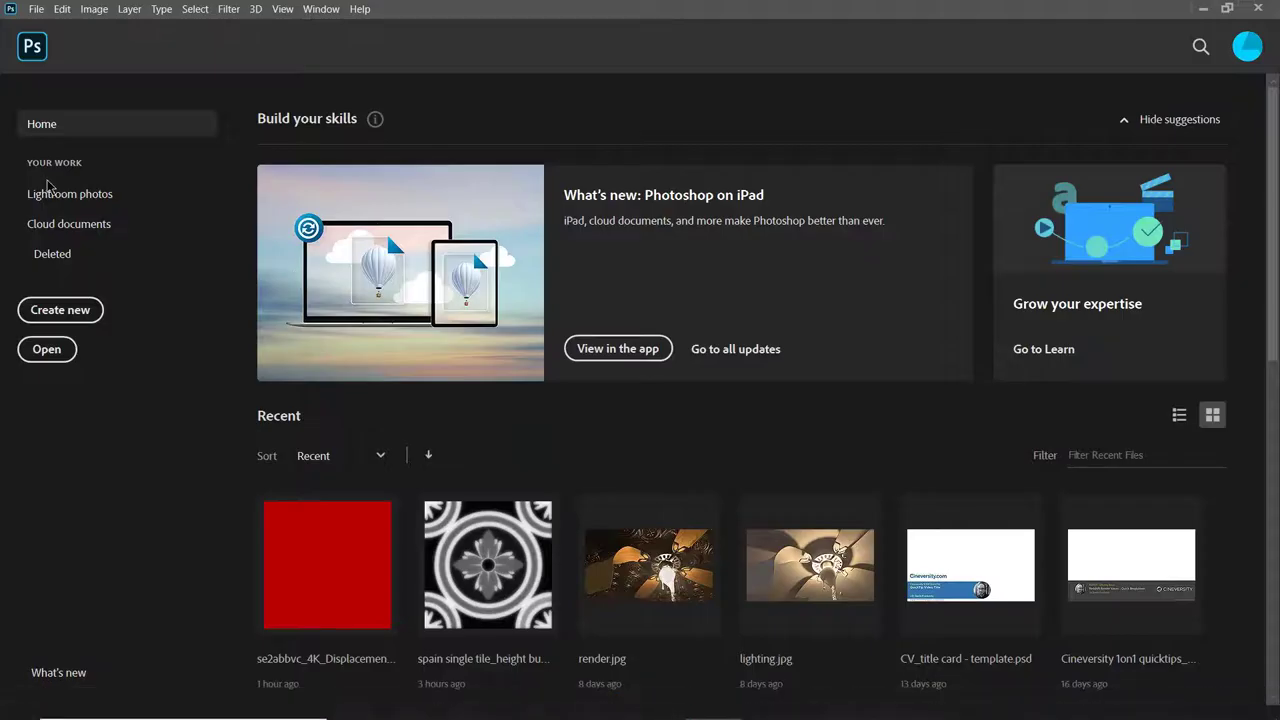
click(60, 311)
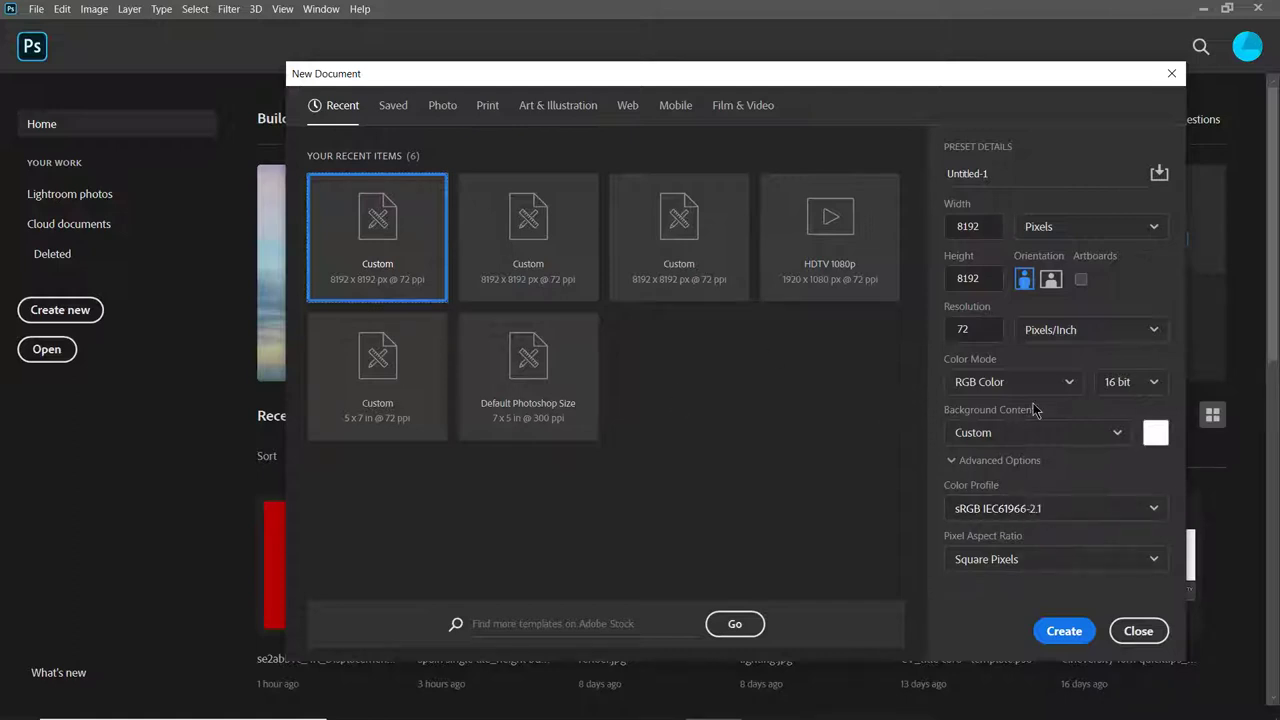
click(1138, 389)
click(1118, 446)
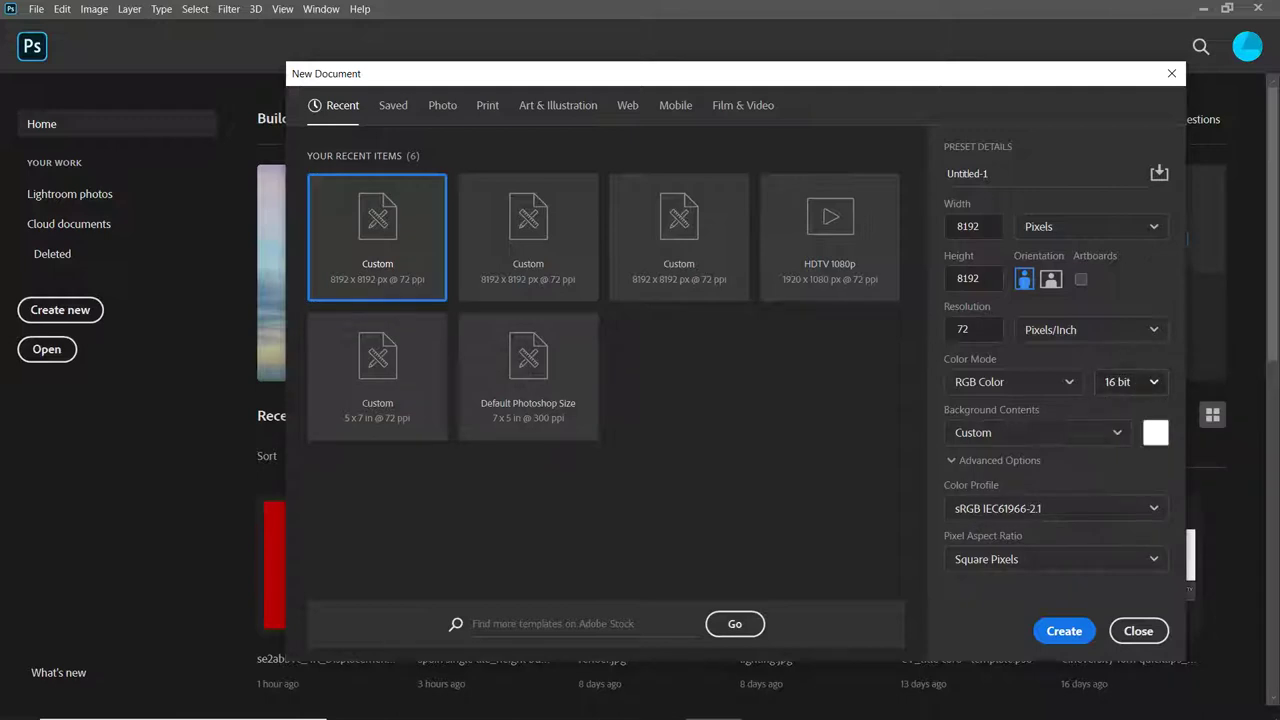
click(1064, 631)
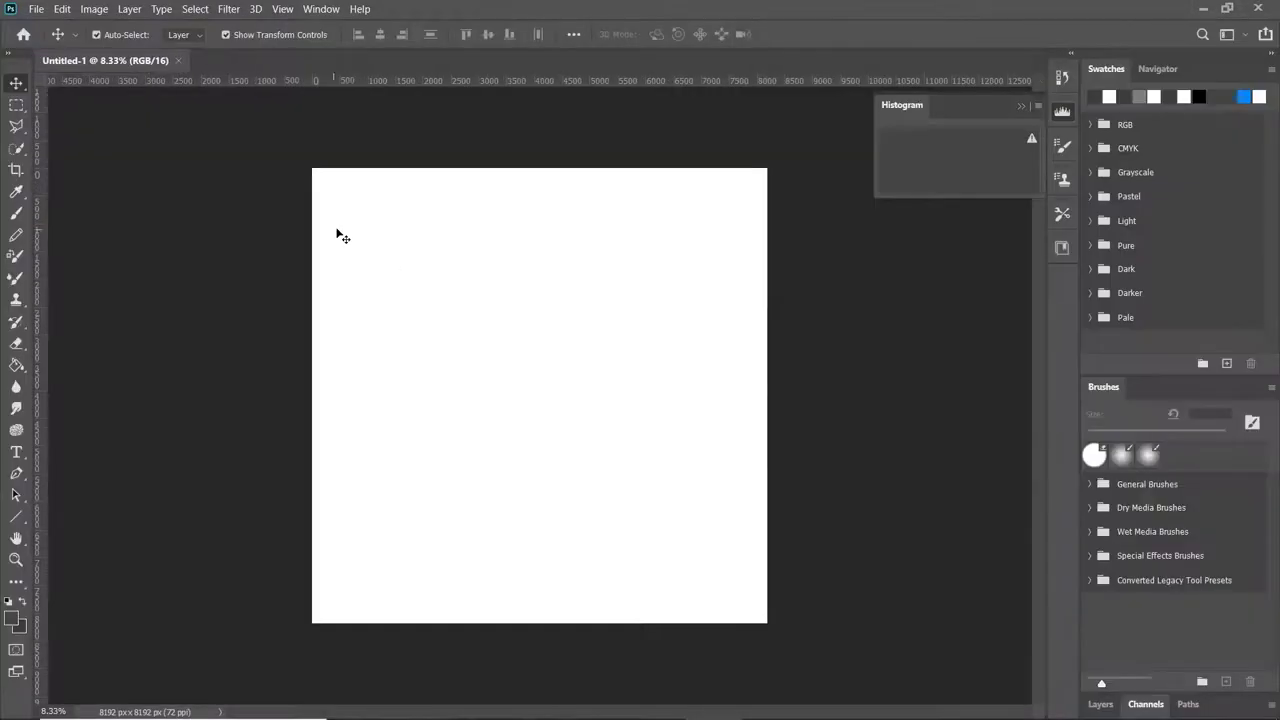
- Paste the tile grid and crop the canvas to the single 1377 px top-left tile
key(ctrl+v)
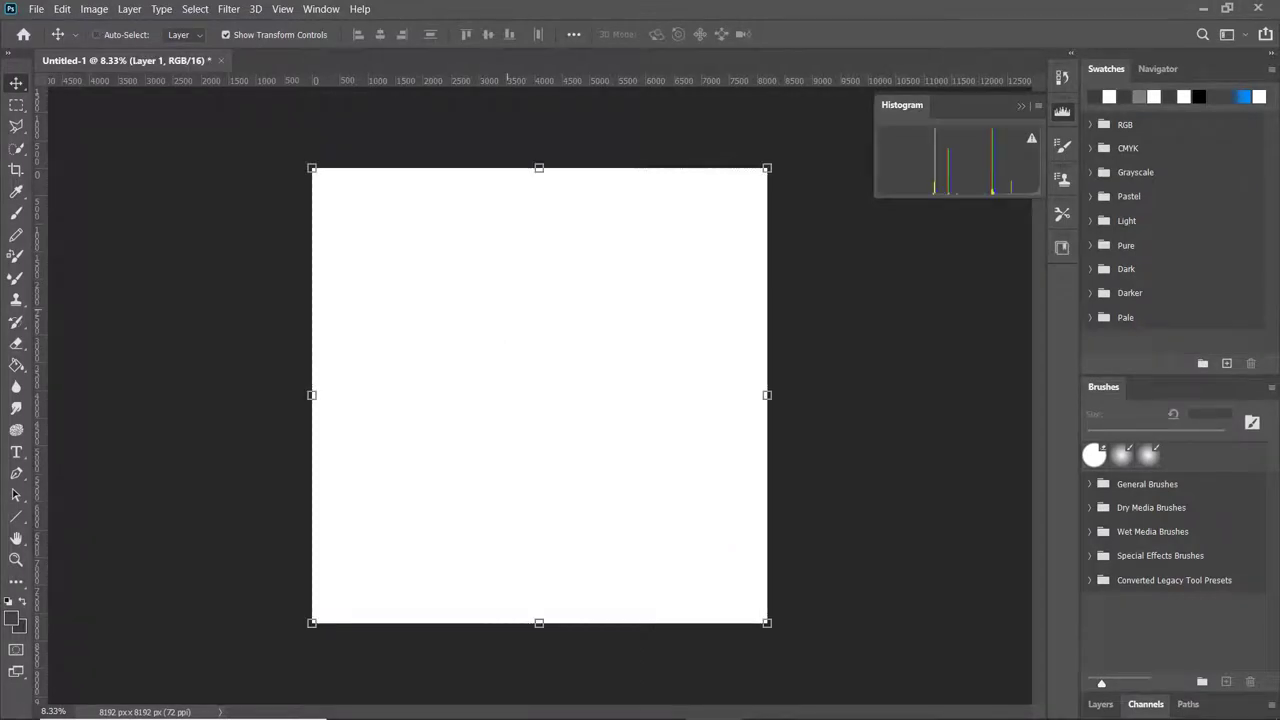
click(16, 104)
drag(312, 168, 388, 244)
click(97, 12)
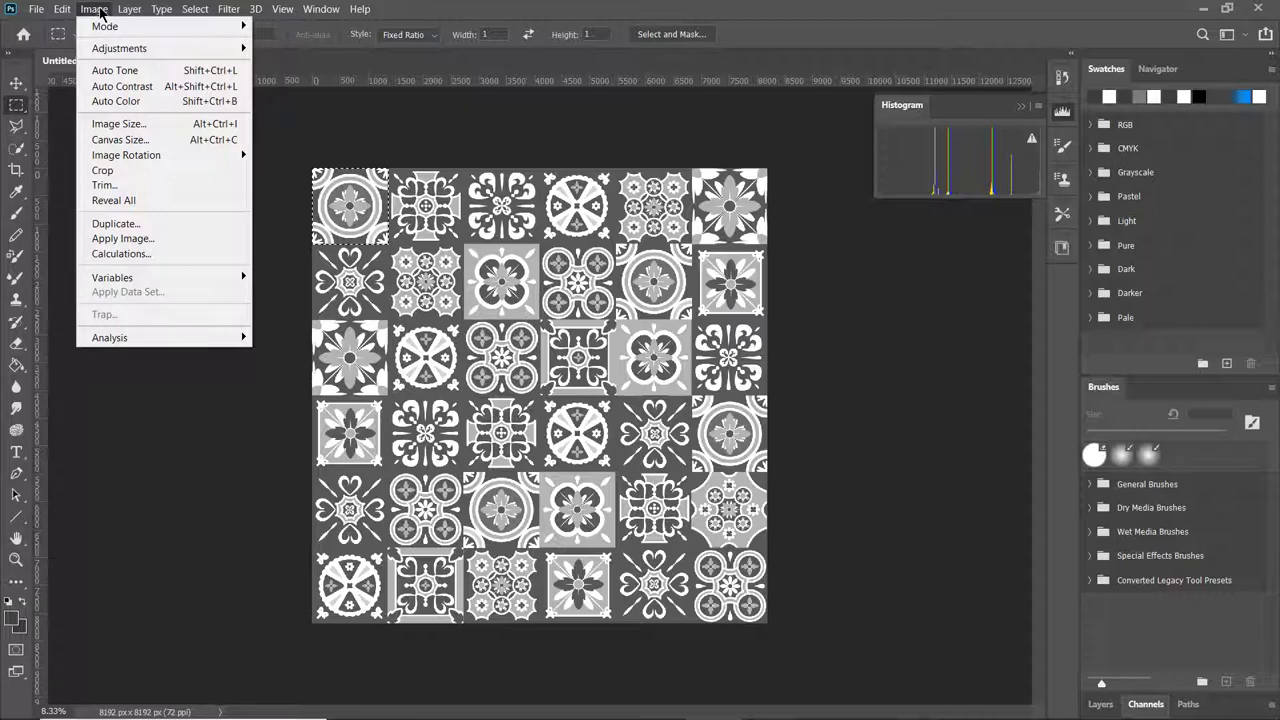
click(126, 171)
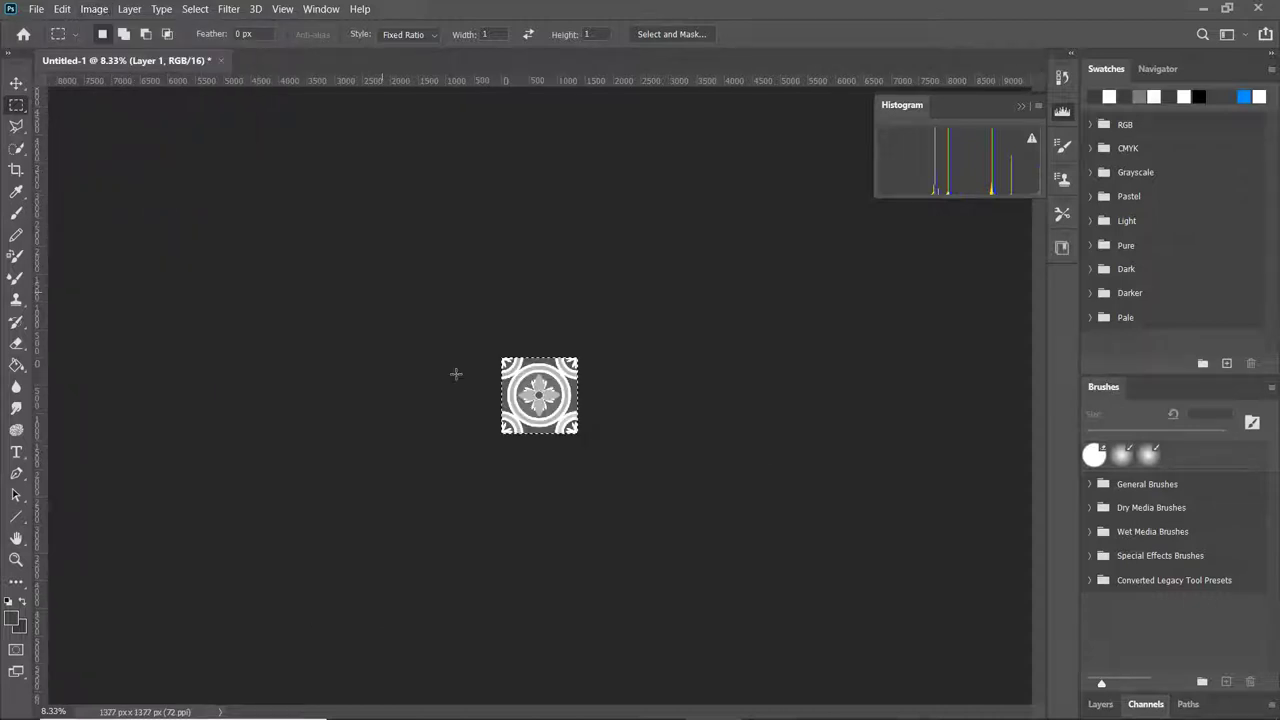
- Marquee-zoom step by step into the top edge of a petal on the tile
key(z)
drag(543, 396, 762, 345)
key(m)
key(z)
drag(548, 400, 330, 515)
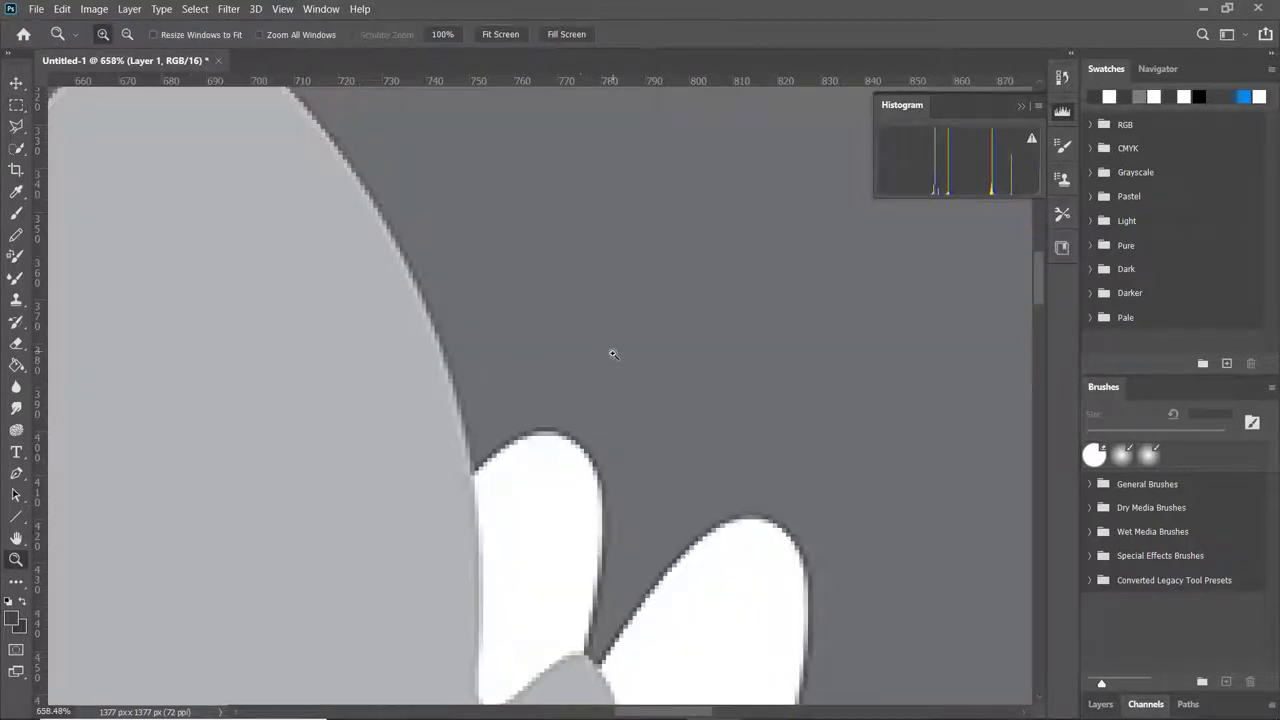
scroll(568, 330, down, 2)
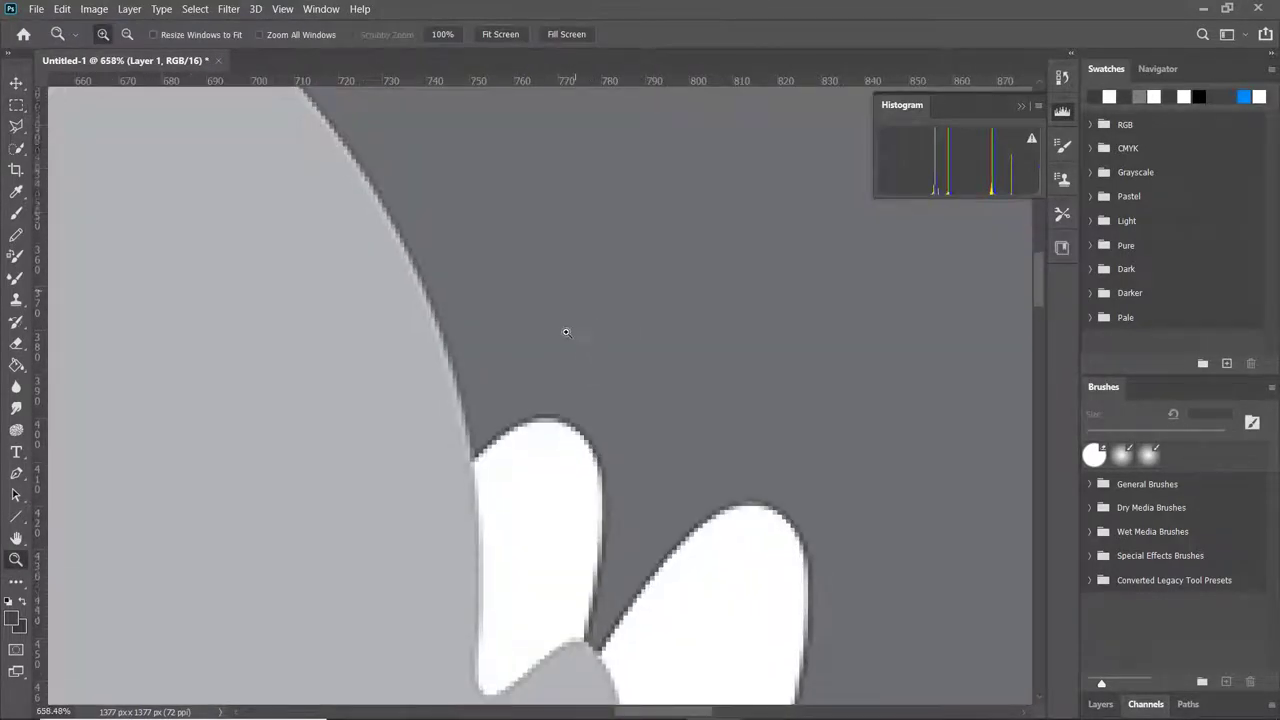
drag(605, 352, 462, 390)
drag(667, 342, 470, 398)
alt+click(509, 375)
- Zoom to 12800% on the petal edge, then fit the whole tile on screen
right_click(504, 398)
click(412, 393)
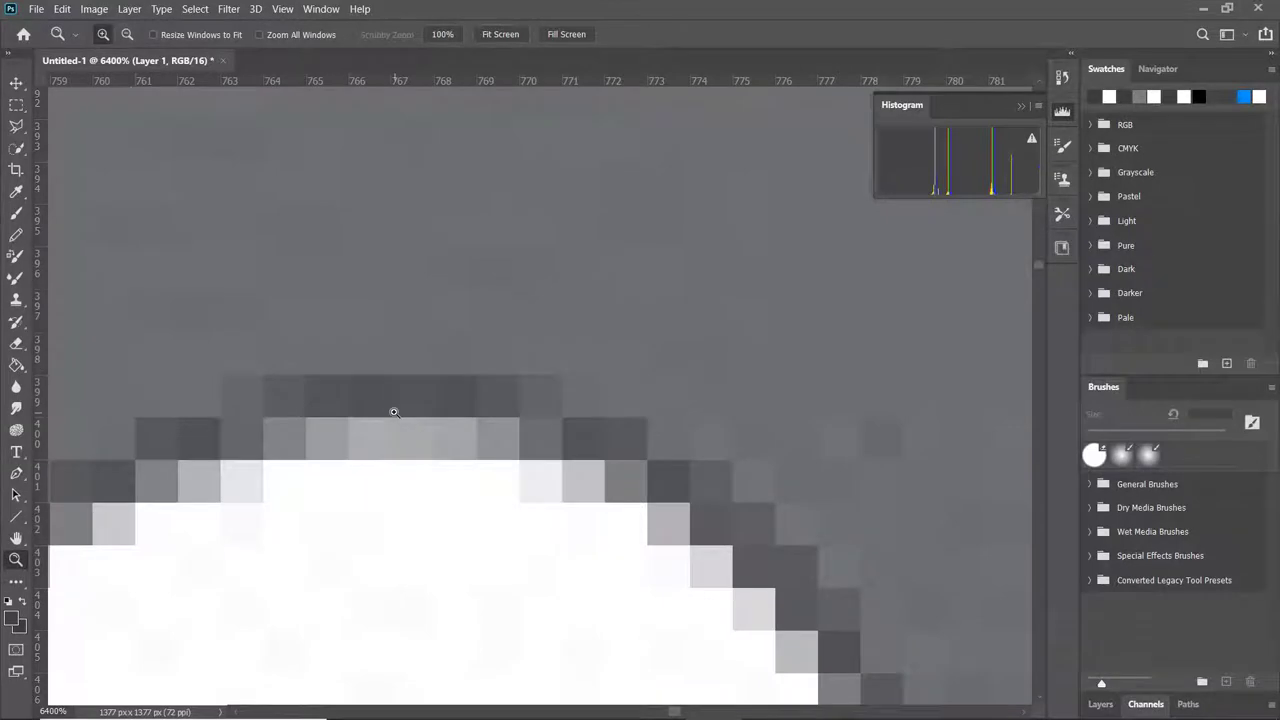
click(412, 393)
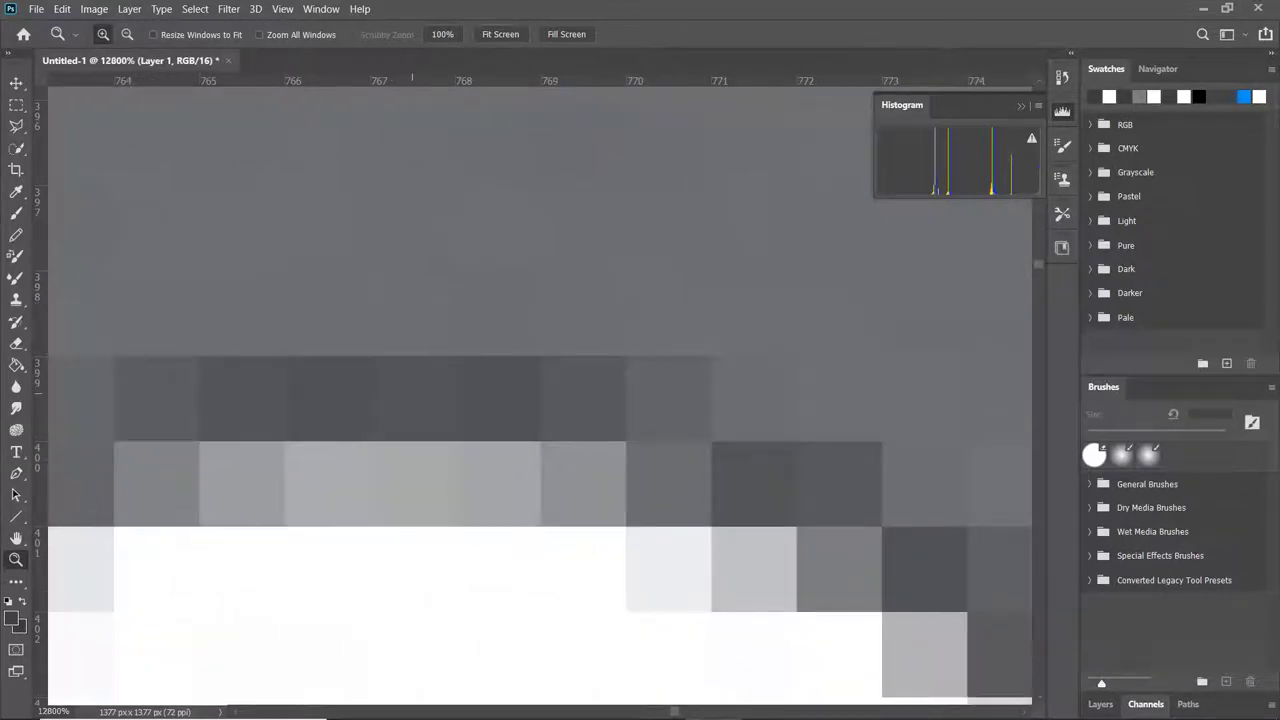
right_click(412, 394)
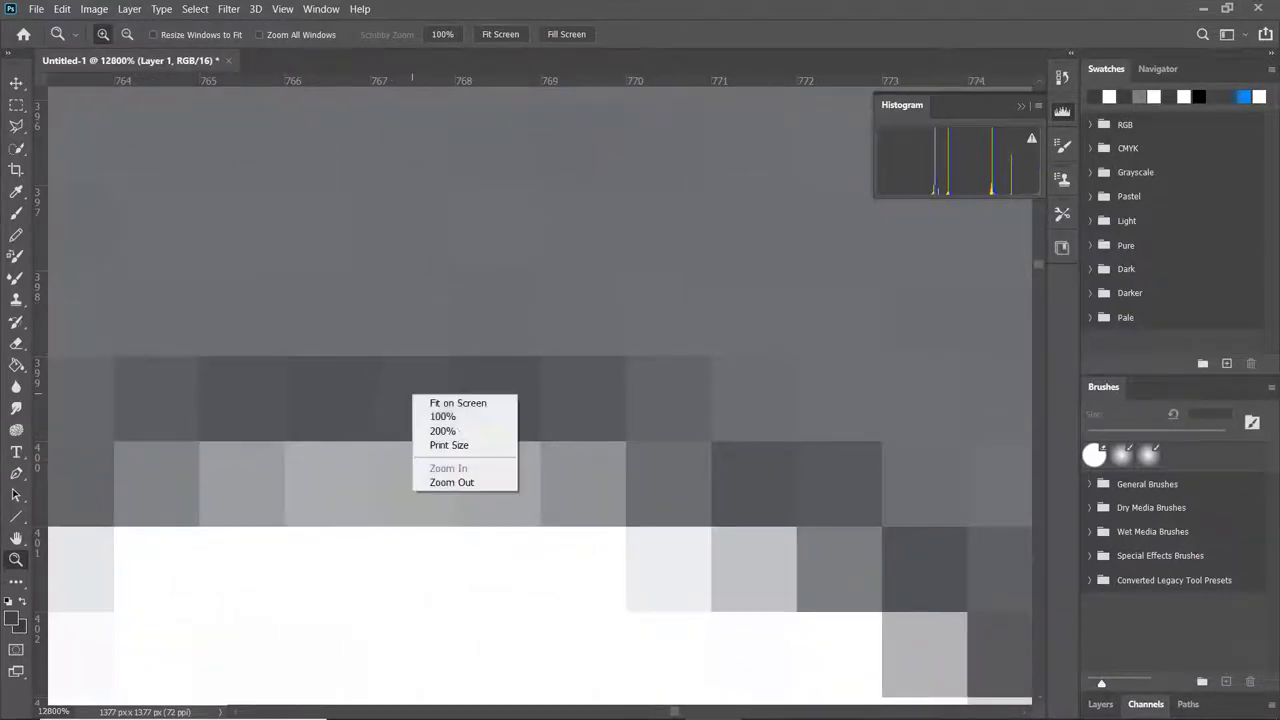
click(463, 400)
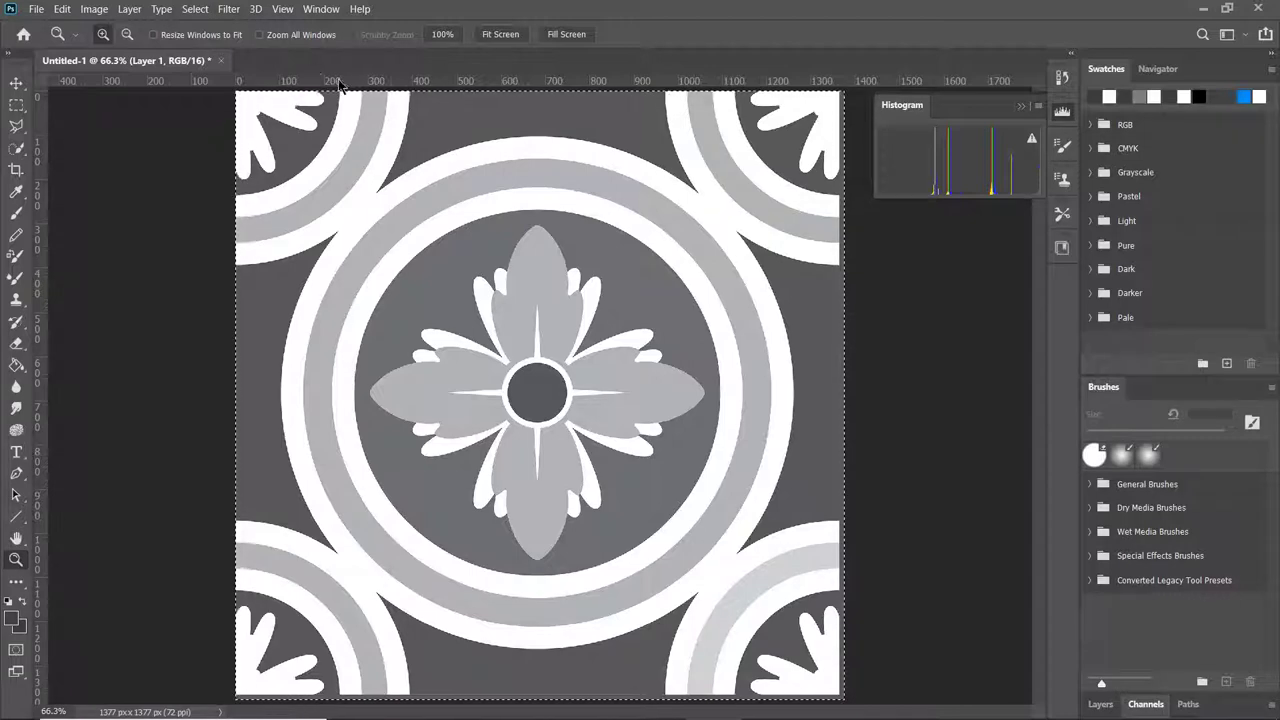
- Deselect the tile and run Filter > 3D > Generate Bump (Height) Map
click(195, 9)
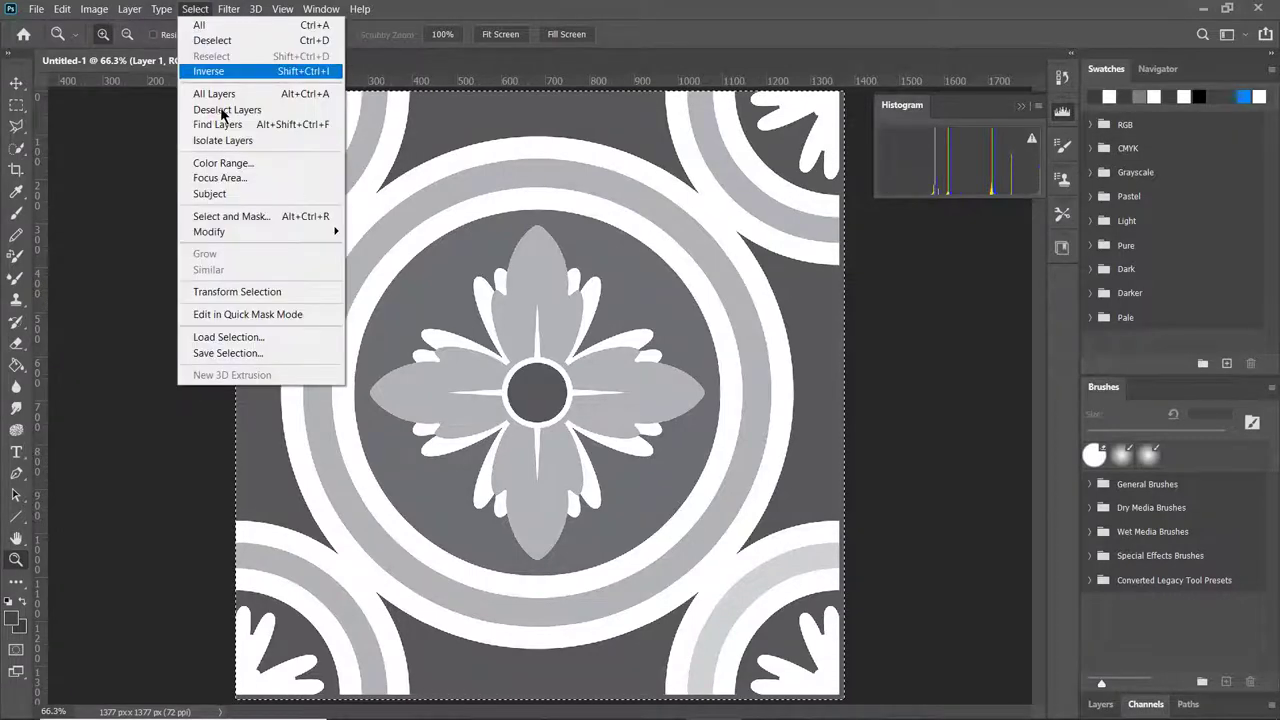
click(210, 41)
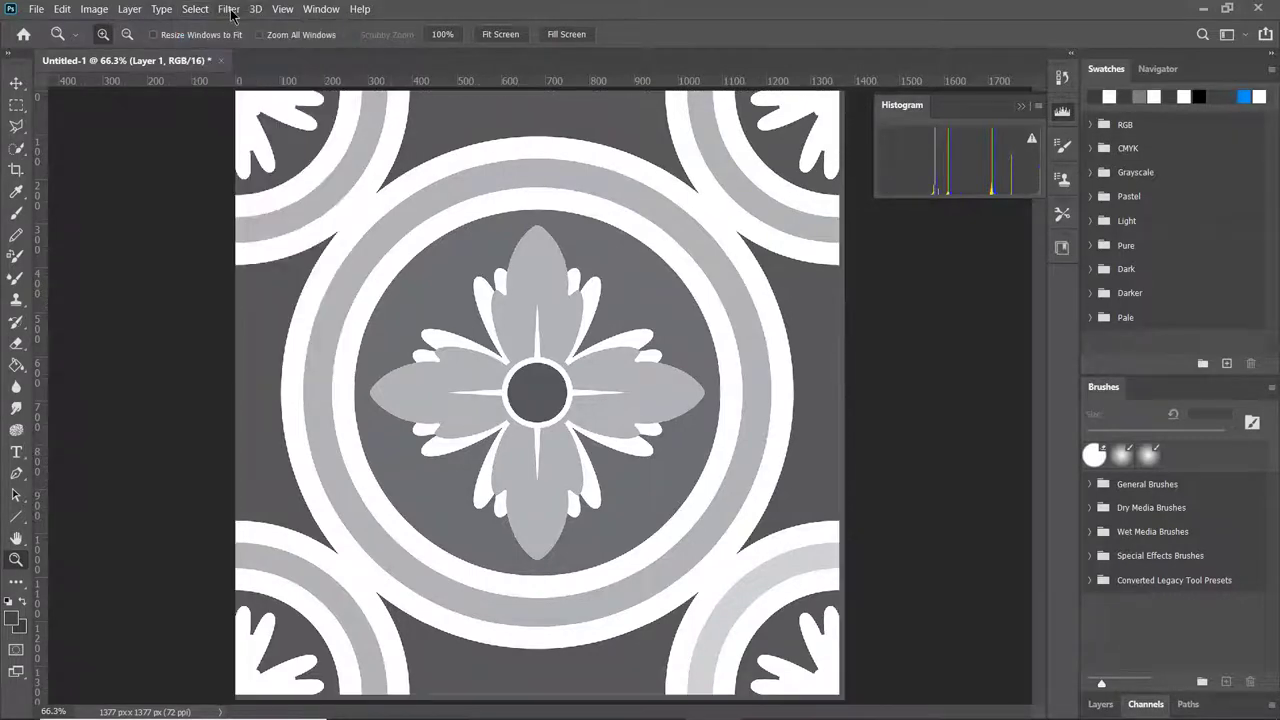
click(230, 10)
mouse_move(258, 174)
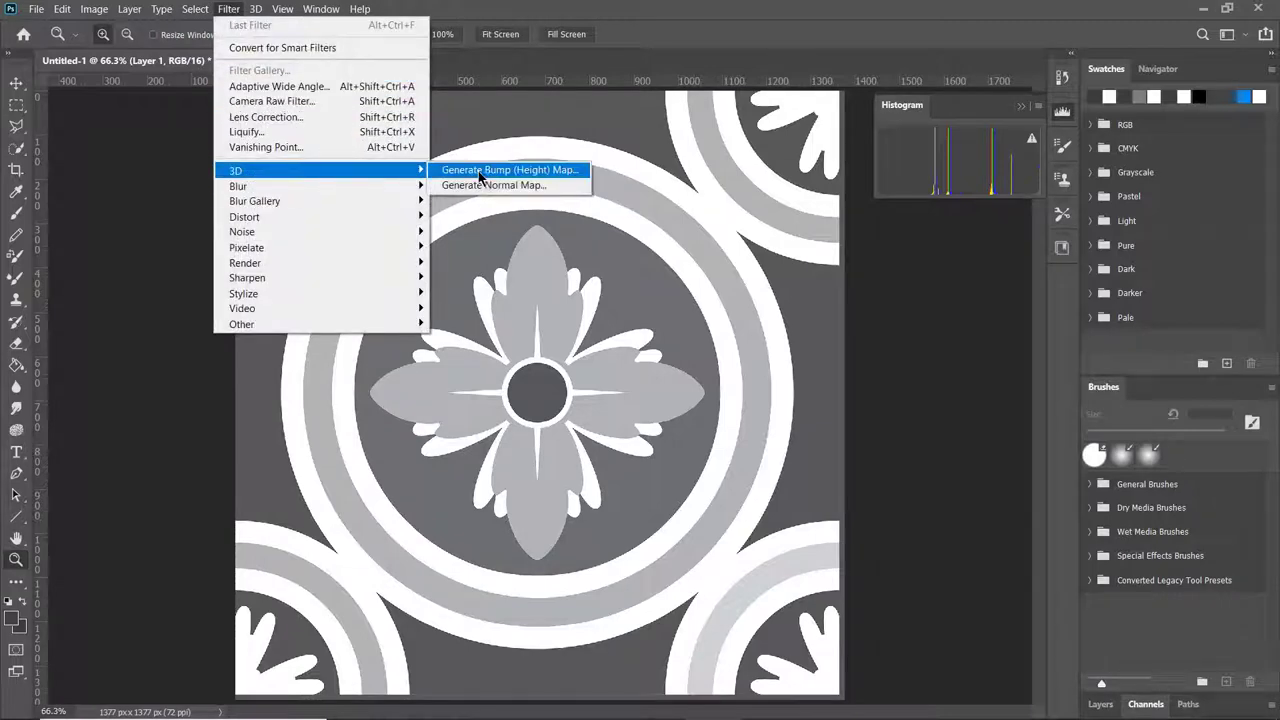
click(556, 170)
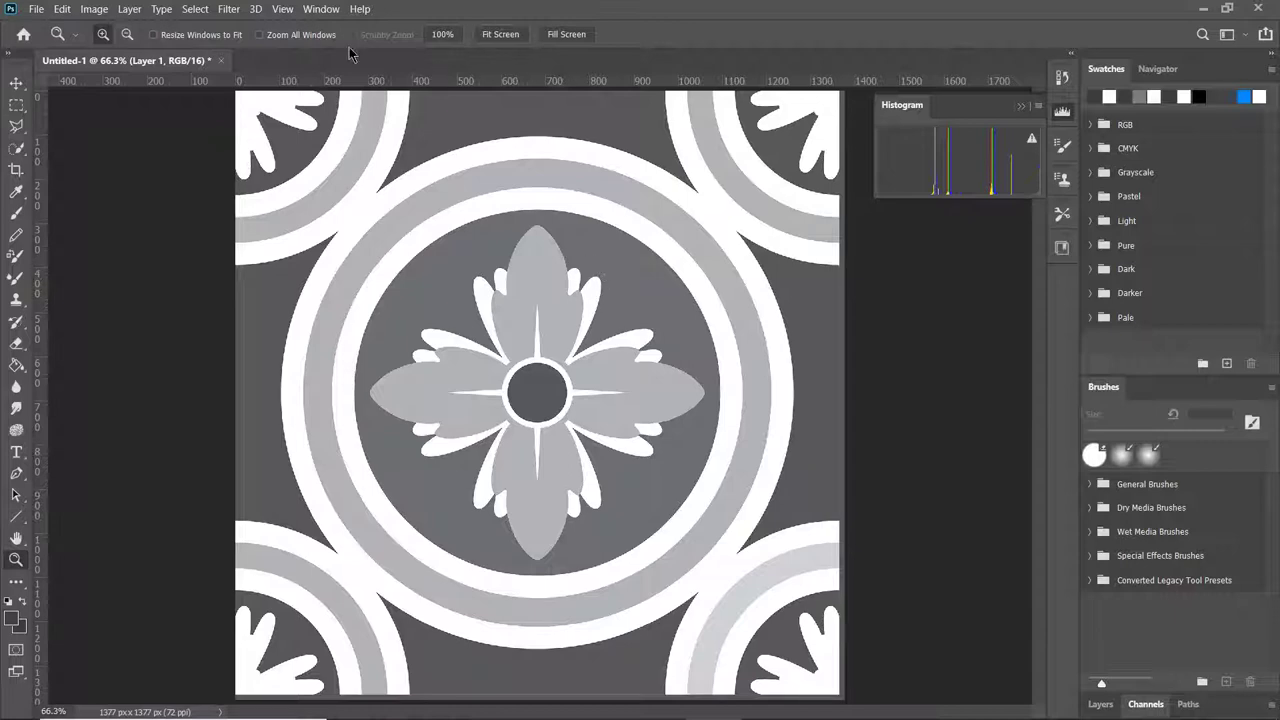
- Run the Generate Bump (Height) Map filter on the tile a second time
click(230, 9)
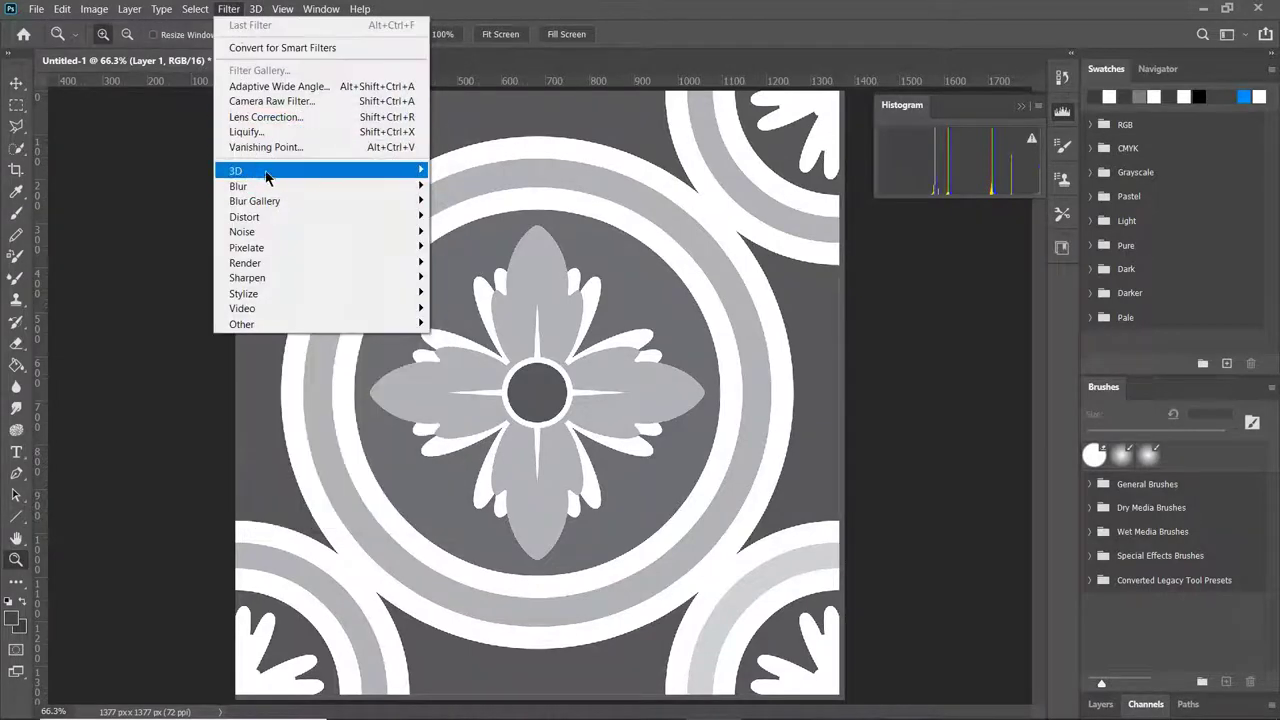
click(470, 171)
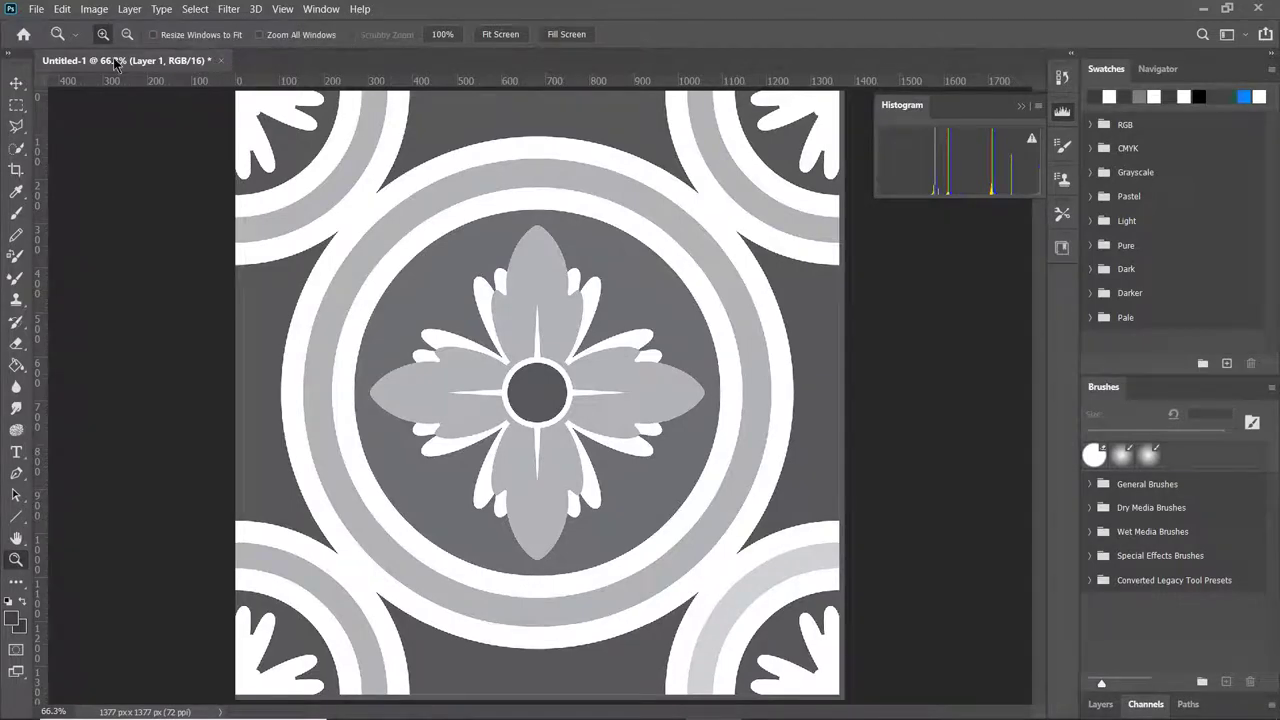
click(36, 10)
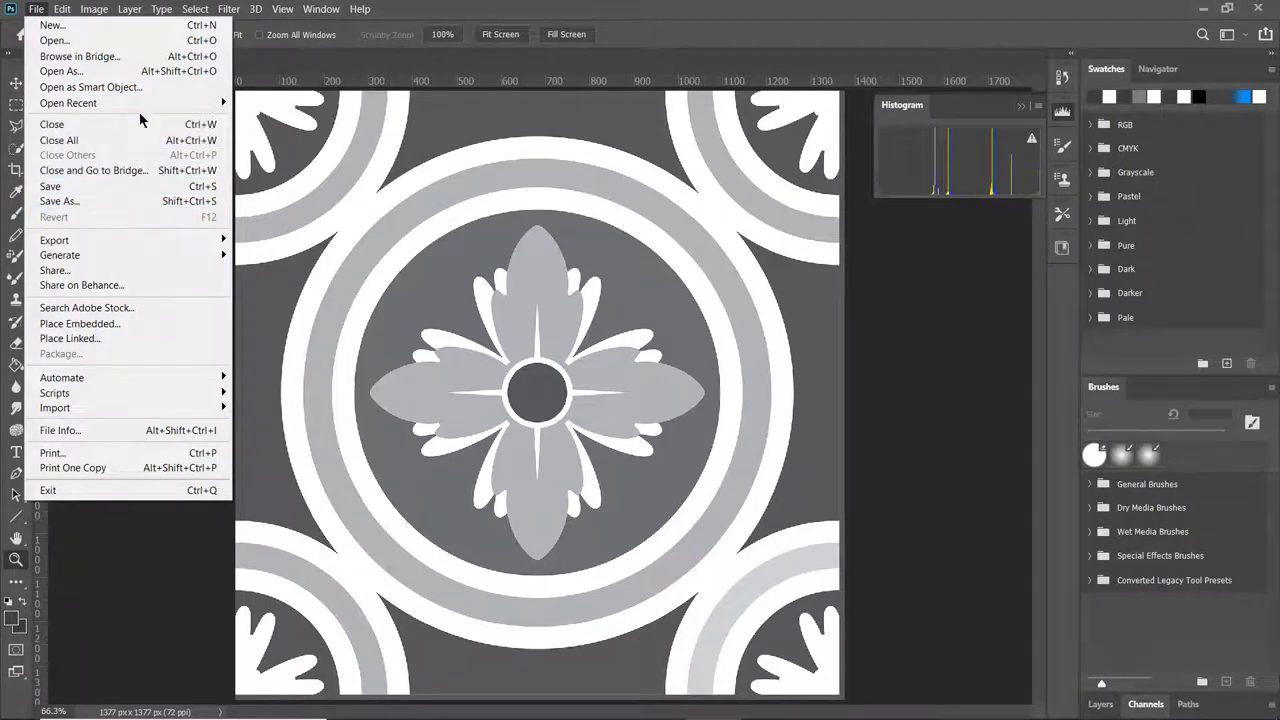
- Open the recent 'spain single tile_height bump.psd', then quit Photoshop without saving Untitled-1
mouse_move(163, 104)
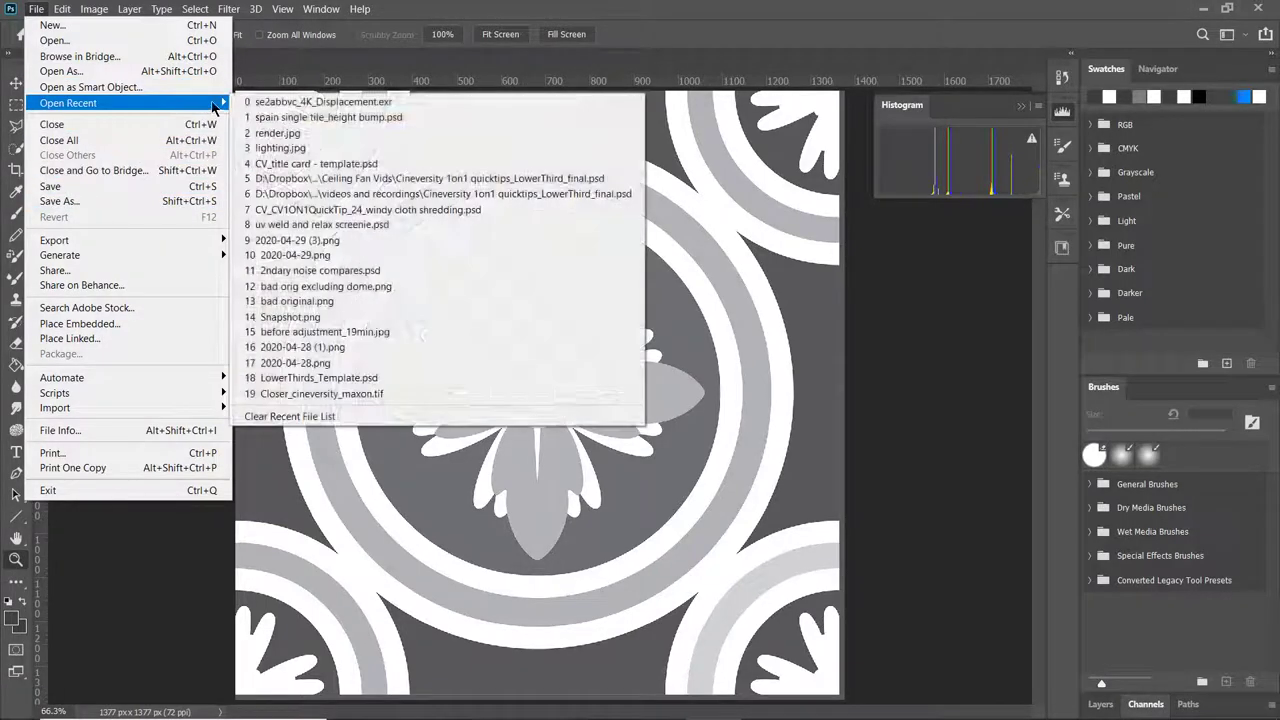
click(282, 122)
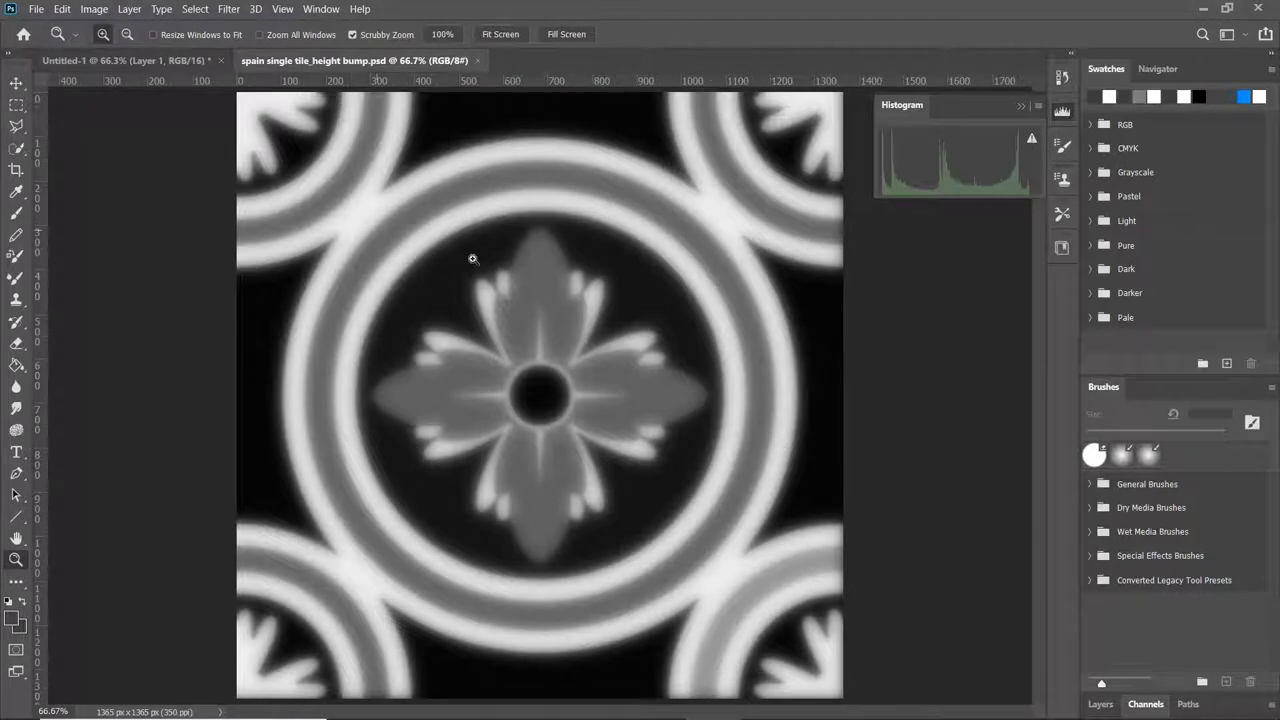
click(1257, 9)
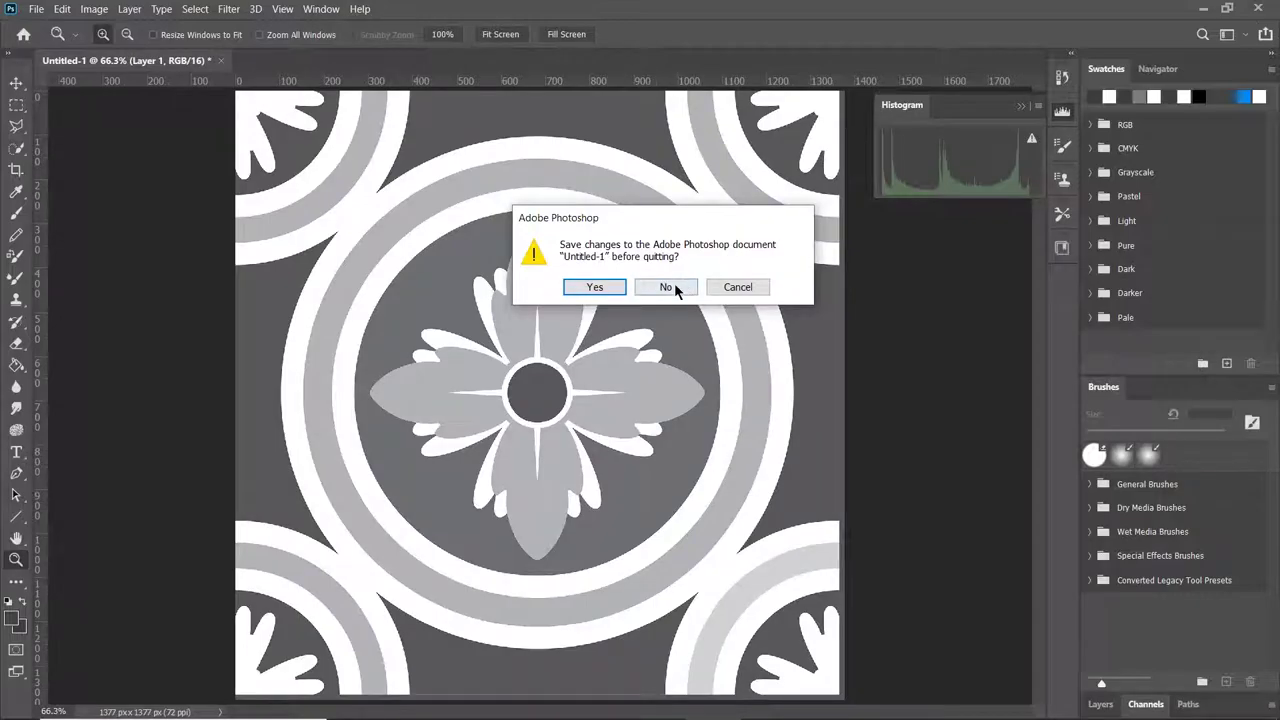
click(666, 287)
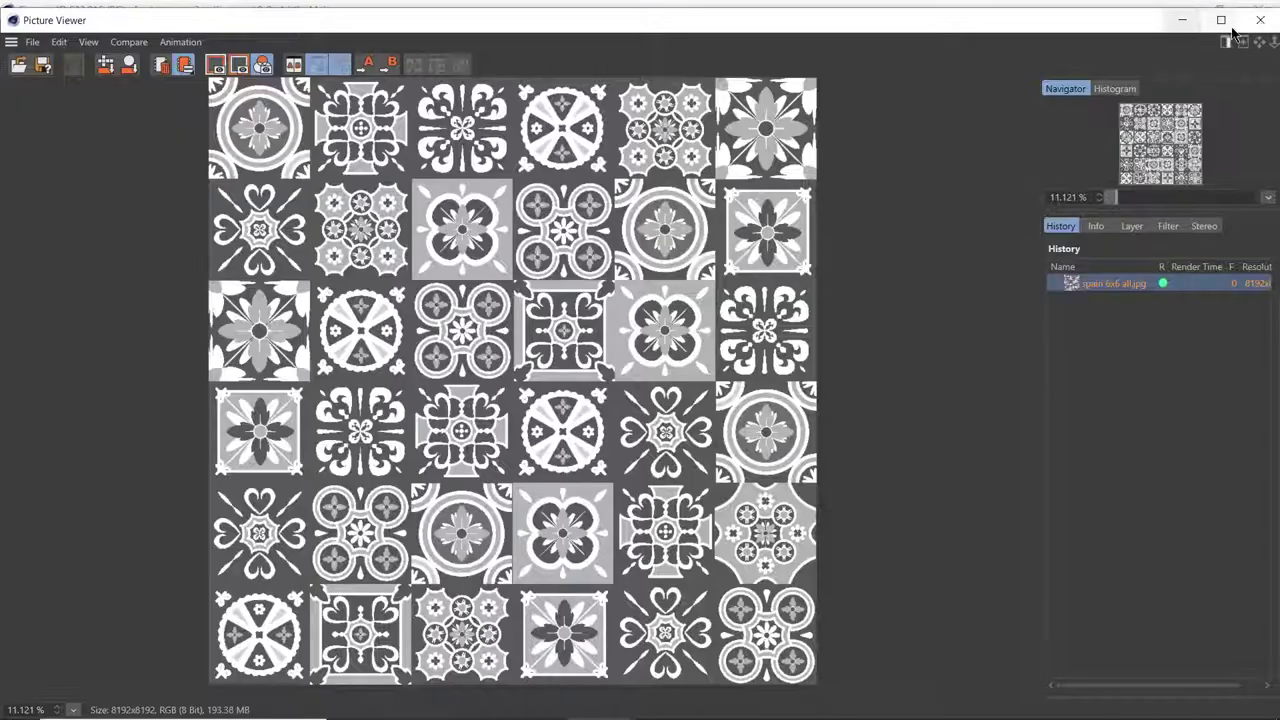
- Close the Picture Viewer, filter materials to No Layer, and create a Redshift Material
click(1259, 20)
click(870, 88)
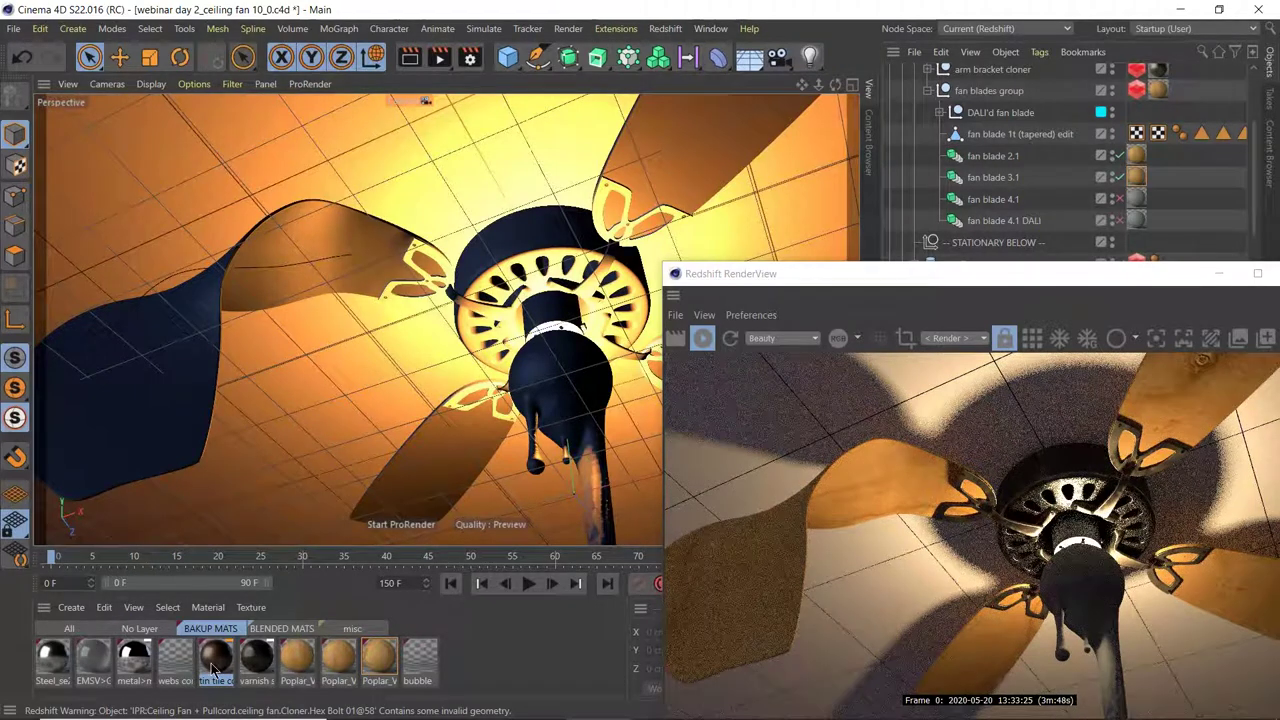
click(130, 631)
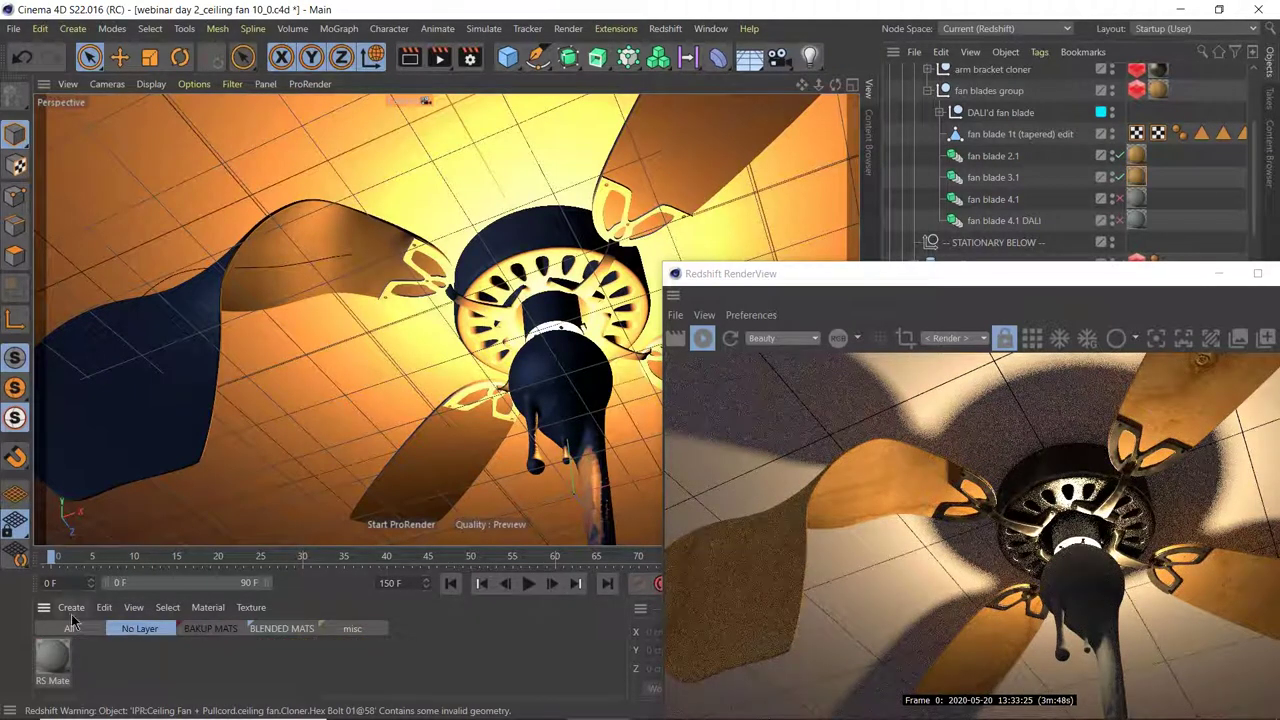
click(71, 608)
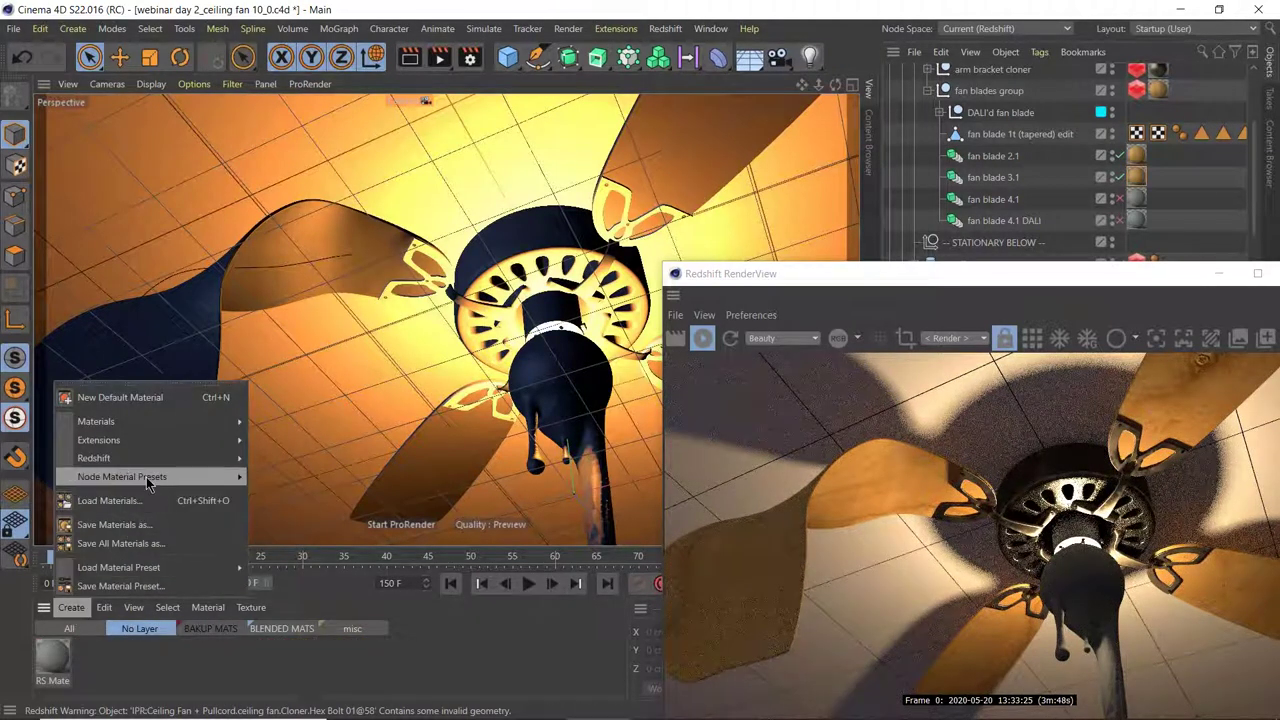
mouse_move(190, 477)
mouse_move(278, 457)
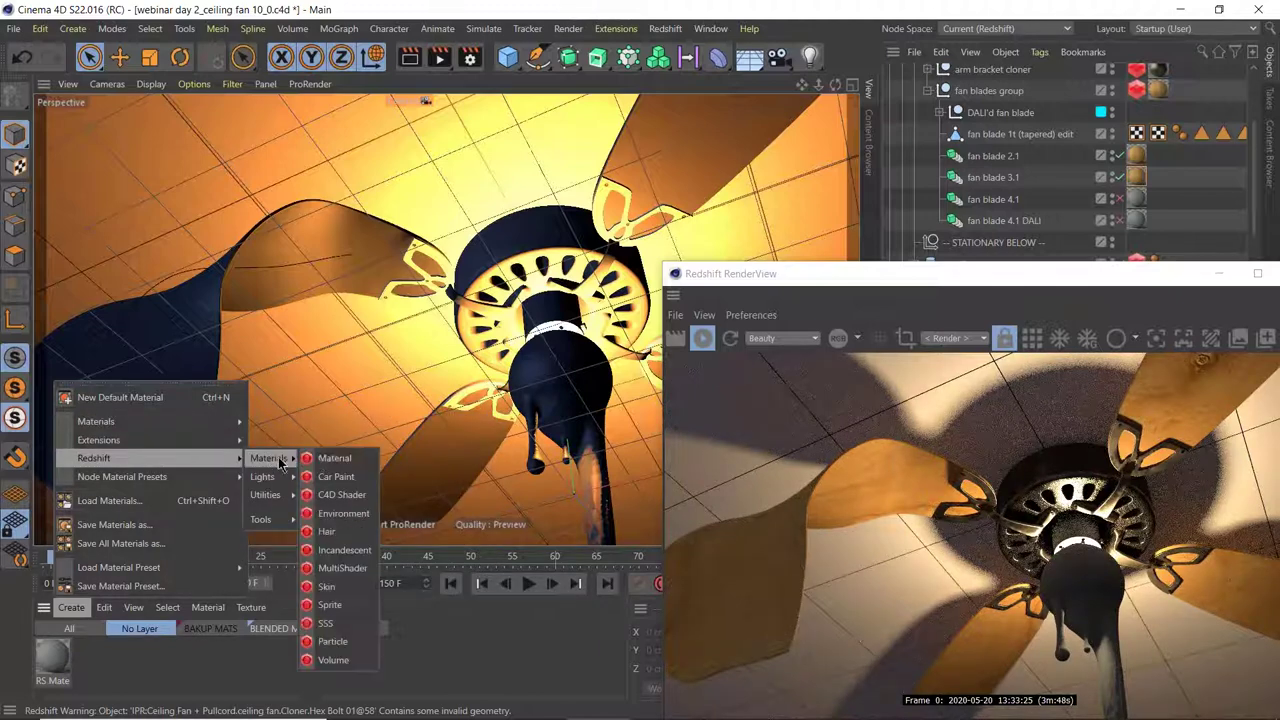
click(320, 460)
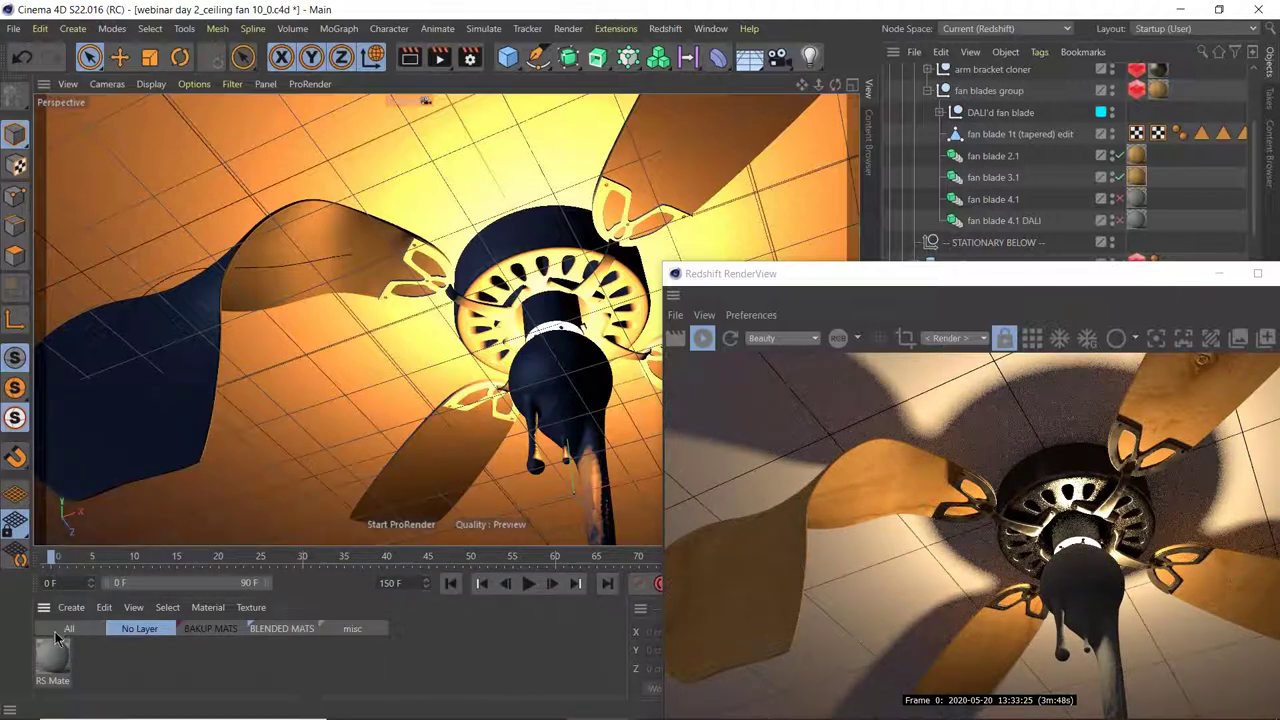
- Add a second Redshift Material and open its shader graph
click(95, 668)
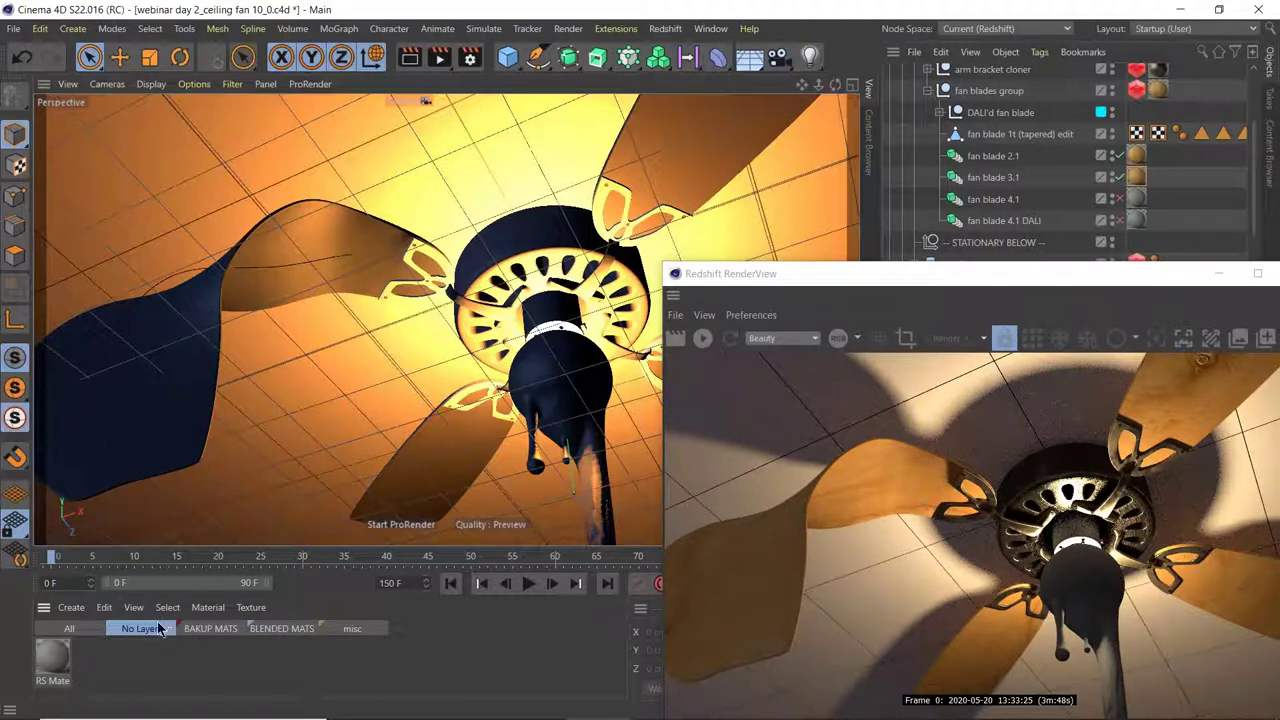
click(72, 608)
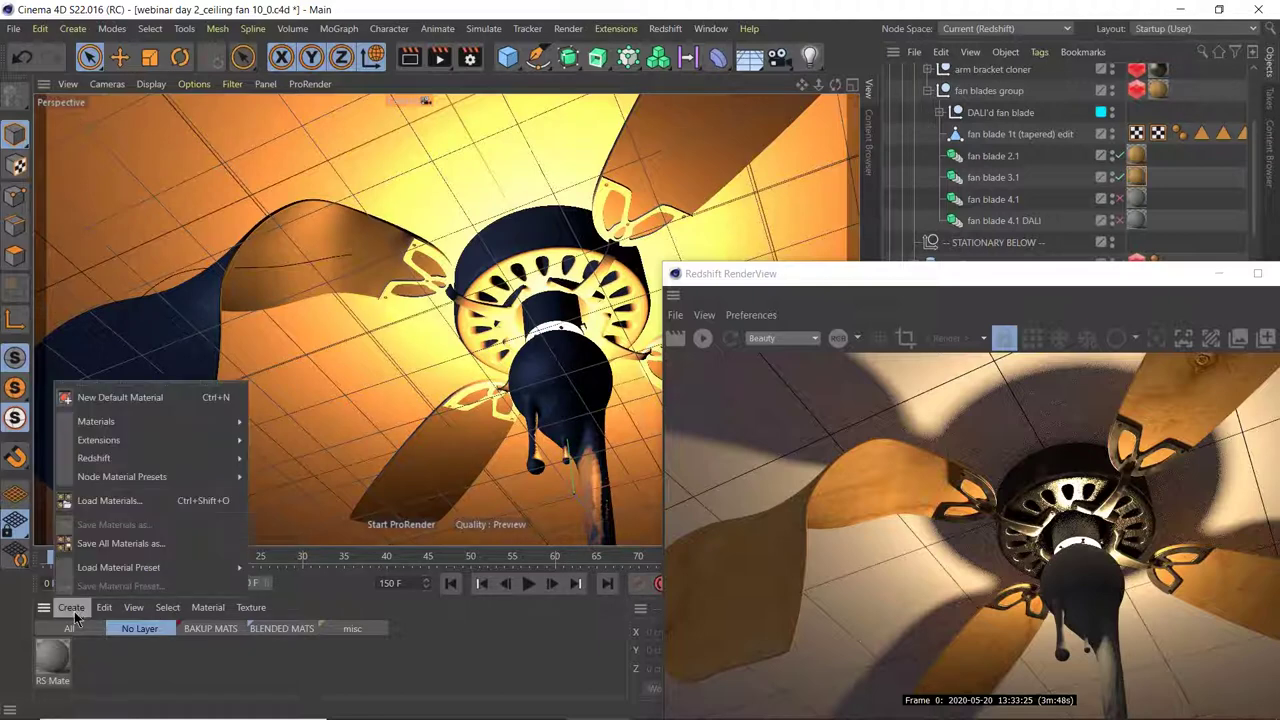
mouse_move(168, 424)
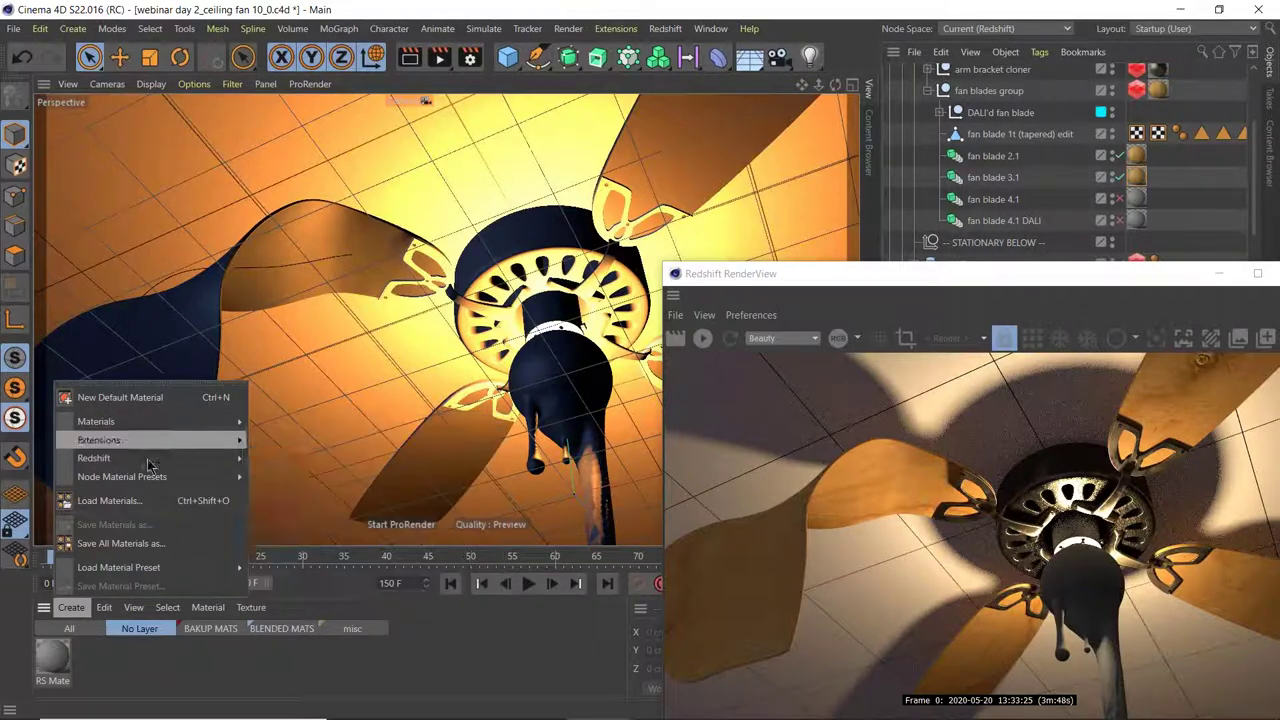
mouse_move(250, 460)
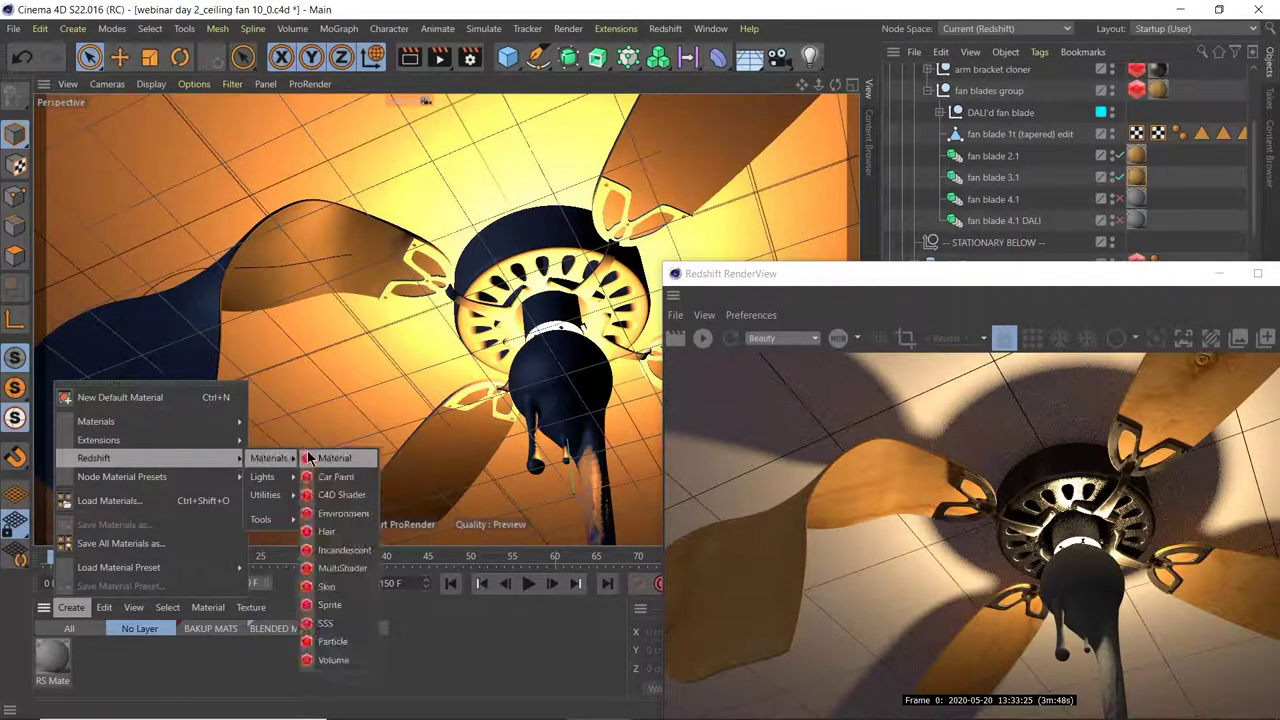
click(308, 449)
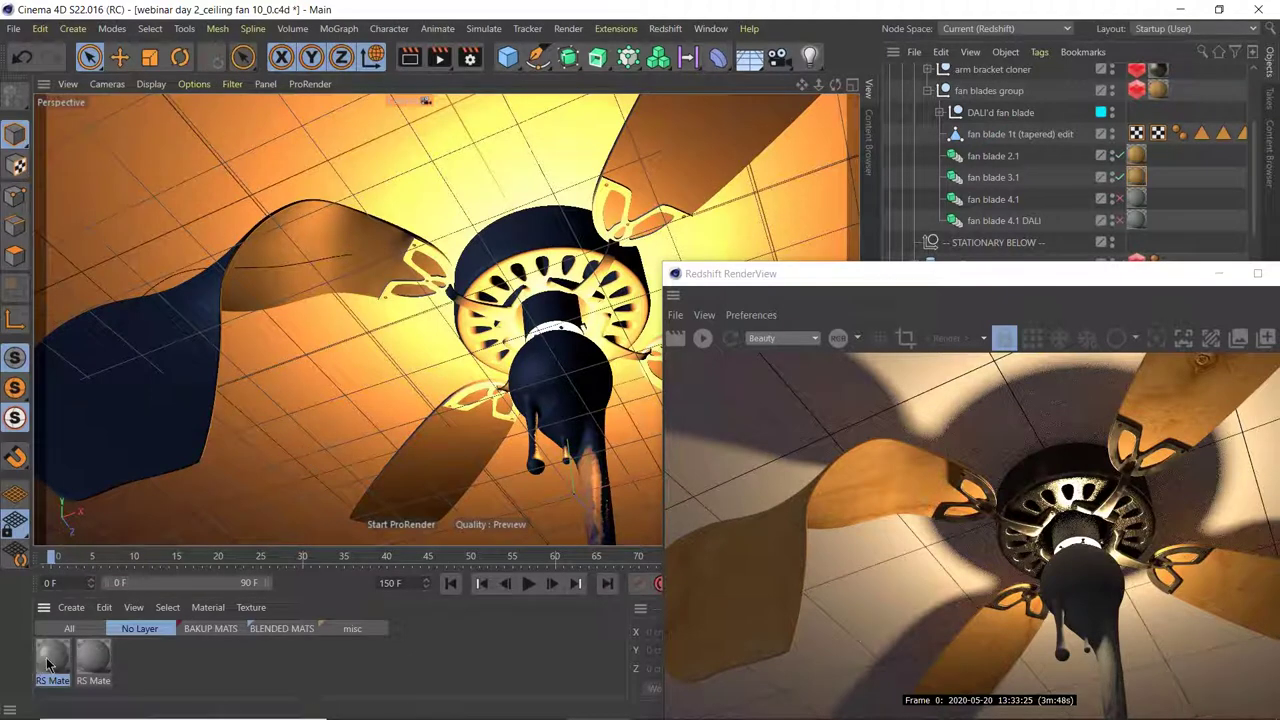
double_click(50, 660)
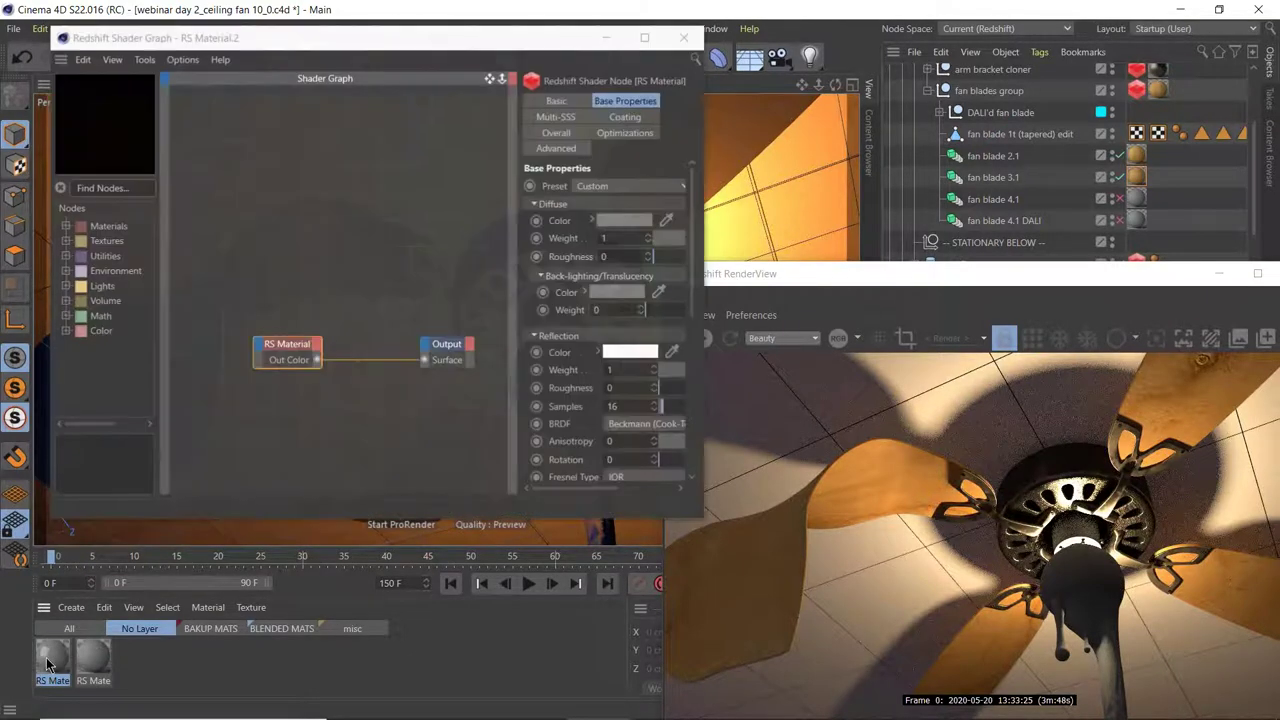
- Apply the Copper preset to RS Material.2, widening the properties panel and nudging the node
click(594, 187)
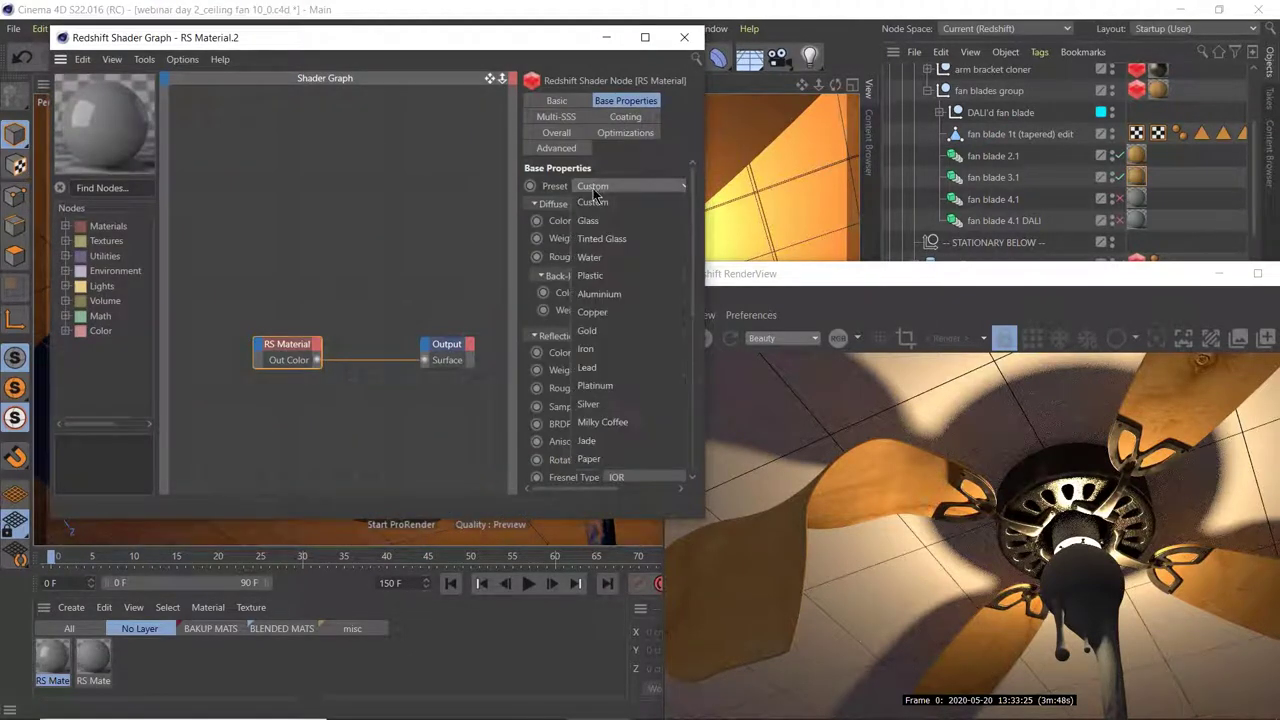
click(596, 311)
drag(519, 259, 431, 260)
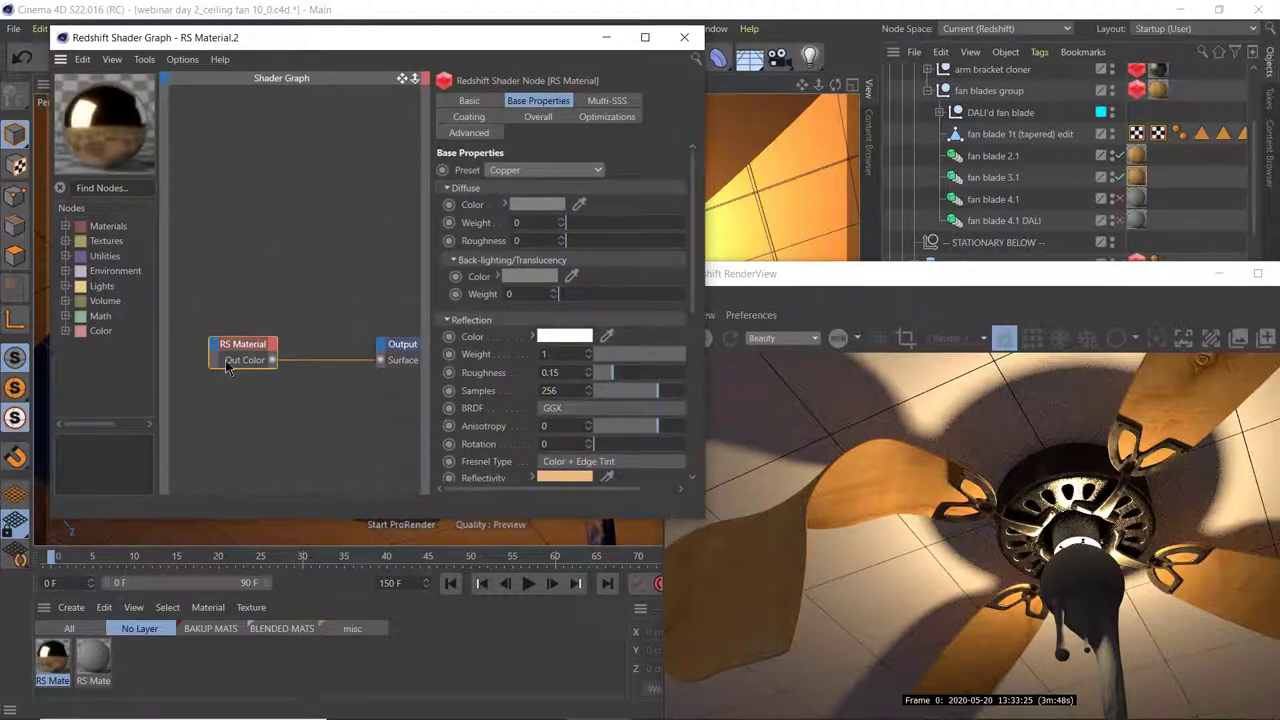
drag(246, 360, 278, 358)
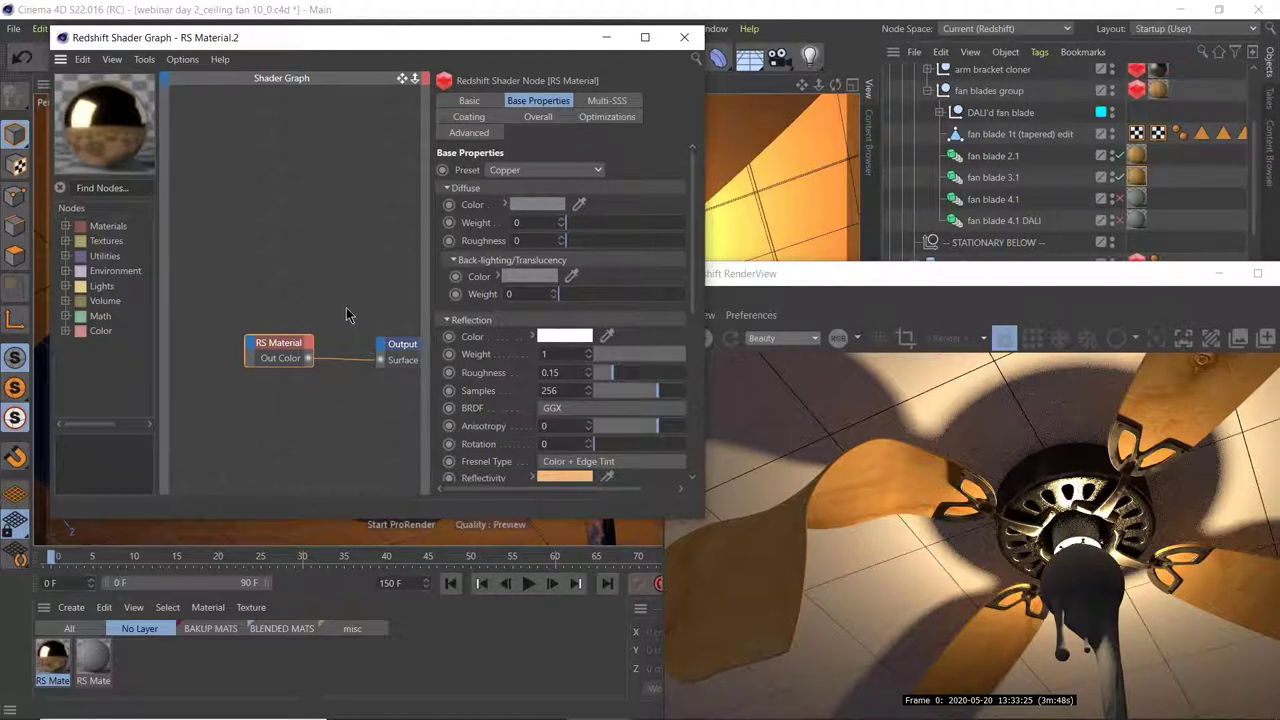
- Add the 'spain single tile_edged_height bump' image from the tex folder as a texture node
click(869, 150)
drag(950, 391, 1038, 549)
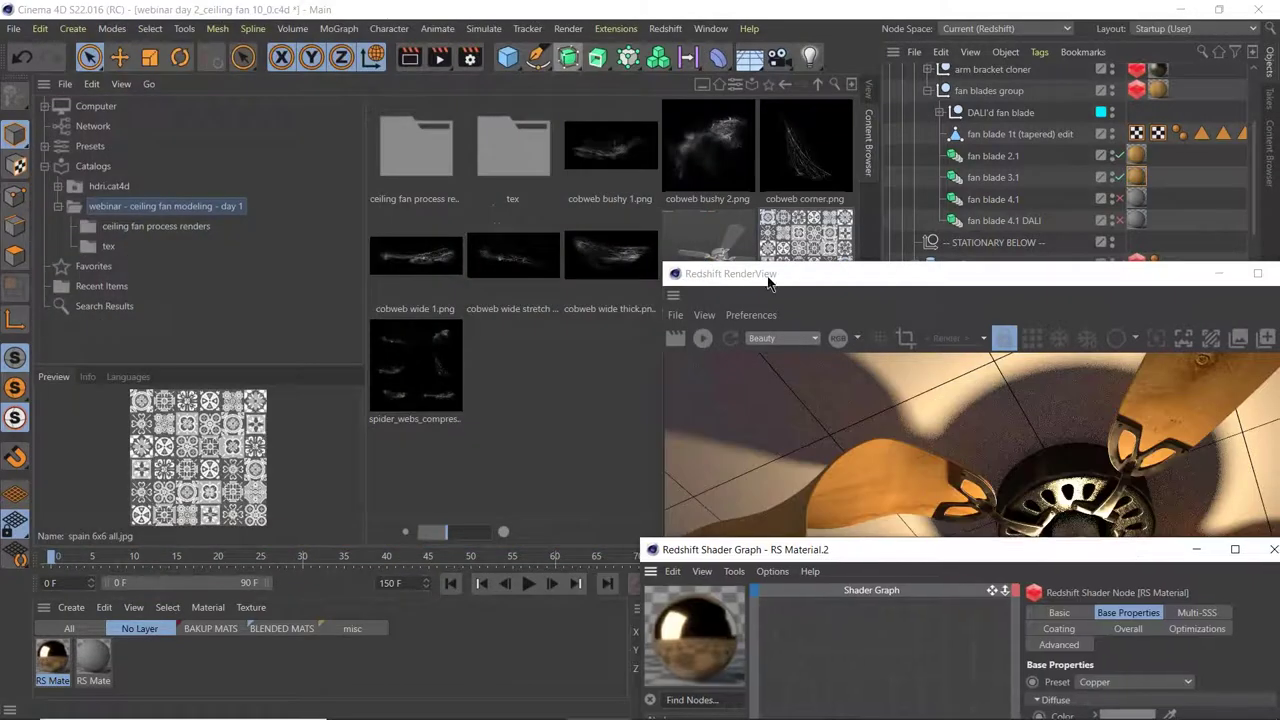
double_click(533, 154)
scroll(505, 447, down, 3)
scroll(475, 333, down, 1)
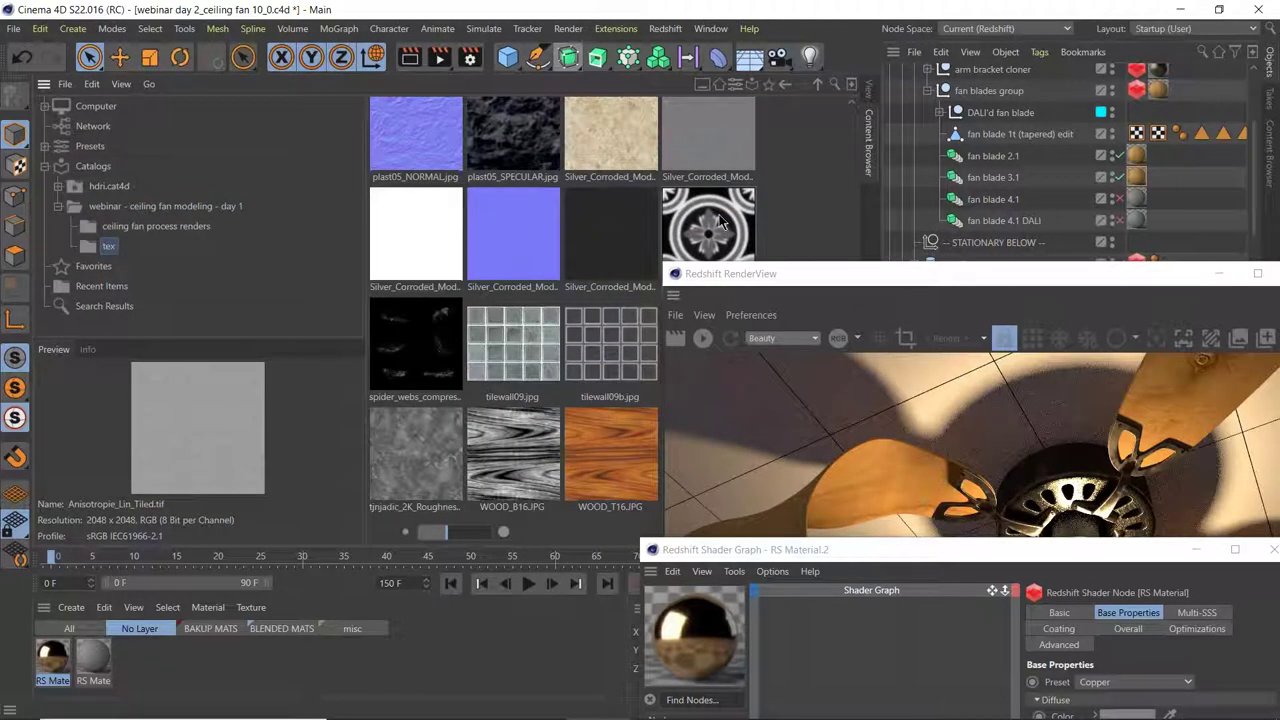
drag(845, 661, 855, 654)
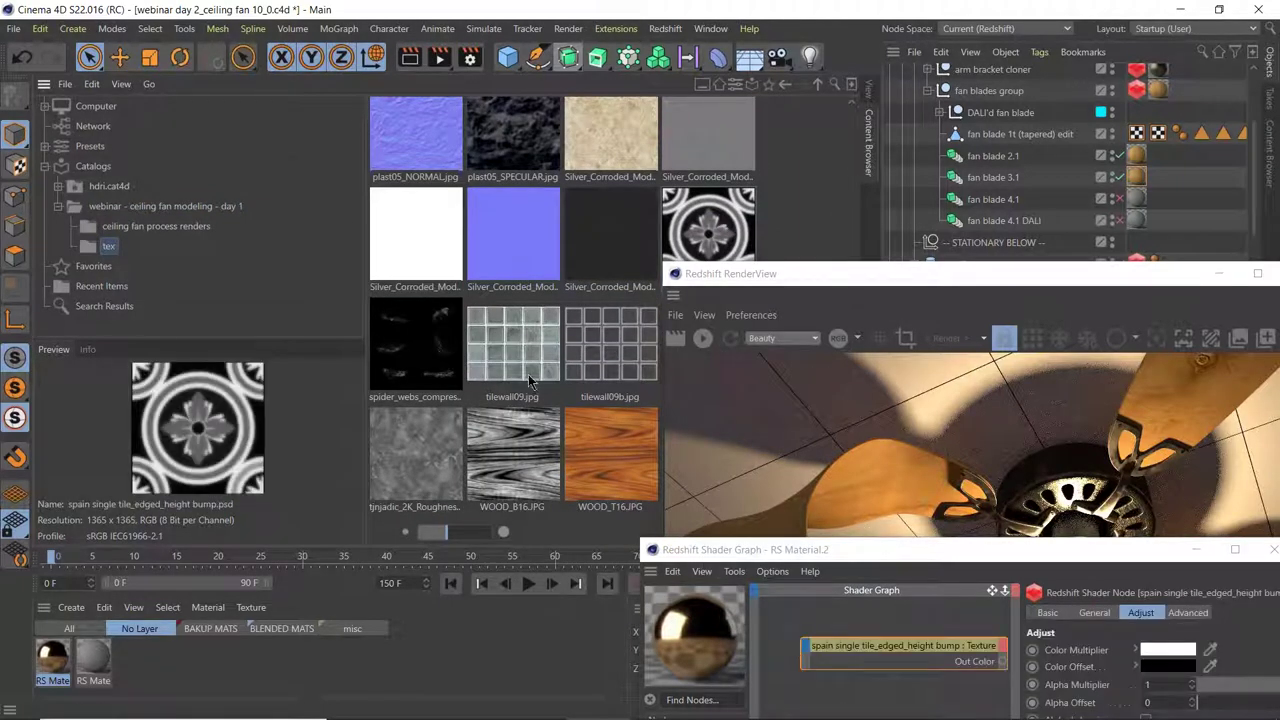
- Browse the ceiling fan webinar folders and the HDRI images in the Content Browser
click(110, 206)
click(88, 226)
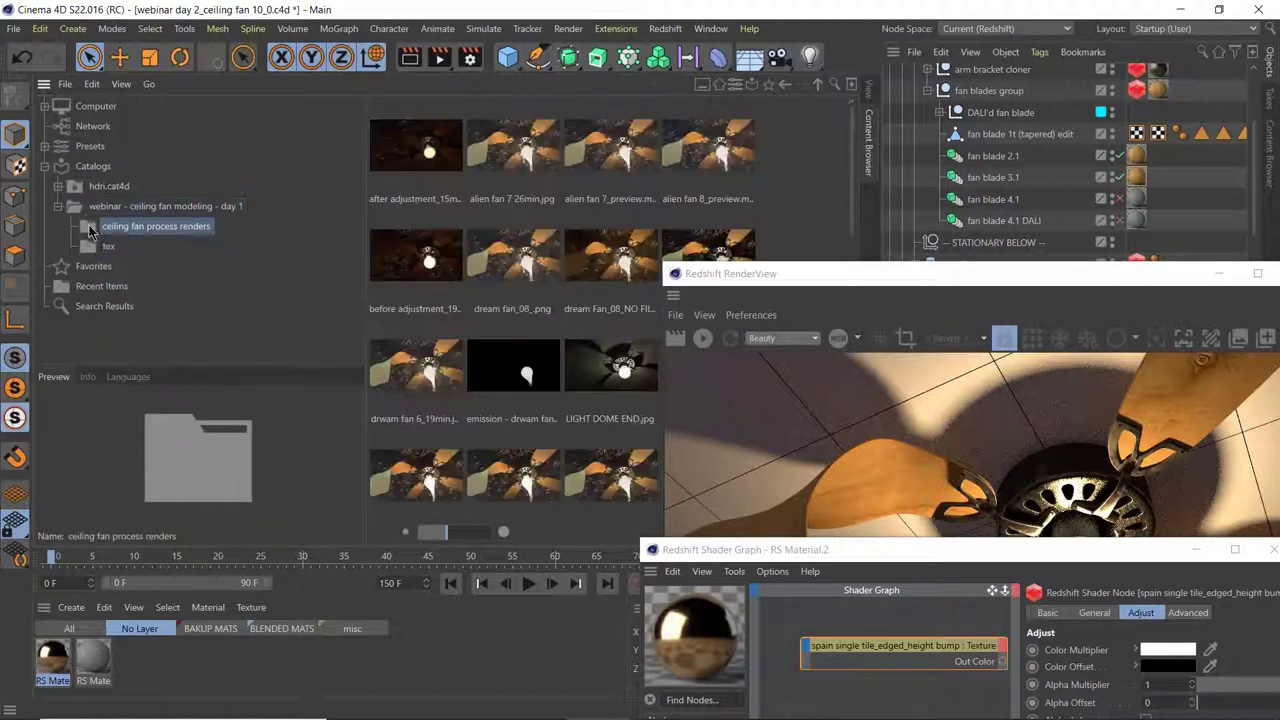
click(82, 210)
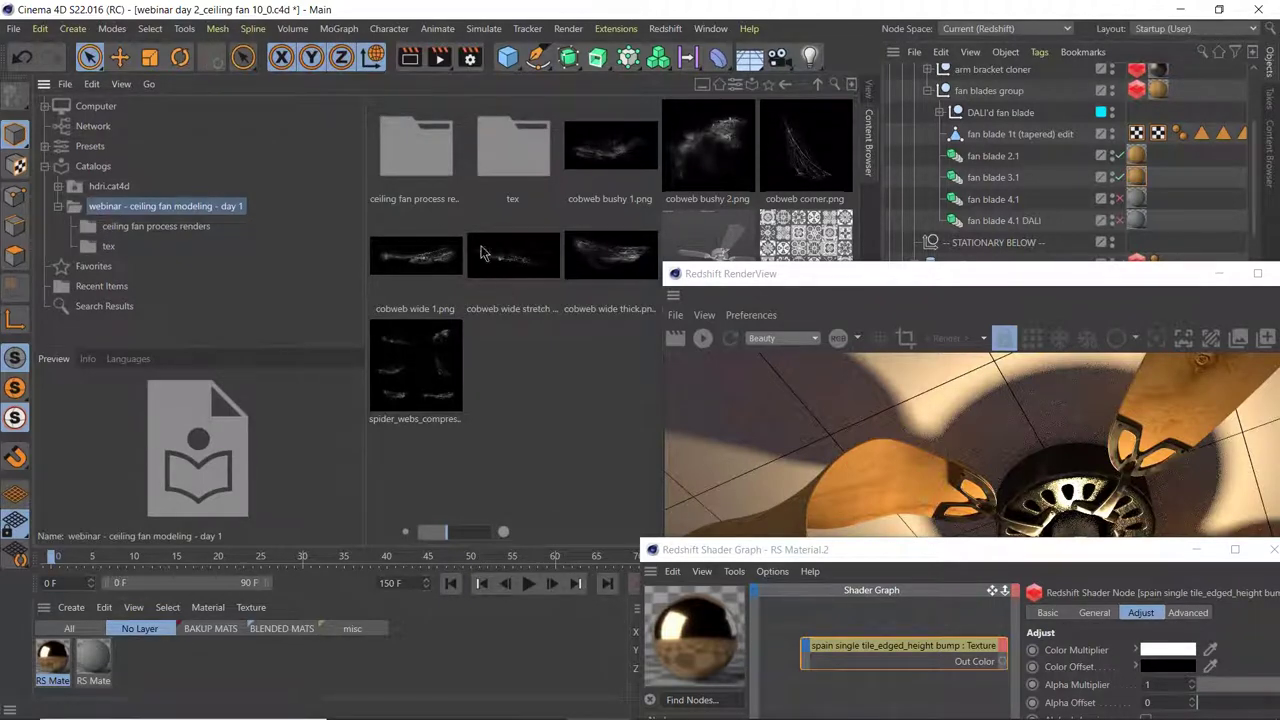
click(92, 187)
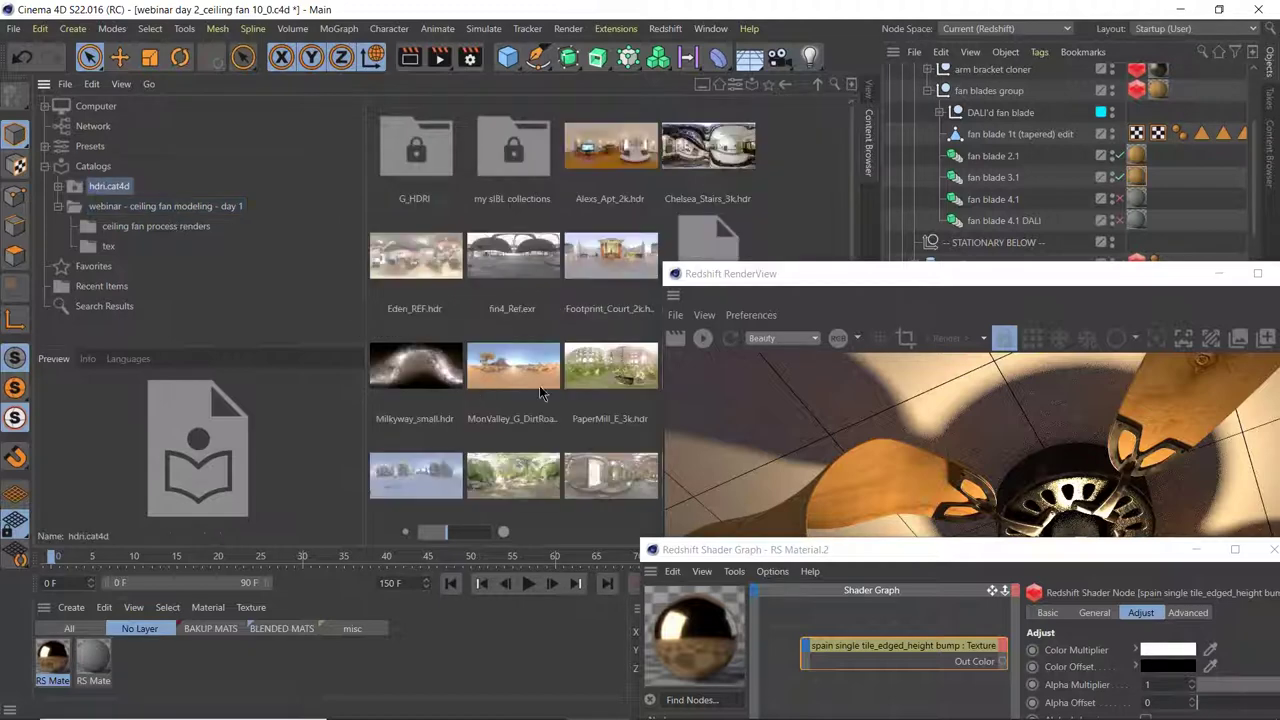
scroll(455, 415, down, 2)
scroll(445, 440, up, 2)
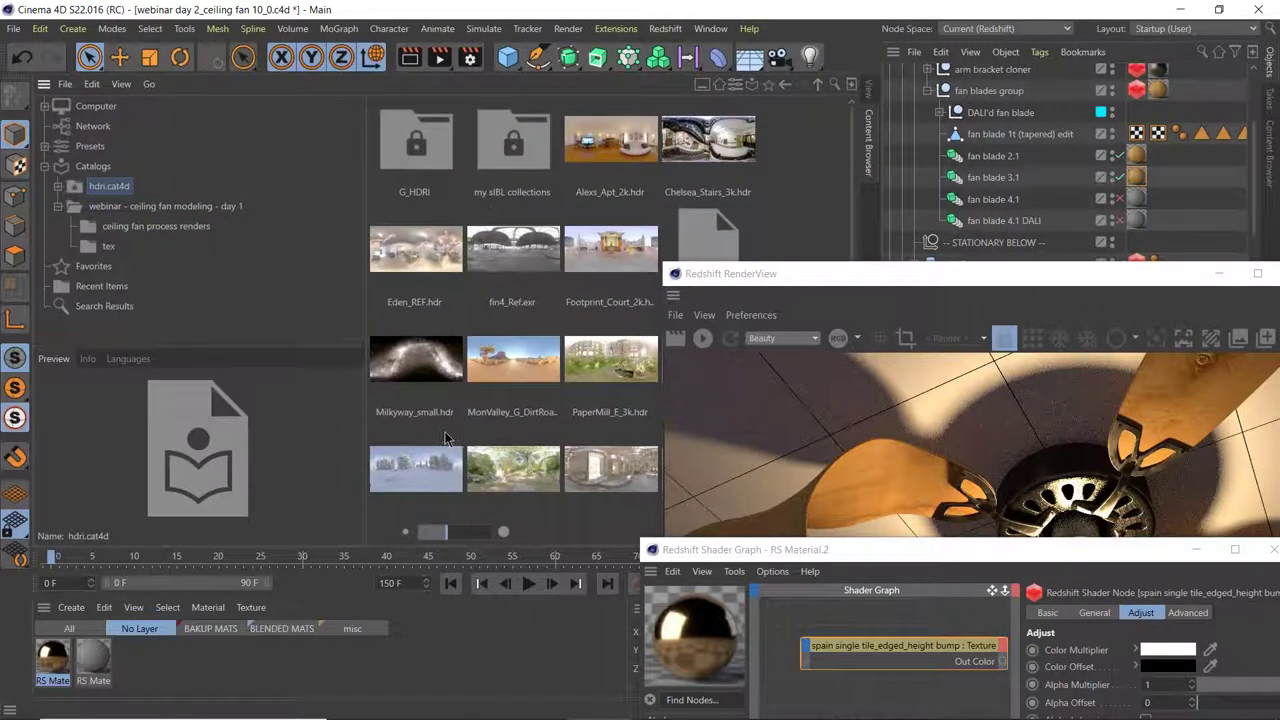
- Restore the viewport, park the shader graph upper left, and search nodes for 'displa'
click(870, 95)
drag(928, 561, 354, 150)
drag(334, 235, 228, 516)
click(120, 288)
text(displace)
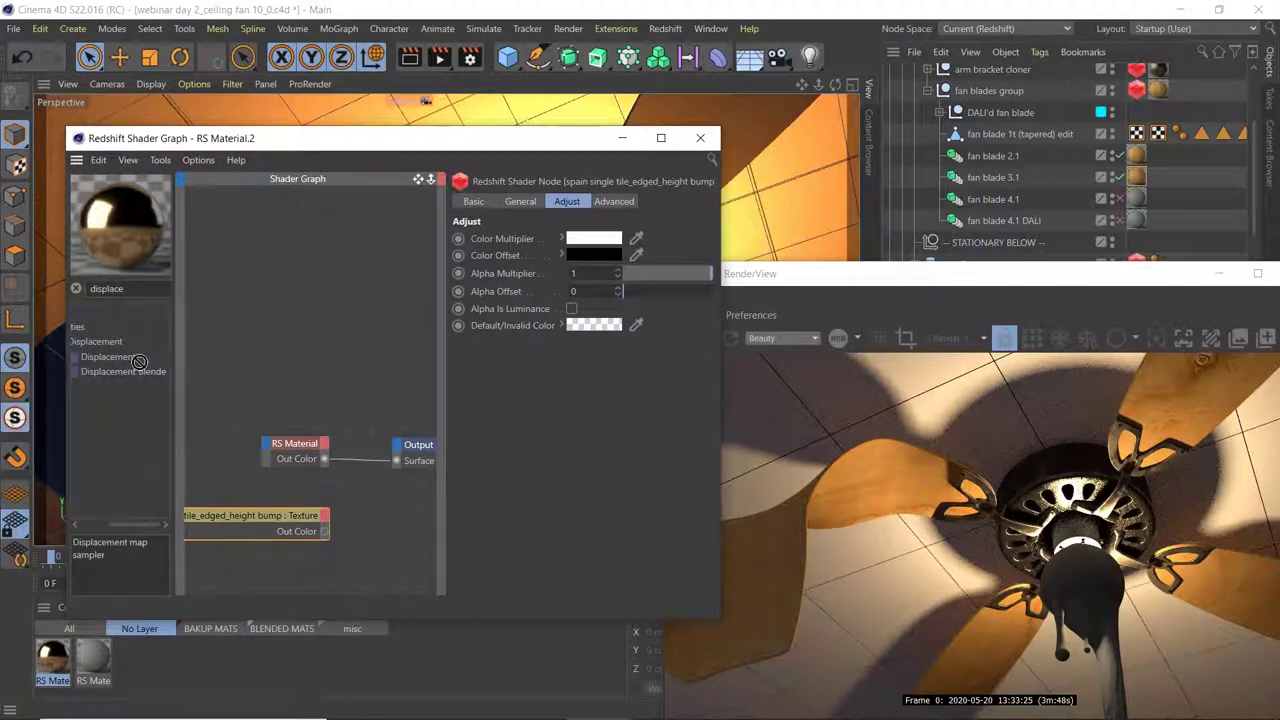
- Add an RS Displacement node and wire the texture's Out Color into its Tex Map
drag(395, 531, 393, 528)
drag(303, 531, 269, 522)
click(520, 201)
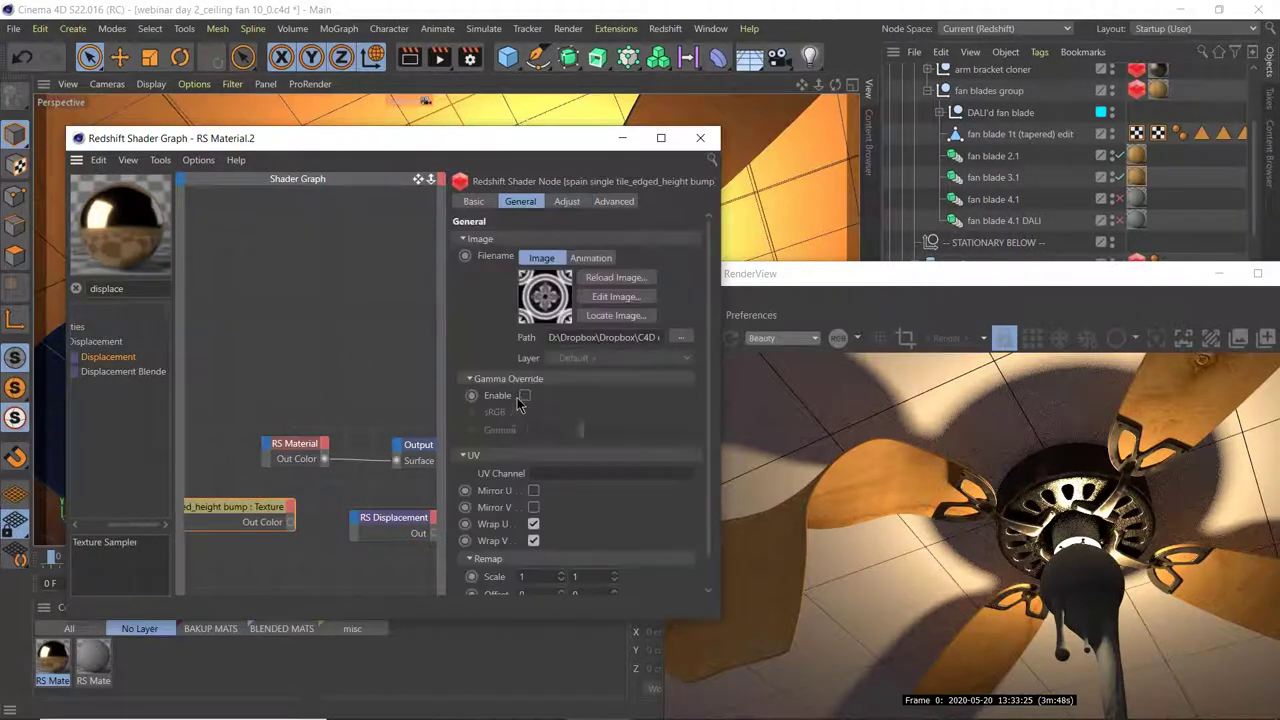
drag(290, 522, 462, 554)
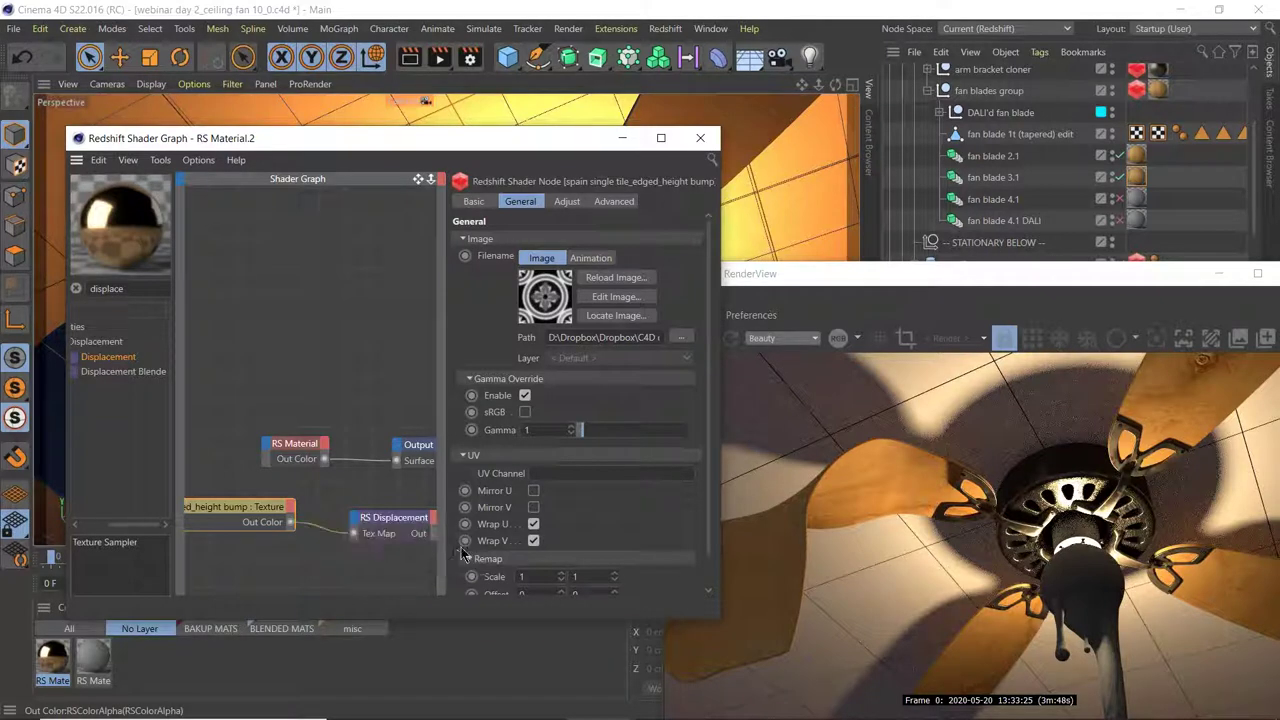
click(394, 520)
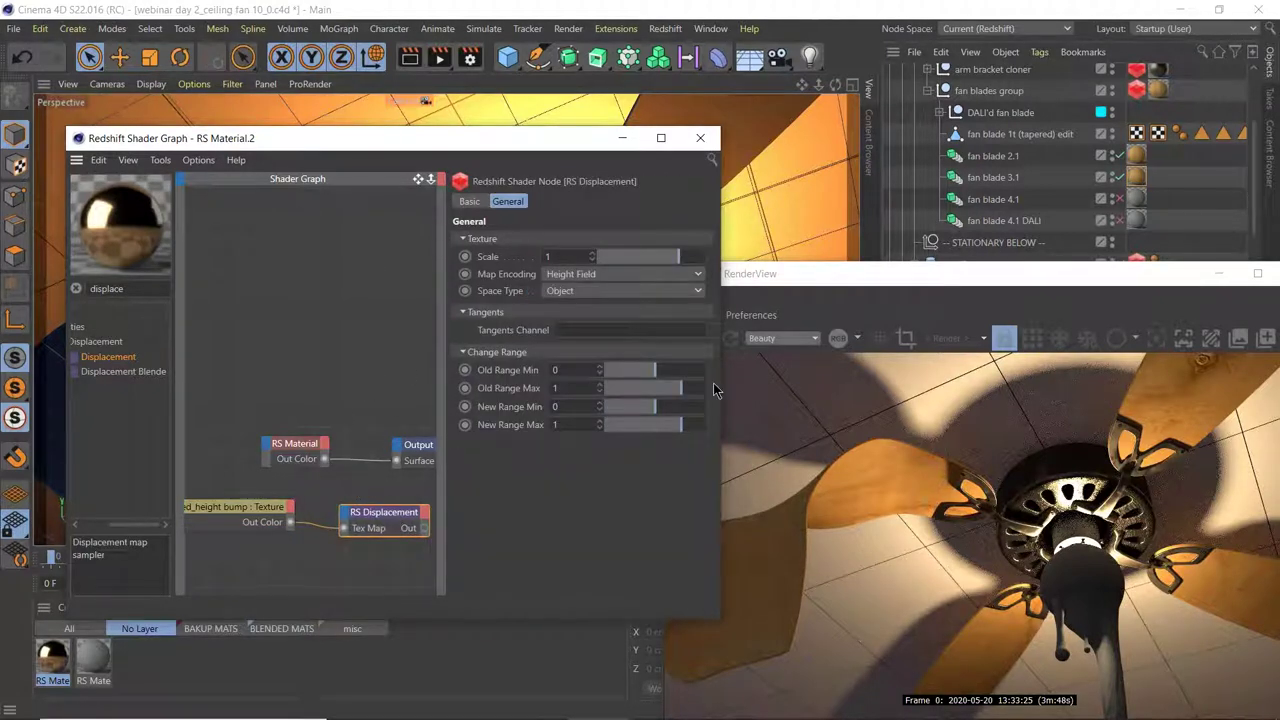
- Connect RS Displacement's Out to the Output node's Displacement input and tidy the graph layout
drag(723, 329, 1006, 329)
click(565, 452)
drag(566, 453, 574, 452)
drag(395, 460, 417, 408)
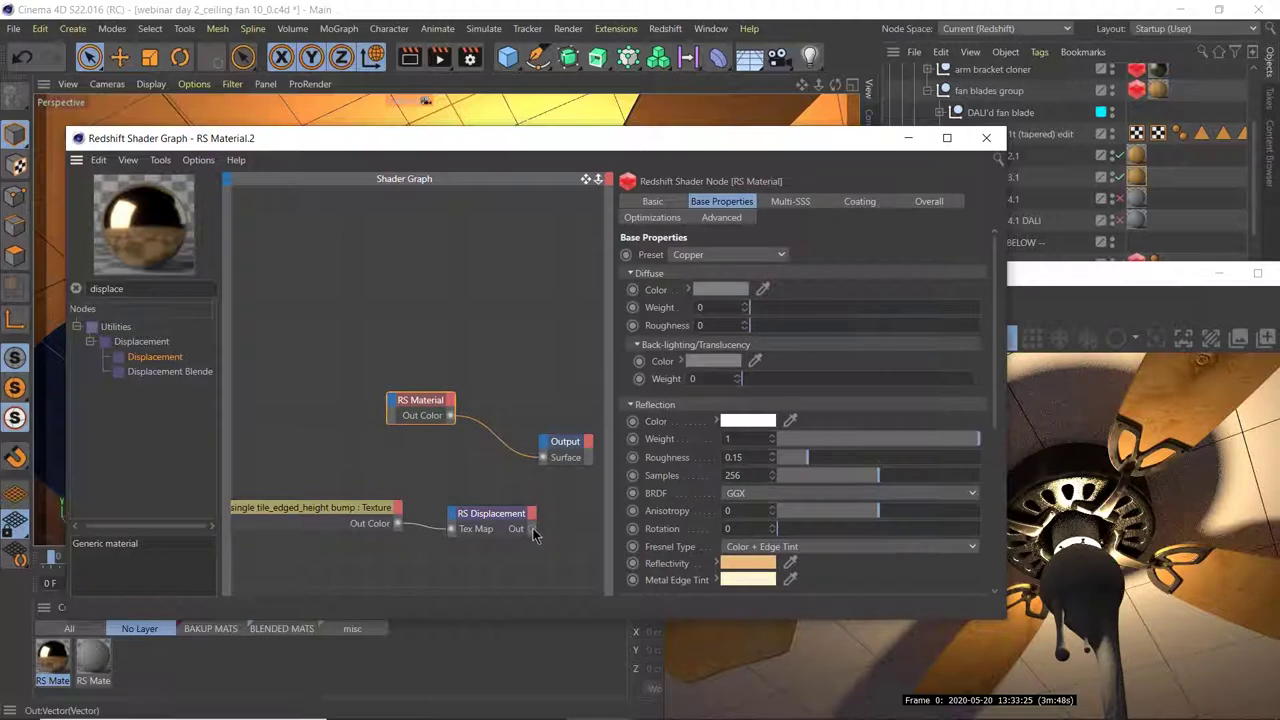
drag(578, 490, 546, 447)
click(565, 448)
drag(496, 526, 476, 521)
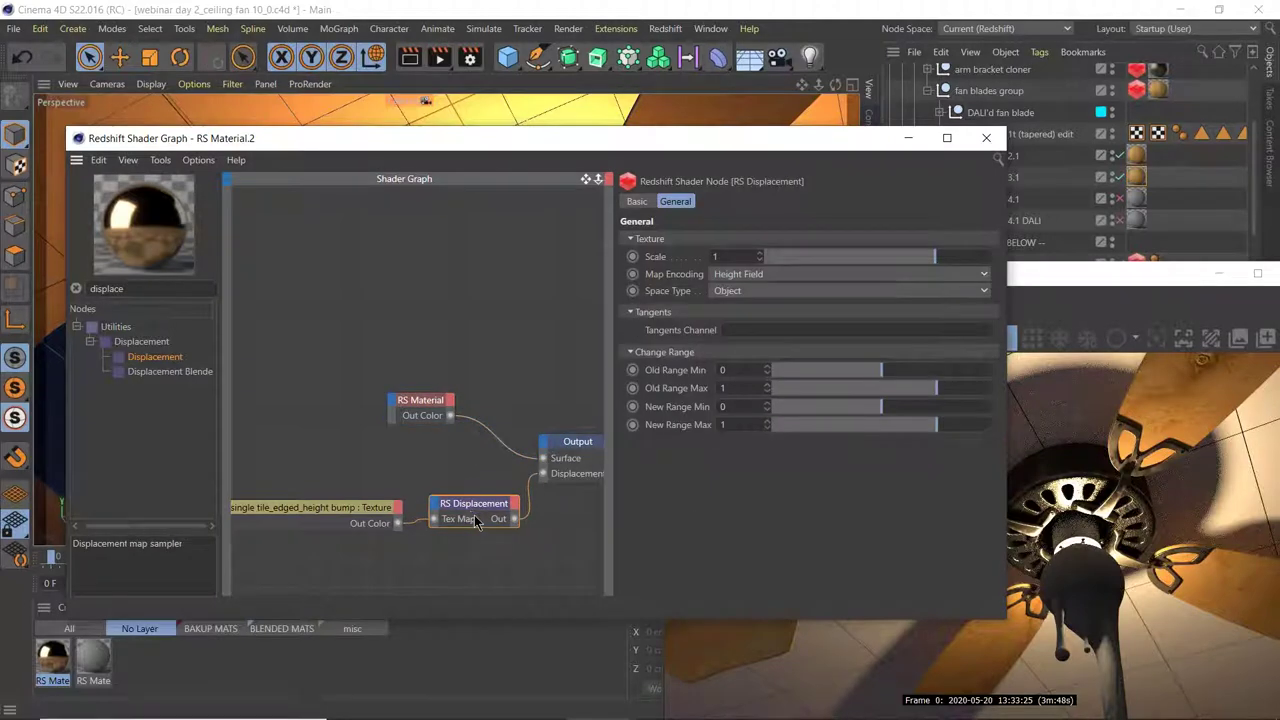
click(1060, 285)
drag(840, 135, 650, 49)
- Expand the Environment group and drag RS Material.2 onto the Tiles Cloner
click(45, 668)
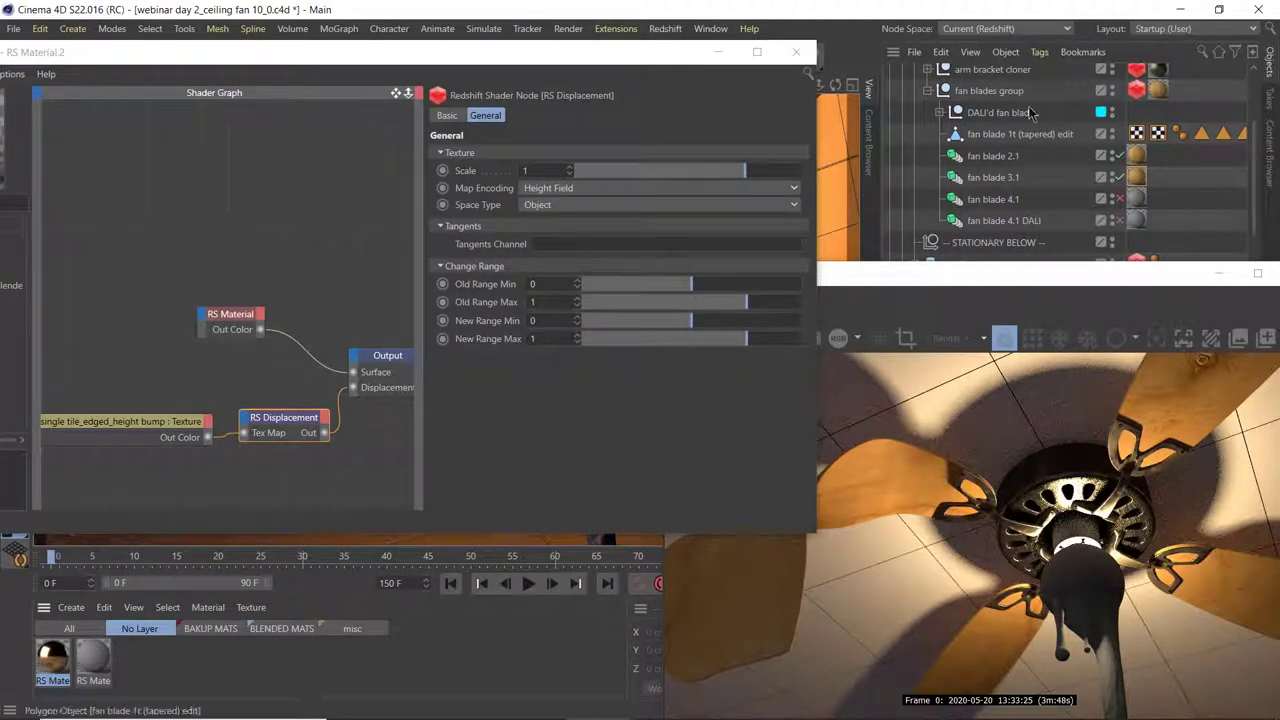
scroll(908, 104, up, 3)
scroll(908, 104, up, 3)
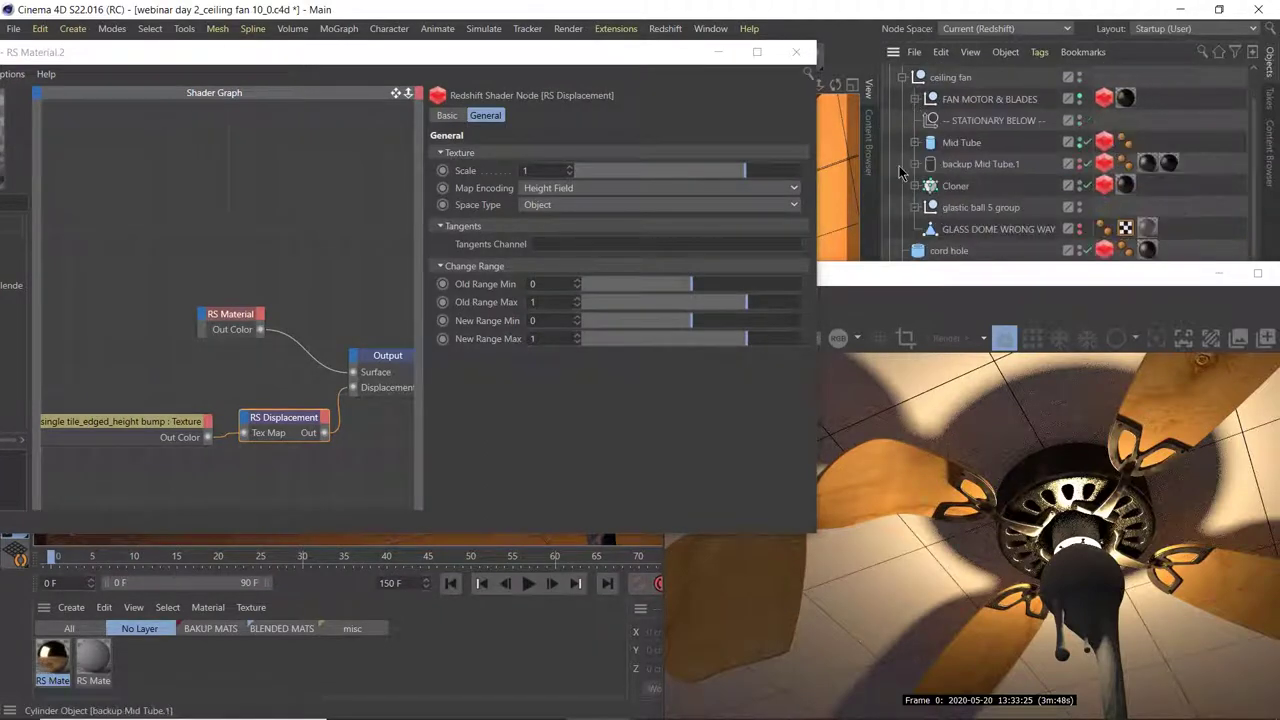
click(890, 96)
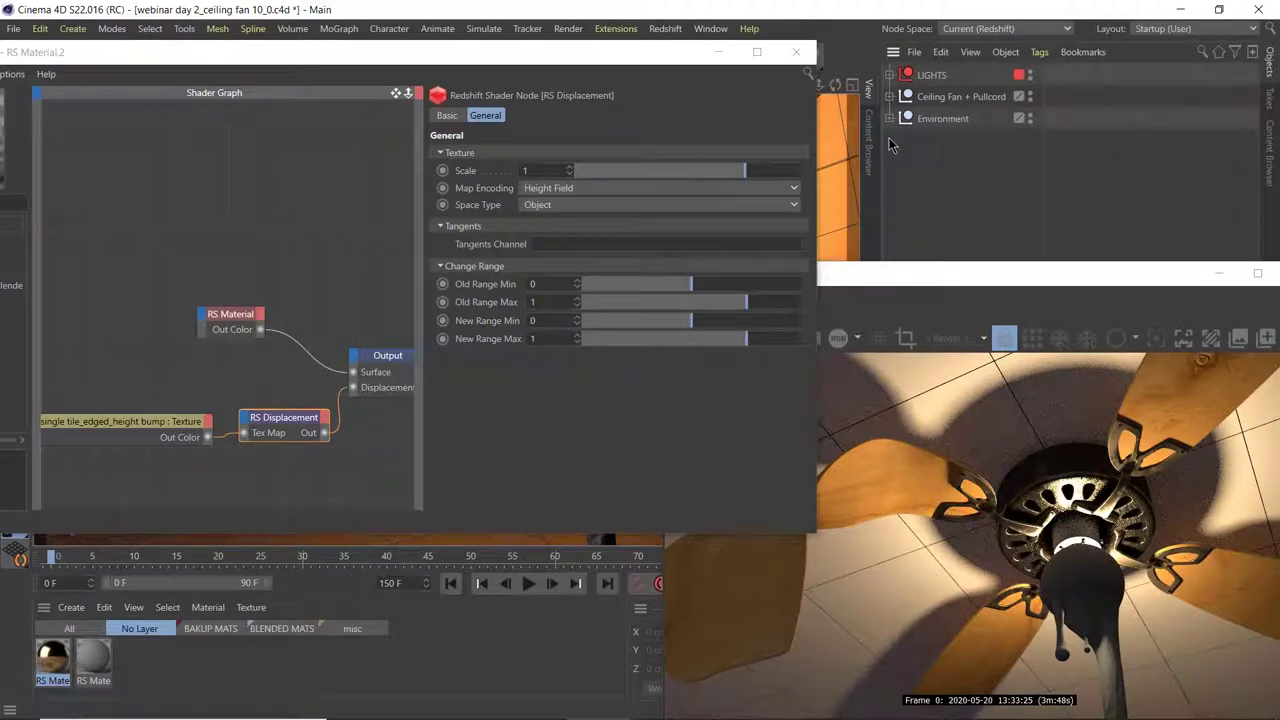
click(890, 118)
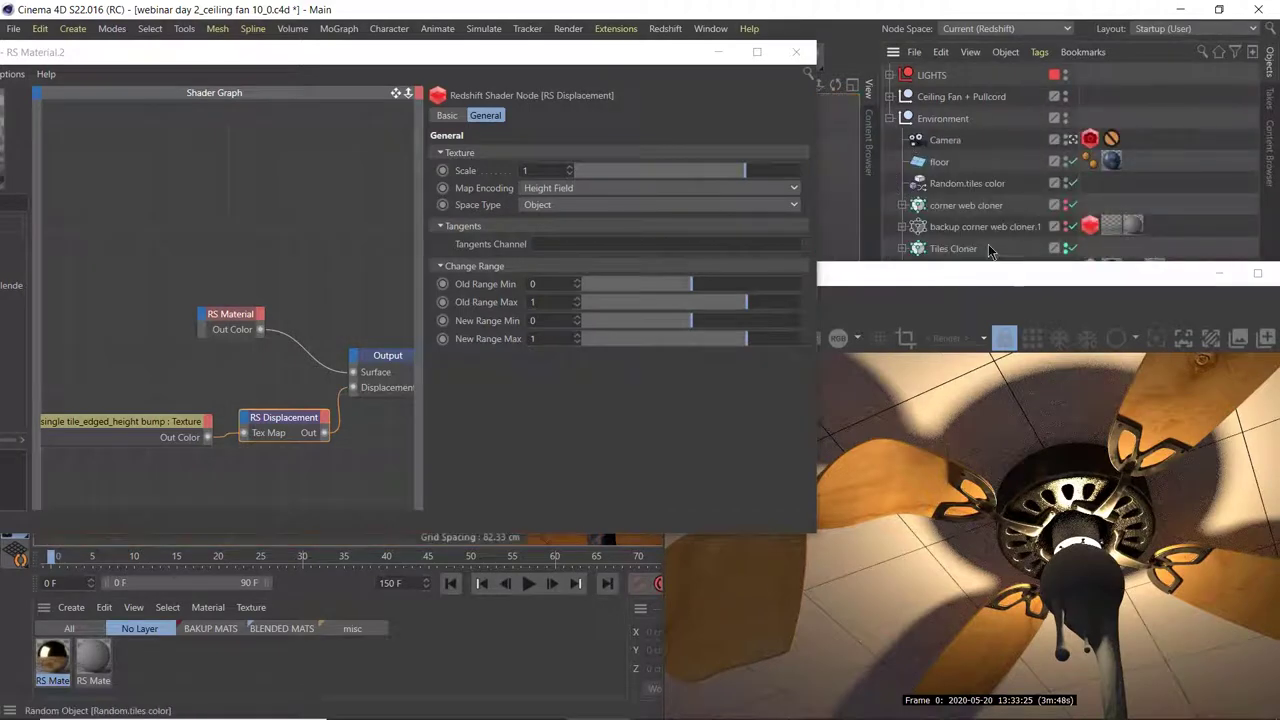
click(918, 250)
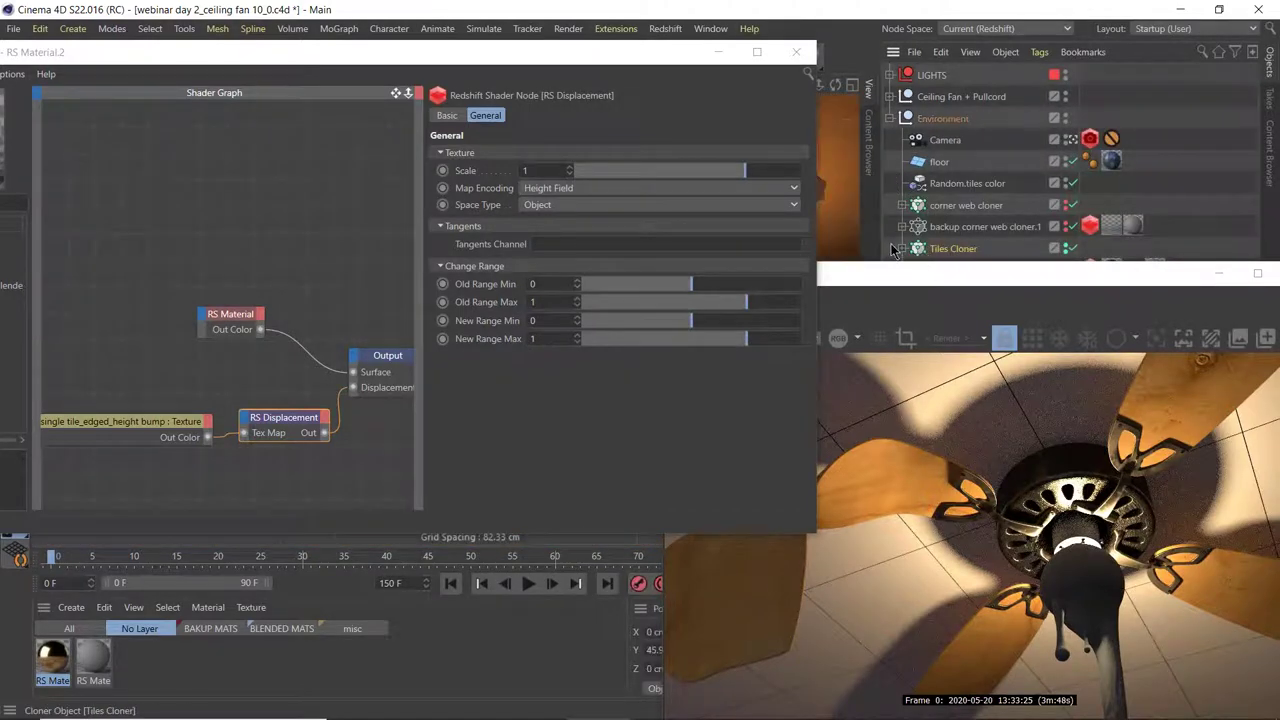
click(955, 290)
drag(955, 290, 952, 317)
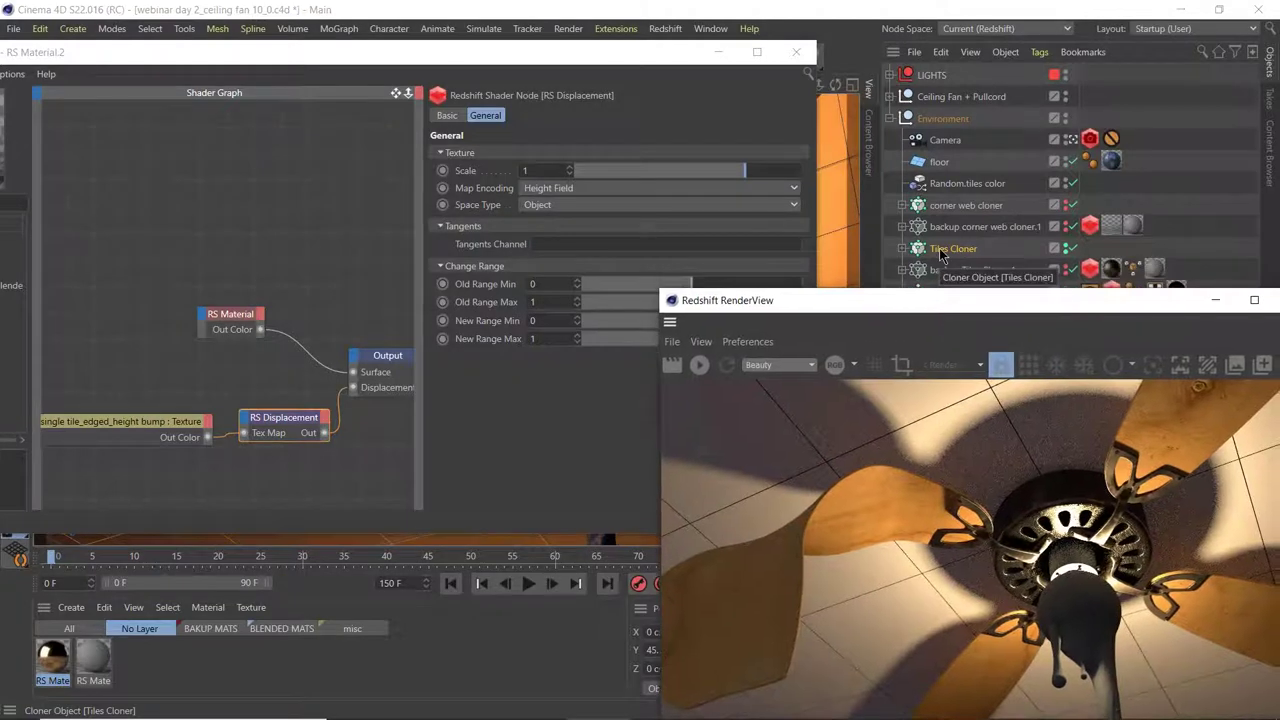
drag(55, 670, 962, 252)
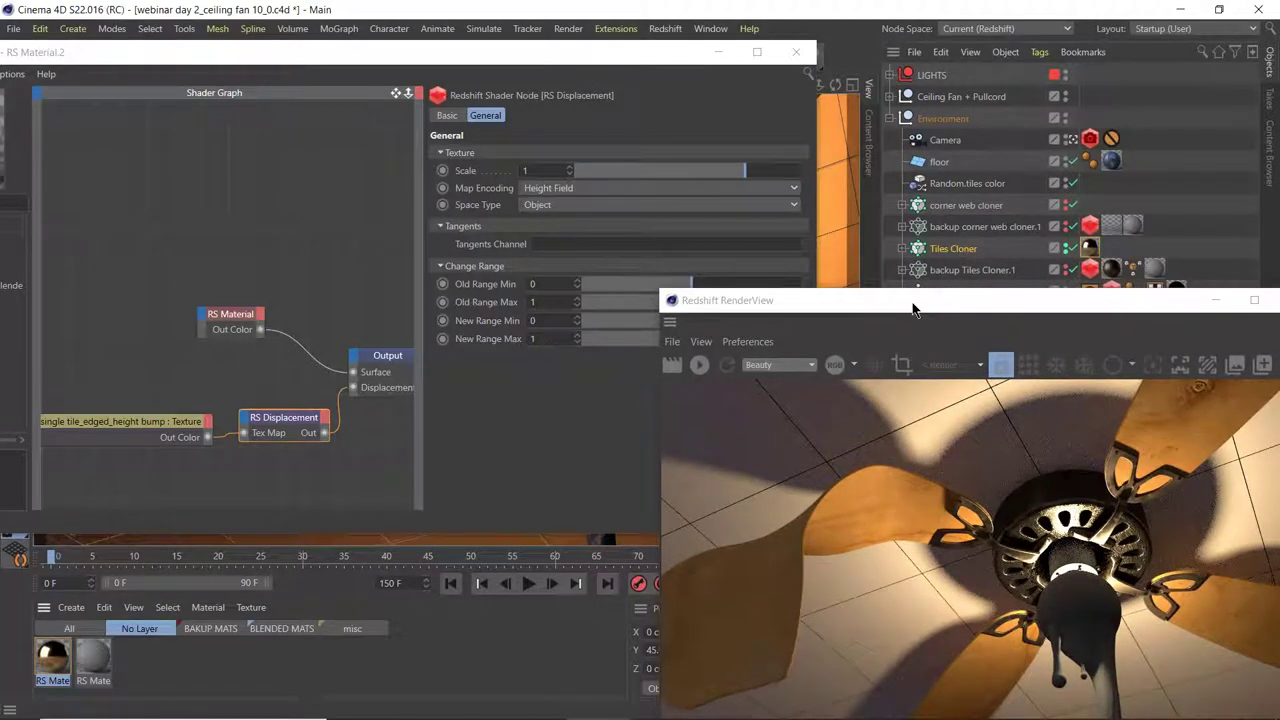
- Add a Redshift Object tag to the Tiles Cloner via Redshift Tags
drag(933, 313, 885, 255)
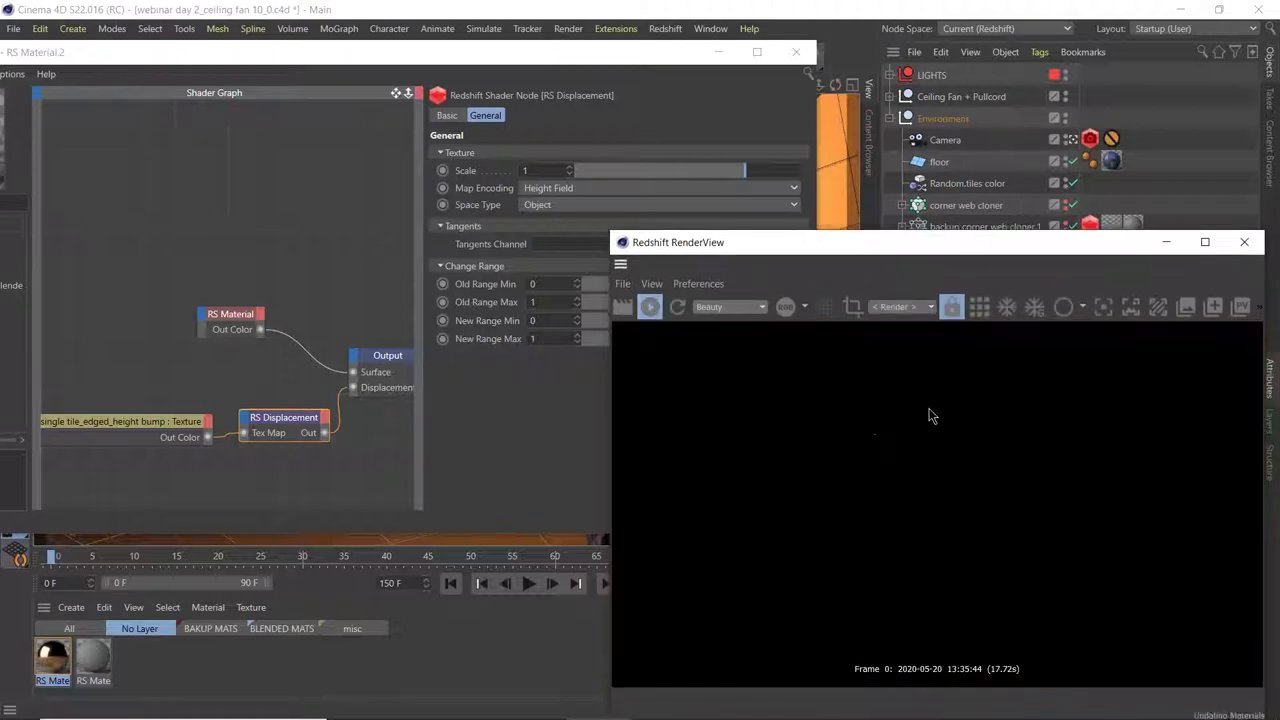
drag(994, 245, 1006, 251)
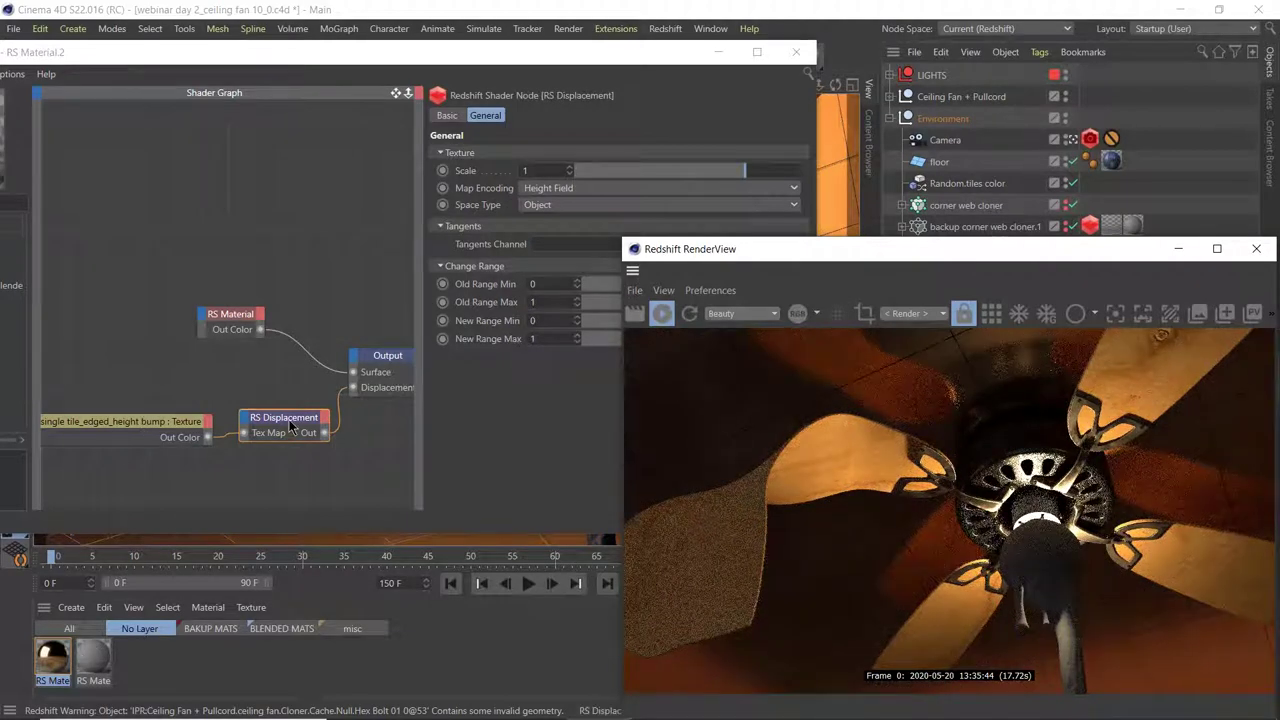
drag(289, 426, 279, 420)
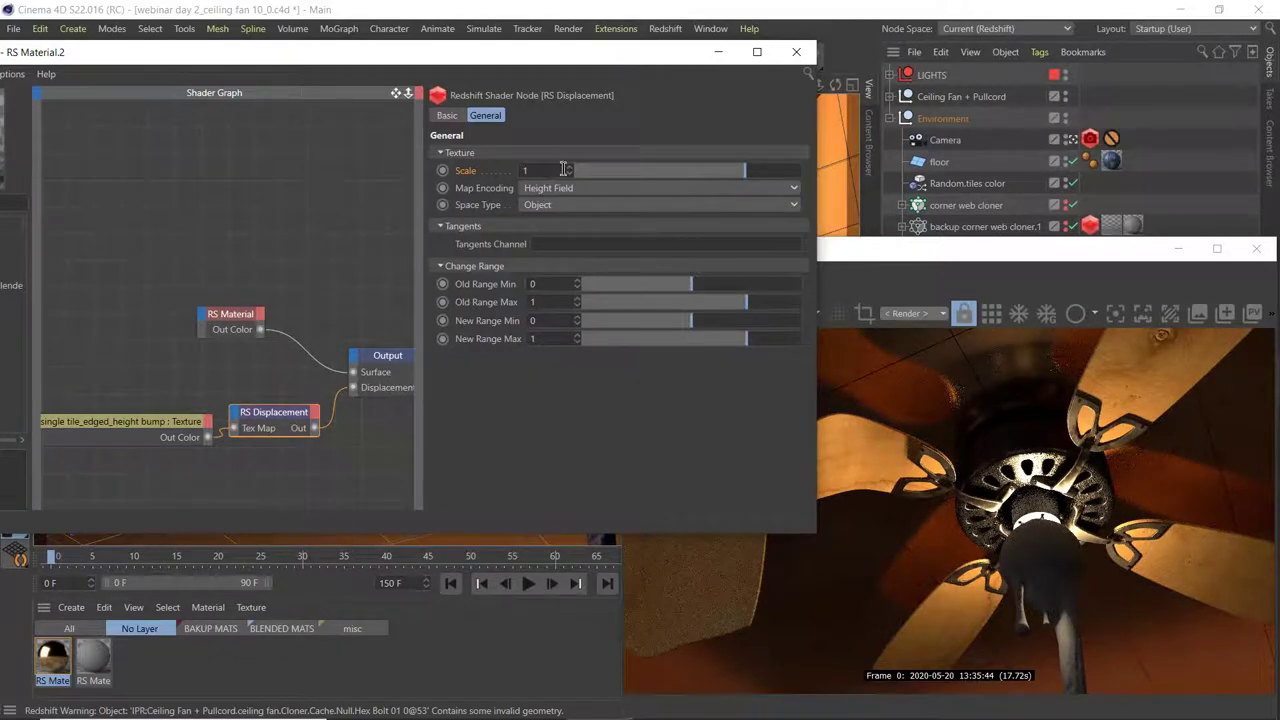
drag(970, 251, 963, 340)
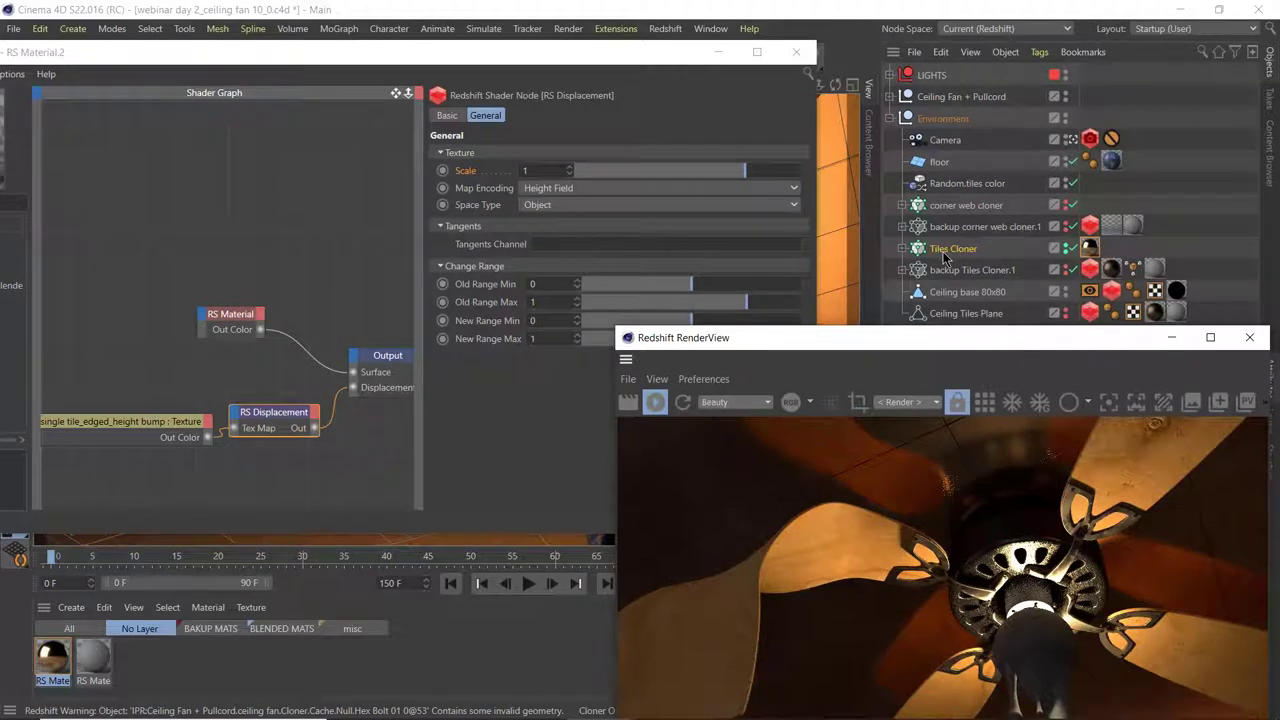
click(944, 257)
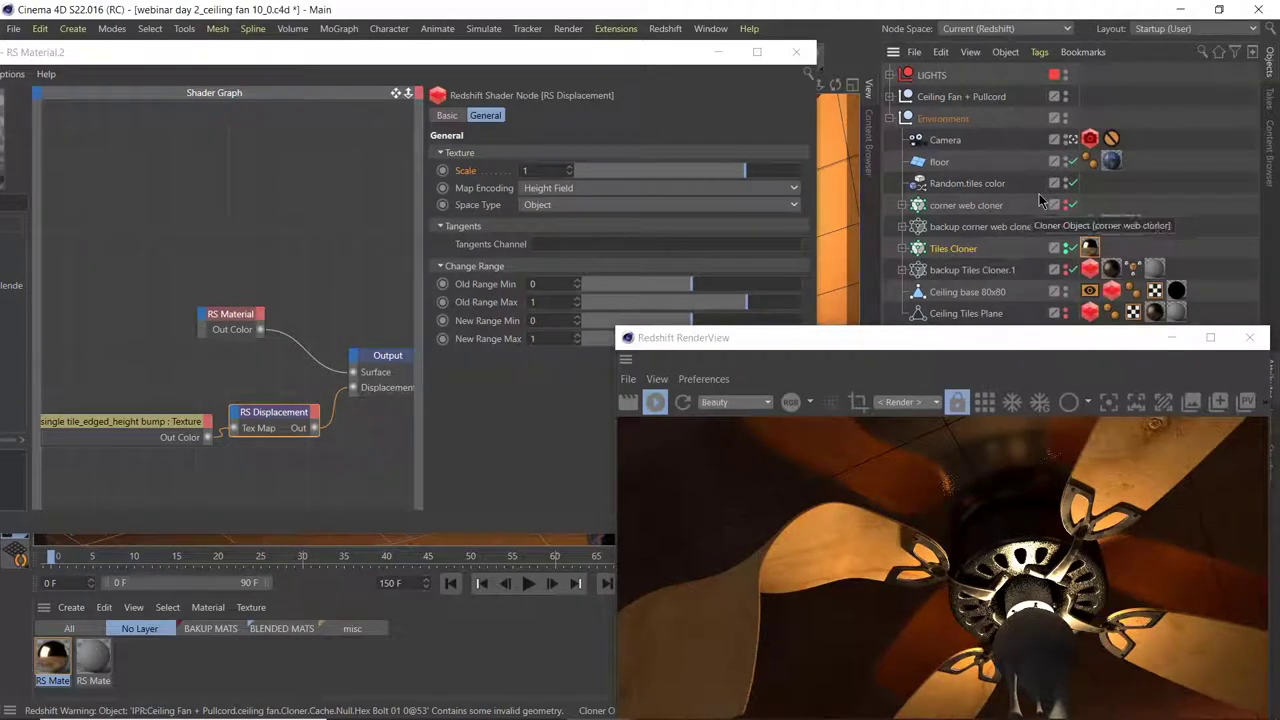
click(1088, 228)
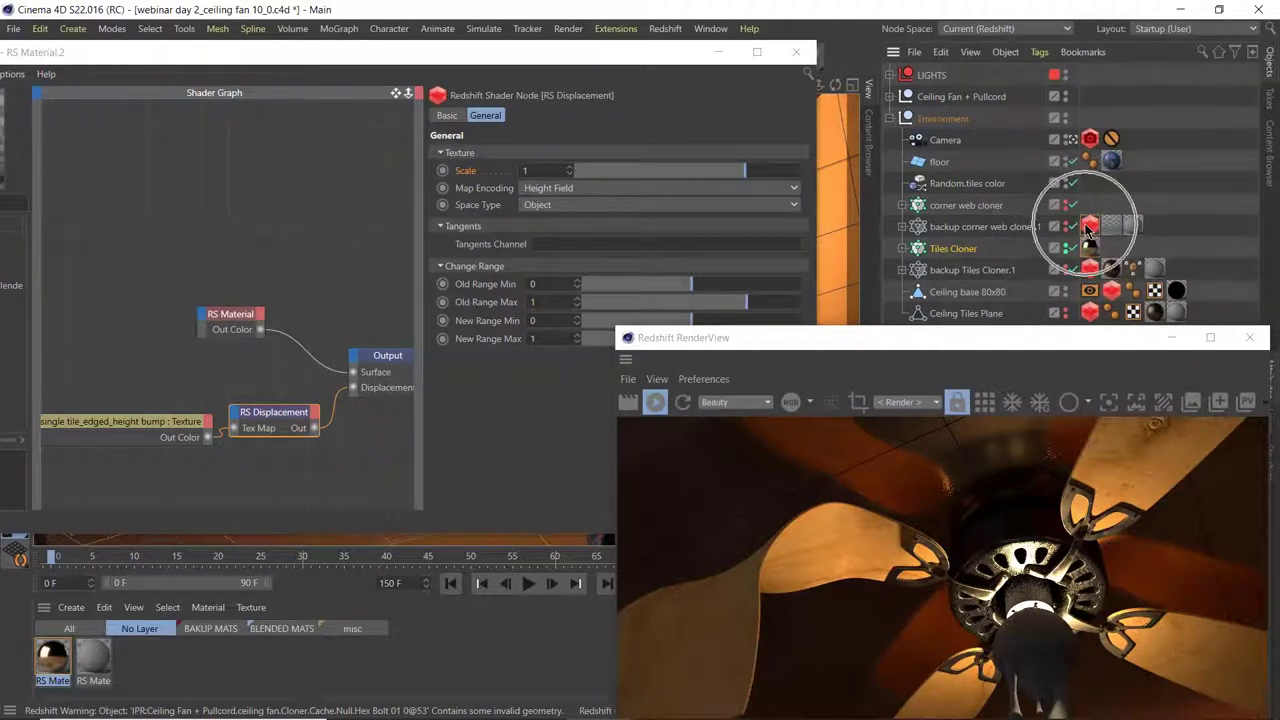
right_click(958, 256)
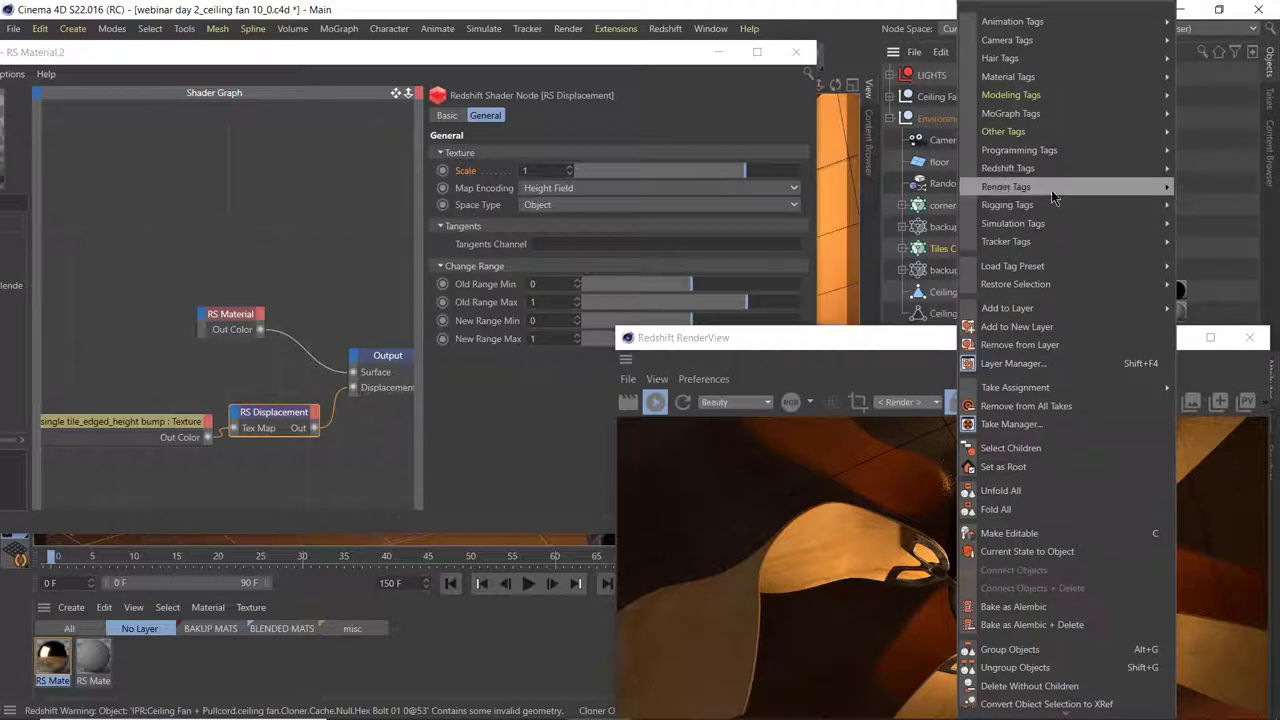
mouse_move(1142, 173)
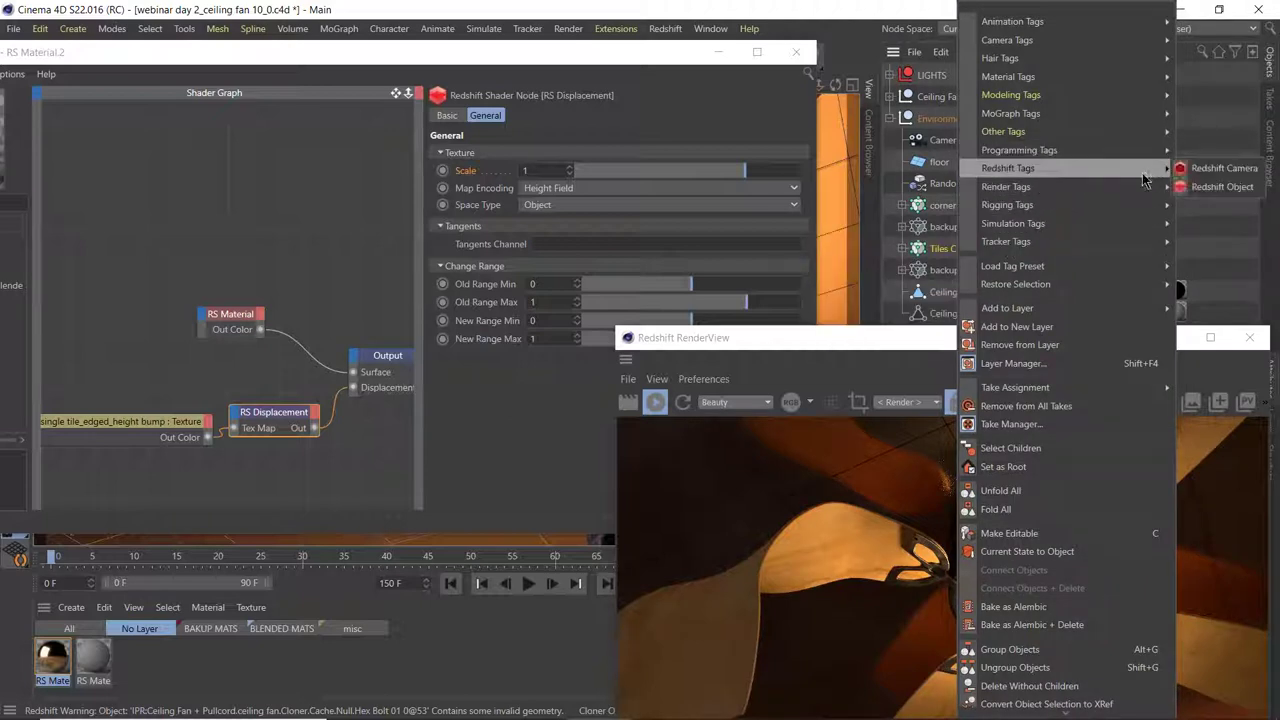
click(1206, 188)
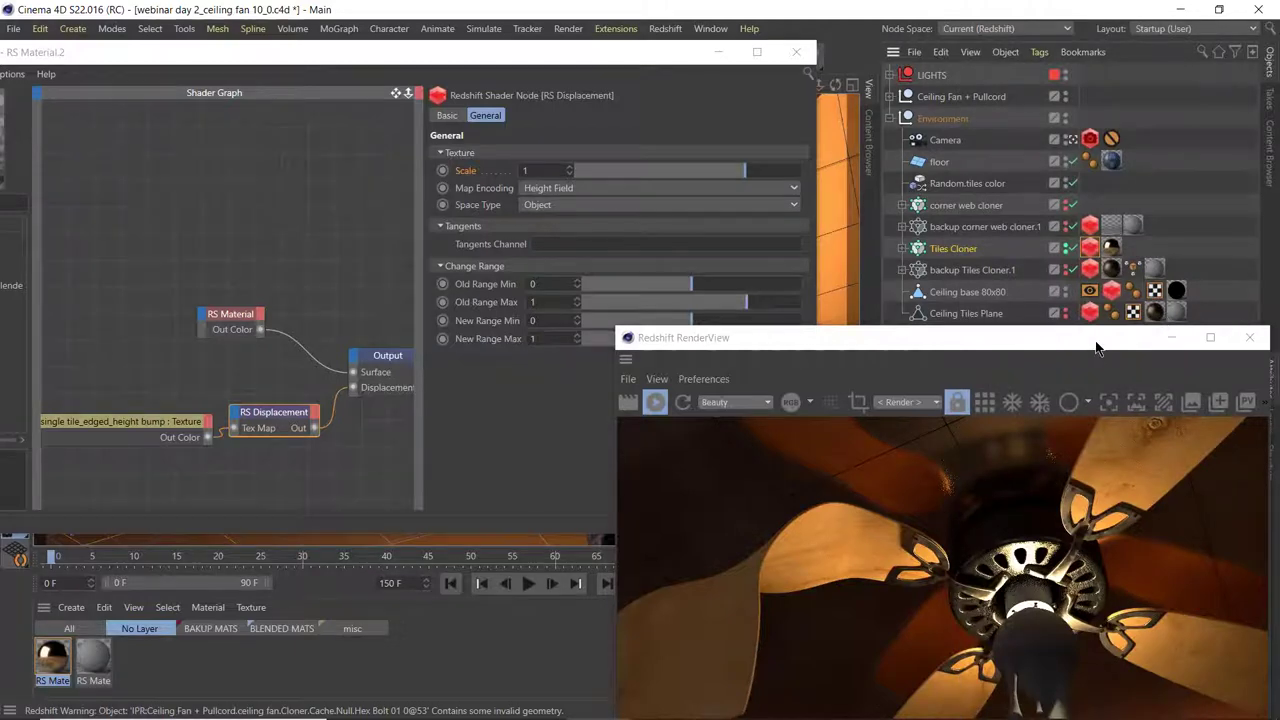
- Override geometry on the Tiles Cloner's Redshift Object tag, enabling tessellation and displacement
drag(1096, 347, 949, 250)
drag(870, 212, 590, 95)
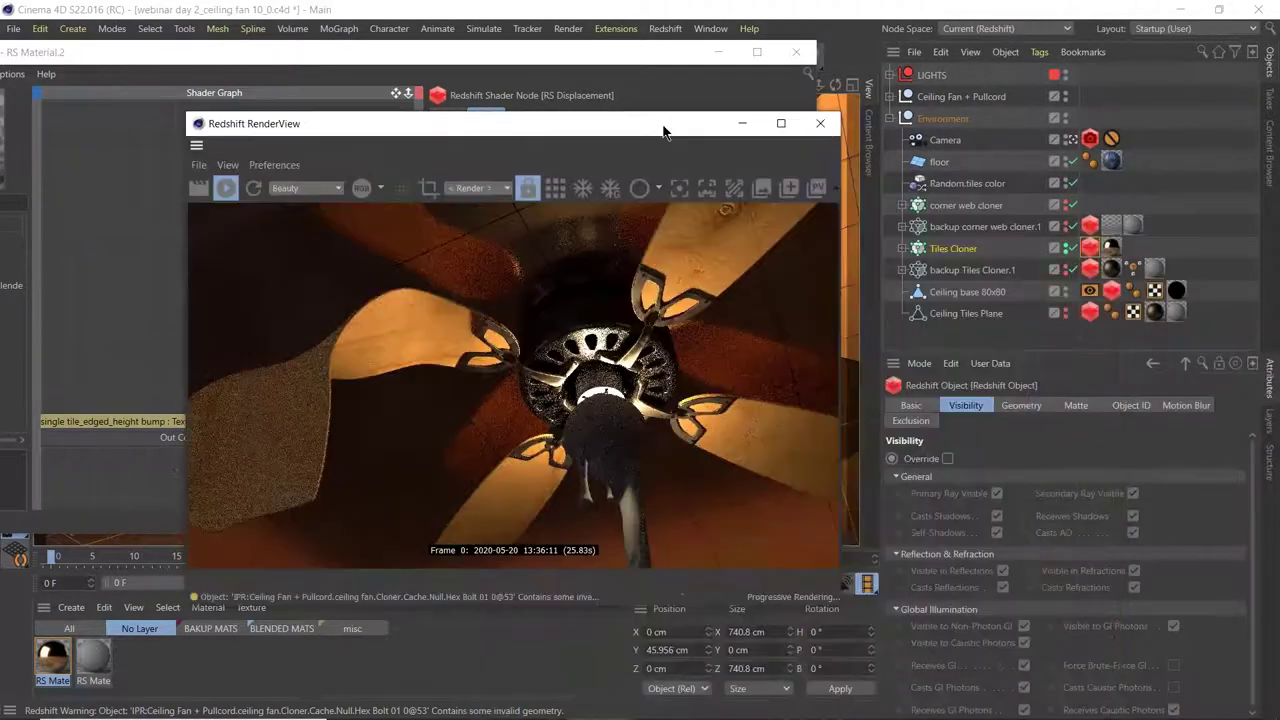
click(1091, 250)
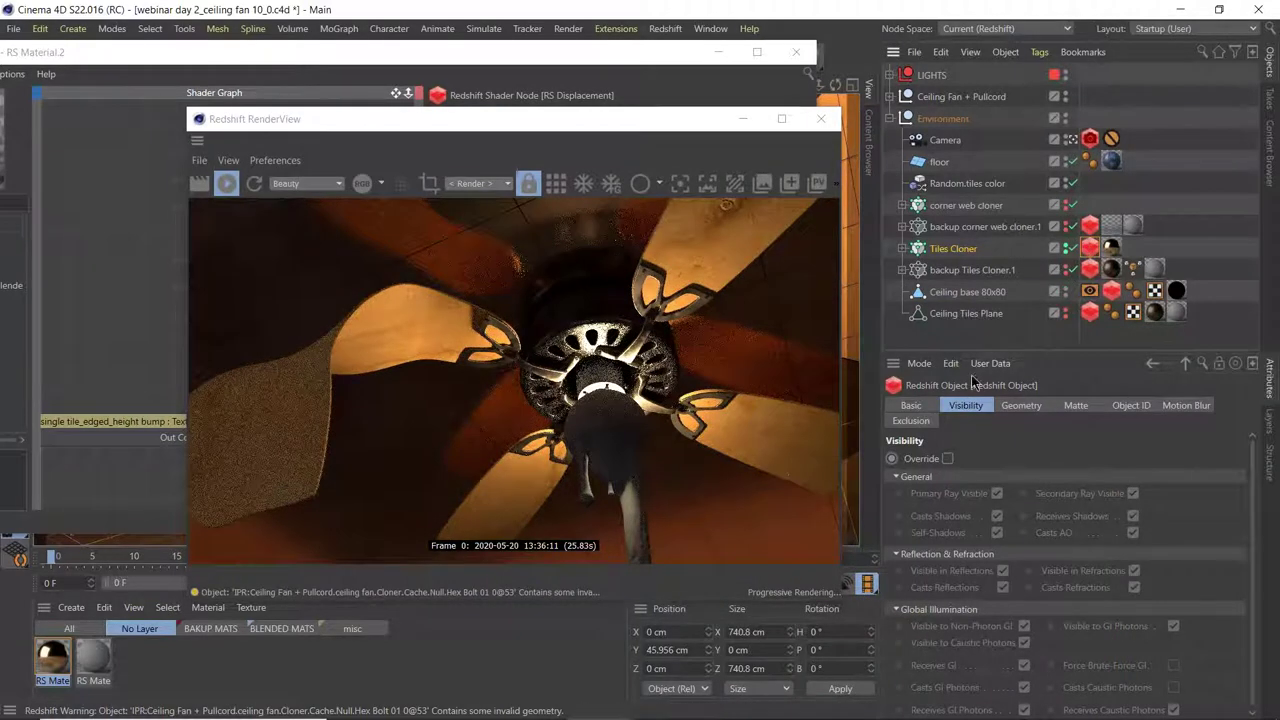
click(1014, 405)
click(947, 458)
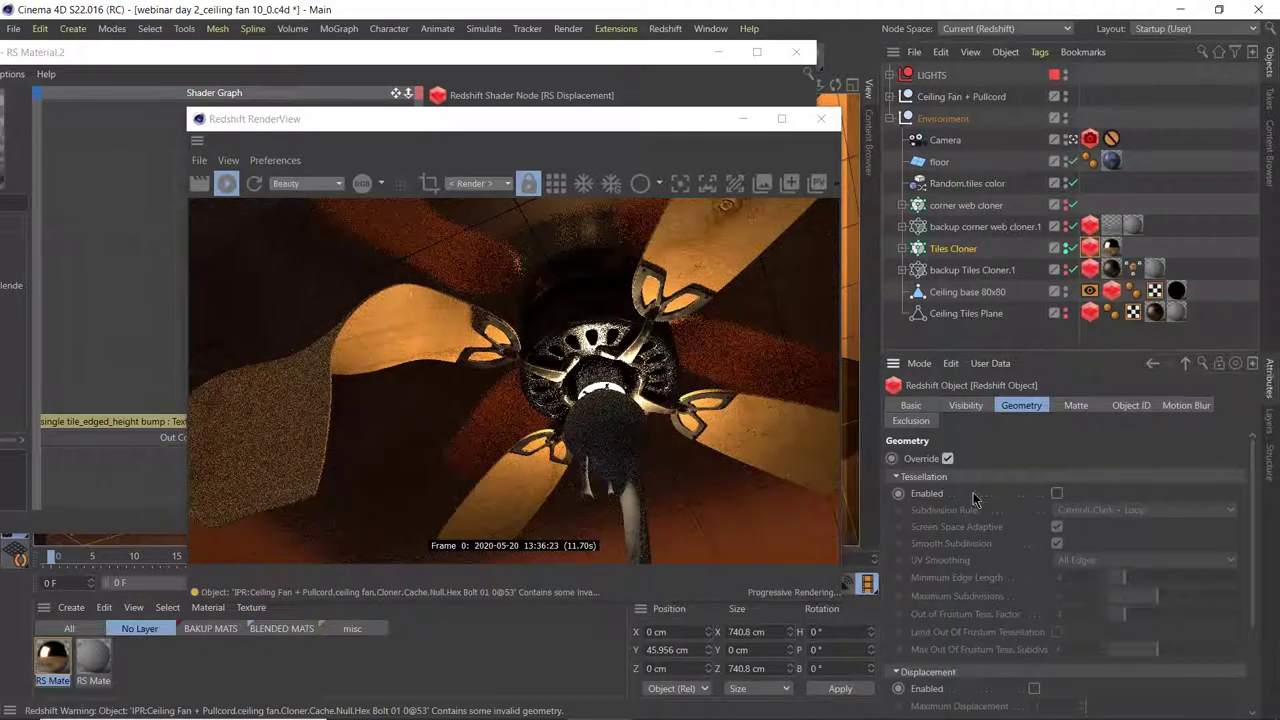
click(1057, 494)
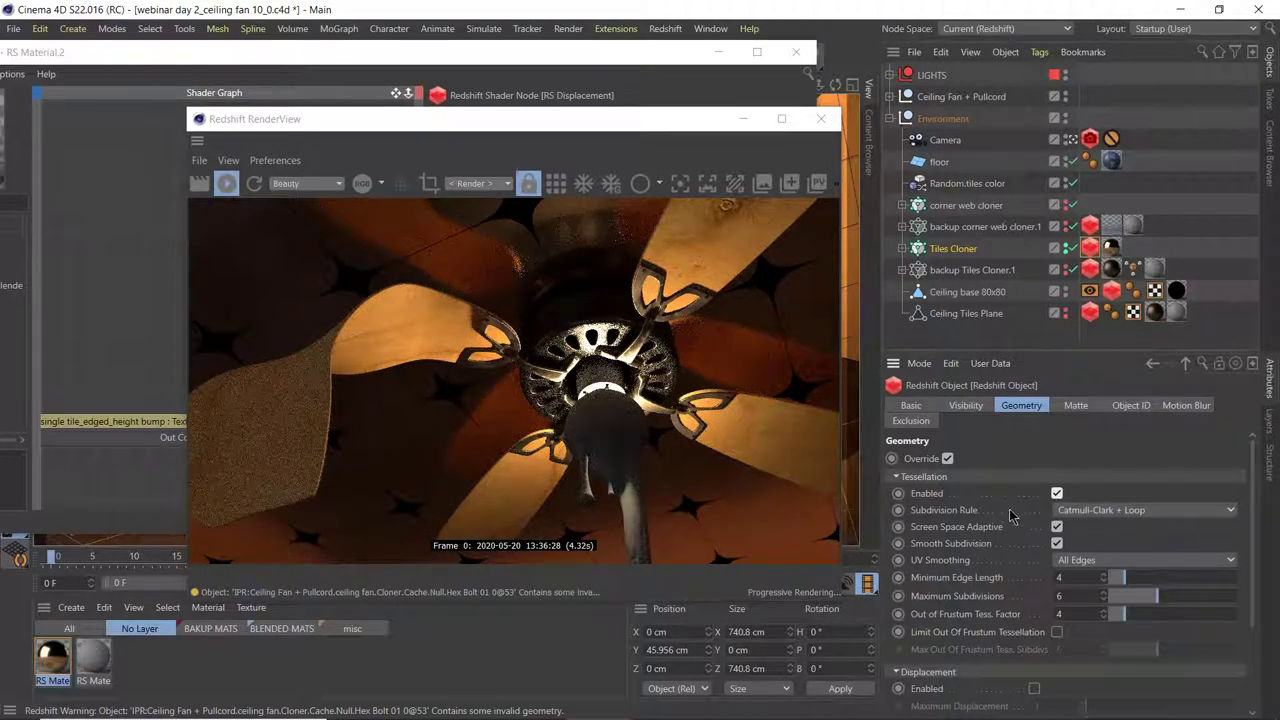
scroll(960, 570, down, 3)
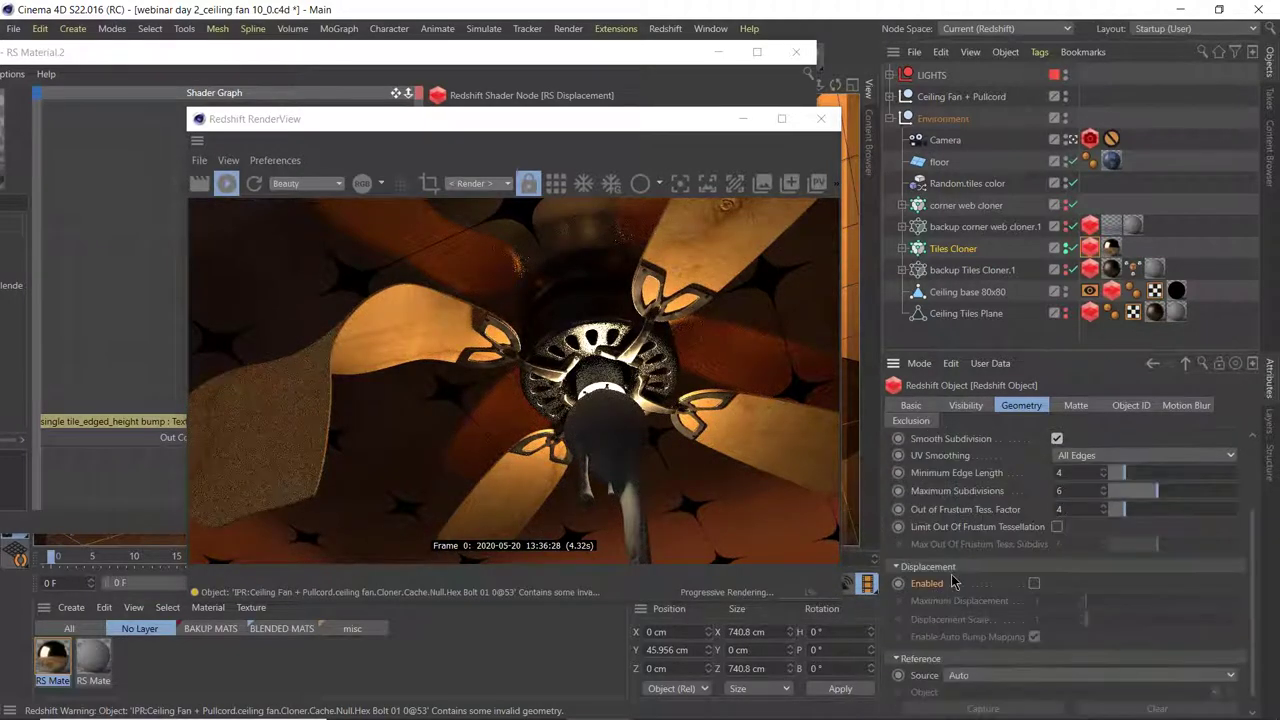
click(1034, 583)
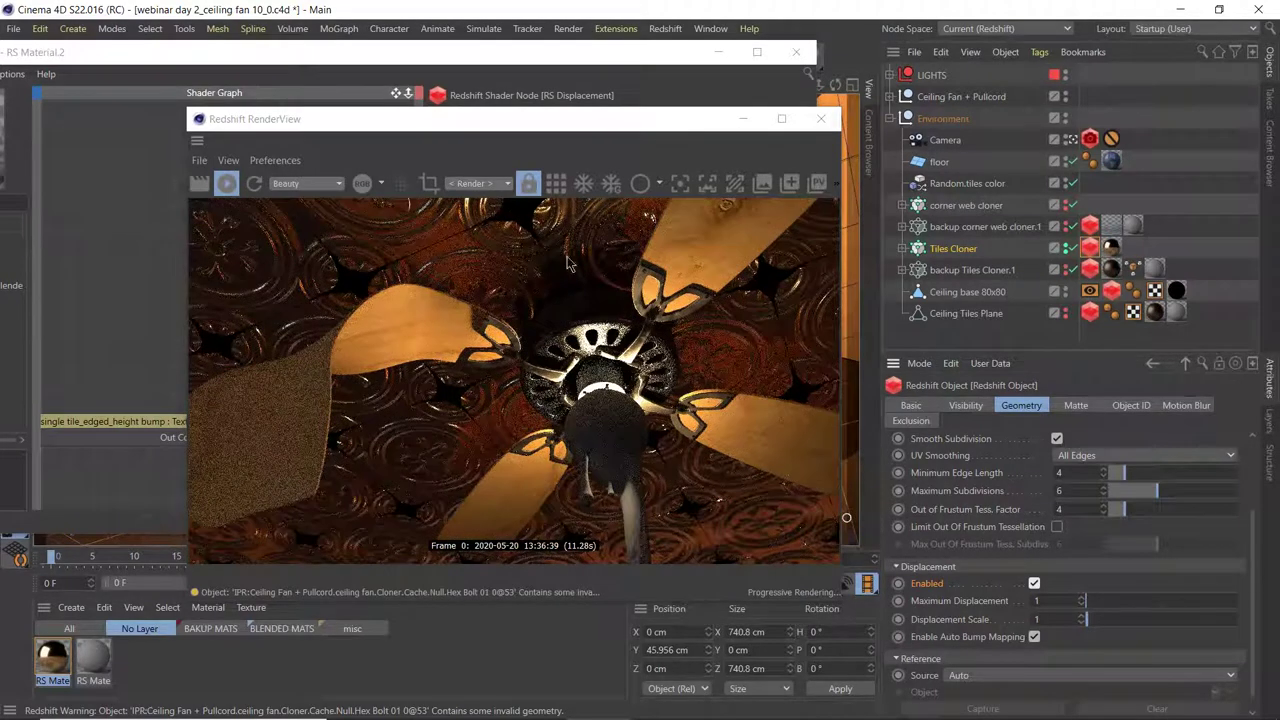
scroll(986, 611, up, 3)
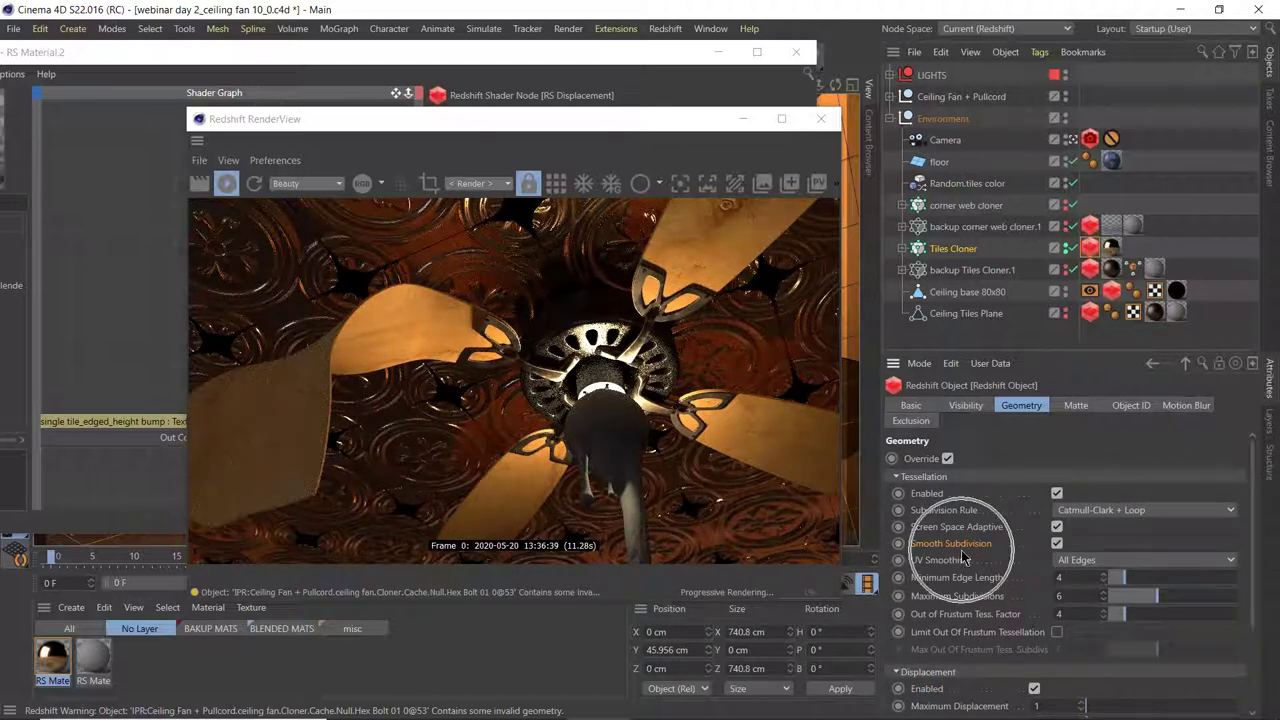
- Uncheck Smooth Subdivision and set Maximum Displacement 2 and Displacement Scale 3
click(1056, 543)
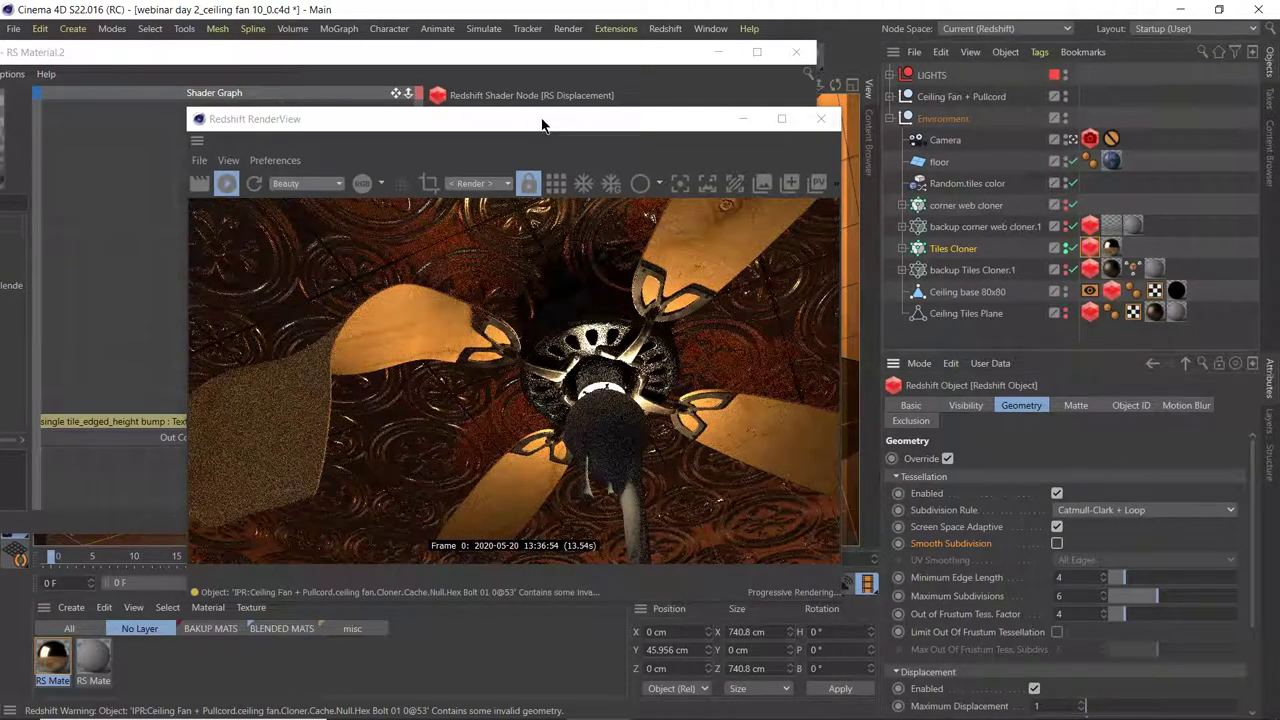
mouse_move(542, 129)
mouse_down()
mouse_move(614, 153)
mouse_move(554, 136)
mouse_up()
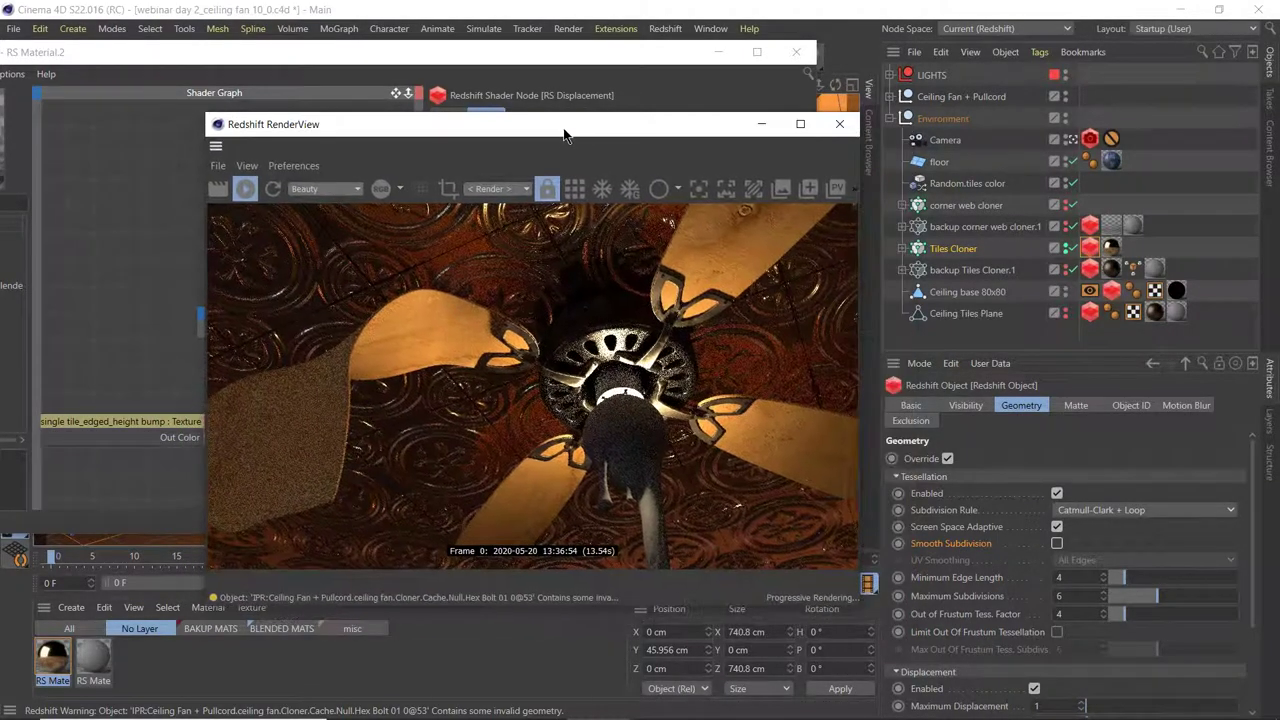
scroll(960, 657, down, 3)
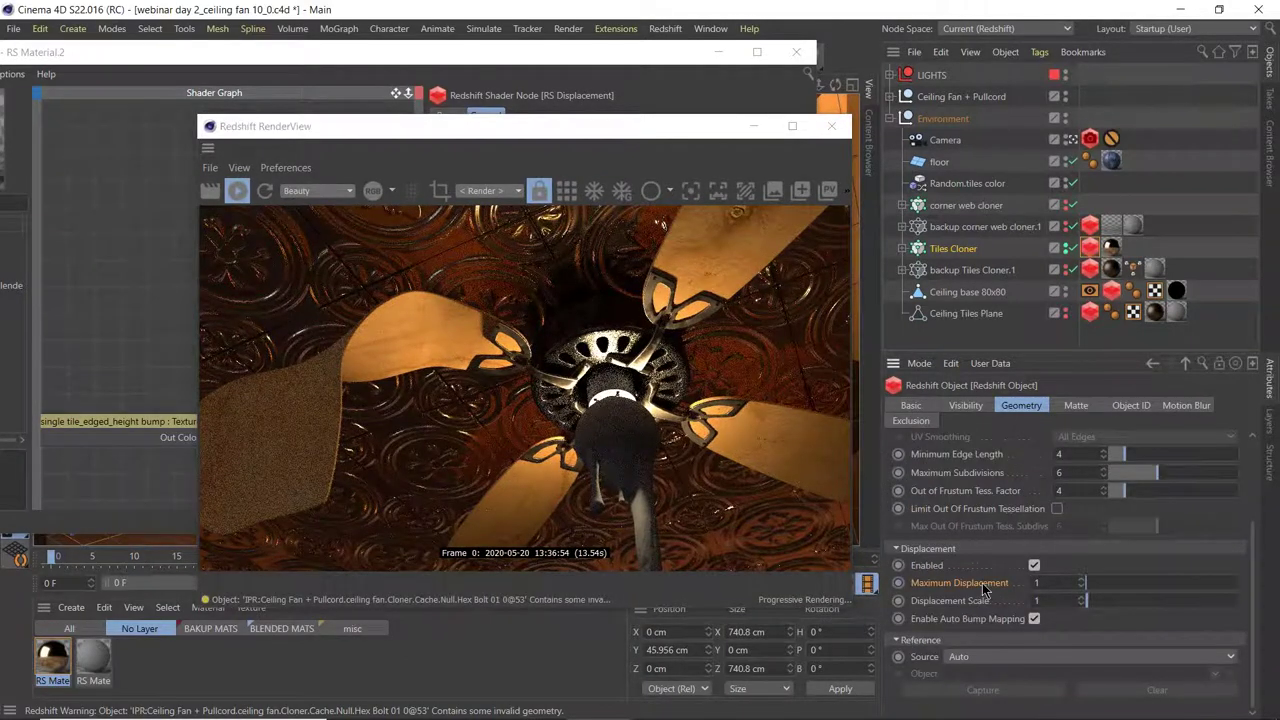
click(1061, 584)
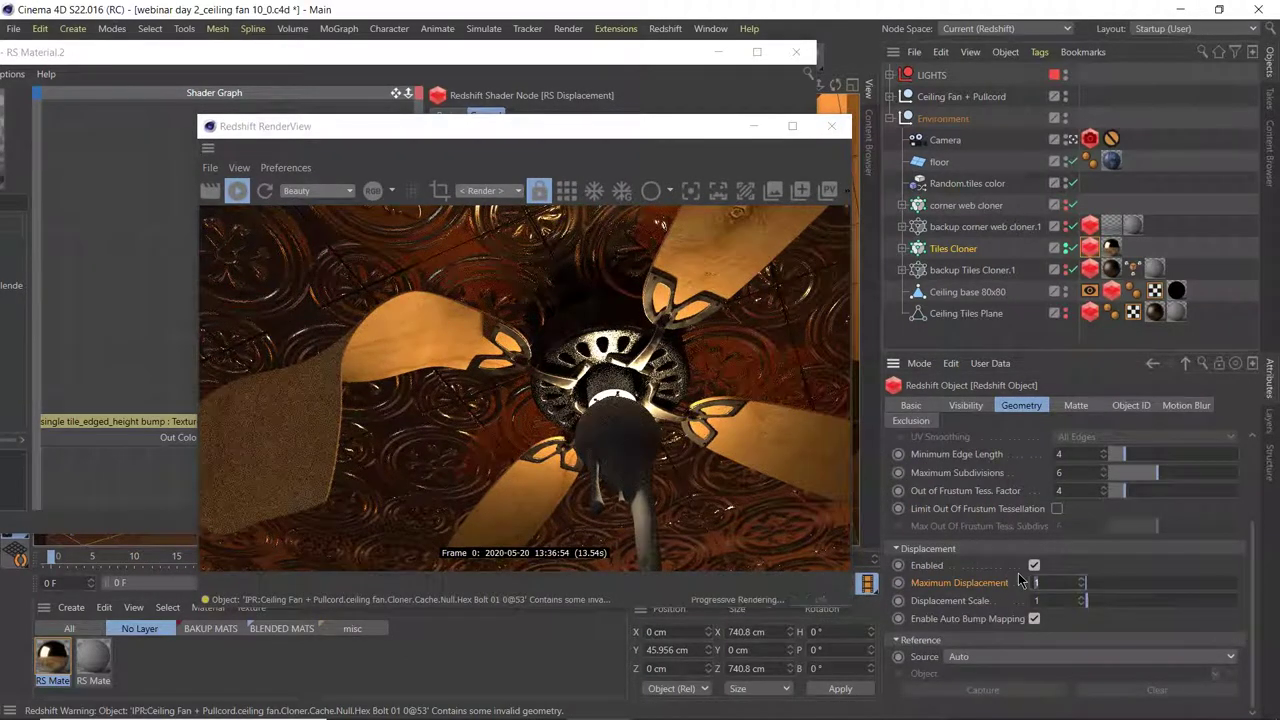
text(2)
key(Tab)
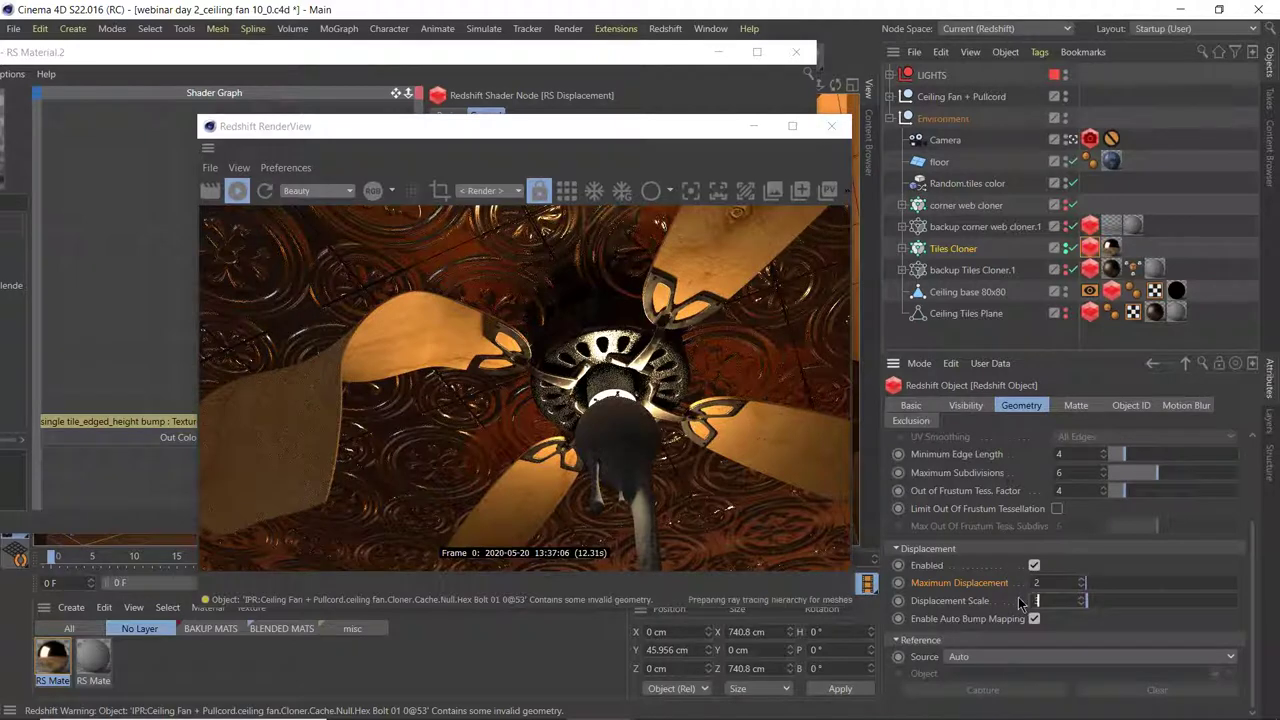
text(3)
key(Return)
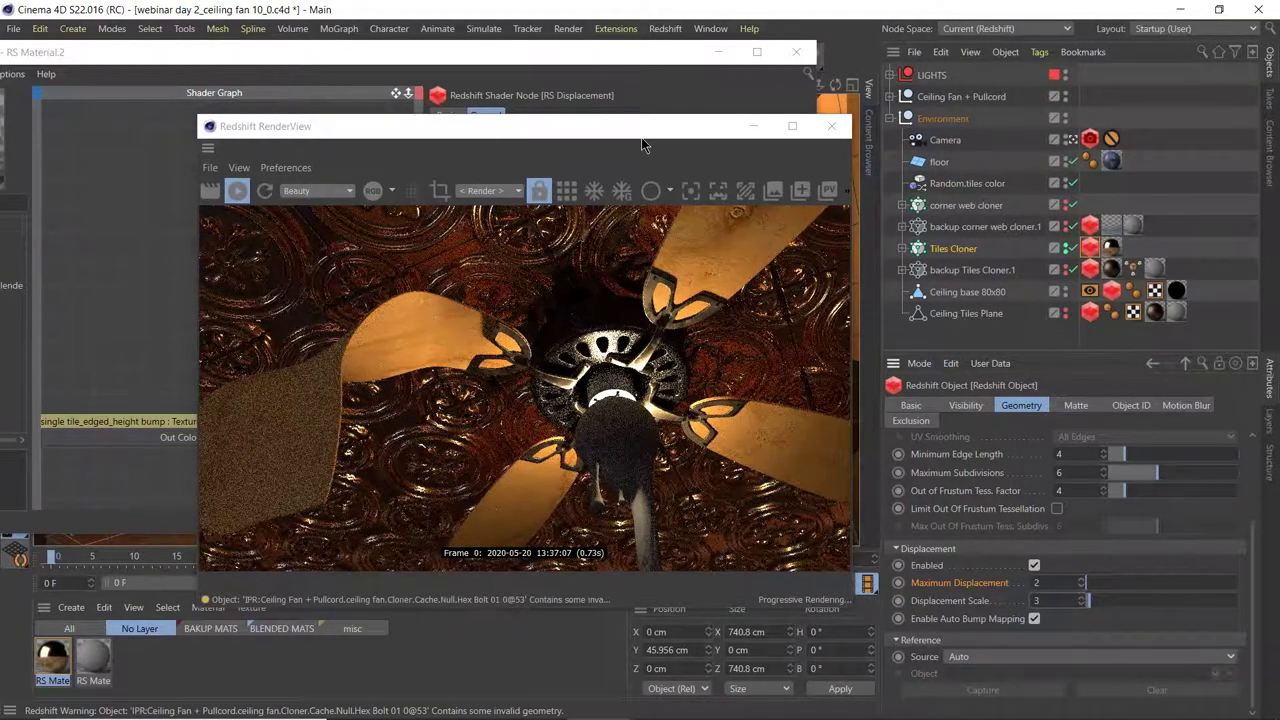
- Move the windows aside, switch to Default Camera, and orbit close under the fan hub toward the ceiling tiles
drag(653, 140, 1026, 279)
drag(690, 52, 441, 467)
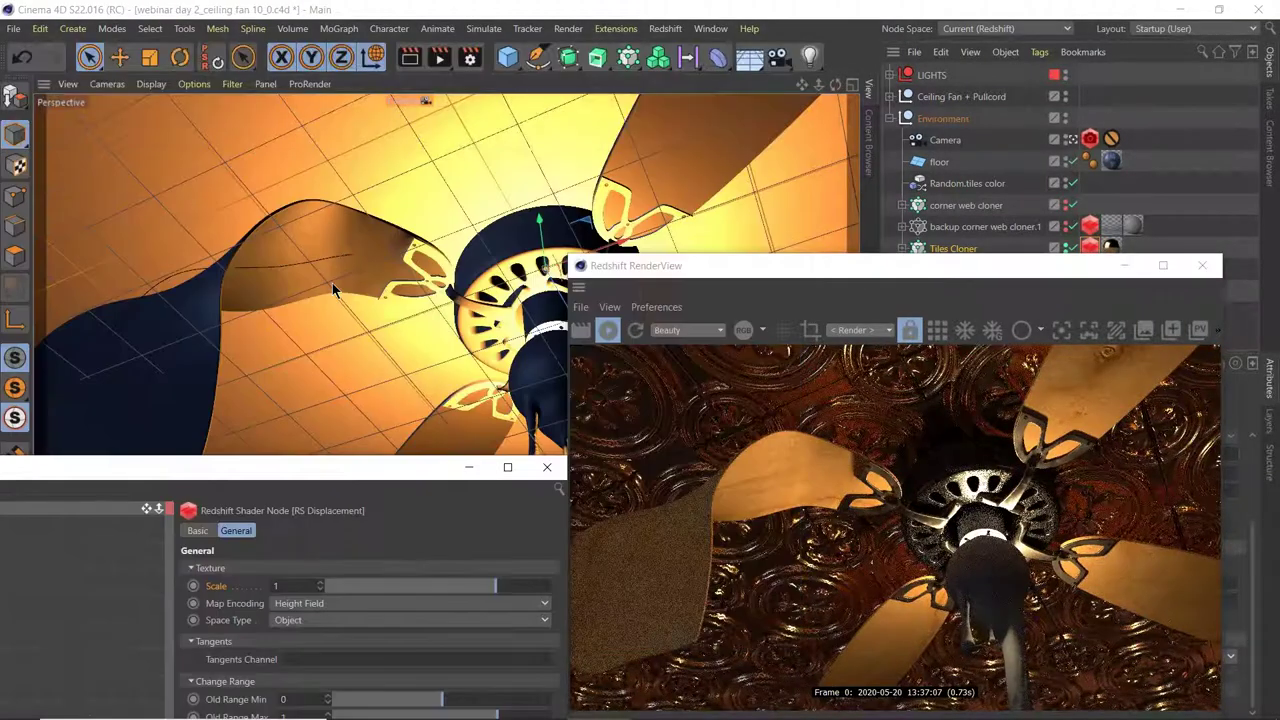
click(425, 101)
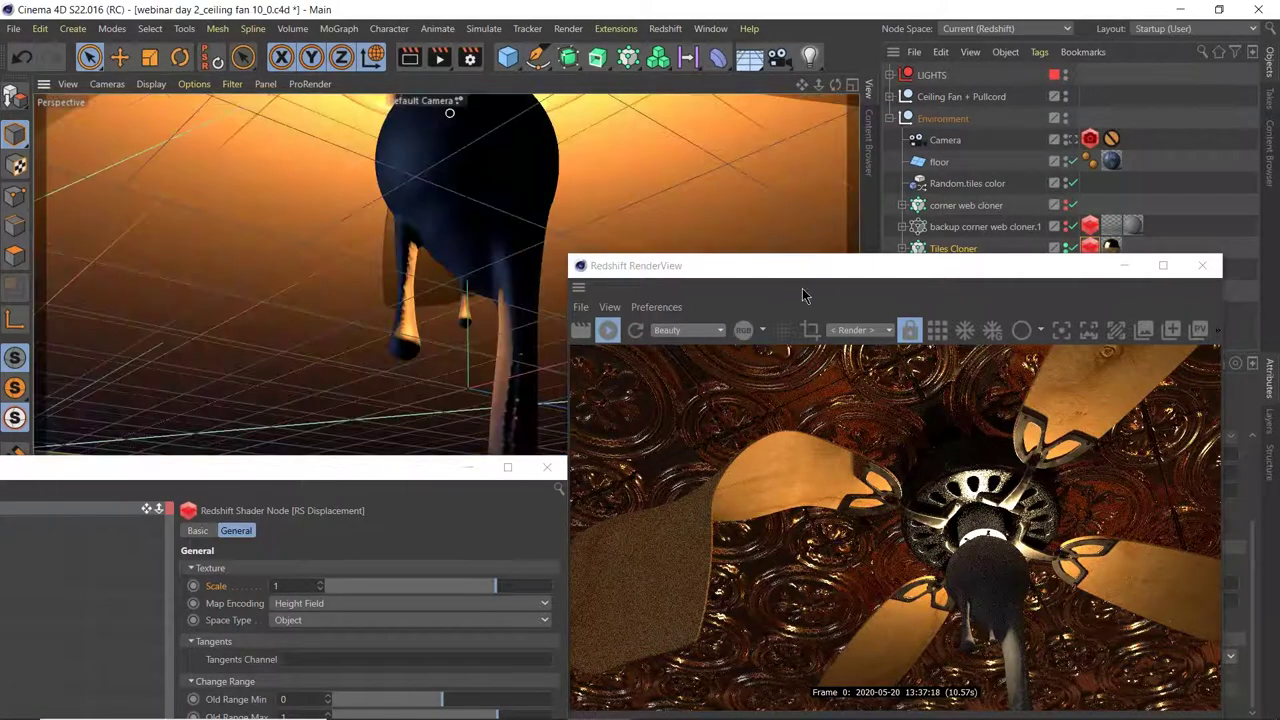
mouse_move(372, 297)
alt+mouse_down()
mouse_move(381, 348)
mouse_move(372, 293)
alt+mouse_up()
scroll(372, 293, up, 3)
alt+drag(320, 258, 455, 330)
scroll(516, 394, up, 3)
alt+drag(516, 394, 533, 396)
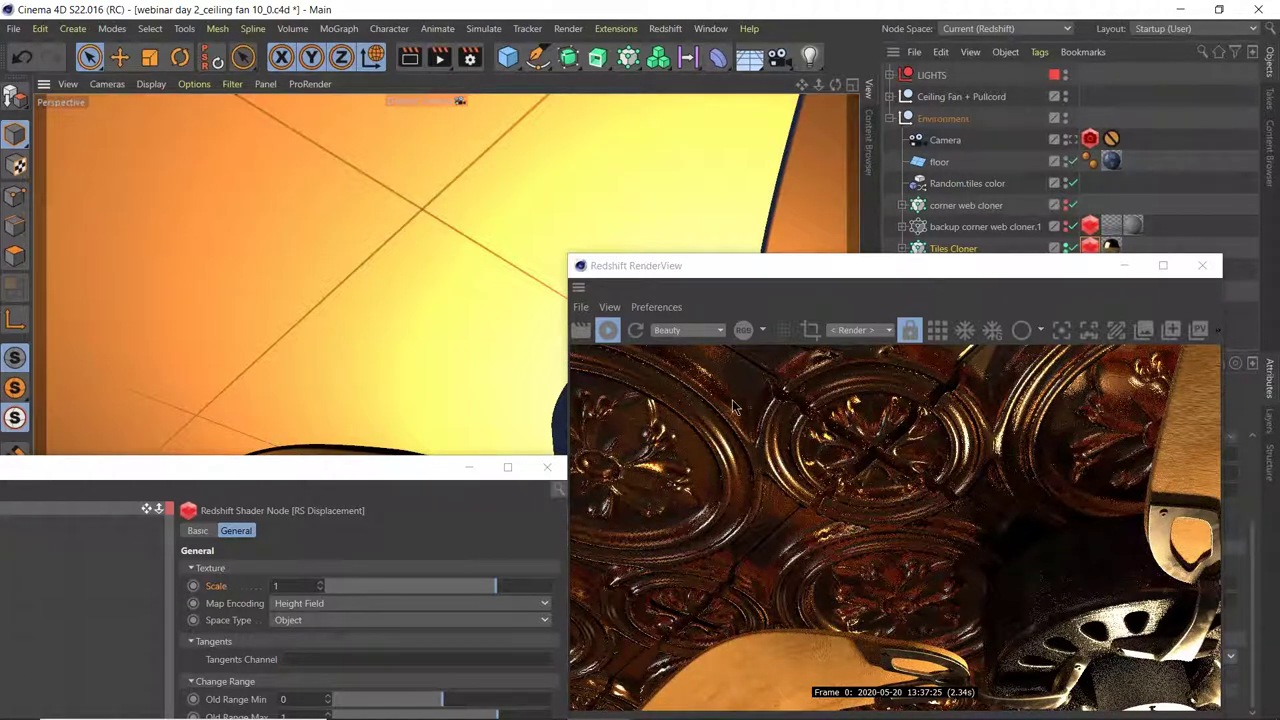
mouse_move(588, 705)
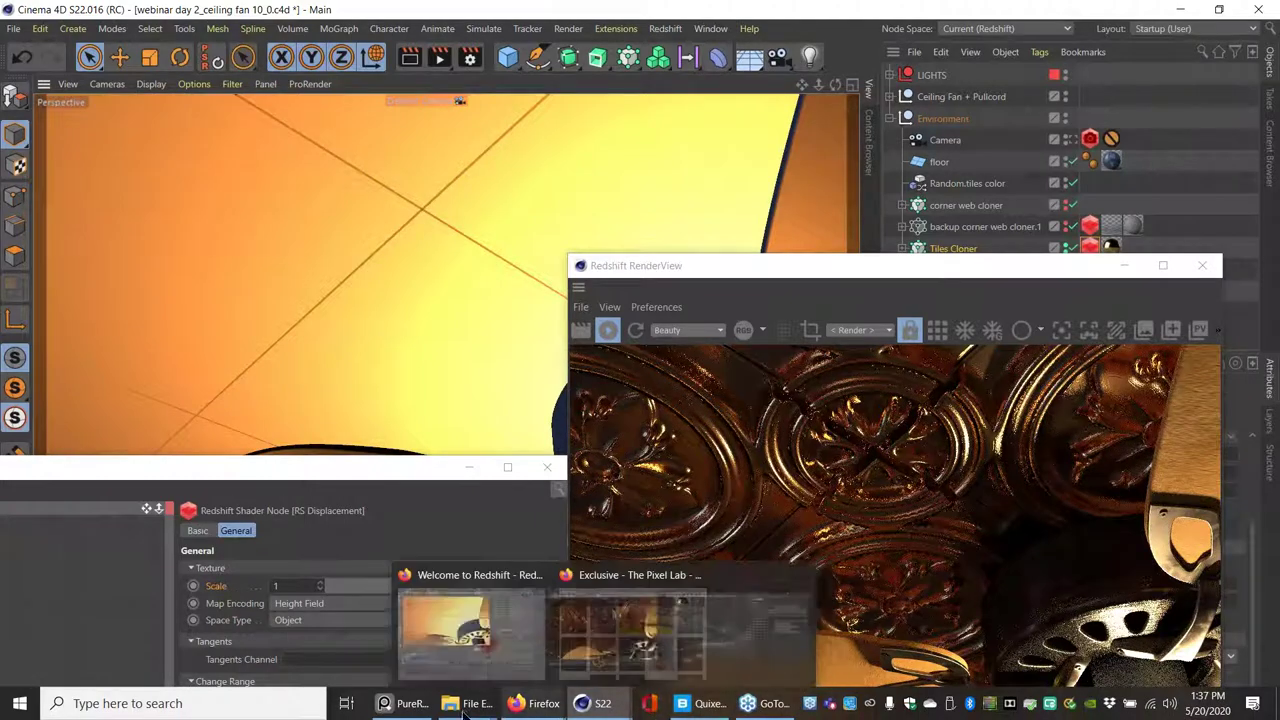
click(403, 705)
middle_drag(990, 436, 845, 400)
scroll(848, 404, up, 3)
scroll(848, 404, up, 5)
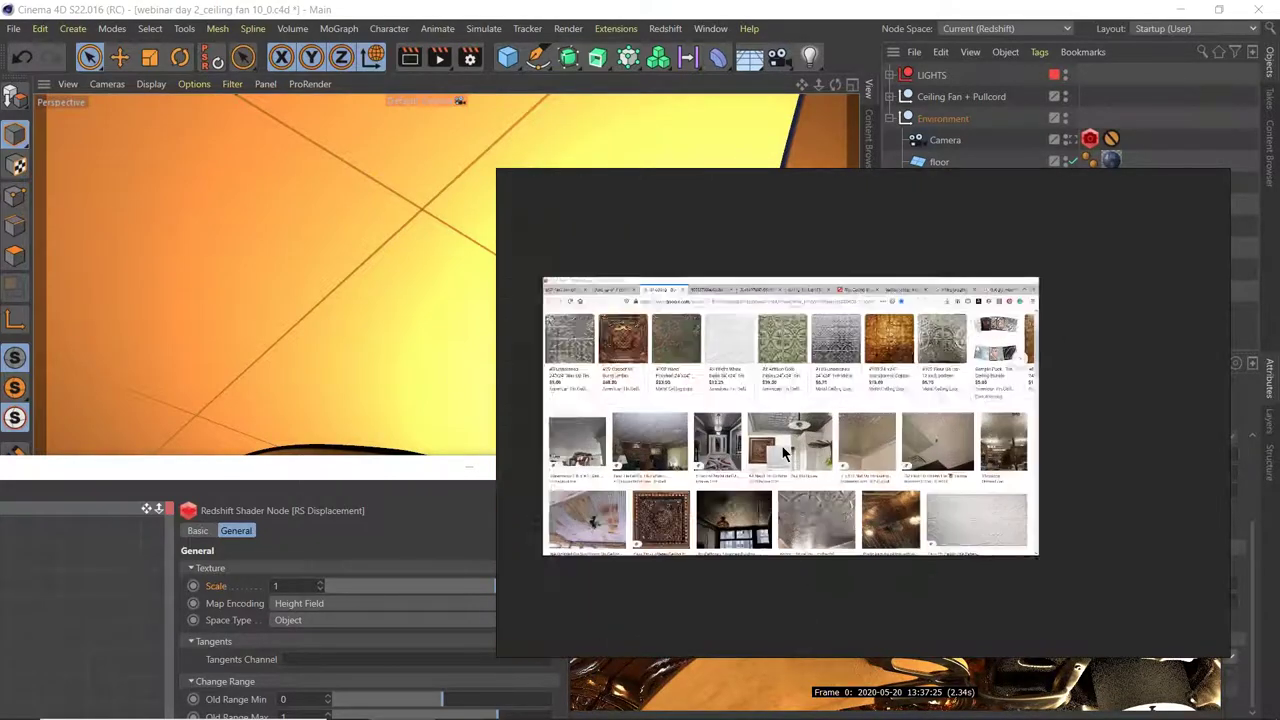
middle_drag(737, 425, 872, 430)
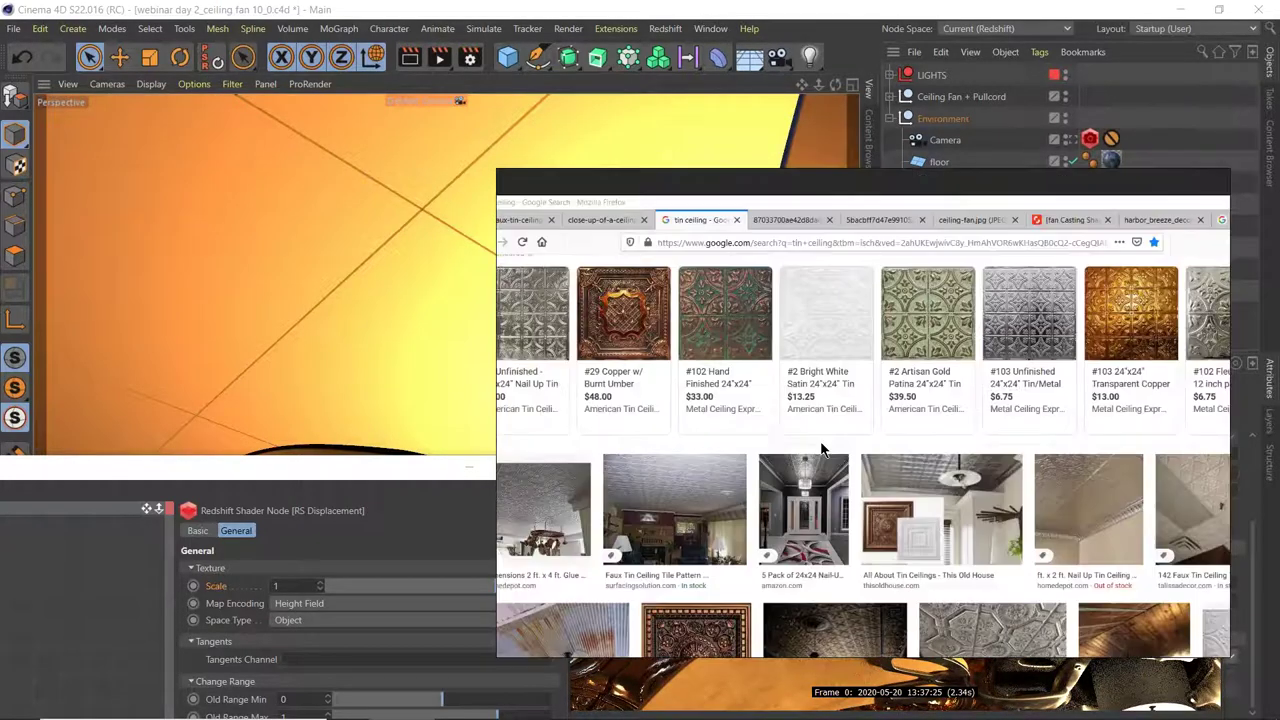
scroll(875, 400, up, 5)
mouse_move(715, 388)
middle_down()
mouse_move(915, 438)
mouse_move(587, 494)
mouse_move(543, 460)
mouse_move(502, 460)
mouse_move(735, 385)
middle_up()
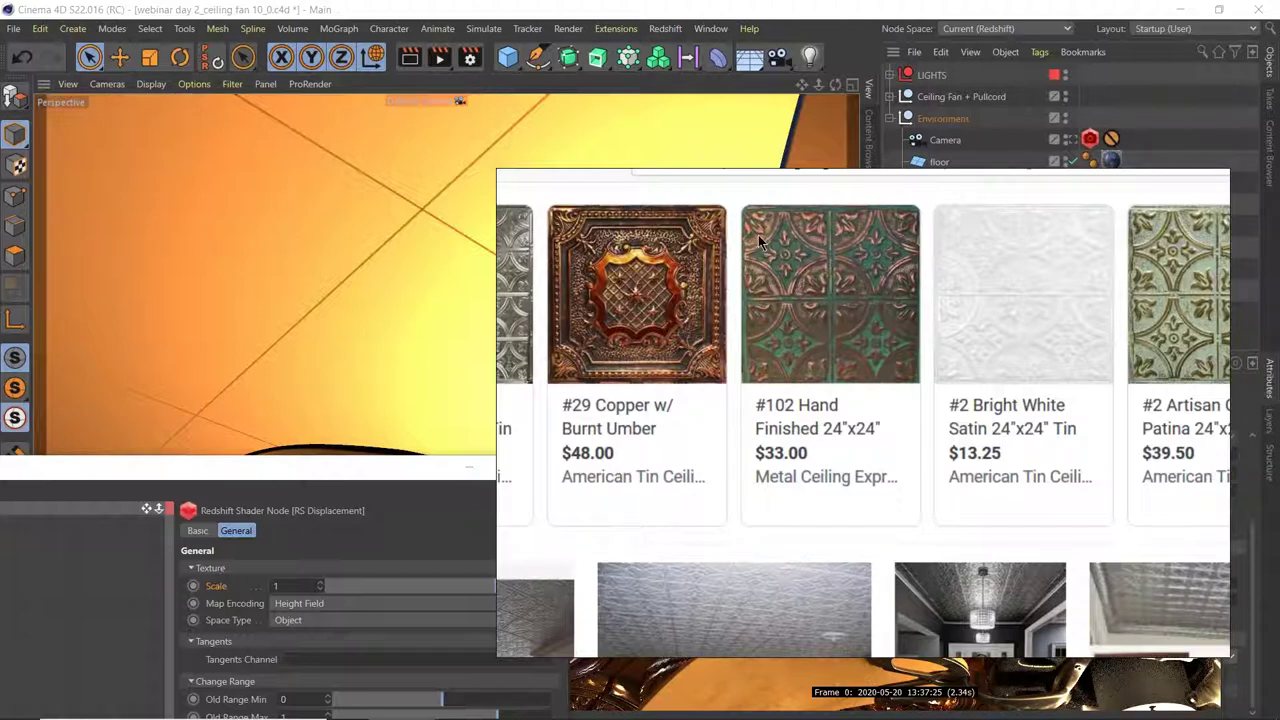
right_click(848, 294)
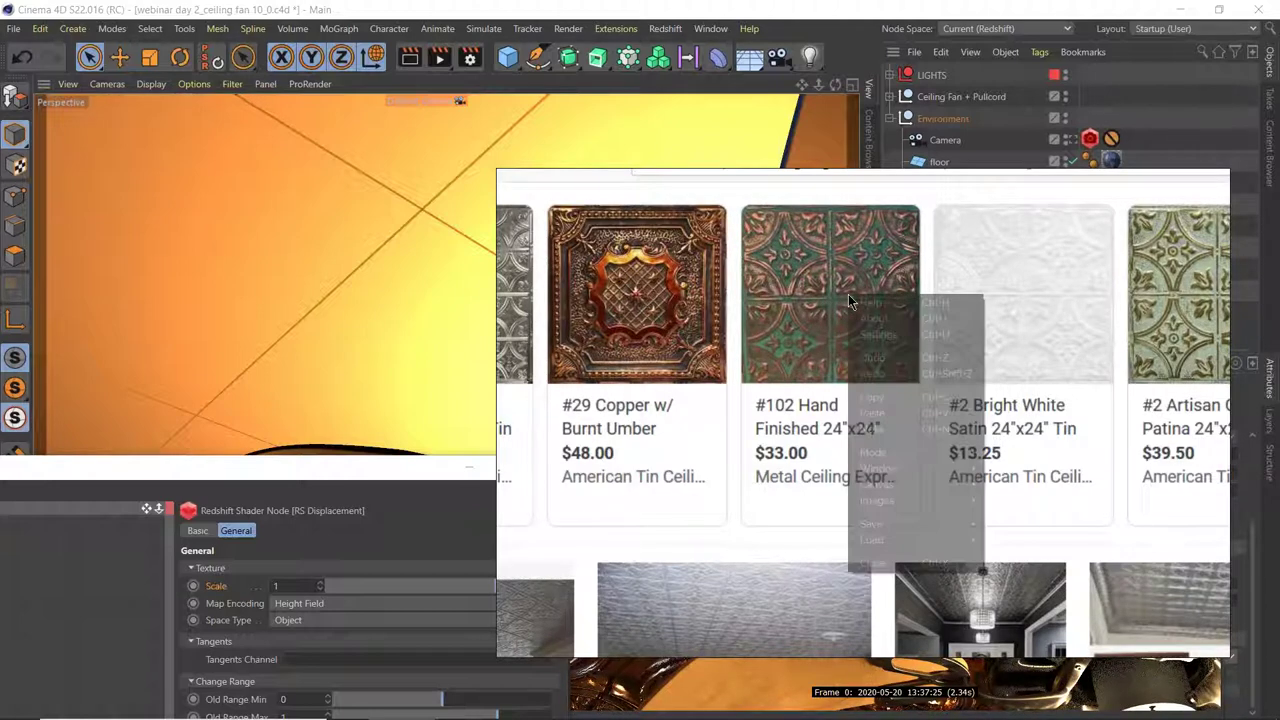
click(757, 391)
scroll(757, 391, down, 5)
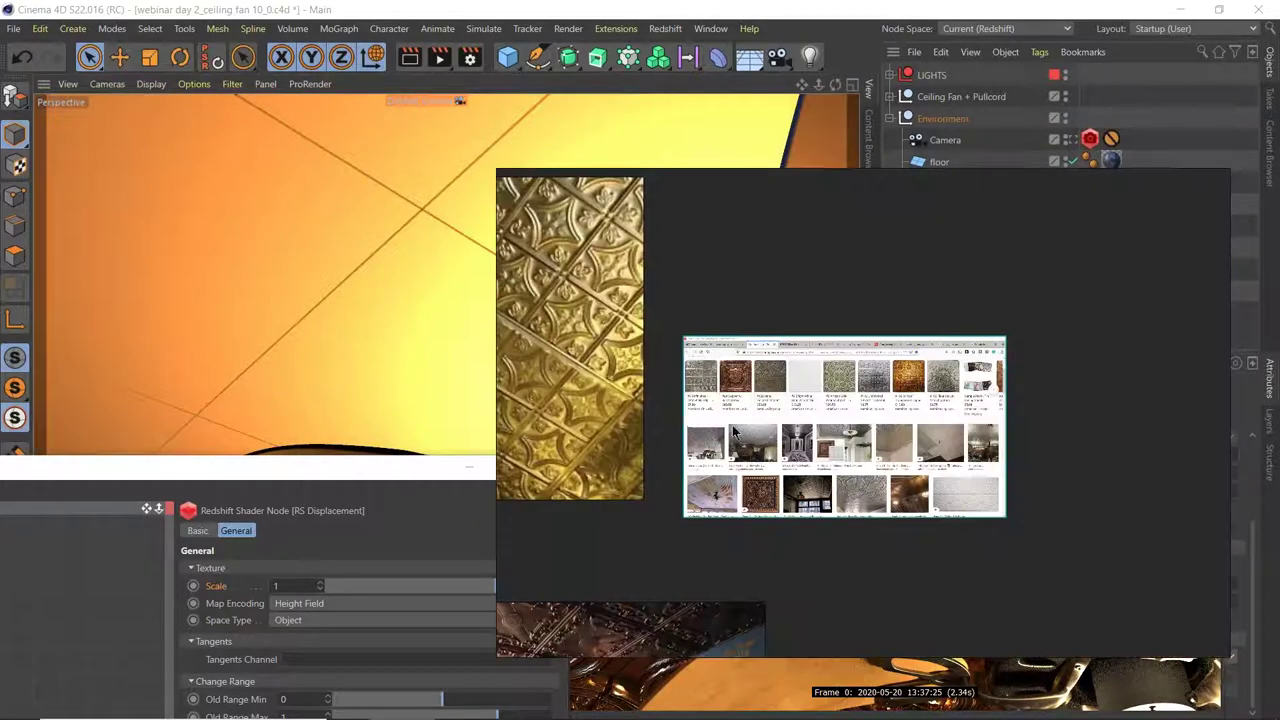
scroll(828, 382, up, 5)
scroll(957, 388, down, 1)
middle_drag(957, 388, 894, 390)
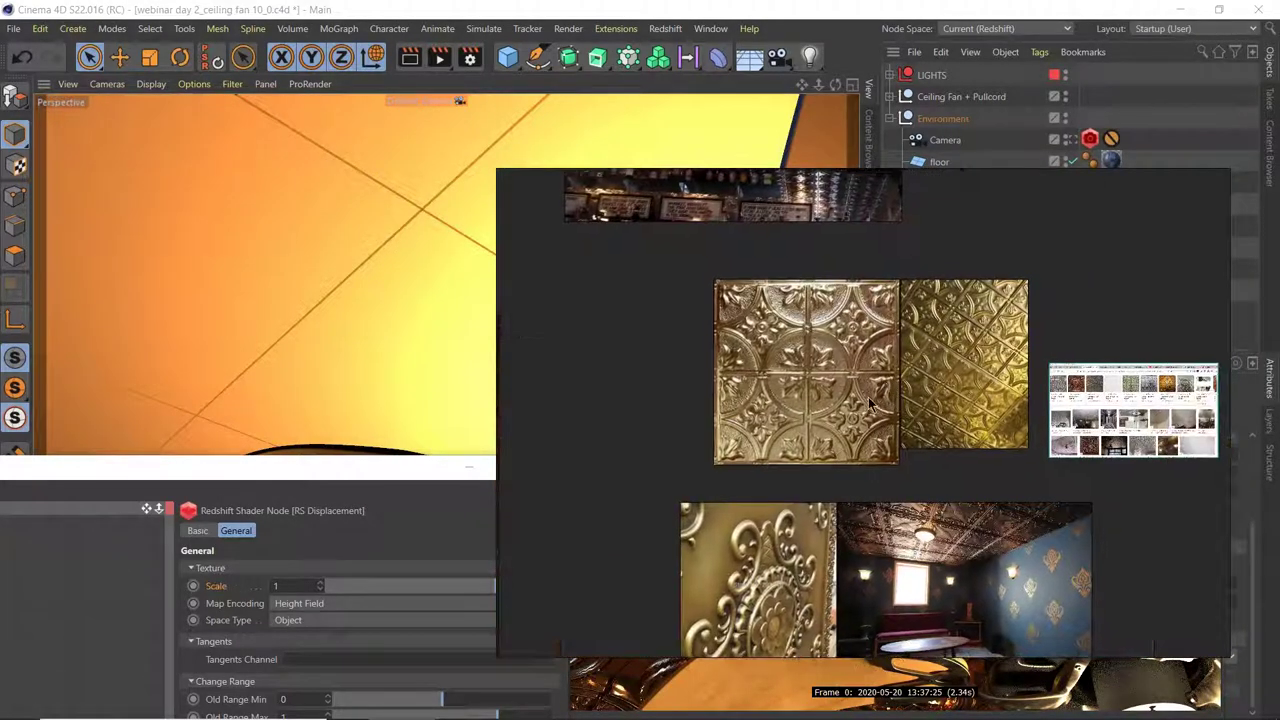
right_click(870, 402)
click(742, 572)
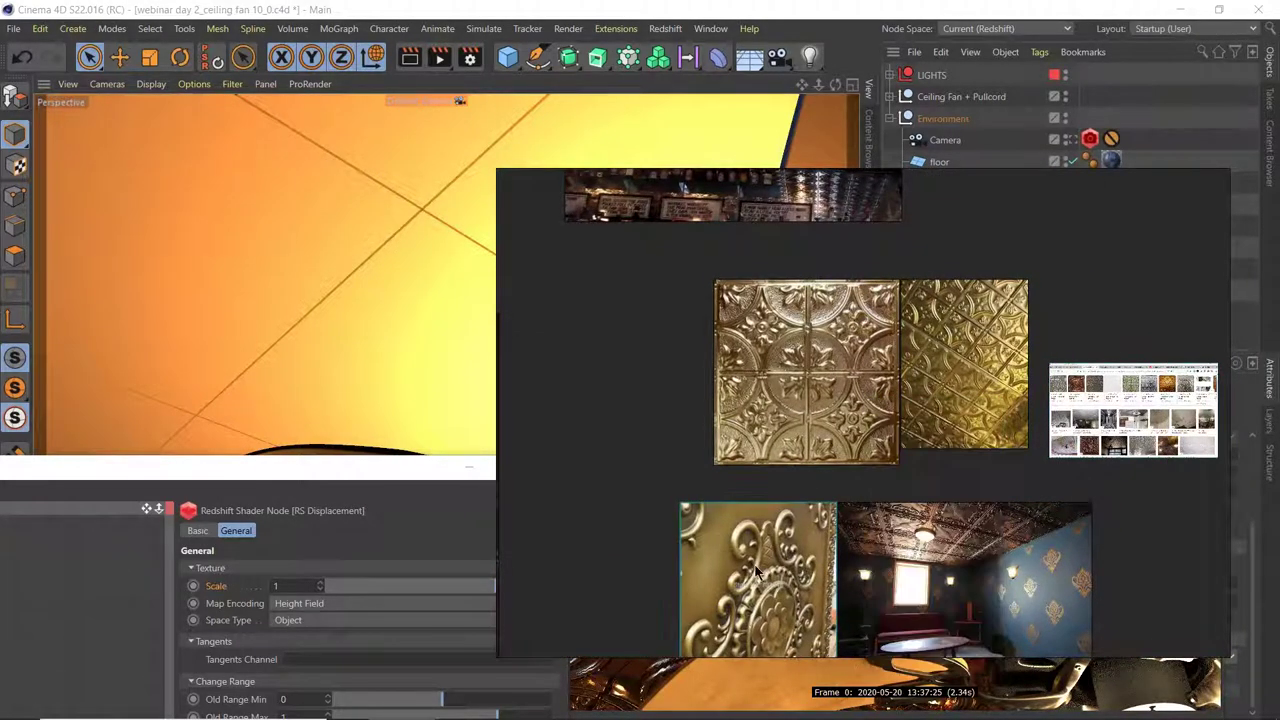
middle_drag(757, 572, 766, 393)
scroll(766, 393, up, 5)
scroll(833, 390, down, 3)
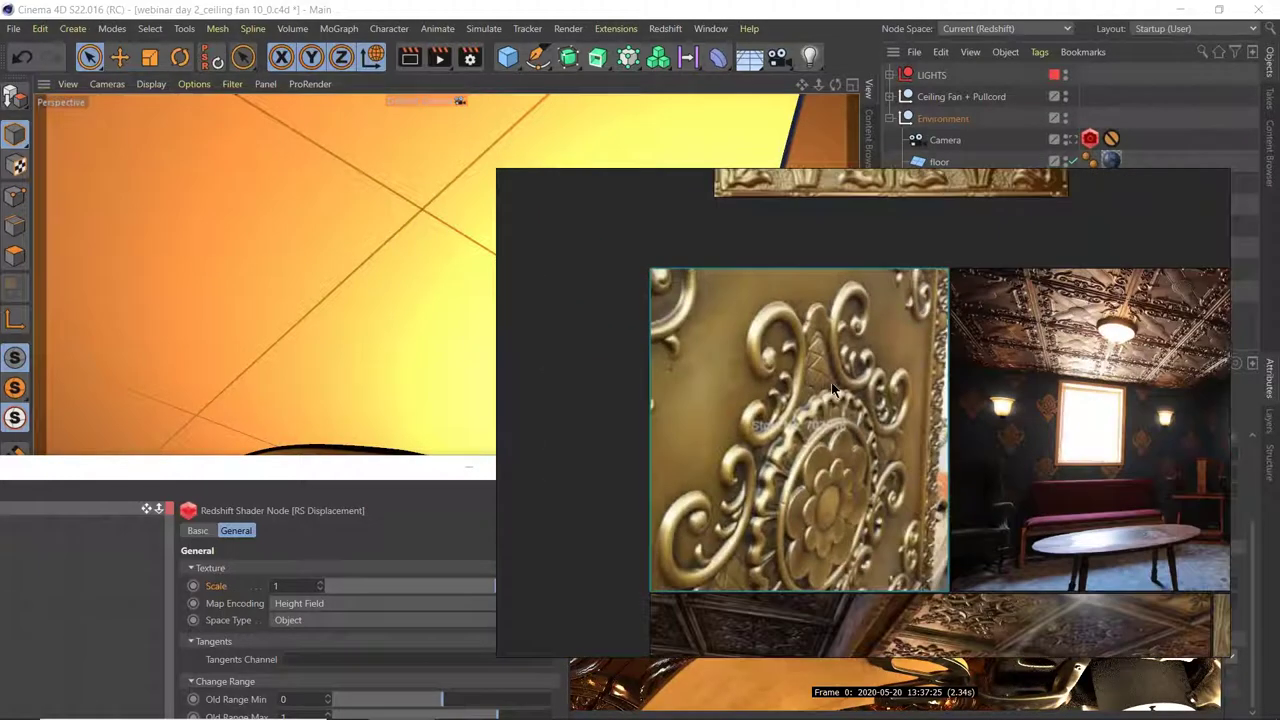
scroll(868, 310, down, 4)
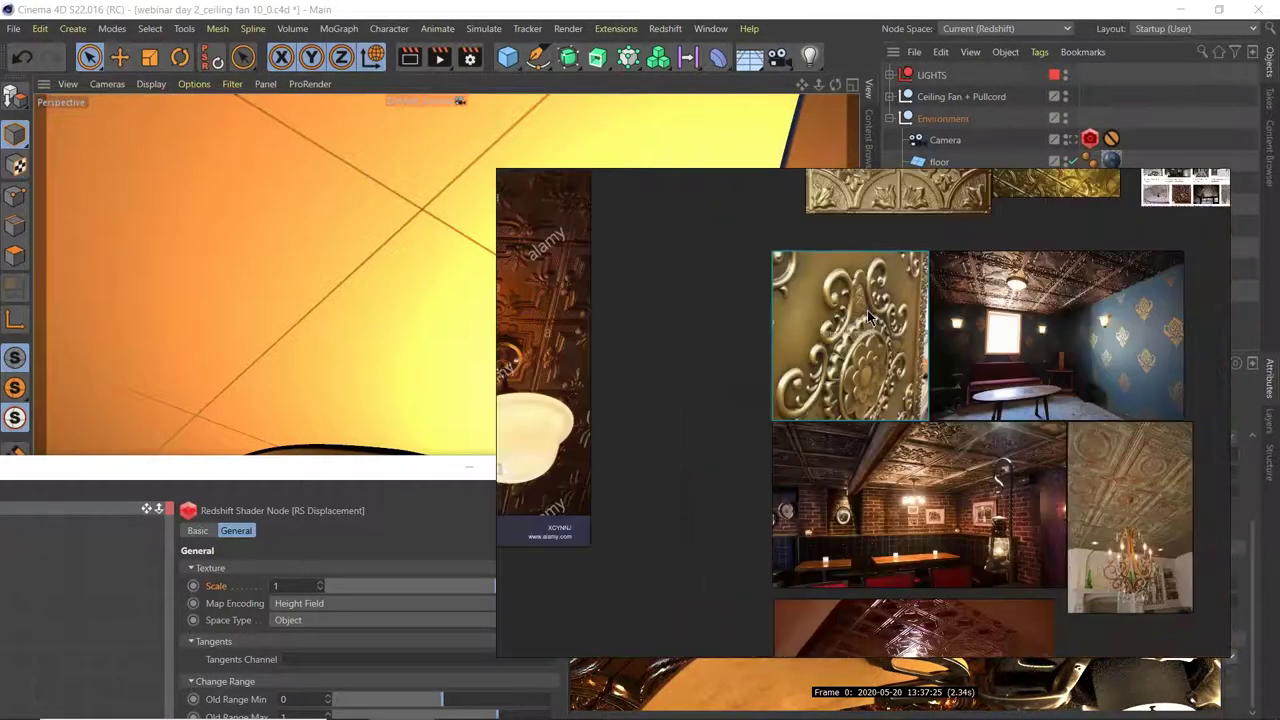
scroll(1092, 436, up, 2)
scroll(1092, 436, up, 3)
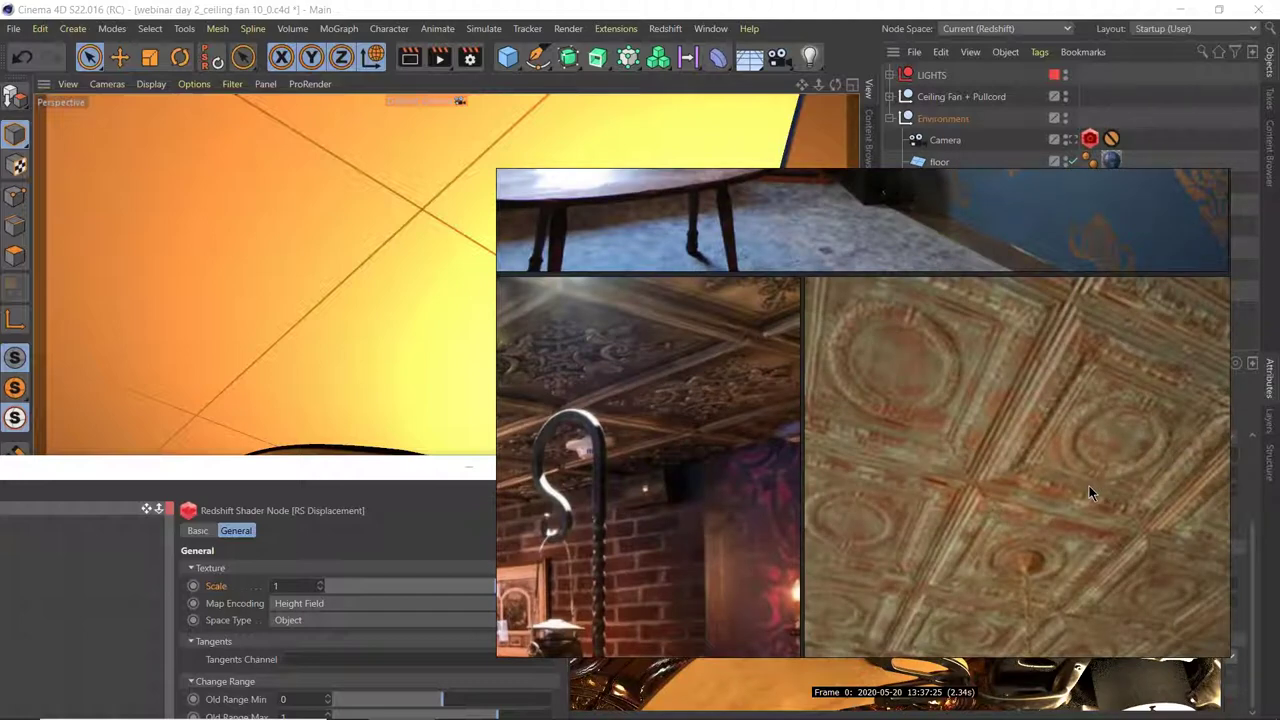
scroll(1088, 483, down, 5)
right_click(804, 283)
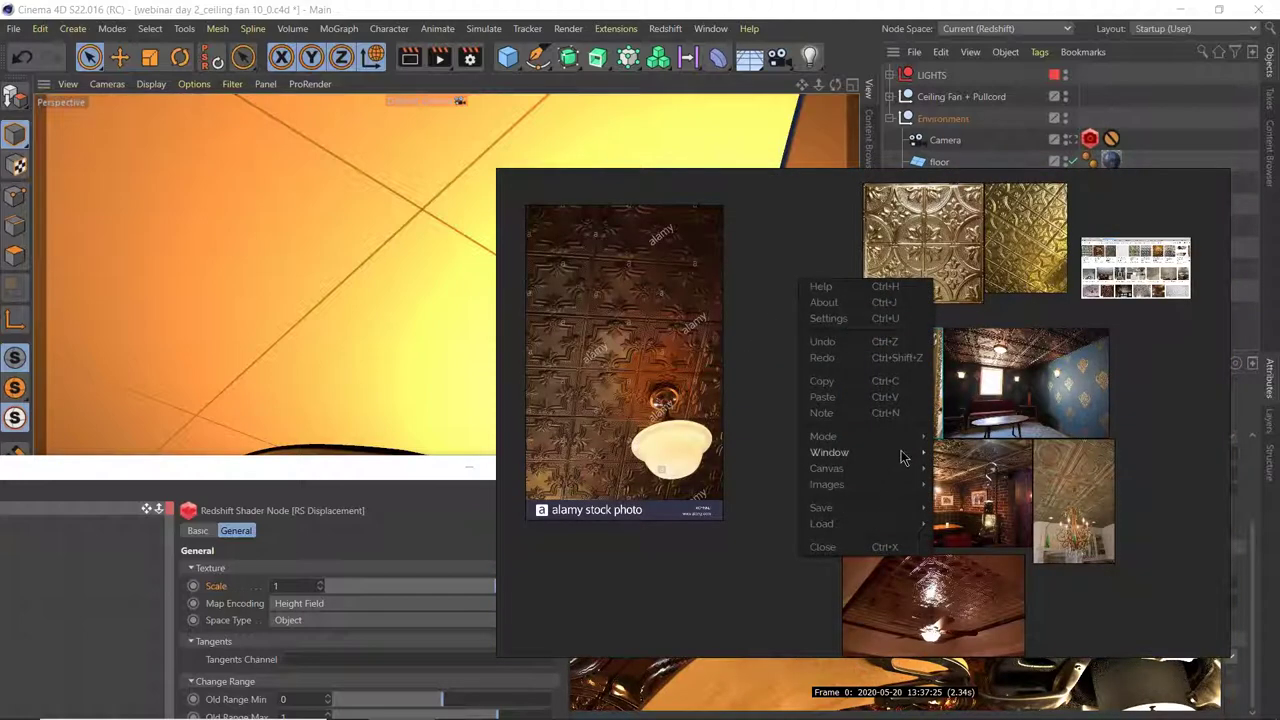
mouse_move(920, 452)
click(960, 469)
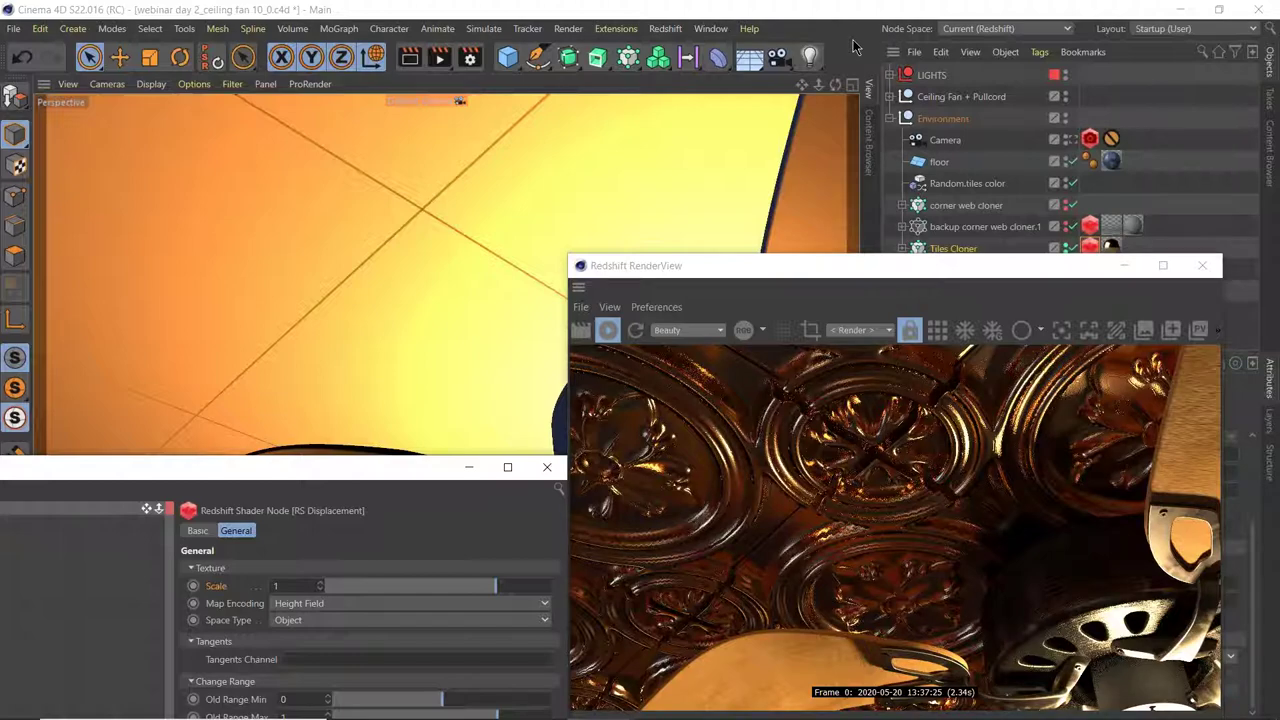
- Close the Redshift Shader Graph window and open the Content Browser (Shift+F8) on hdri.cat4d
click(757, 455)
drag(383, 480, 726, 187)
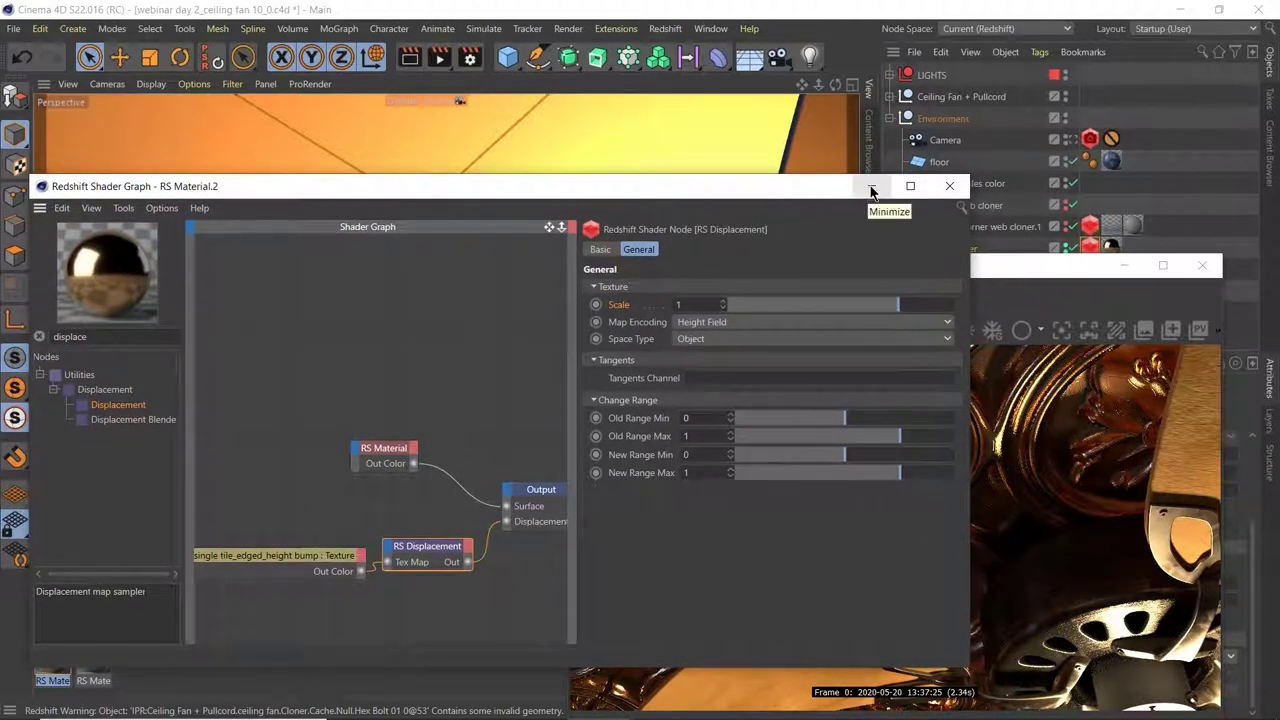
click(950, 188)
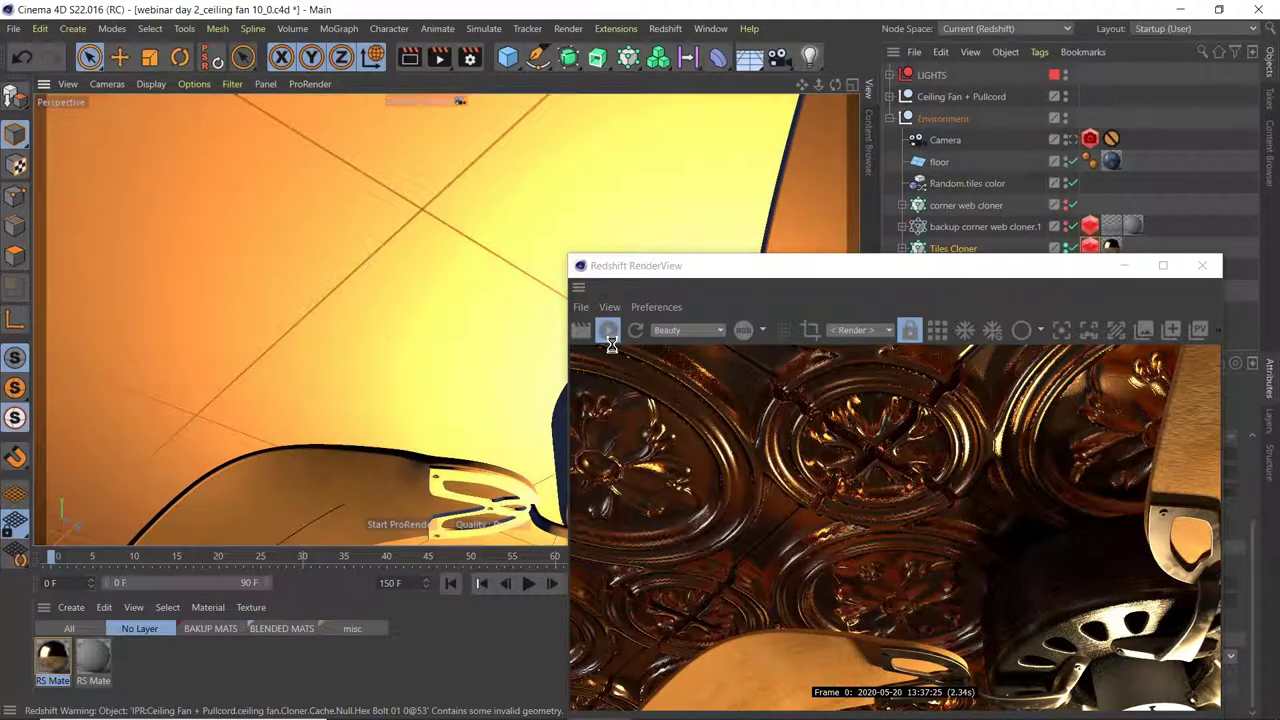
key(shift+F8)
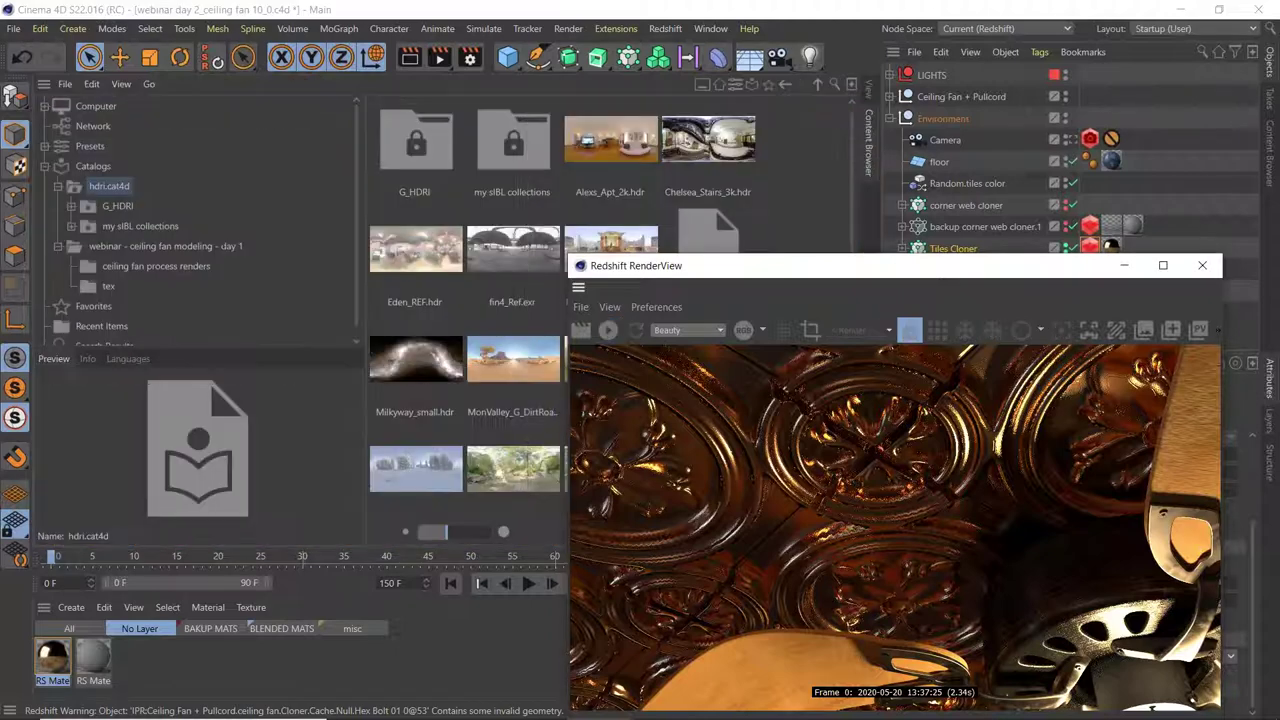
- Drag RS_Copper_Corroded_Green_Moderate_4K from the Redshift Mutating Metals Sampler presets into the Material Manager
click(44, 167)
click(90, 147)
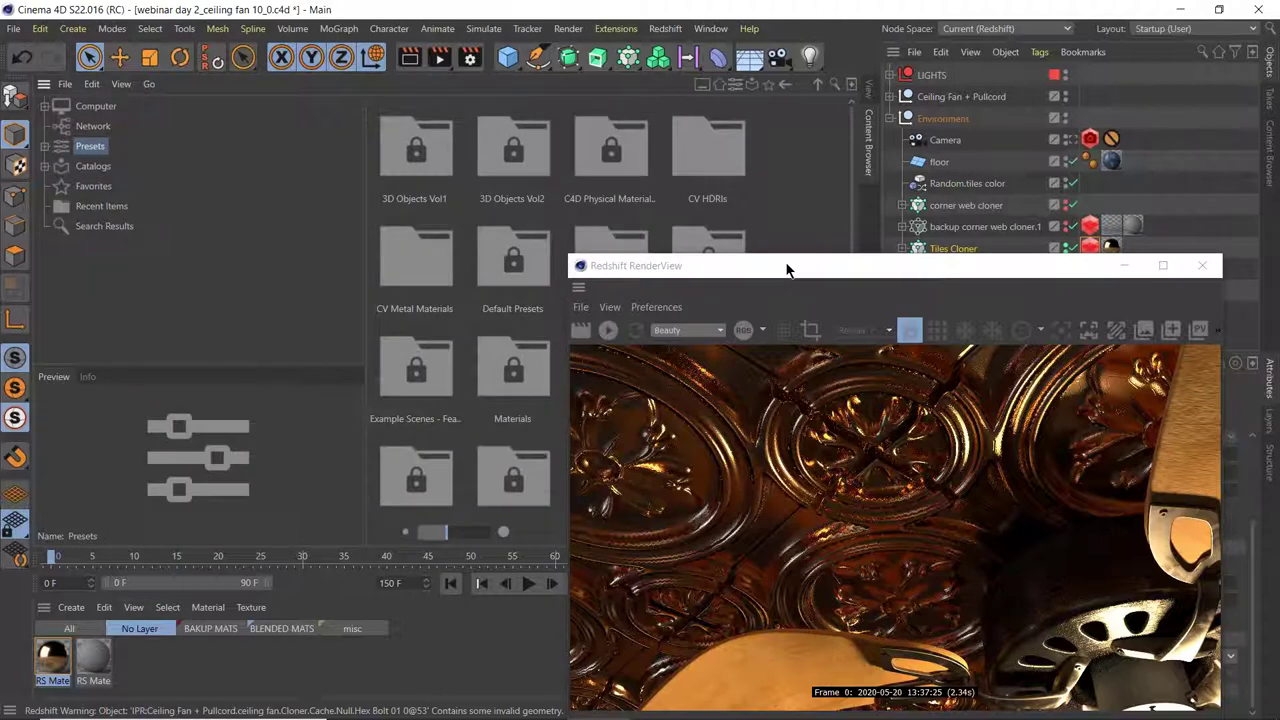
drag(786, 268, 802, 619)
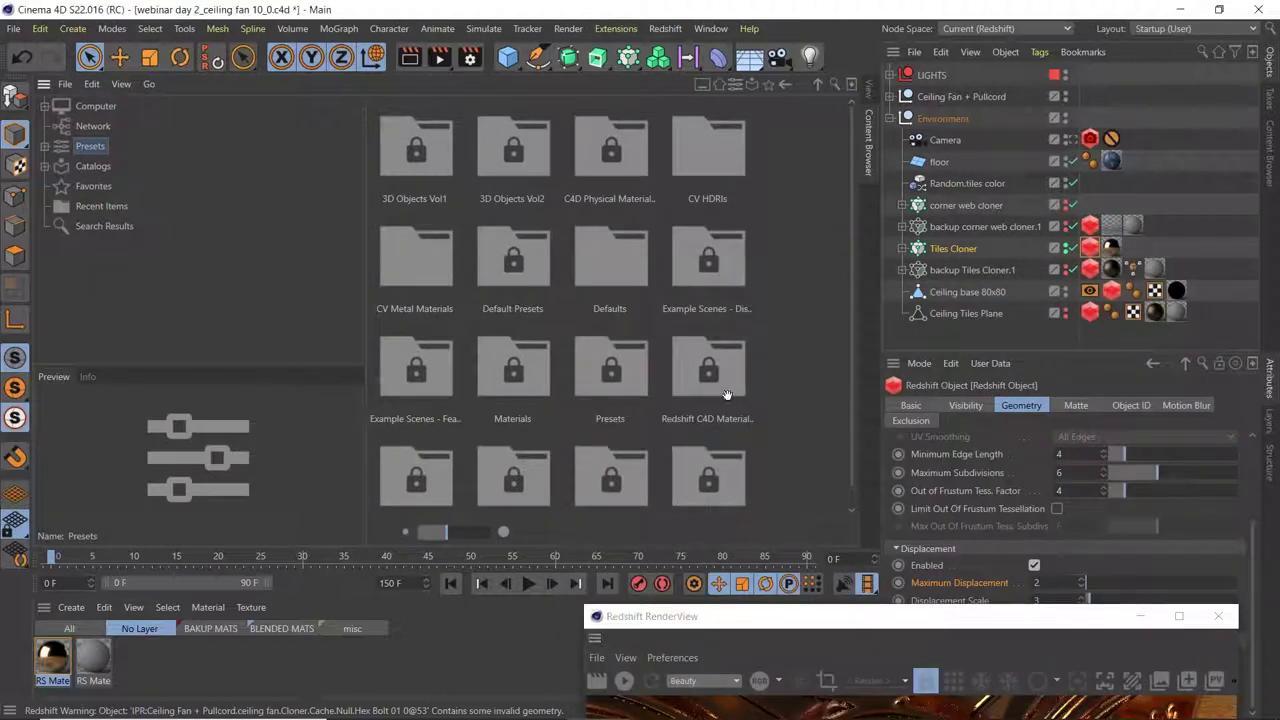
scroll(503, 418, down, 1)
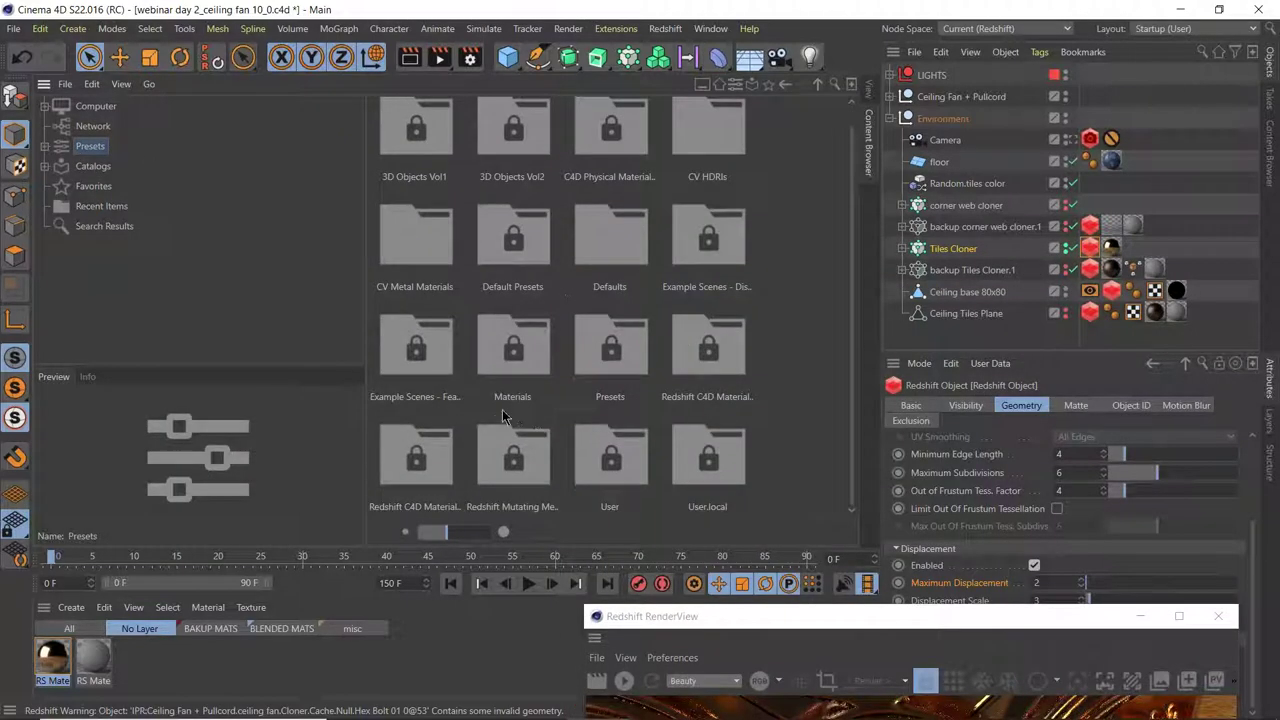
double_click(515, 462)
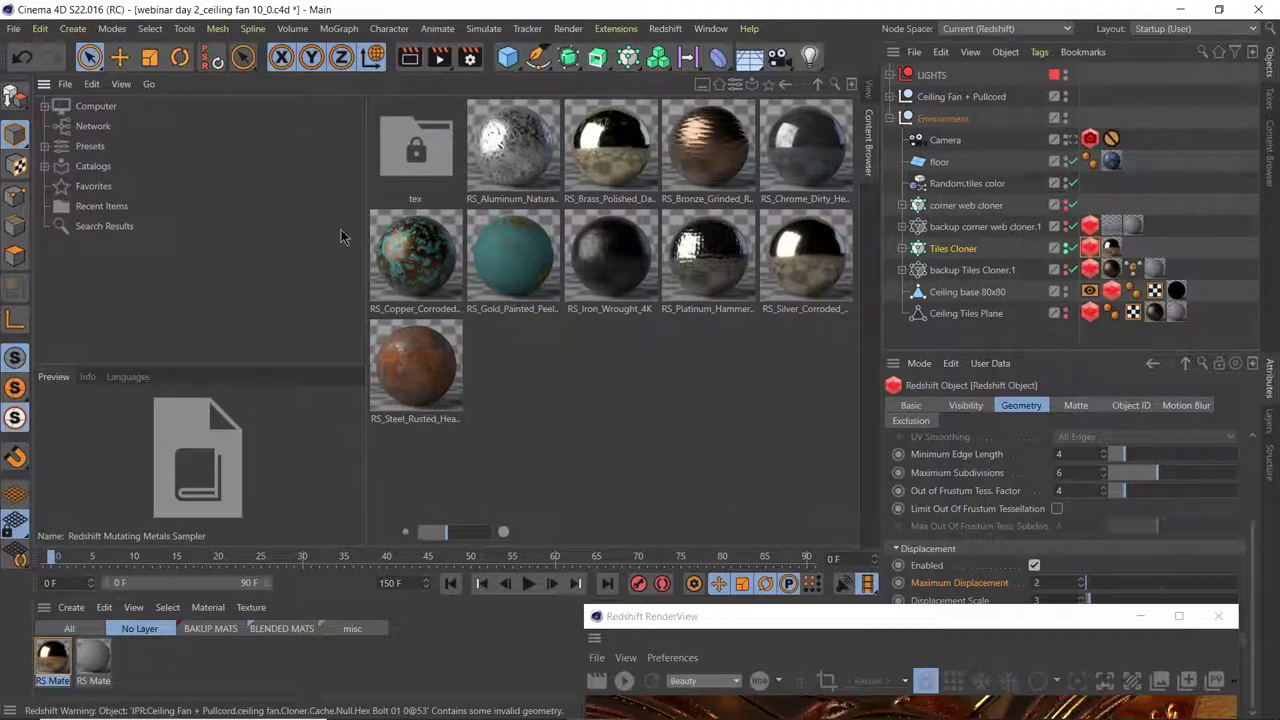
click(44, 146)
click(44, 146)
click(817, 86)
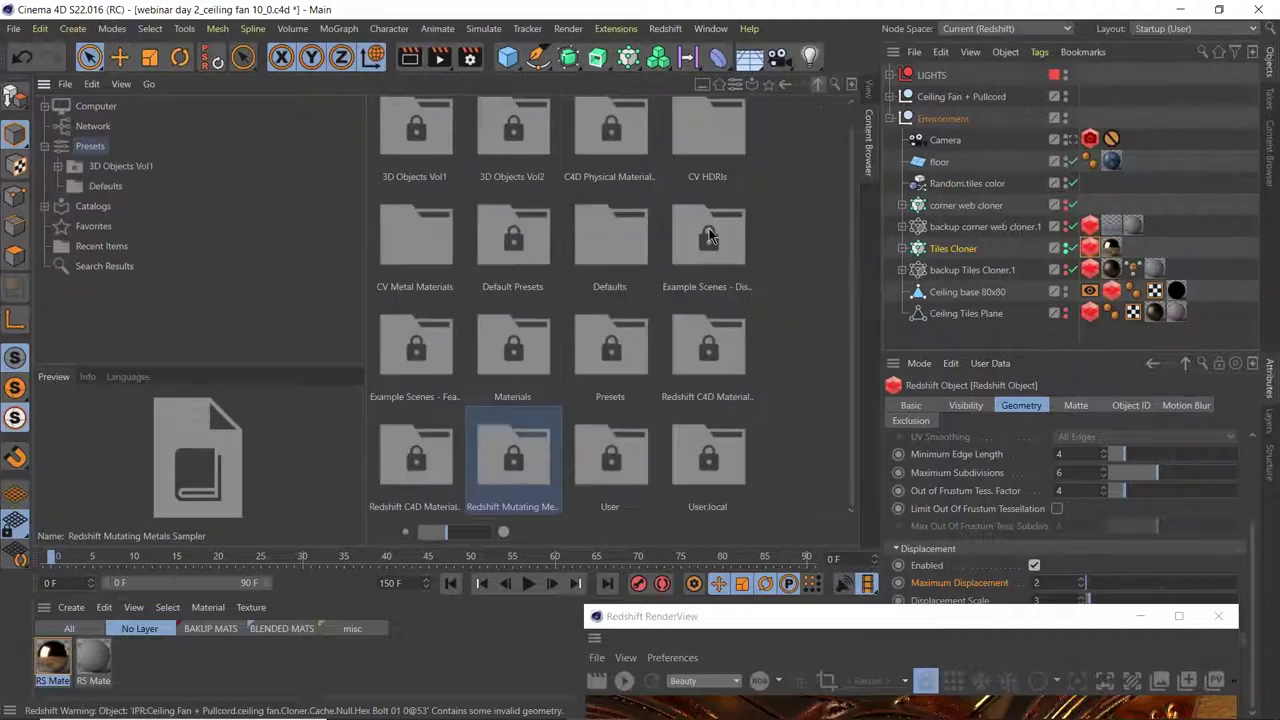
double_click(513, 466)
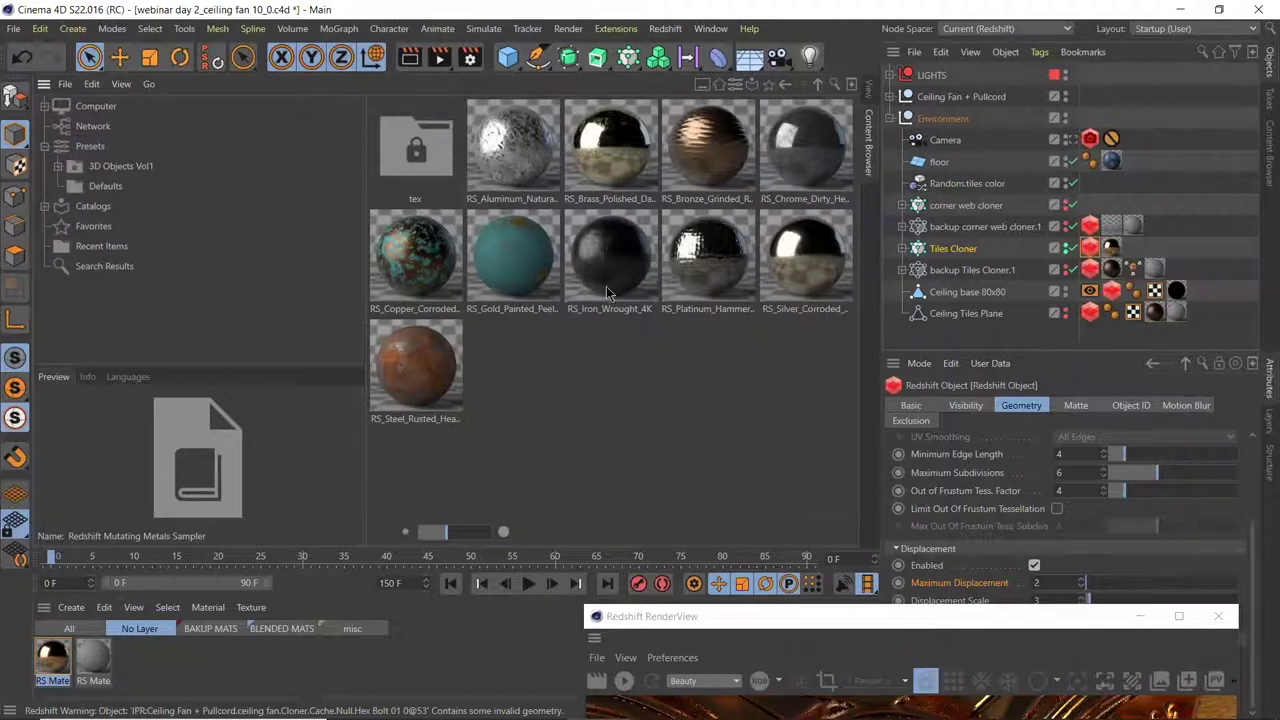
click(408, 262)
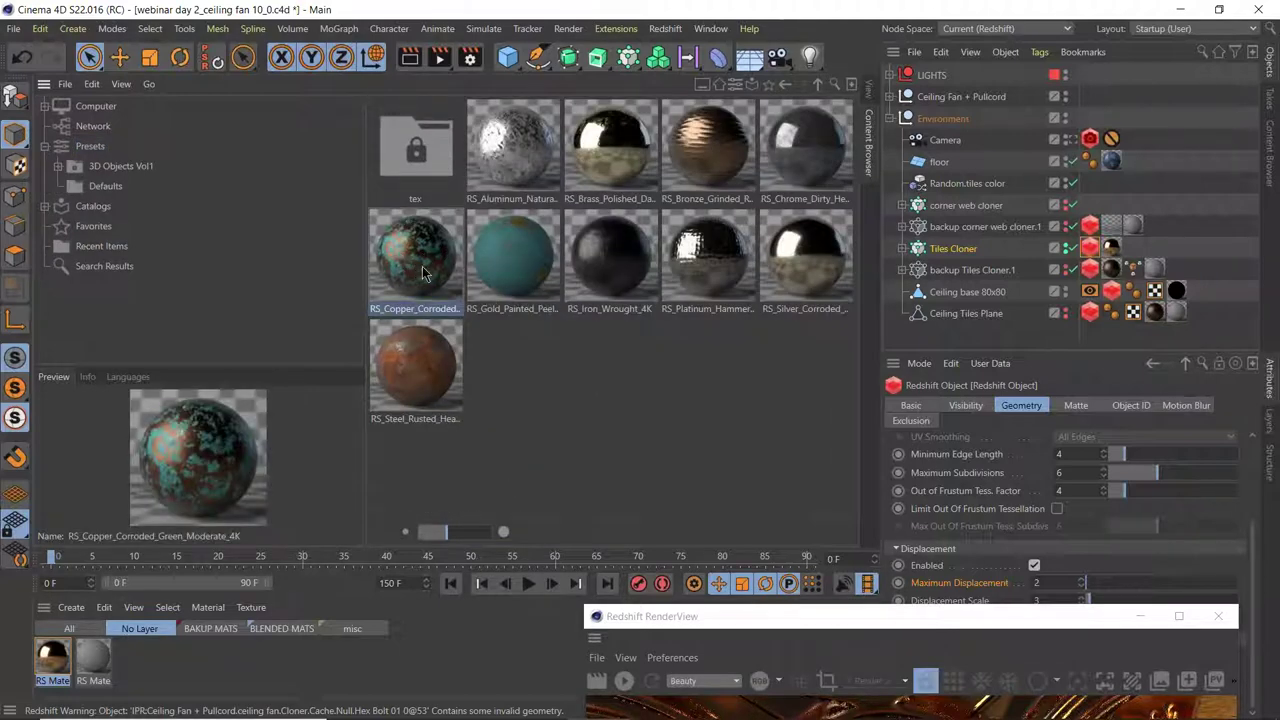
drag(422, 400, 145, 665)
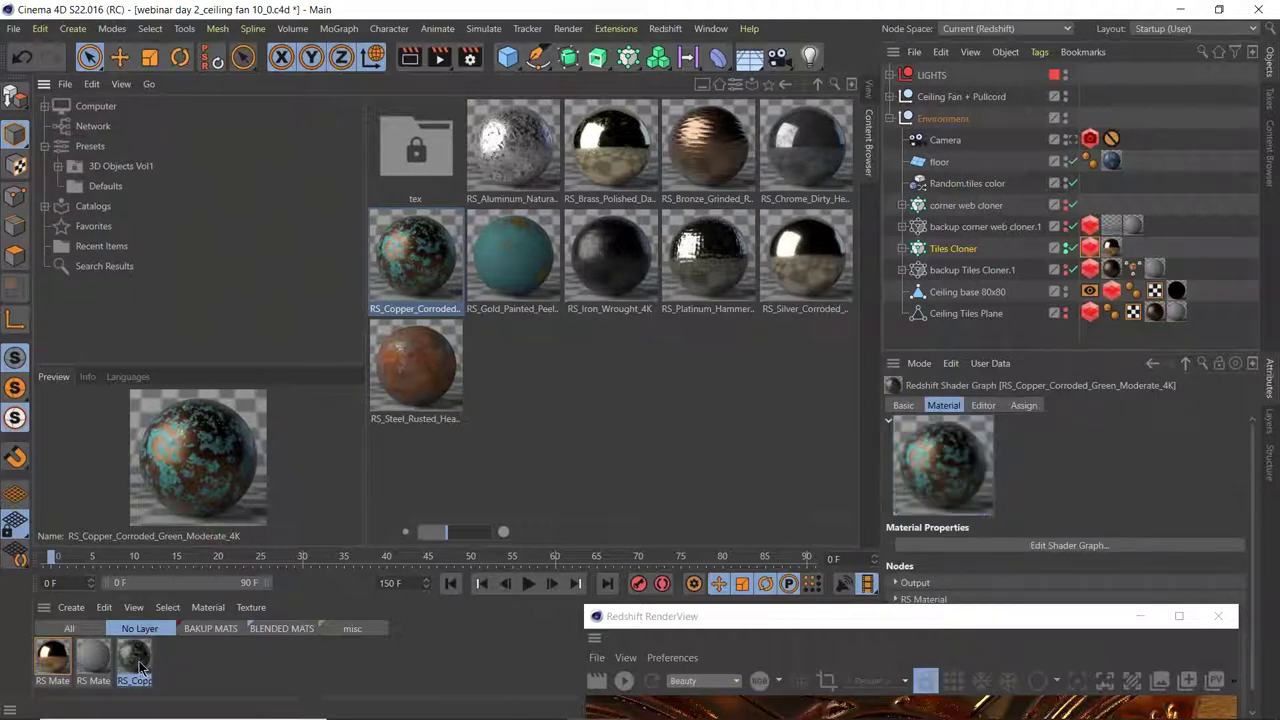
- Check the material tags on the Tiles Cloner, backup tiles cloner and webs corner, then open RS Material.2's graph
drag(866, 623, 838, 466)
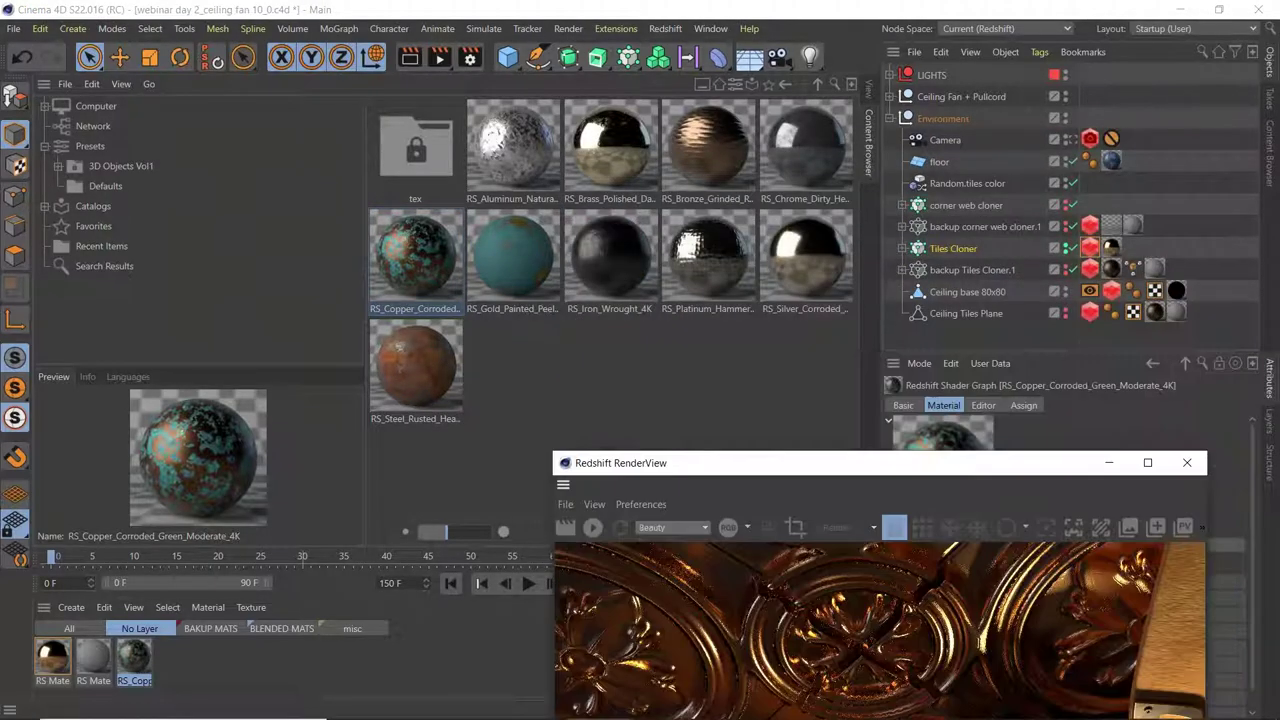
click(1112, 227)
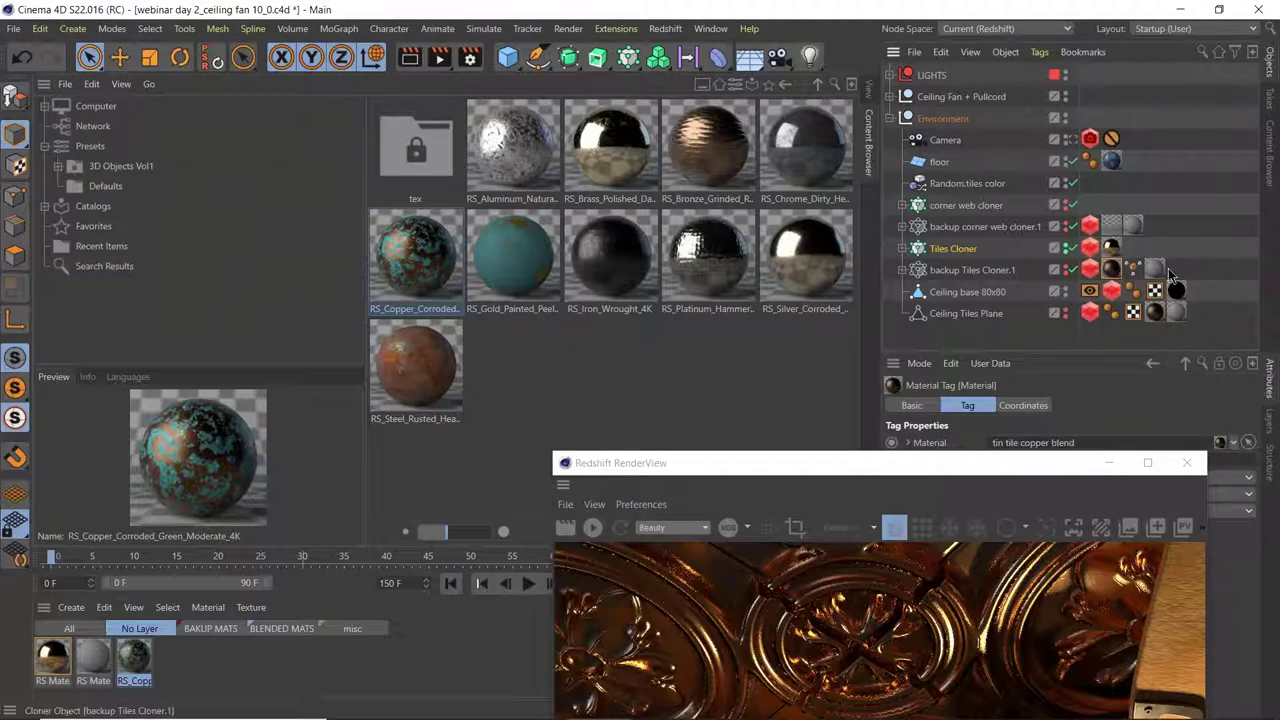
click(1118, 227)
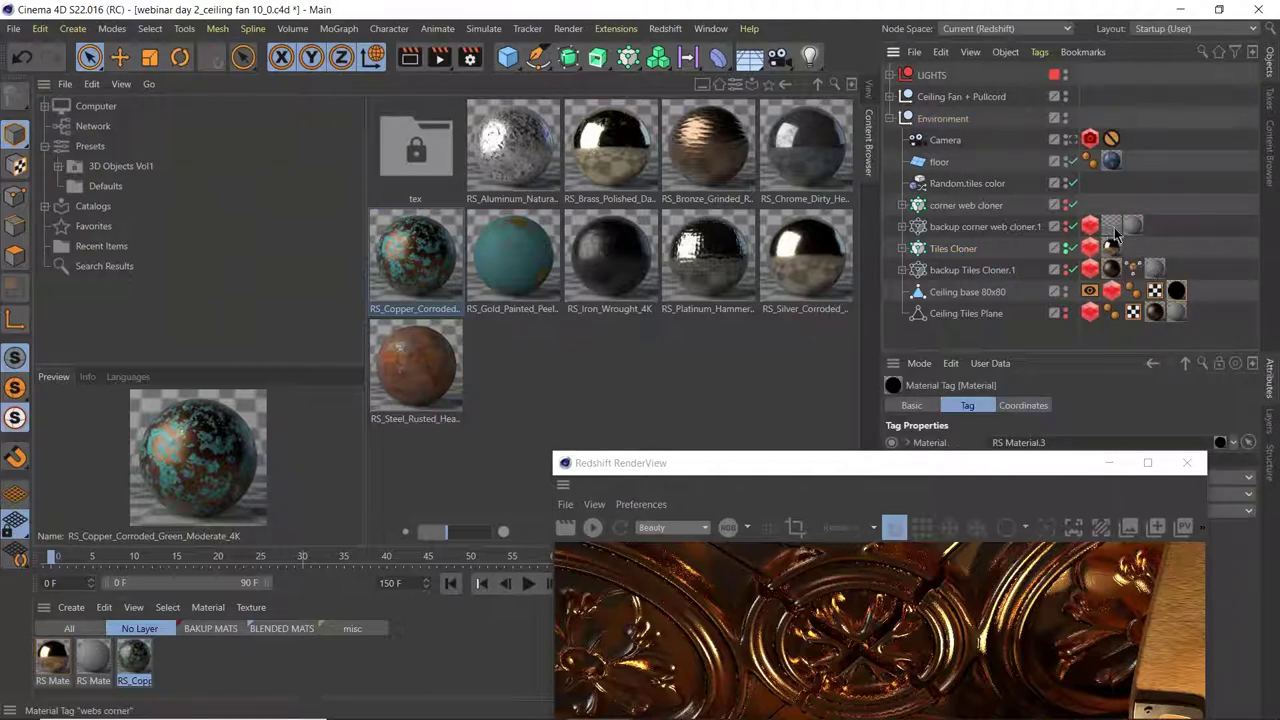
click(1114, 228)
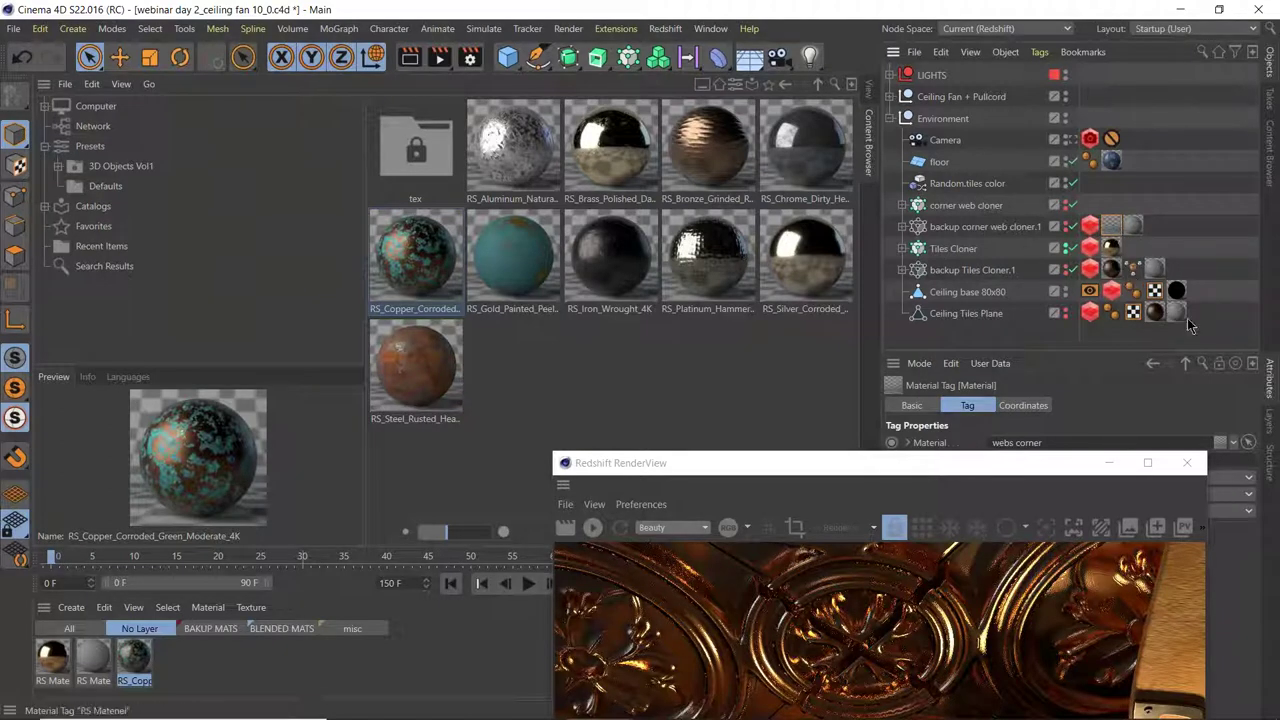
click(1134, 226)
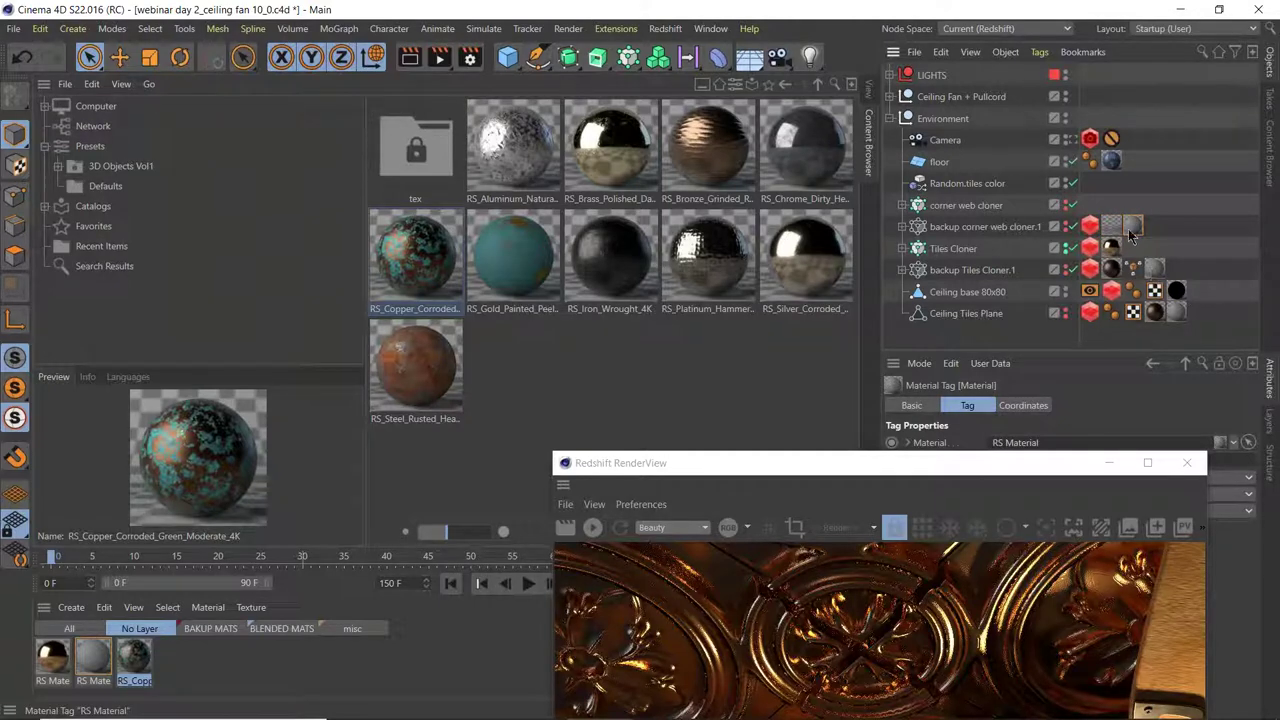
double_click(47, 668)
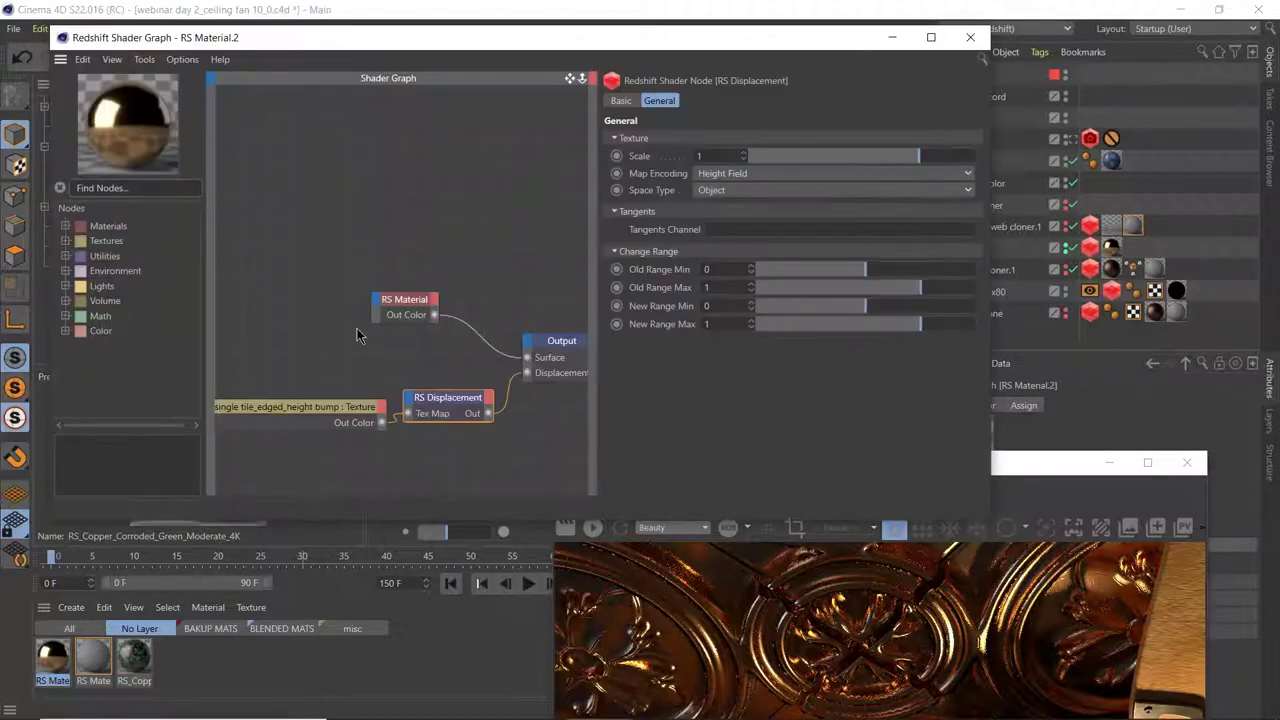
- Add an RS TriPlanar node fed by the baseColor texture, with Blend Amount 0.686
click(136, 668)
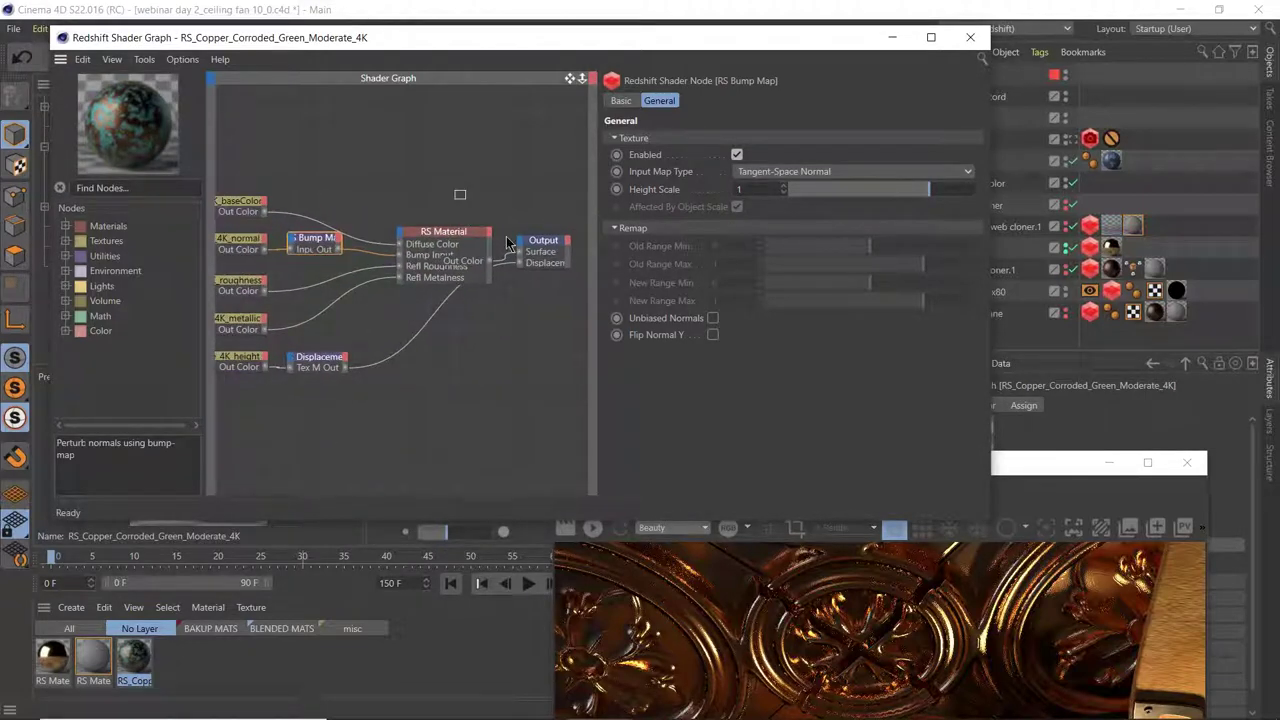
drag(469, 202, 582, 290)
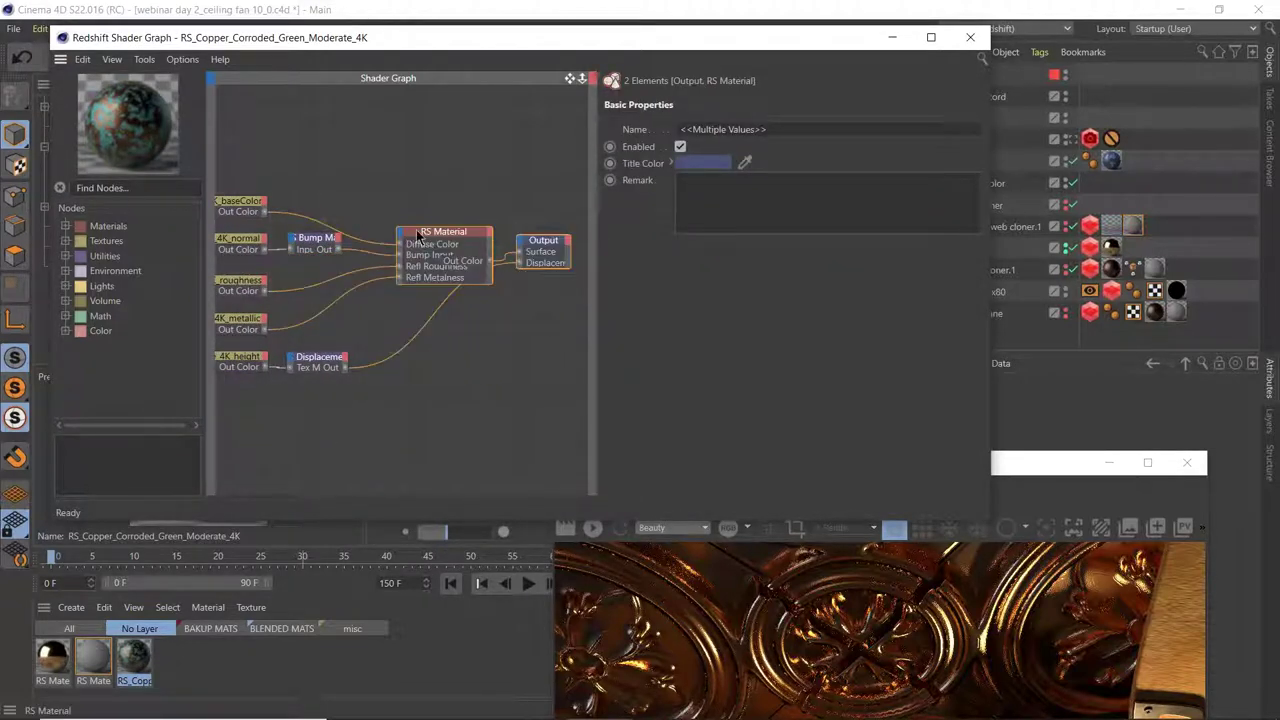
drag(420, 240, 570, 229)
click(316, 244)
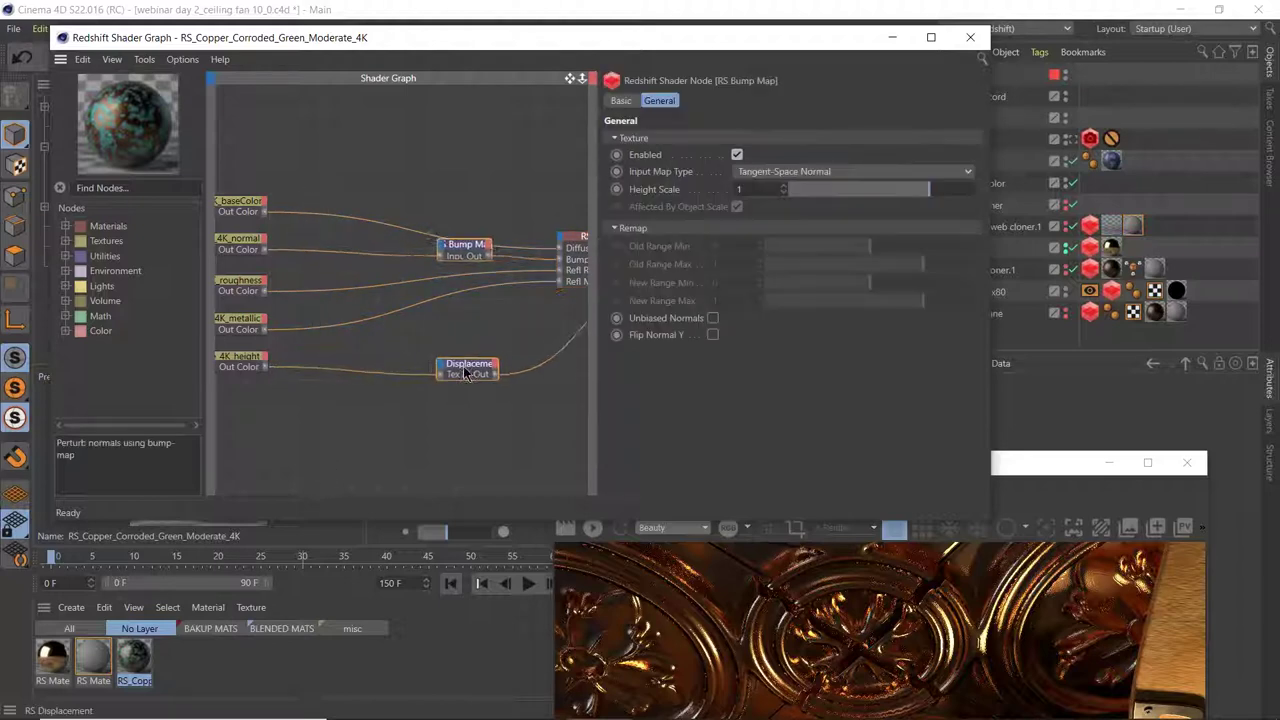
click(135, 188)
text(triplanar)
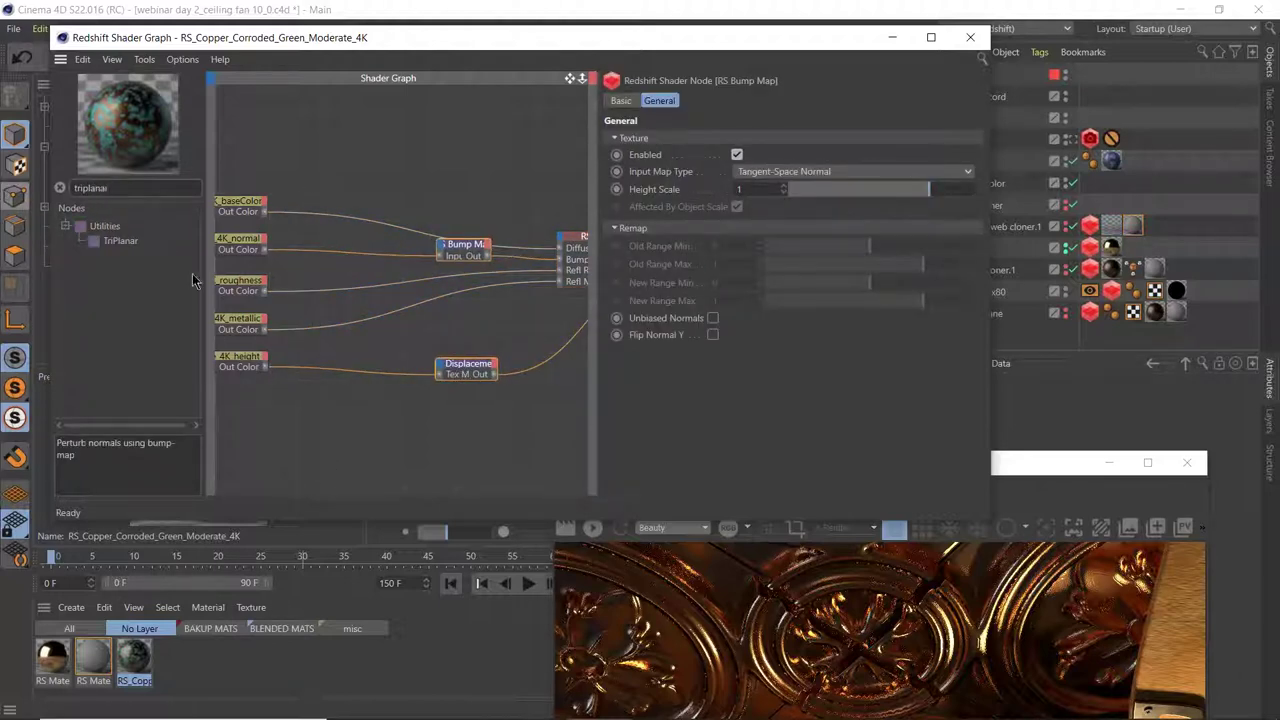
drag(120, 240, 352, 208)
drag(267, 220, 332, 209)
mouse_move(361, 241)
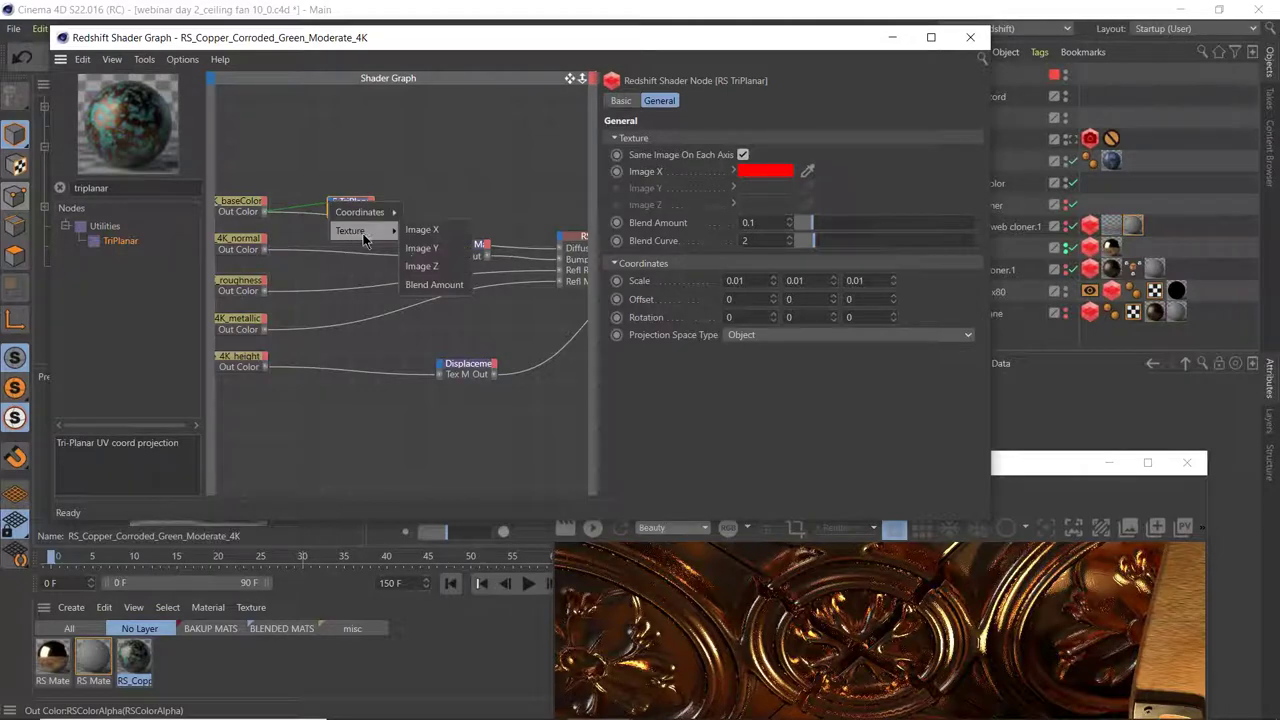
click(422, 232)
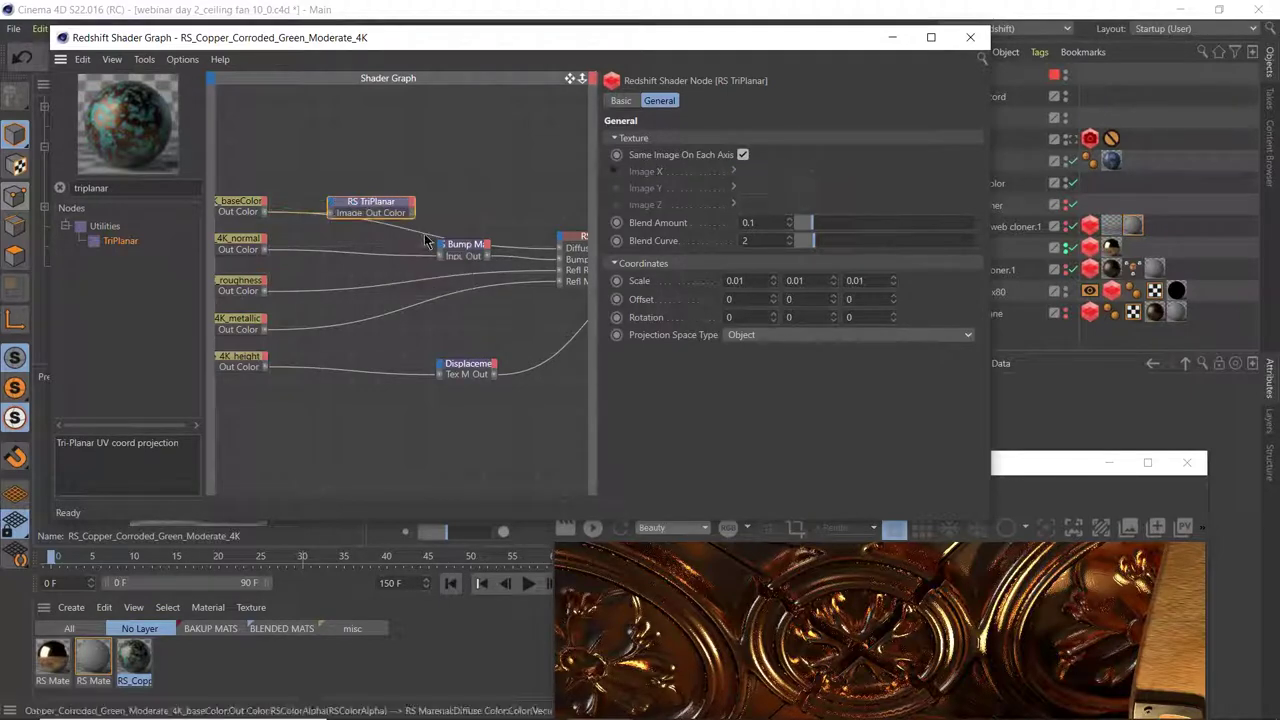
drag(850, 224, 918, 222)
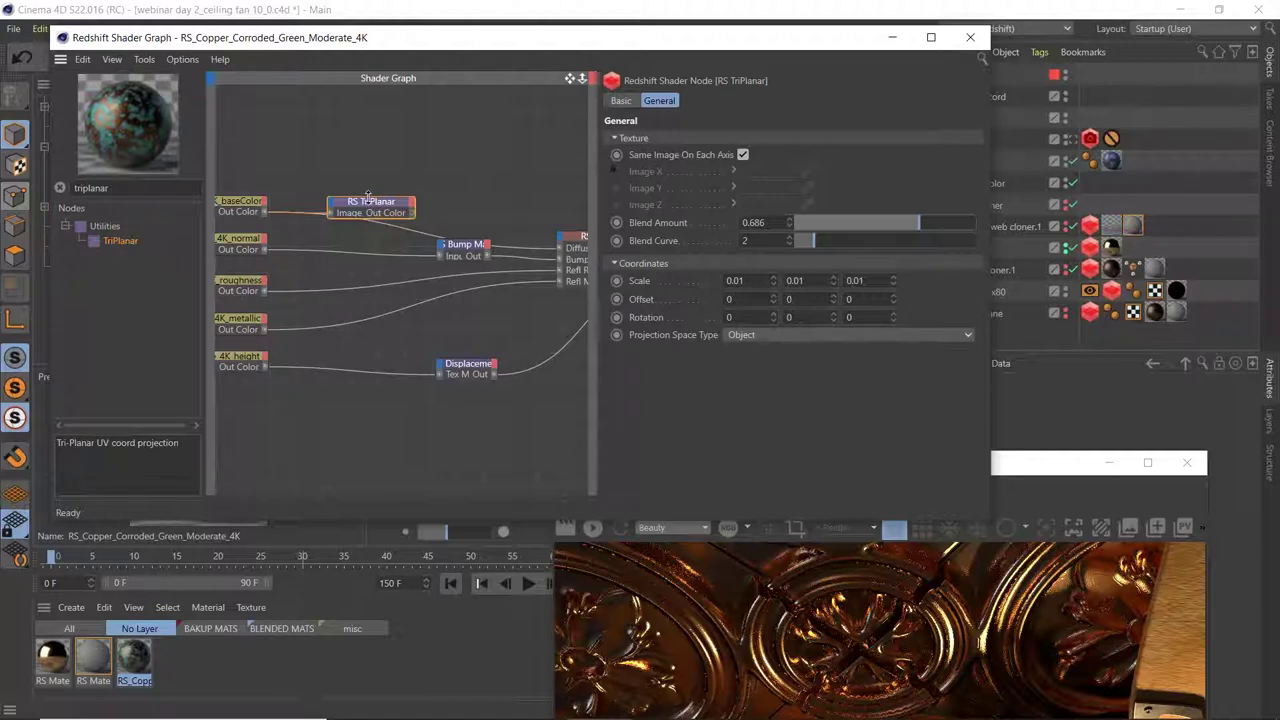
- Duplicate the TriPlanar for the height, metallic, roughness and normal textures and connect each texture
ctrl+drag(381, 206, 356, 369)
drag(266, 367, 304, 373)
middle_drag(437, 332, 433, 395)
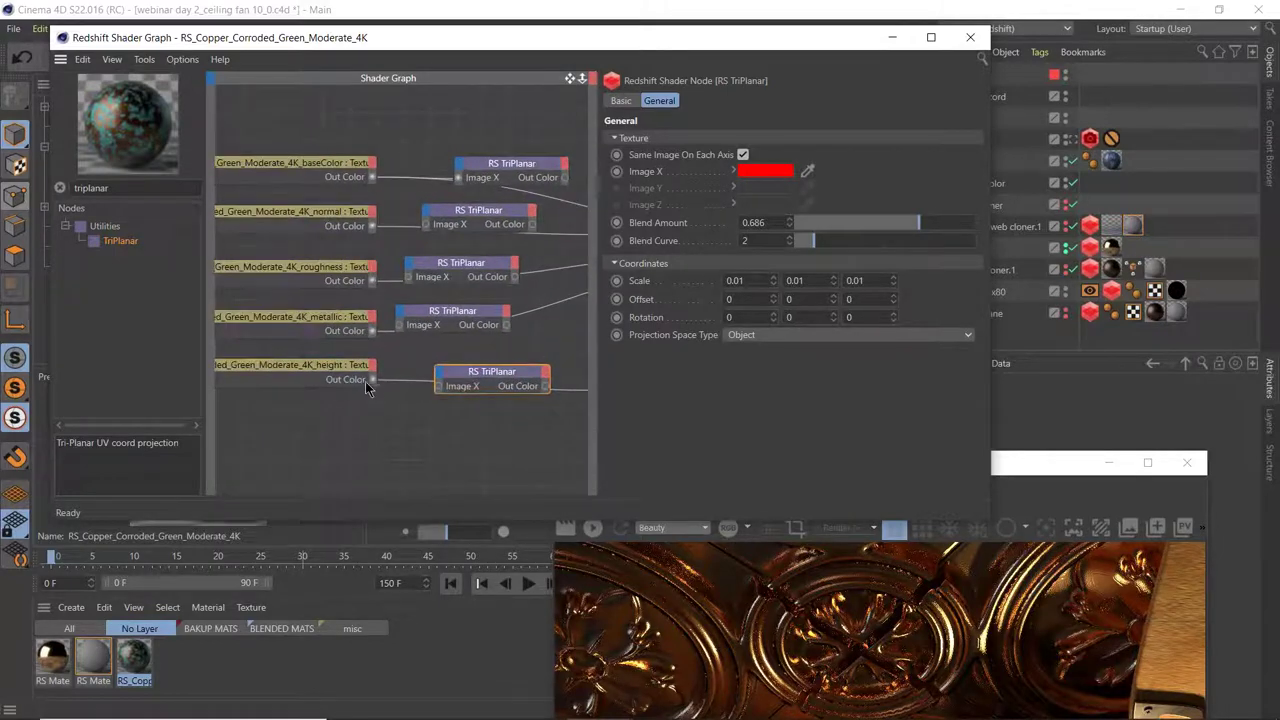
drag(433, 395, 437, 387)
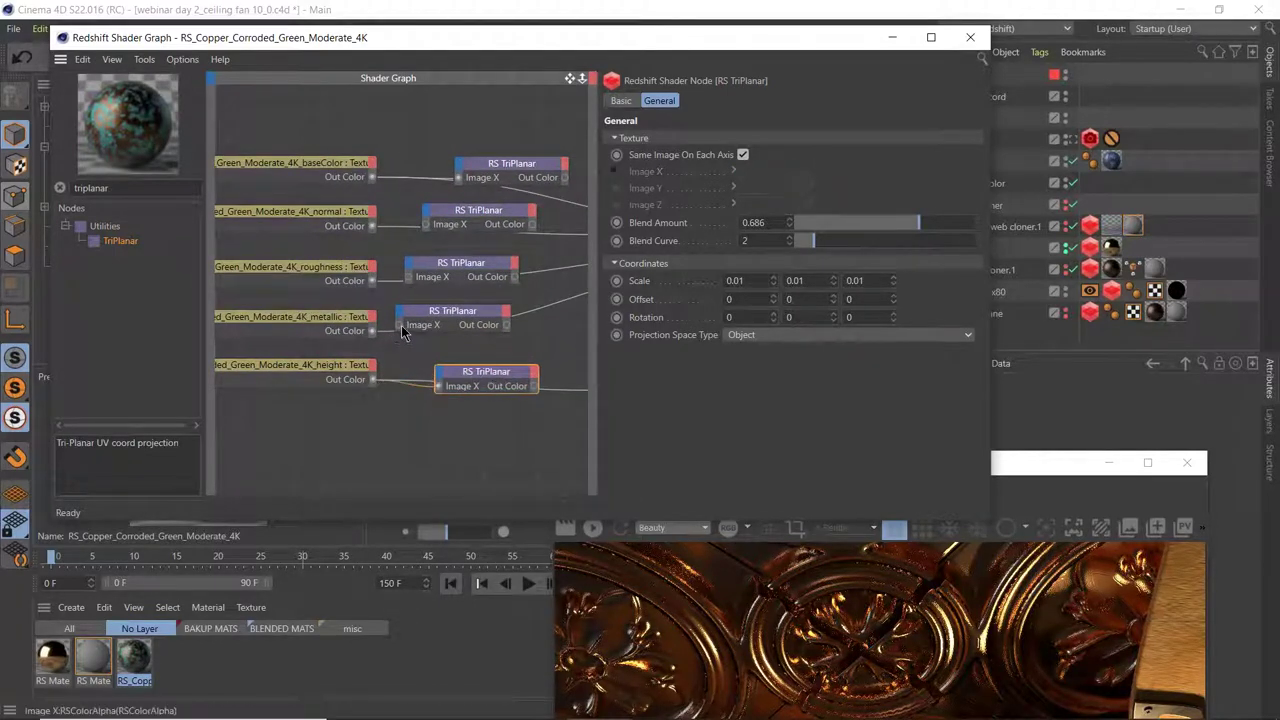
drag(373, 330, 399, 324)
drag(409, 278, 374, 282)
drag(426, 228, 372, 226)
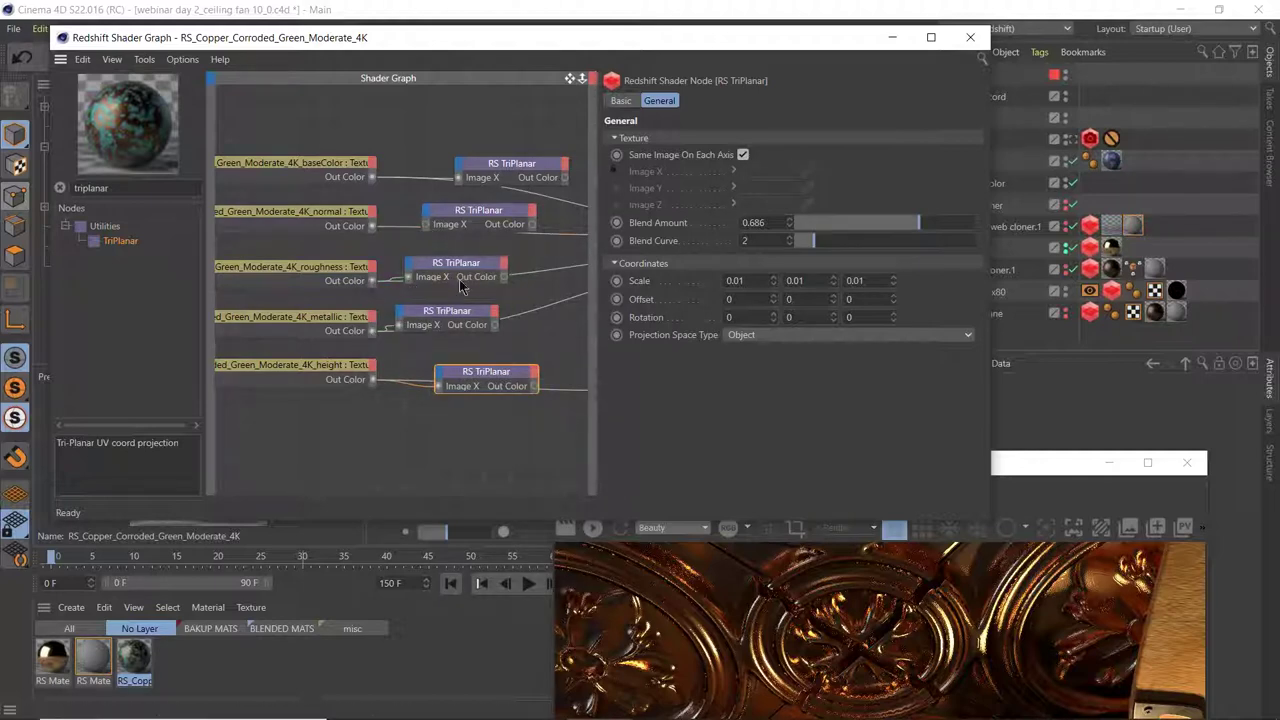
- Wire the TriPlanars into Bump Map, Diffuse Color, Refl Roughness, Refl Metalness and the displacement Tex Map
middle_drag(498, 275, 334, 259)
drag(368, 208, 437, 222)
middle_drag(437, 224, 324, 235)
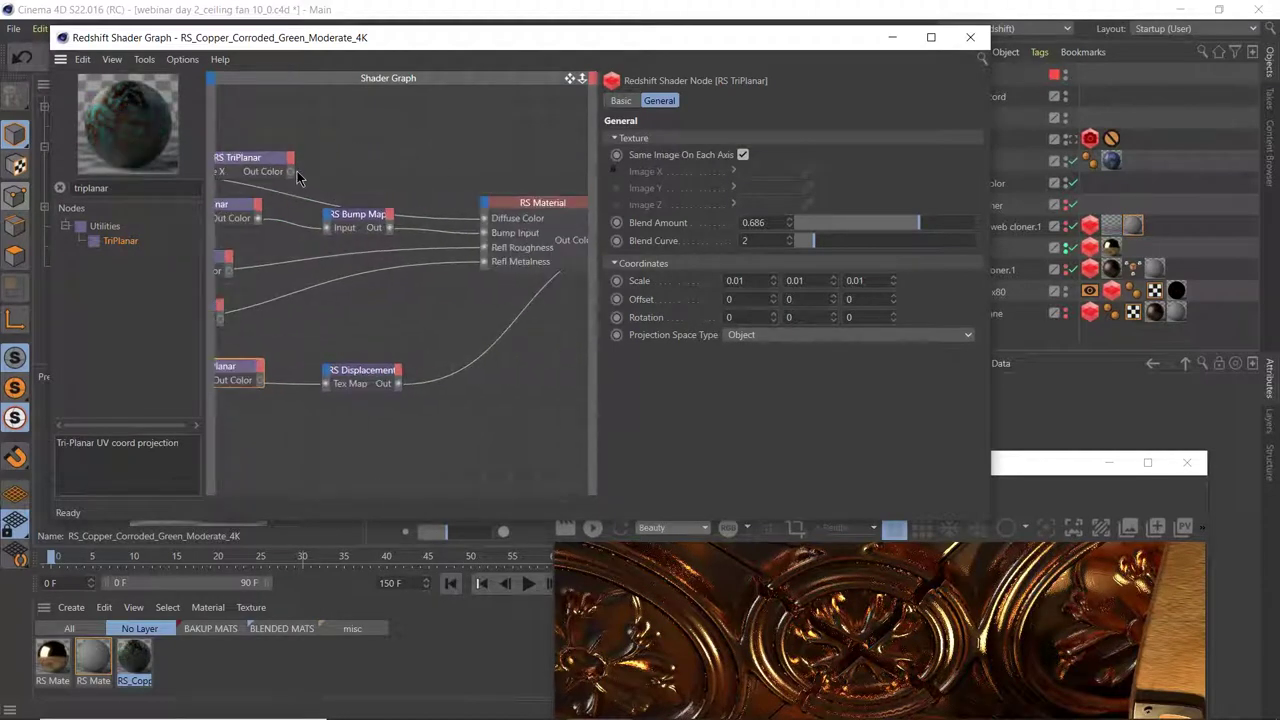
drag(292, 173, 484, 216)
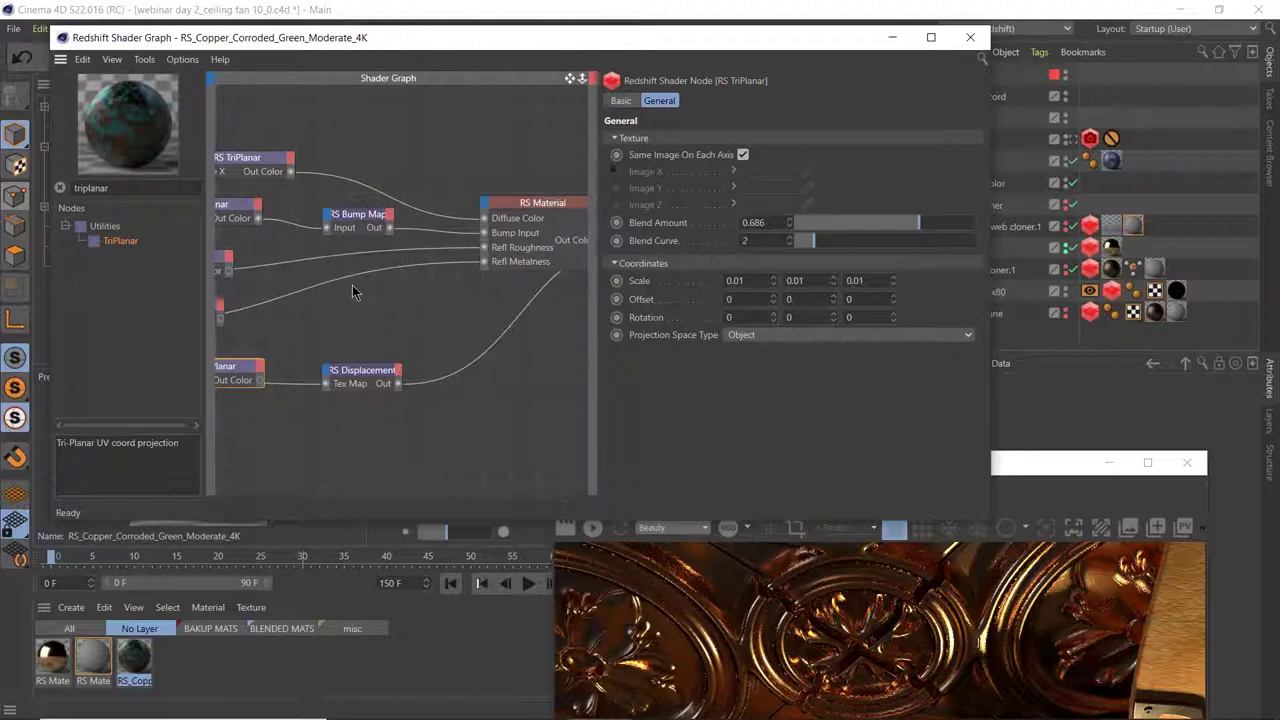
middle_drag(358, 288, 371, 281)
drag(274, 271, 527, 246)
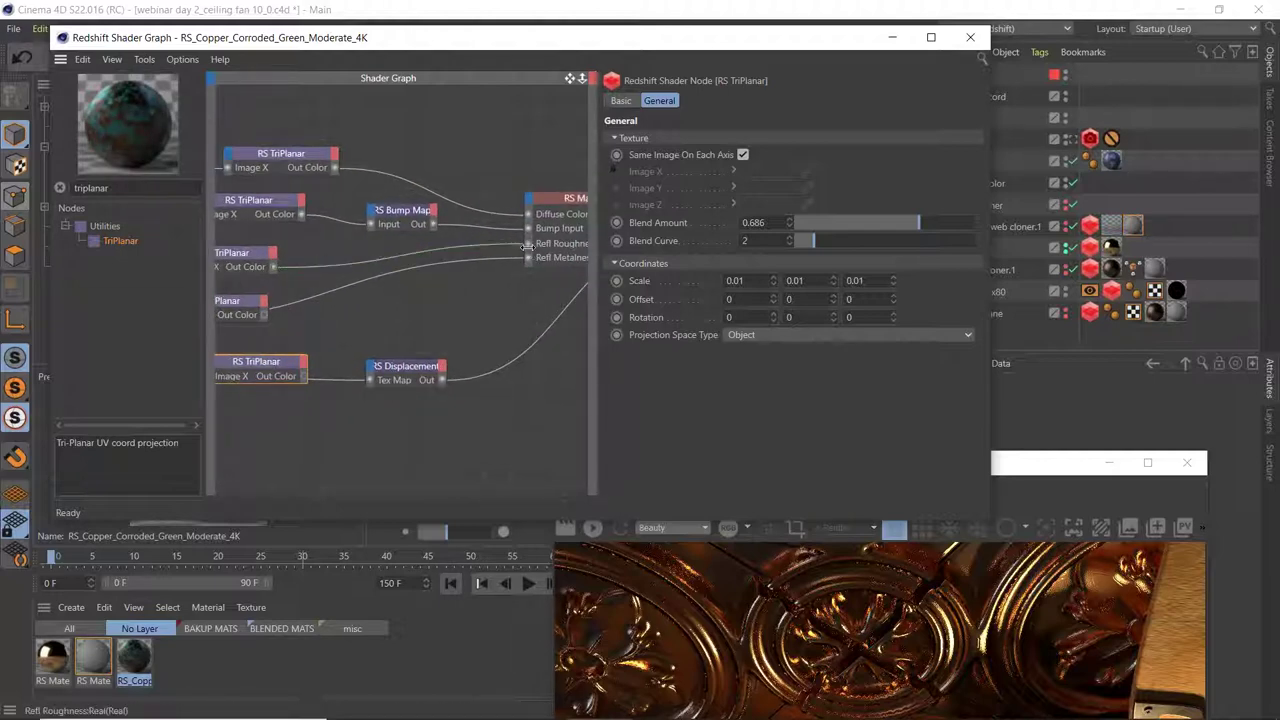
drag(305, 318, 528, 258)
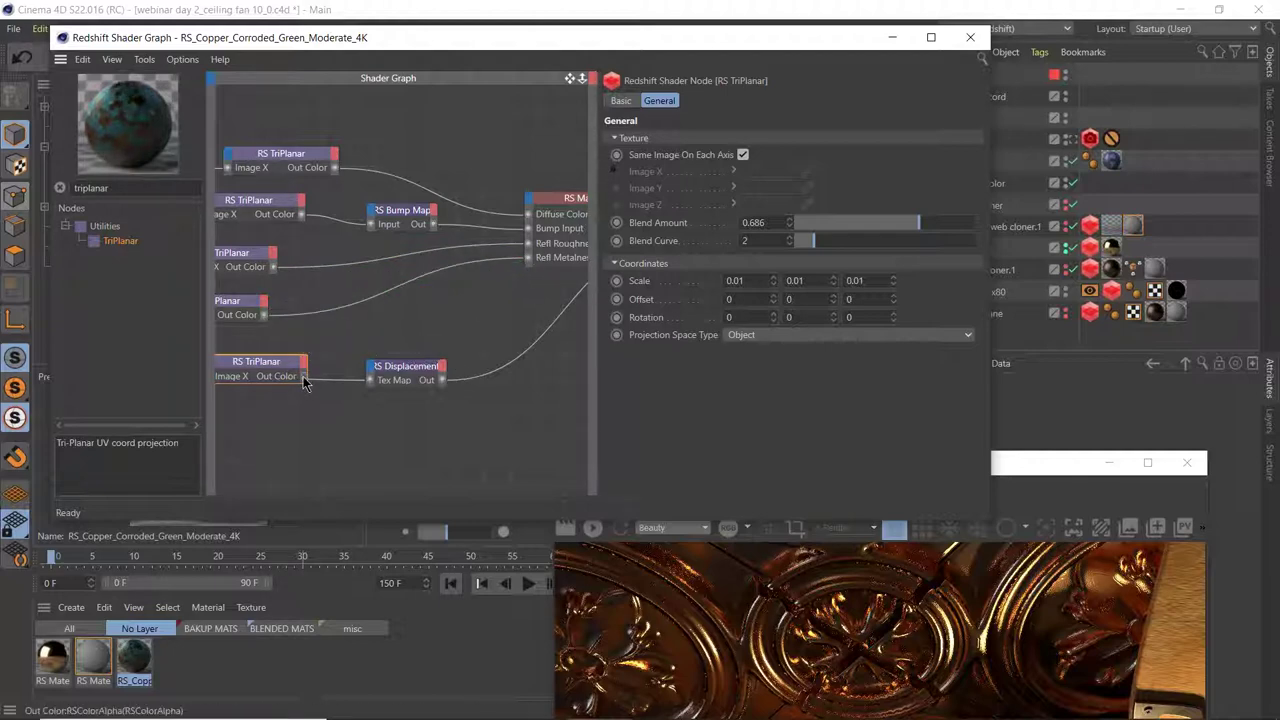
drag(305, 382, 372, 384)
middle_drag(309, 406, 449, 417)
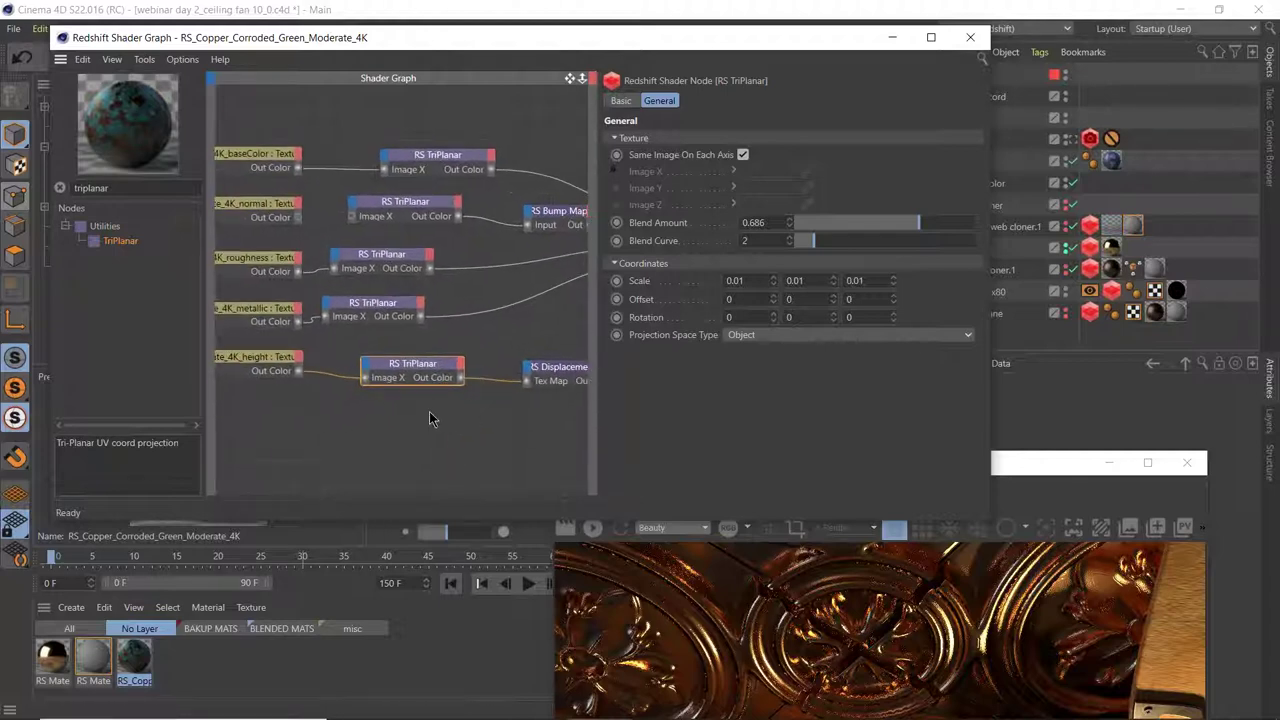
- Tidy the metallic and roughness TriPlanar nodes and reconnect the normal texture to its TriPlanar Image X
drag(378, 317, 429, 324)
click(400, 262)
drag(388, 266, 430, 269)
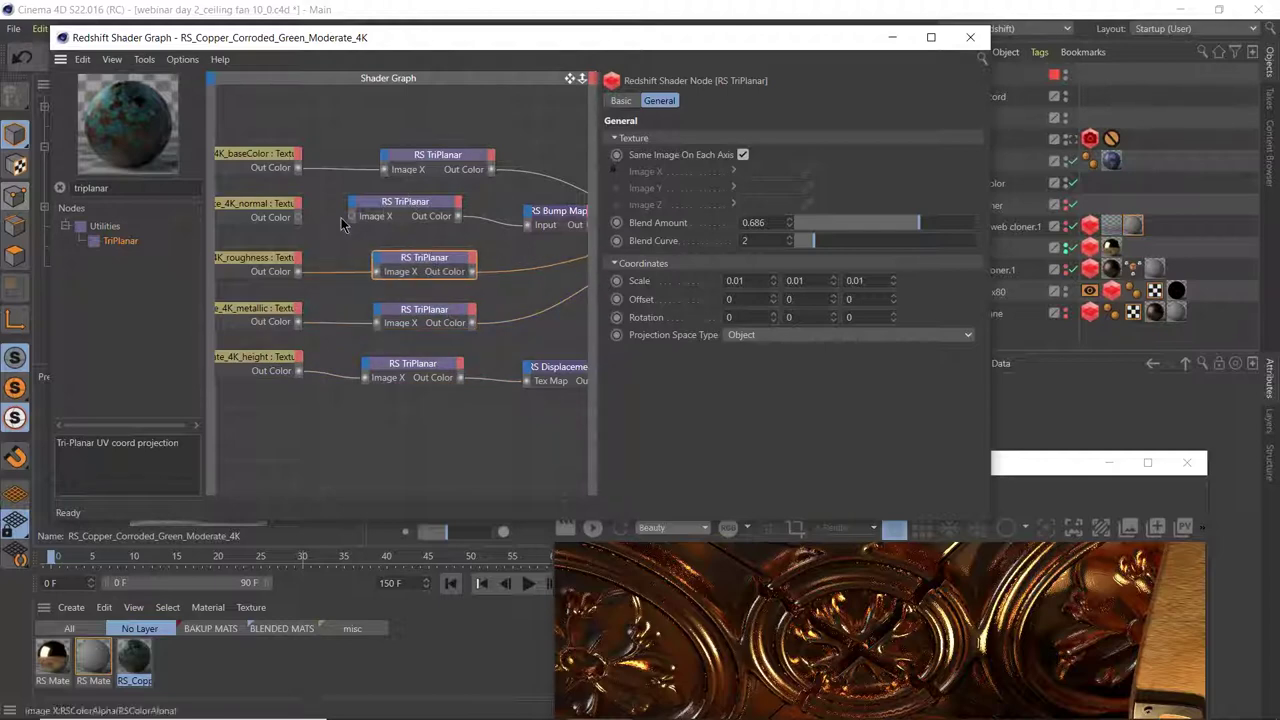
drag(300, 218, 354, 217)
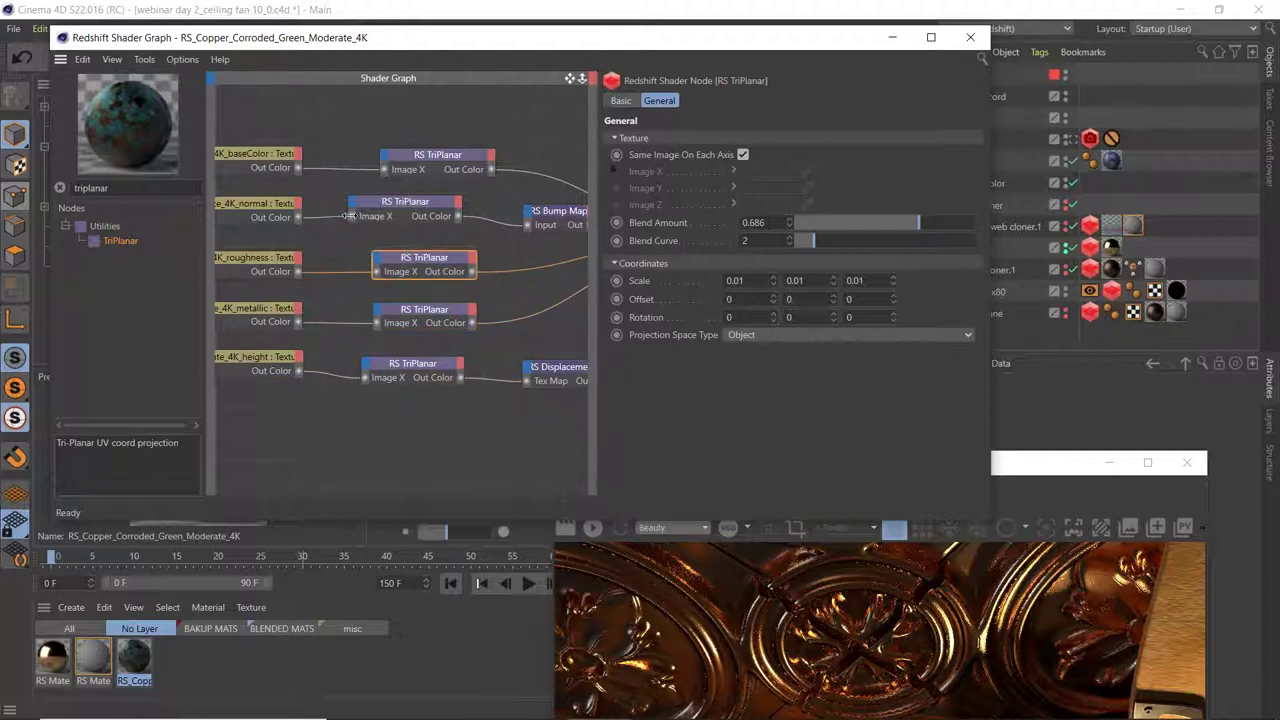
middle_drag(392, 118, 270, 124)
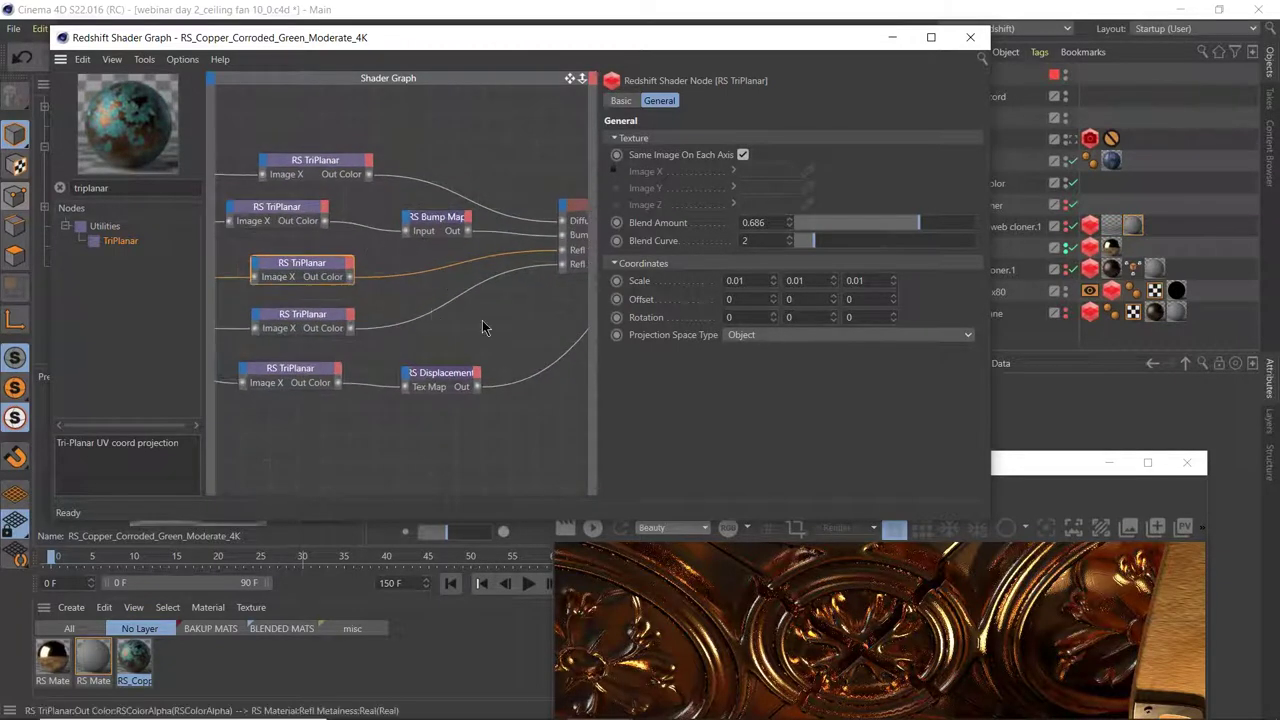
click(1112, 292)
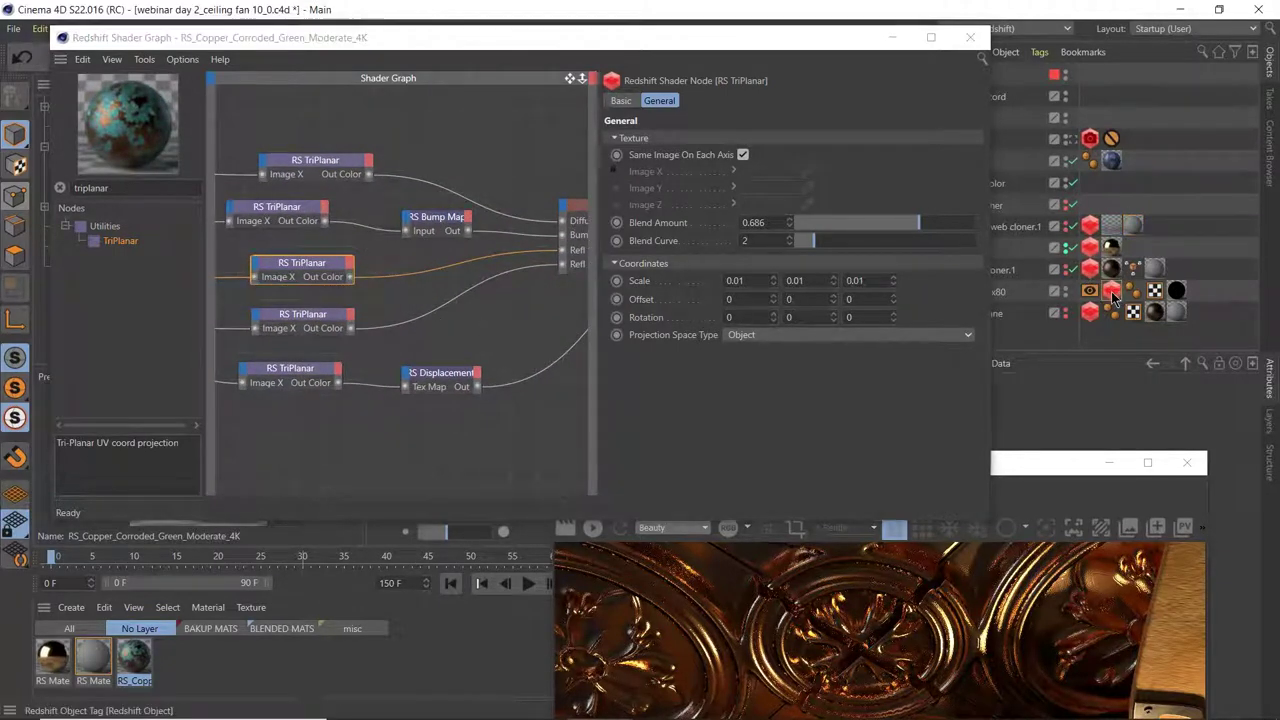
- Enable the tessellation and geometry overrides in the Ceiling base object's Redshift tag
drag(1052, 456, 938, 484)
drag(843, 40, 536, 40)
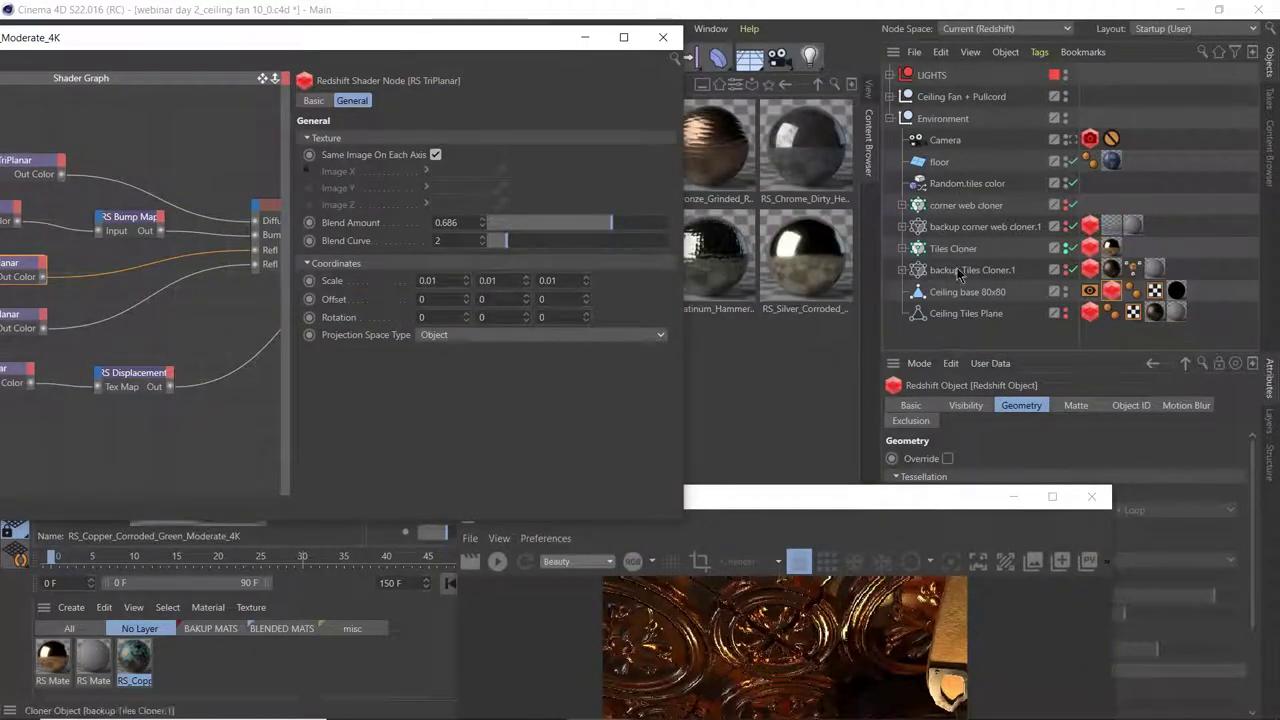
click(947, 458)
drag(958, 500, 574, 495)
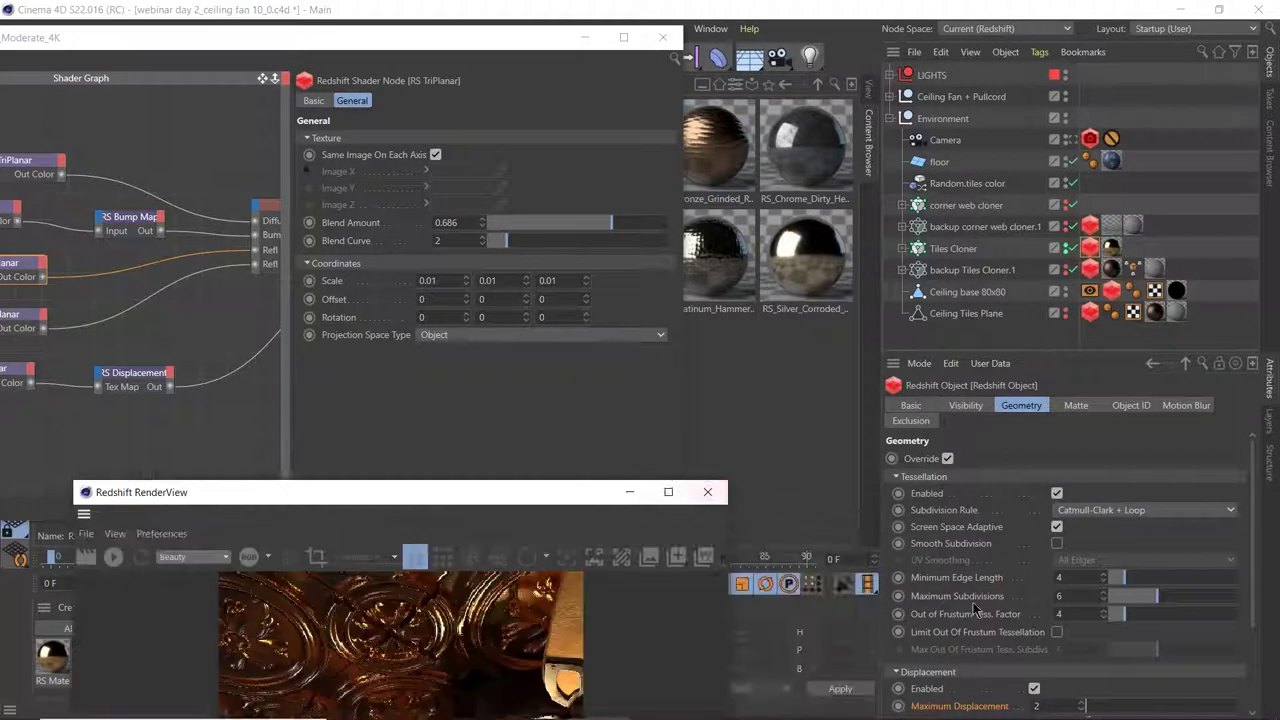
scroll(1005, 437, down, 3)
- Check the tag's Displacement Scale and show the RS Displacement node's settings (Scale 0.5, Height Field, Object)
click(958, 603)
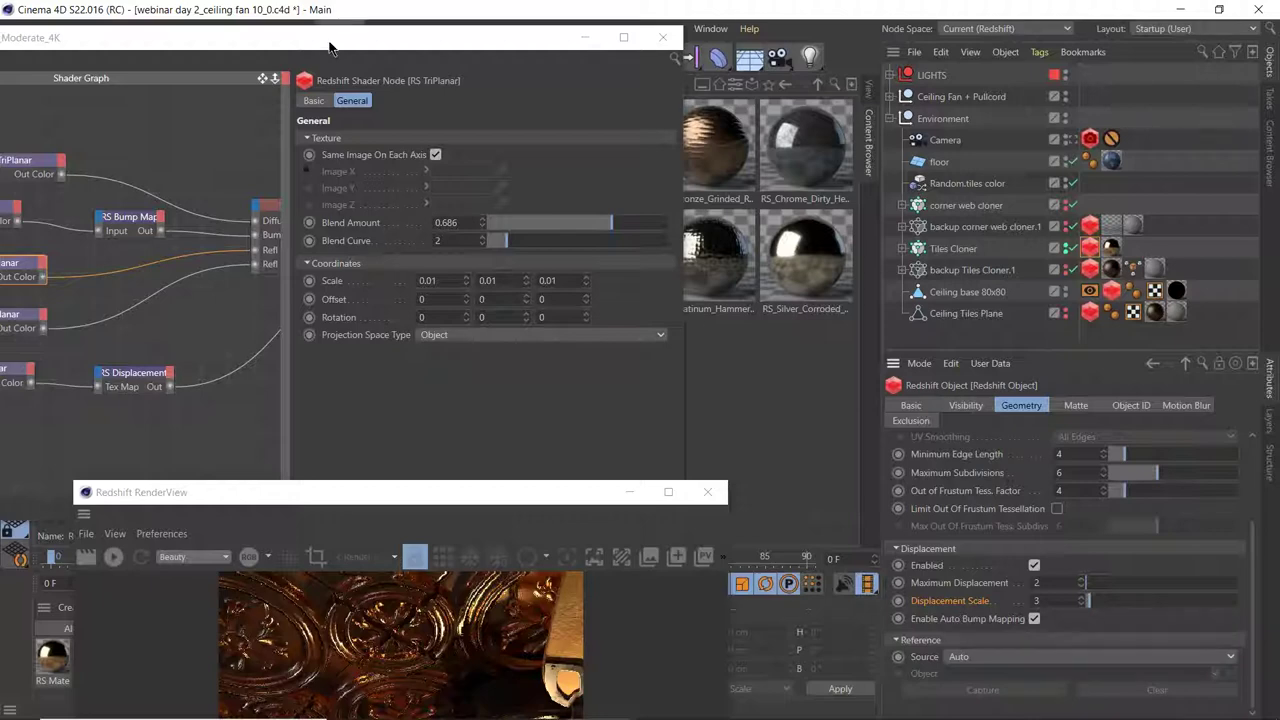
drag(400, 37, 672, 66)
click(407, 408)
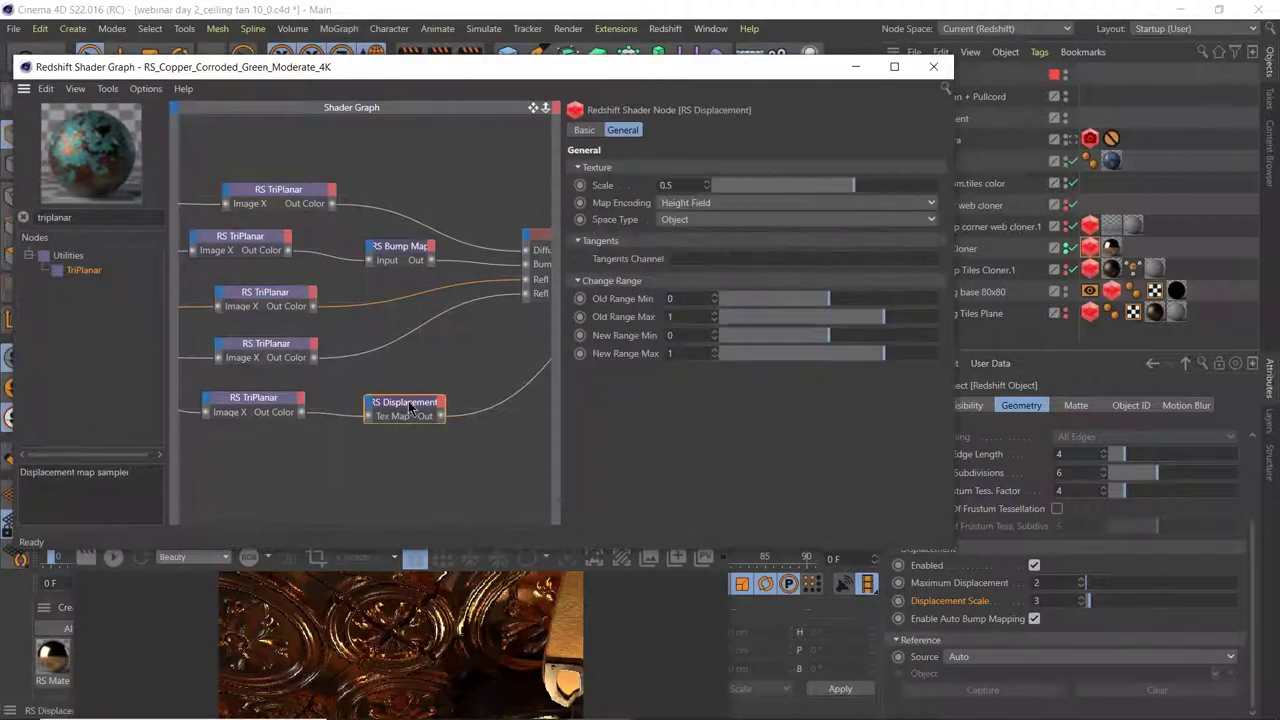
- Set the RS Displacement node's Scale from 0.5 to 1
click(614, 190)
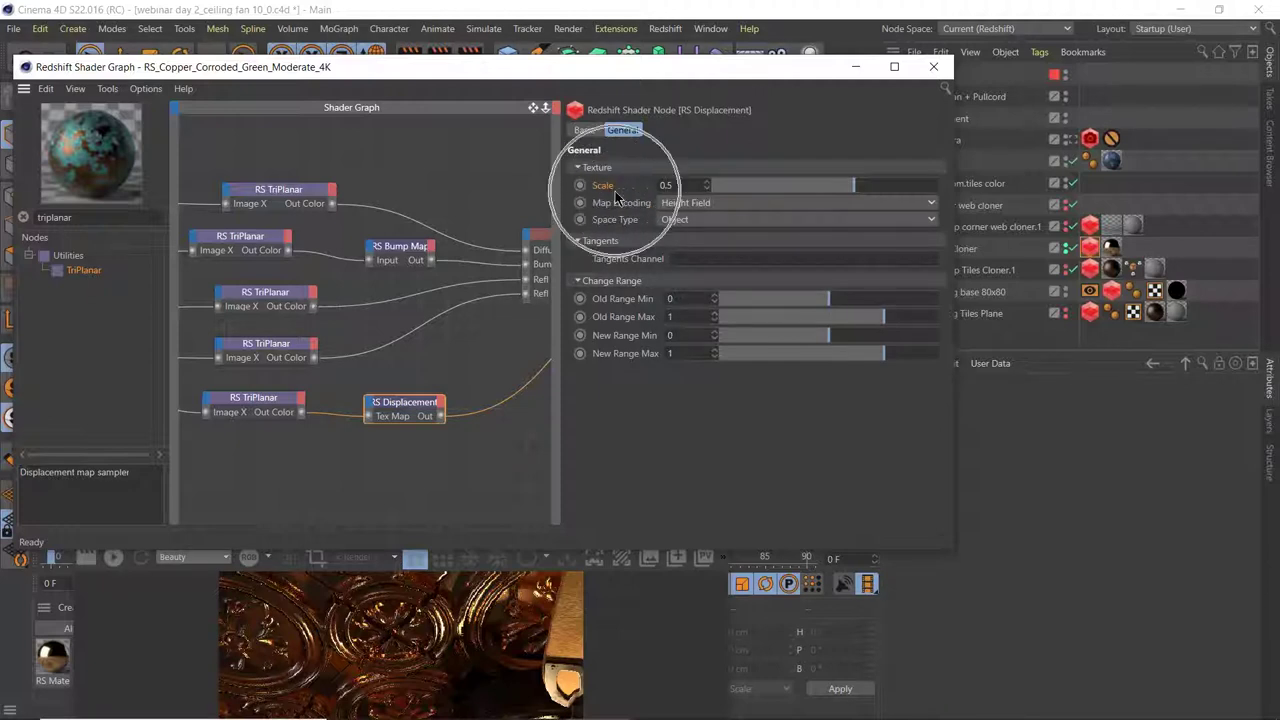
click(684, 185)
text(1)
key(Return)
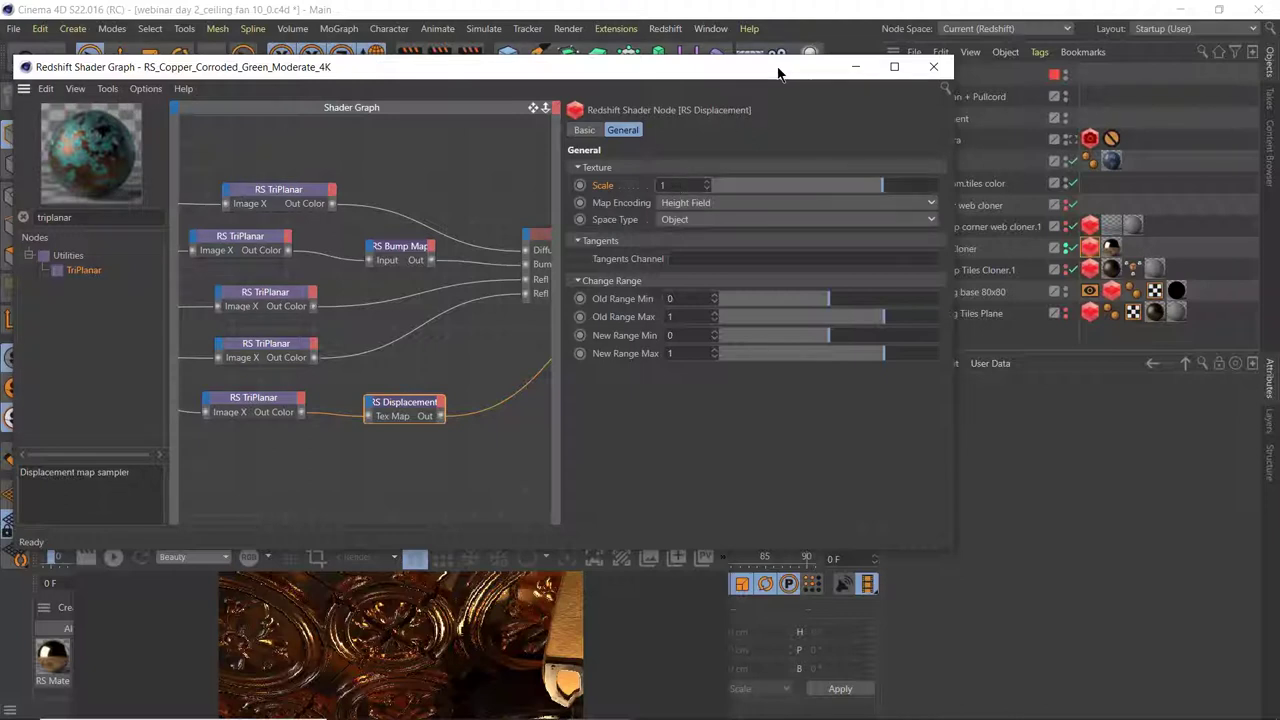
- Review the Tiles Cloner's Redshift object settings, then open Redshift's Online Manual
drag(816, 78, 634, 66)
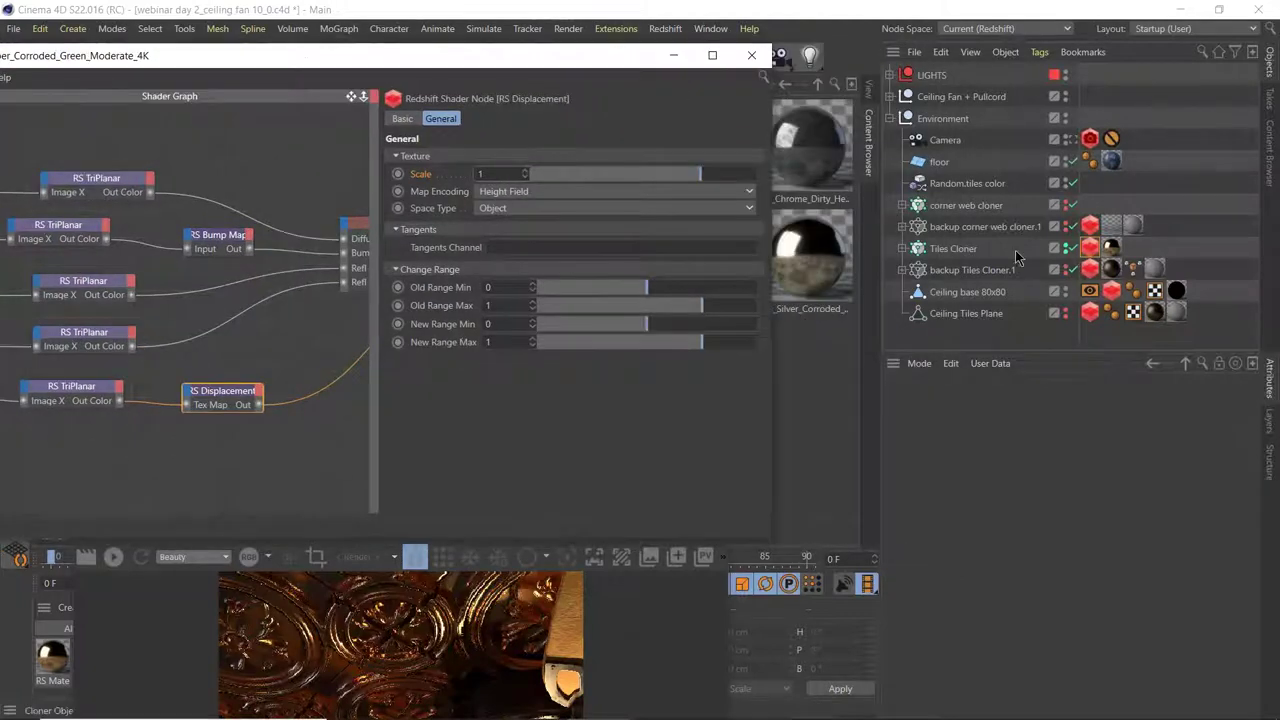
click(1092, 249)
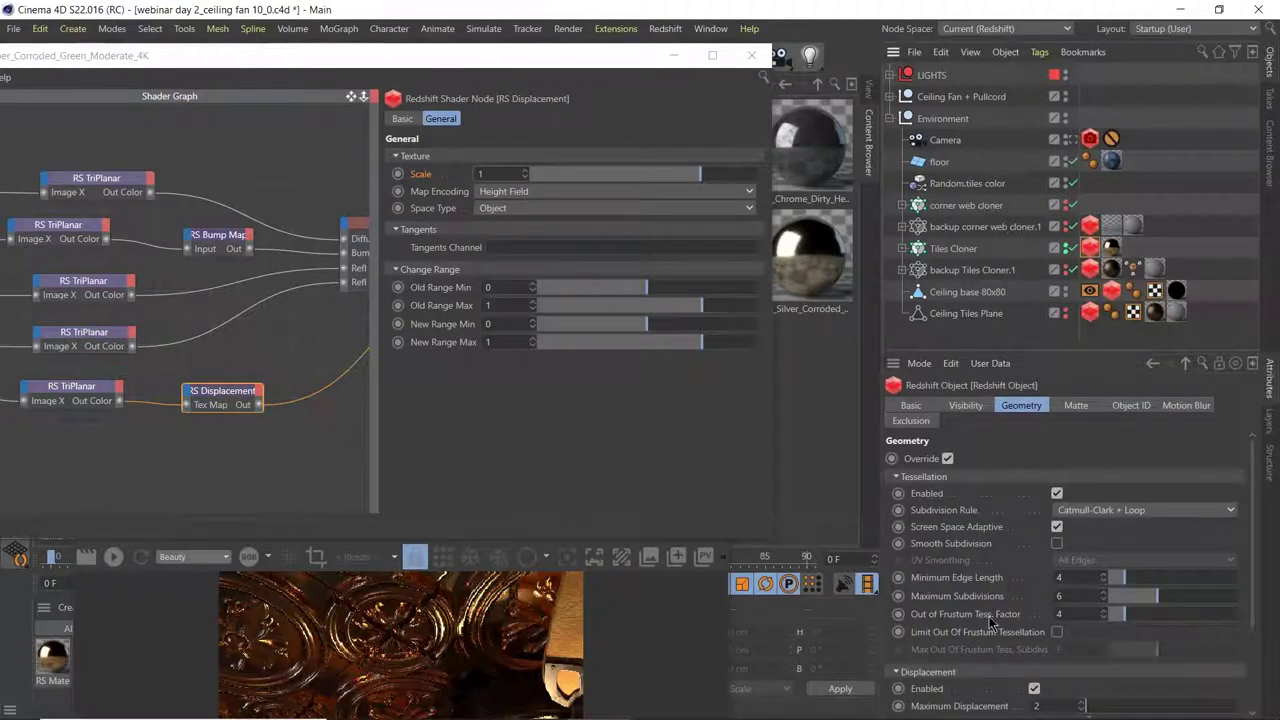
scroll(1000, 560, down, 3)
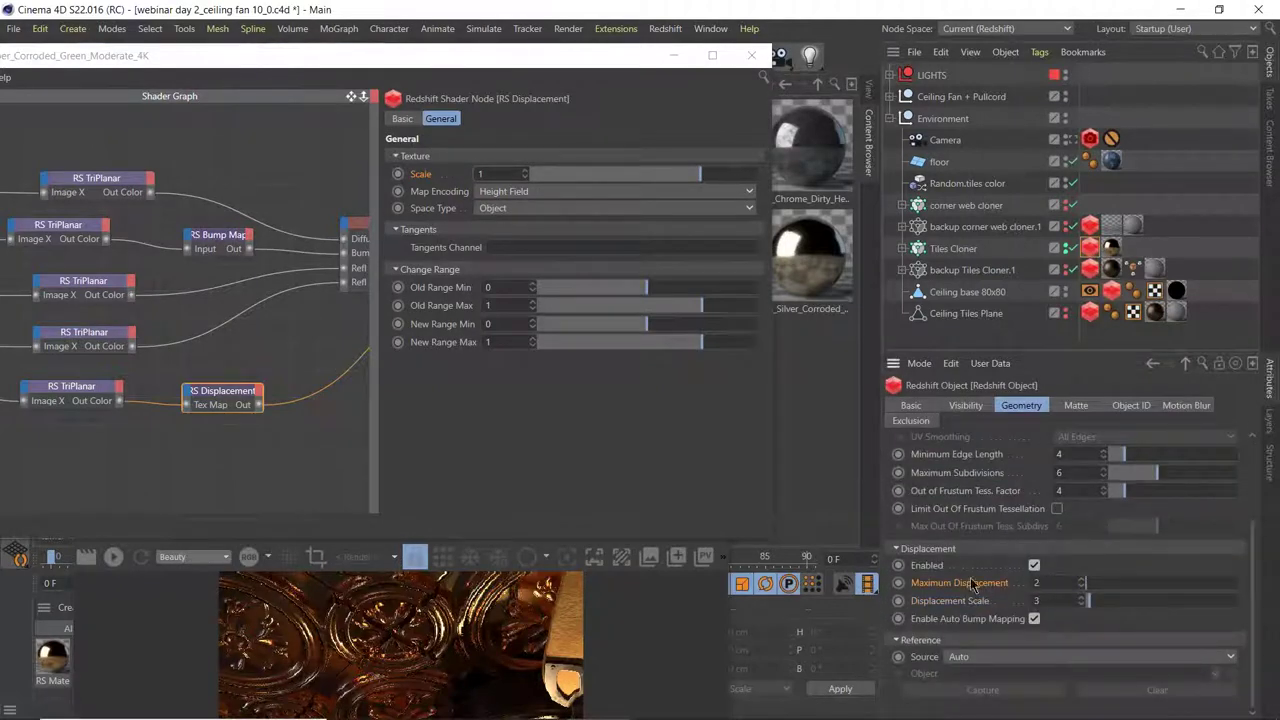
drag(645, 60, 643, 88)
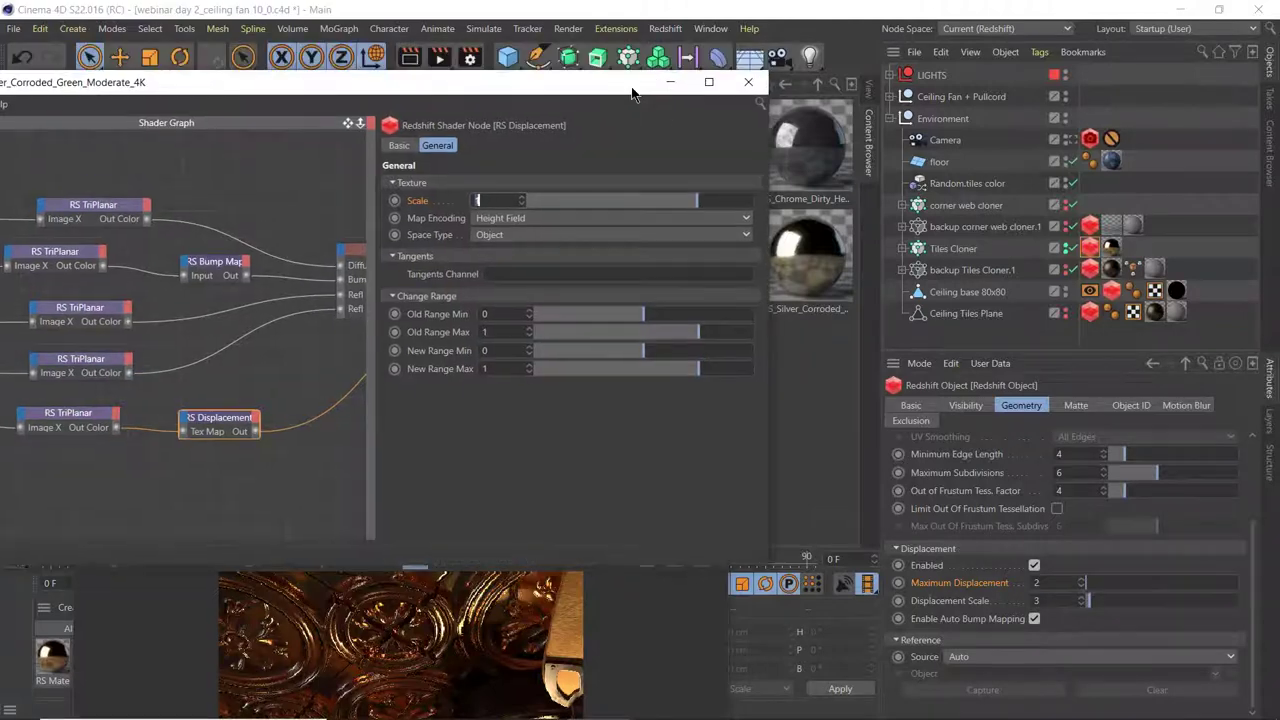
click(666, 30)
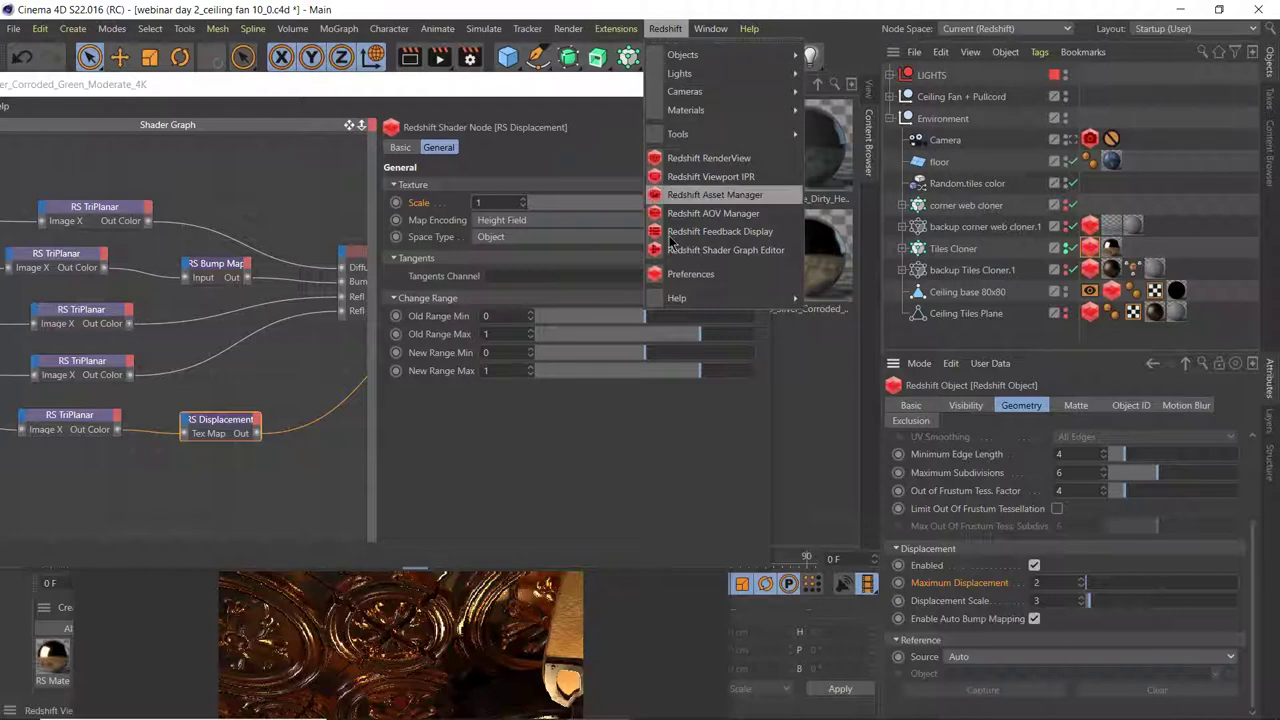
mouse_move(687, 299)
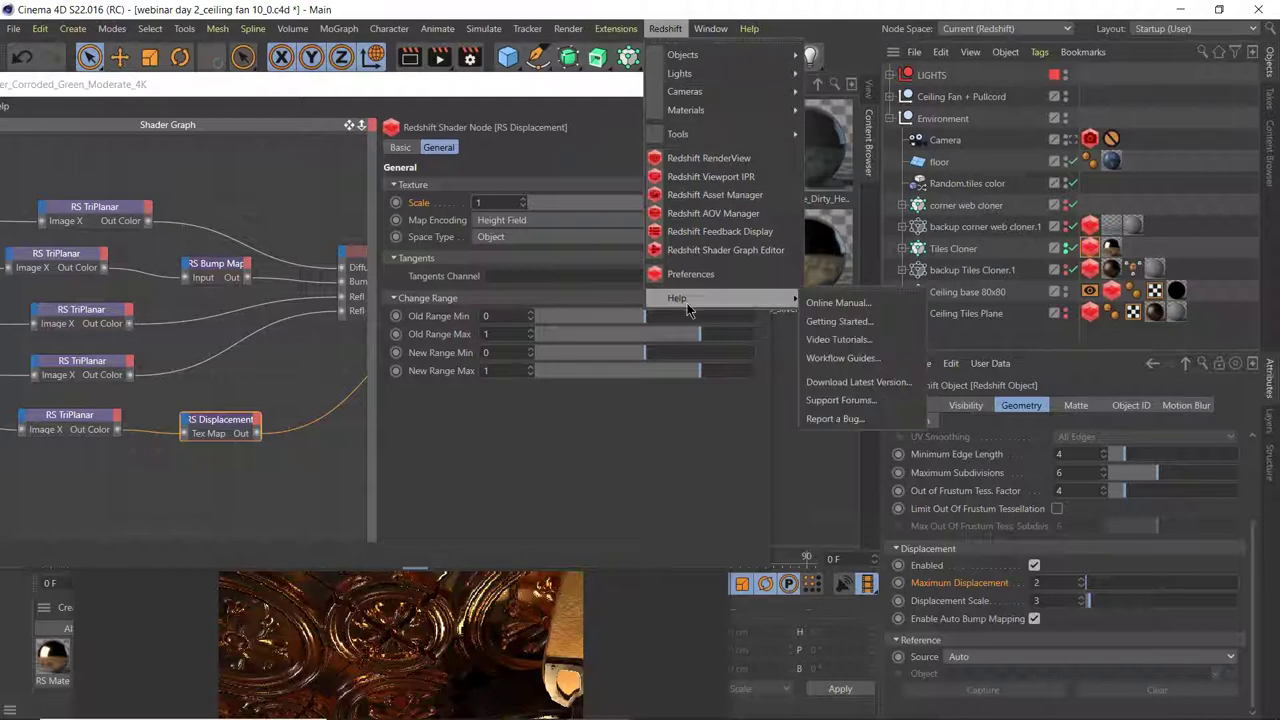
click(873, 306)
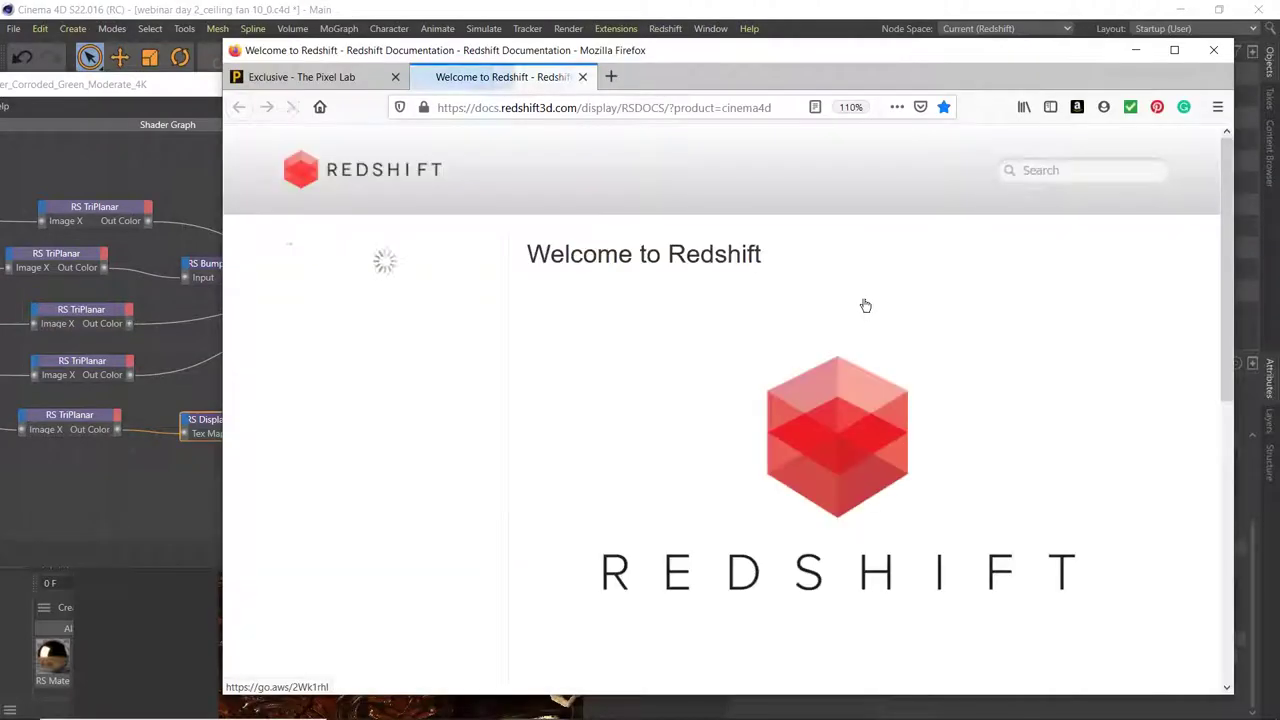
- Search the docs for 'maximum displcement' and open the Maximum Displacement section of Tessellation And Displacement
click(1060, 172)
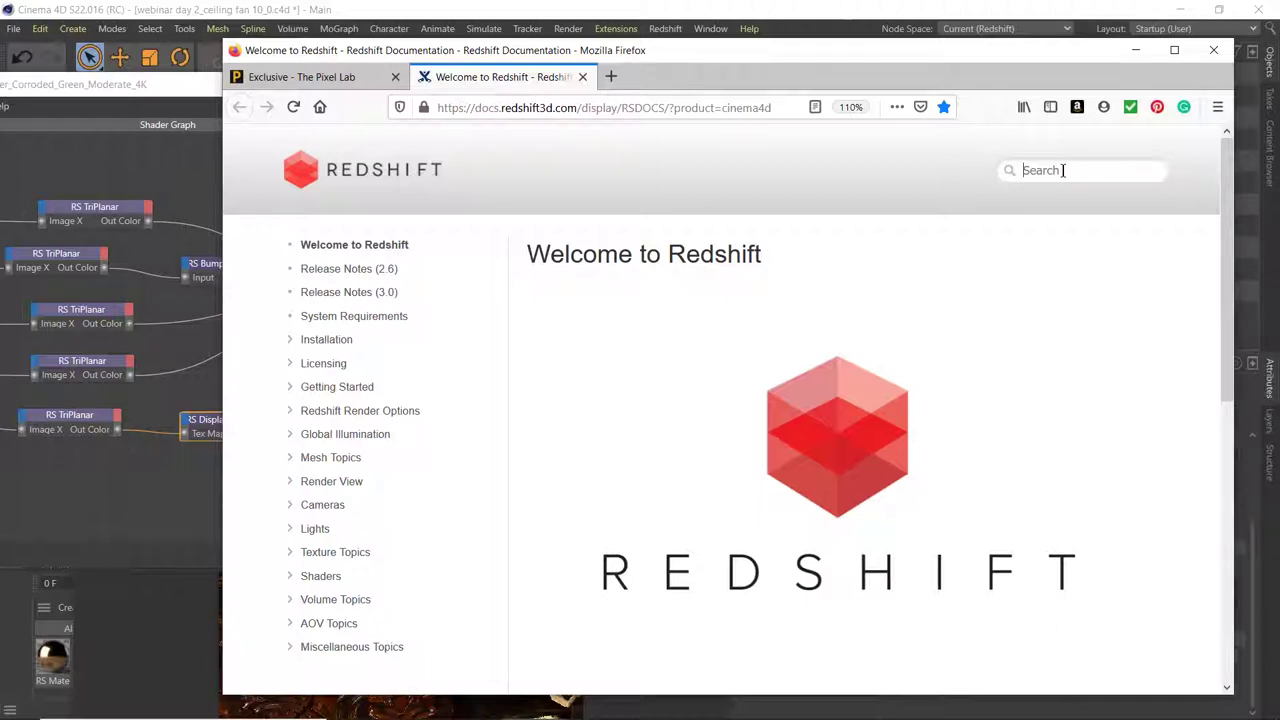
text(maximum displcement)
key(Return)
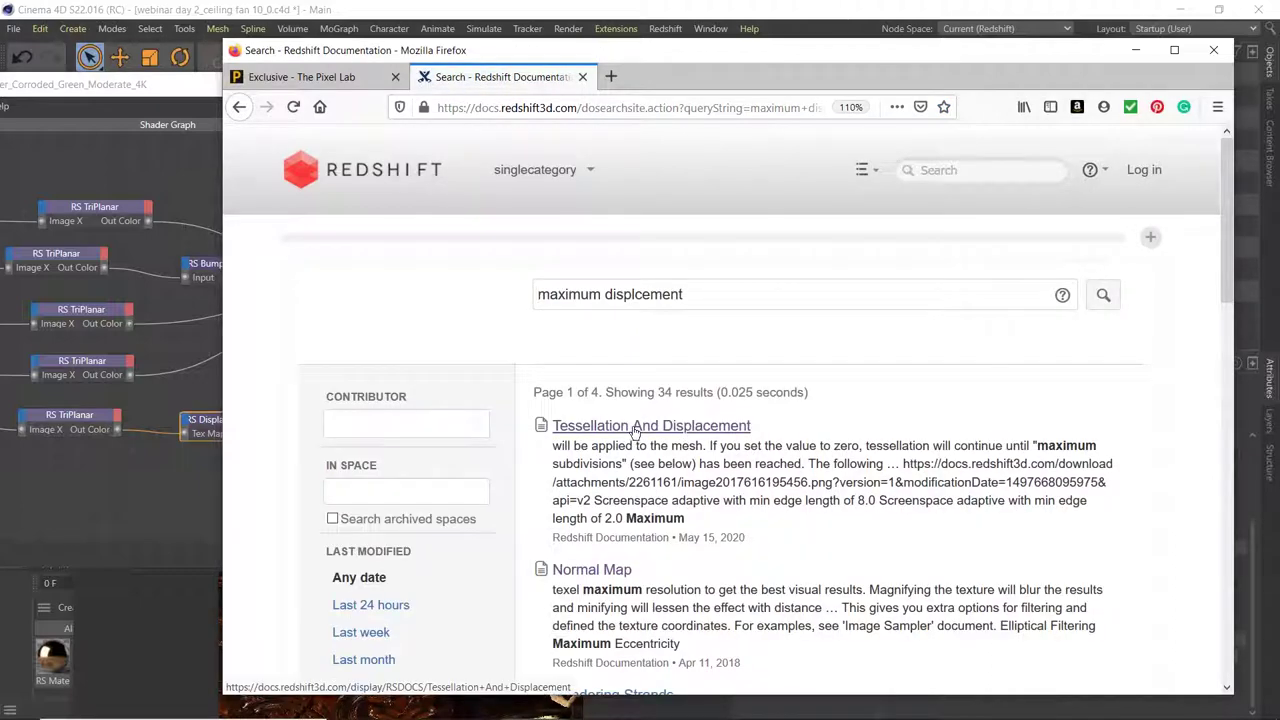
click(633, 428)
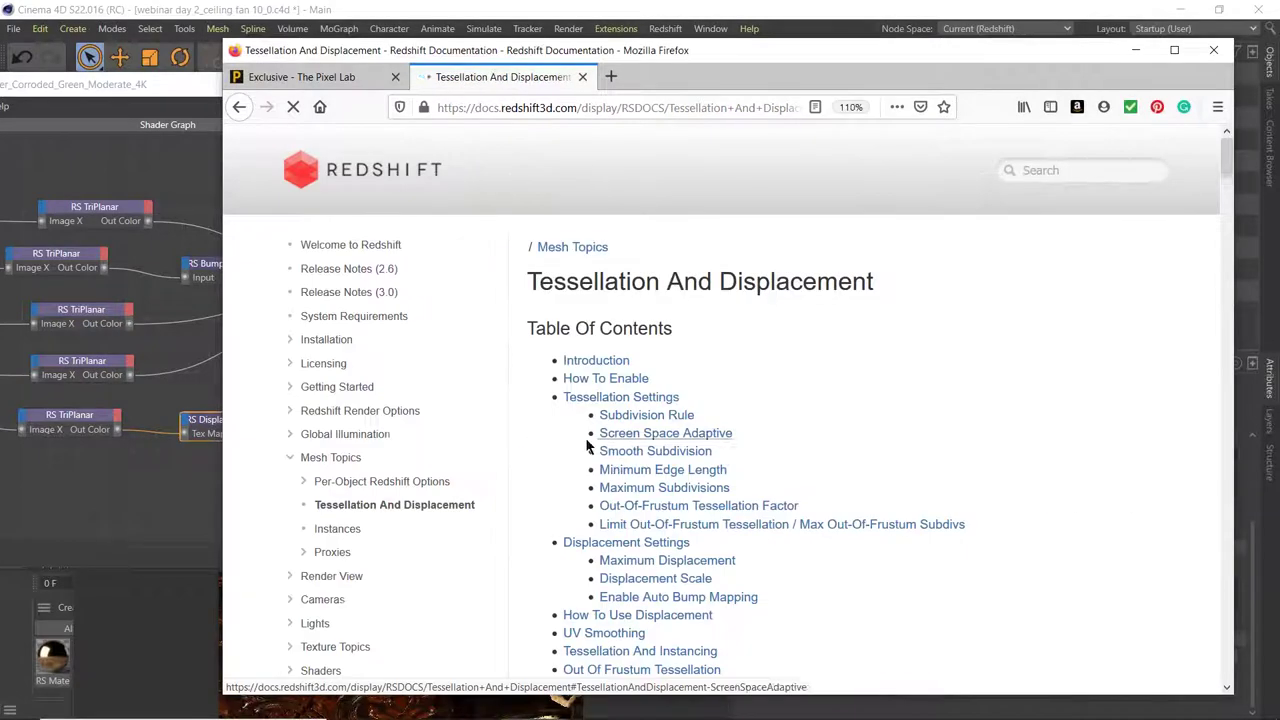
click(651, 562)
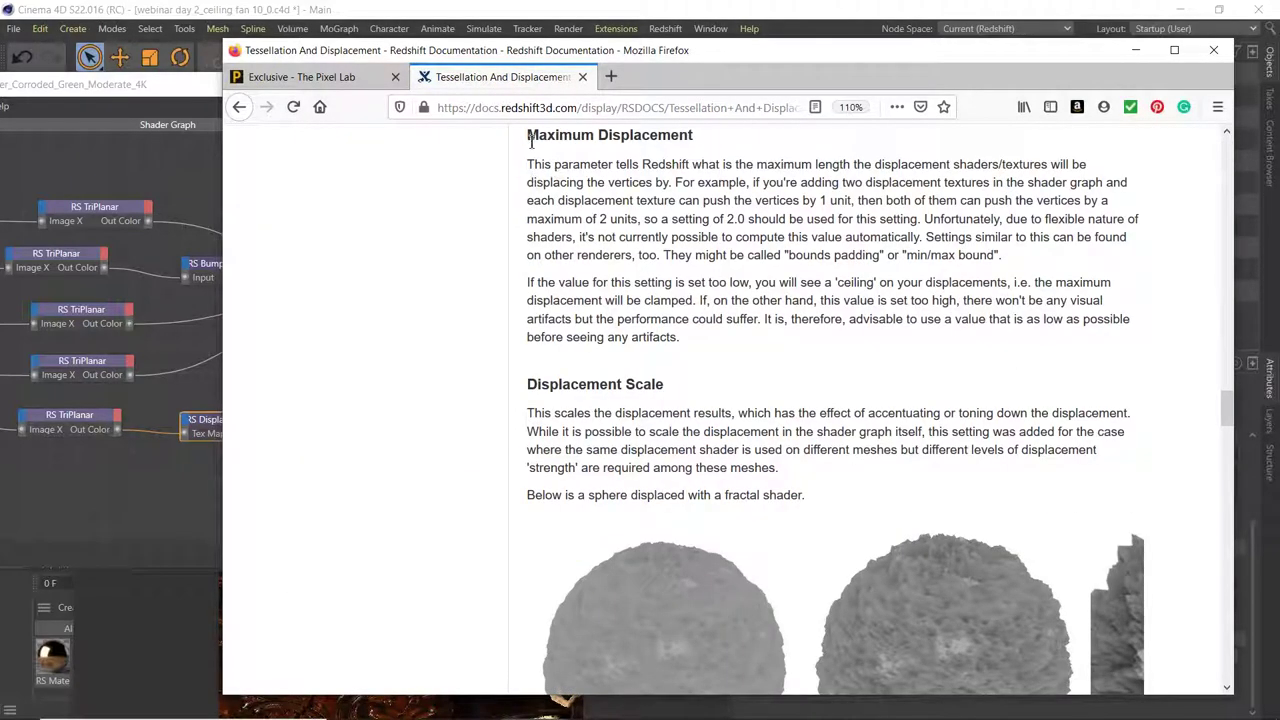
- Highlight and read the Maximum Displacement explanation, then close Firefox
drag(541, 145, 767, 334)
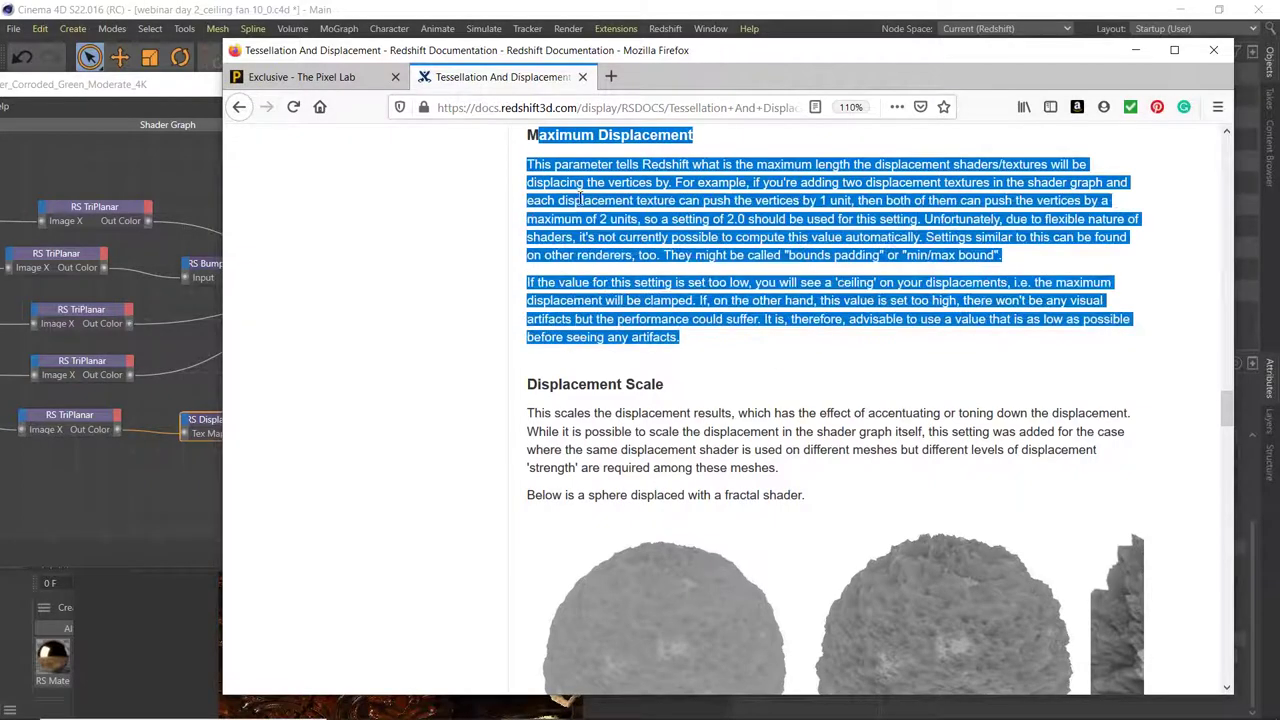
middle_click(651, 514)
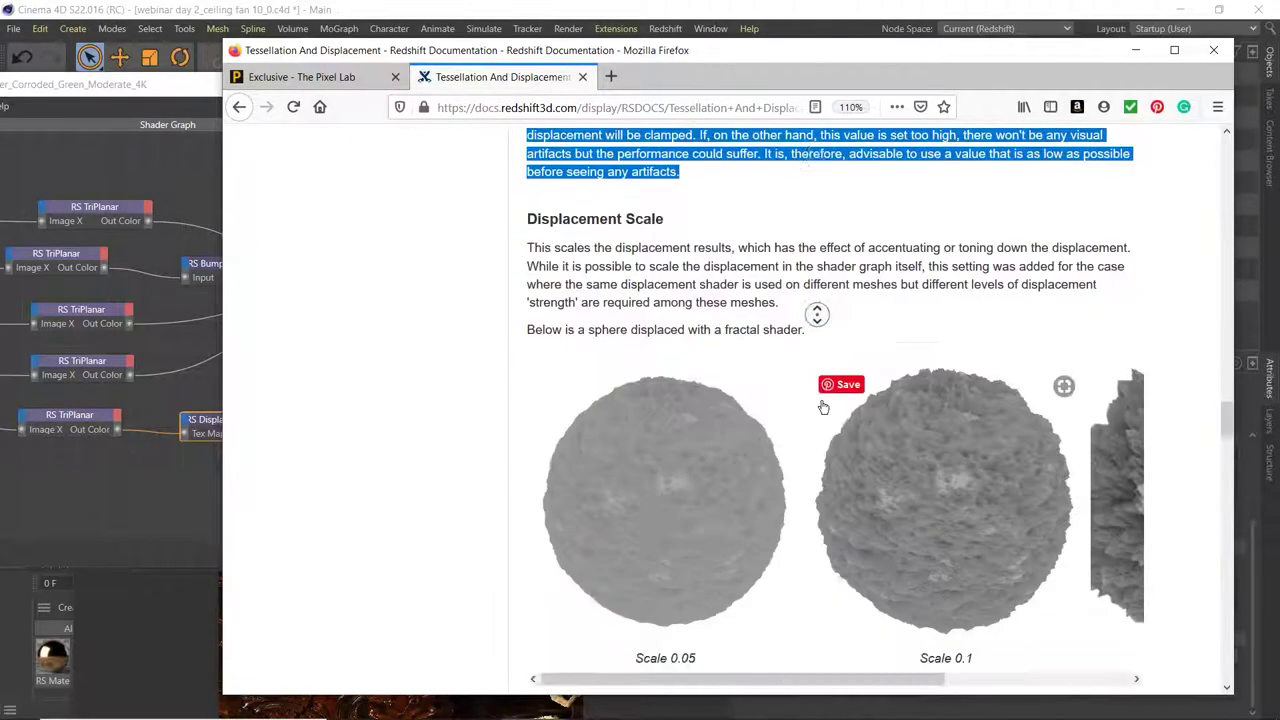
scroll(651, 514, up, 2)
drag(697, 636, 853, 646)
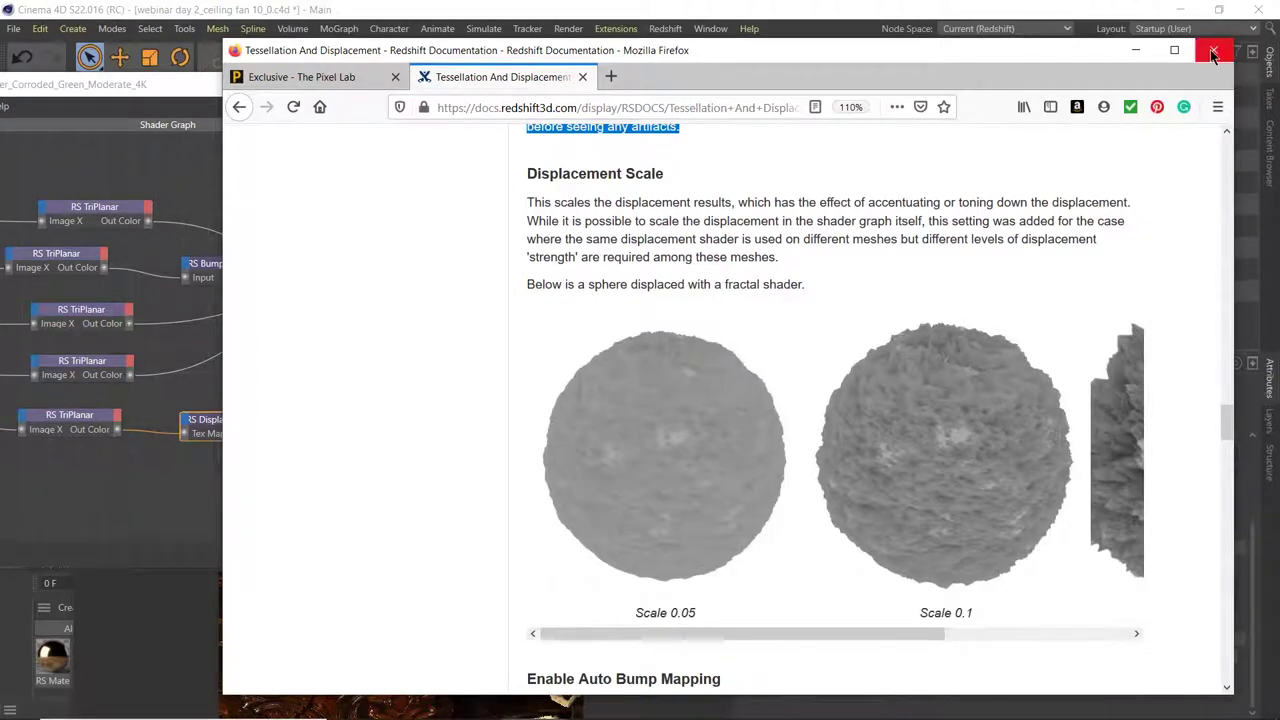
click(1214, 49)
- Zoom and pan the shader graph out over the copper network, then move the RenderView to the upper right
drag(585, 88, 806, 86)
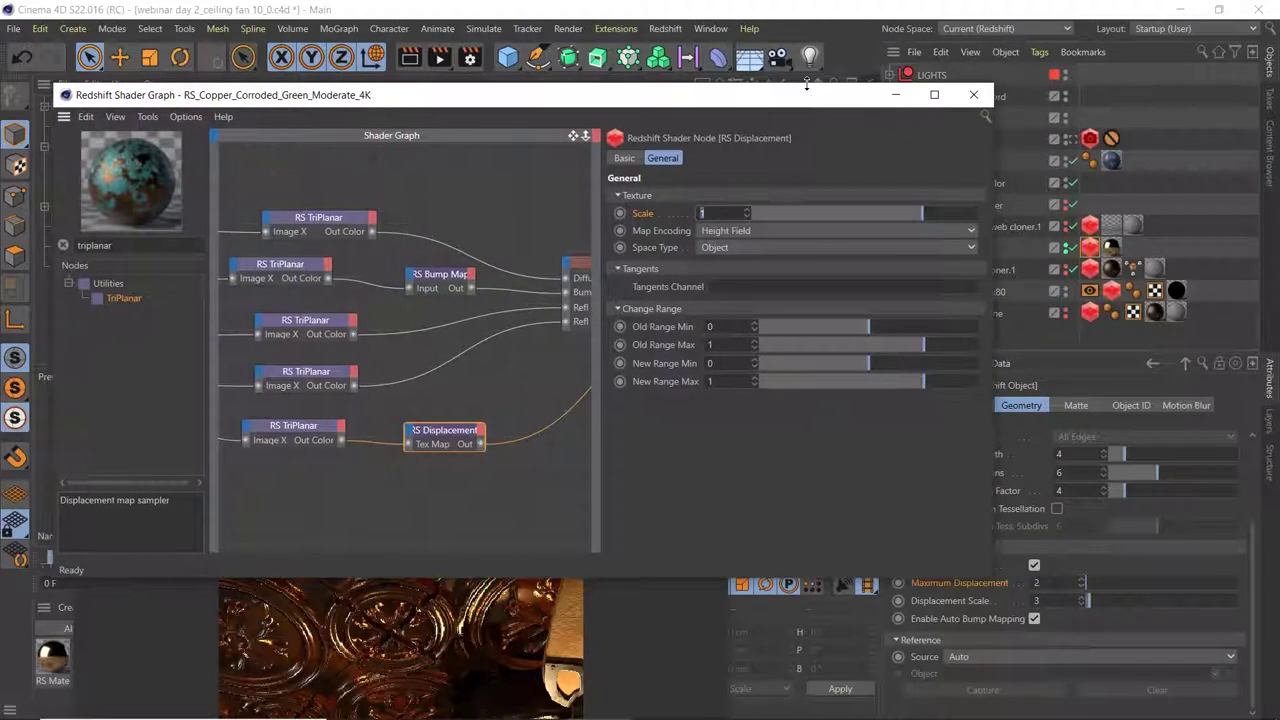
scroll(460, 273, down, 5)
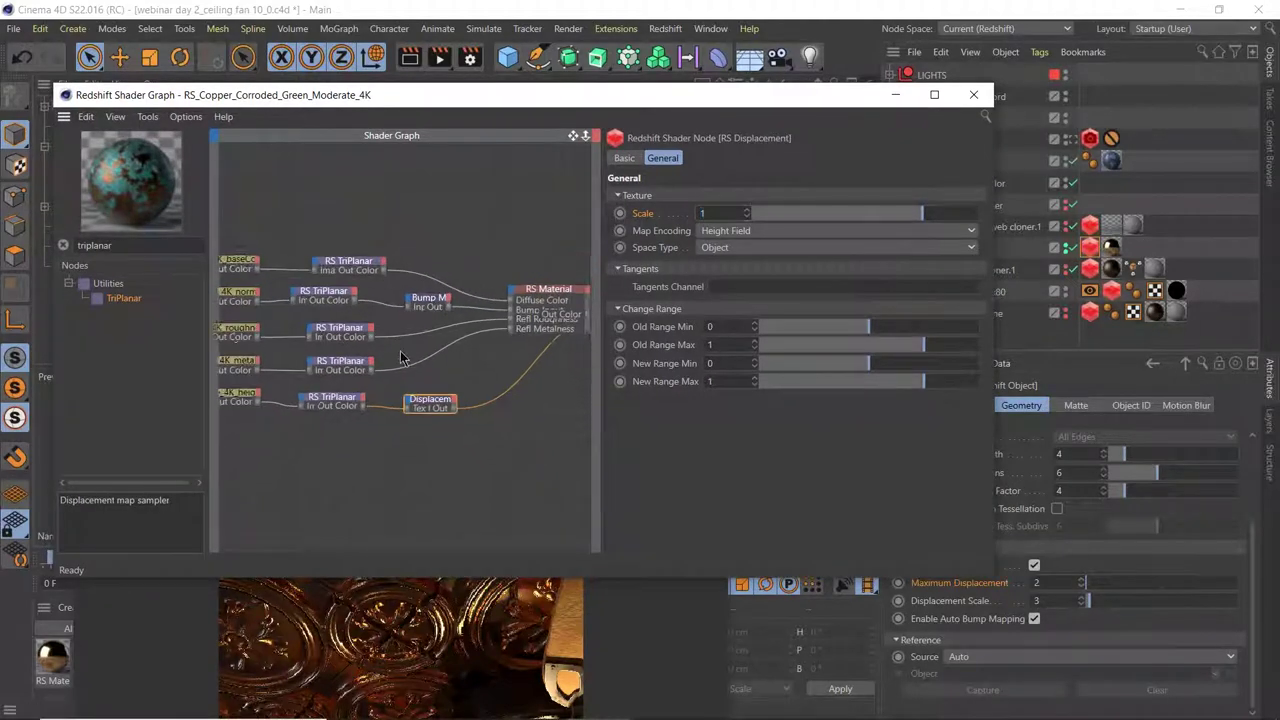
middle_drag(340, 342, 500, 334)
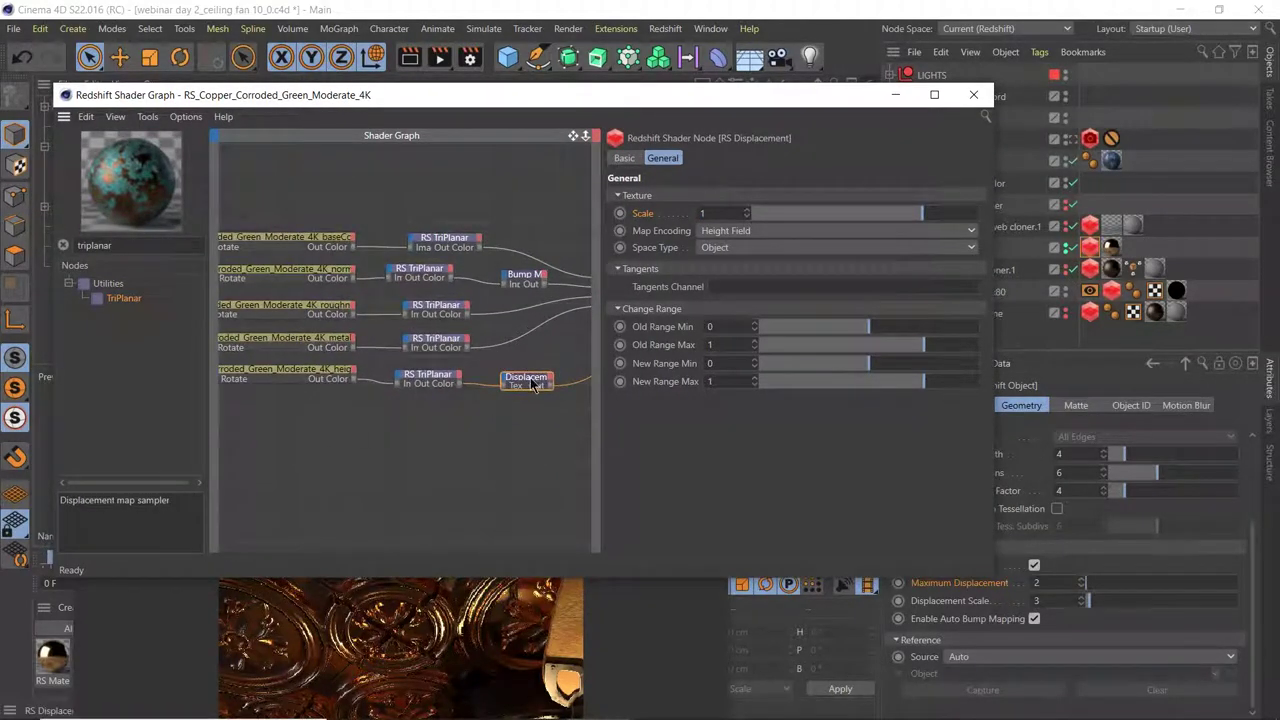
scroll(430, 320, down, 3)
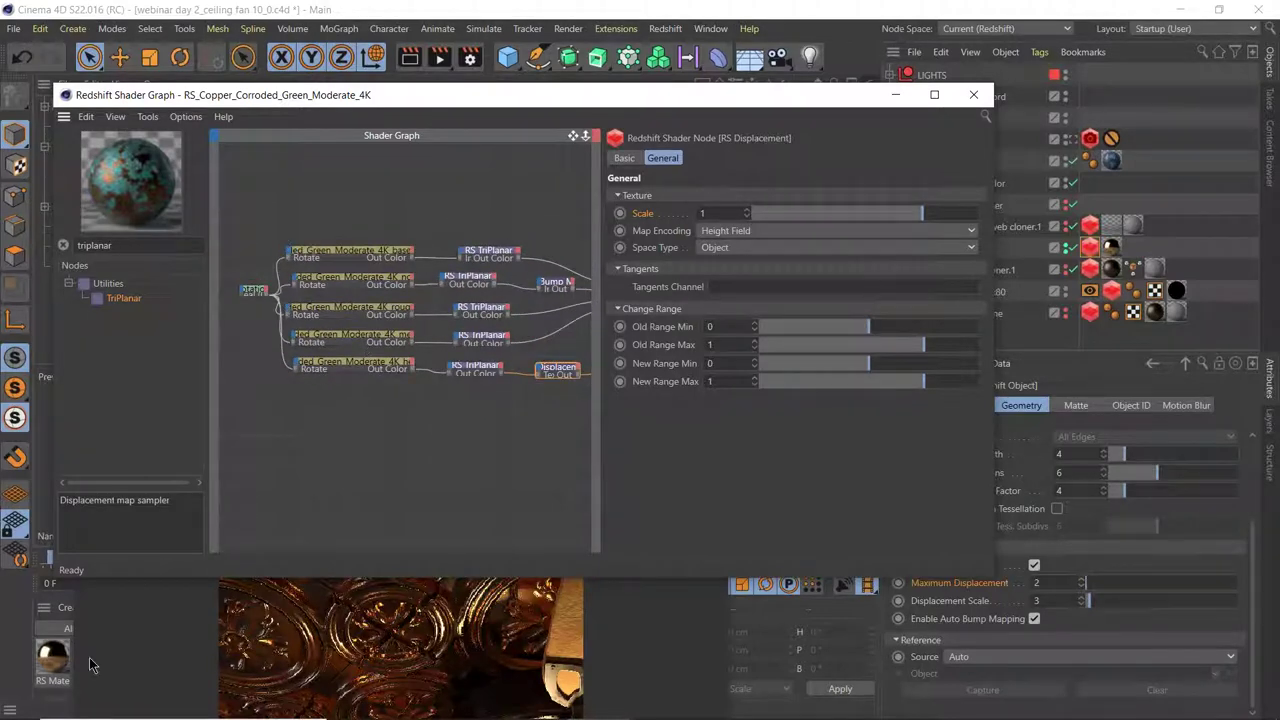
click(143, 645)
drag(343, 500, 903, 229)
- Start the interactive render and resize the RenderView to full height, showing the render at original size
click(680, 288)
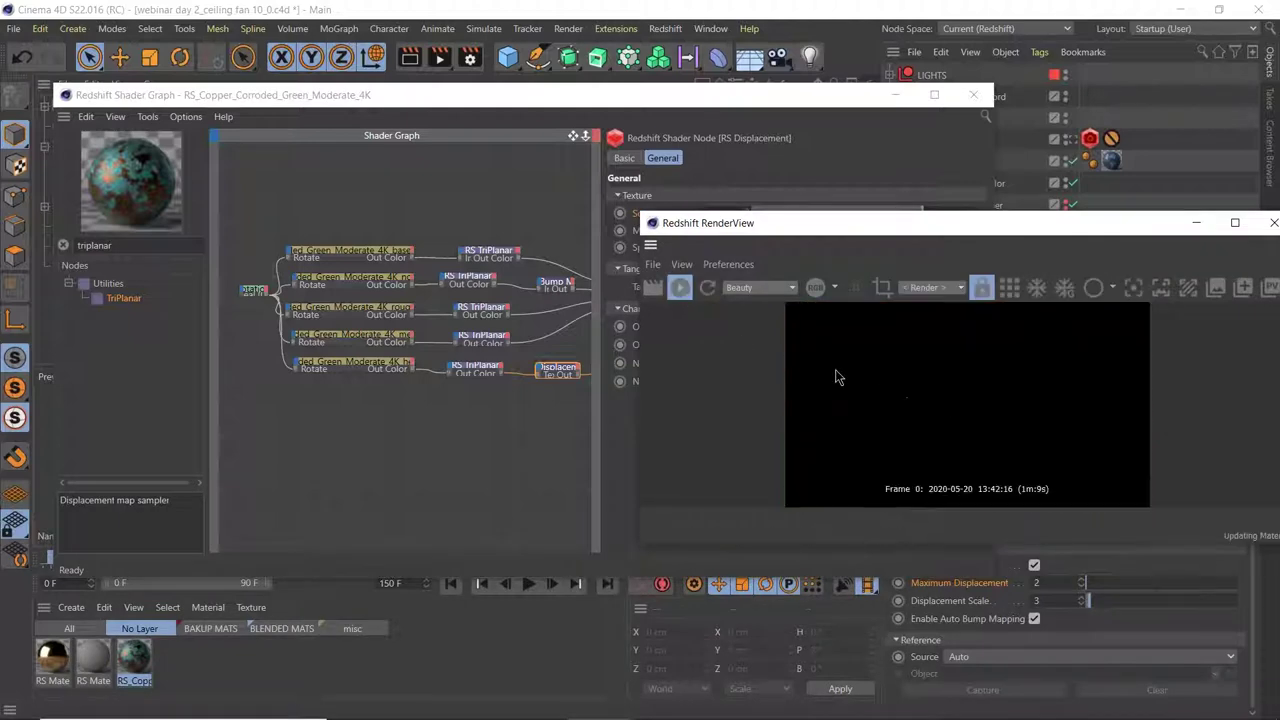
drag(1094, 226, 801, 256)
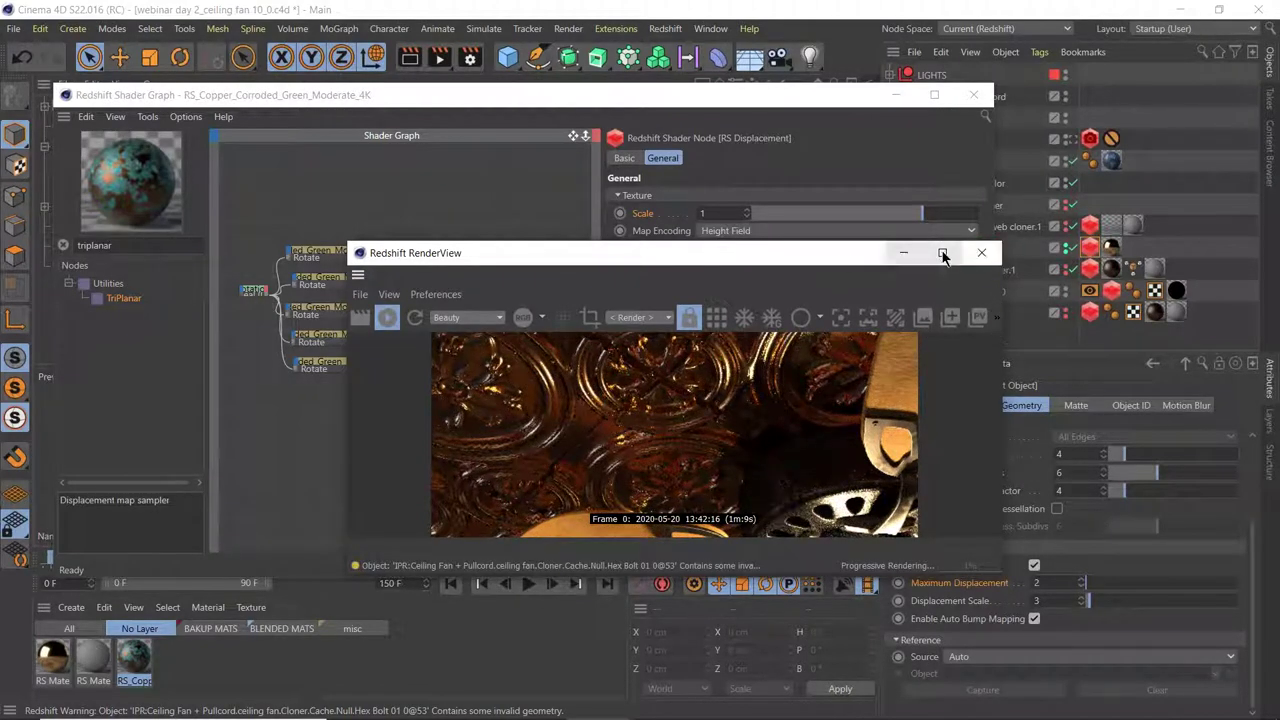
double_click(843, 242)
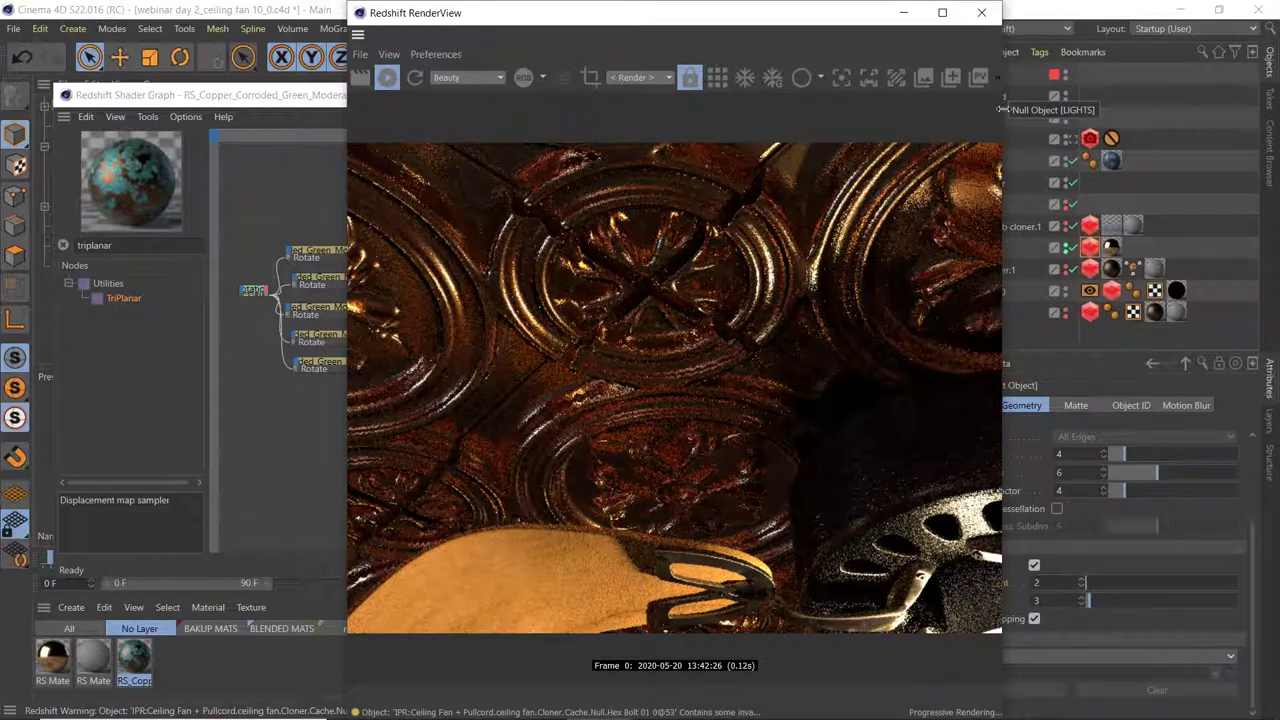
drag(1002, 196, 1204, 196)
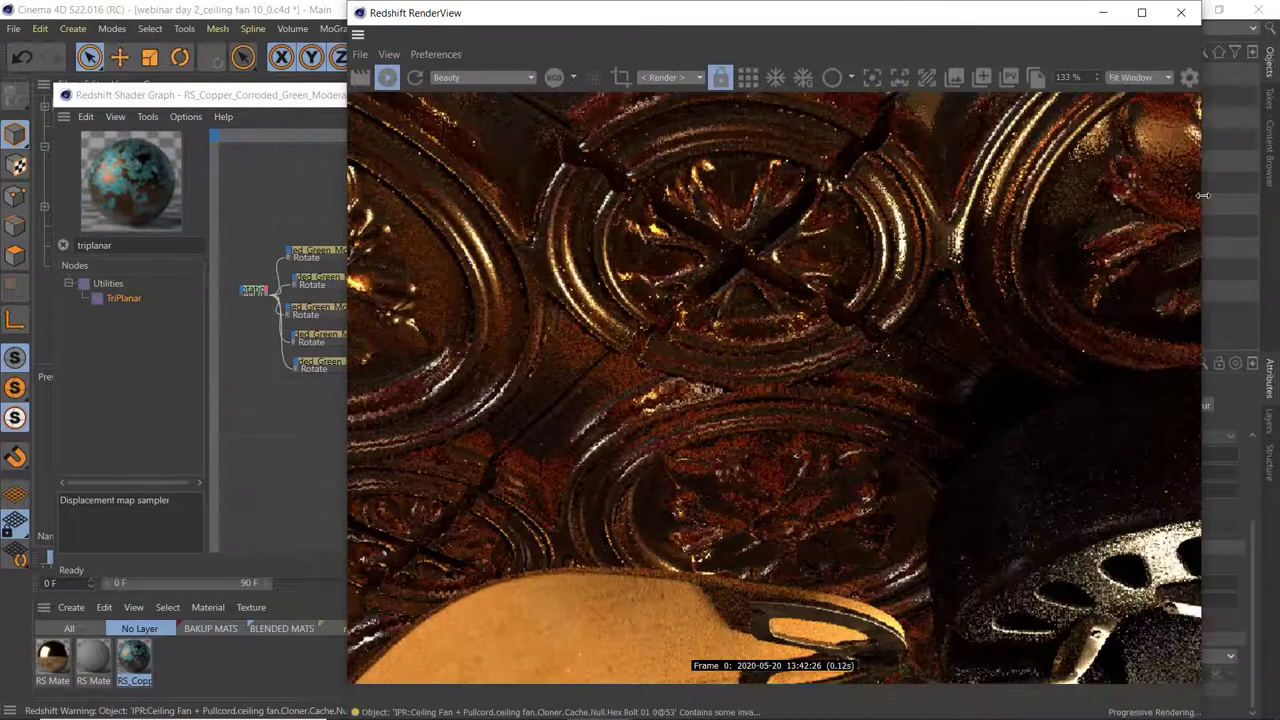
click(1130, 78)
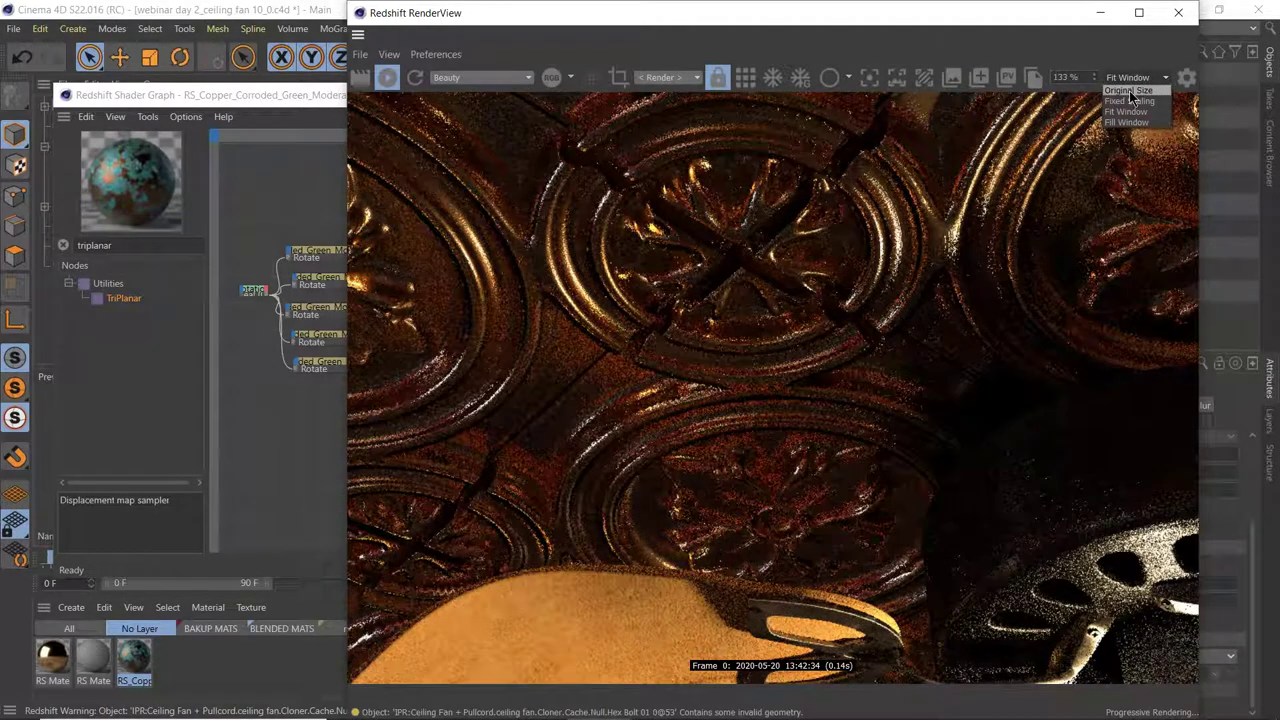
click(1134, 110)
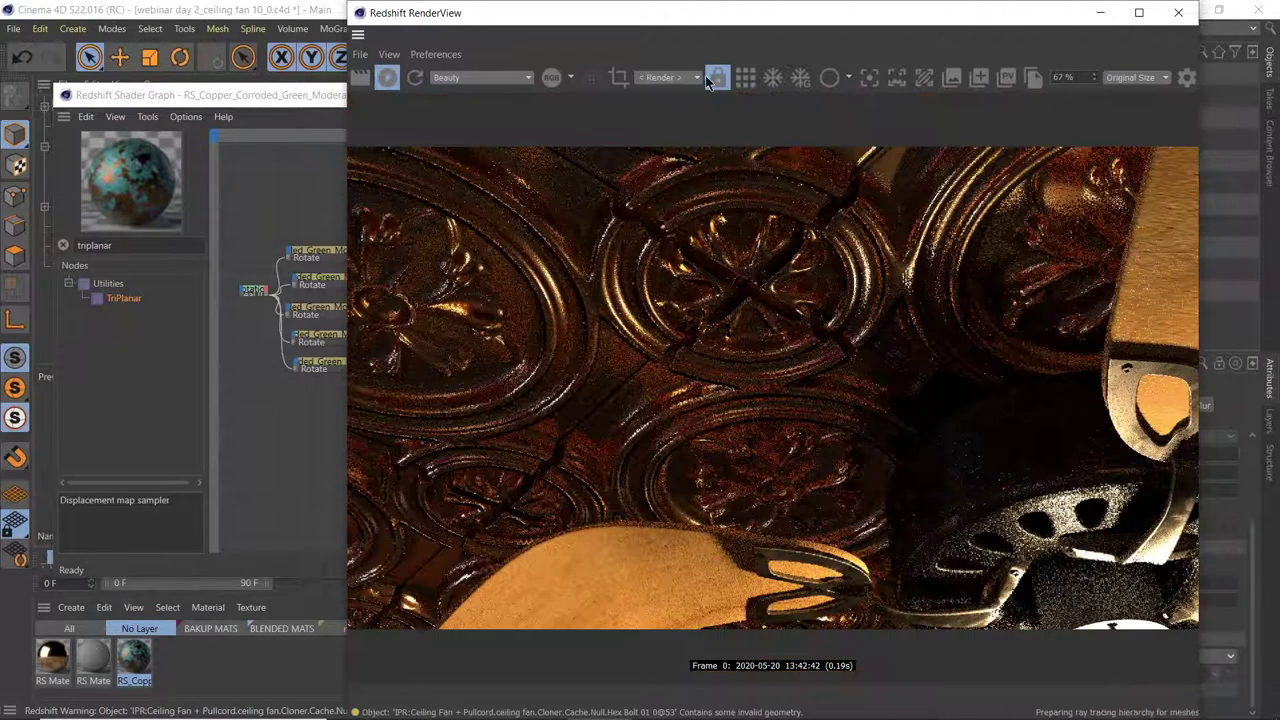
- Draw a render region over the central ceiling tile and stretch it to fill the preview
click(620, 88)
drag(735, 356, 611, 257)
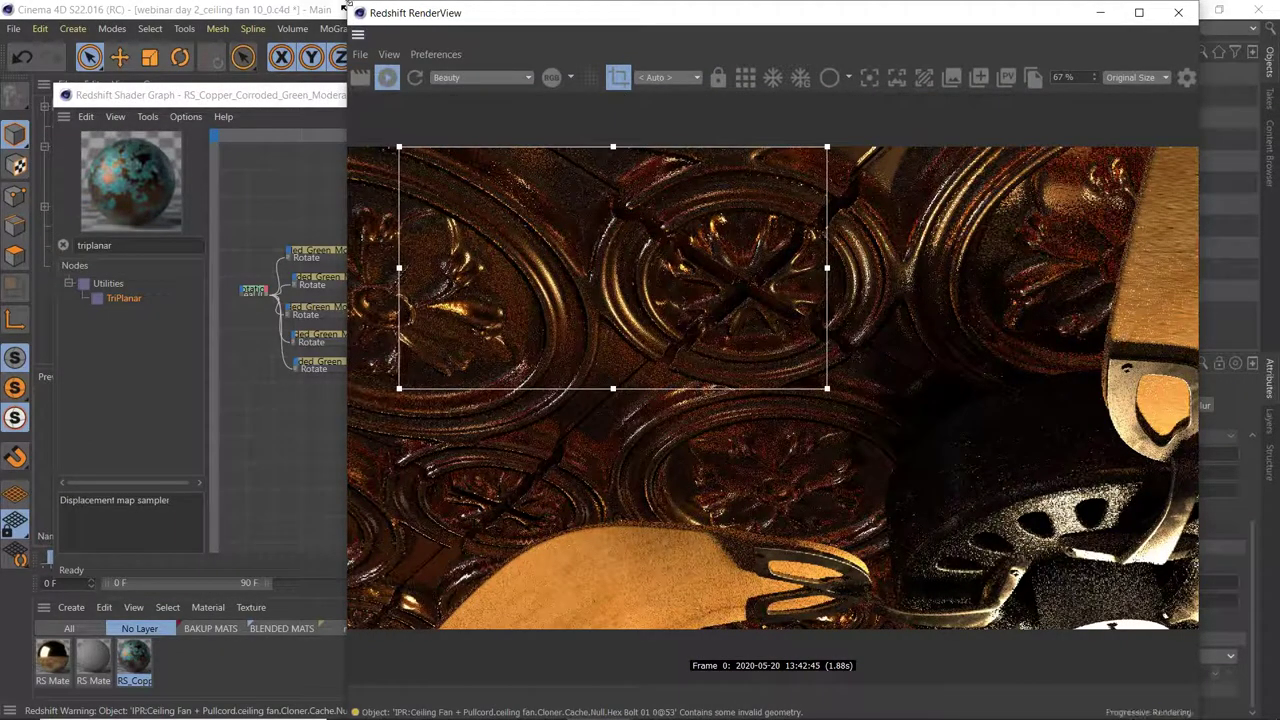
drag(340, 7, 621, 116)
scroll(740, 330, down, 2)
middle_drag(758, 364, 790, 372)
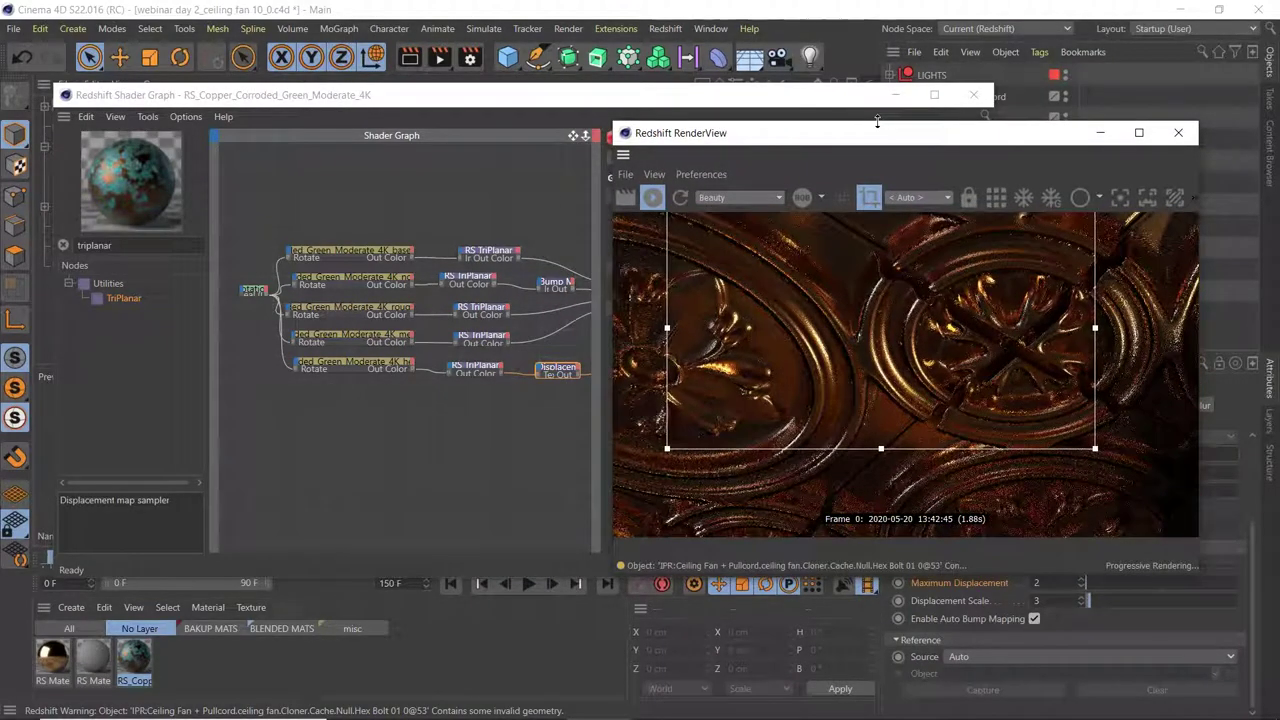
drag(895, 141, 931, 155)
drag(1131, 462, 1200, 527)
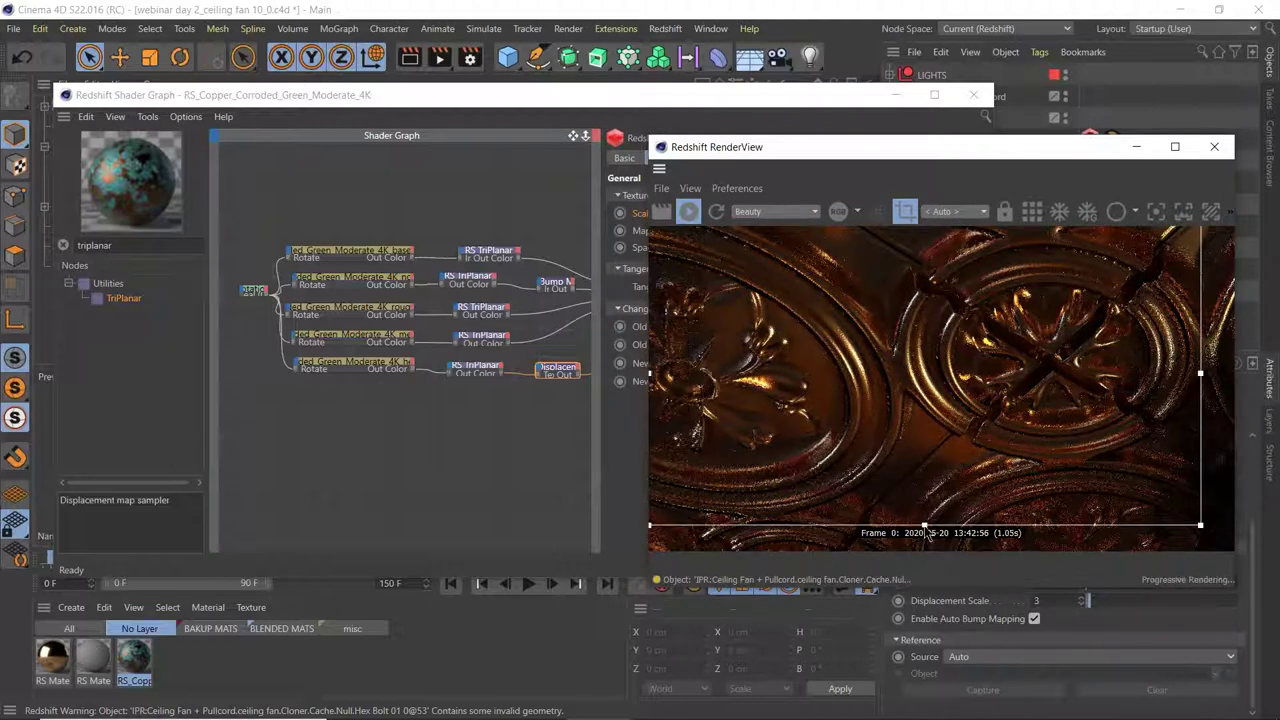
drag(927, 545, 927, 552)
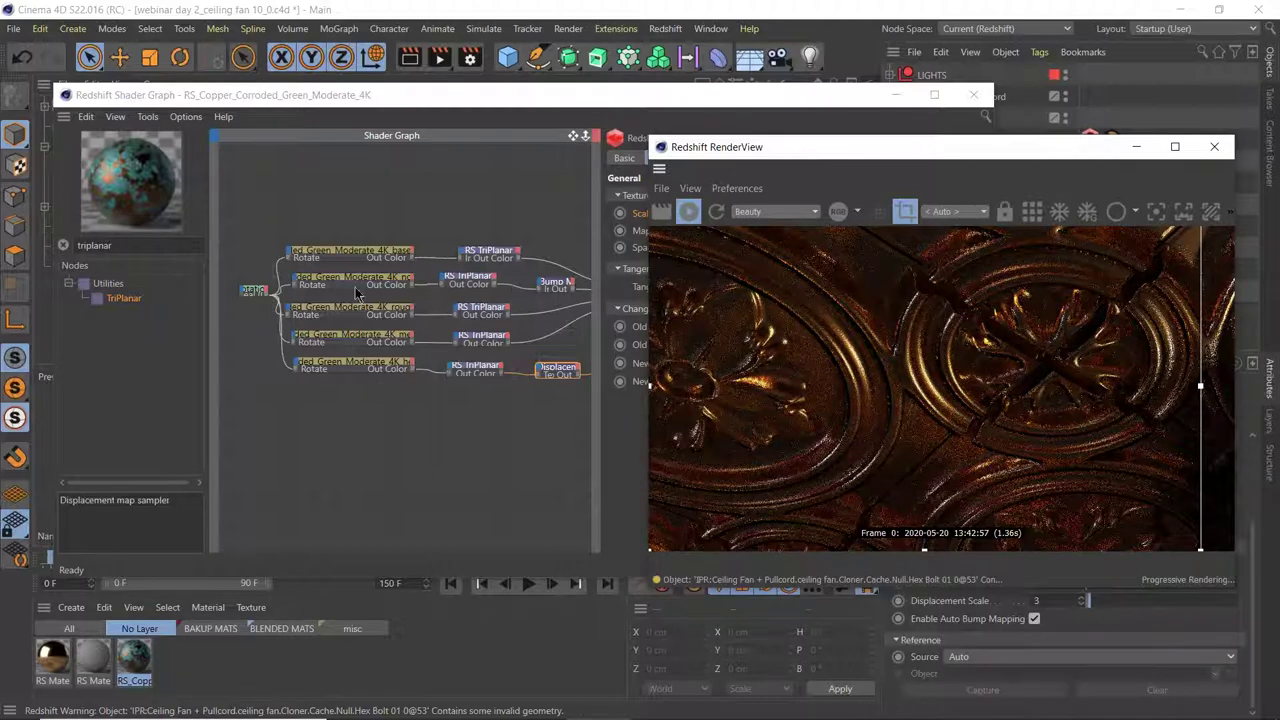
- Marquee-select the copper material's five RS TriPlanar nodes in the shader graph
drag(283, 224, 571, 450)
middle_drag(544, 309, 376, 318)
drag(560, 292, 578, 298)
- Frame the copper network and reselect its five TriPlanar nodes
key(h)
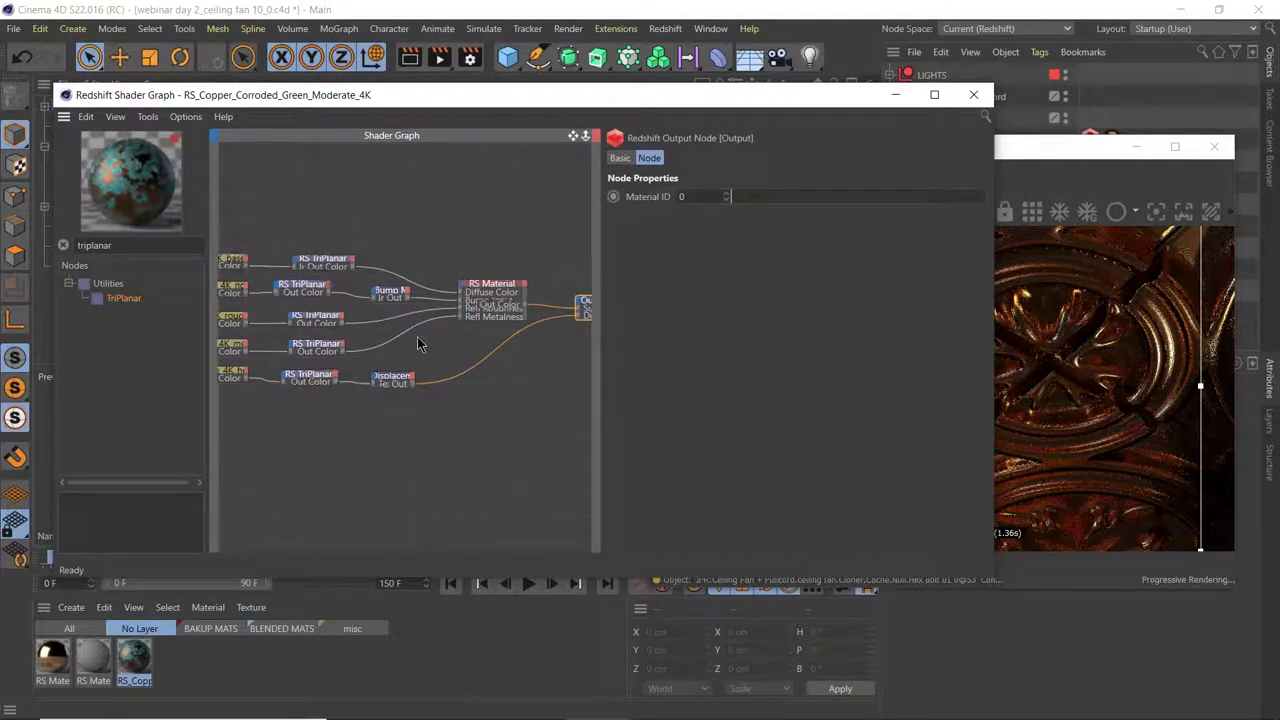
drag(255, 226, 591, 463)
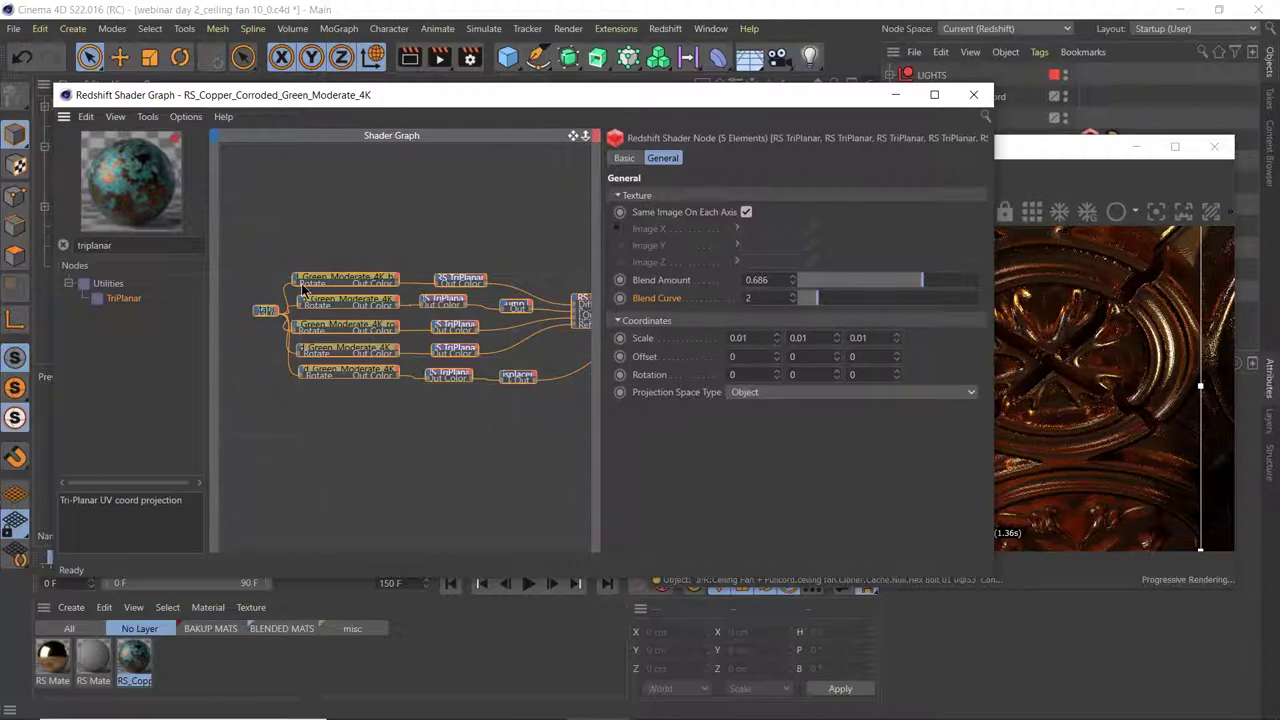
scroll(320, 258, down, 1)
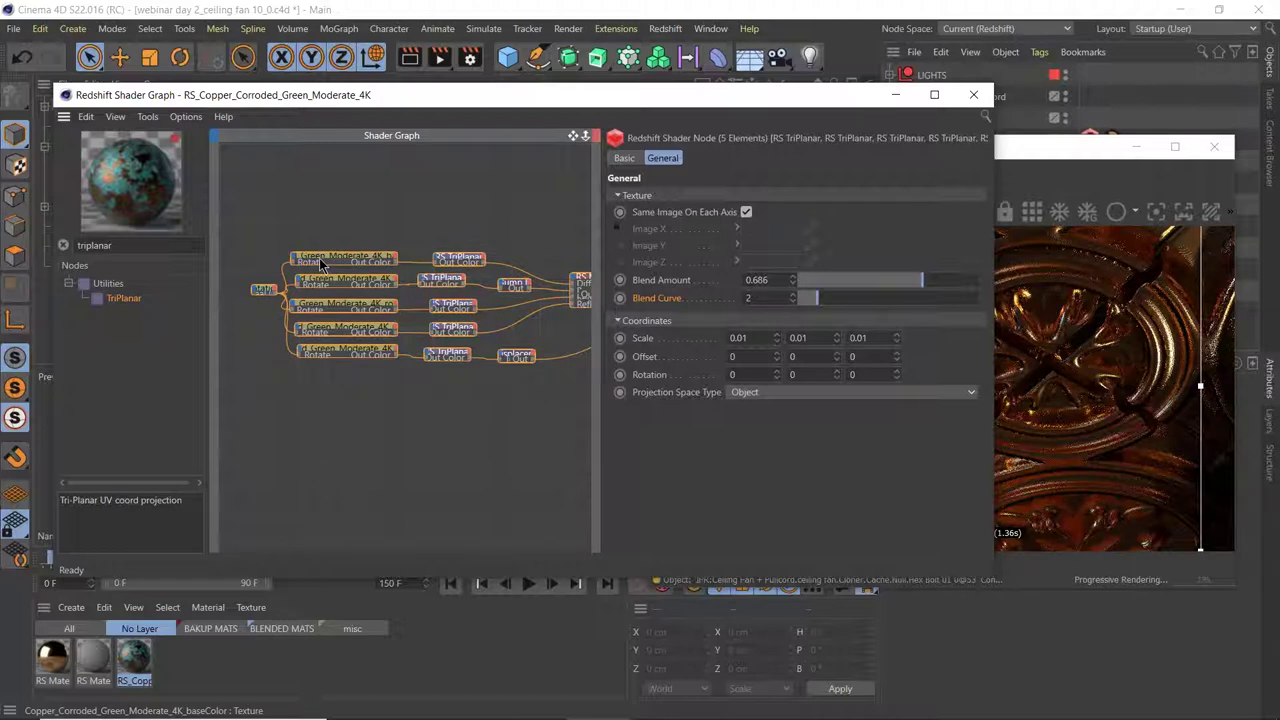
- Paste the TriPlanar network into RS Material.2's graph, apart from the existing displacement nodes
click(54, 662)
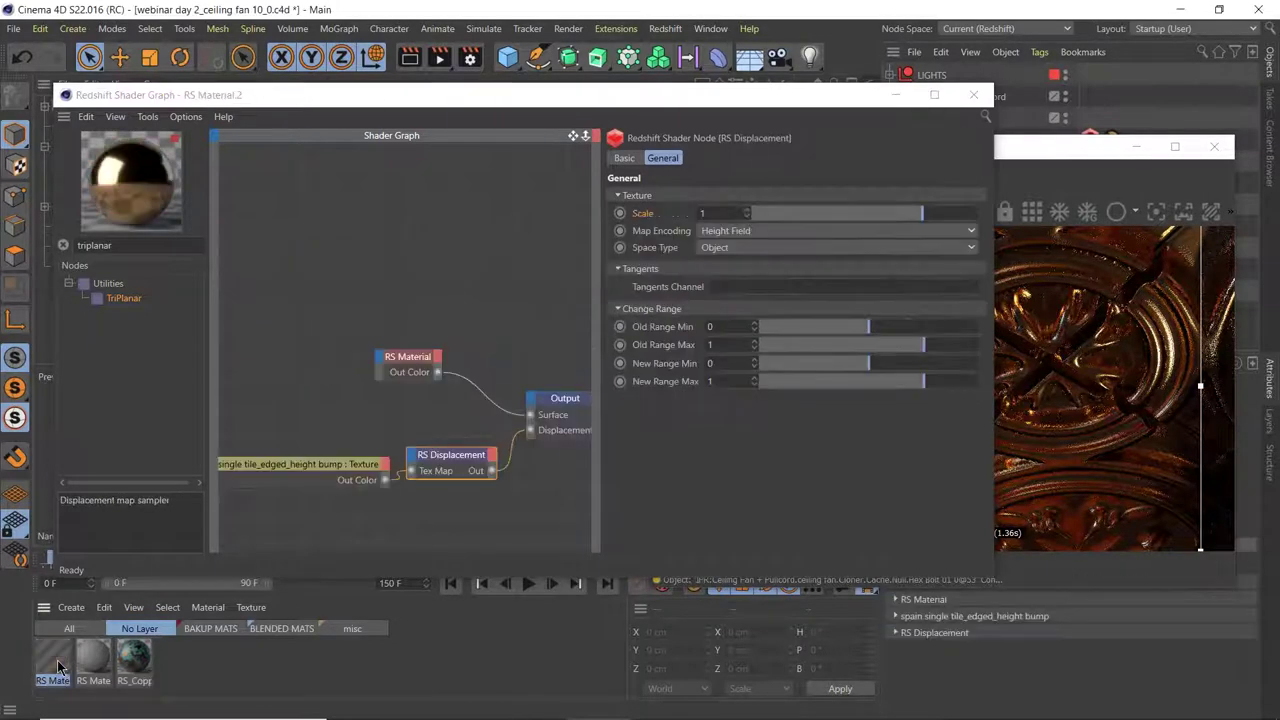
scroll(311, 398, down, 2)
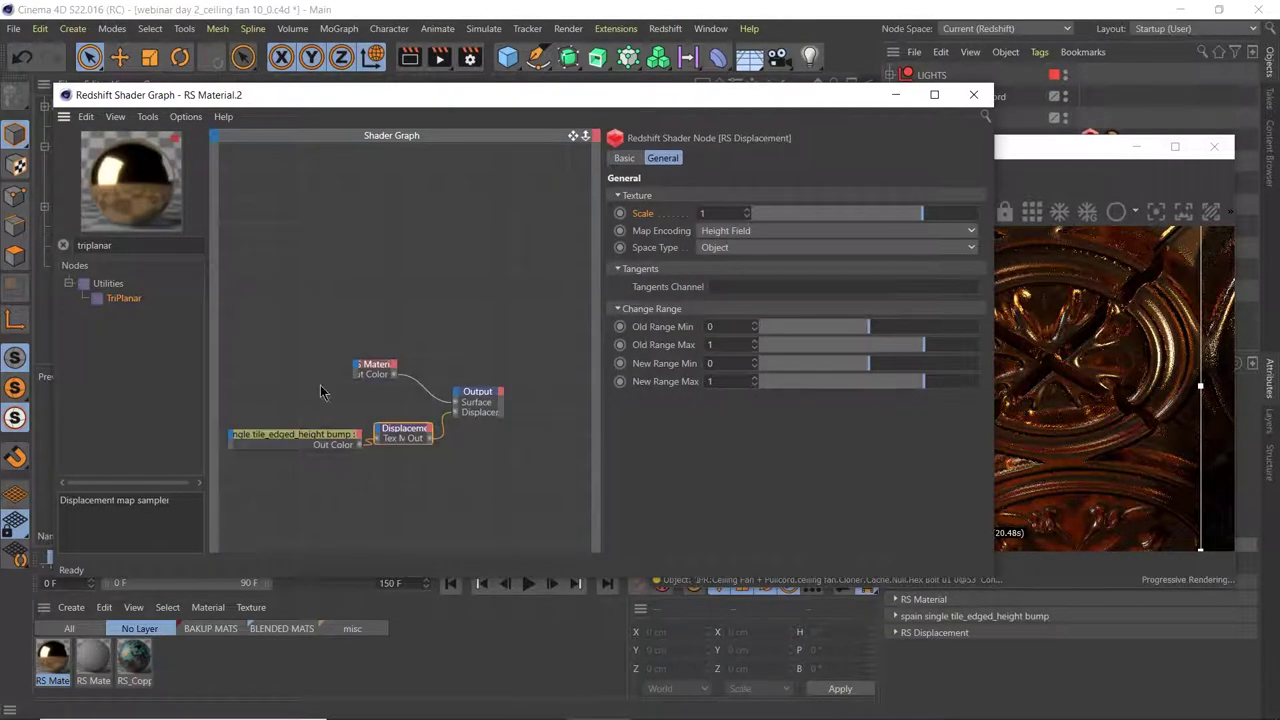
click(401, 290)
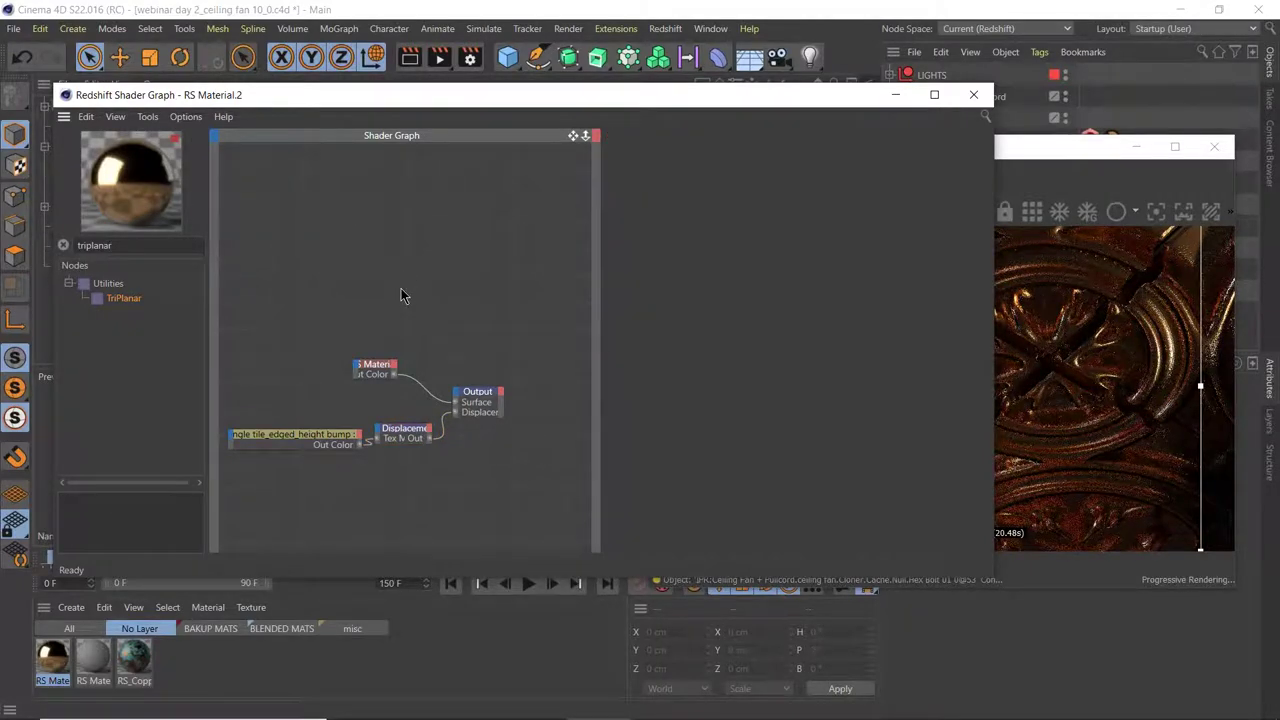
key(ctrl+v)
drag(375, 383, 424, 362)
scroll(321, 350, down, 2)
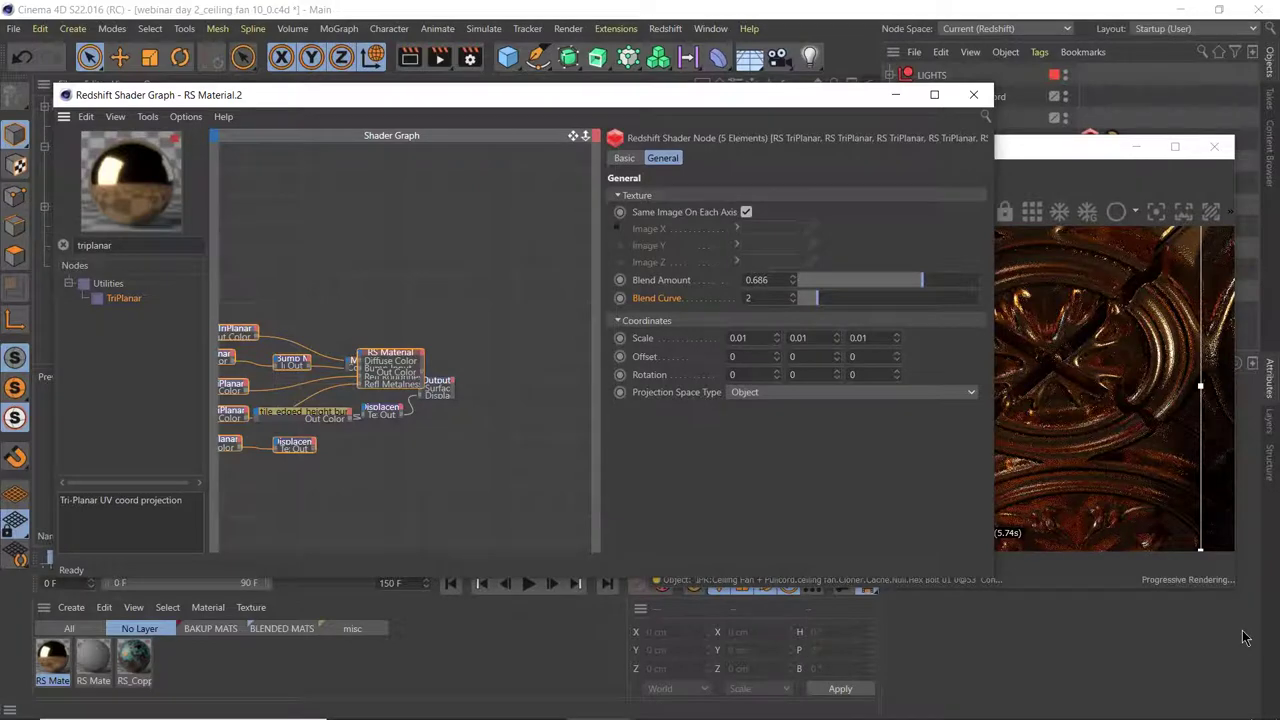
drag(382, 439, 370, 494)
middle_drag(370, 494, 435, 250)
- Rearrange the Output, RS Displacement and original RS Material nodes, and inspect the pasted RS Material
click(490, 264)
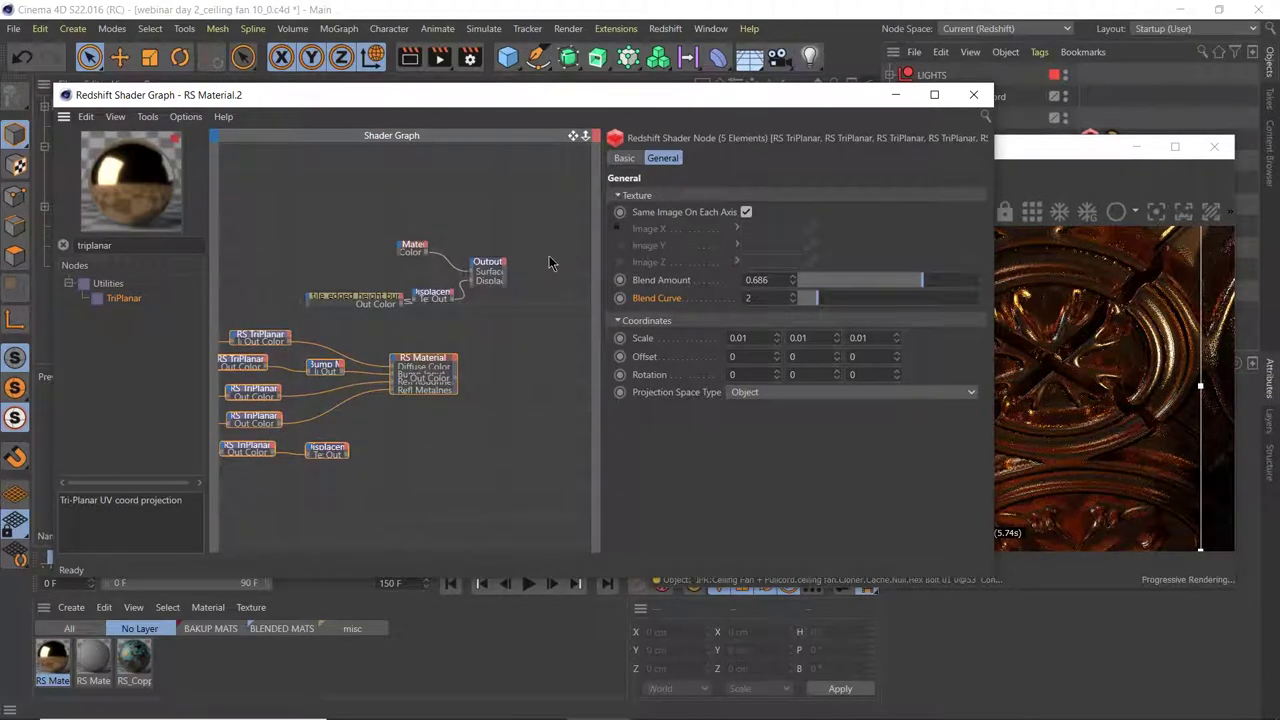
scroll(391, 341, up, 8)
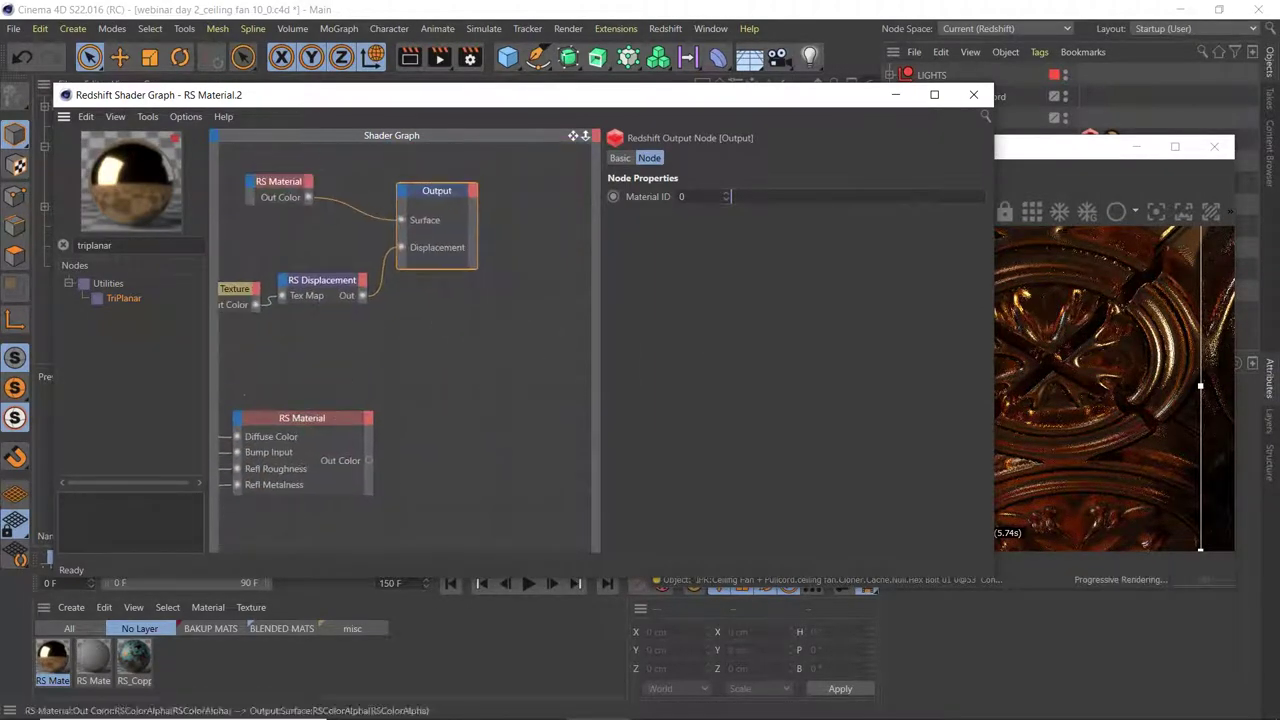
drag(440, 200, 573, 277)
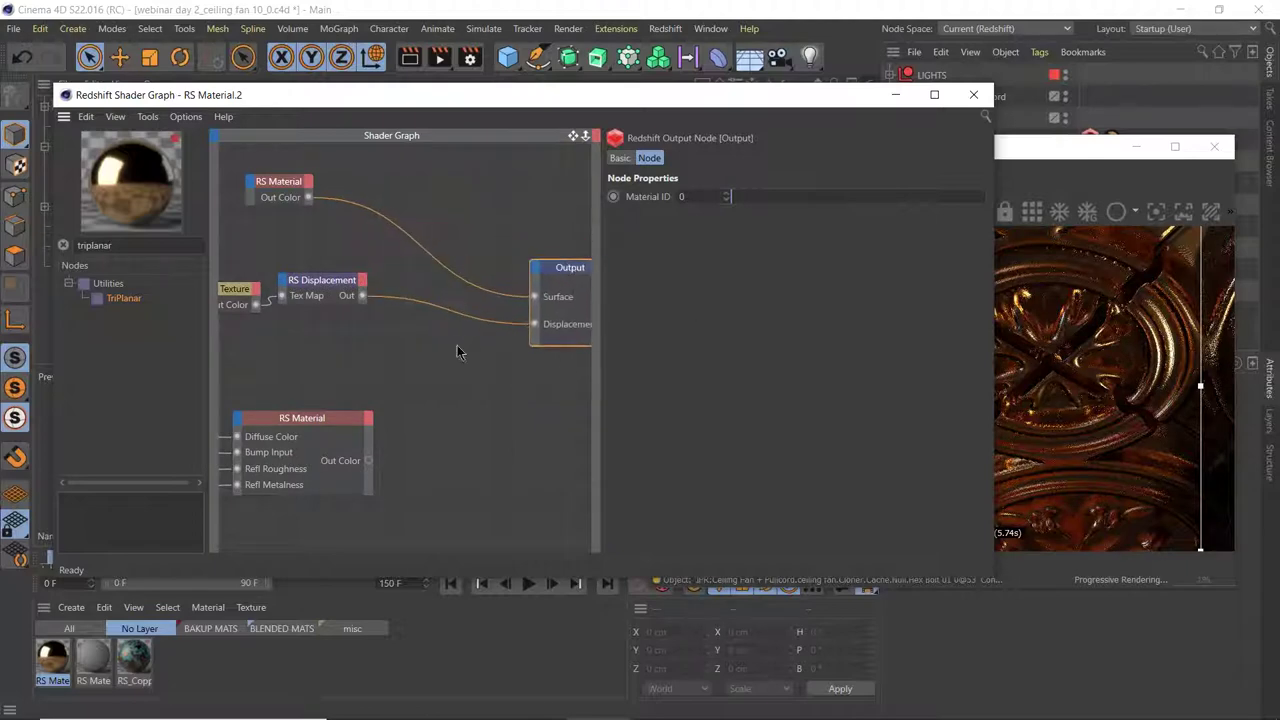
drag(598, 363, 697, 363)
drag(672, 98, 531, 83)
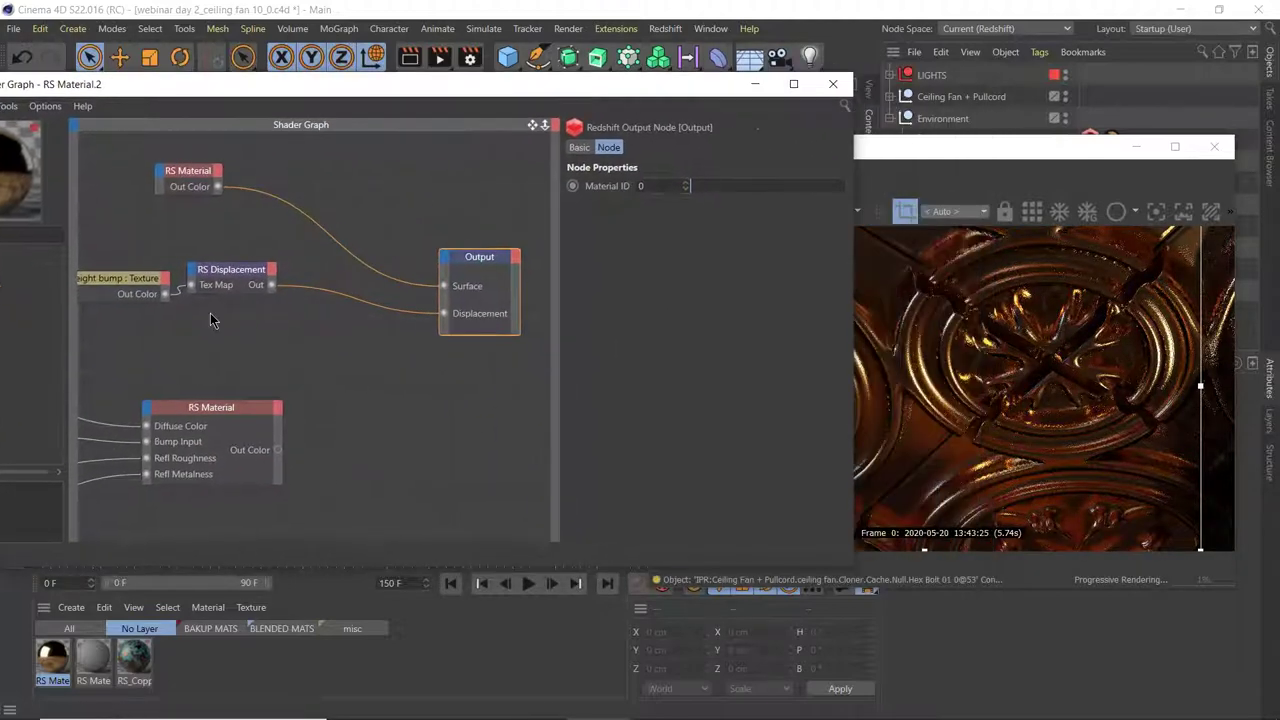
click(287, 303)
drag(286, 303, 287, 310)
drag(191, 176, 324, 192)
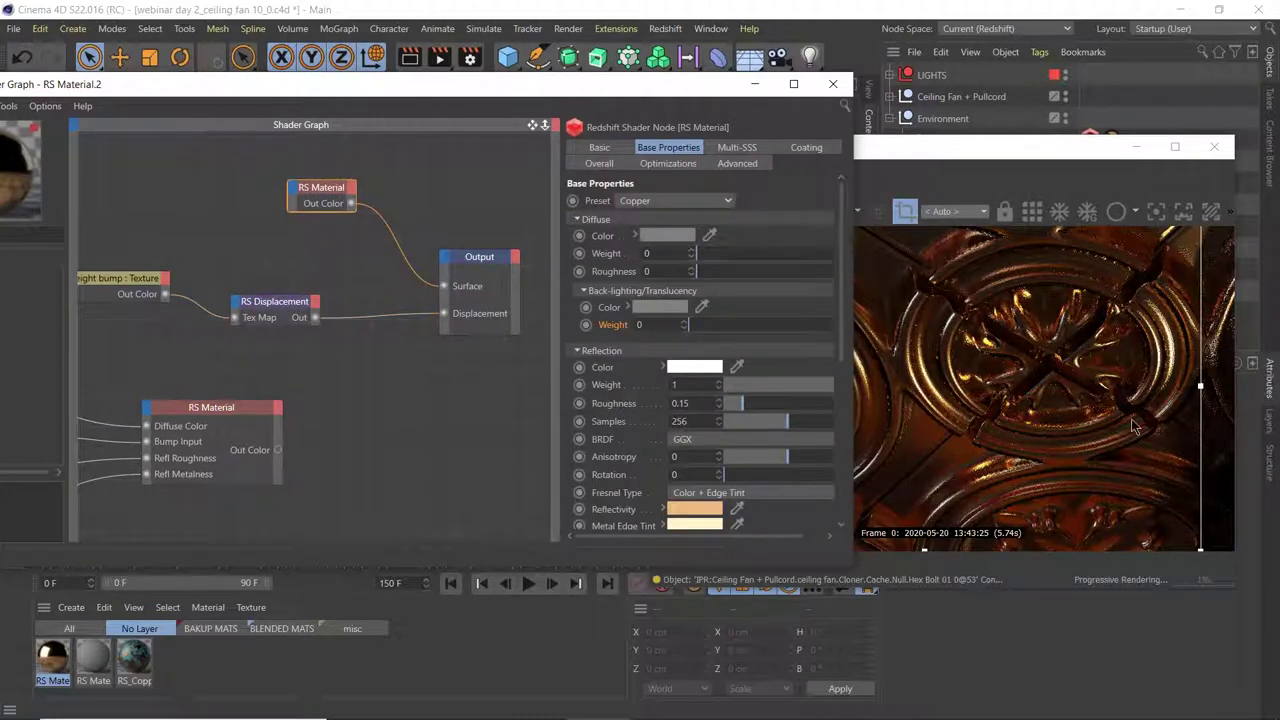
click(215, 412)
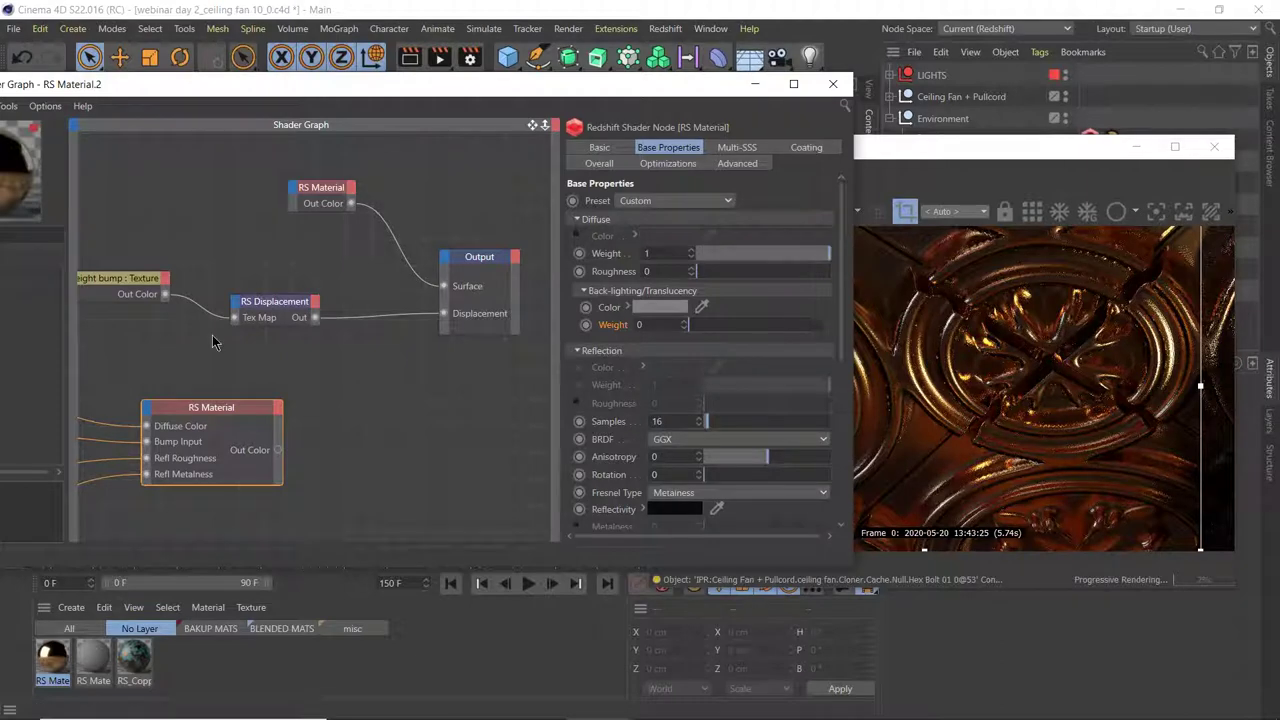
mouse_move(210, 90)
mouse_down()
mouse_move(256, 108)
mouse_move(207, 101)
mouse_up()
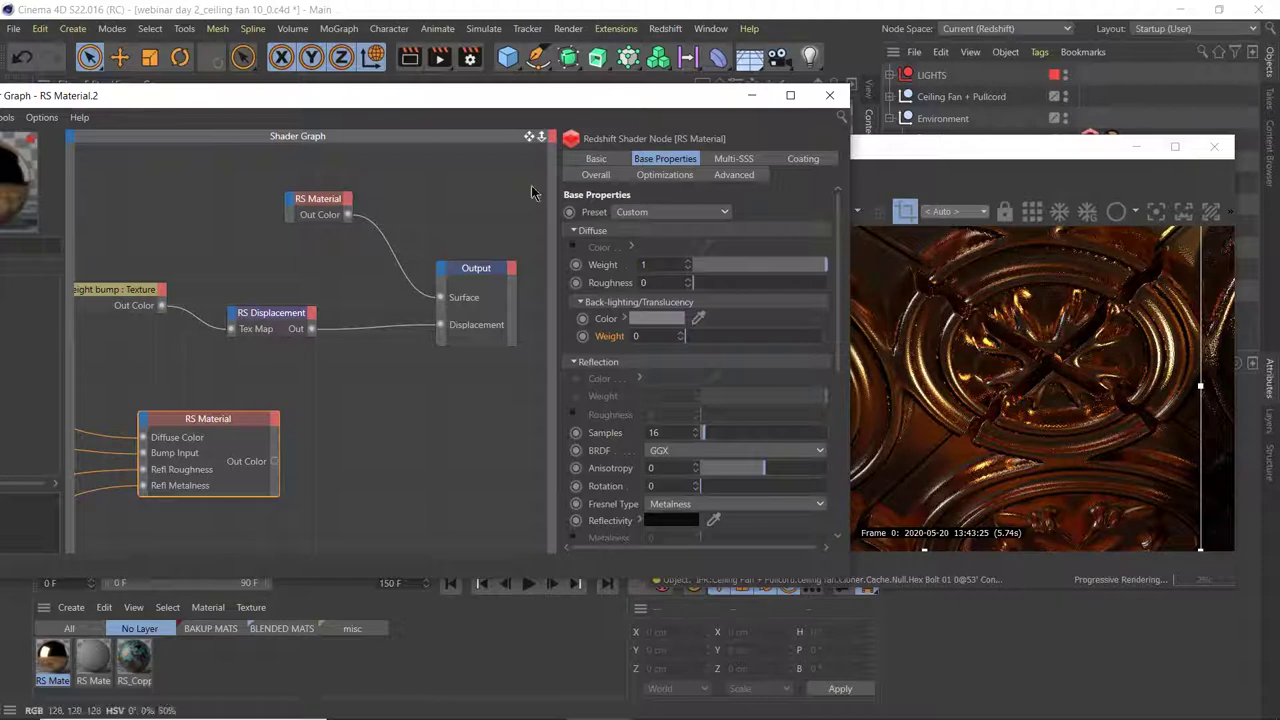
drag(305, 100, 486, 113)
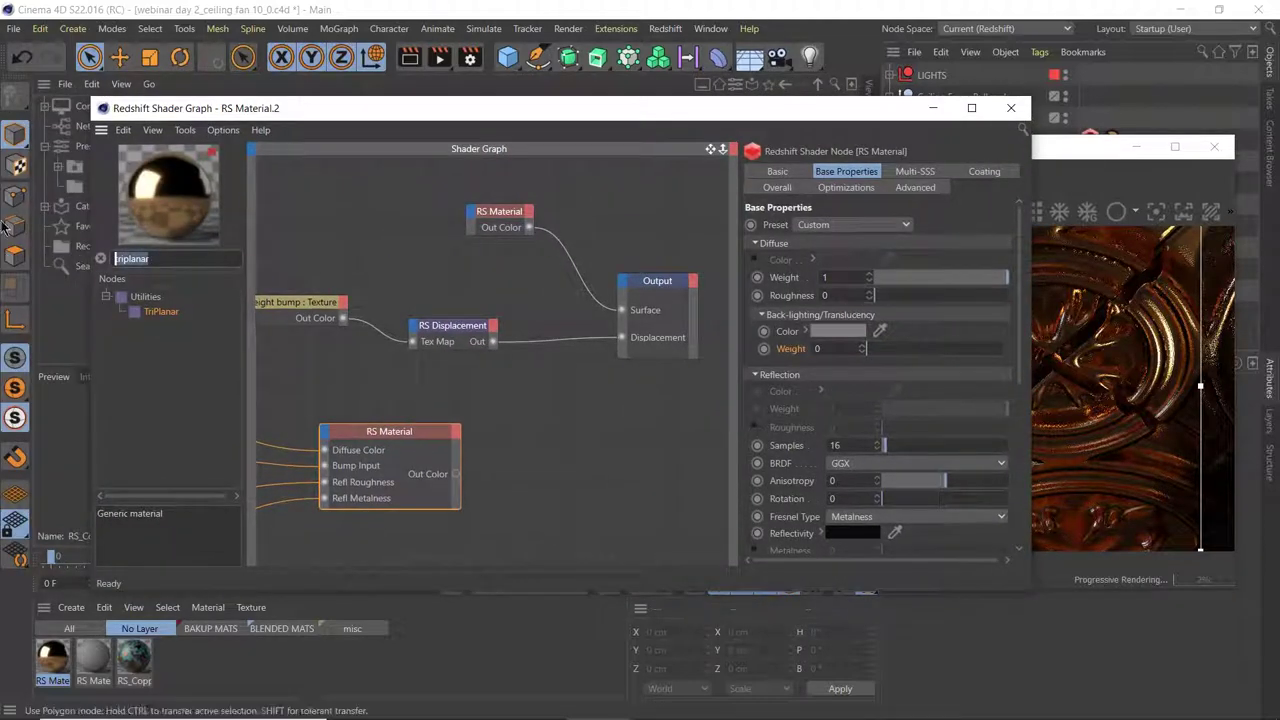
- Add an RS Curvature node from a 'cu' search and wire it to Output Surface
text(curvature)
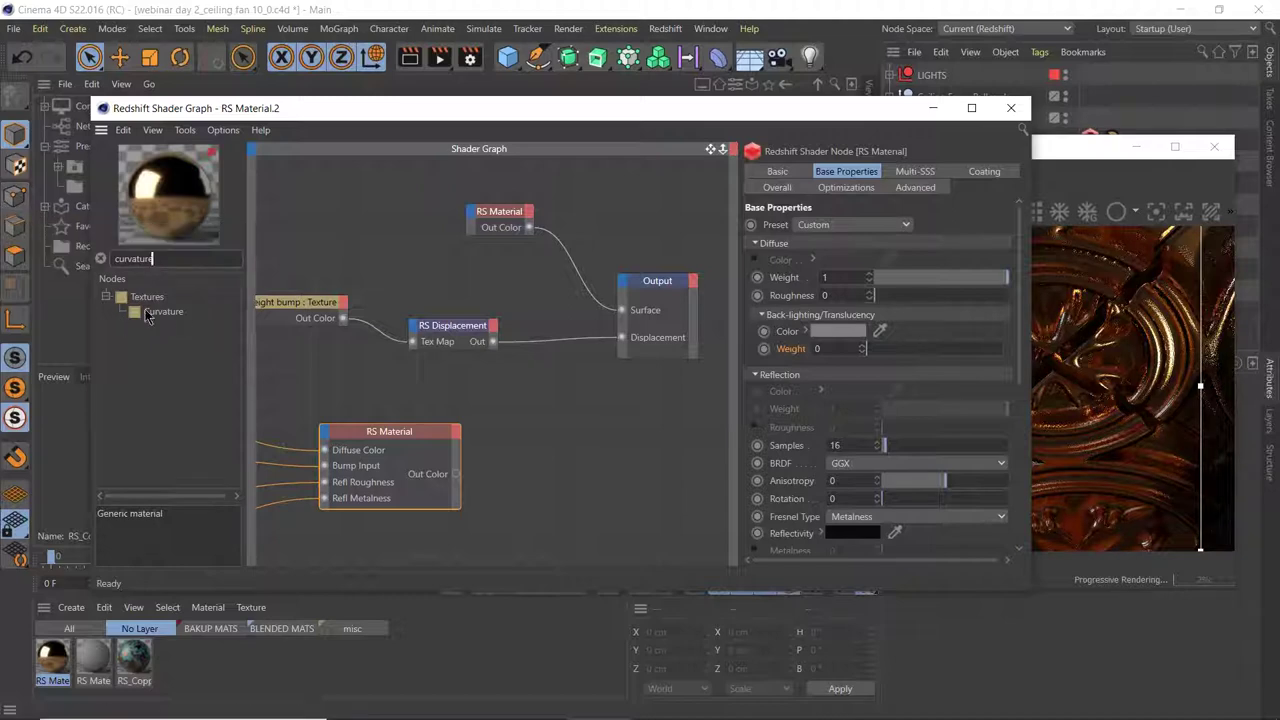
click(150, 312)
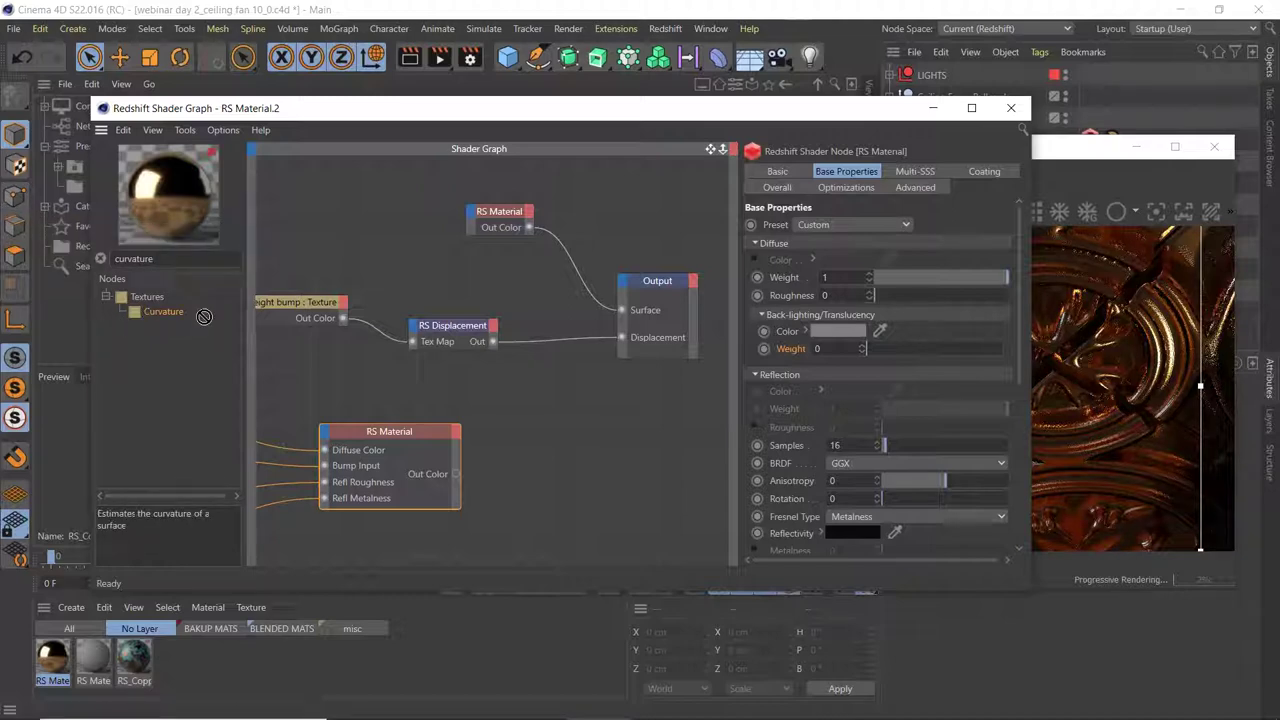
drag(494, 287, 492, 275)
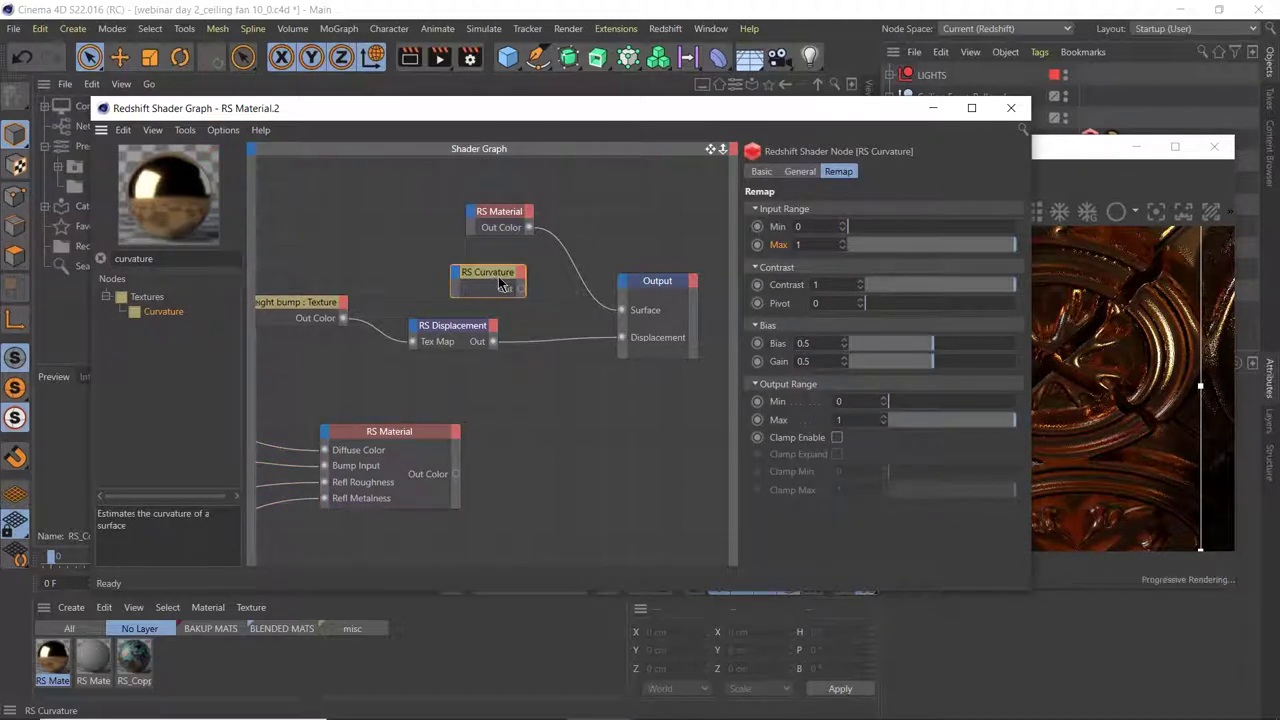
drag(520, 288, 621, 310)
- Set the RS Curvature node's General Mode to Concave and check the render preview
drag(654, 113, 394, 120)
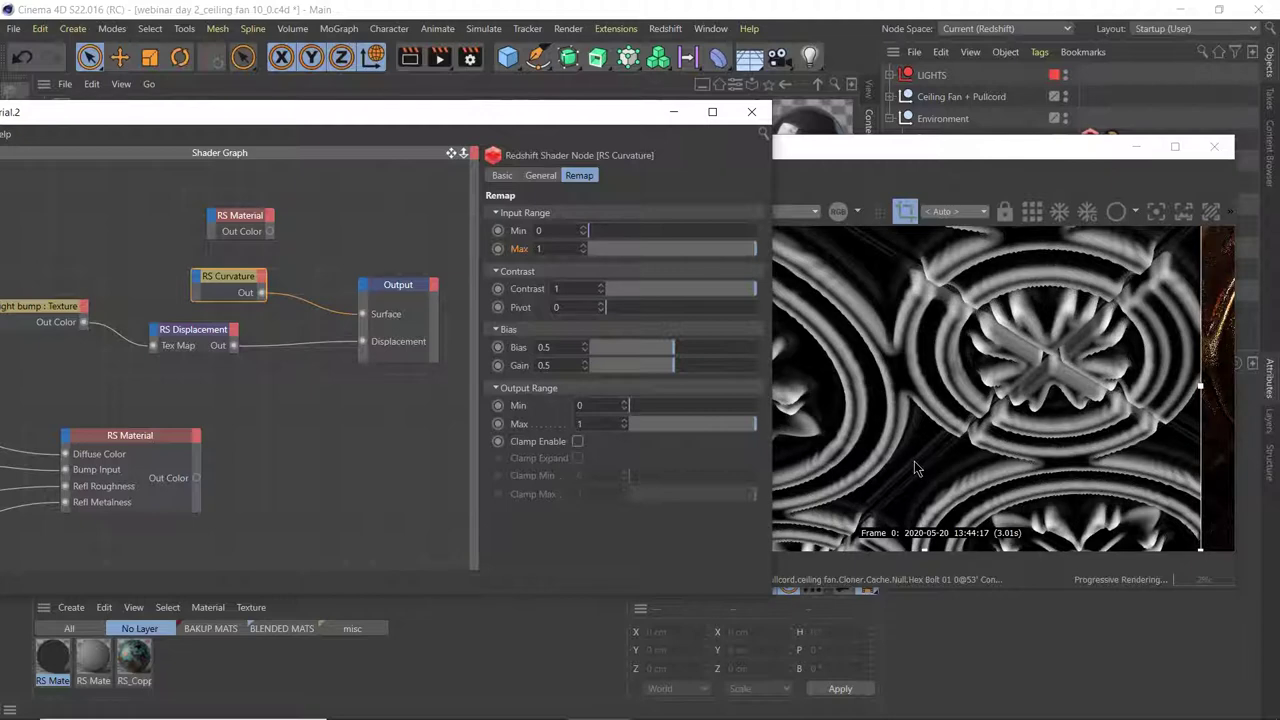
drag(612, 114, 485, 111)
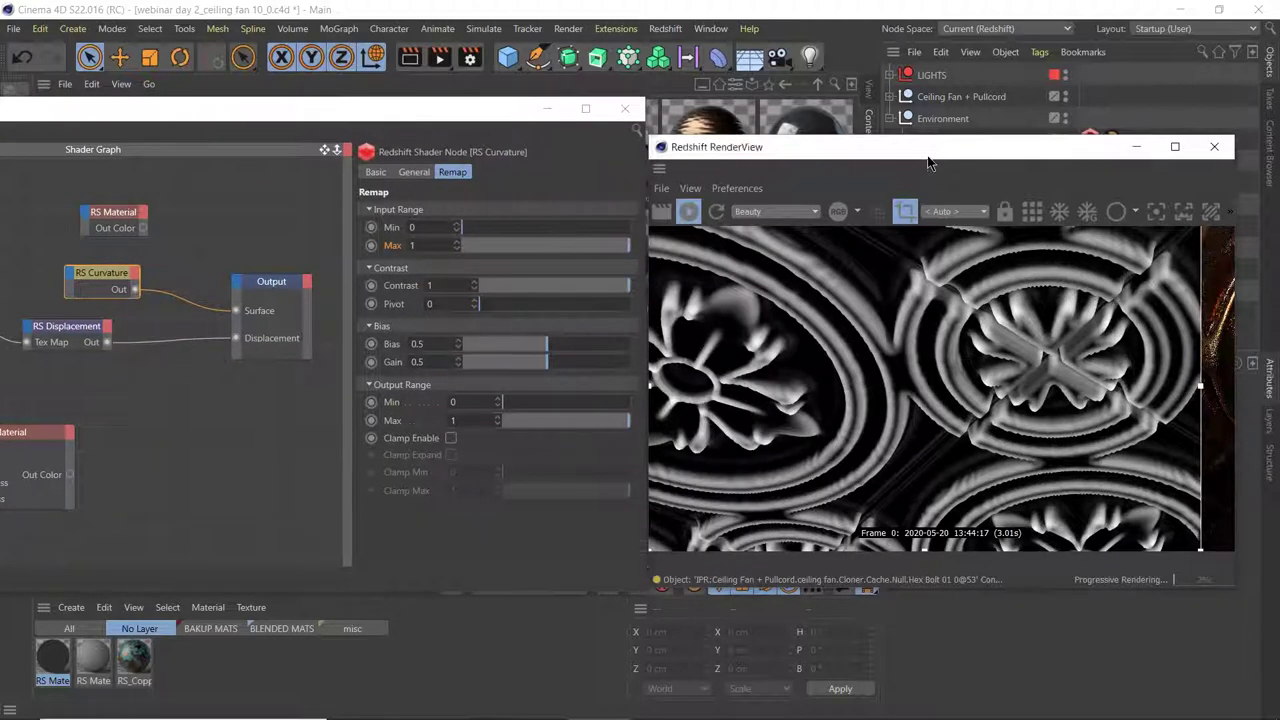
drag(924, 163, 944, 193)
drag(104, 279, 101, 269)
click(414, 172)
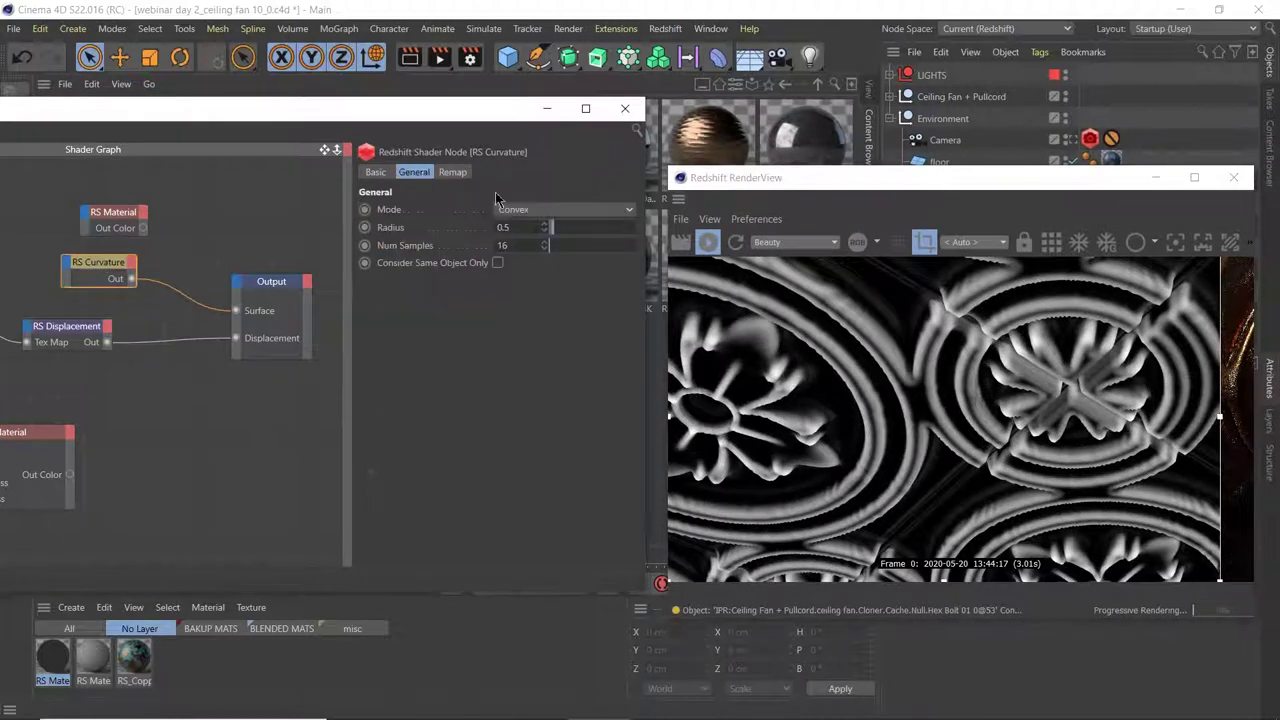
click(530, 210)
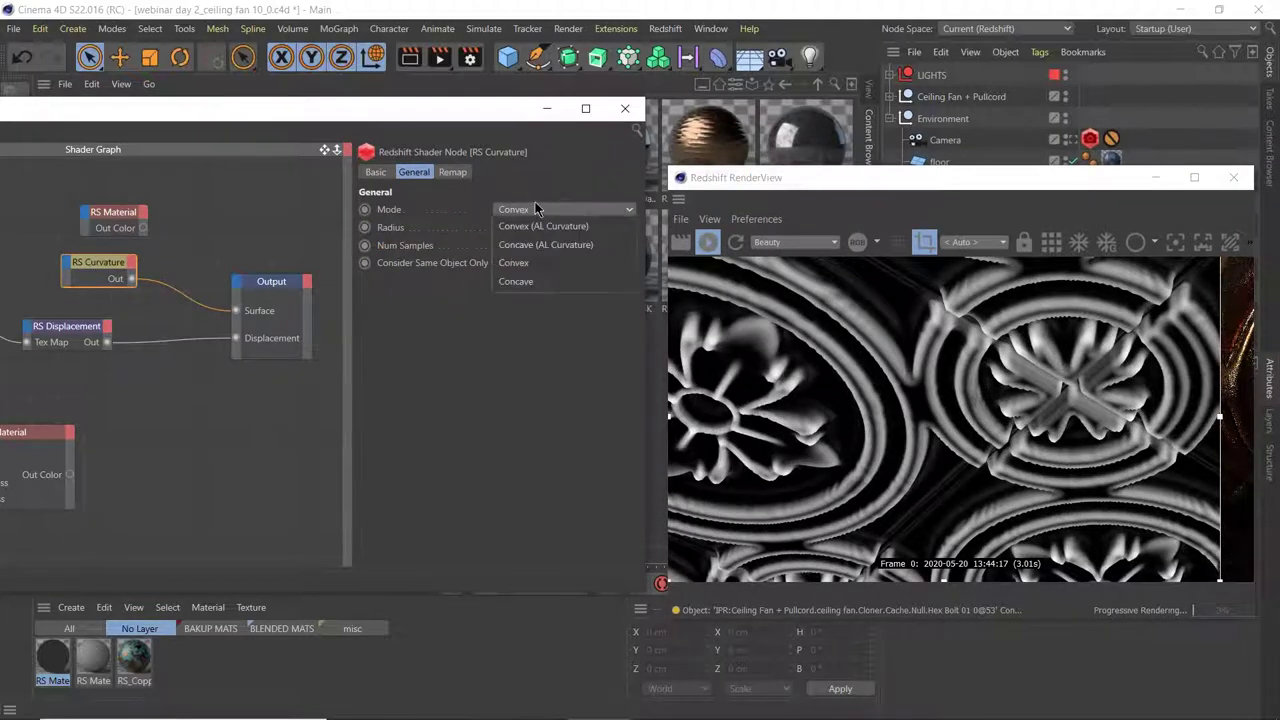
click(530, 282)
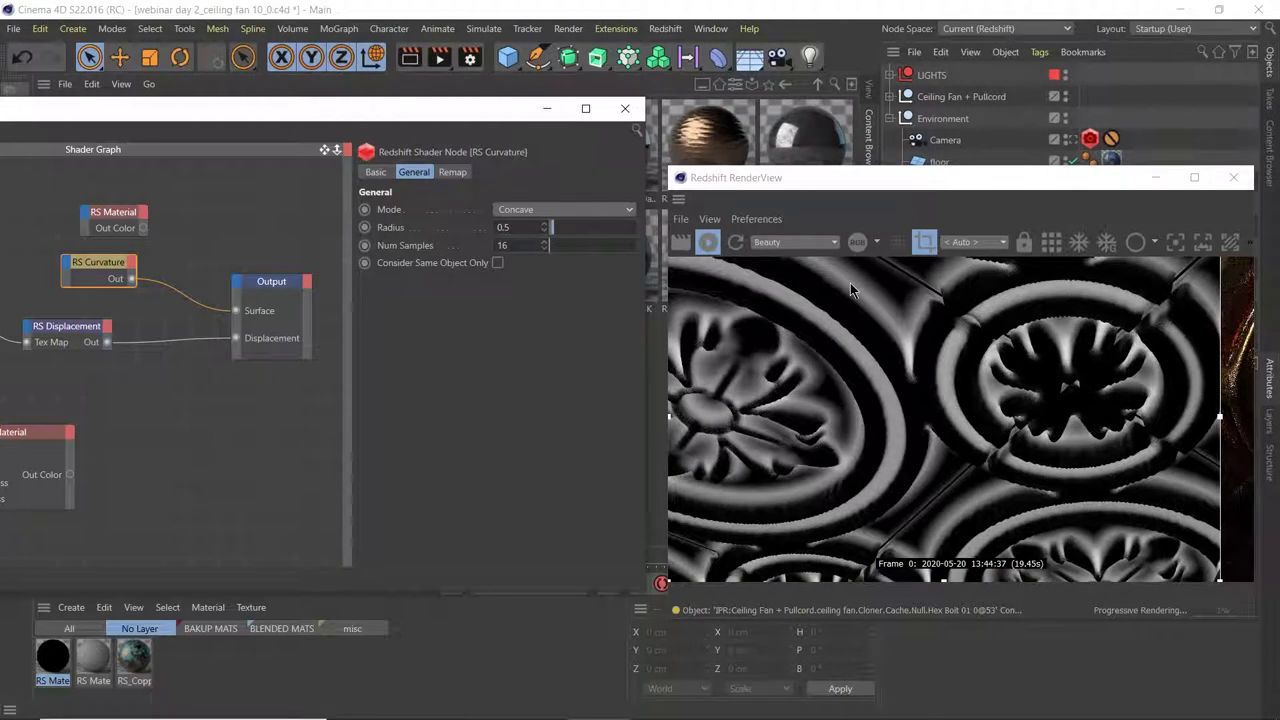
click(454, 173)
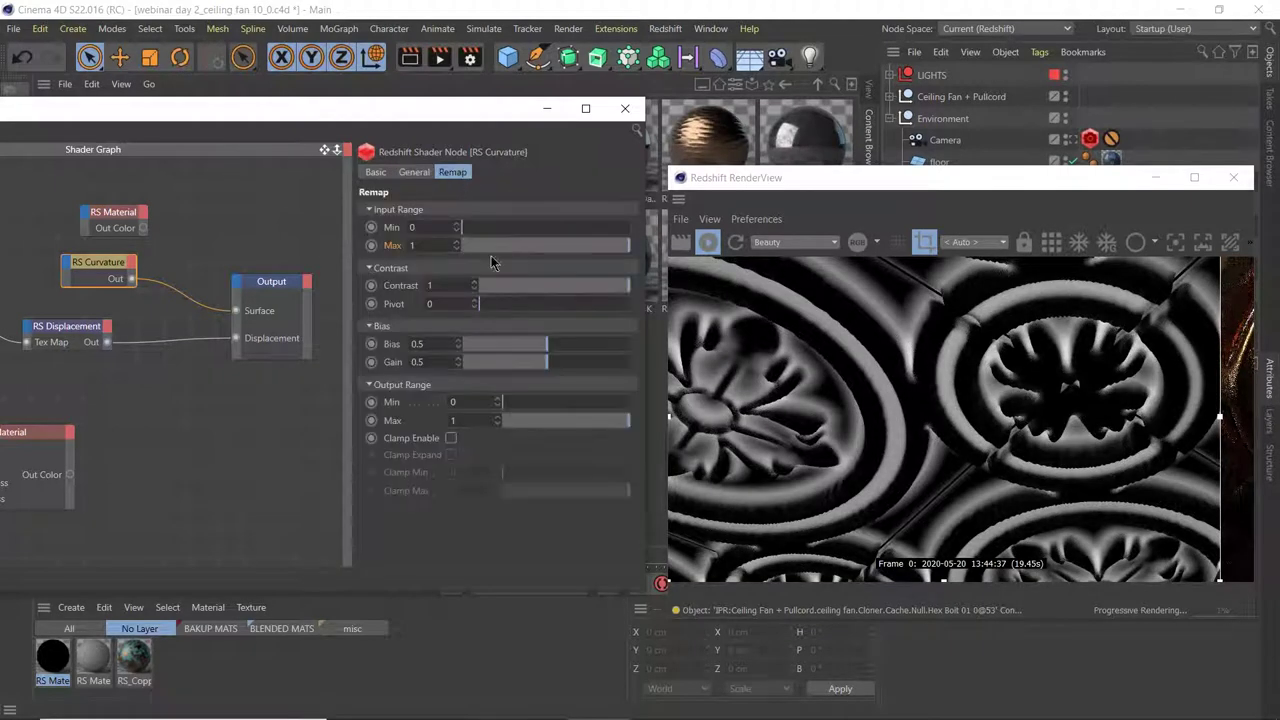
click(418, 176)
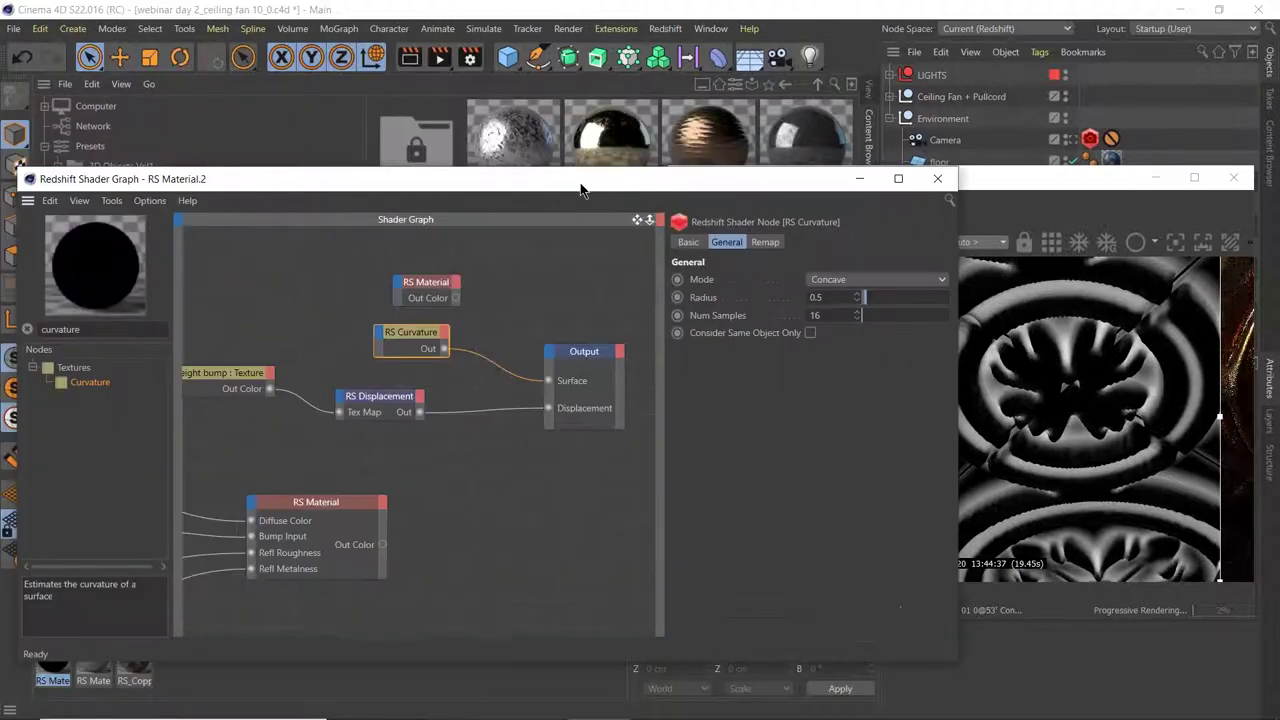
- Add an RS Ramp node fed by the RS Curvature output
double_click(176, 337)
text(ram)
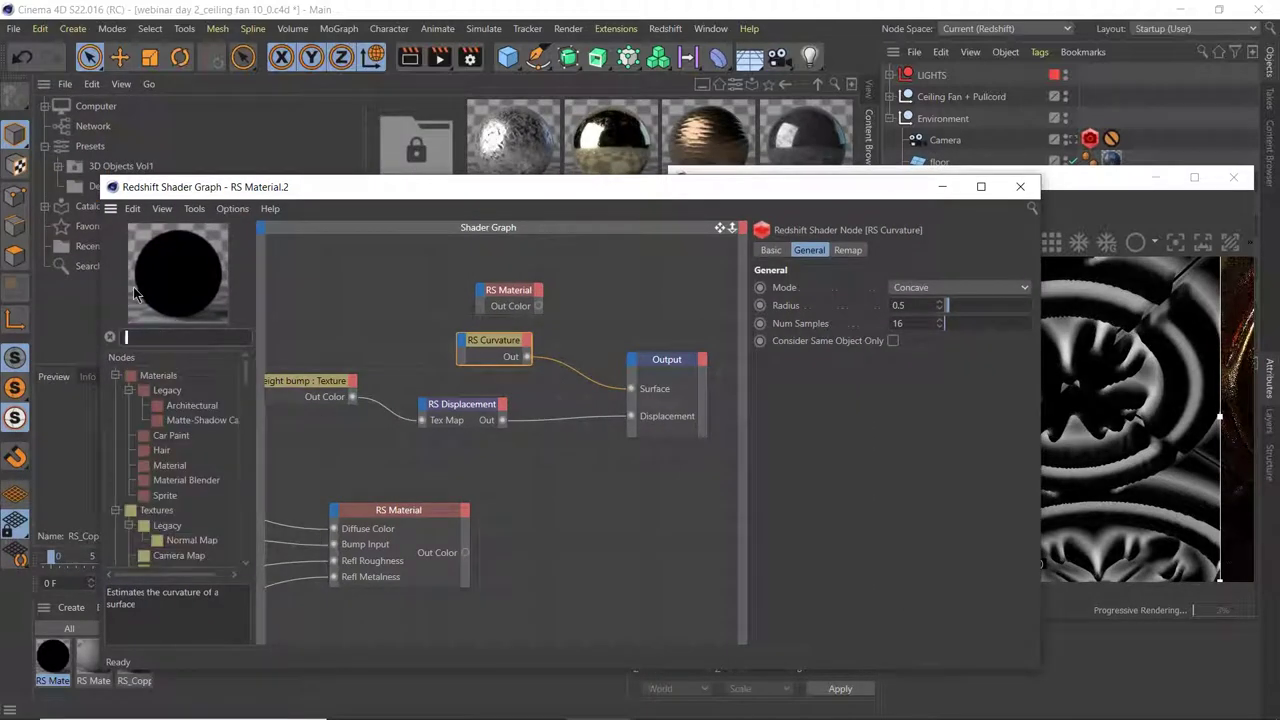
text(p)
drag(195, 392, 588, 313)
drag(526, 357, 590, 309)
drag(629, 192, 305, 147)
- Drag the ramp's white knot left for a crisper curvature mask
drag(690, 302, 603, 302)
click(628, 303)
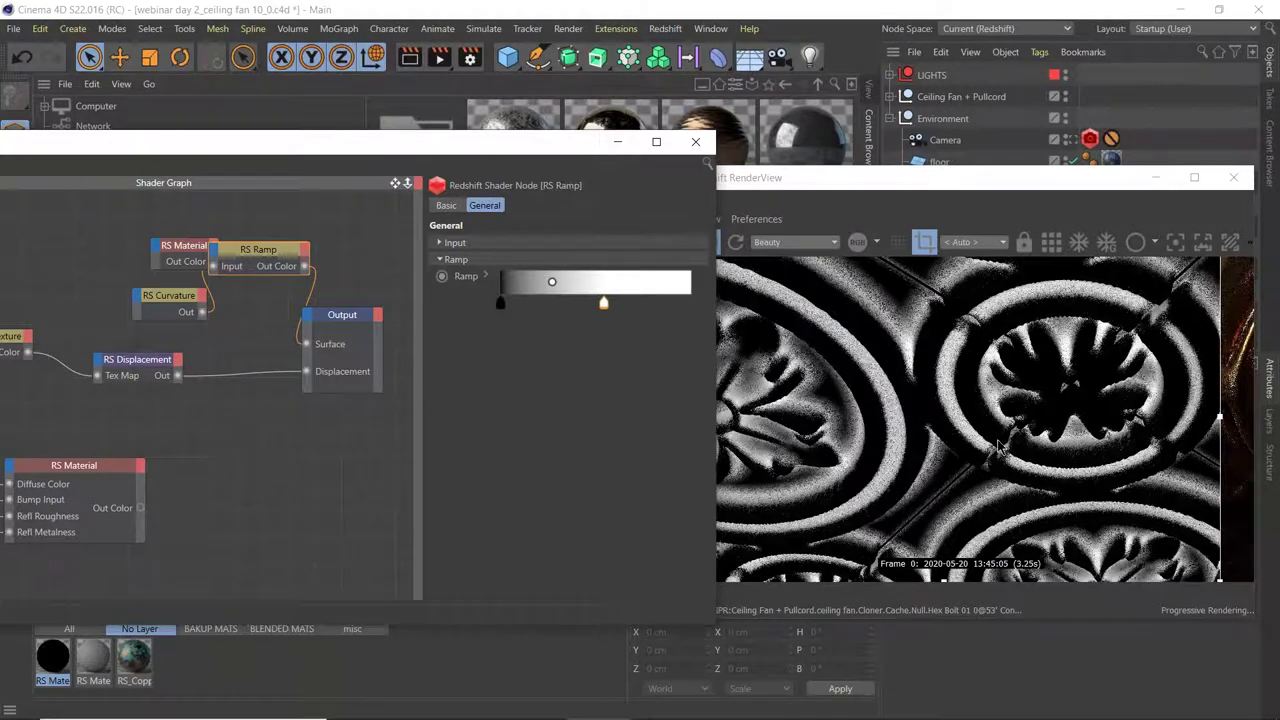
drag(603, 303, 548, 281)
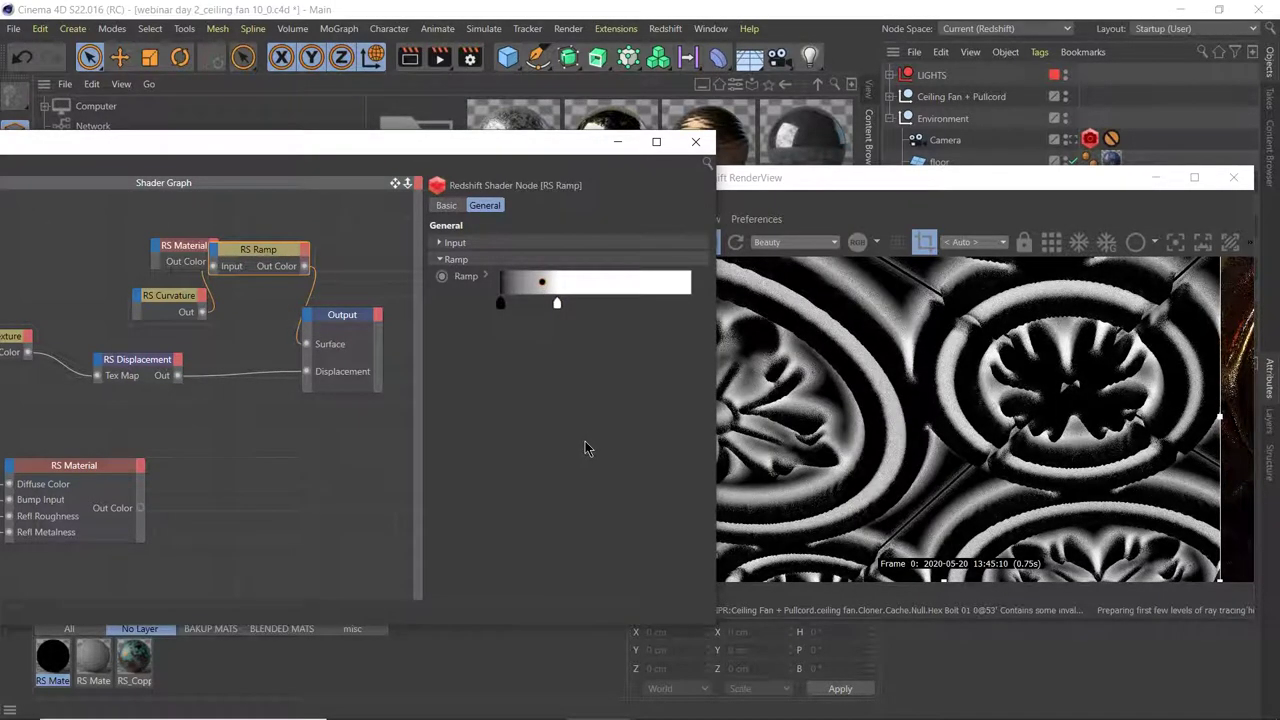
drag(557, 303, 540, 303)
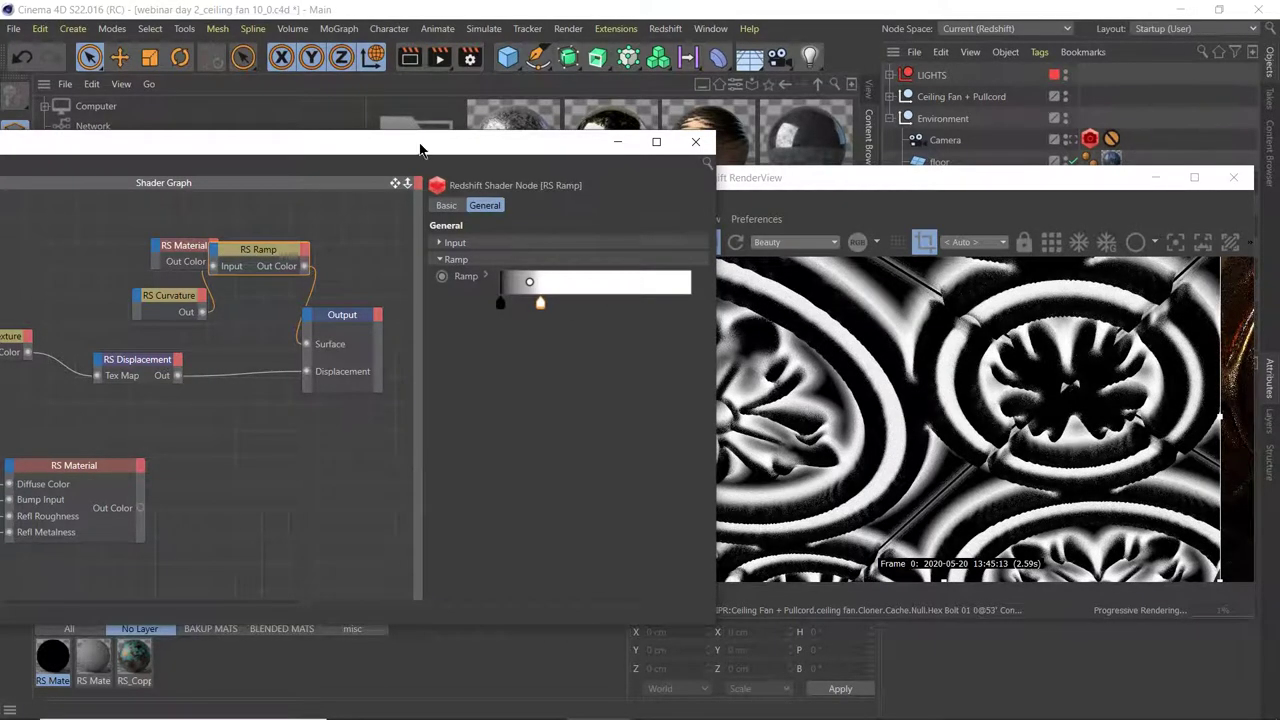
- Rearrange the Output, RS Ramp and copper RS Material nodes to make room
drag(430, 143, 694, 142)
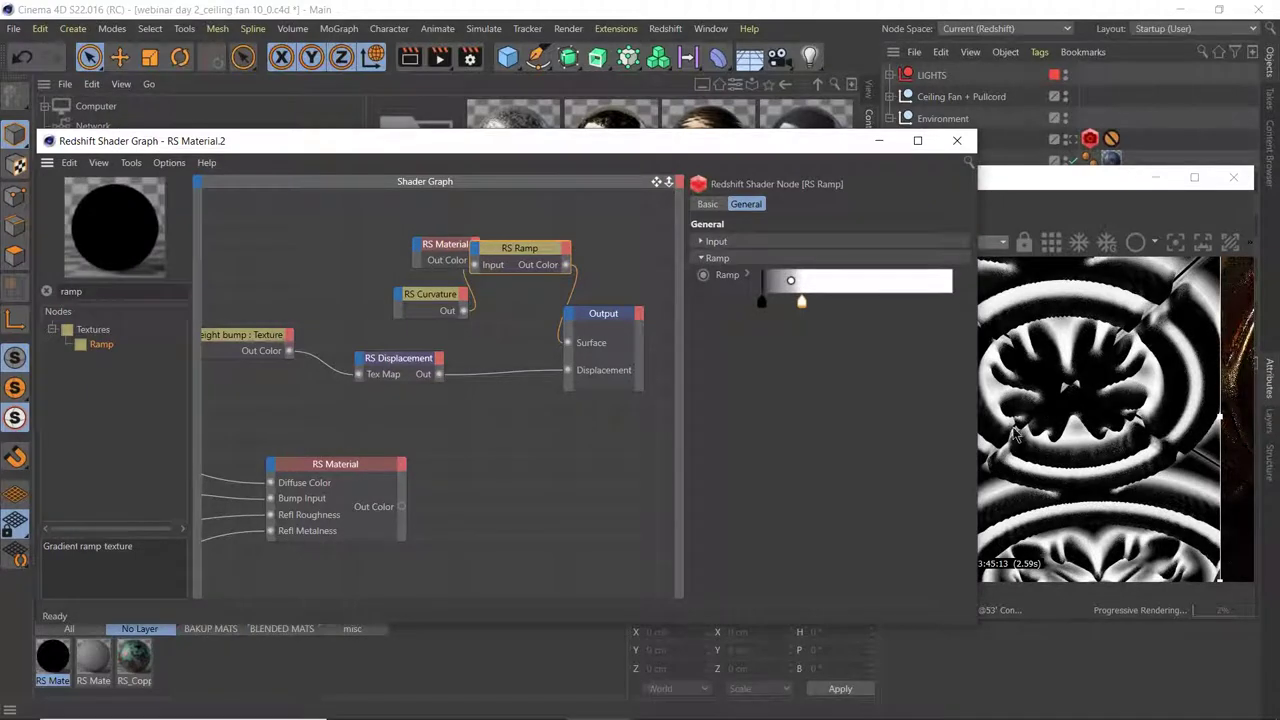
drag(603, 314, 673, 314)
drag(529, 255, 542, 304)
drag(447, 247, 422, 232)
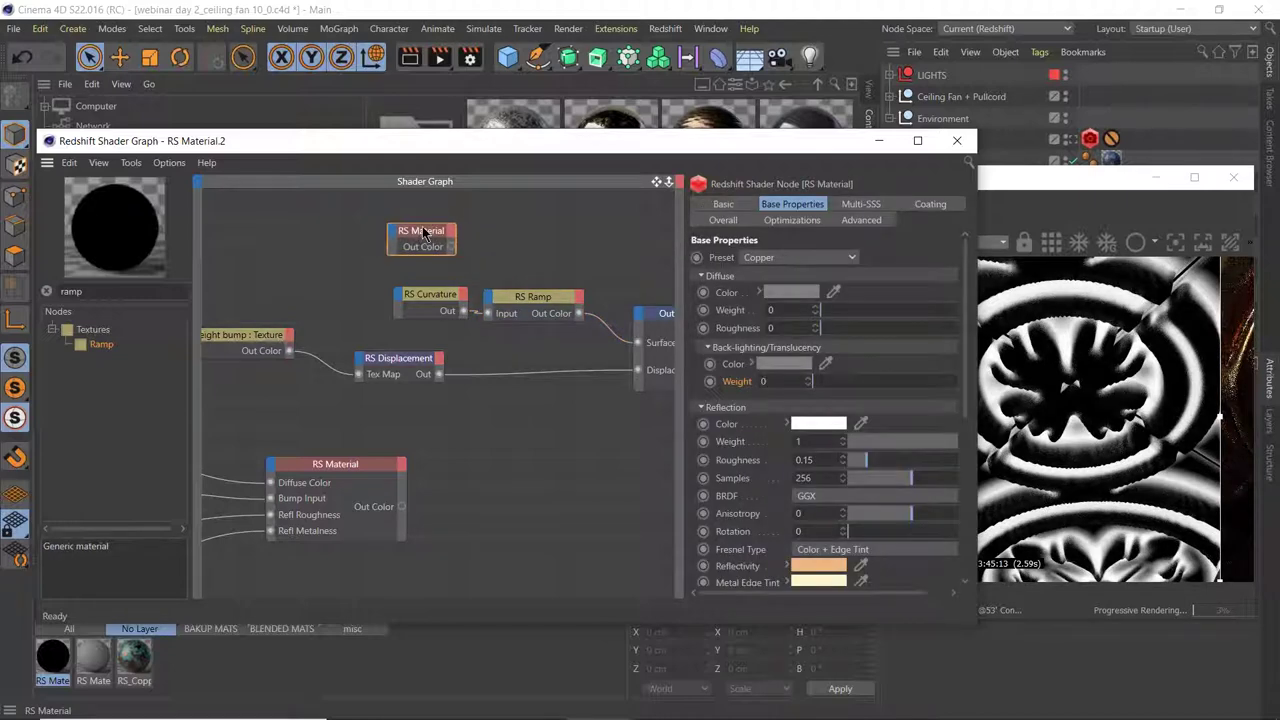
- Add an RS Material Blender node with the copper RS Material as its Base Color
click(80, 292)
text(blender)
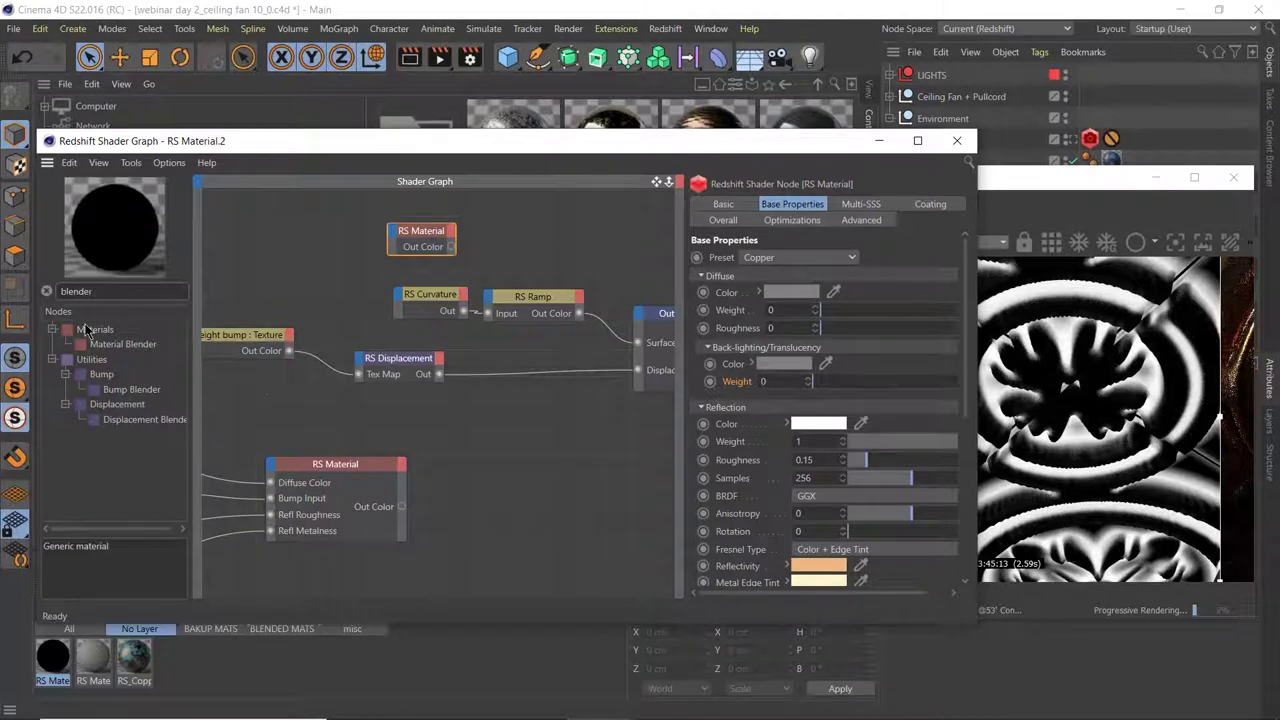
drag(103, 343, 558, 432)
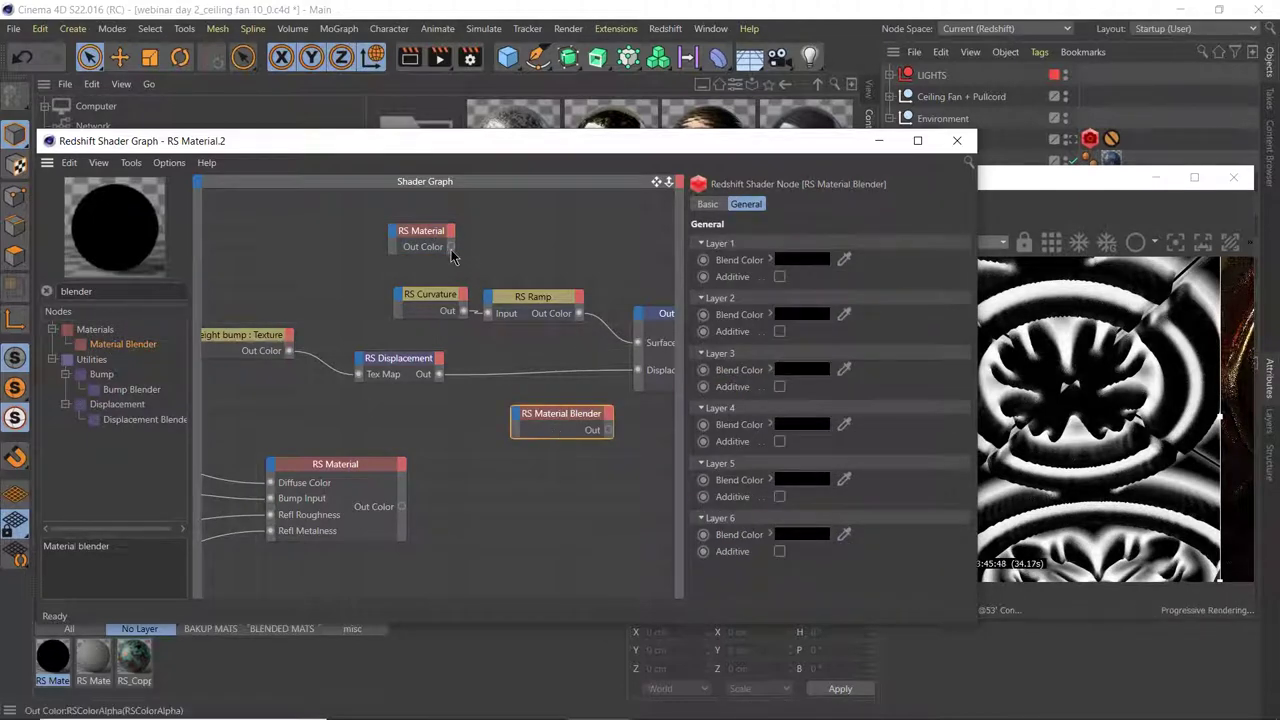
drag(451, 248, 617, 424)
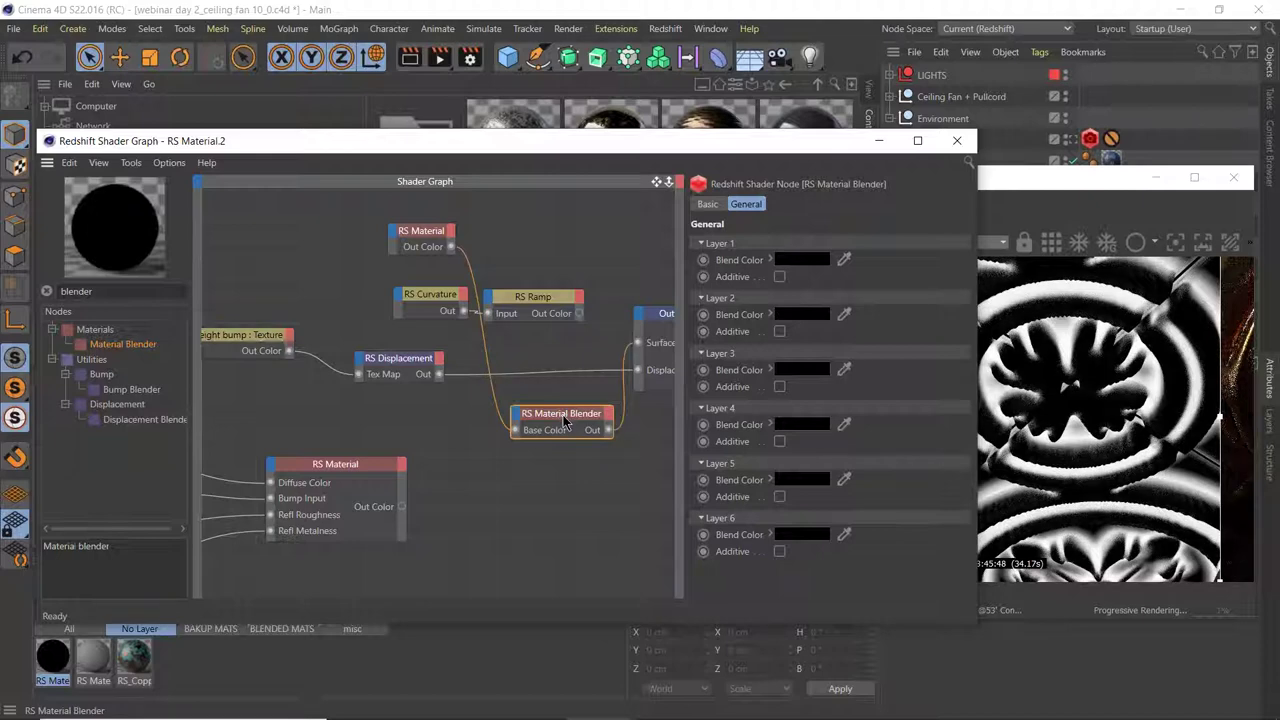
- Tidy the layout, placing the blender under RS Ramp and moving the curvature, texture and material nodes
drag(563, 423, 545, 346)
drag(352, 266, 548, 316)
drag(430, 294, 323, 407)
drag(246, 302, 400, 333)
drag(555, 338, 573, 406)
drag(358, 472, 406, 503)
- Wire the lower RS Material to Layer Color 1 and the RS Ramp to Blend Color 1
click(1067, 195)
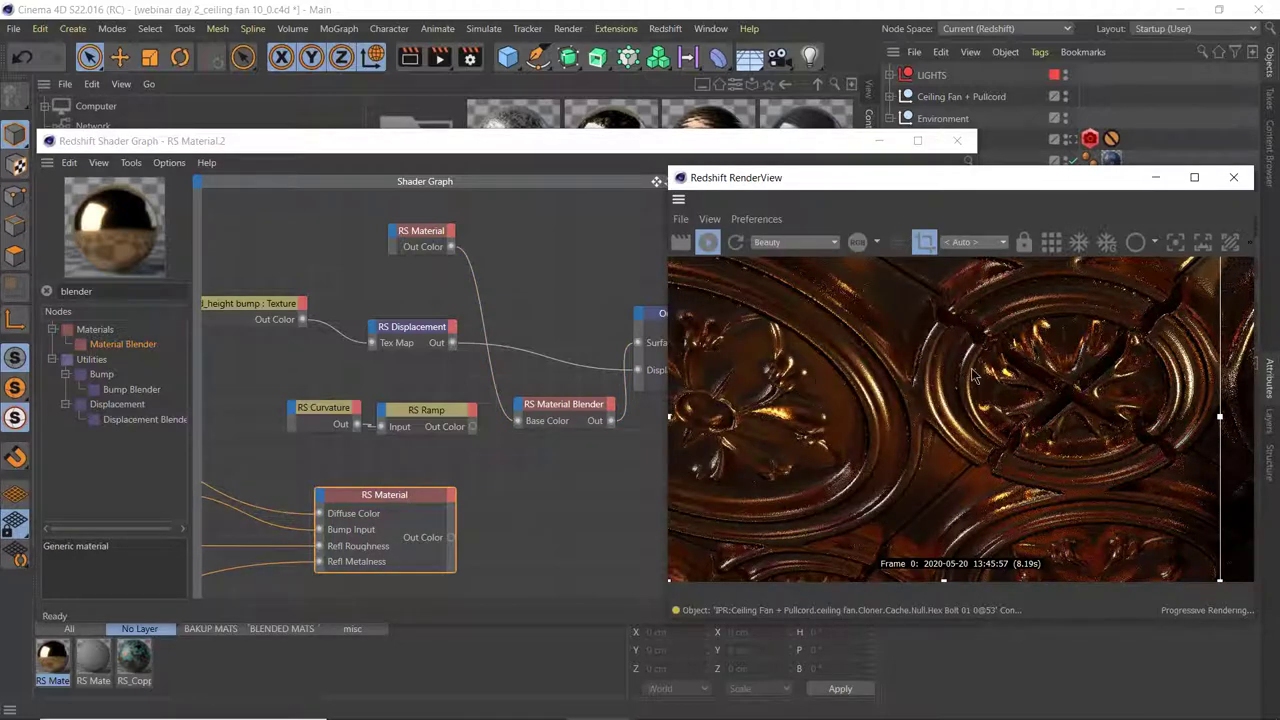
drag(561, 150, 273, 123)
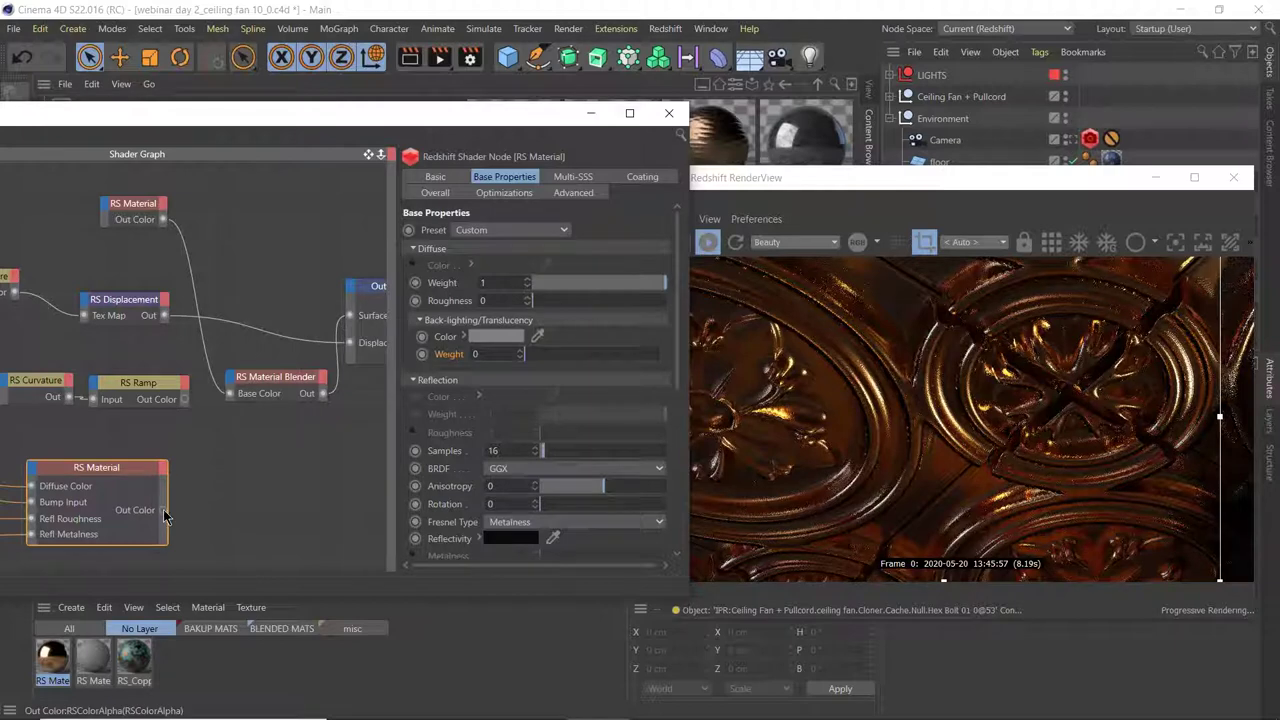
drag(163, 510, 349, 410)
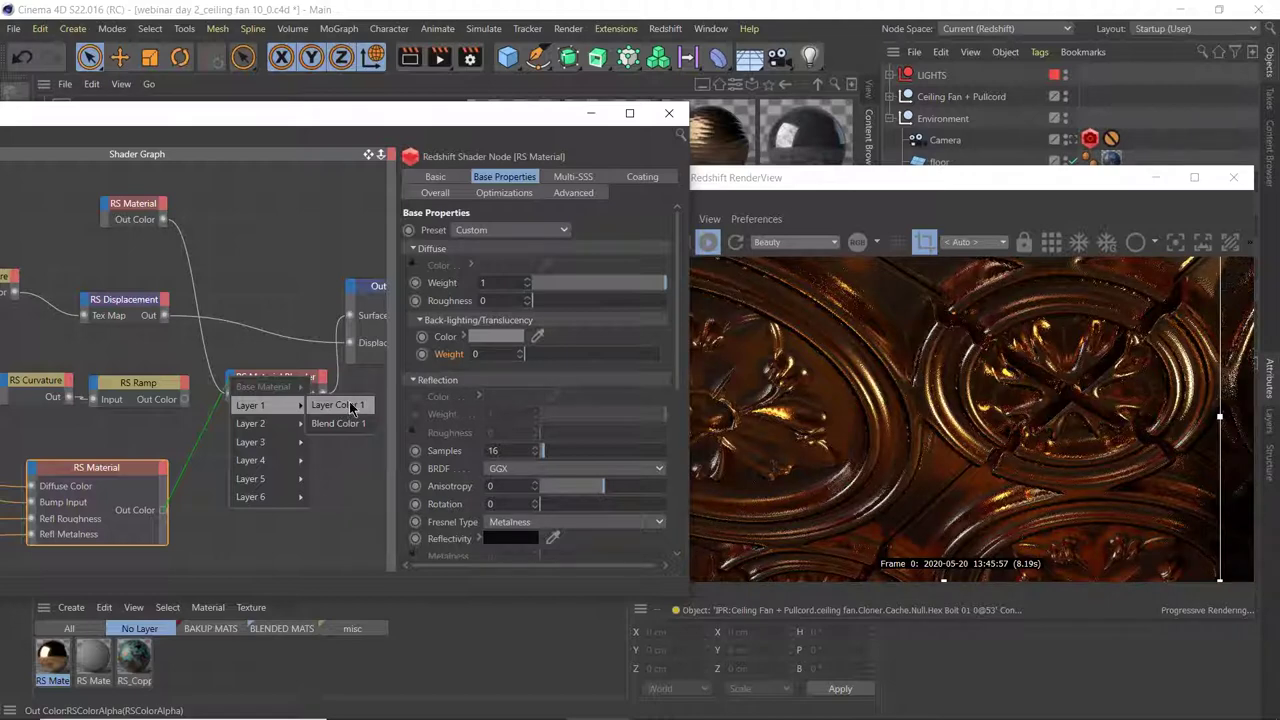
drag(349, 410, 349, 410)
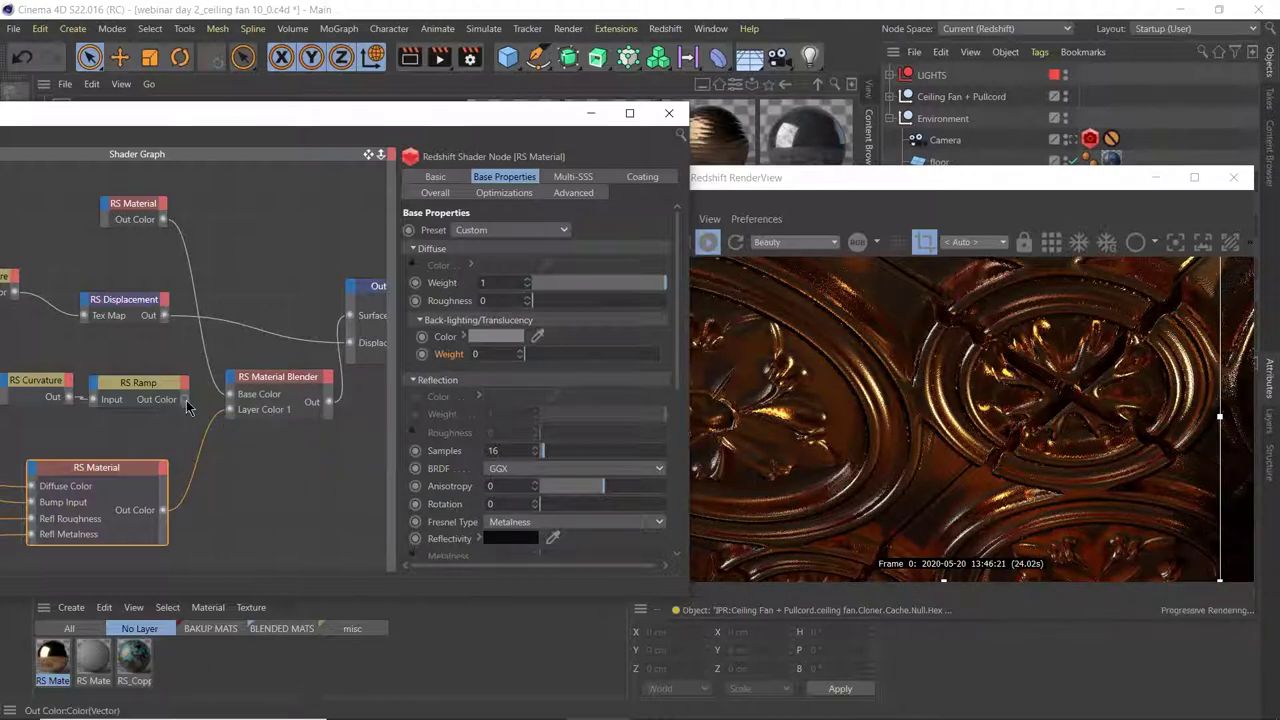
drag(184, 398, 336, 424)
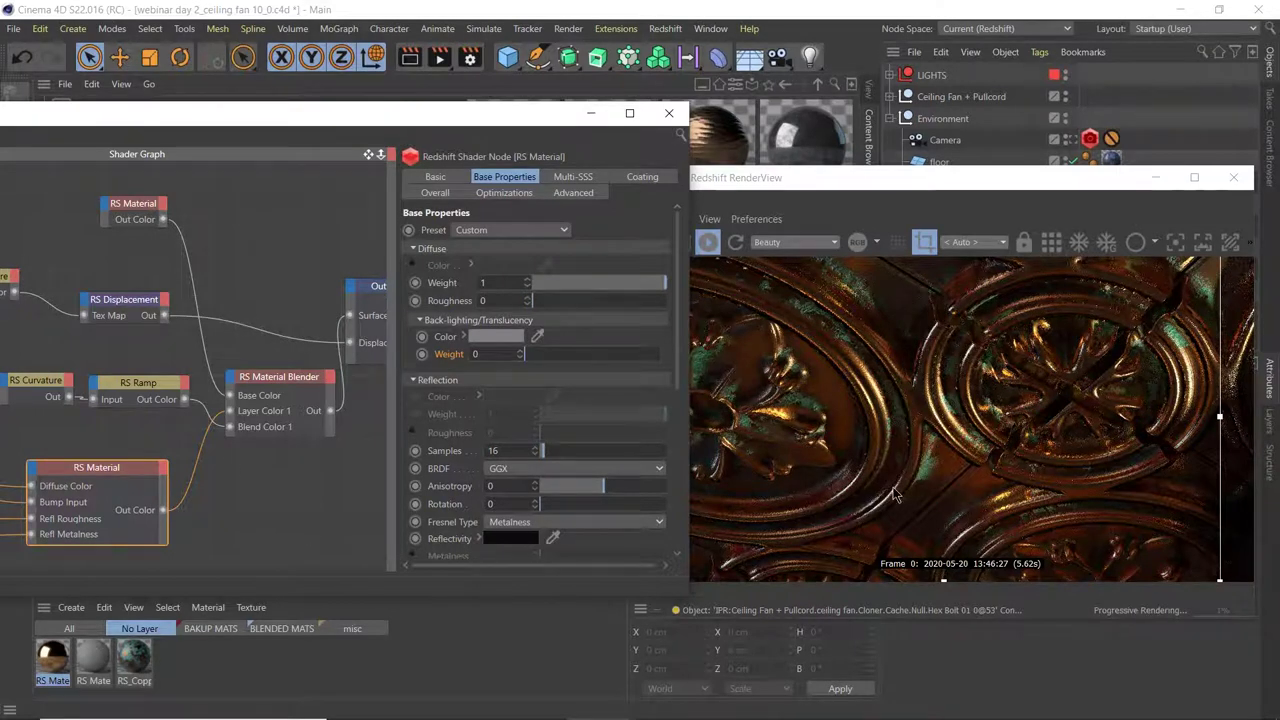
- Look through the scene Camera in the viewport and place the RenderView over it
click(870, 185)
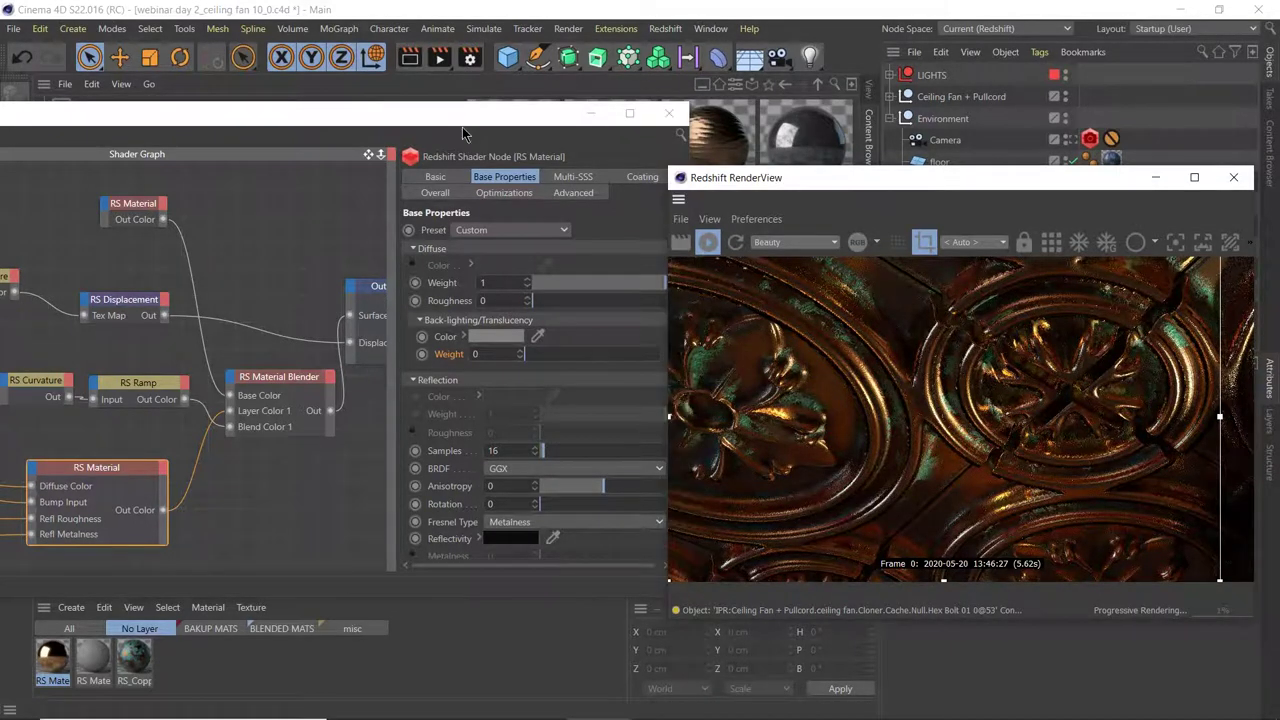
click(510, 125)
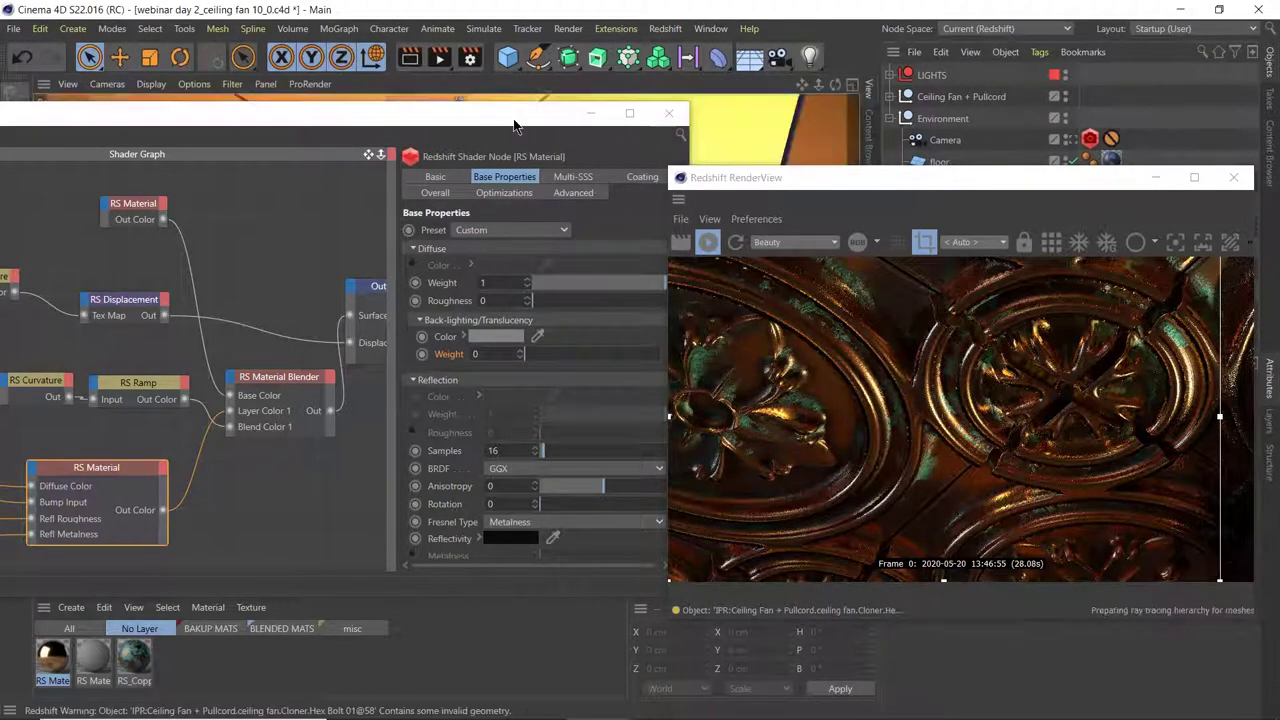
drag(514, 125, 382, 449)
click(420, 100)
click(457, 136)
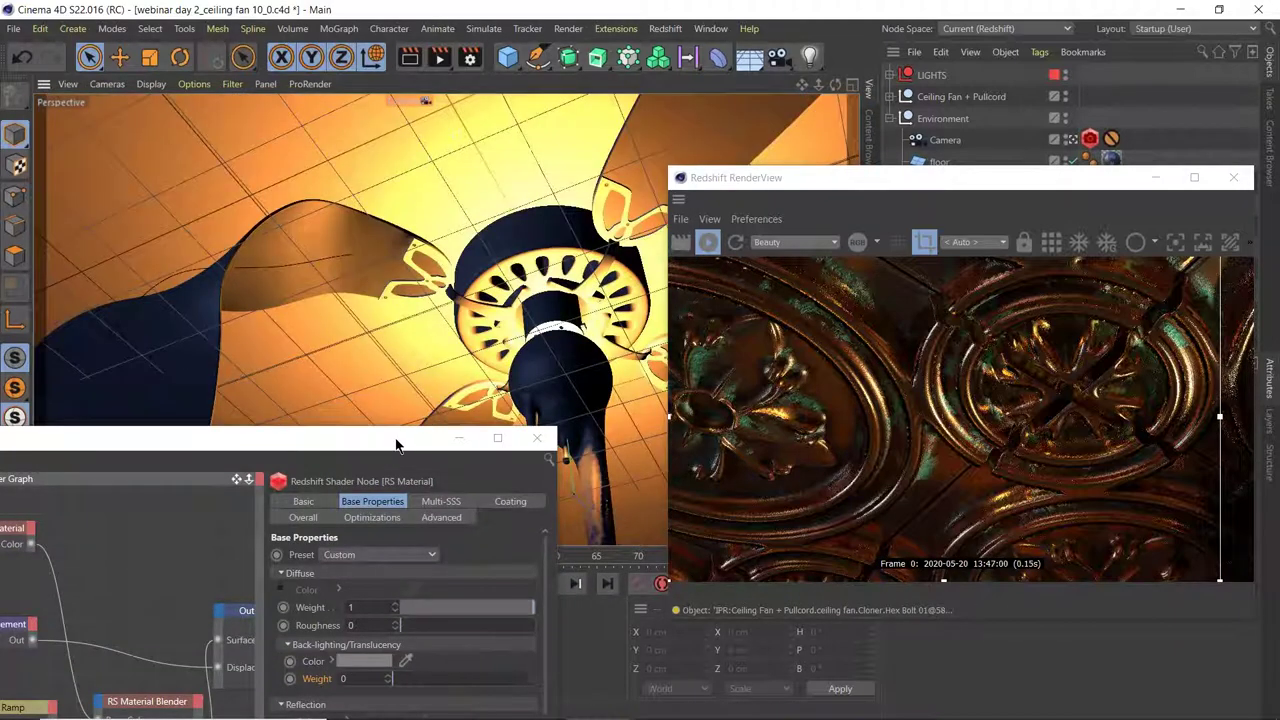
drag(396, 444, 373, 225)
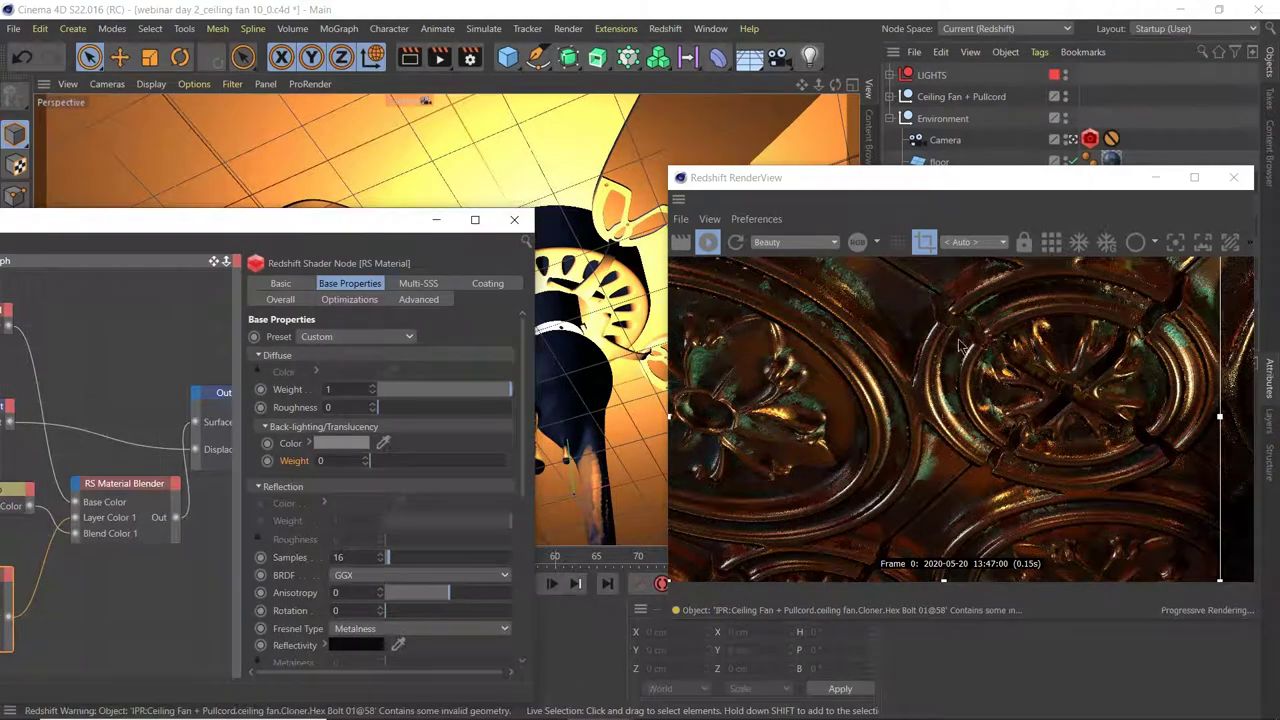
mouse_move(1012, 712)
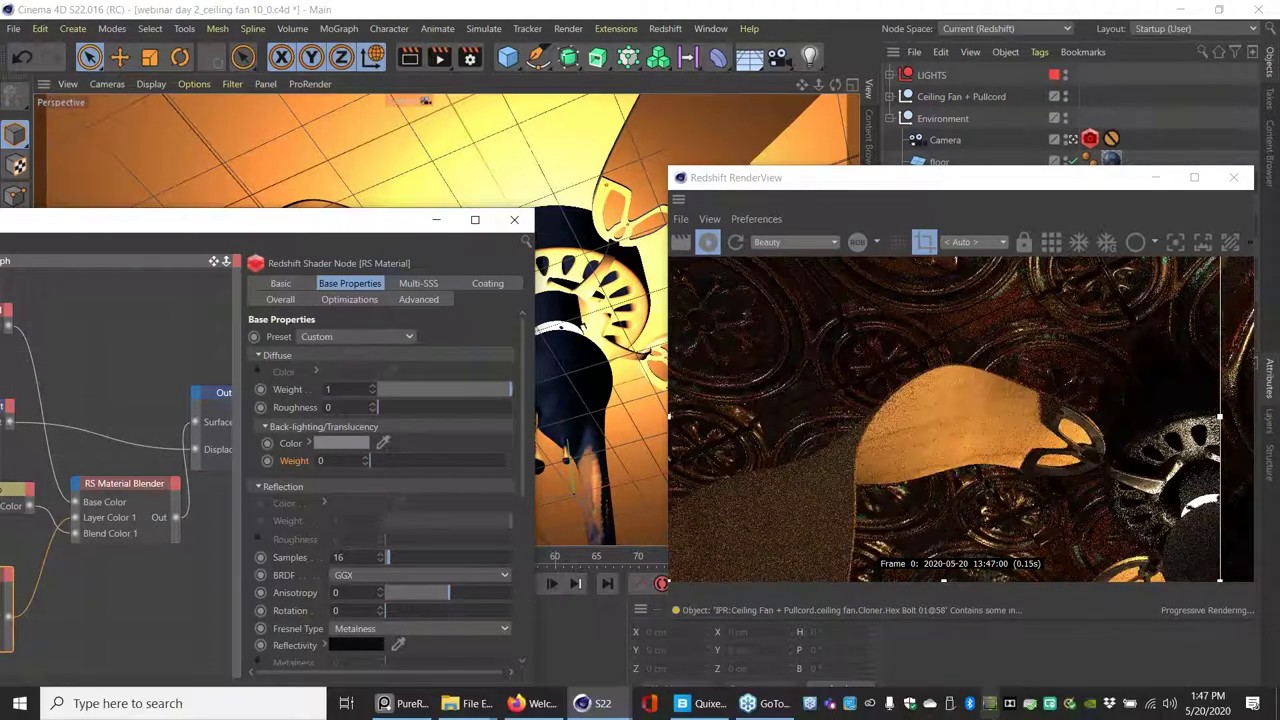
drag(884, 196, 422, 90)
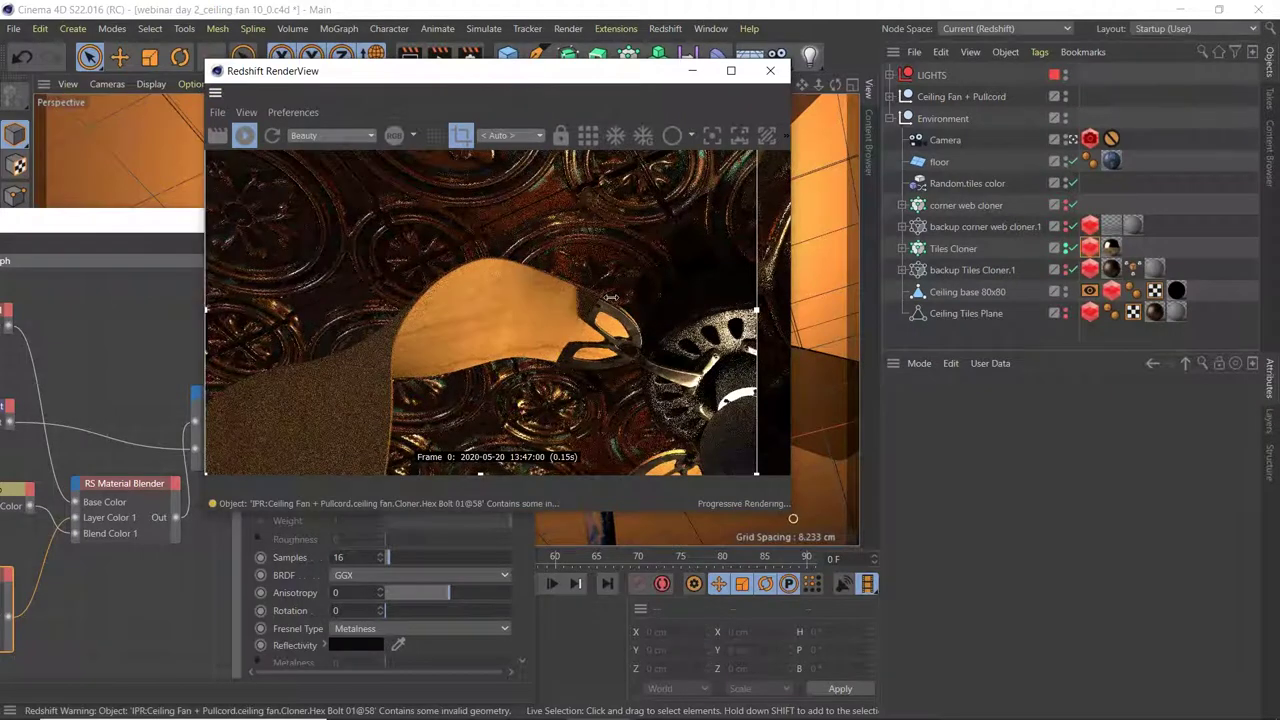
scroll(650, 375, down, 2)
- Turn off the RenderView render region so the full camera frame renders
click(461, 135)
scroll(601, 325, up, 1)
scroll(500, 320, up, 2)
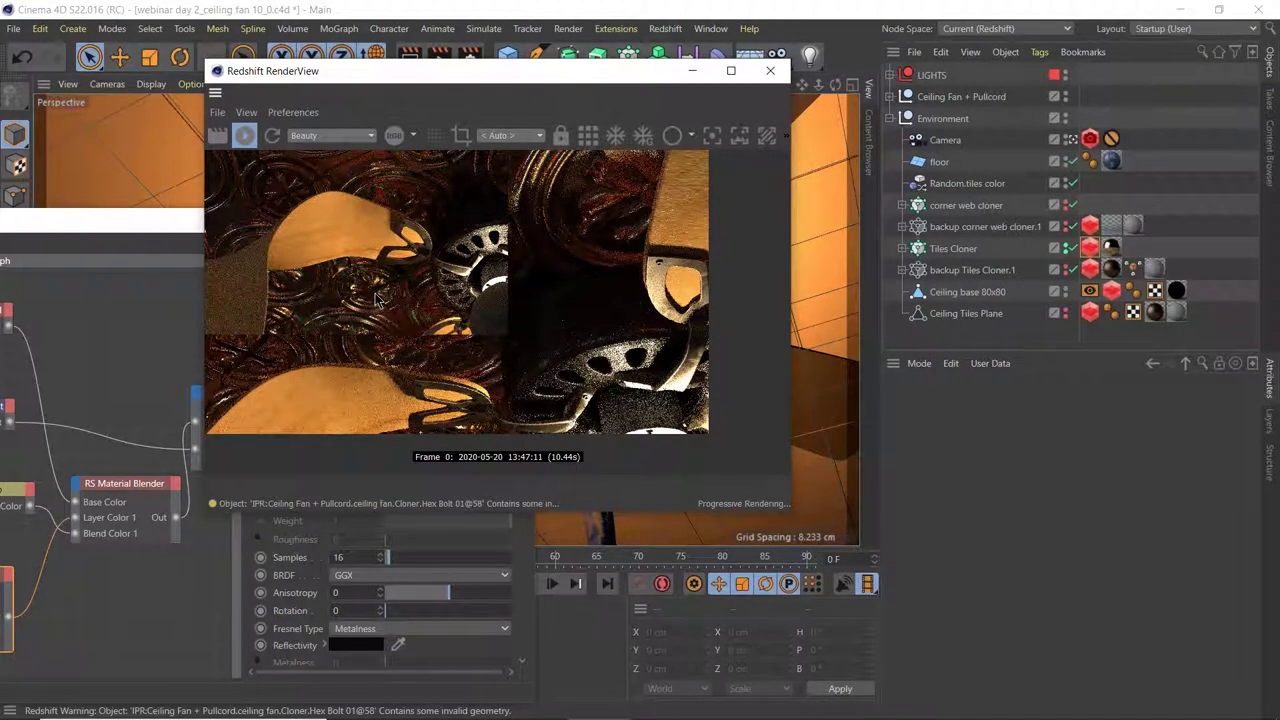
scroll(378, 300, down, 3)
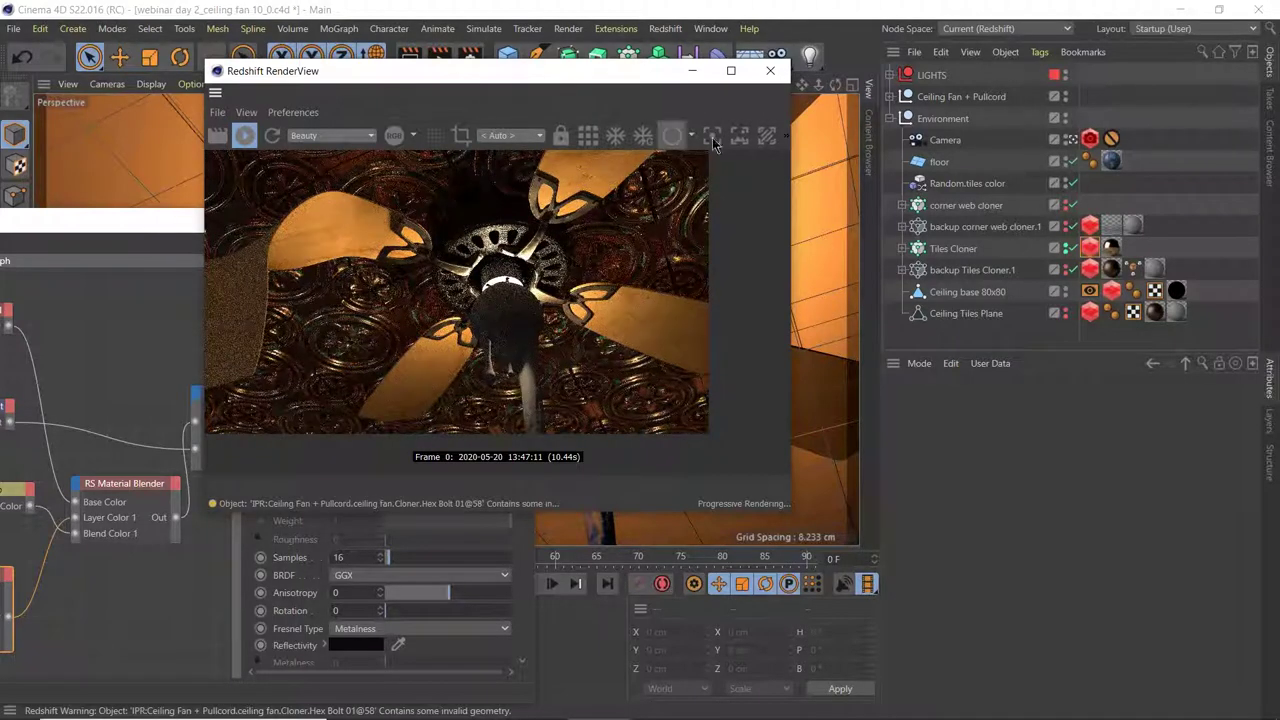
drag(594, 79, 837, 176)
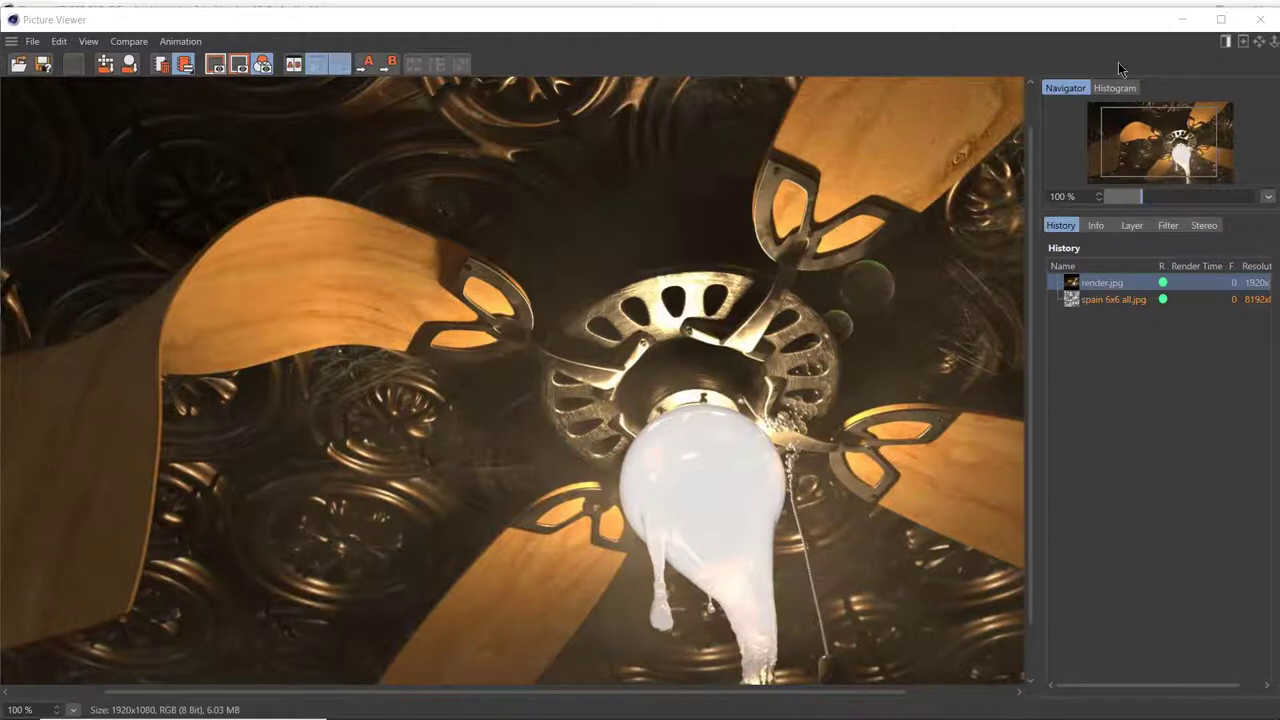
- Hide the Picture Viewer side panel, pan and zoom the render, then close the viewer
click(1225, 42)
drag(746, 544, 776, 430)
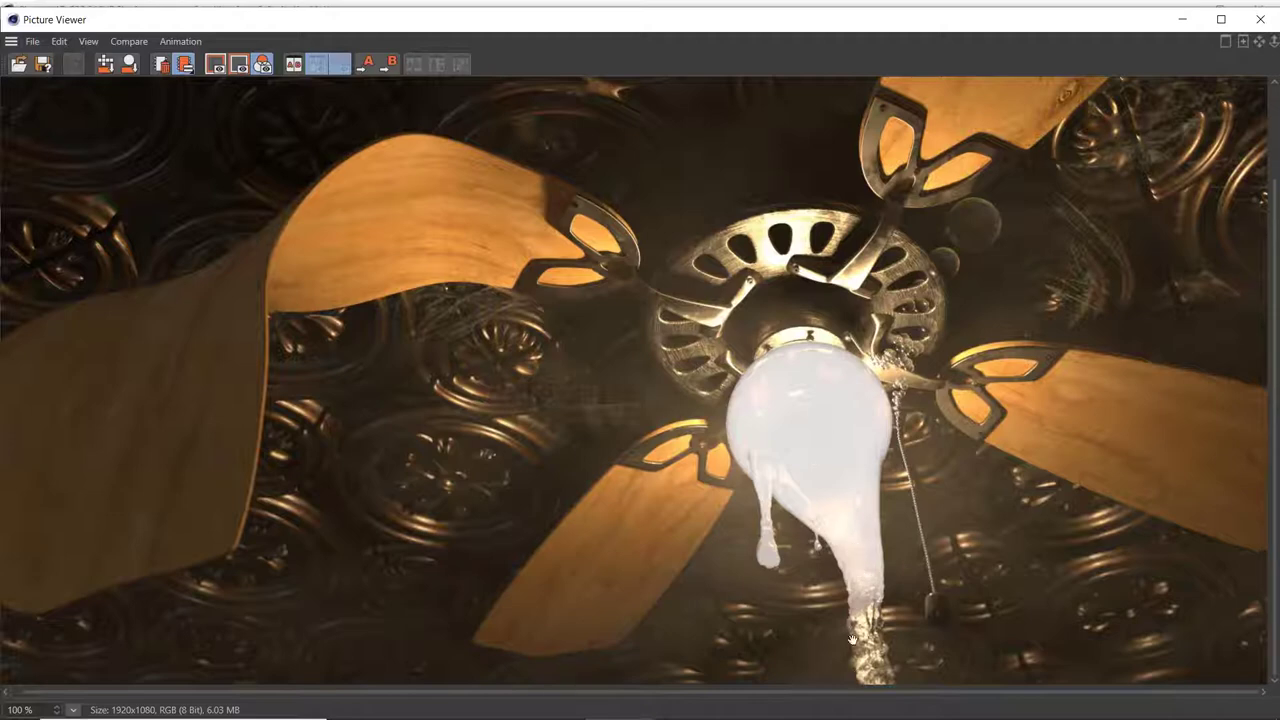
scroll(888, 349, up, 3)
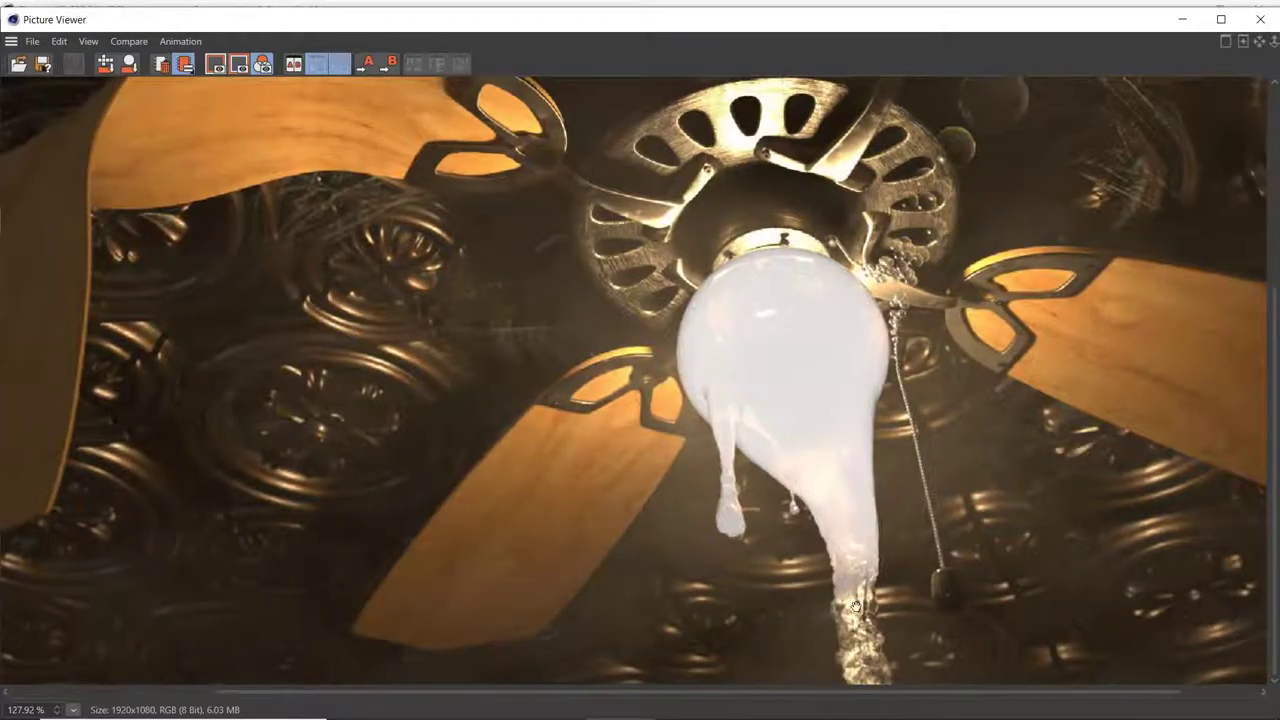
drag(1066, 29, 906, 33)
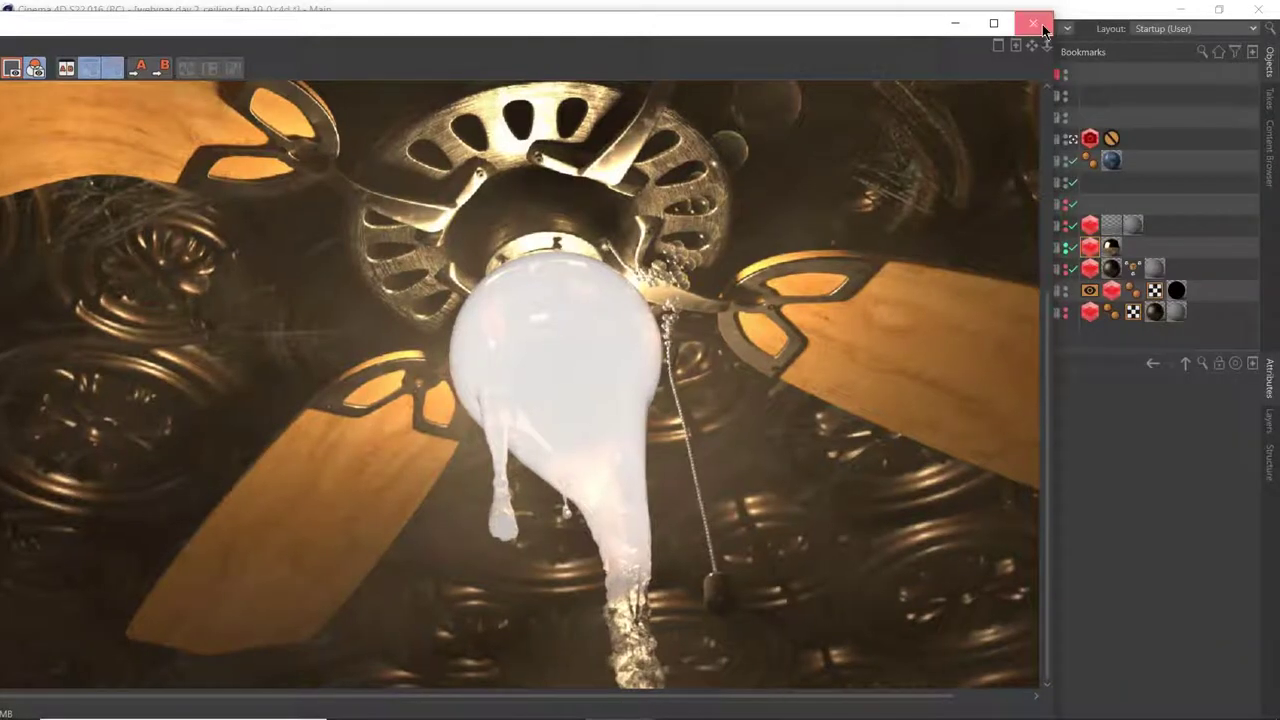
click(1036, 23)
- Draw a render region around the bulb and move the RenderView lower to uncover objects
drag(864, 172, 1010, 175)
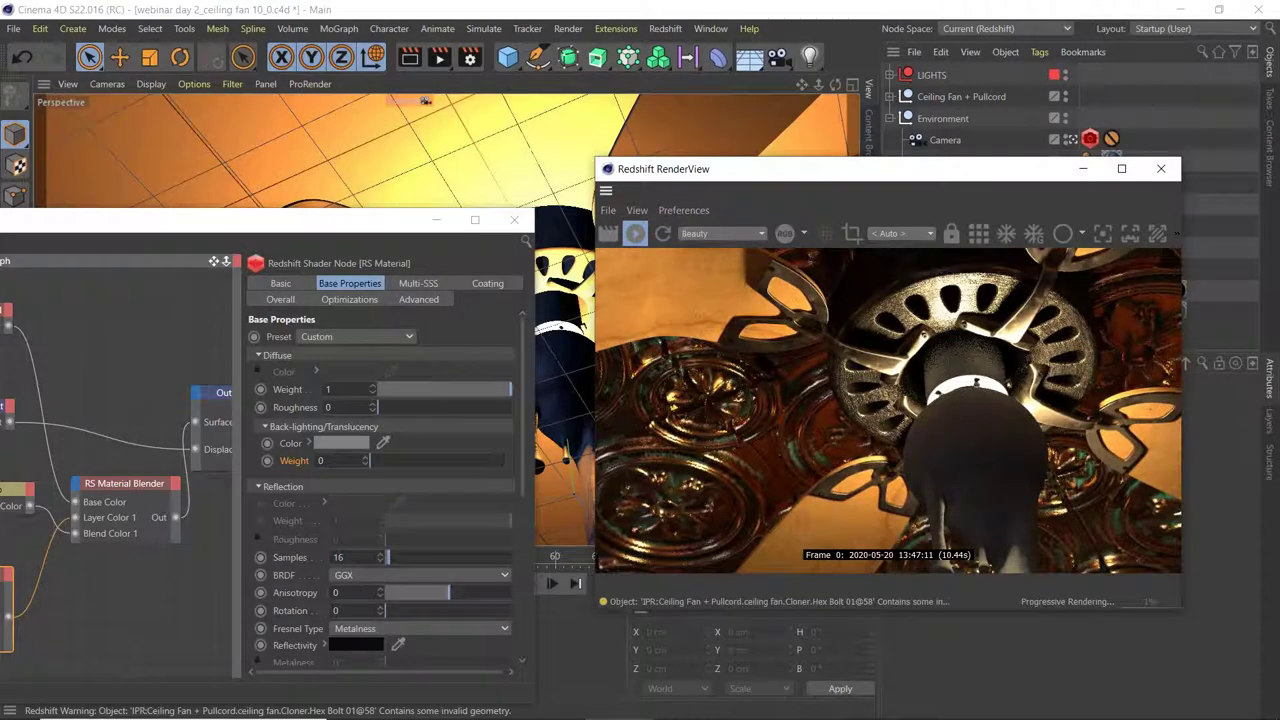
click(851, 233)
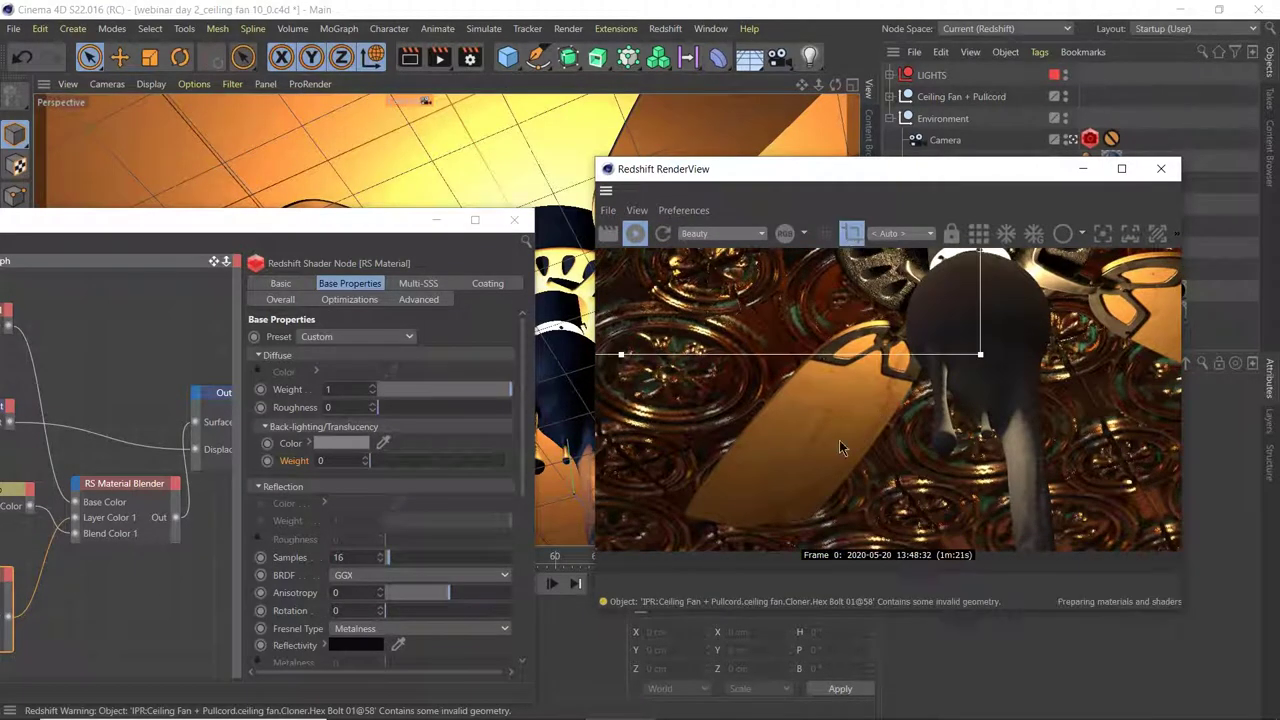
drag(822, 315, 898, 407)
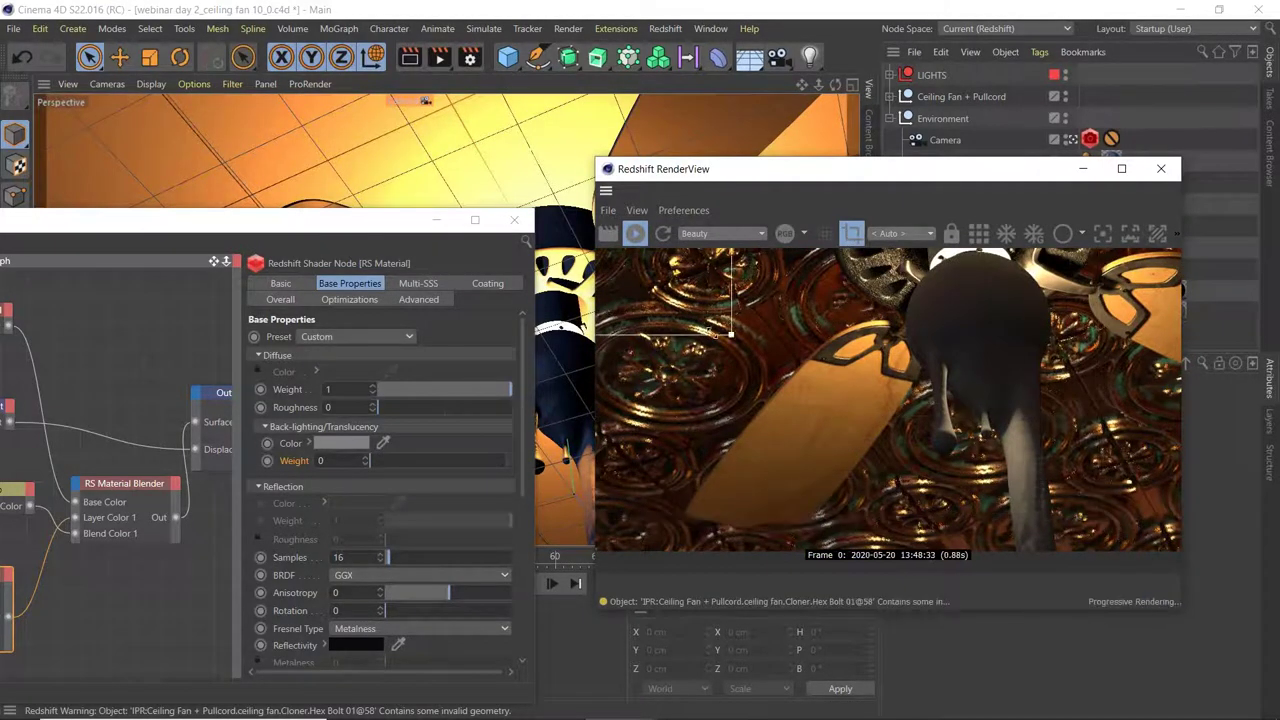
drag(804, 252, 1050, 481)
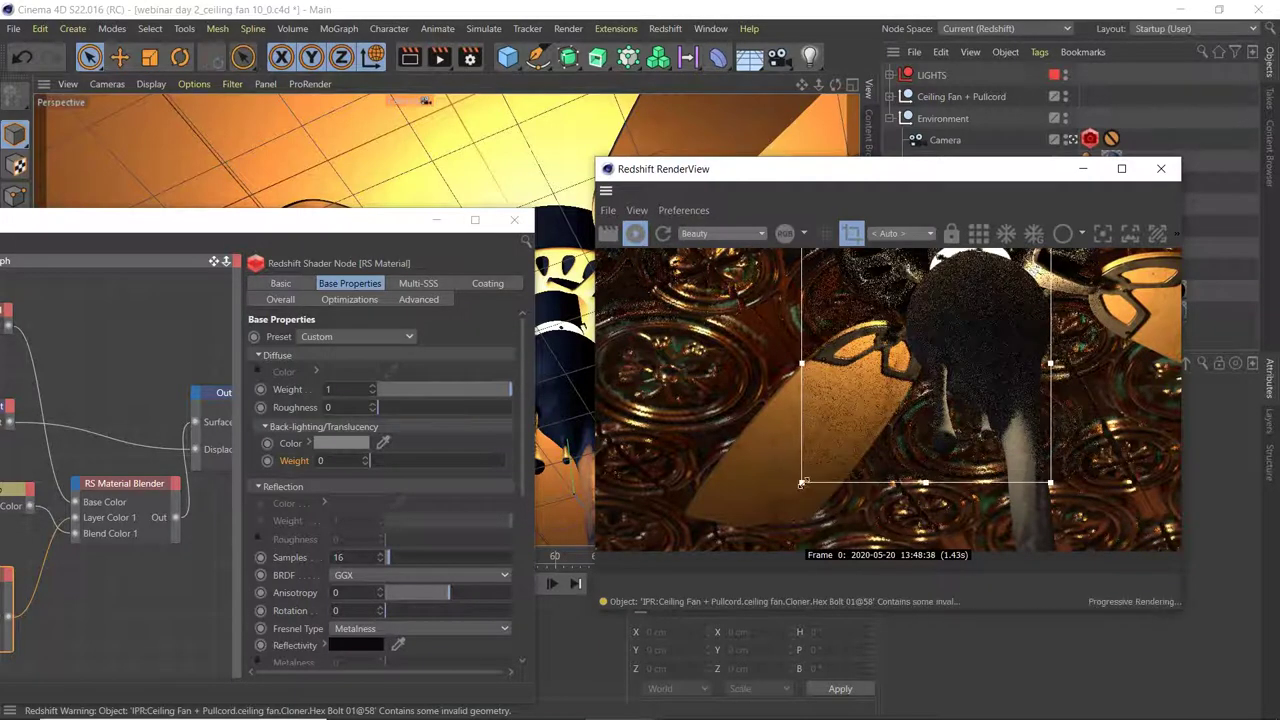
scroll(930, 560, down, 3)
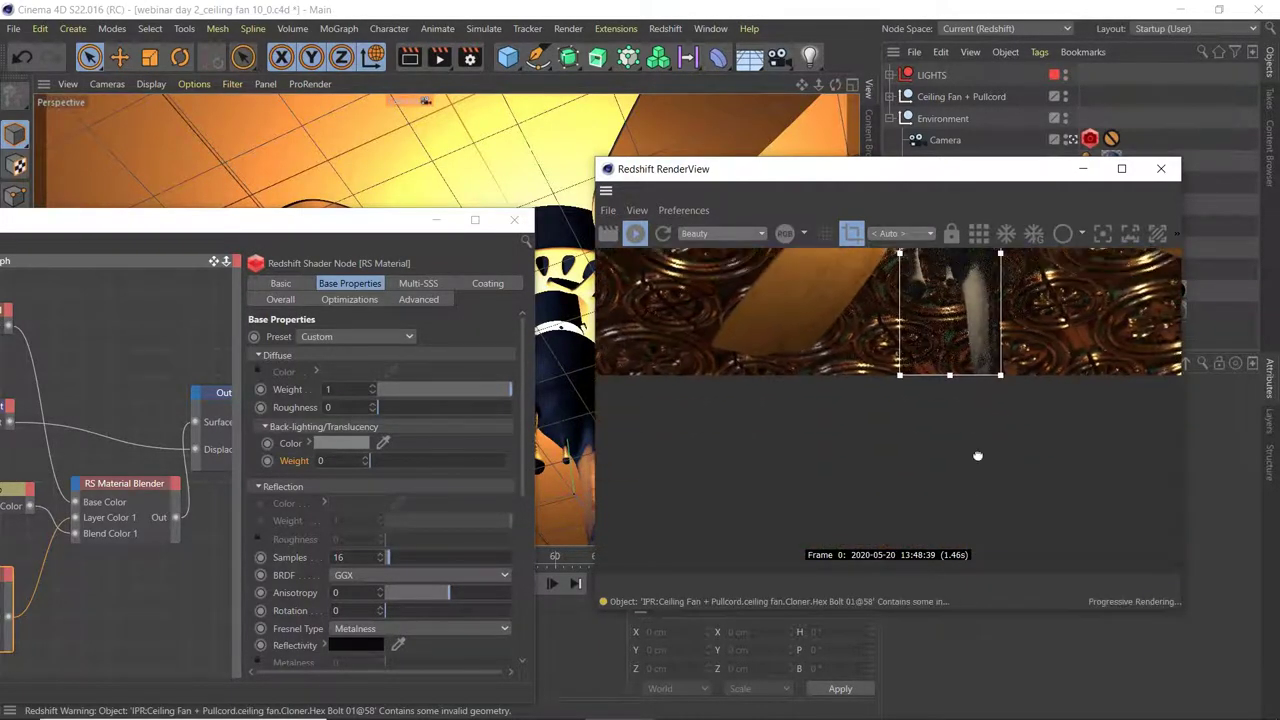
scroll(978, 456, up, 3)
drag(1048, 545, 1067, 541)
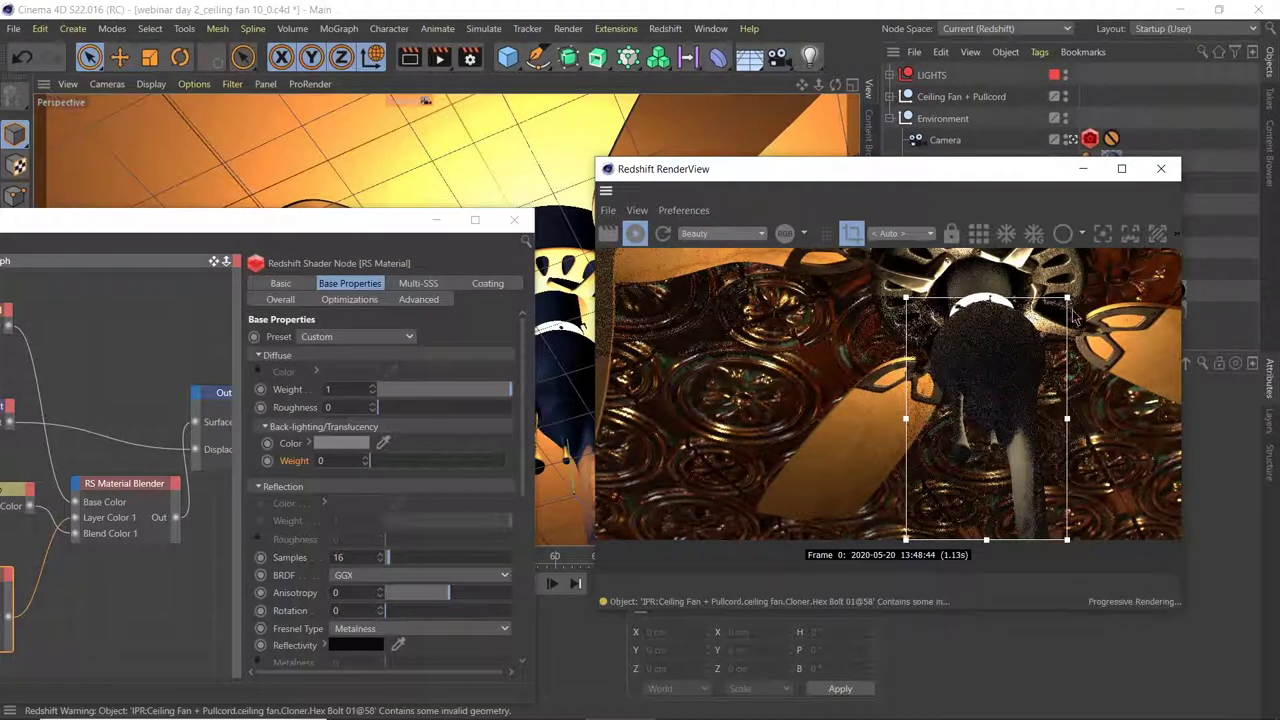
scroll(860, 300, up, 3)
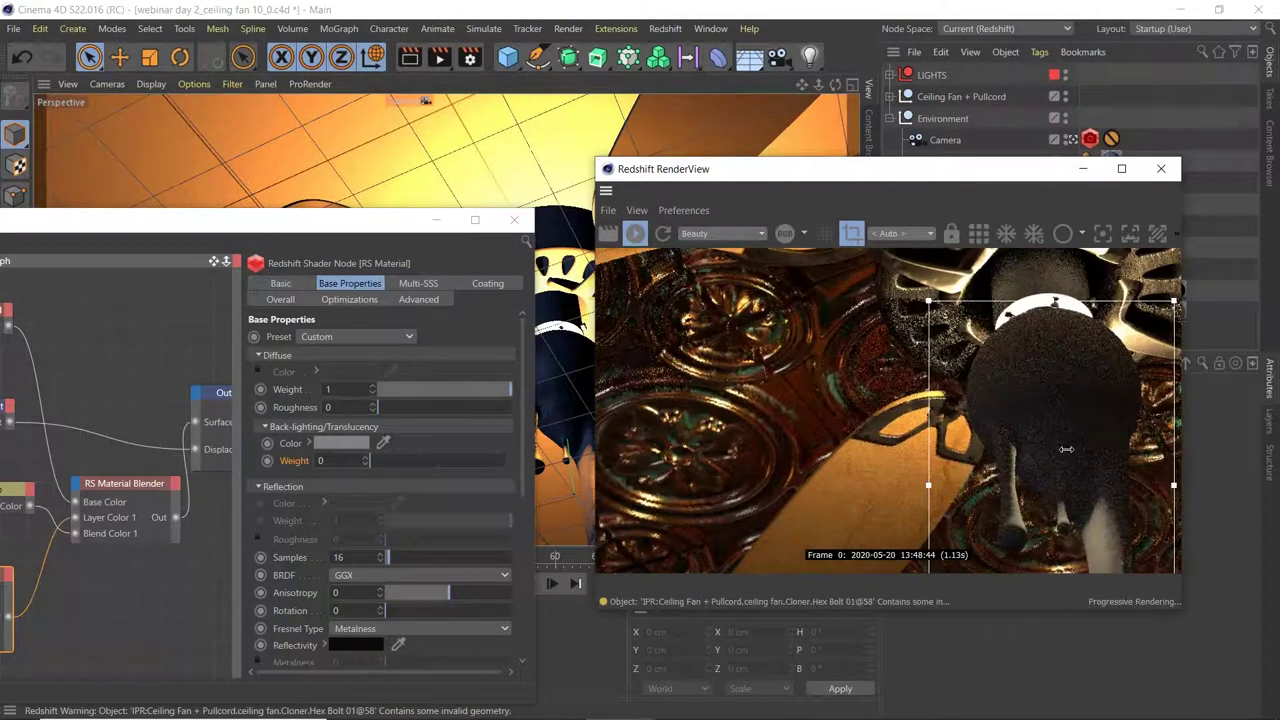
drag(1016, 170, 1068, 382)
- Close the node editor, browse Create > Redshift > Materials, and show the misc and BLENDED MATS groups
click(514, 219)
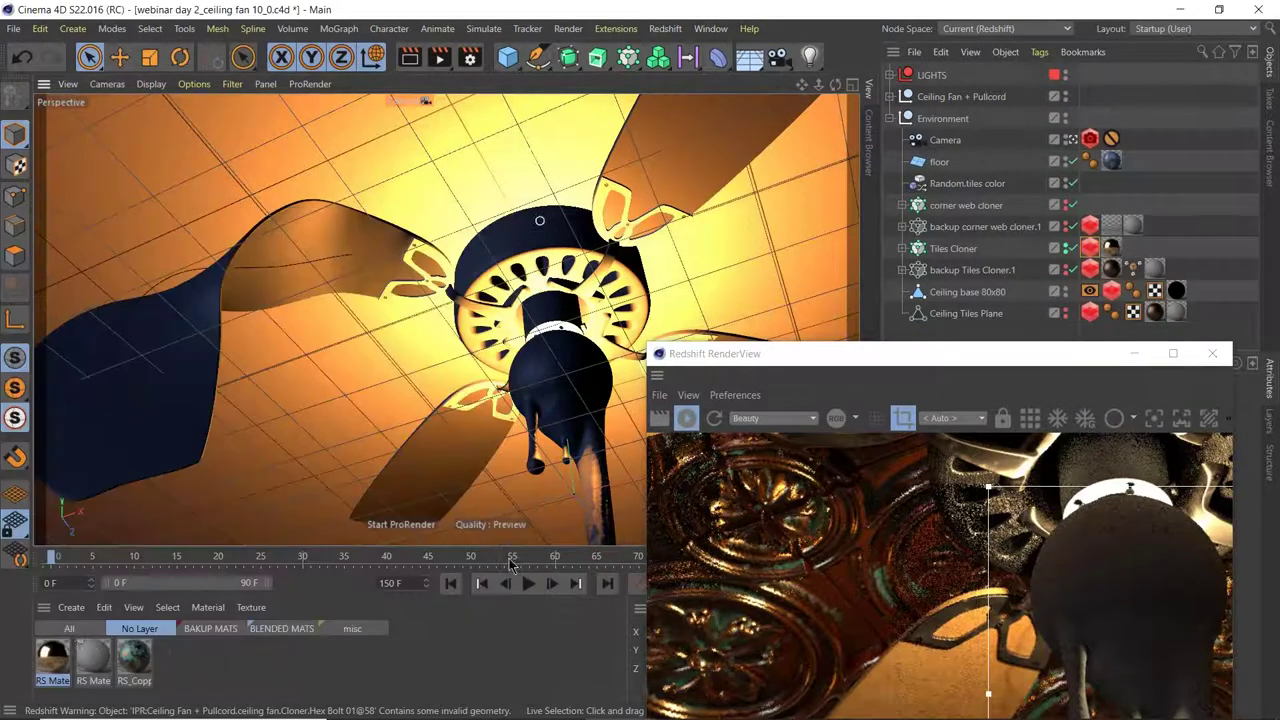
click(71, 608)
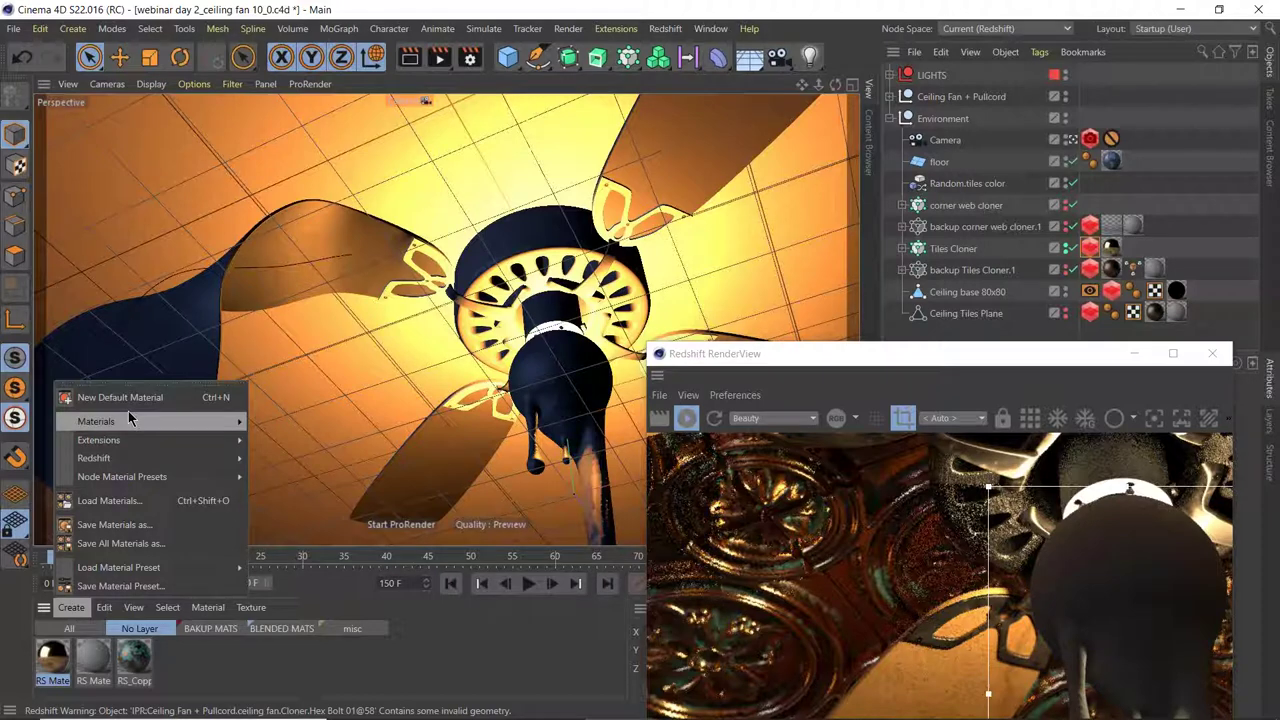
mouse_move(94, 458)
mouse_move(268, 458)
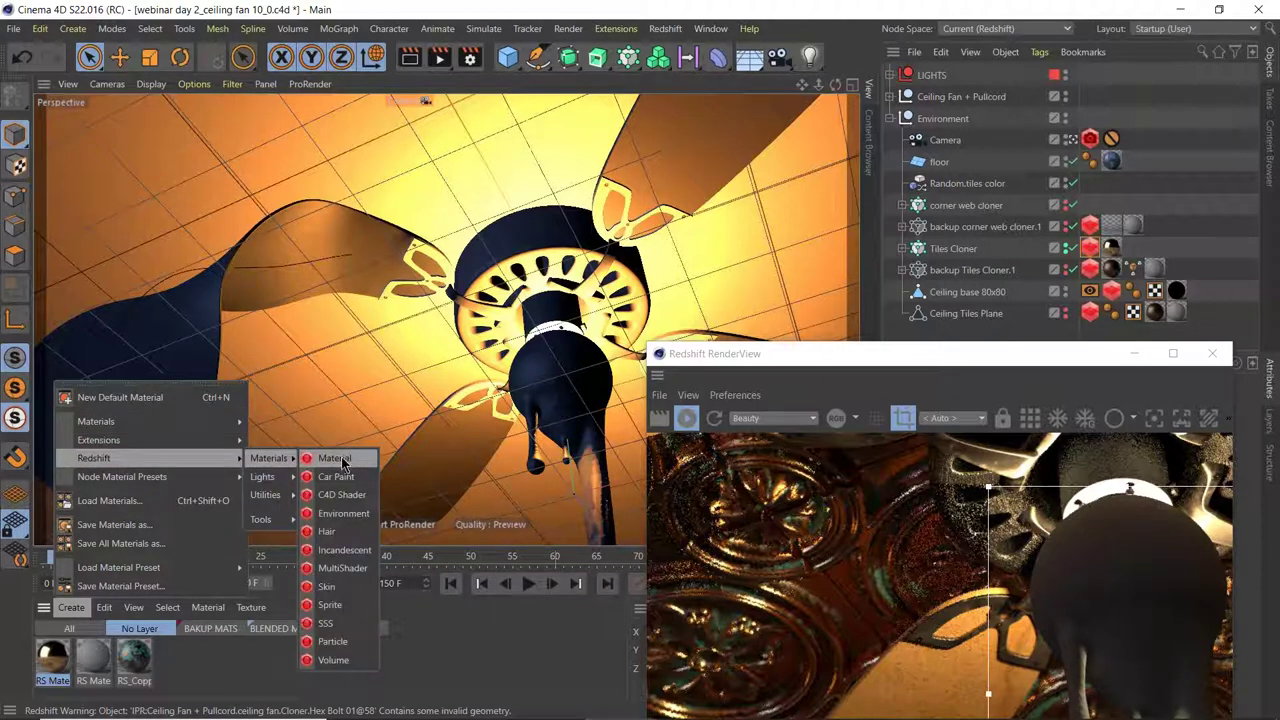
click(335, 459)
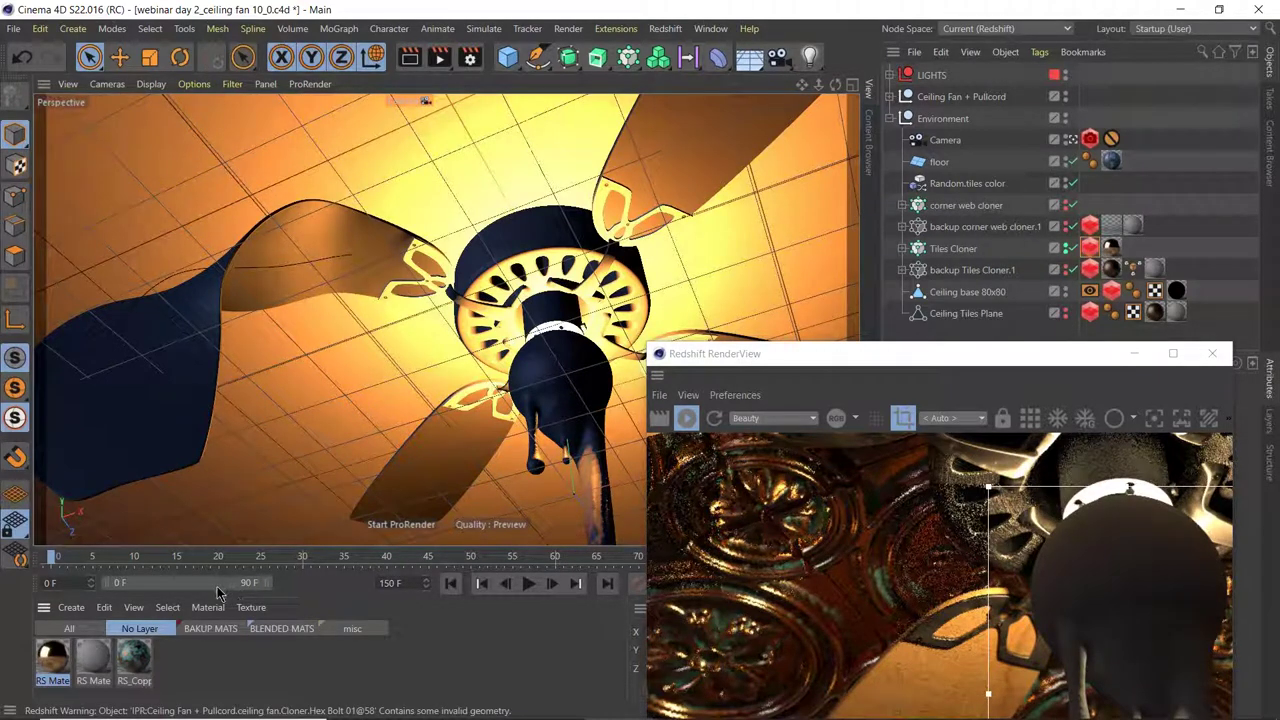
click(353, 630)
click(281, 630)
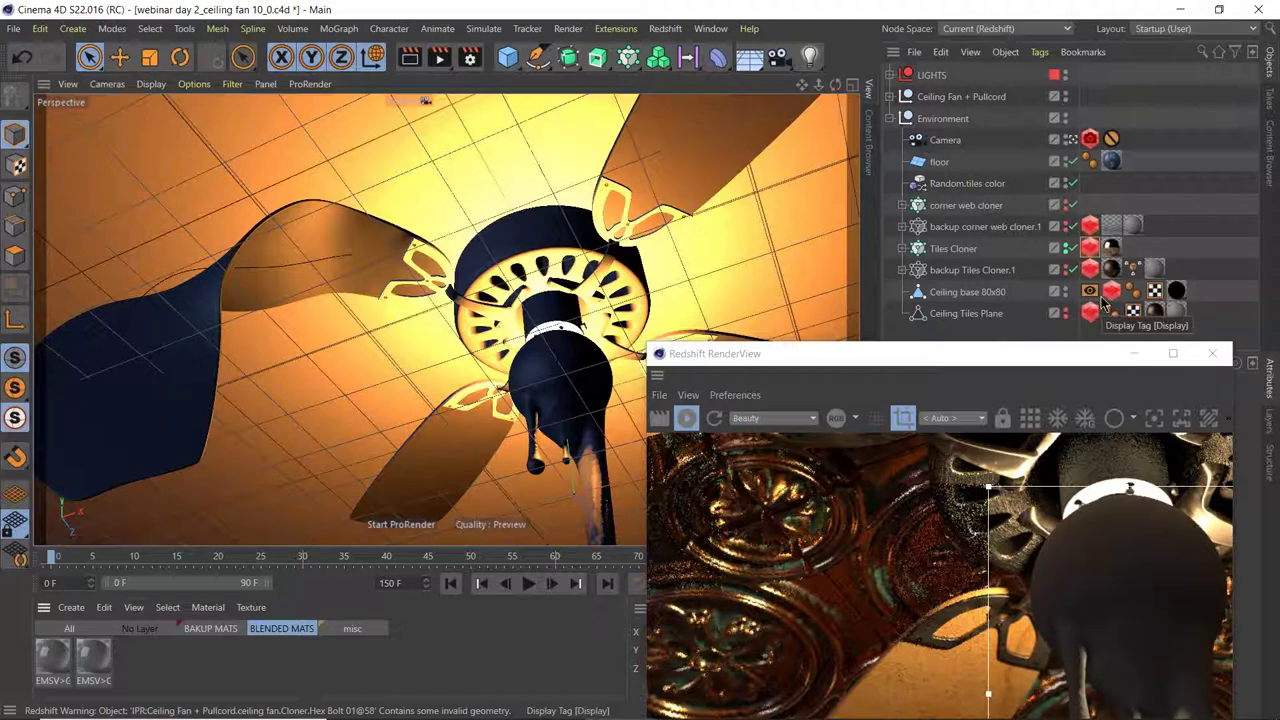
- Collapse Environment, expand Ceiling Fan + Pullcord, ceiling fan and glastic ball 5, and widen the list
click(889, 118)
click(889, 96)
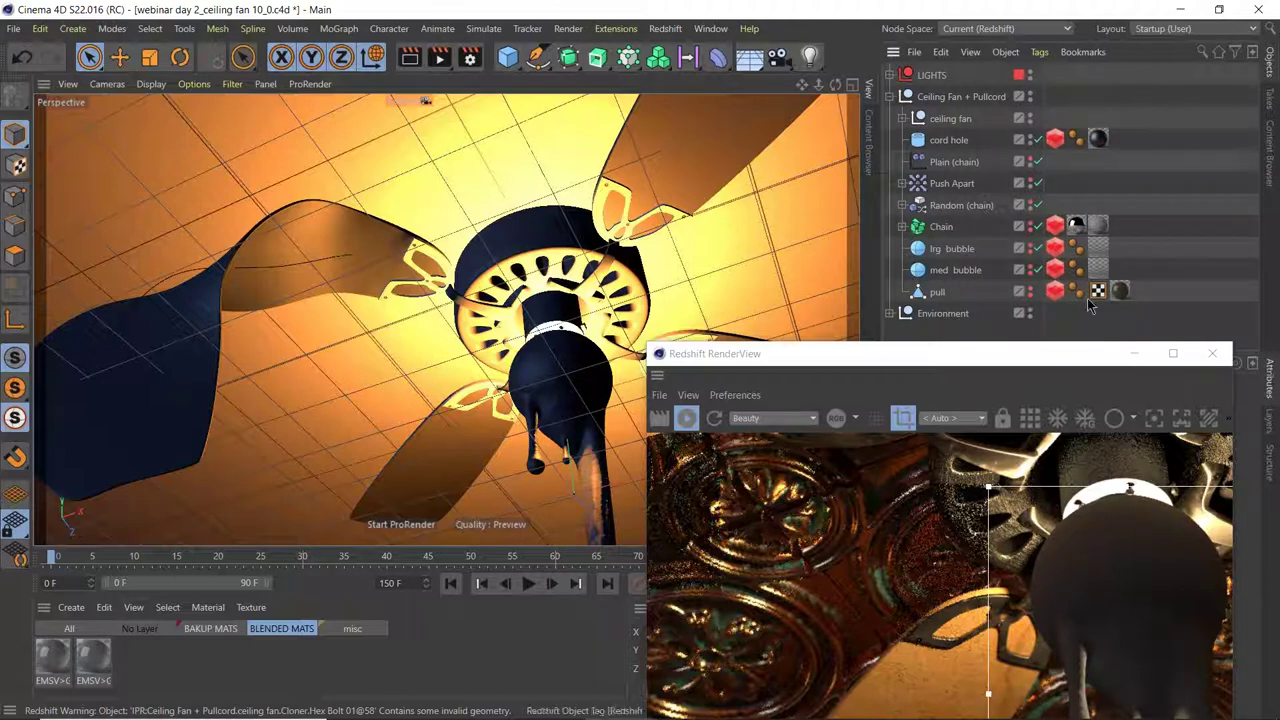
click(902, 118)
scroll(950, 195, down, 5)
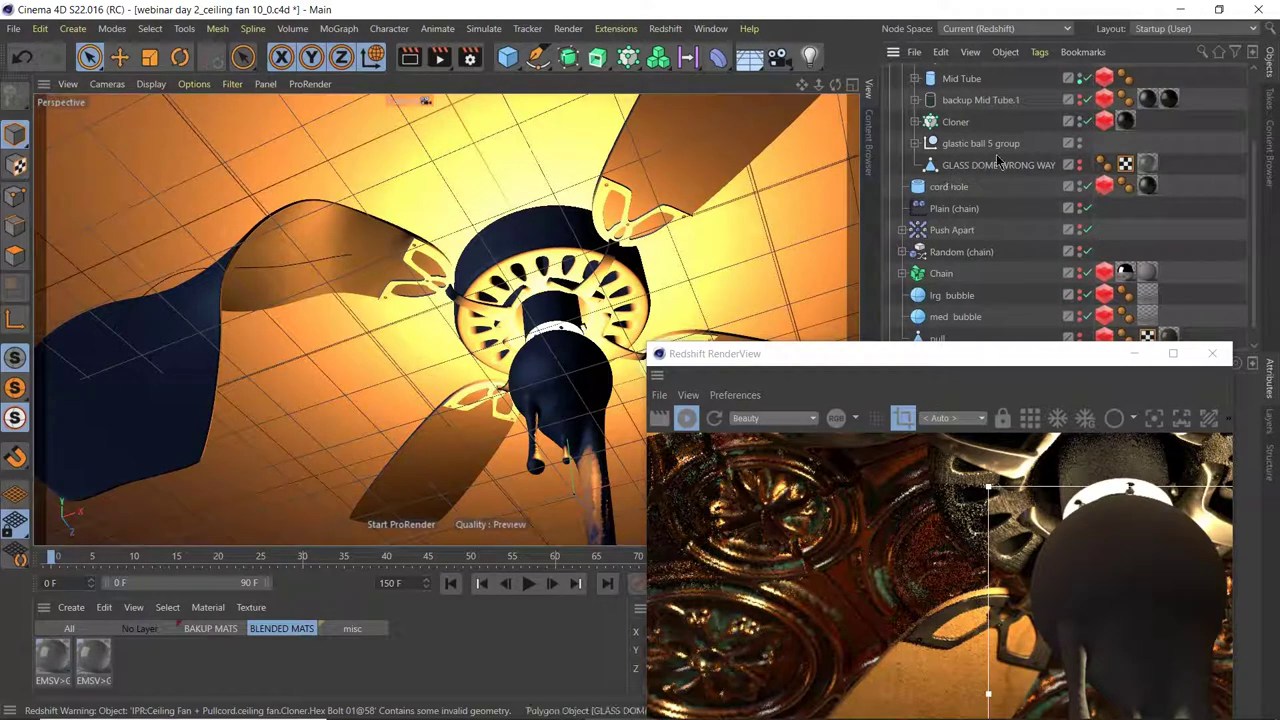
click(914, 143)
scroll(1000, 200, down, 3)
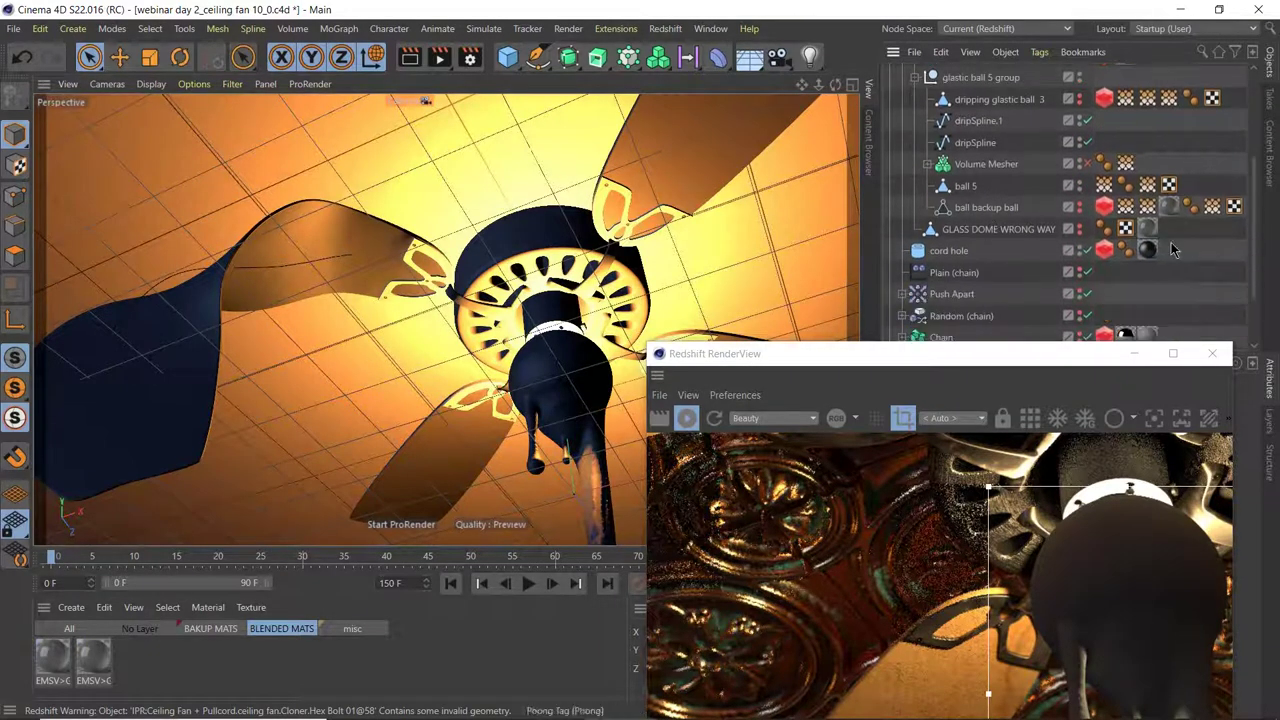
scroll(1100, 240, up, 2)
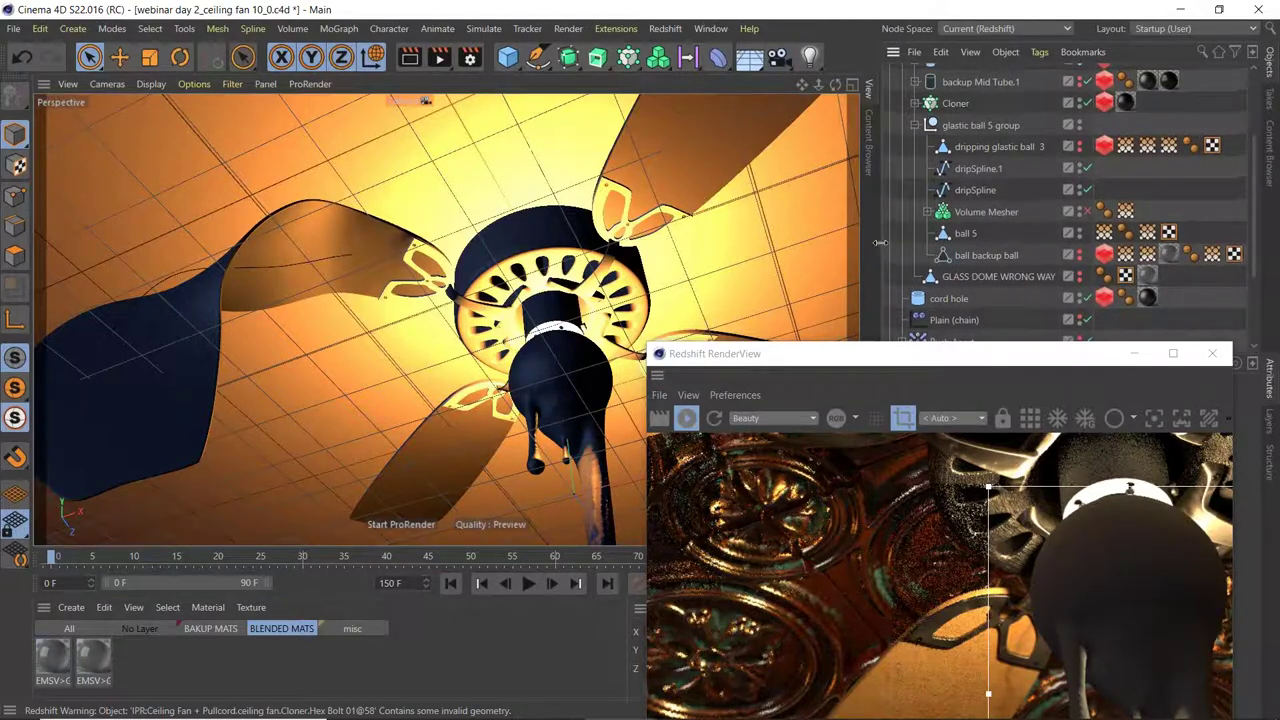
drag(800, 250, 690, 250)
click(1068, 256)
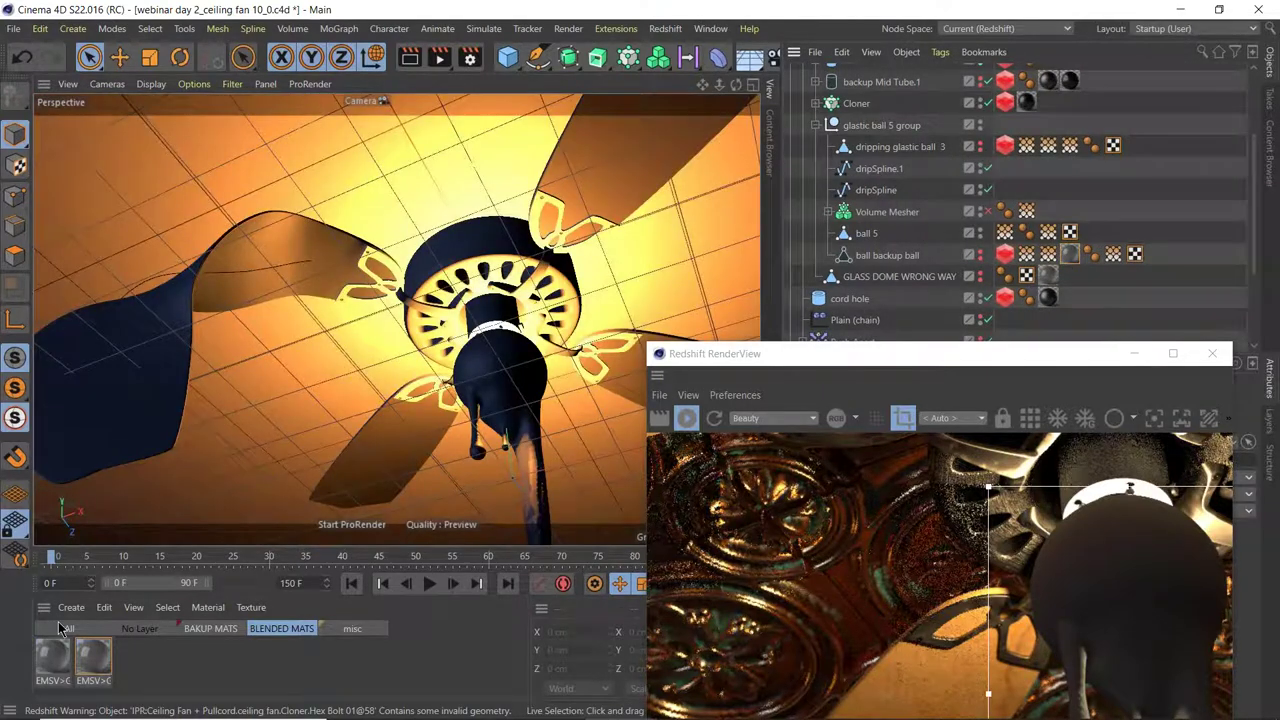
- Check EMSV>GLS.1's Shader Graph, then drag the material onto ball 5
double_click(93, 655)
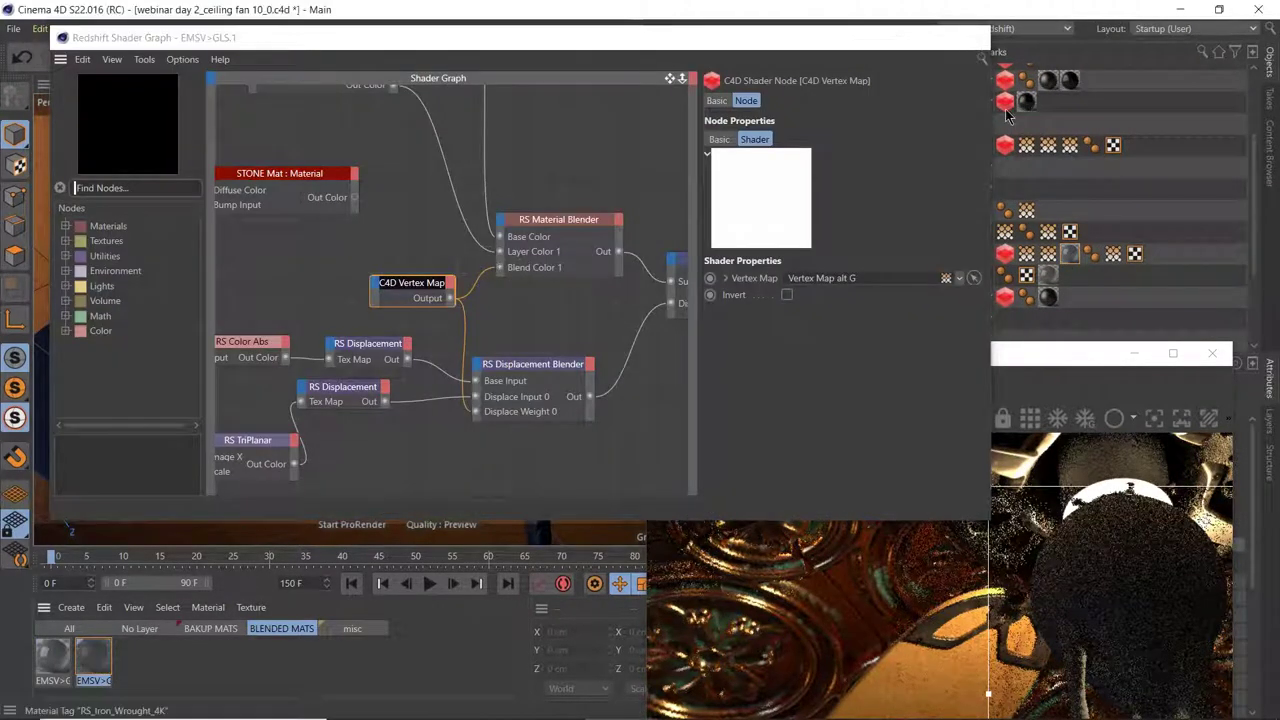
click(969, 38)
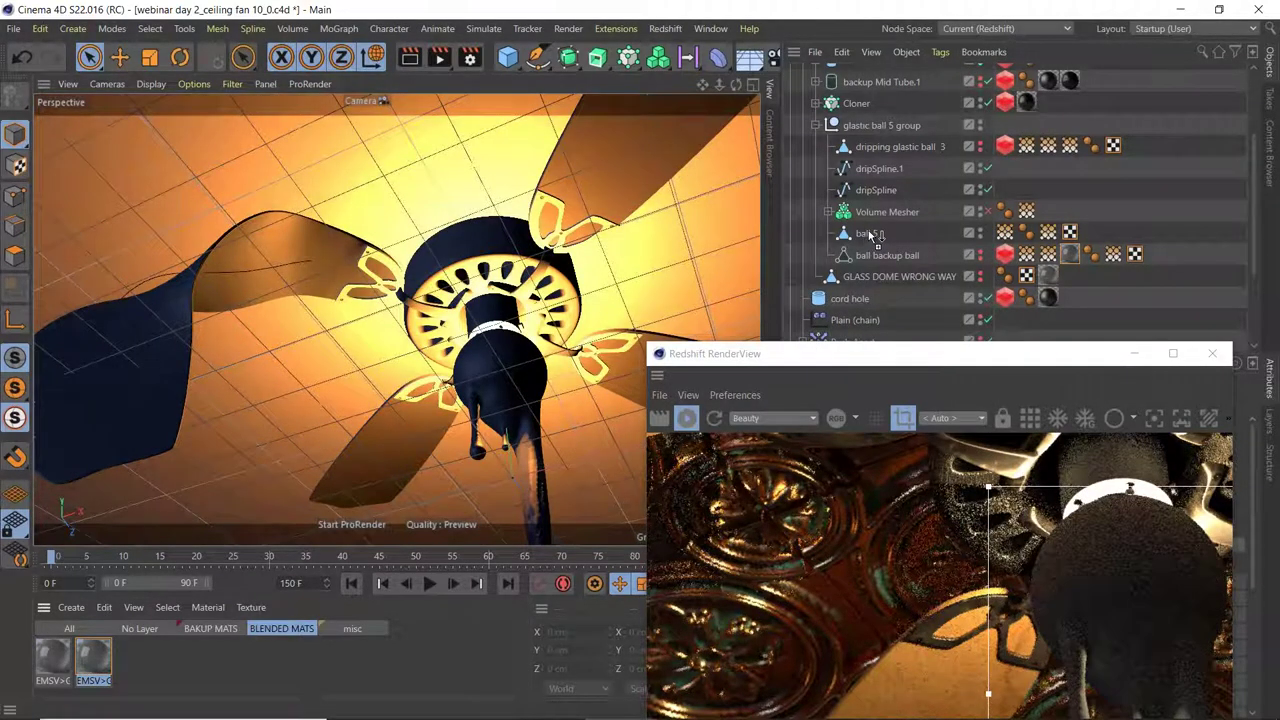
drag(870, 234, 872, 236)
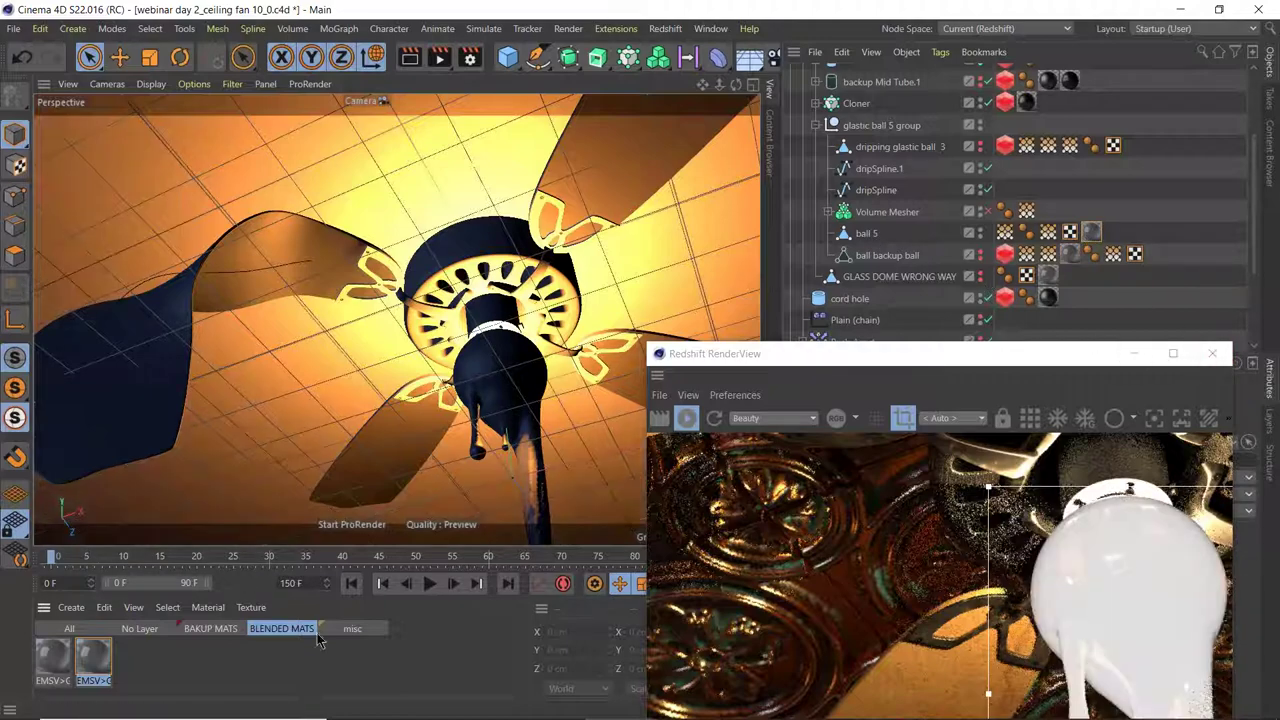
- Stretch the Redshift RenderView taller and move it over the viewport to frame the dripping white bulb
drag(1045, 360, 1066, 128)
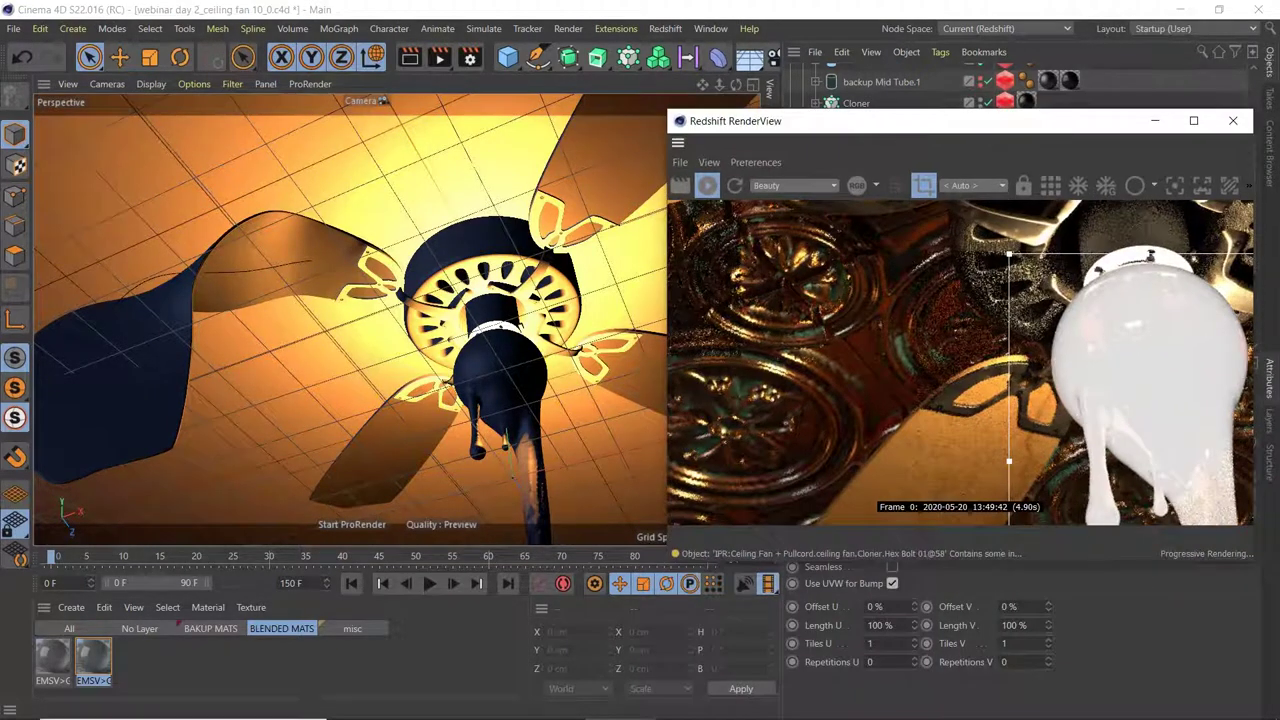
drag(1132, 562, 1132, 702)
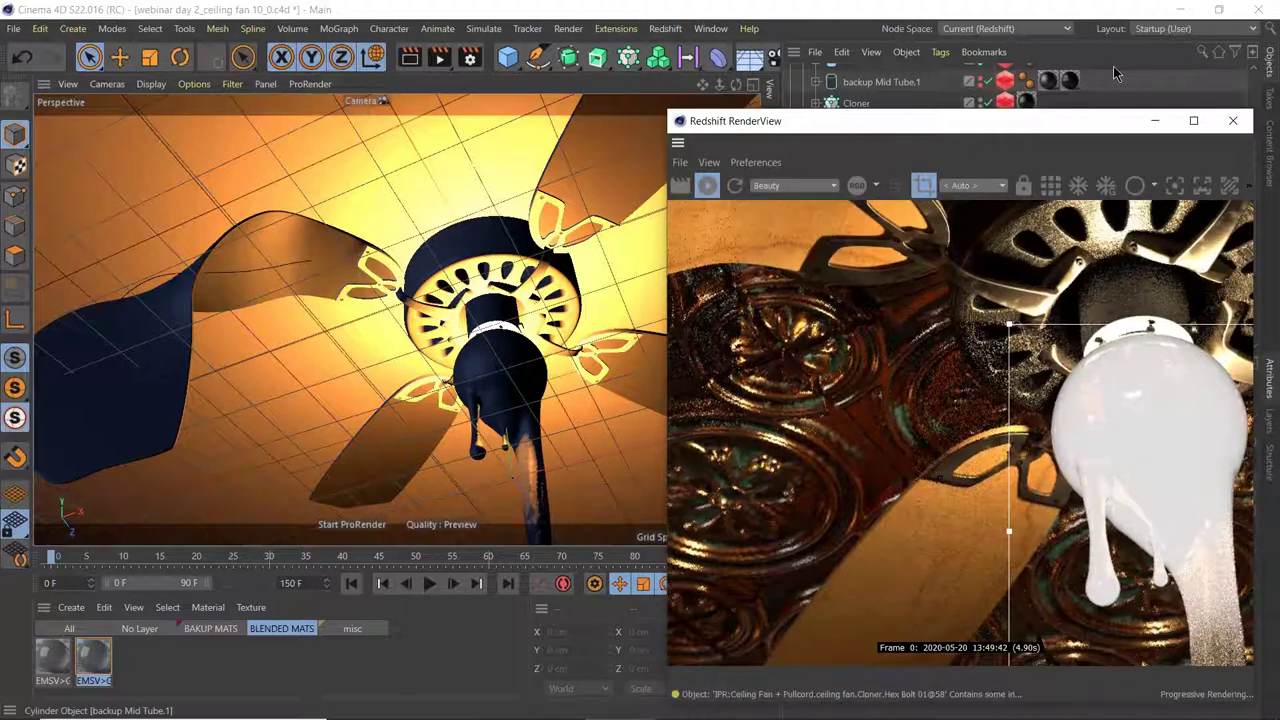
drag(1101, 114, 1101, 15)
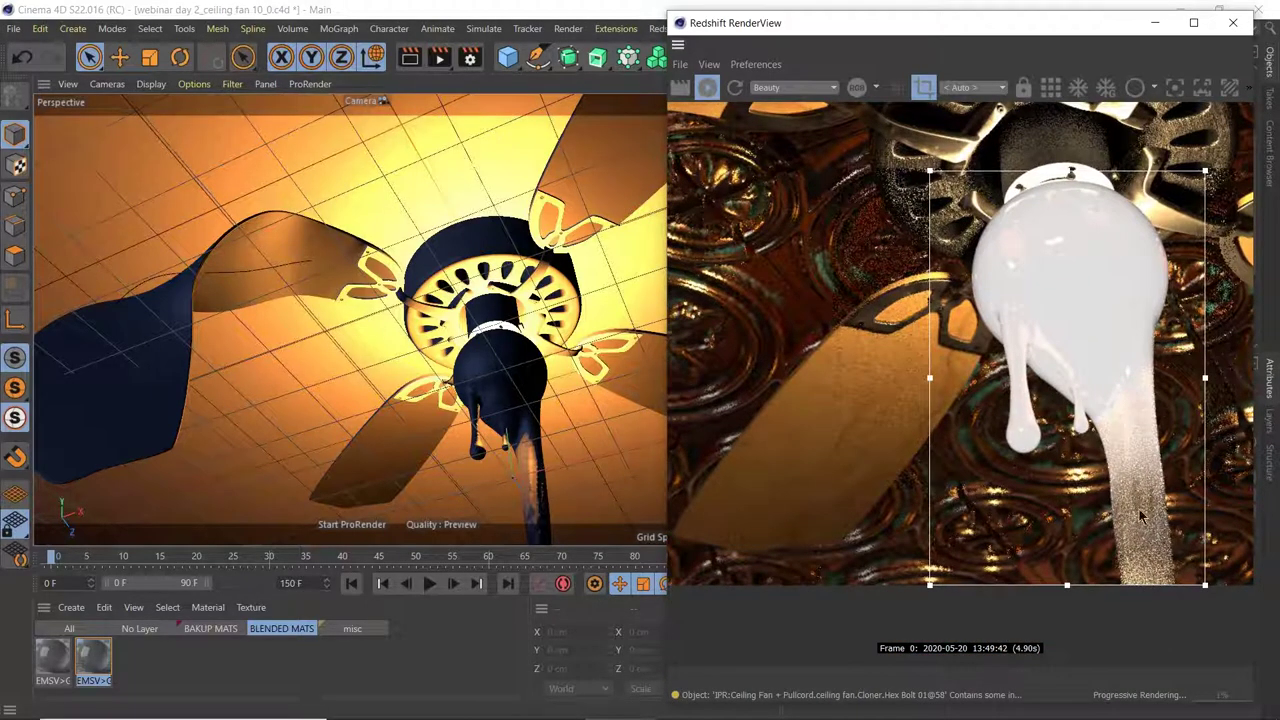
drag(1100, 40, 551, 82)
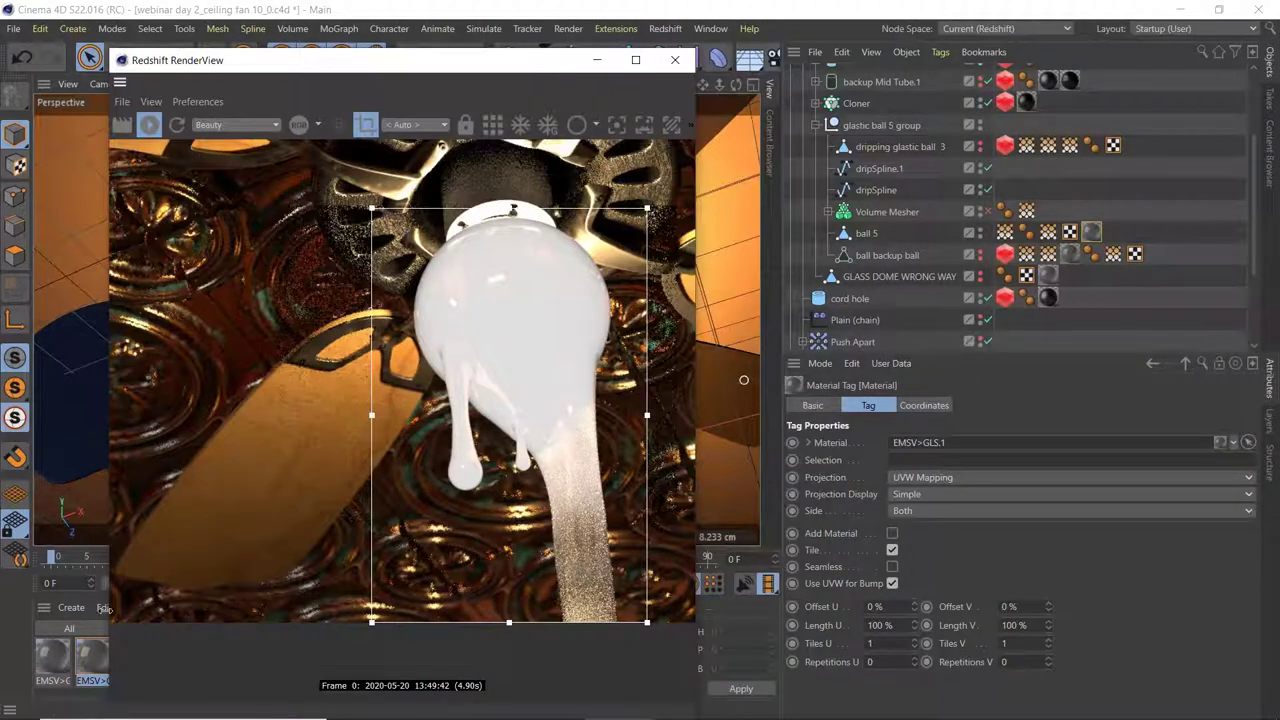
double_click(91, 660)
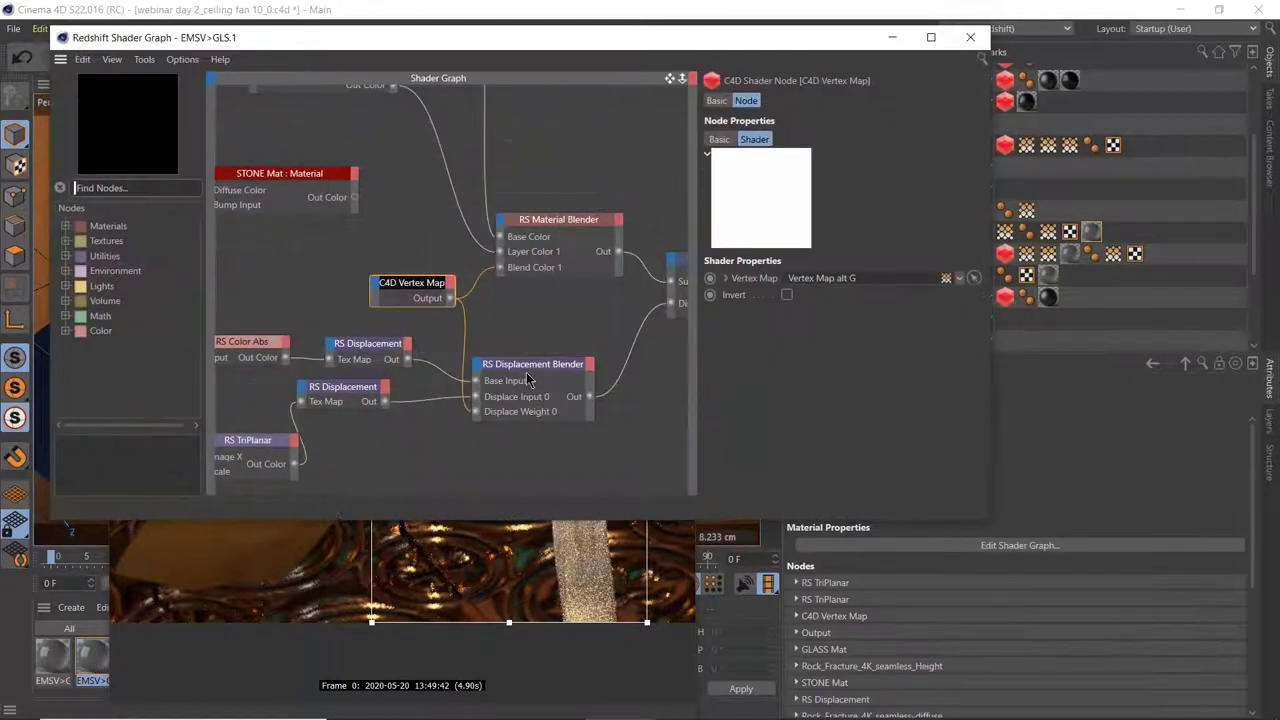
click(531, 371)
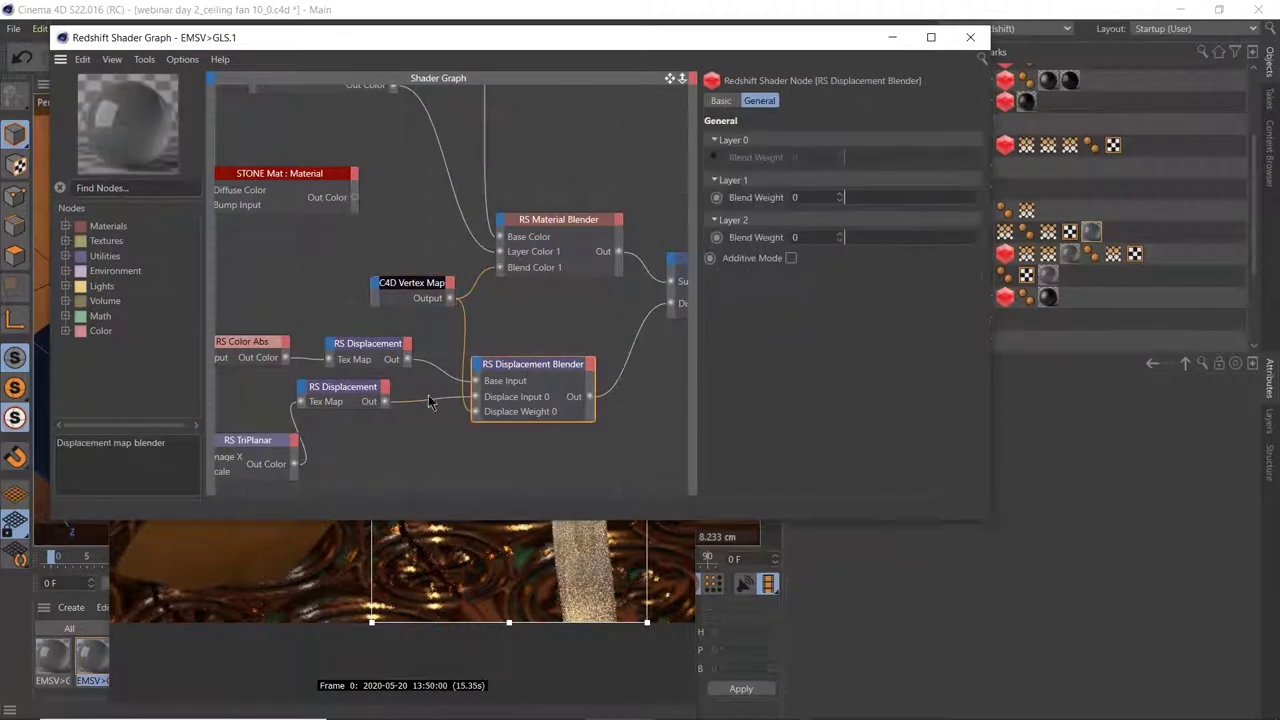
click(346, 390)
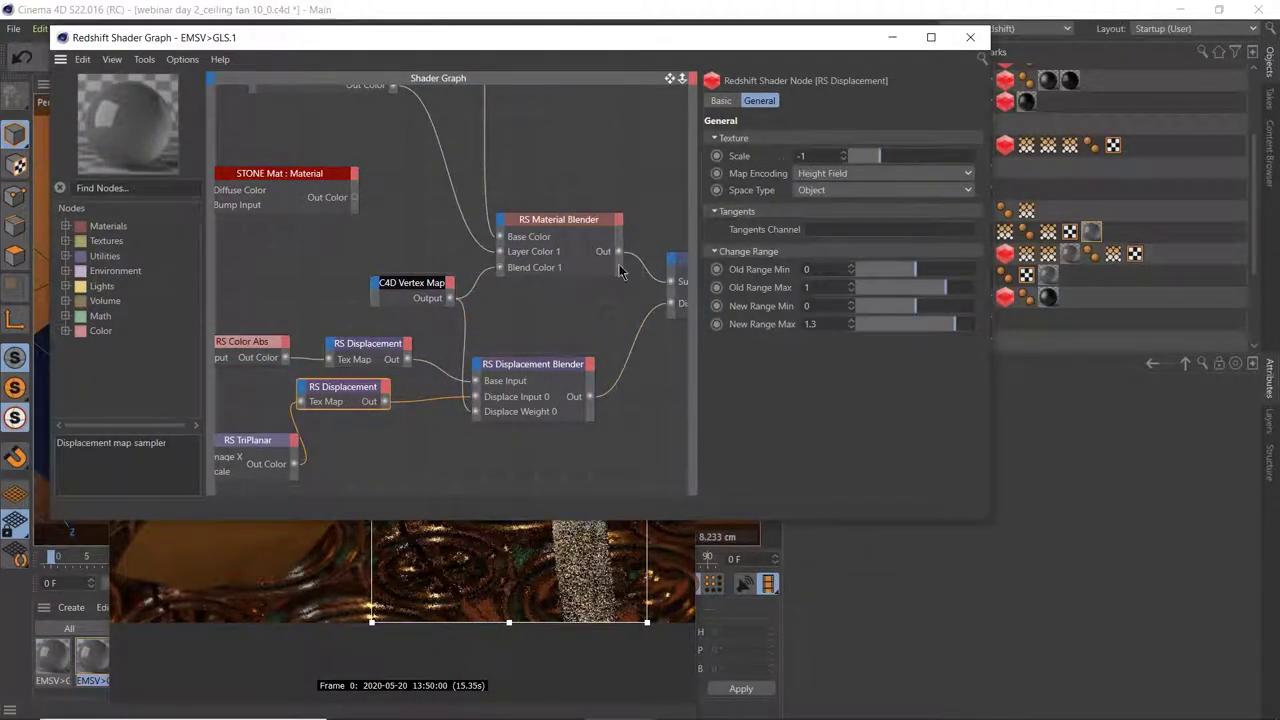
click(891, 38)
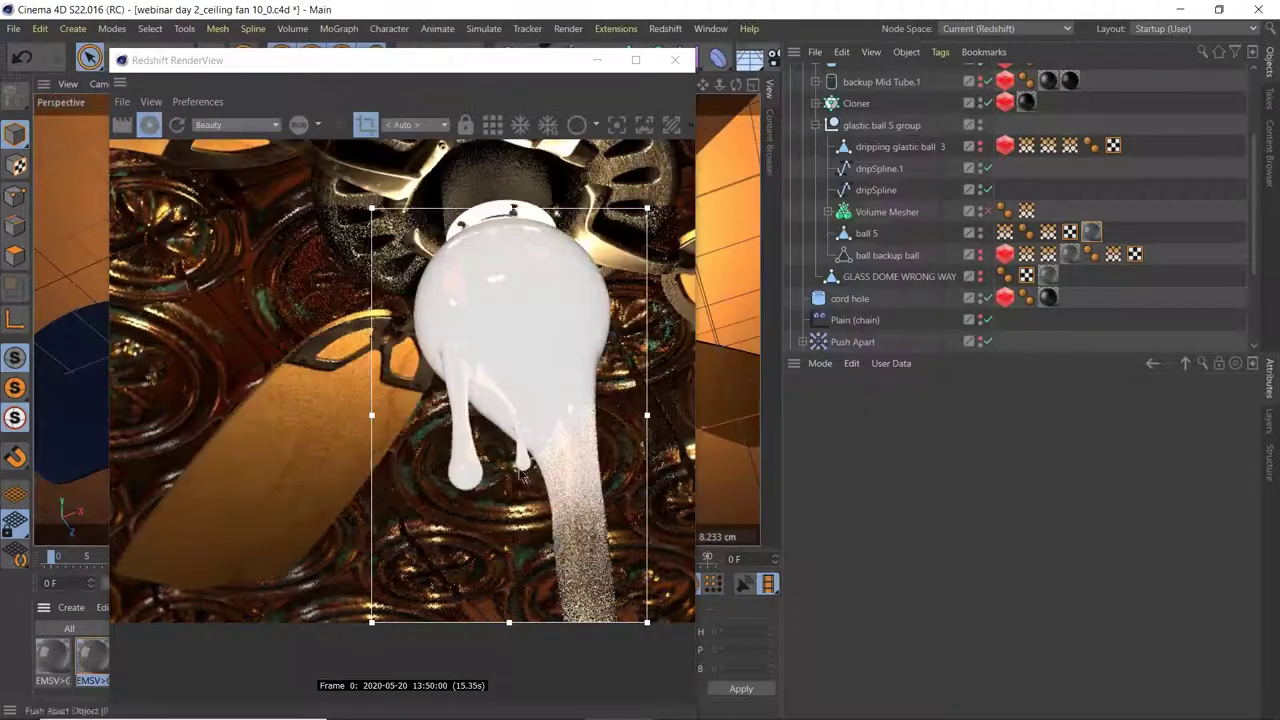
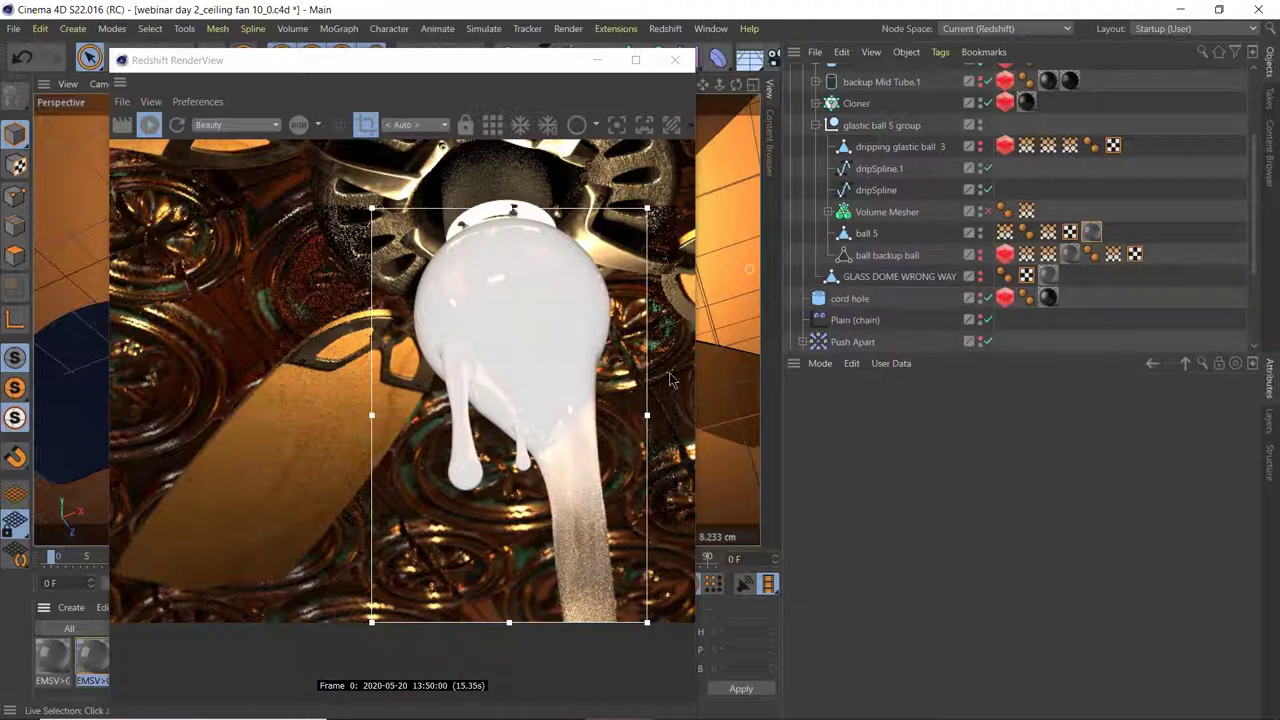
- Copy the backup ball's Redshift Object tag onto ball 5 and re-render in the RenderView
right_click(860, 235)
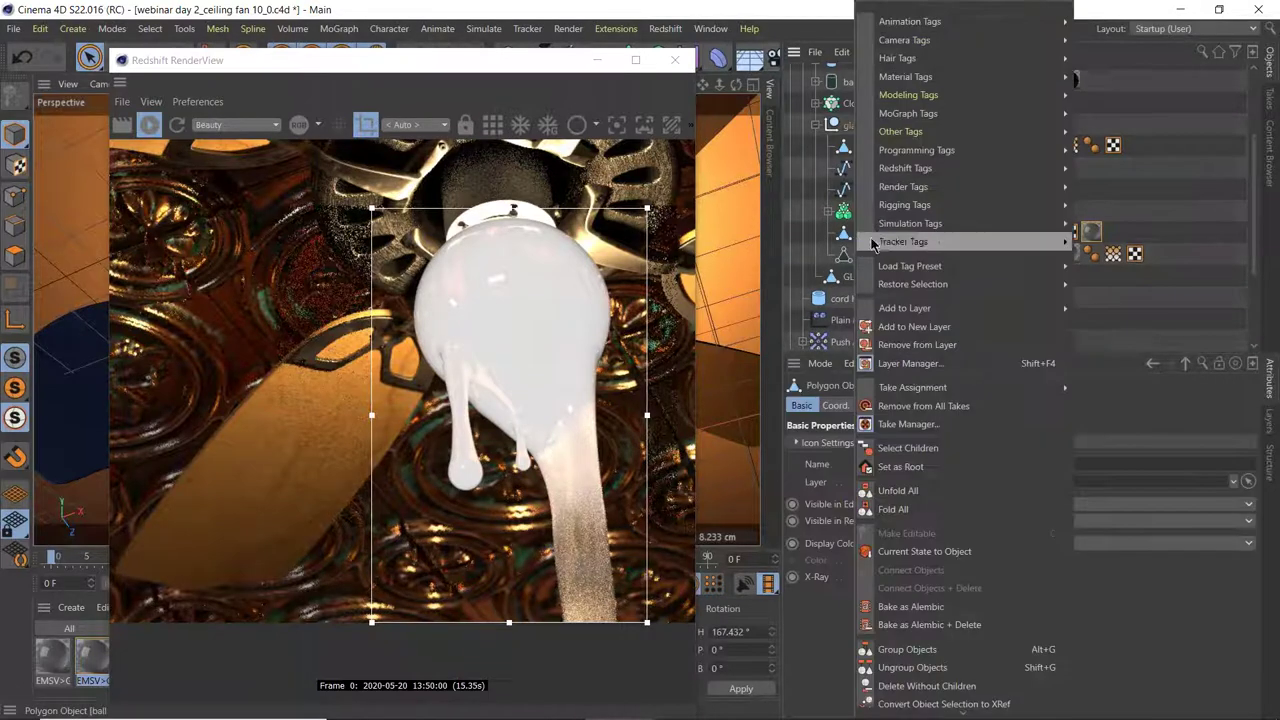
click(829, 218)
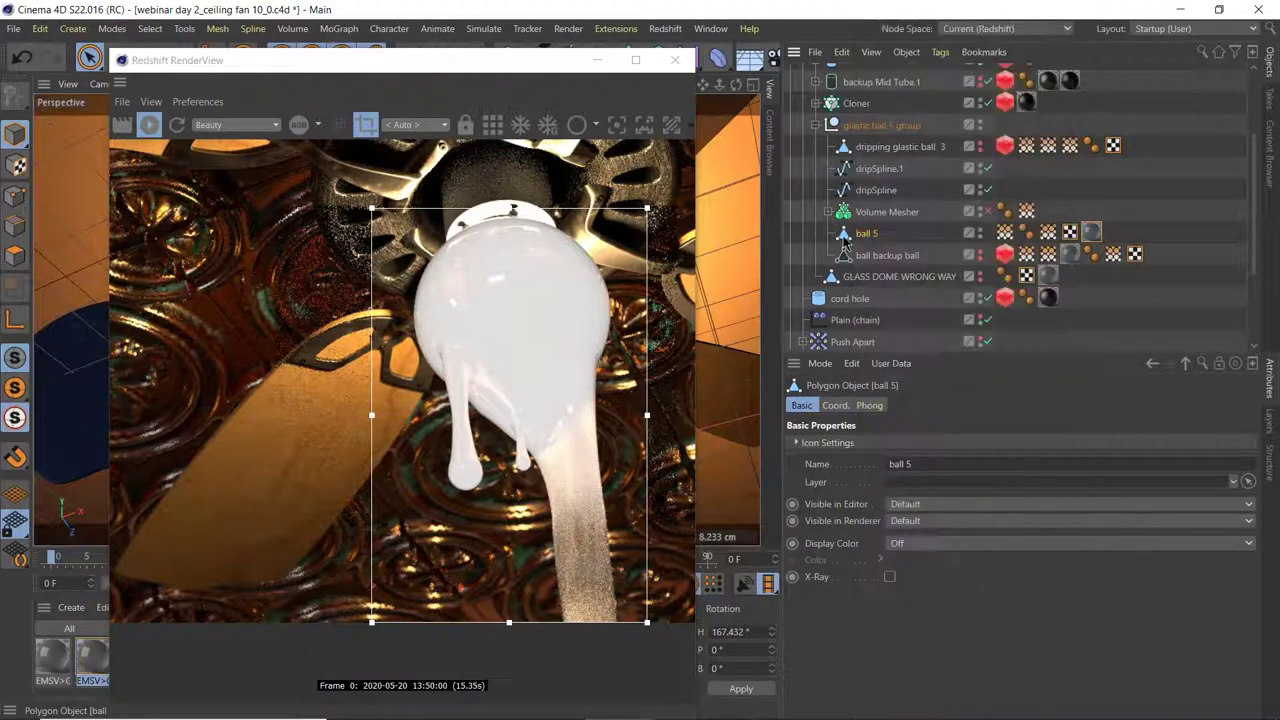
click(1005, 254)
ctrl+drag(1006, 259, 1022, 233)
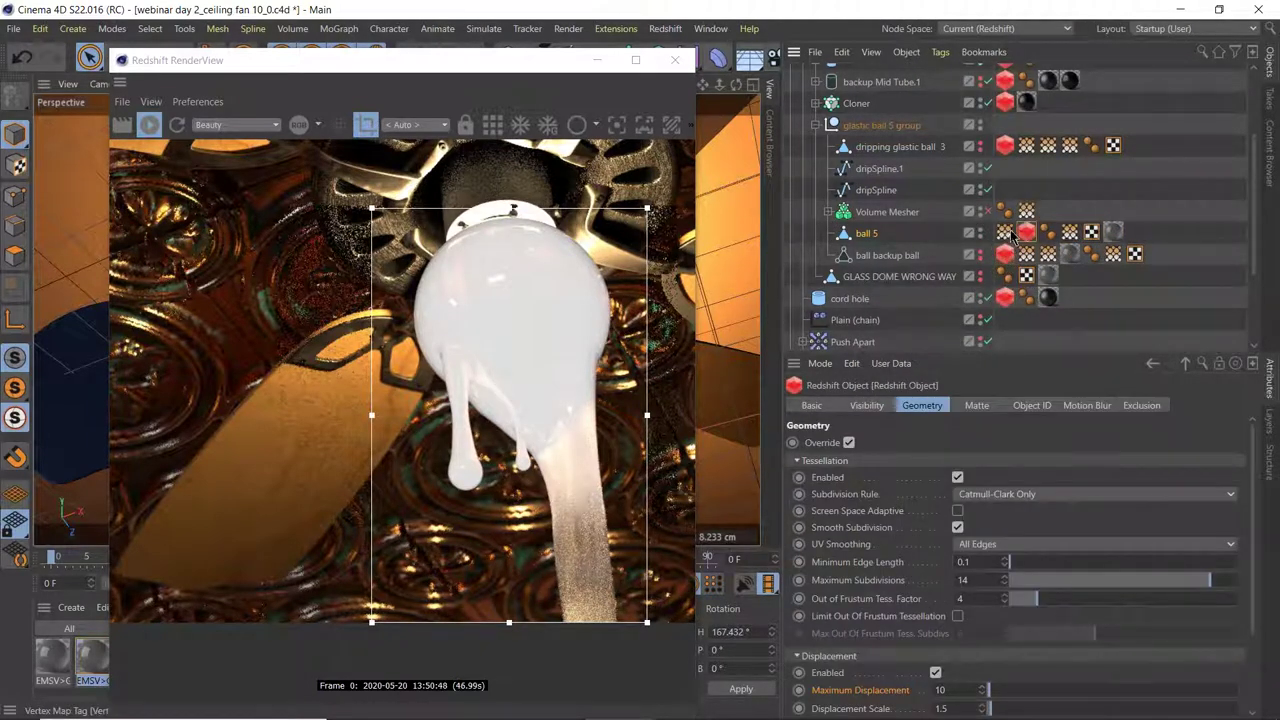
click(177, 125)
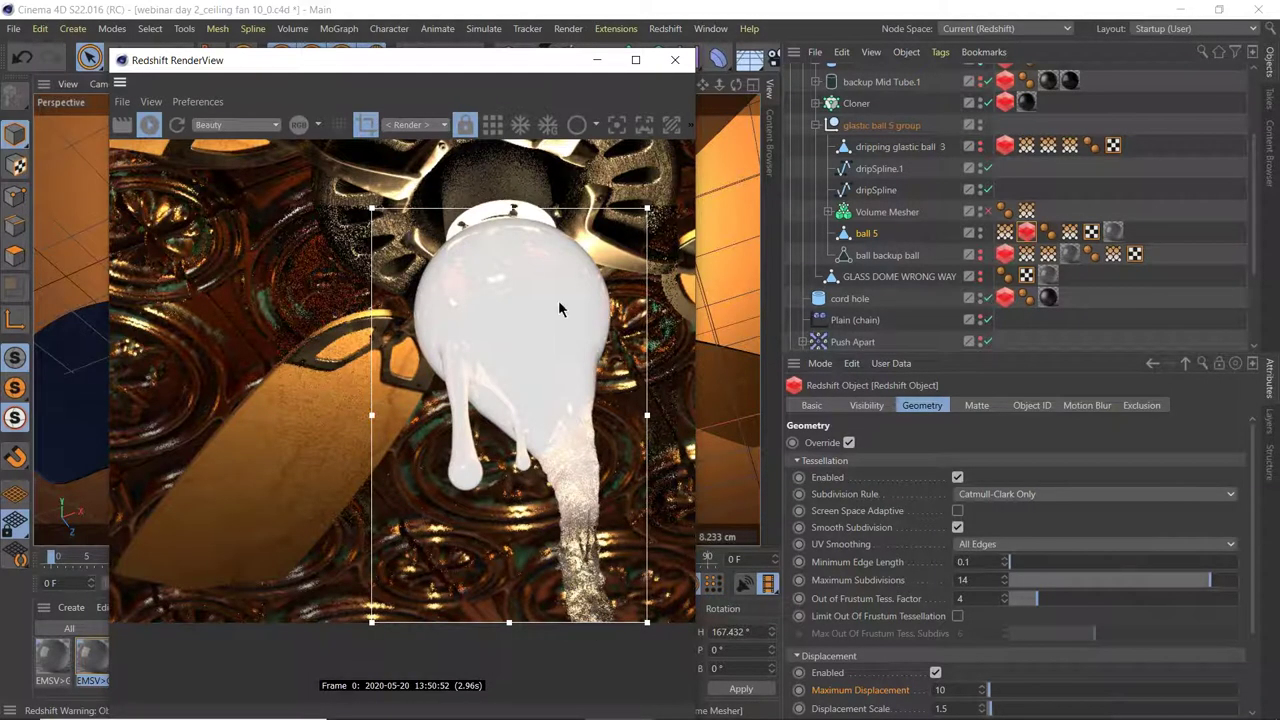
drag(537, 66, 1074, 596)
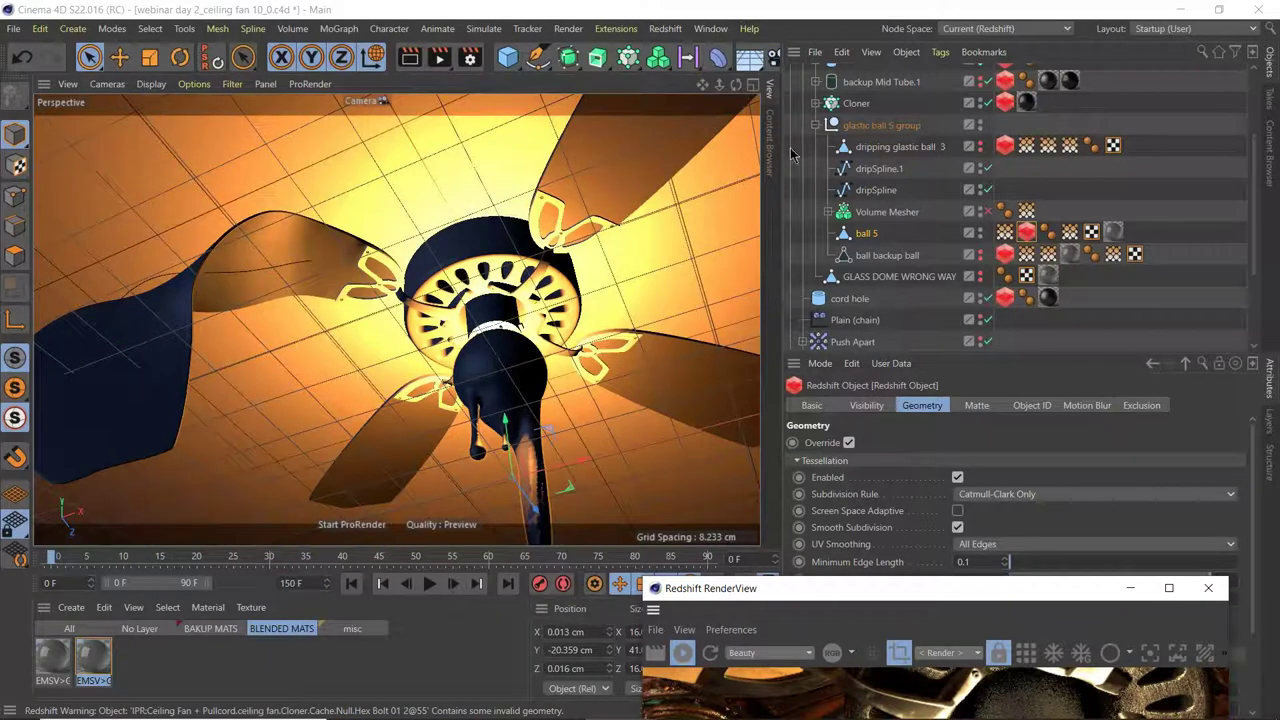
- Activate painting on ball 5's Vertex Map tag and park the RenderView at the upper right
double_click(1005, 233)
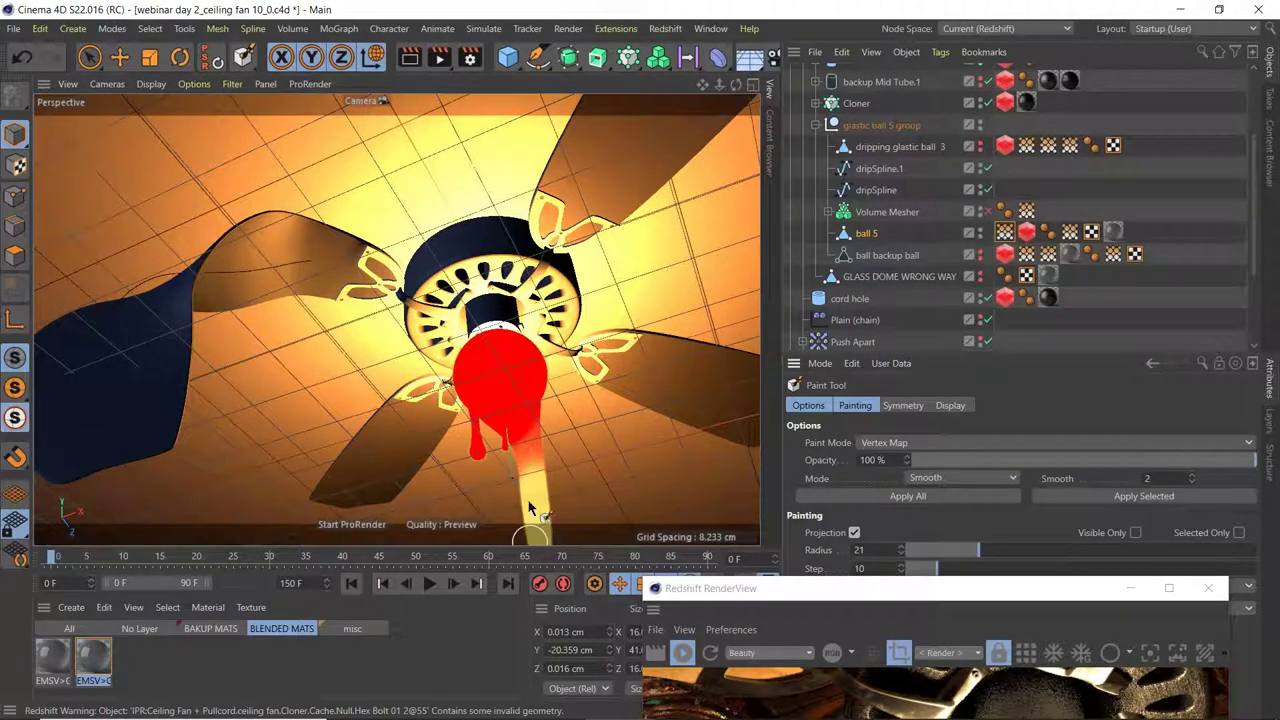
drag(942, 598, 822, 494)
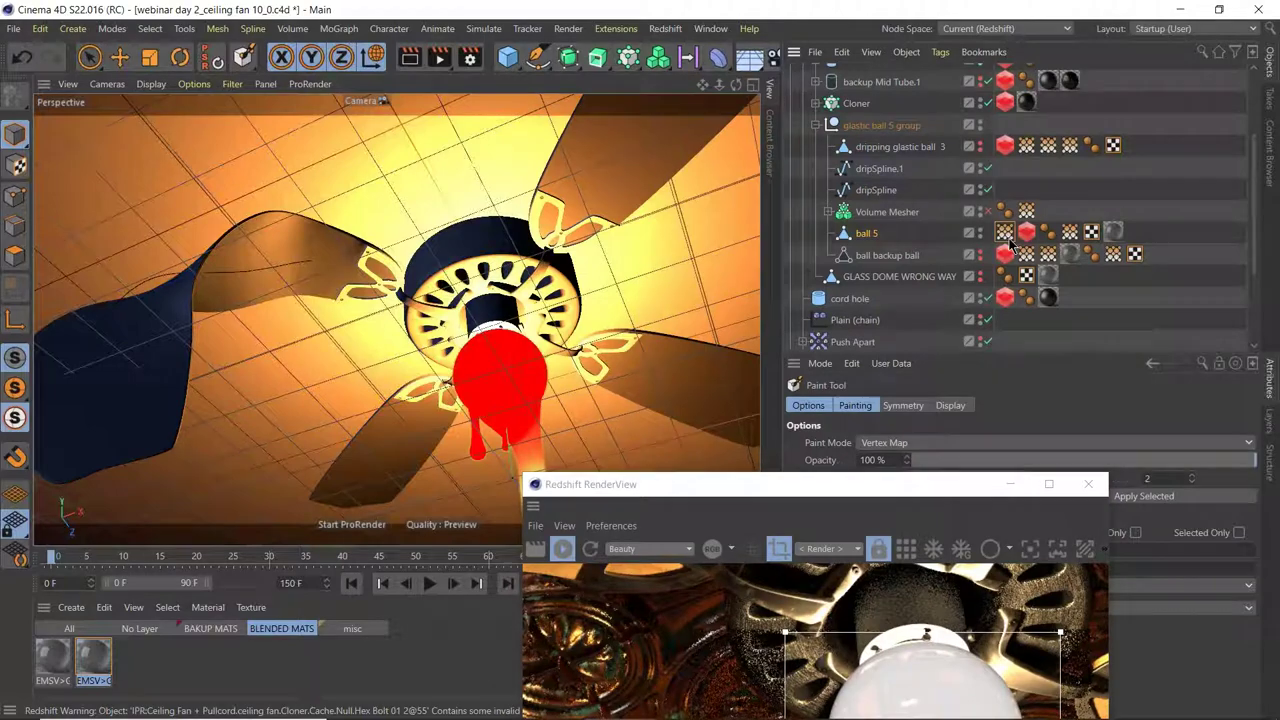
click(1008, 236)
drag(928, 500, 1076, 129)
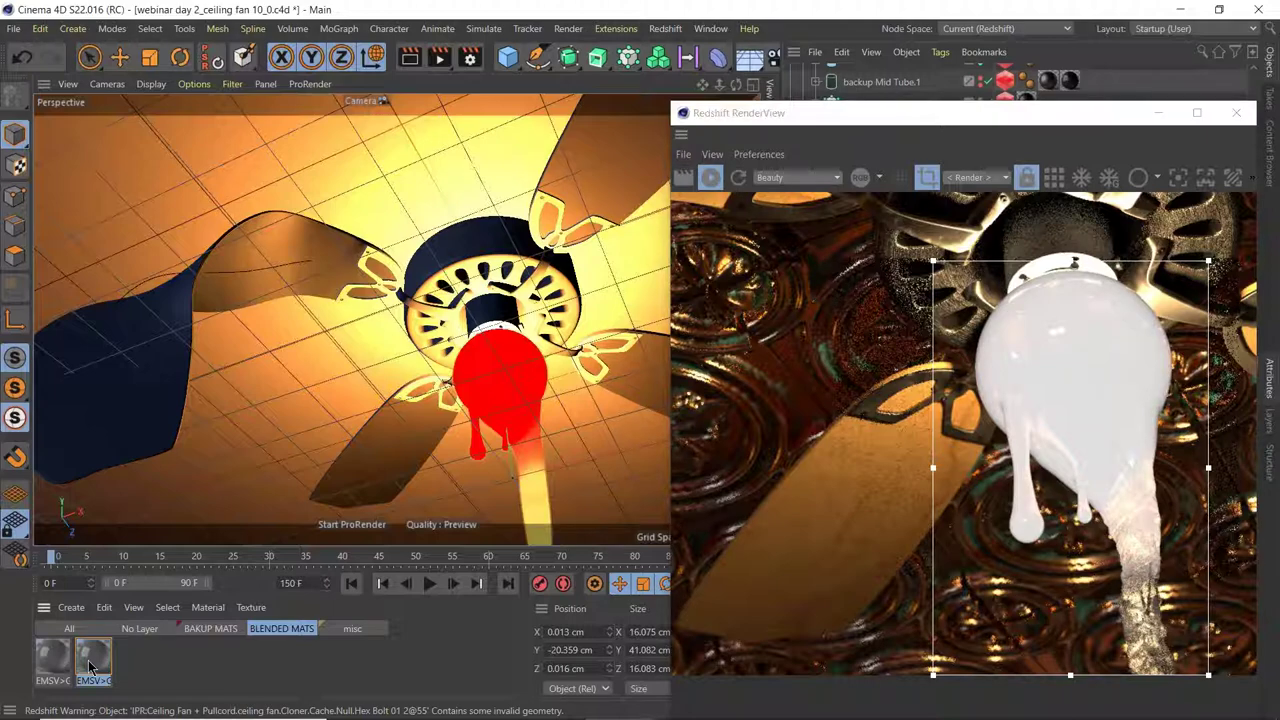
- Open the EMSV>GLS.1 shader graph and arrange its Output and RS Material Blender nodes
double_click(90, 664)
drag(733, 44, 592, 136)
middle_drag(566, 357, 437, 334)
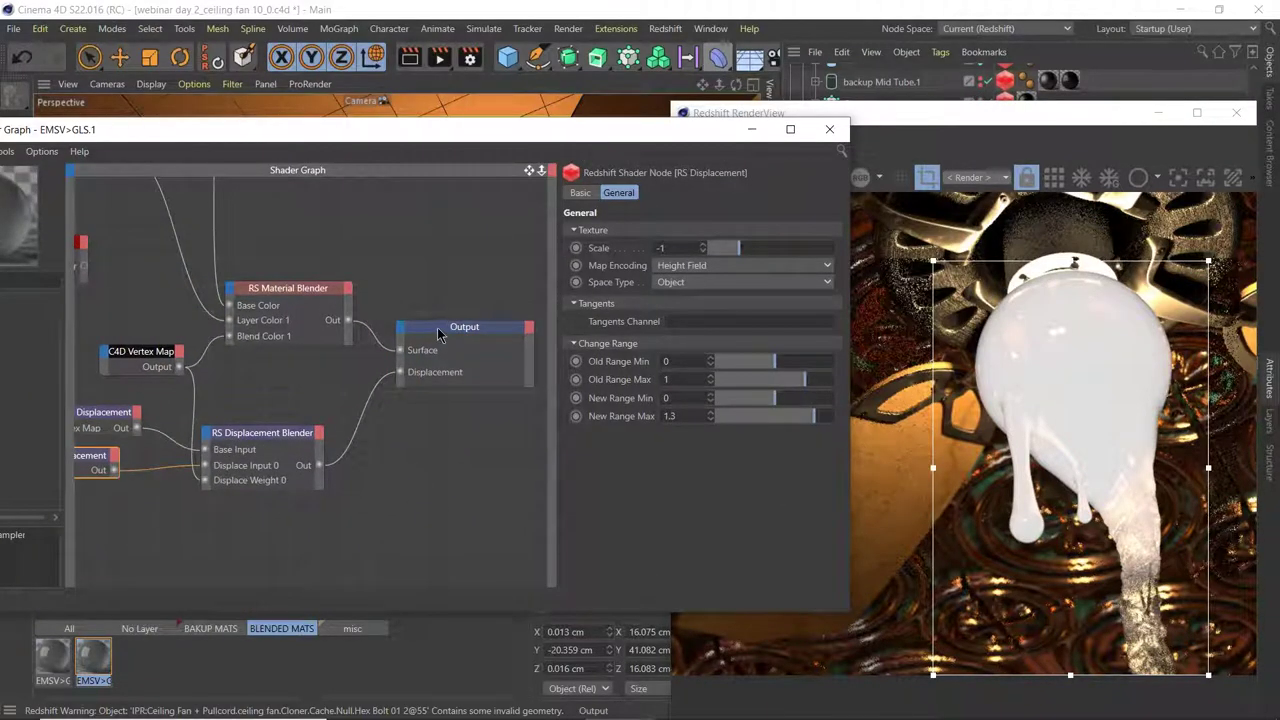
drag(437, 334, 517, 329)
drag(289, 292, 339, 289)
middle_drag(320, 314, 522, 591)
- Connect the Emissiv RS Material's Out Color to the Output node's Surface
click(343, 305)
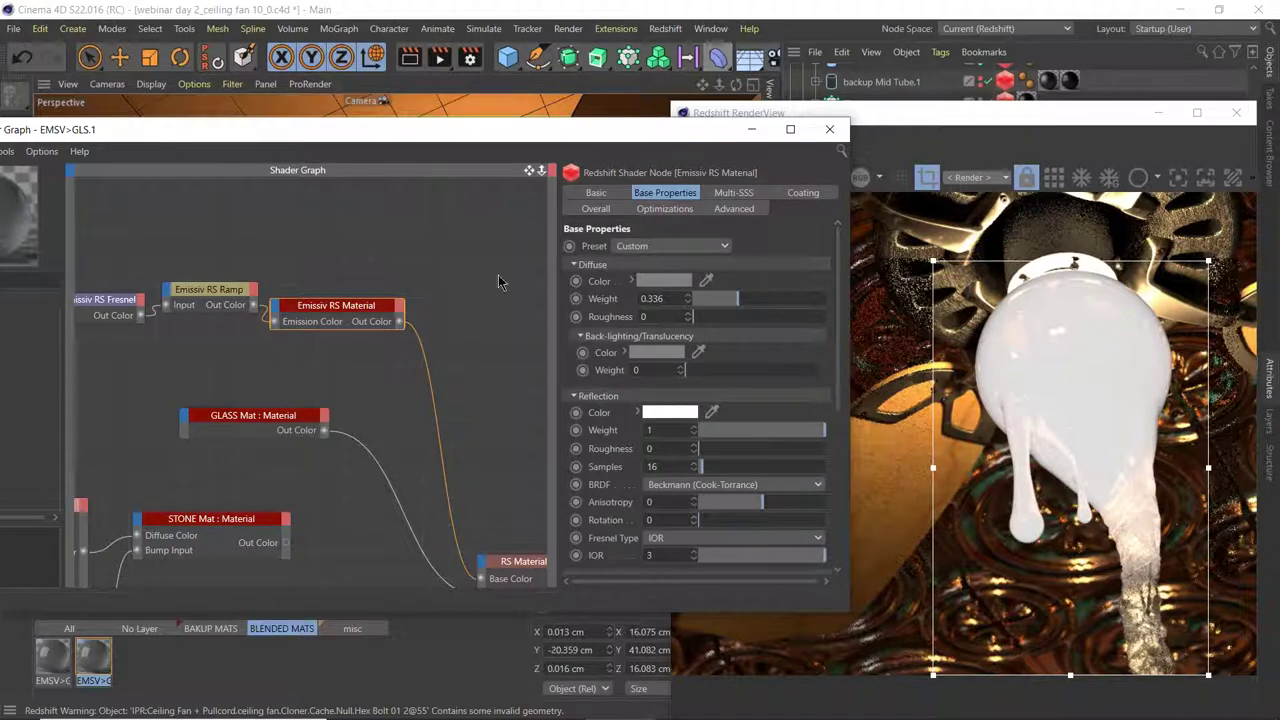
drag(344, 303, 373, 300)
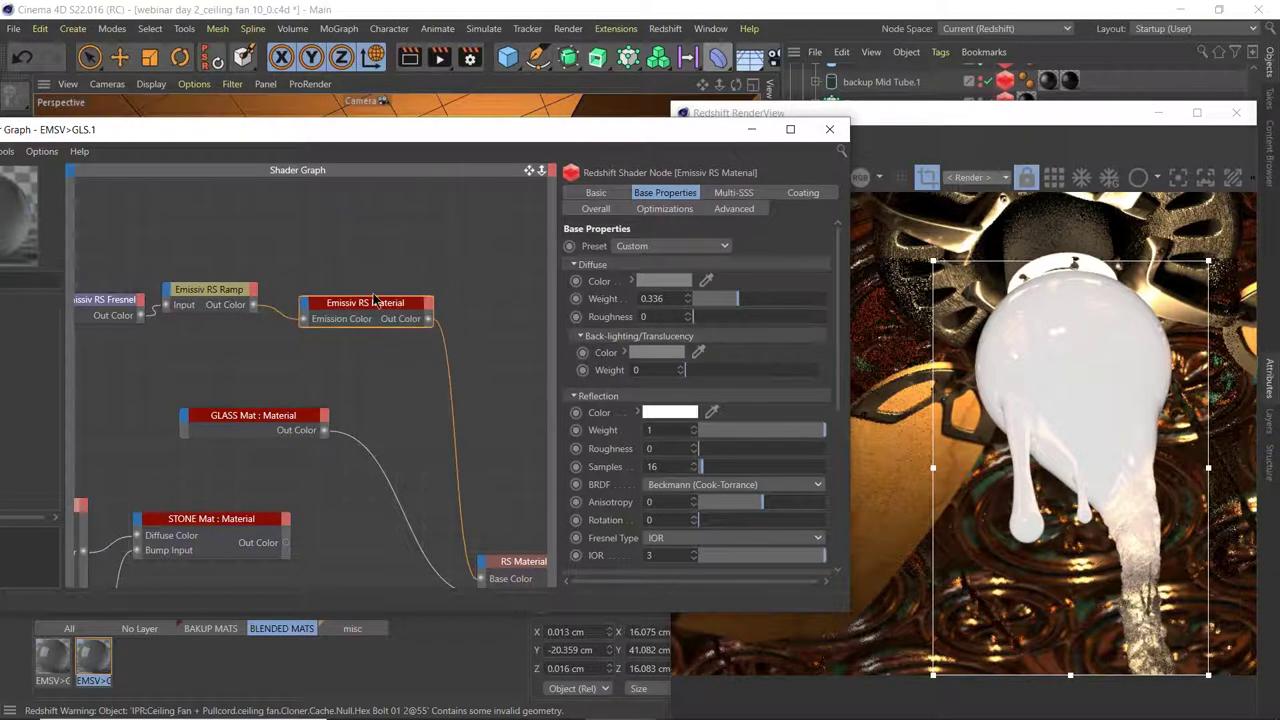
middle_drag(430, 390, 250, 300)
drag(245, 232, 498, 532)
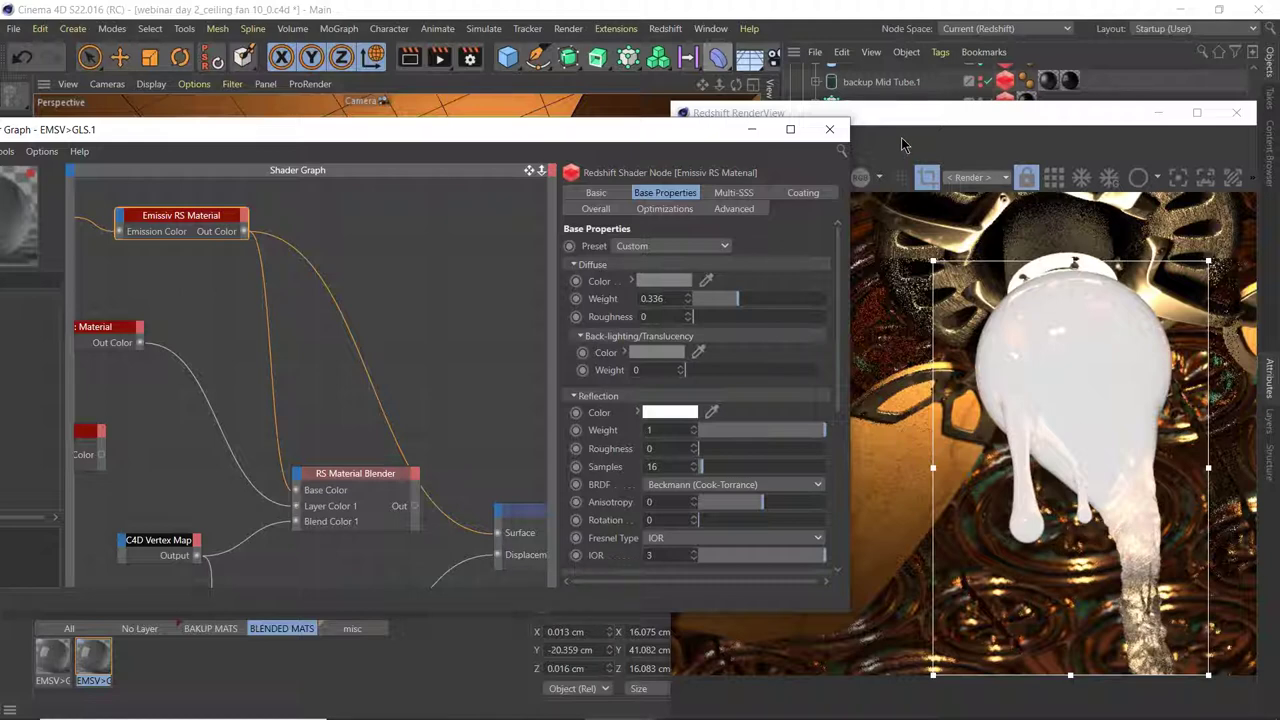
- Reposition the Output node and pan the graph back to the Emissiv material and Fresnel nodes
click(903, 145)
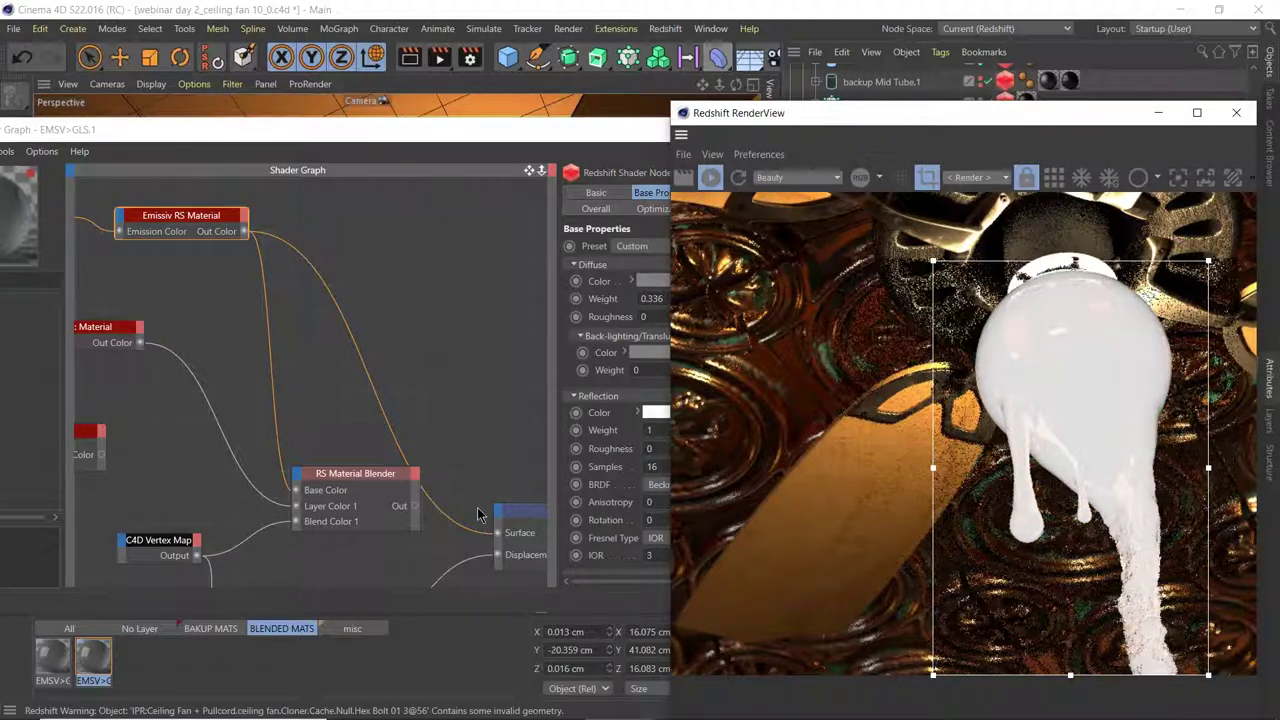
middle_drag(480, 515, 483, 302)
middle_drag(463, 349, 351, 426)
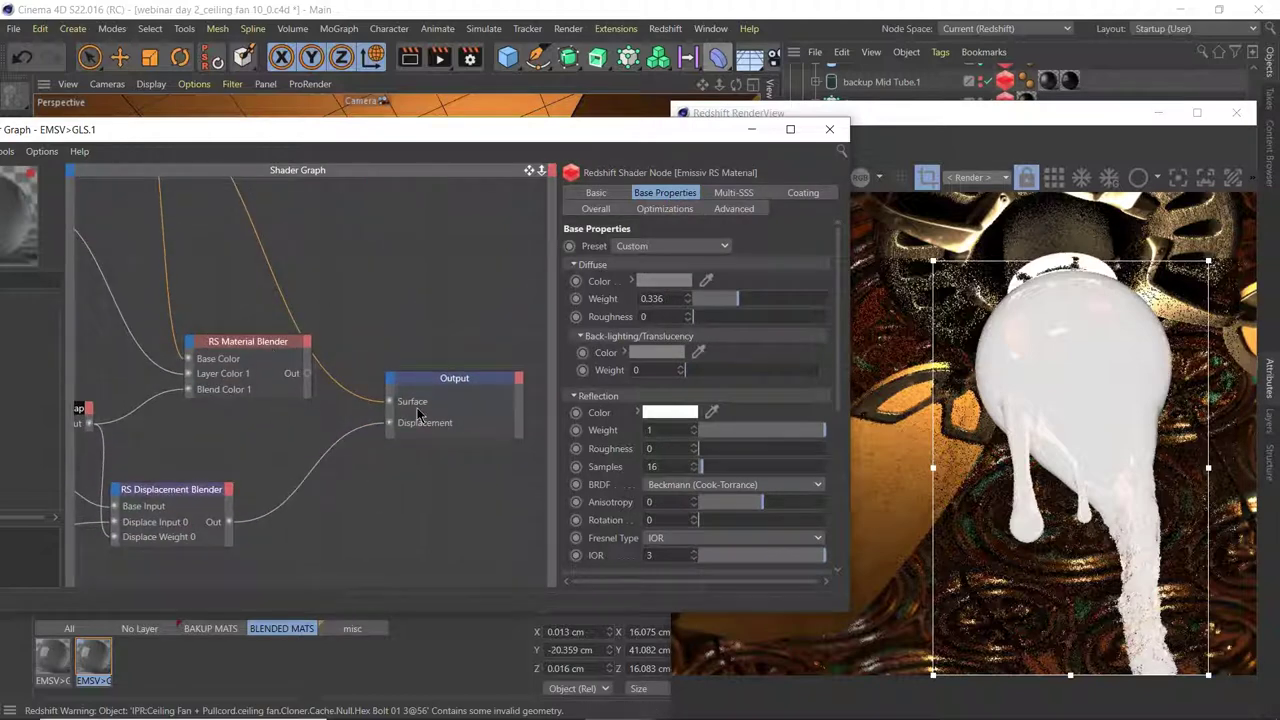
click(472, 413)
drag(472, 413, 480, 423)
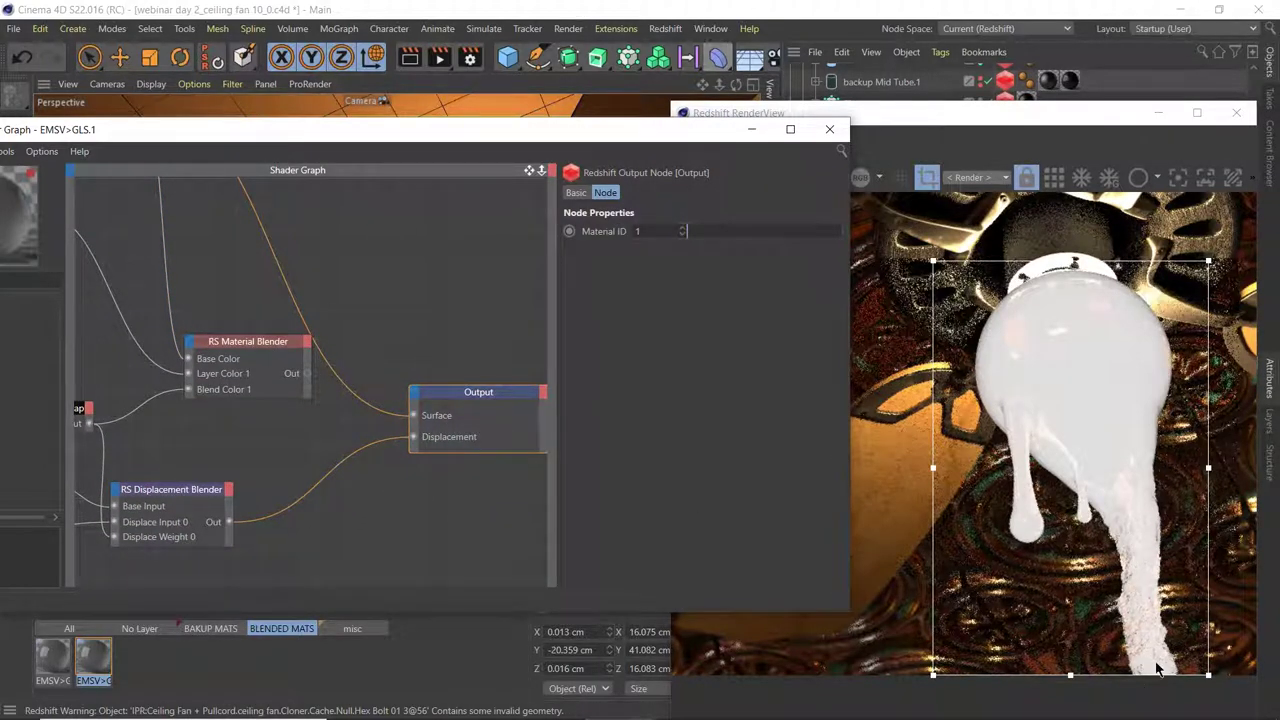
middle_drag(395, 284, 477, 408)
middle_drag(186, 191, 317, 313)
click(317, 313)
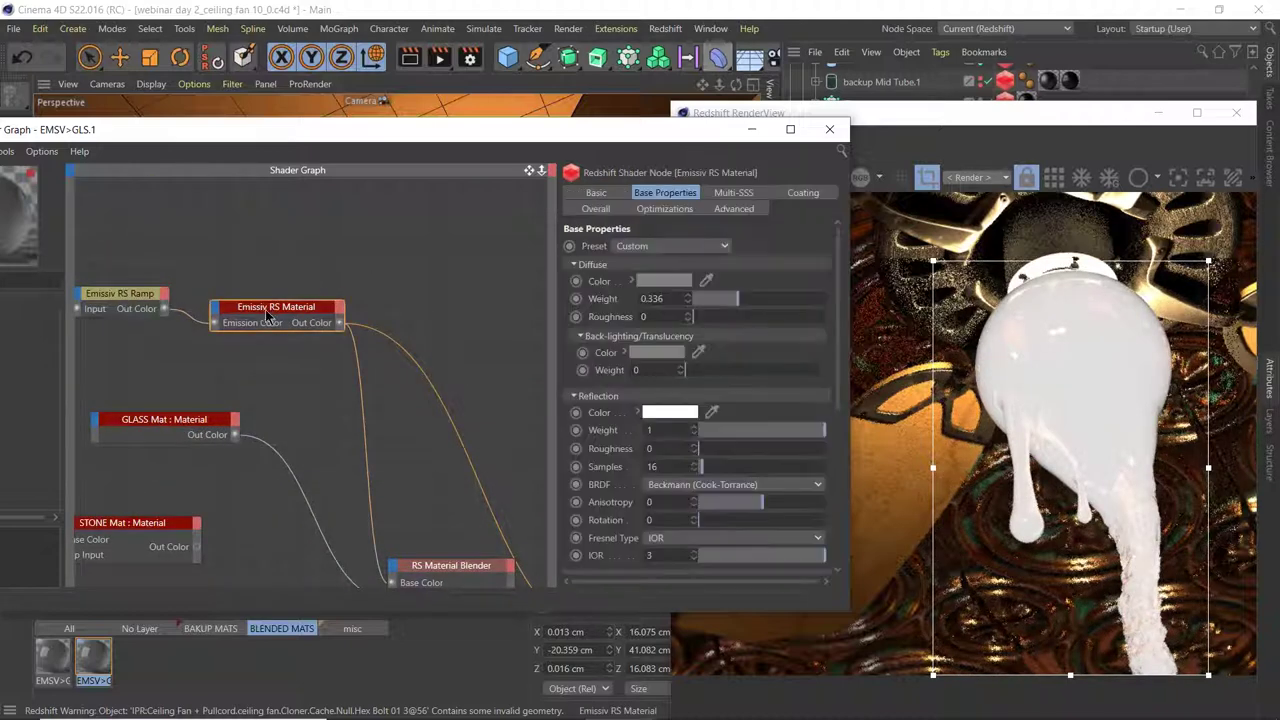
middle_drag(214, 266, 434, 286)
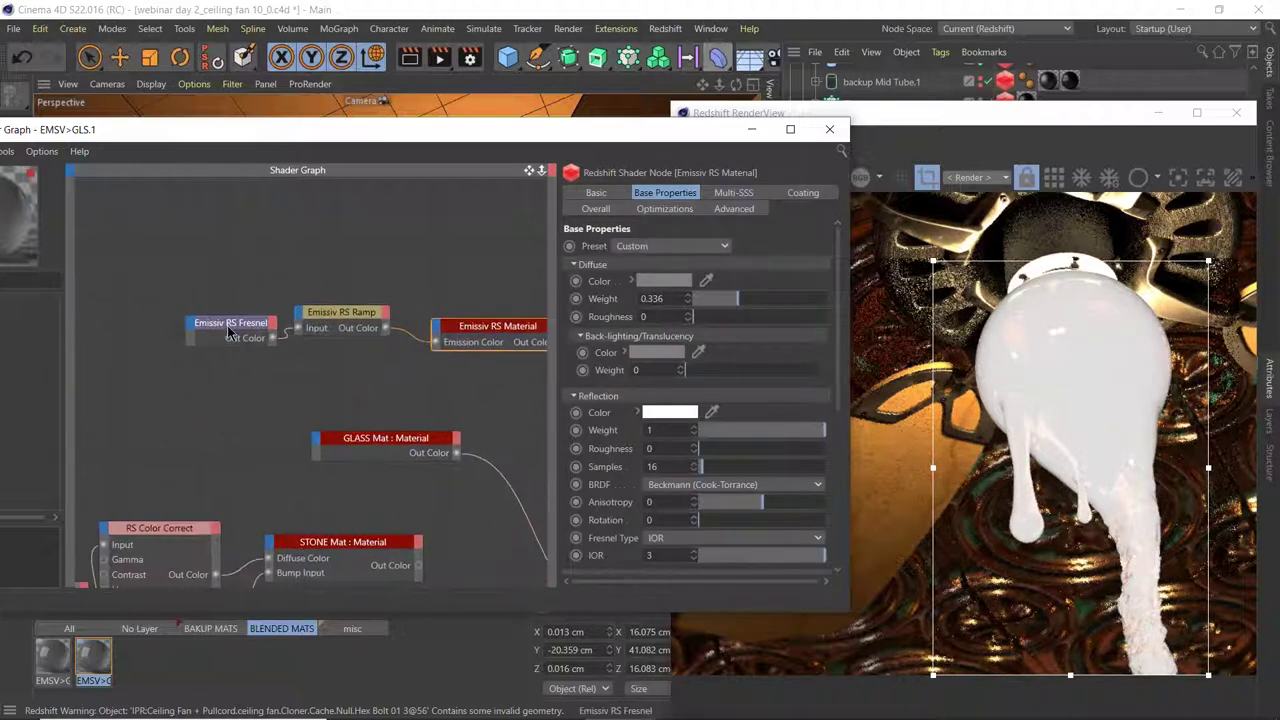
- Reverse the Emissiv RS Ramp's knots to black-to-white and tick Invert under its Input
click(231, 302)
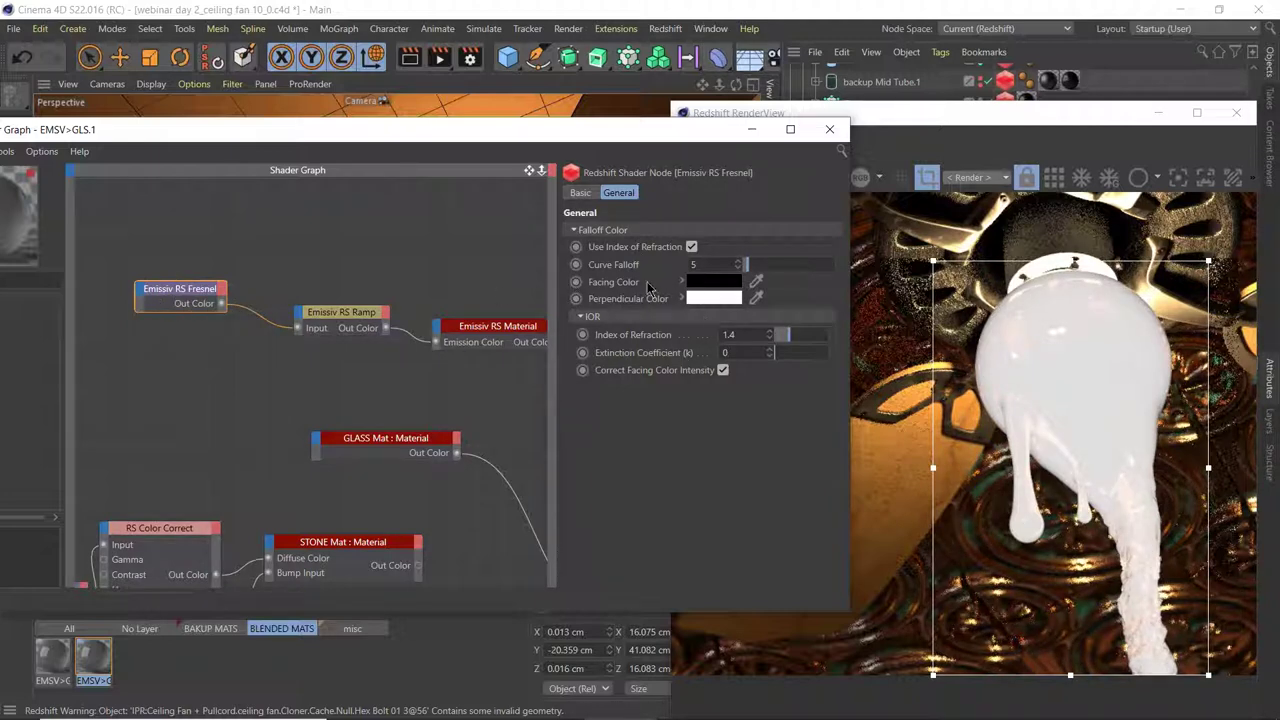
drag(348, 319, 325, 305)
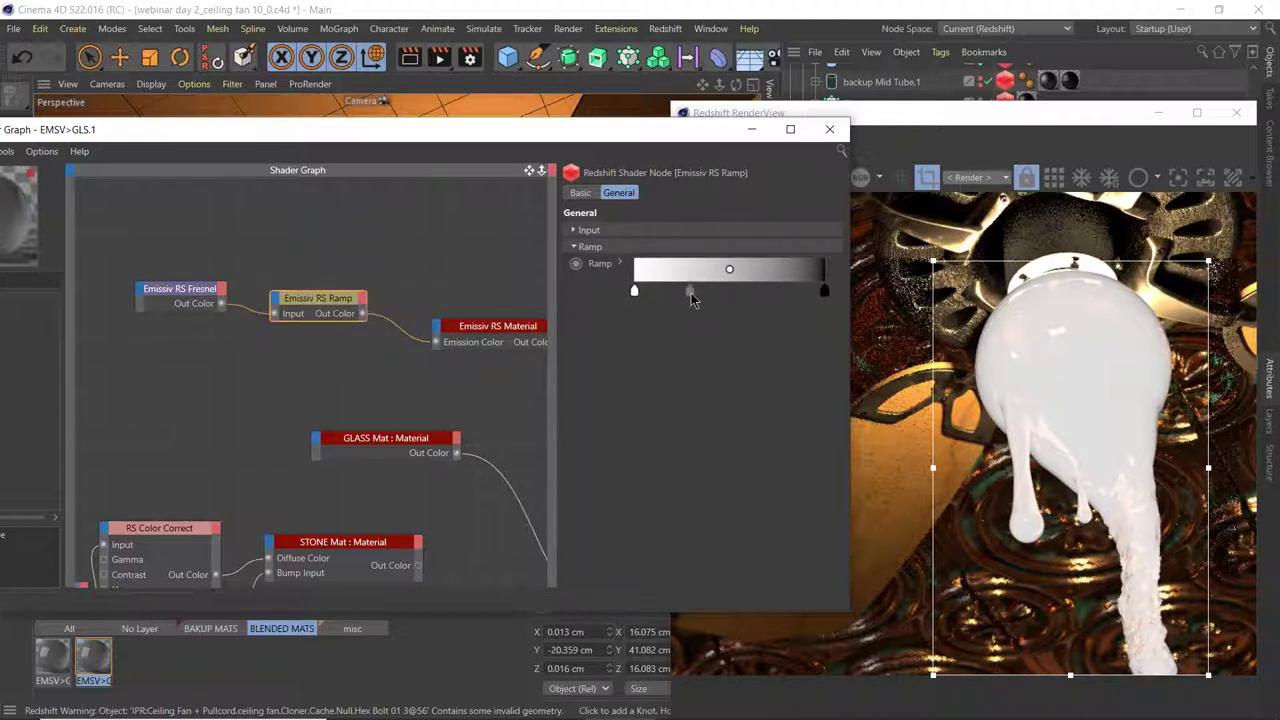
right_click(694, 292)
click(727, 300)
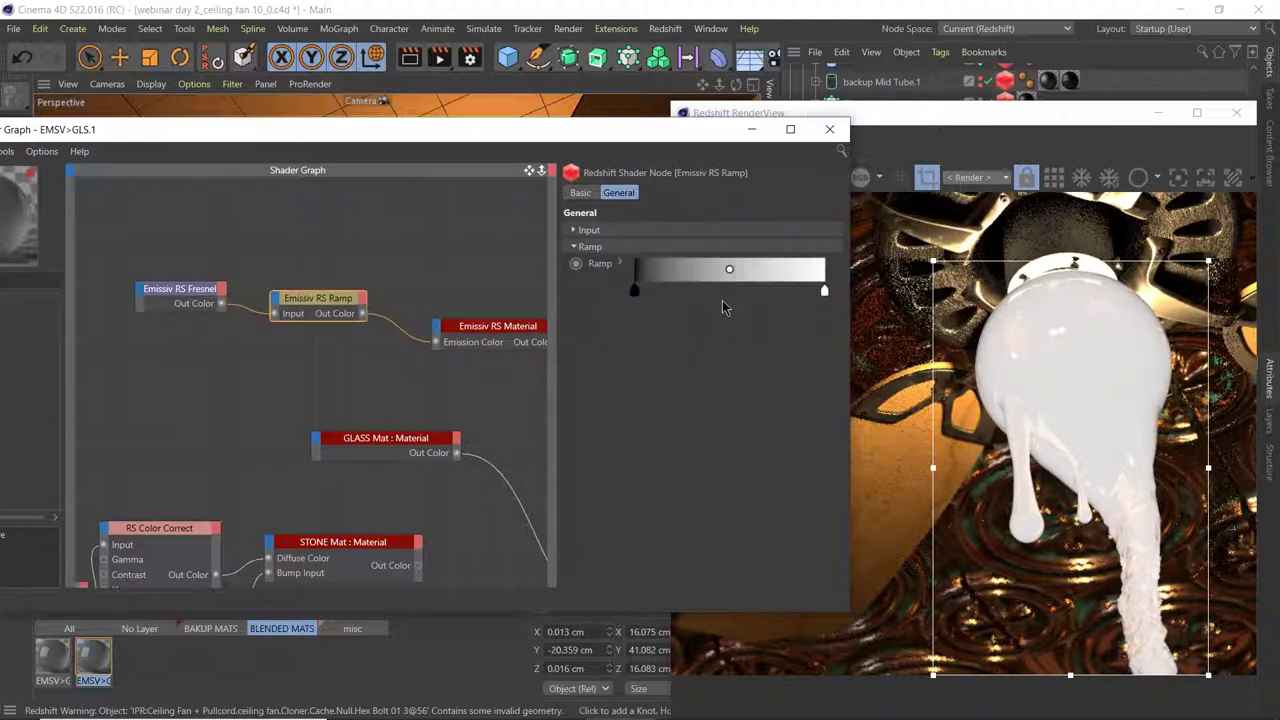
click(583, 231)
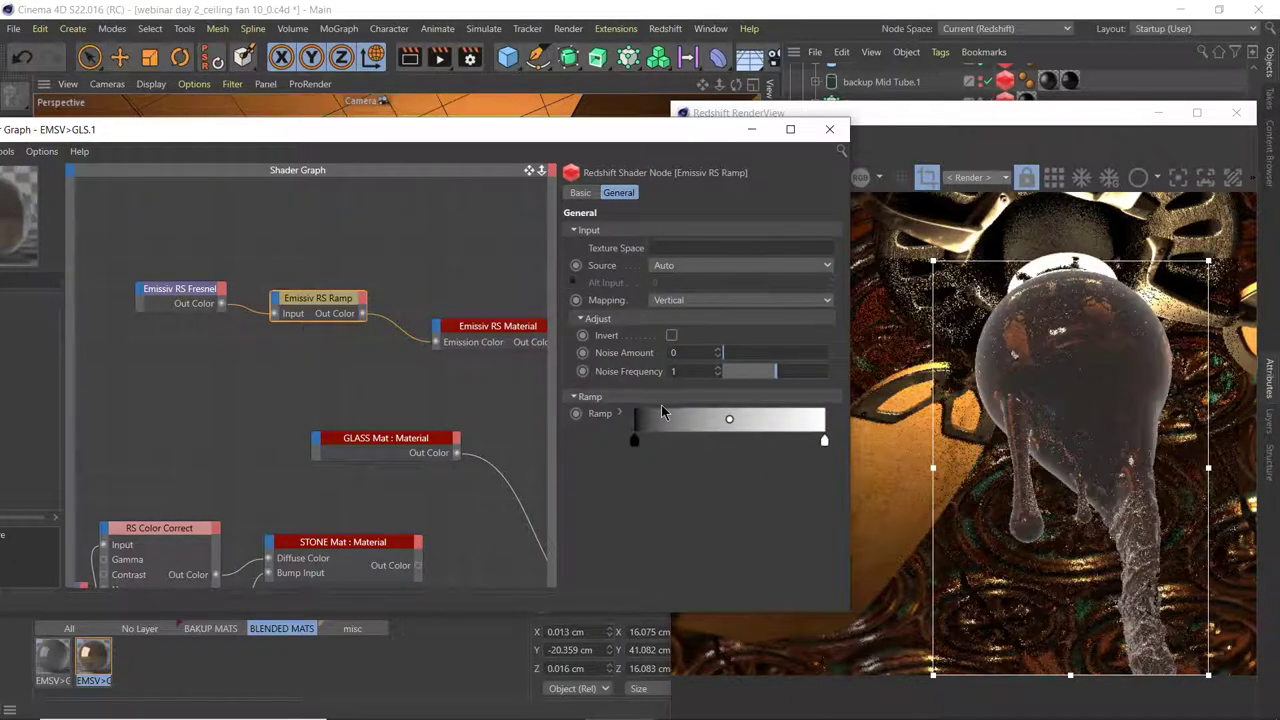
click(671, 335)
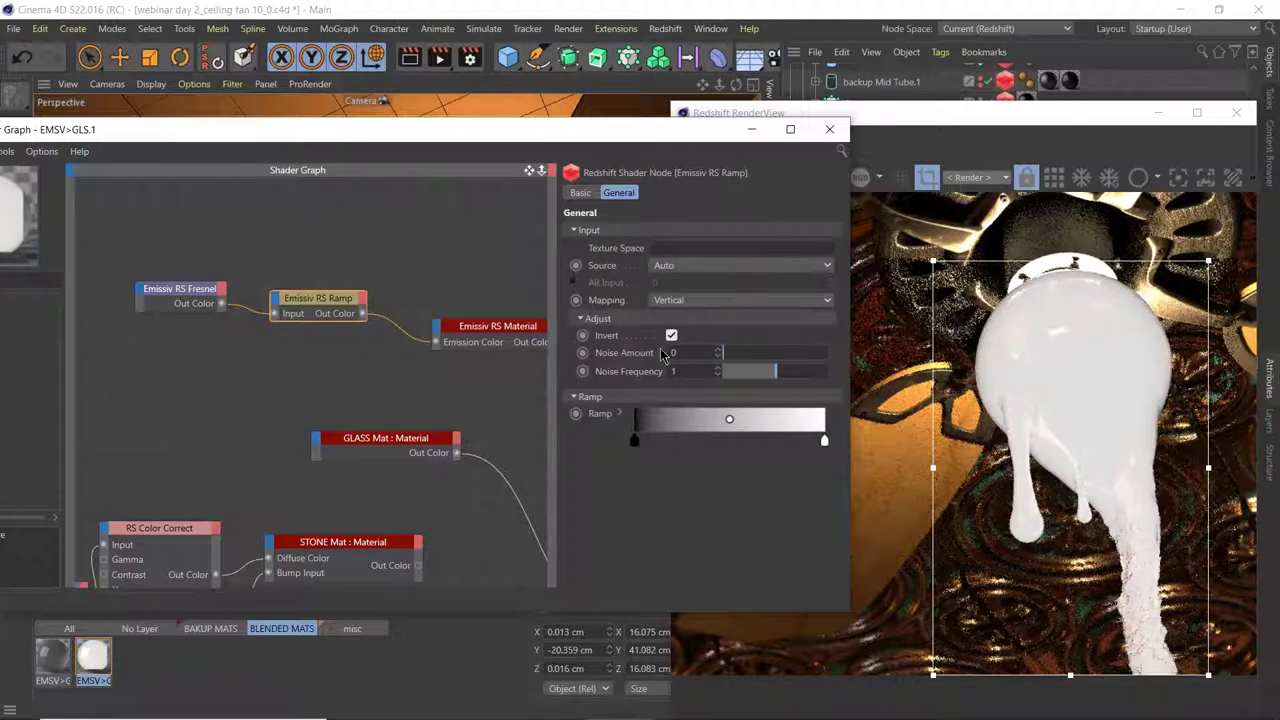
drag(488, 331, 478, 315)
middle_drag(478, 315, 362, 308)
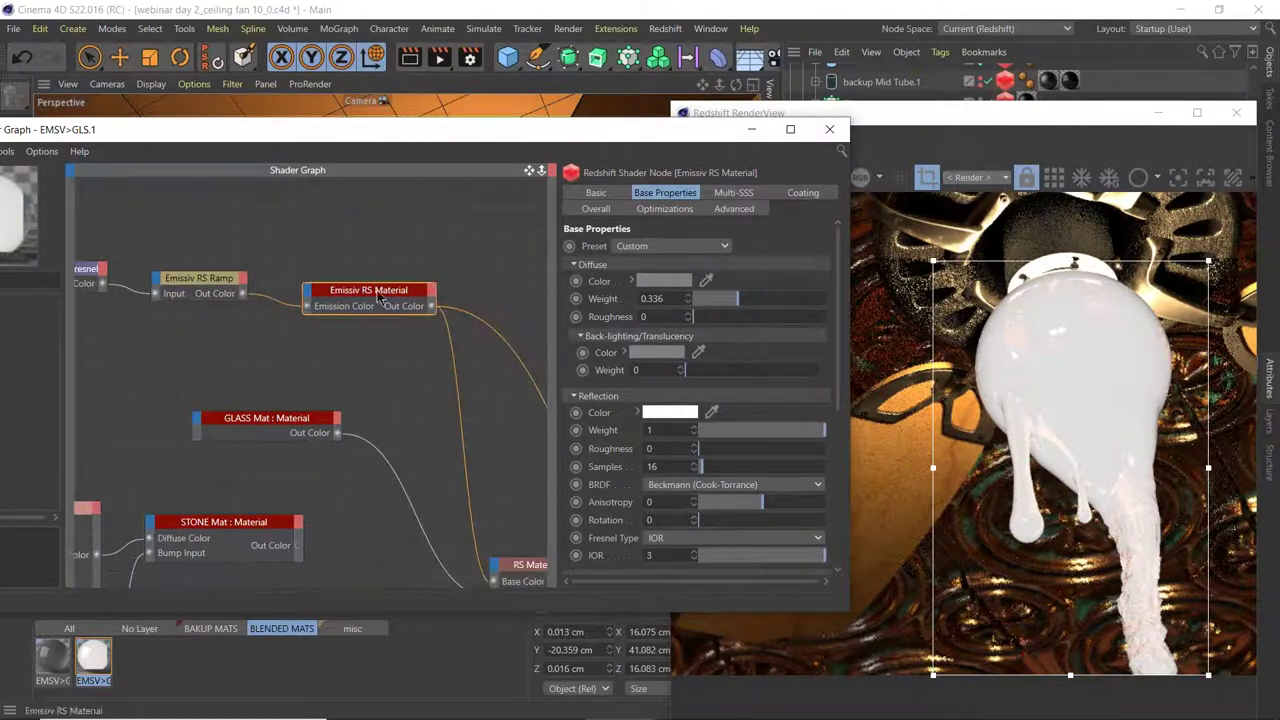
- Browse the Emissiv RS Material's Coating and Overall settings
scroll(615, 440, down, 3)
scroll(627, 360, up, 3)
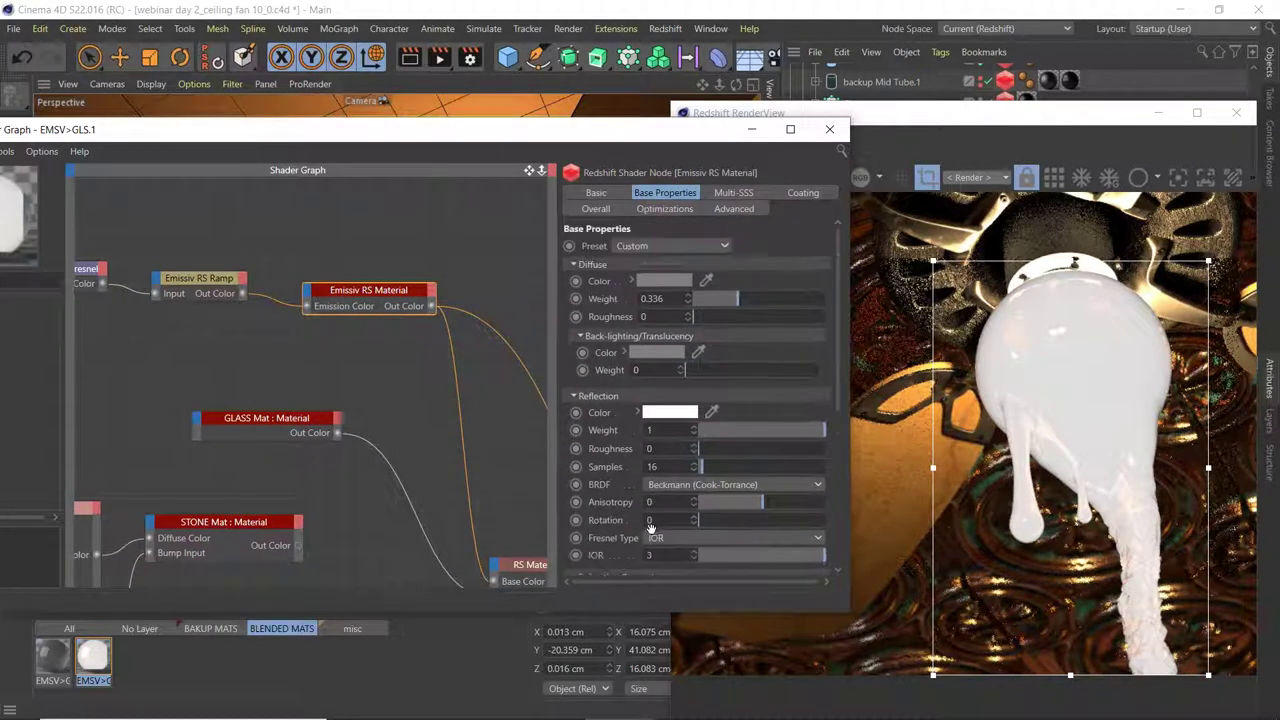
click(608, 431)
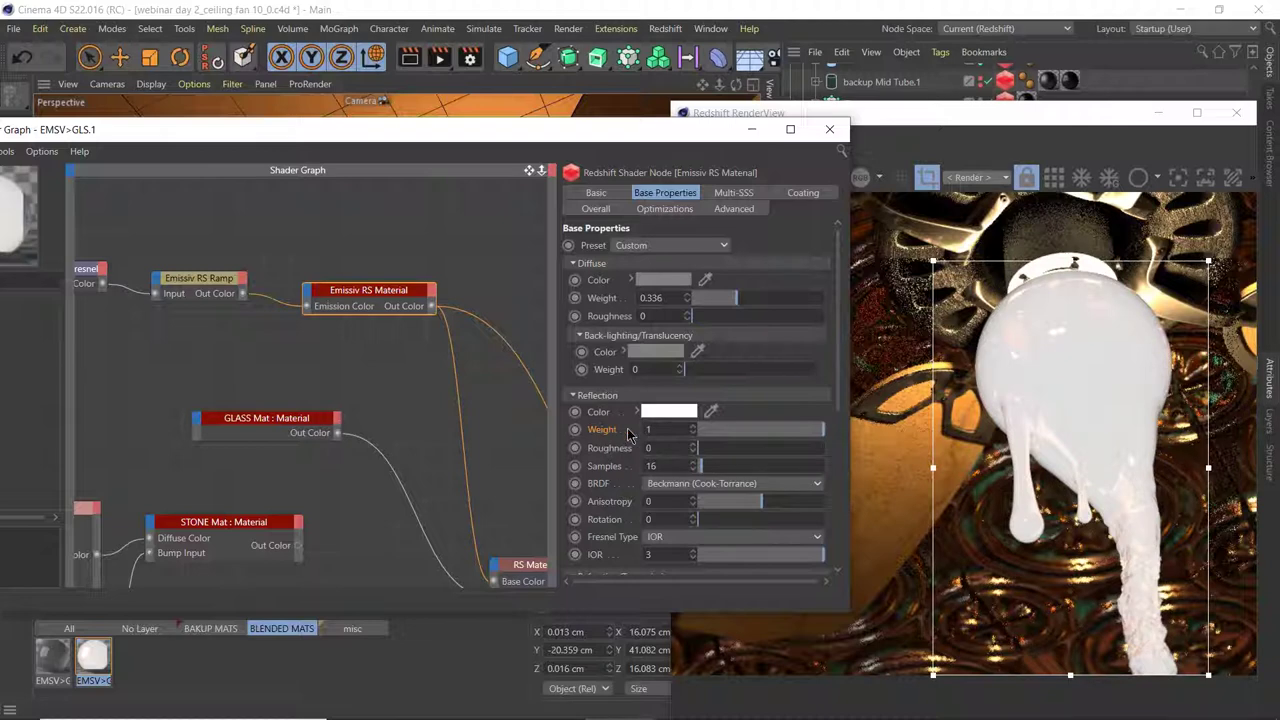
scroll(613, 529, down, 5)
scroll(684, 364, up, 4)
click(803, 193)
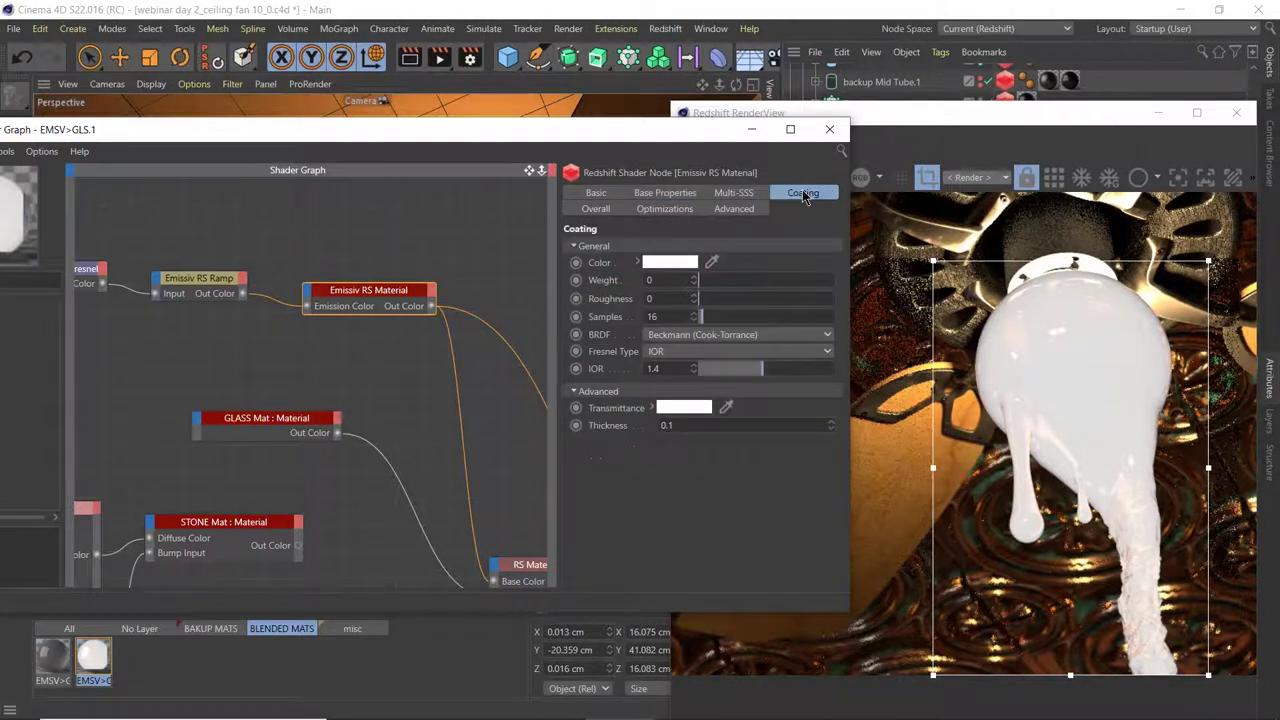
click(600, 209)
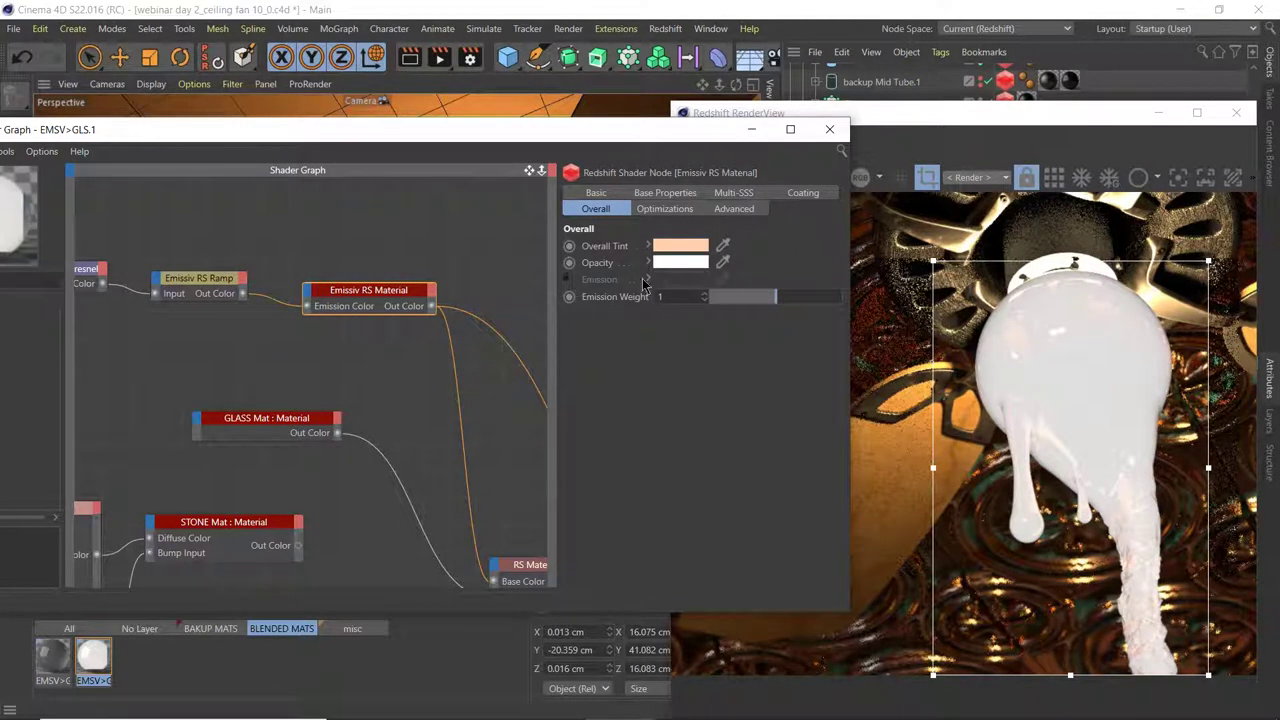
- Test the emission weight at 0, then restore it to 1
click(613, 288)
click(613, 288)
click(681, 297)
text(0)
key(Return)
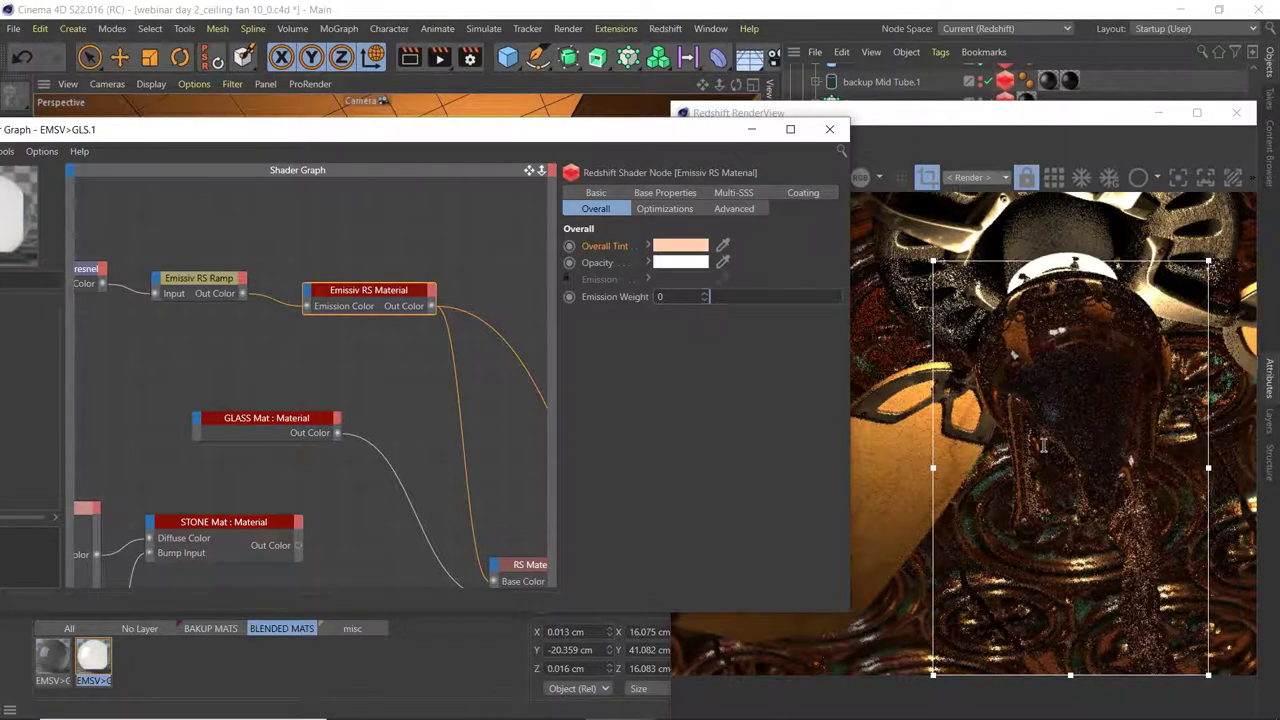
text(1)
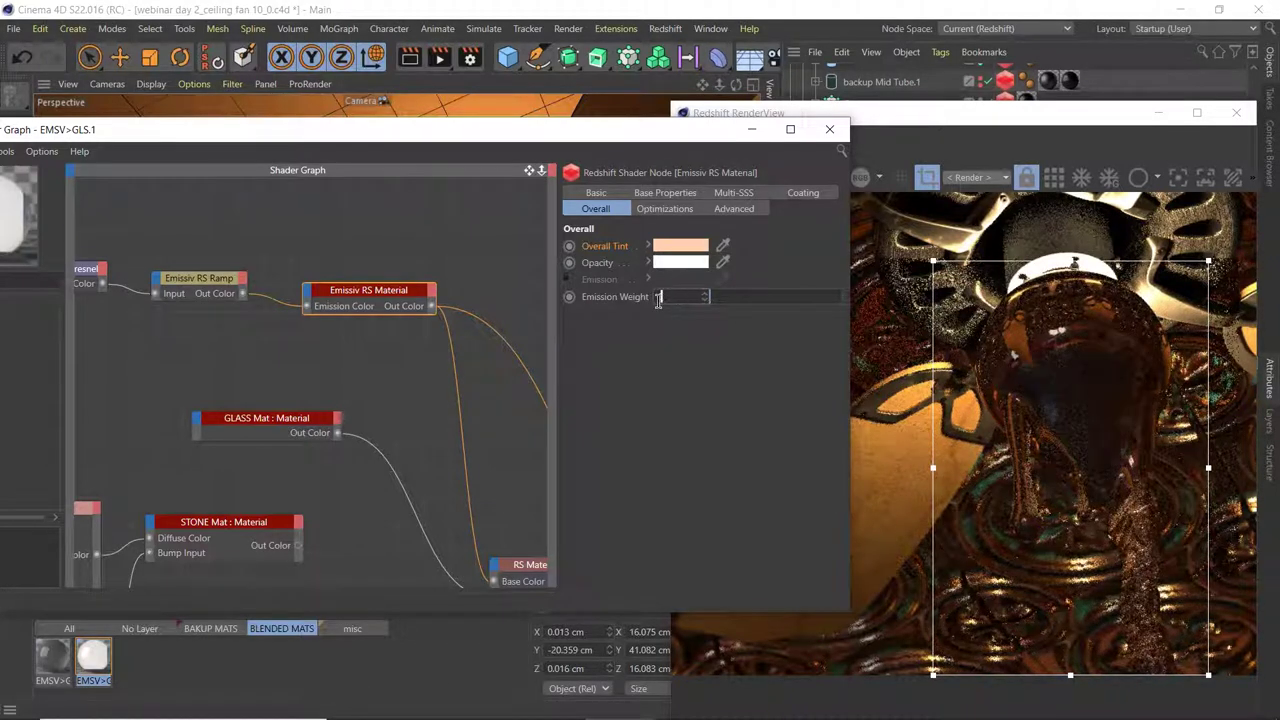
key(Return)
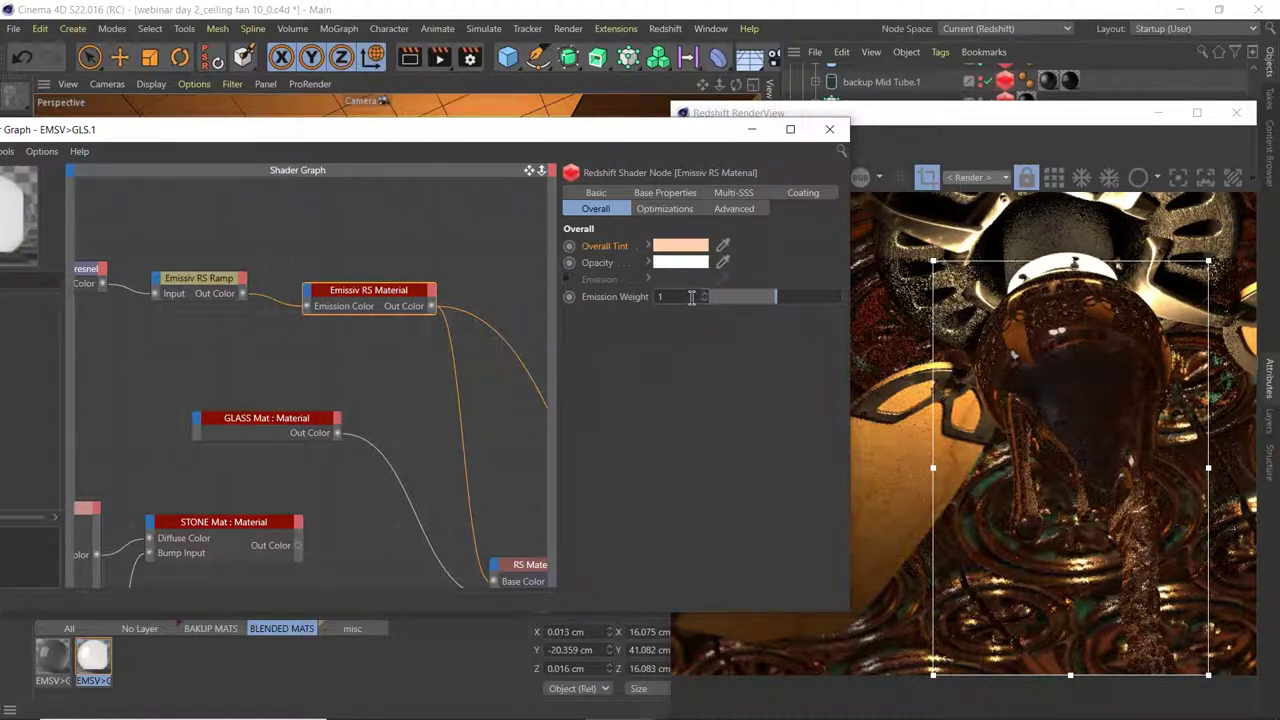
- In the Advanced settings, let the overall tint affect emission
click(733, 209)
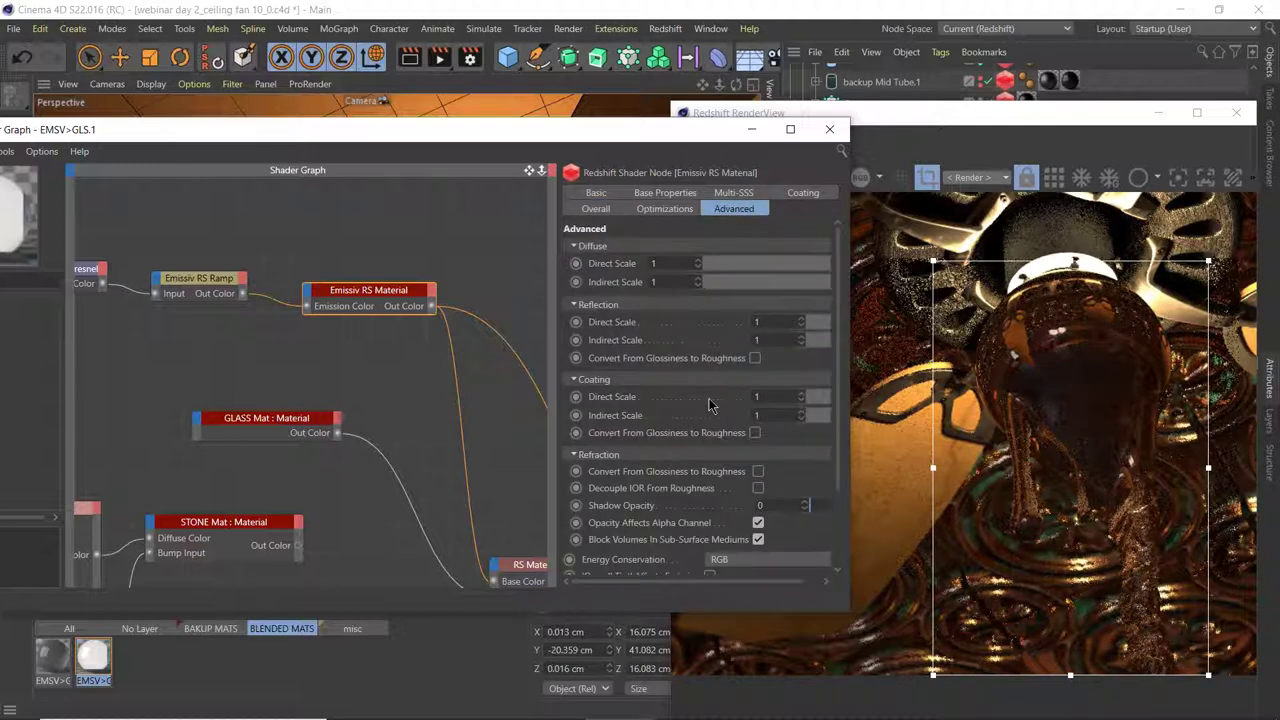
scroll(705, 285, down, 3)
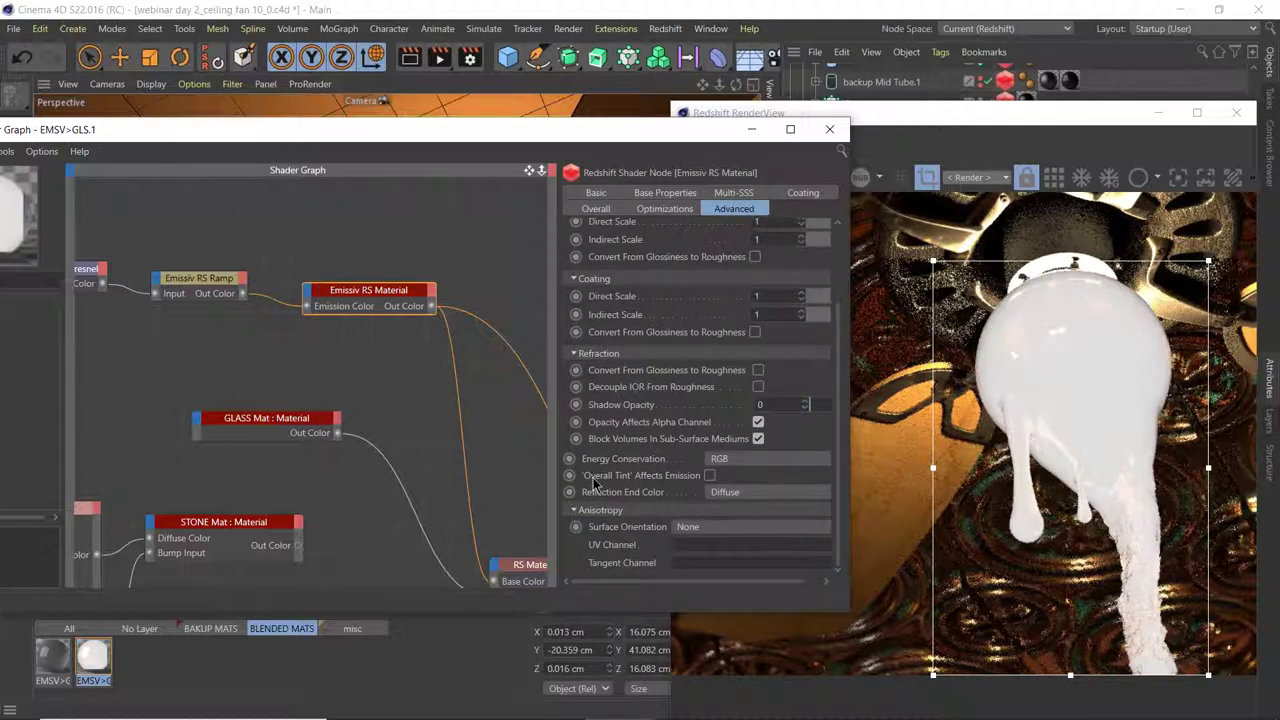
click(709, 475)
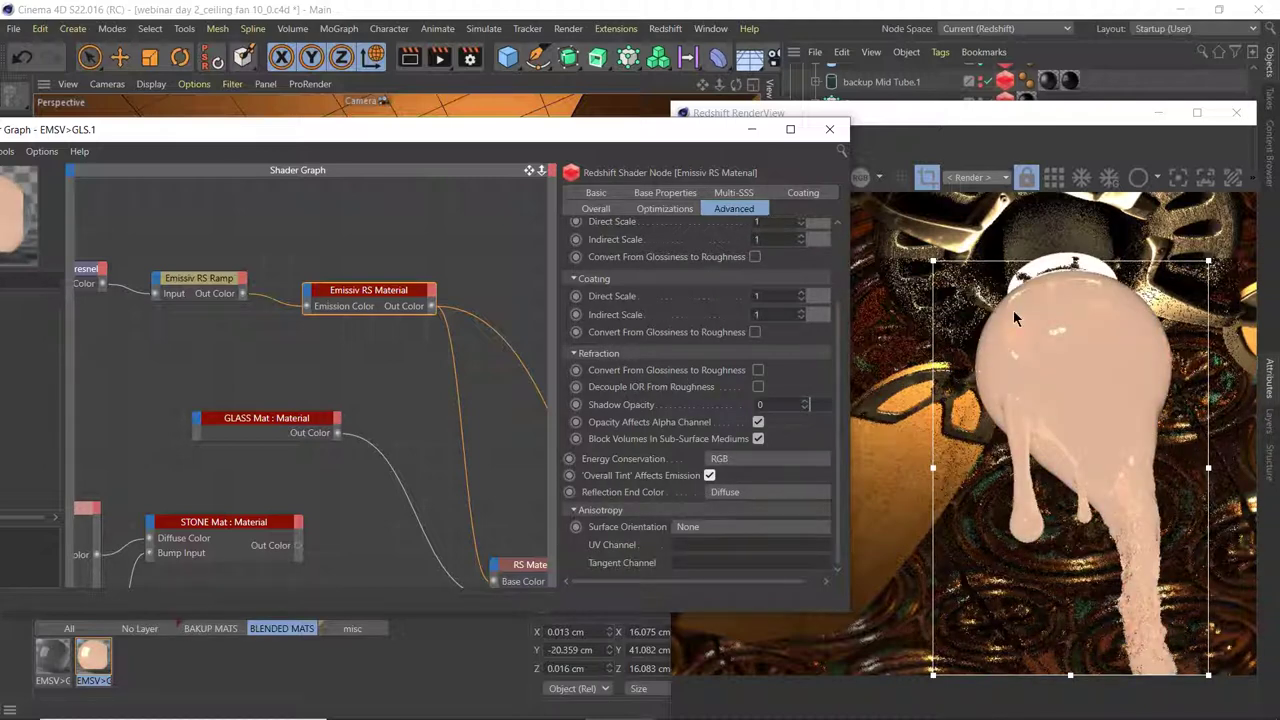
- Set Overall Tint to a warm near-white, hue 36° and saturation 11%, using Kelvin mode
click(604, 210)
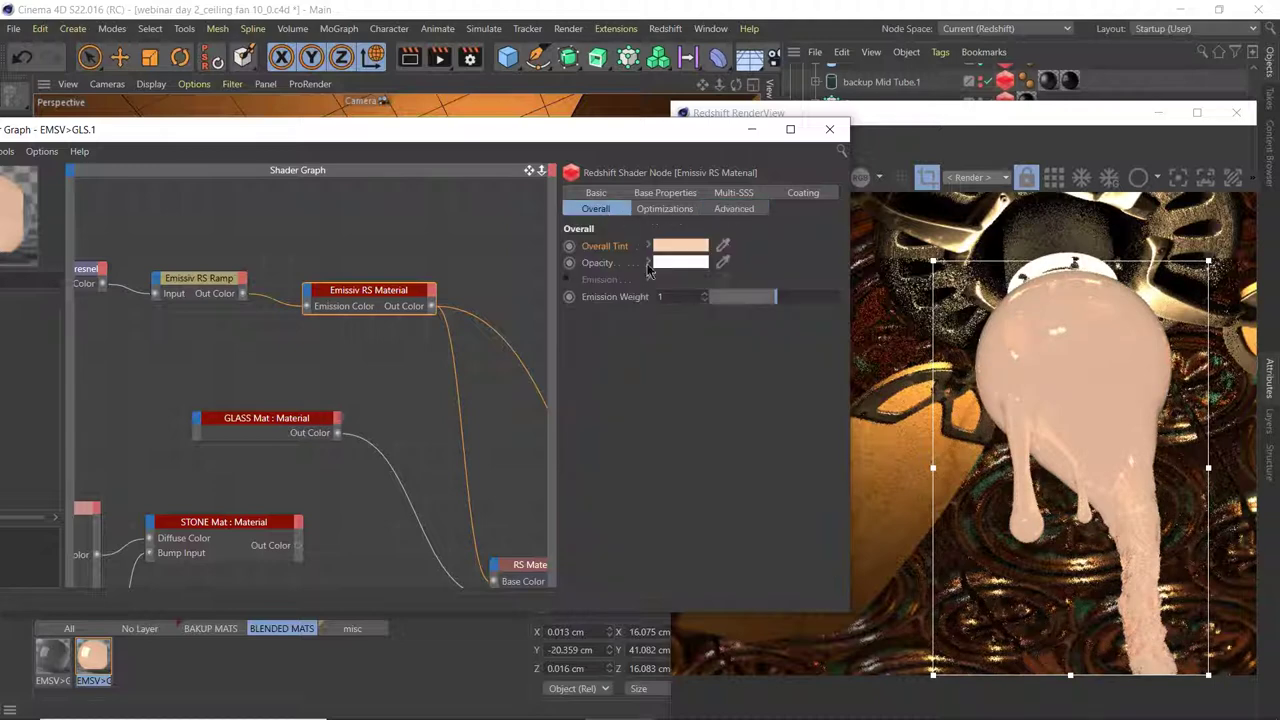
click(648, 245)
click(731, 308)
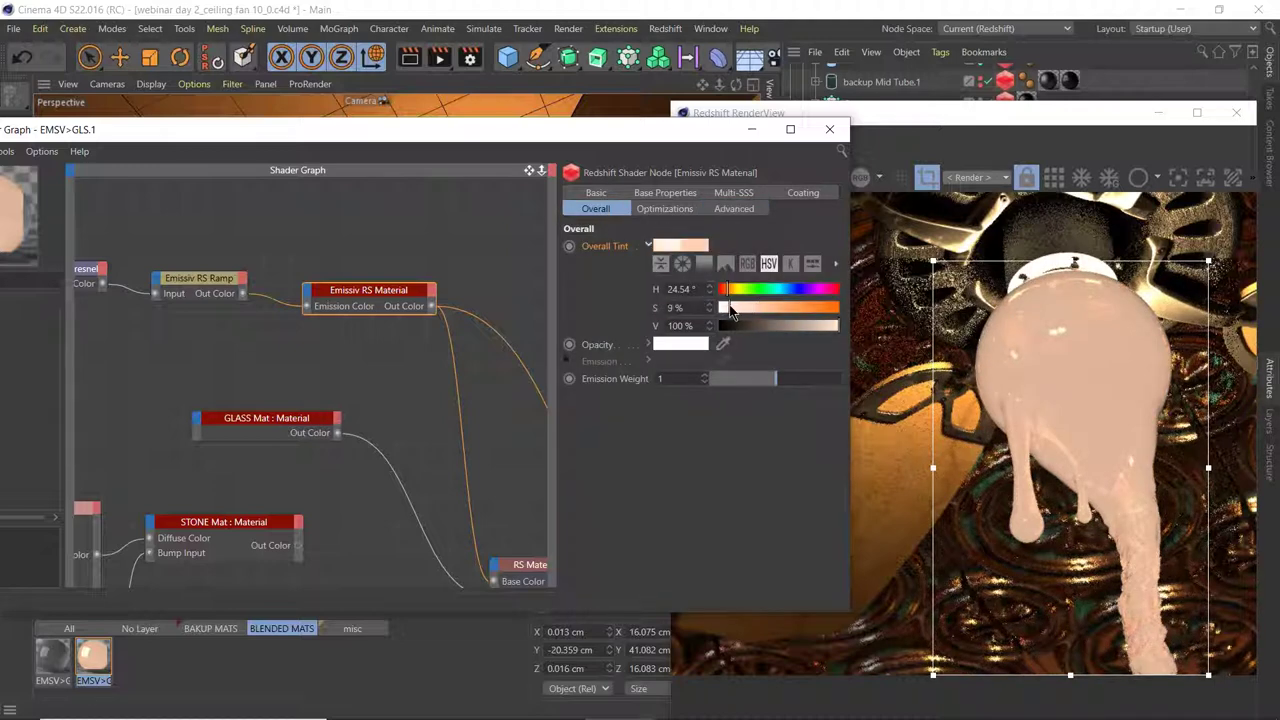
click(732, 290)
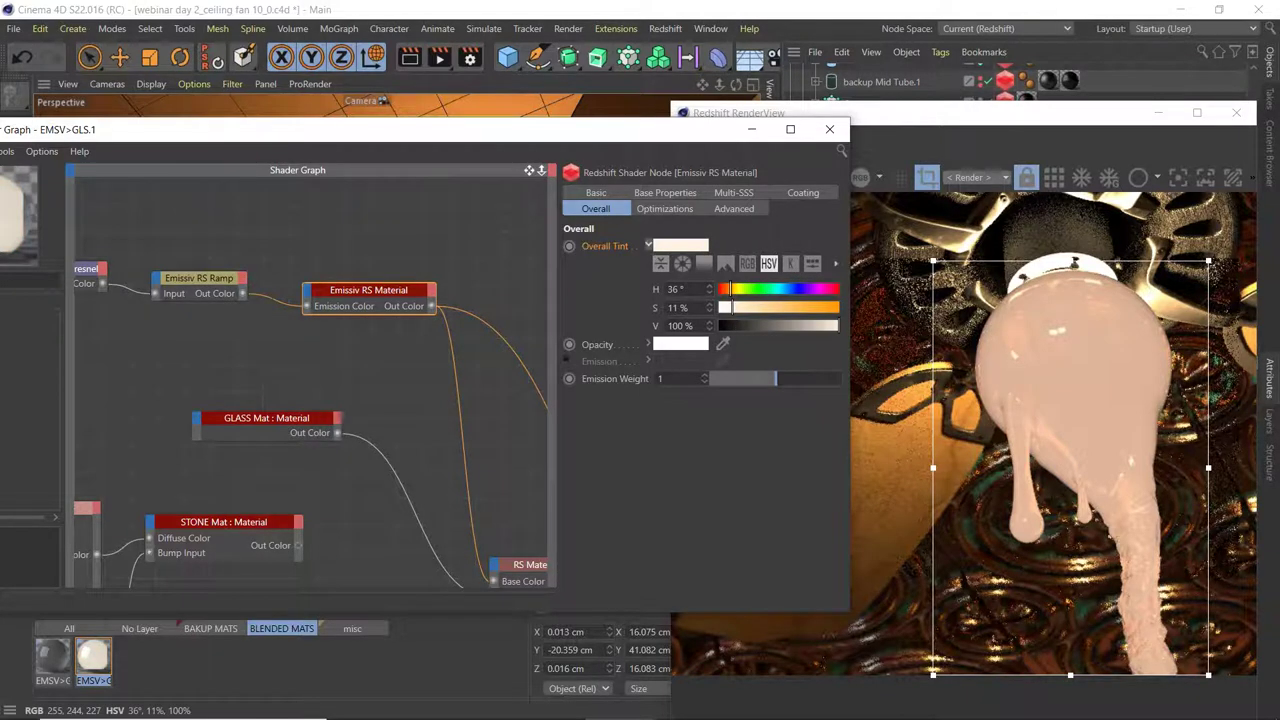
click(792, 266)
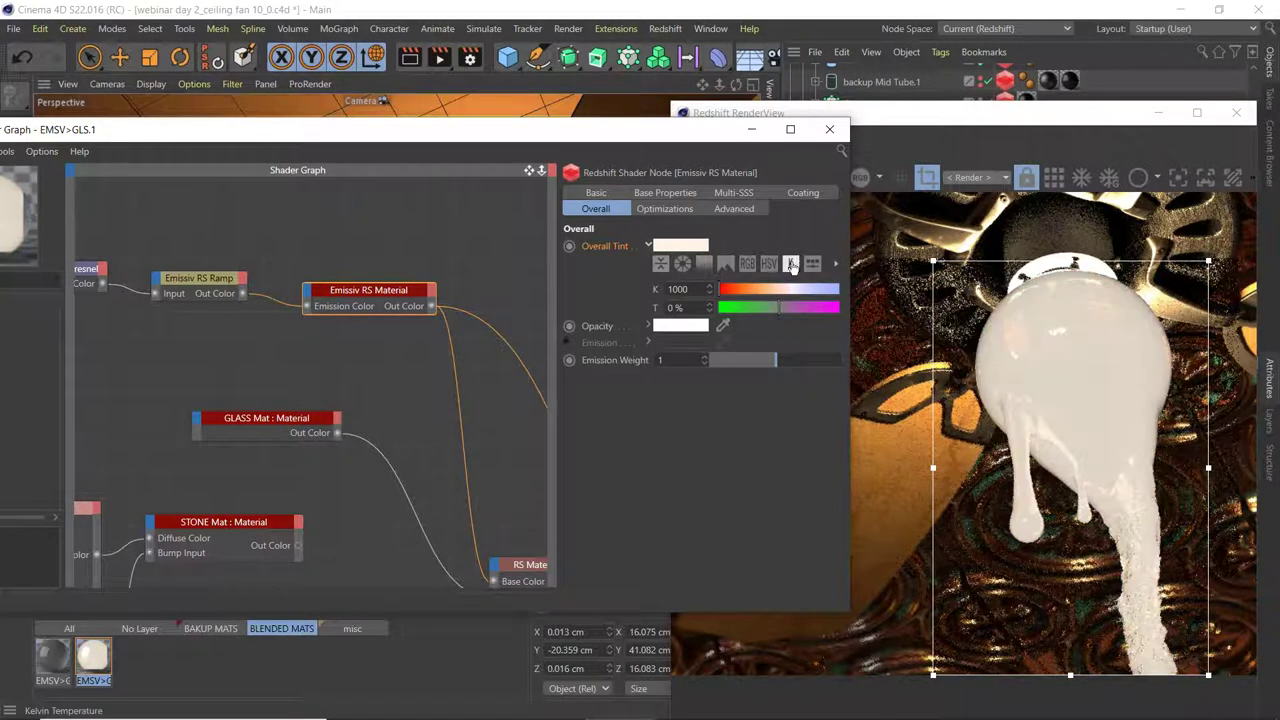
click(648, 246)
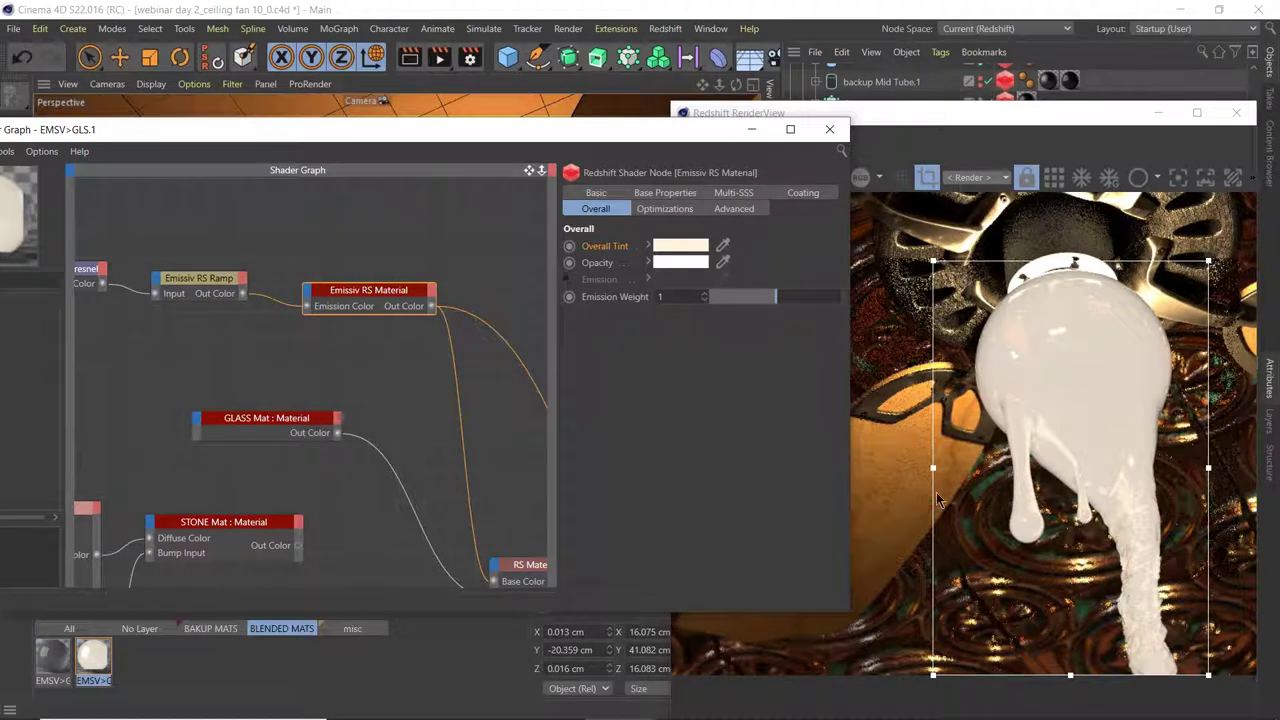
click(264, 424)
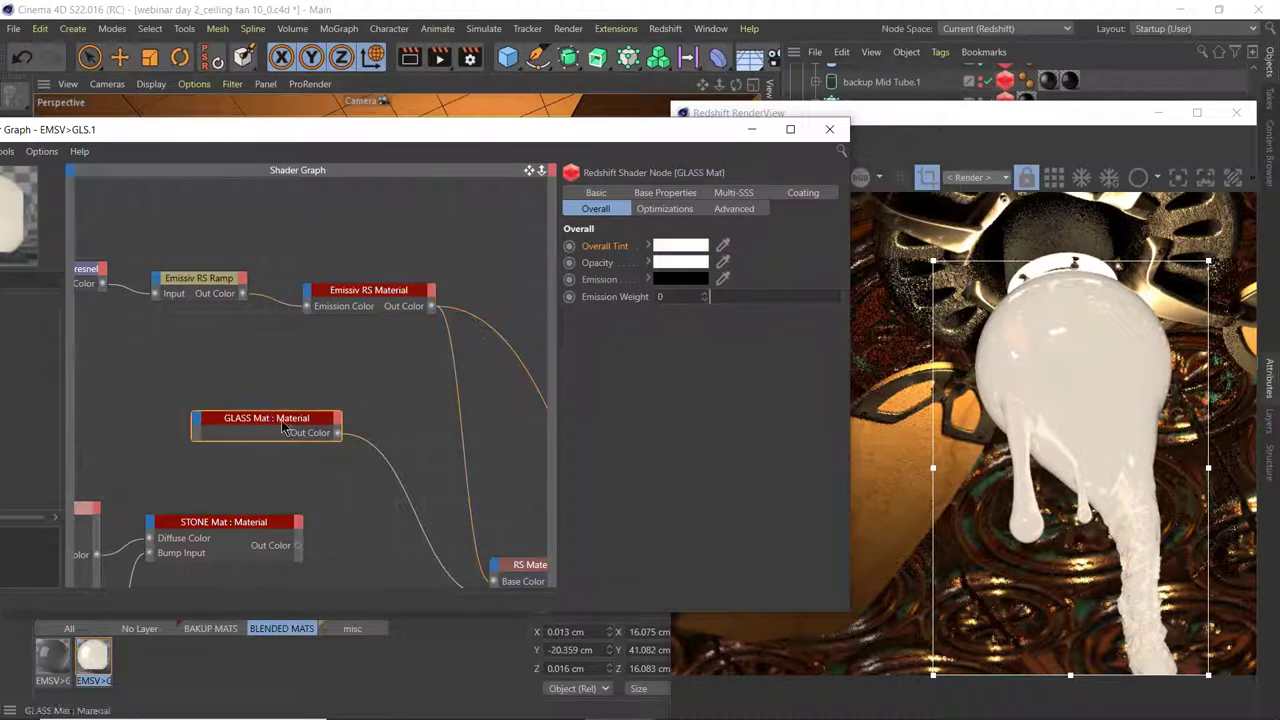
- Review GLASS Mat's Base Properties and Coating, then wire its Out Color in place of the Emissiv RS Material
click(668, 194)
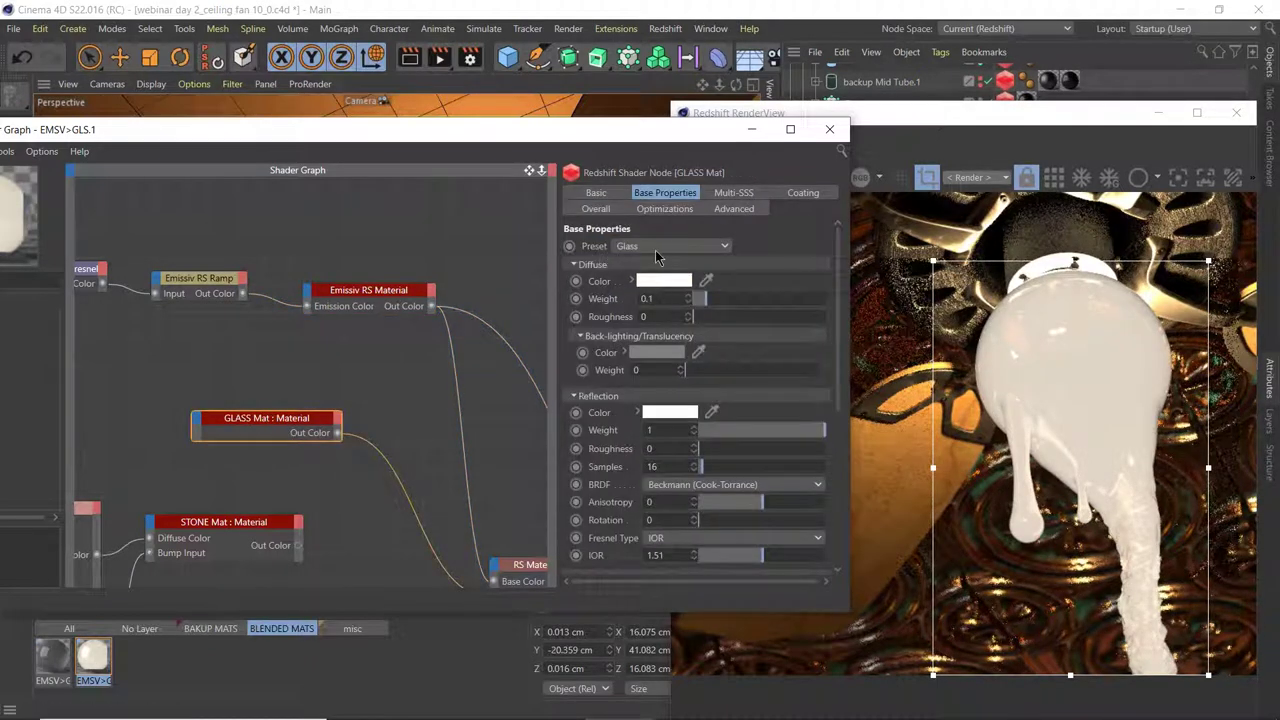
scroll(761, 357, down, 8)
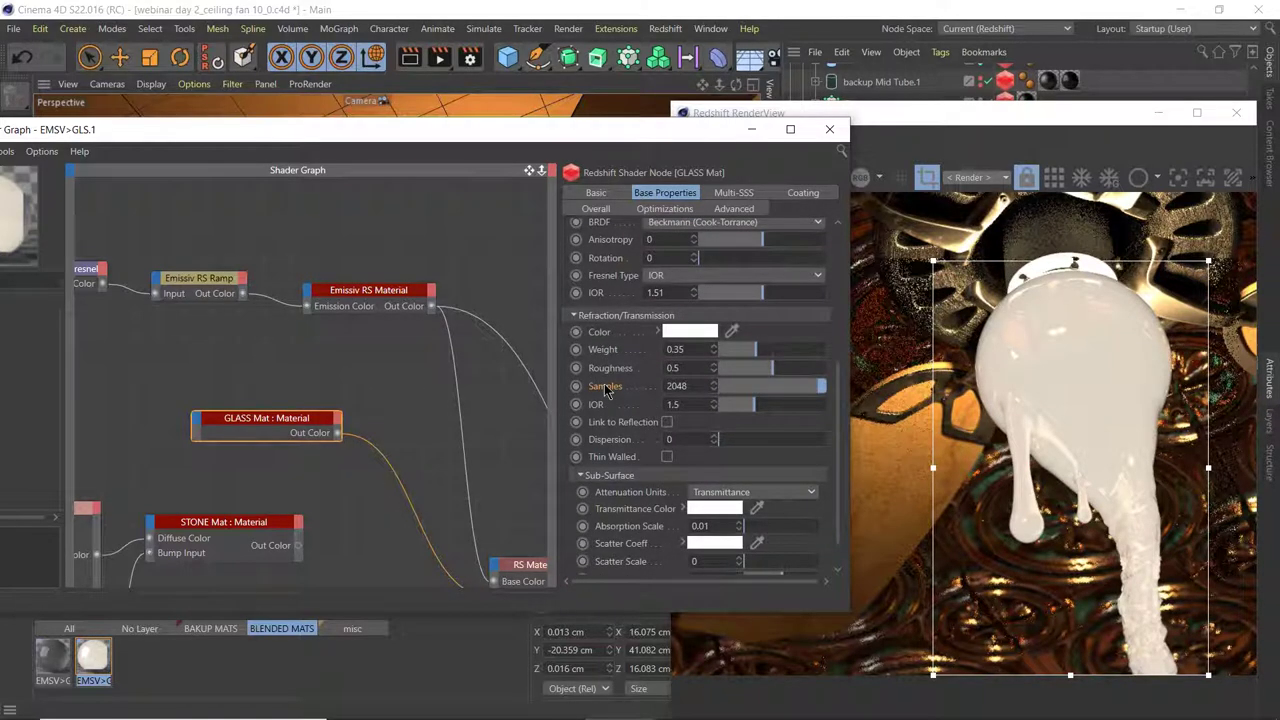
click(801, 193)
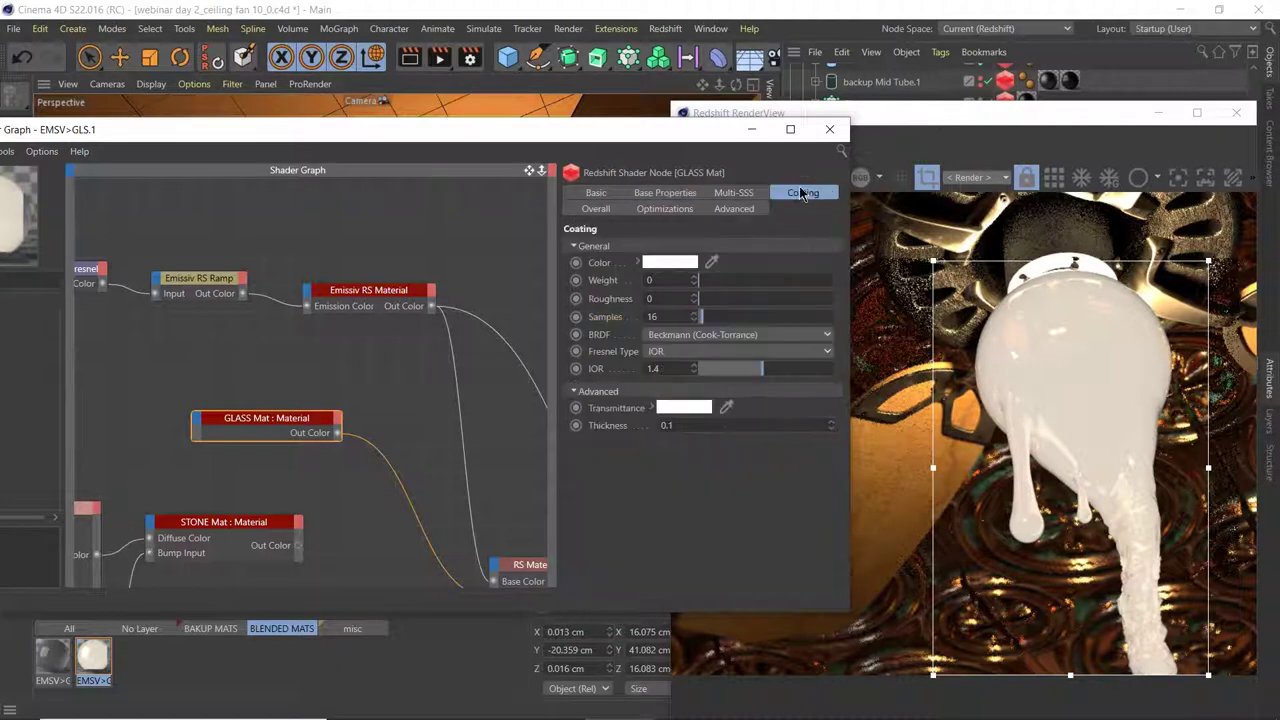
click(648, 194)
drag(337, 432, 546, 550)
middle_drag(452, 453, 314, 286)
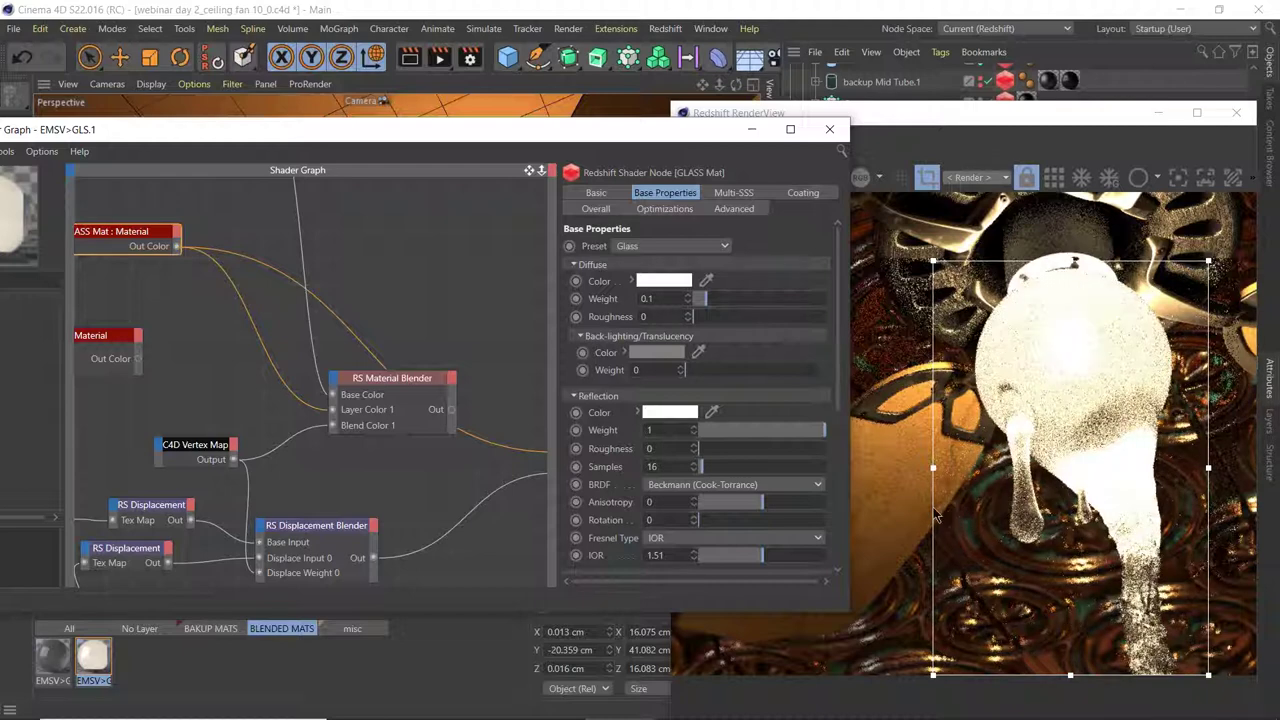
middle_drag(280, 241, 246, 134)
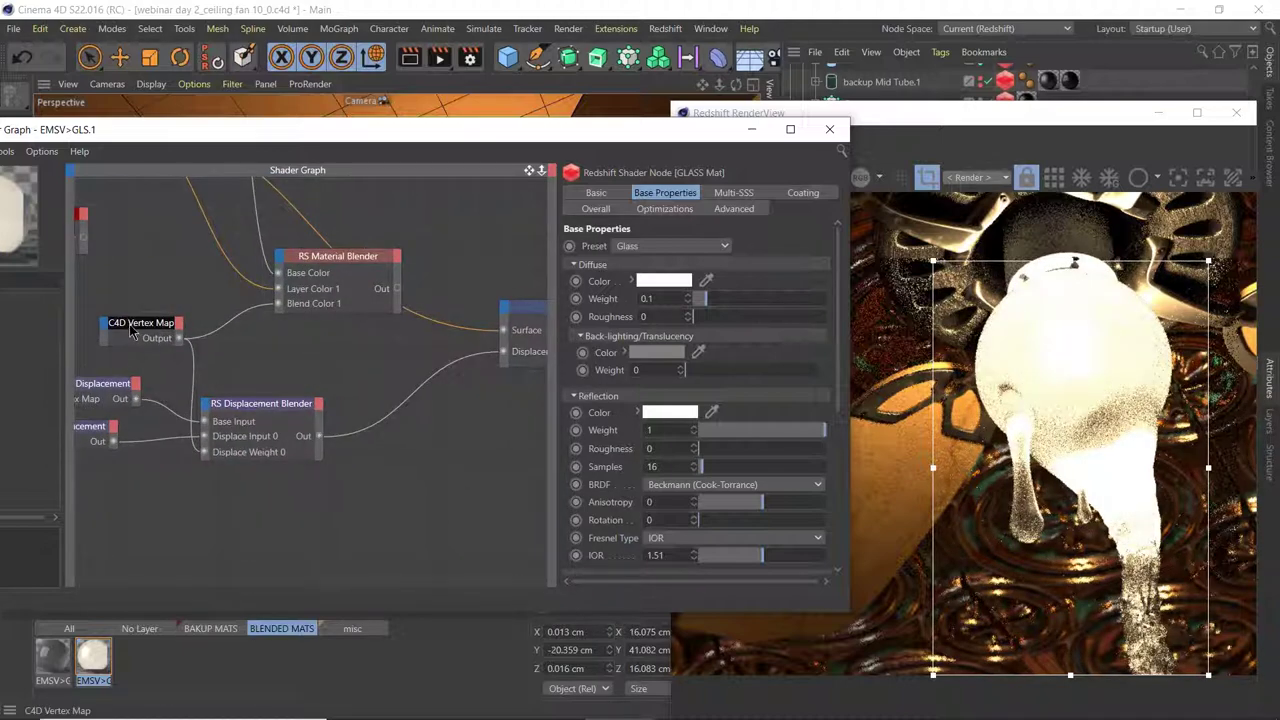
drag(483, 175, 424, 656)
drag(510, 618, 532, 97)
drag(137, 273, 164, 264)
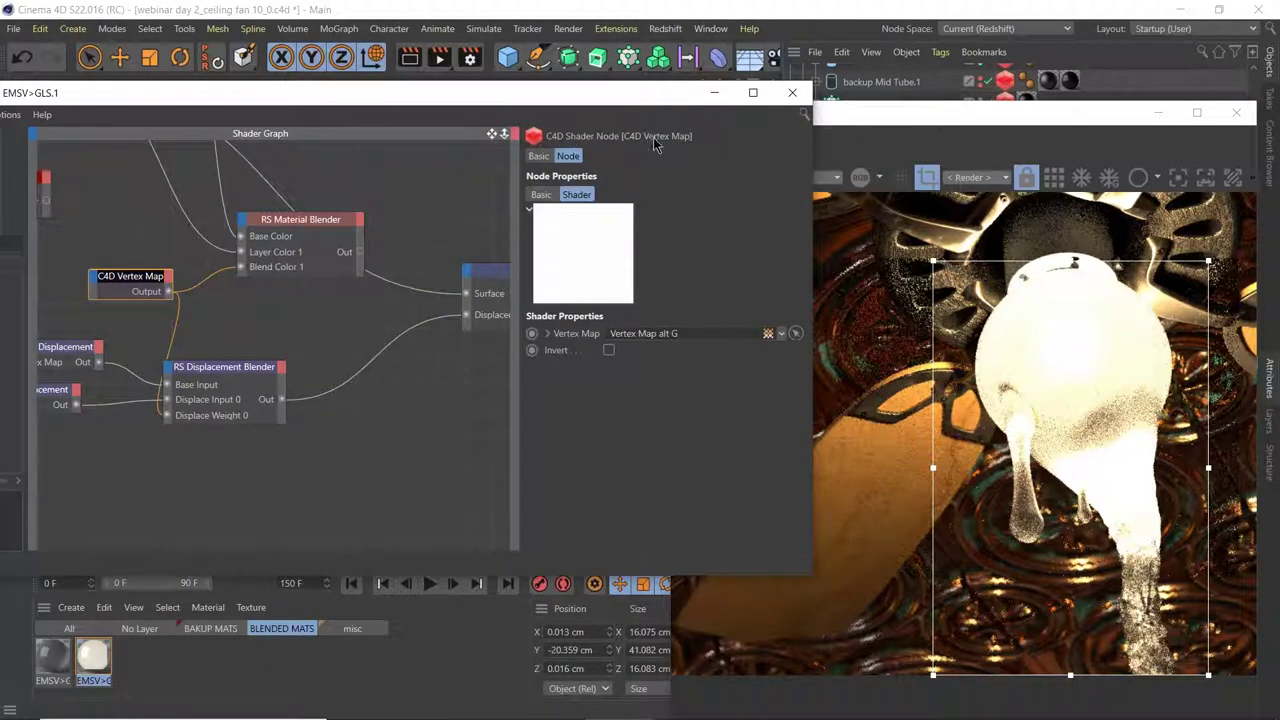
drag(437, 103, 695, 155)
click(193, 295)
text(vertex)
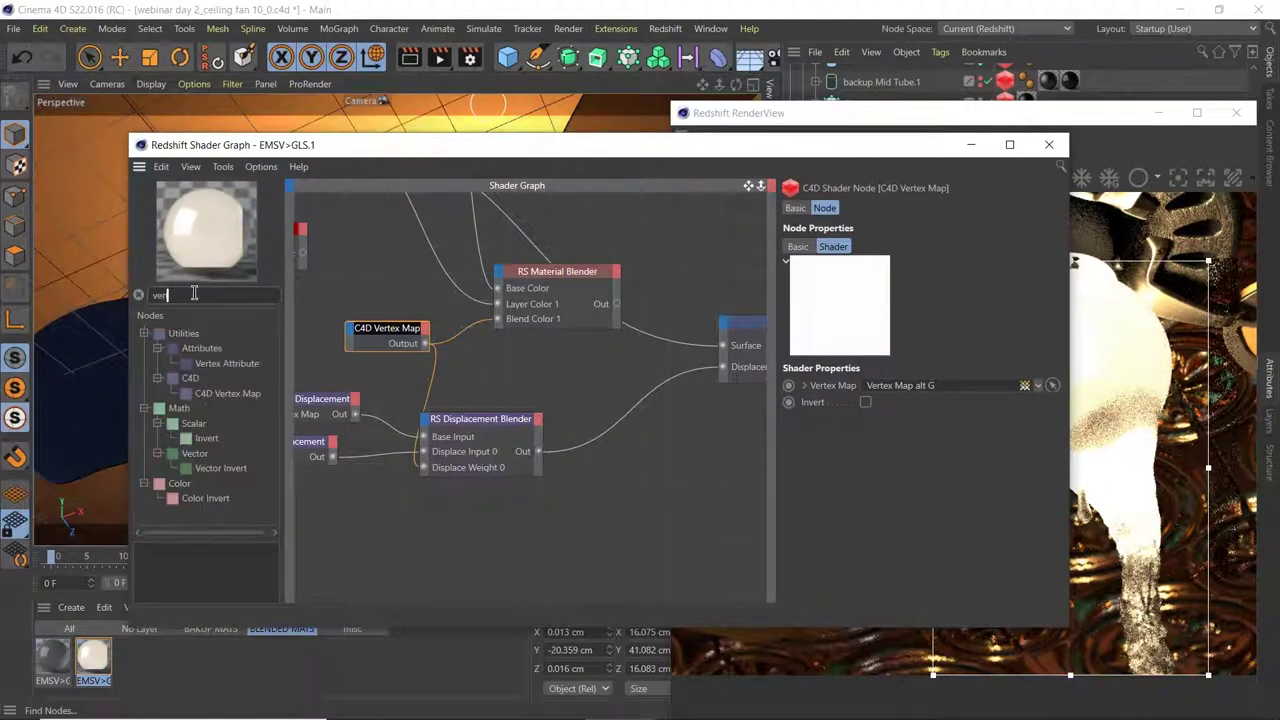
key(BackSpace)
key(BackSpace)
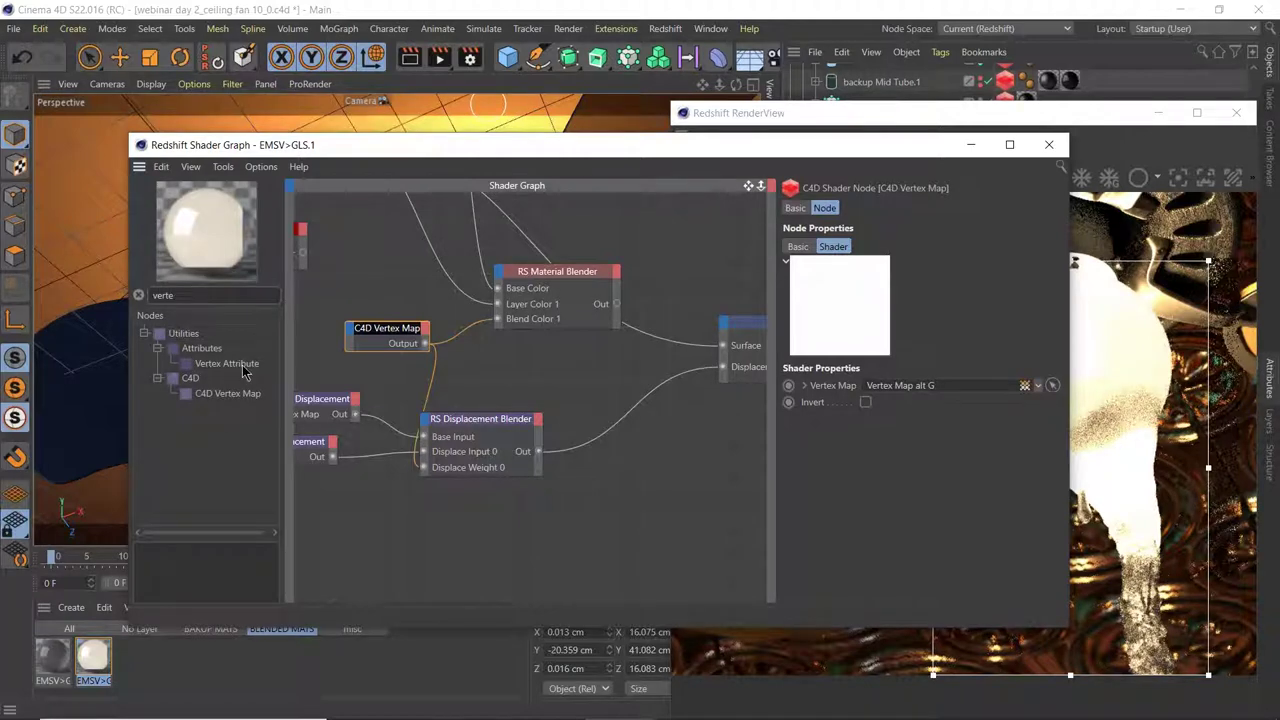
drag(215, 399, 222, 393)
drag(436, 394, 542, 371)
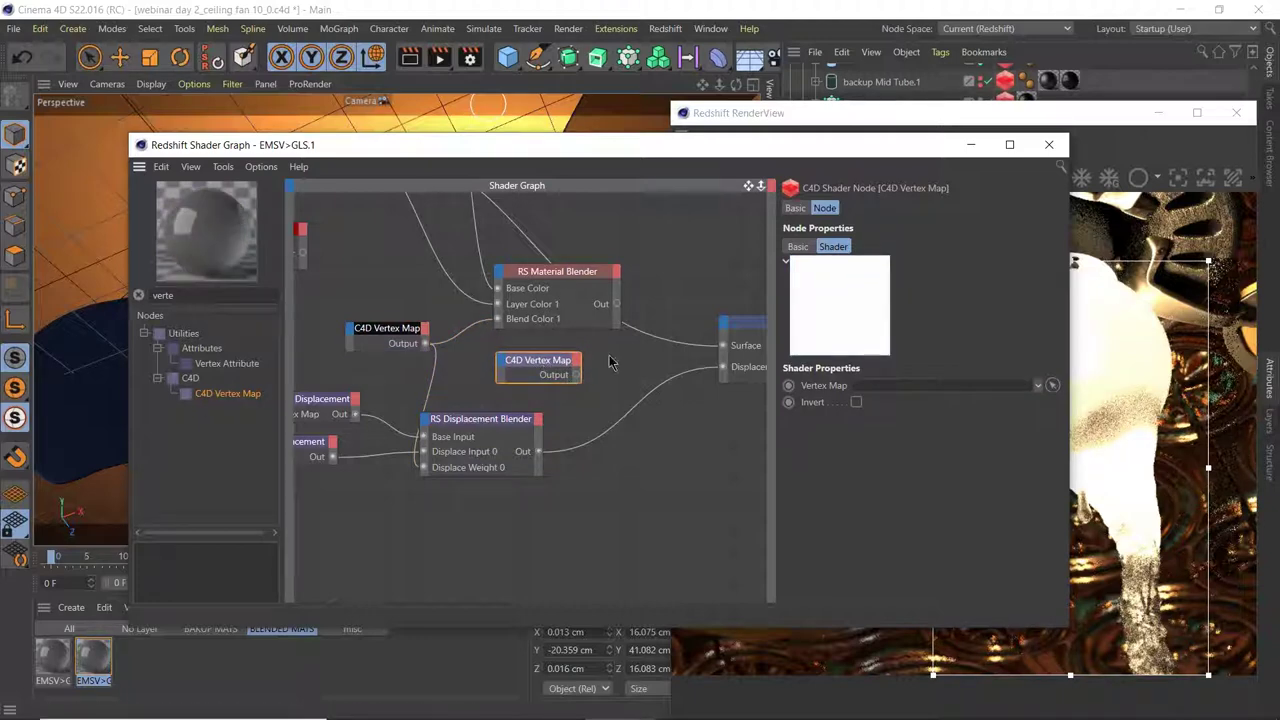
key(Delete)
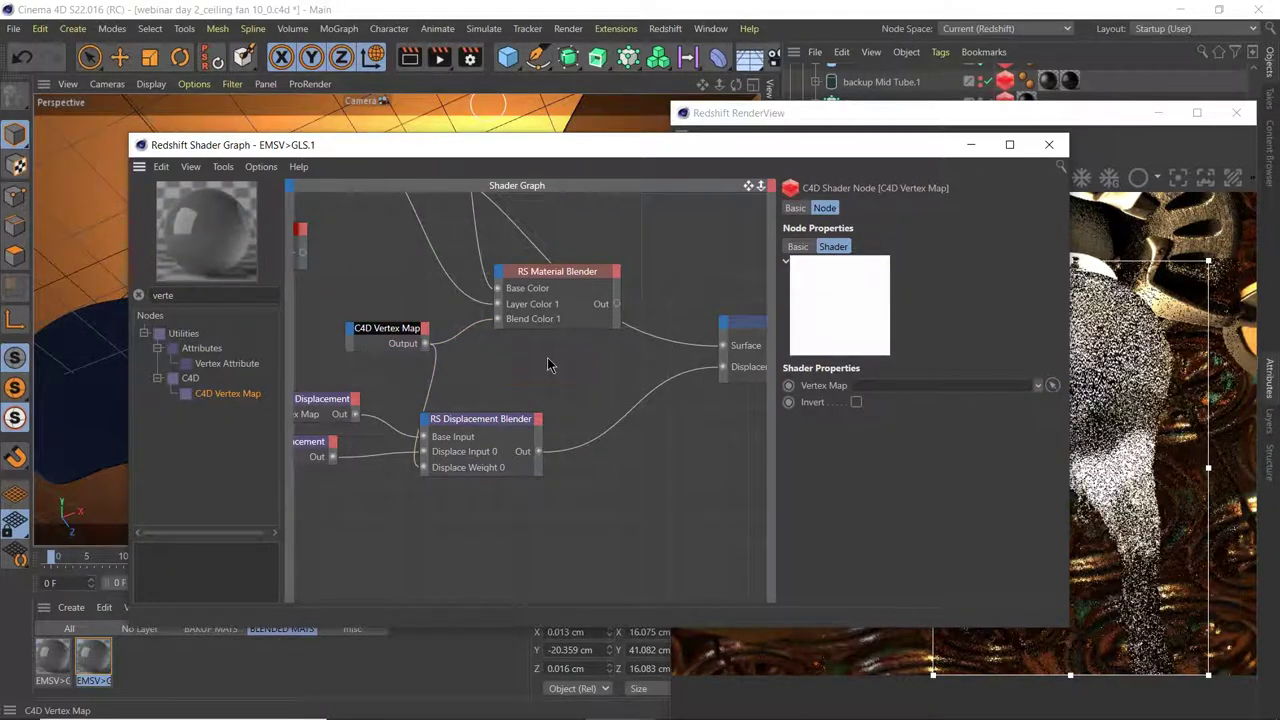
- Drop ball 5's Vertex Map tag into the C4D Vertex Map node's Vertex Map field
drag(366, 329, 336, 322)
drag(855, 149, 503, 149)
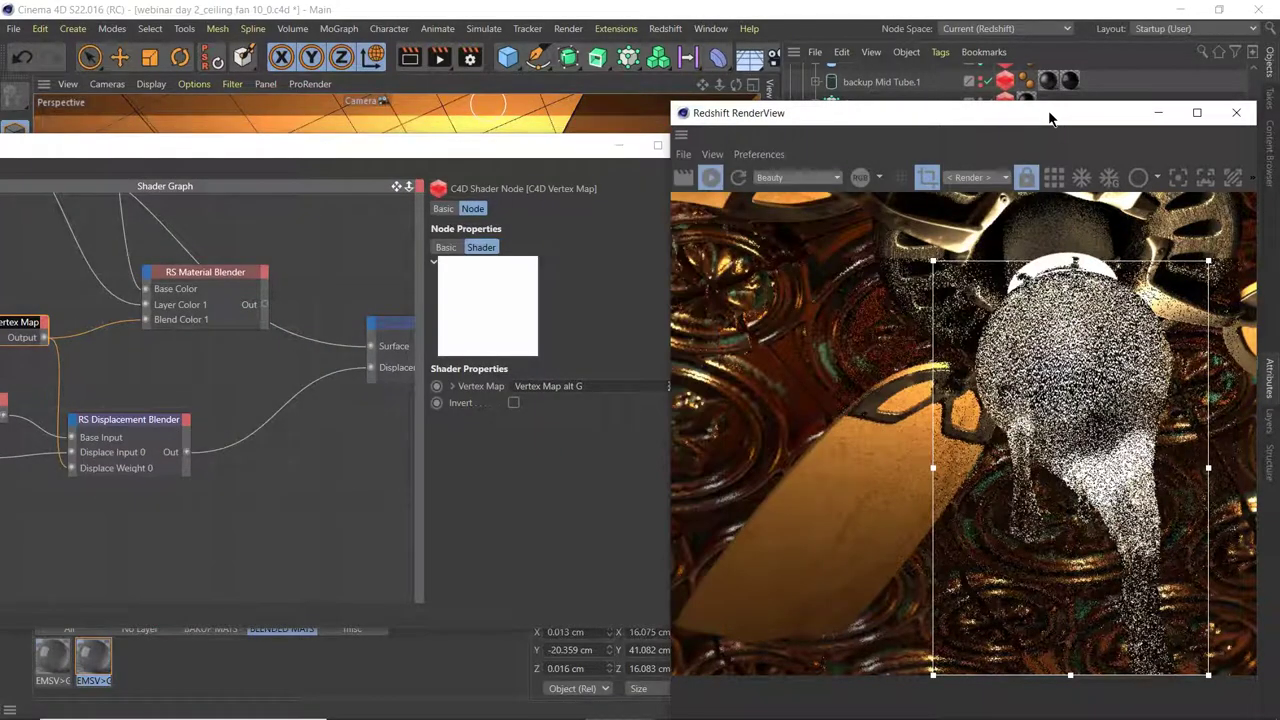
drag(1049, 118, 968, 430)
drag(1003, 234, 572, 388)
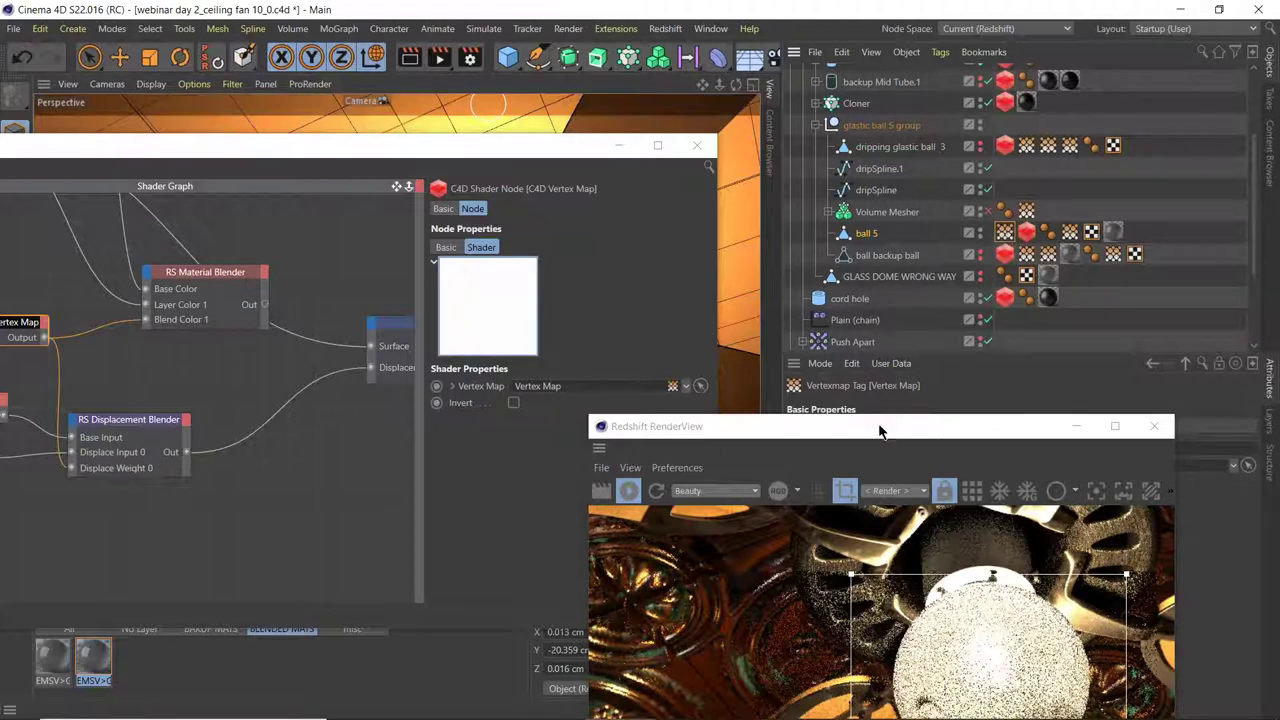
drag(897, 425, 956, 94)
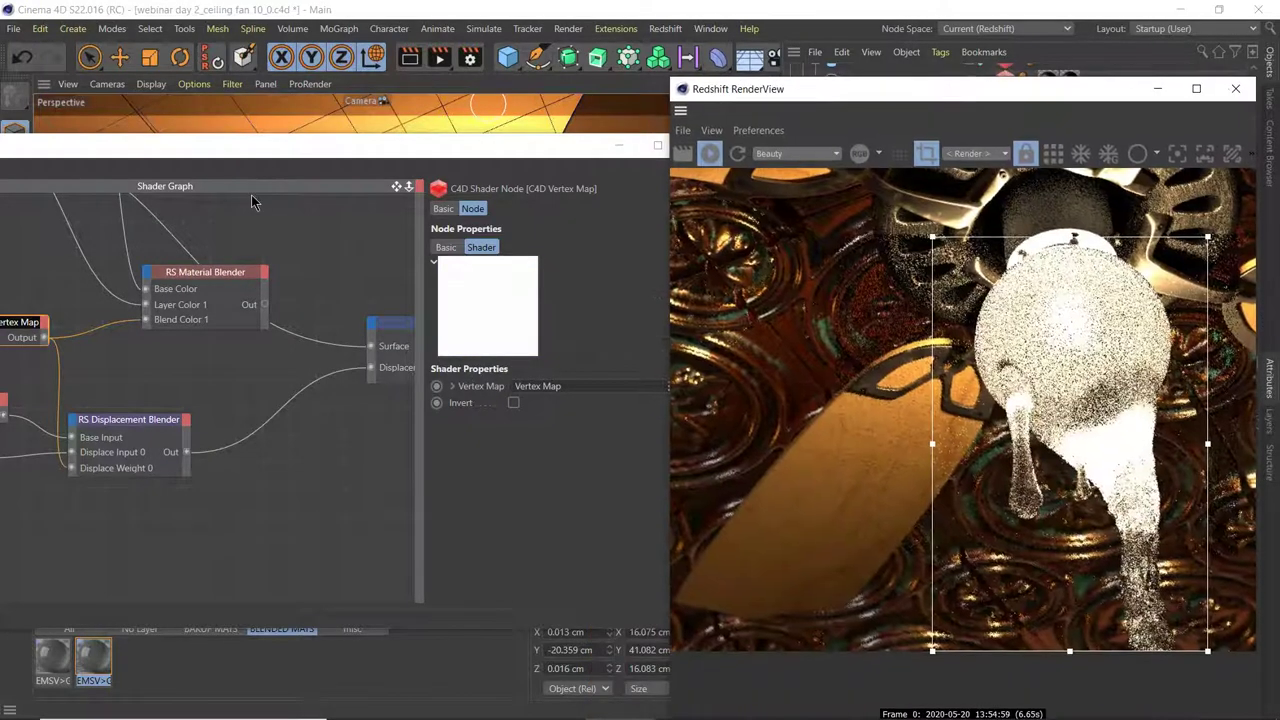
- Recentre the RS Material Blender node and close the Shader Graph window
click(234, 272)
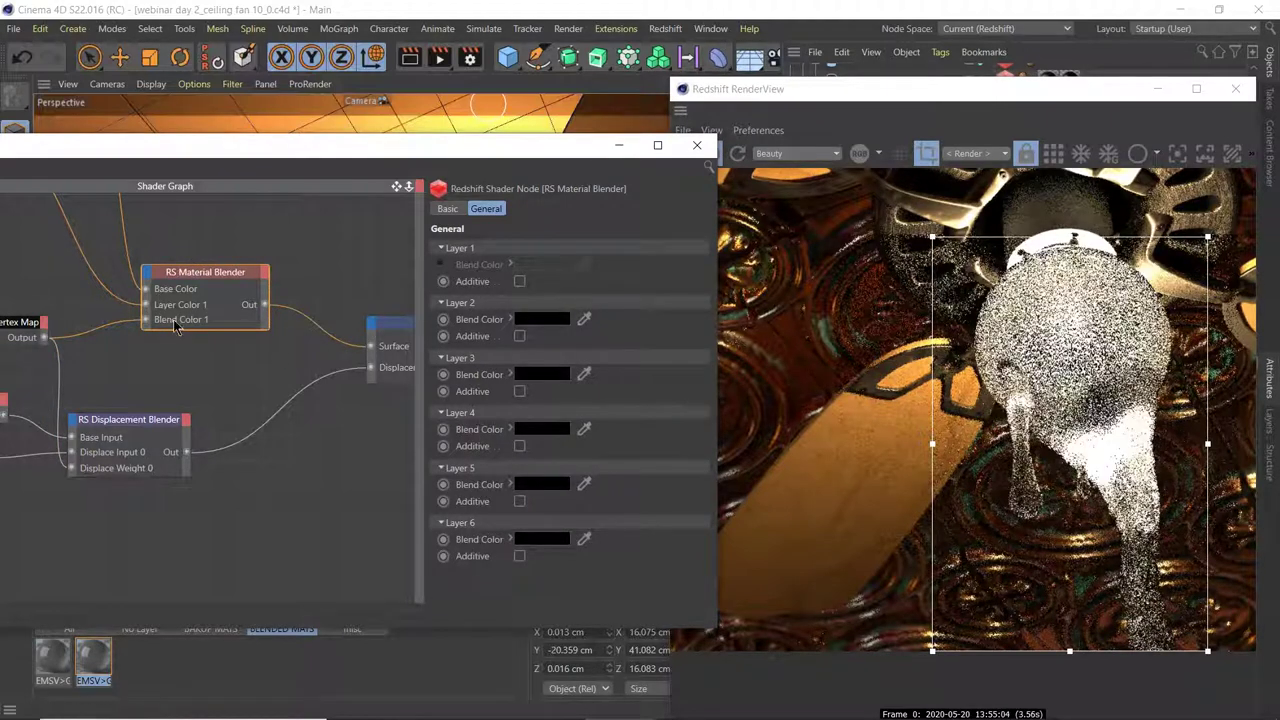
middle_drag(170, 325, 334, 280)
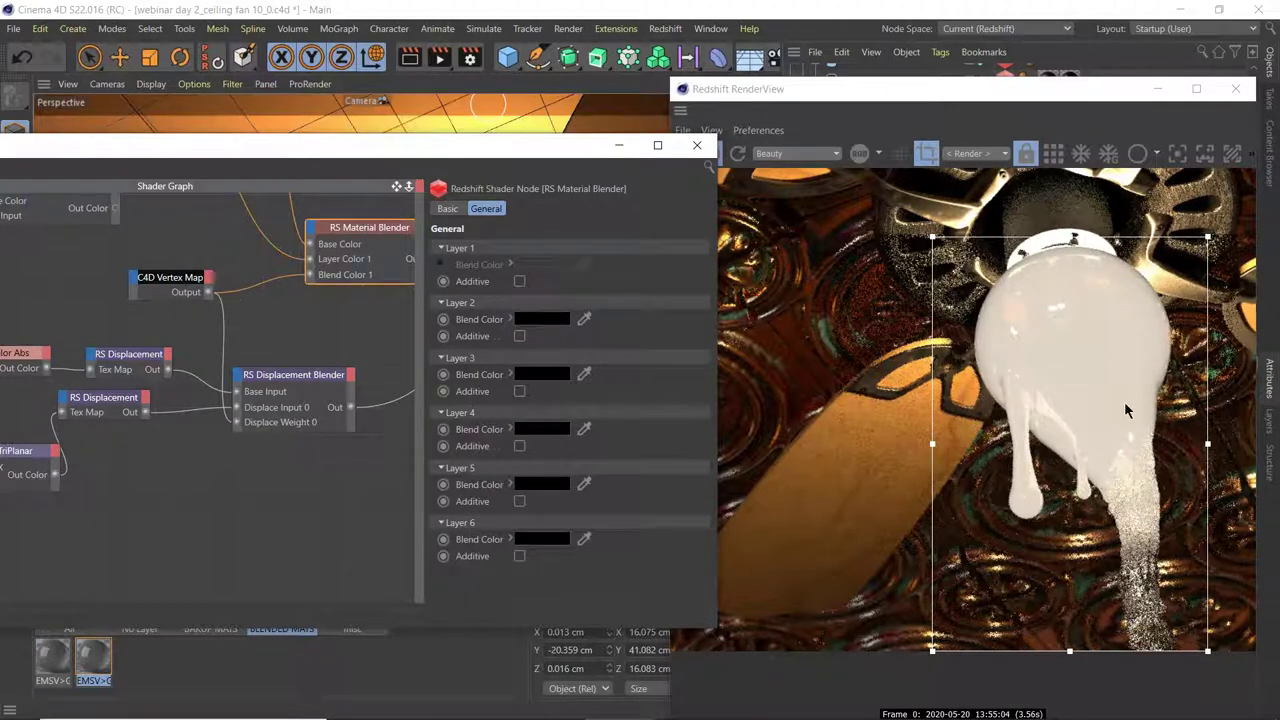
mouse_move(615, 716)
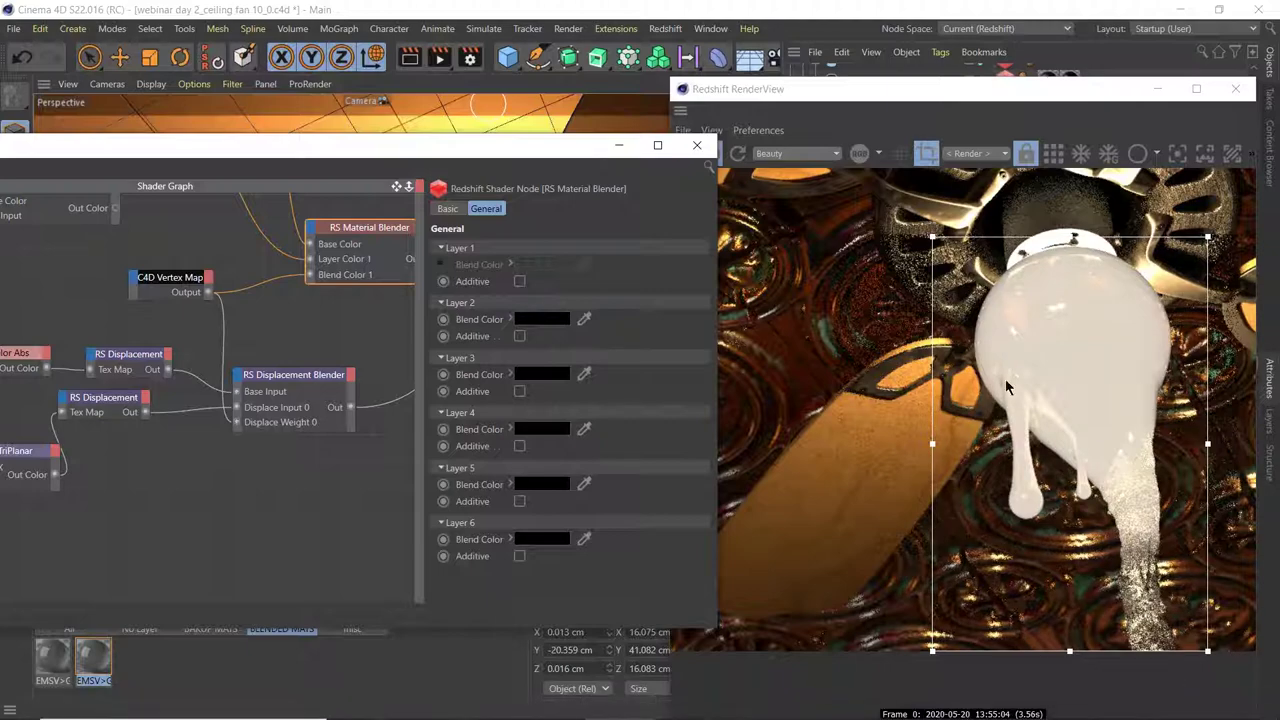
drag(506, 153, 735, 239)
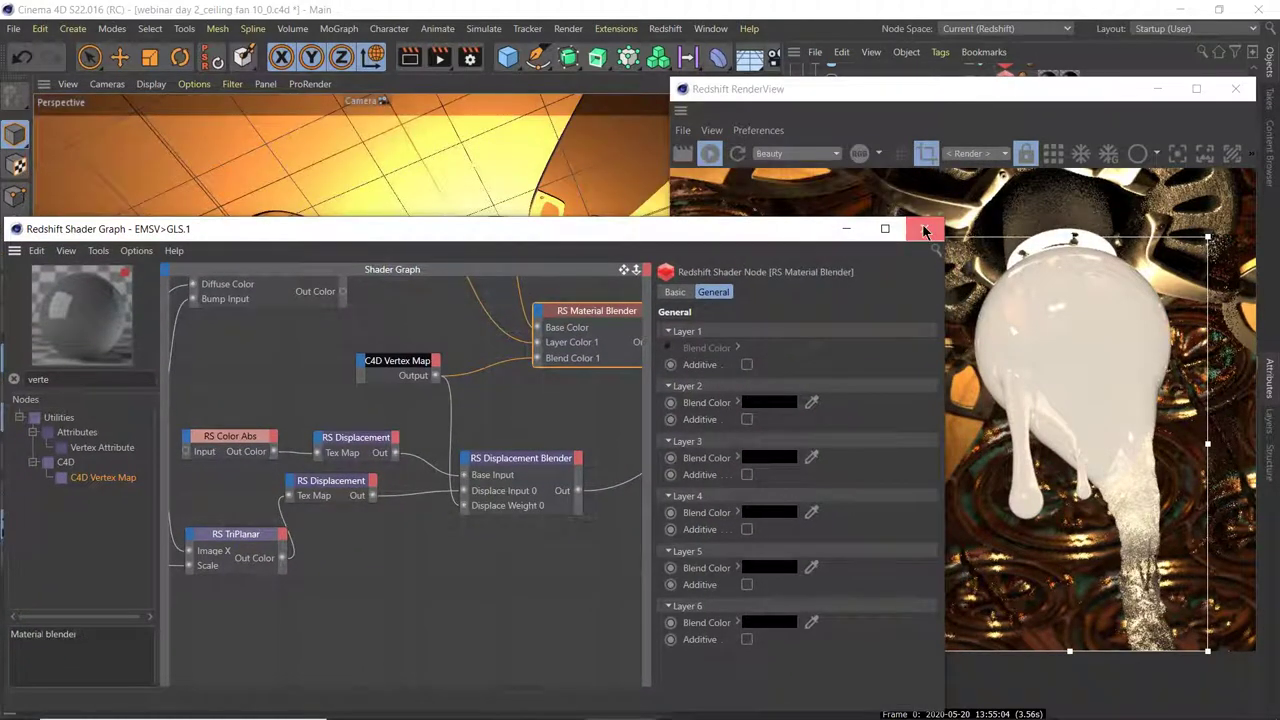
click(925, 230)
- Zoom out and pan the RenderView to frame the whole ceiling fan
click(1026, 361)
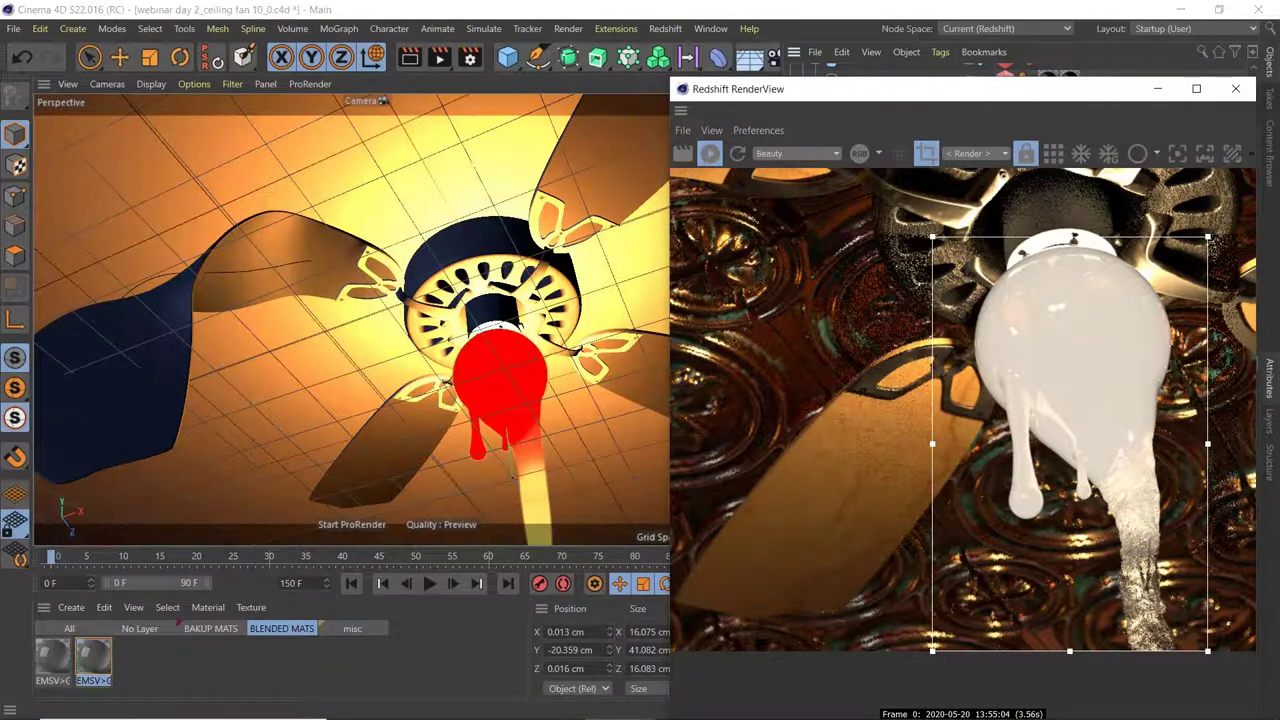
scroll(918, 497, down, 3)
drag(918, 497, 928, 589)
drag(1179, 493, 1140, 440)
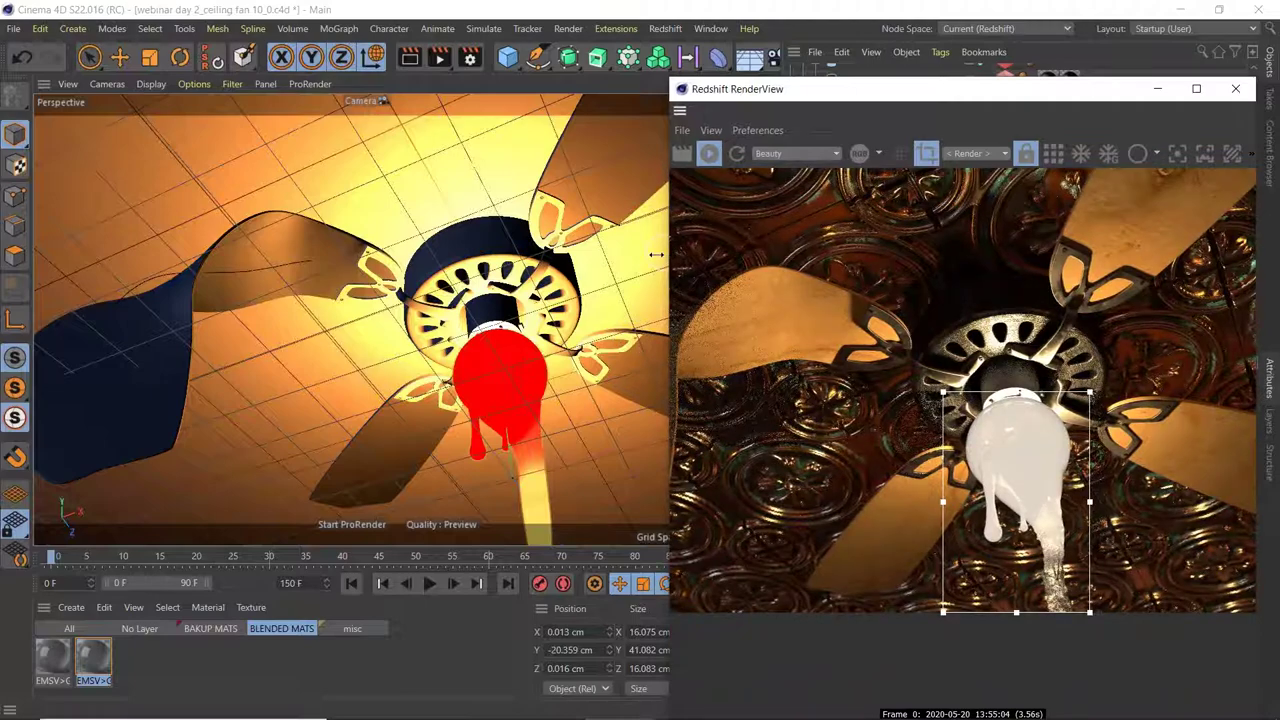
- Widen and reposition the RenderView, then collapse the glastic ball 5 and Ceiling Fan + Pullcord groups
drag(665, 254, 400, 254)
drag(758, 96, 258, 139)
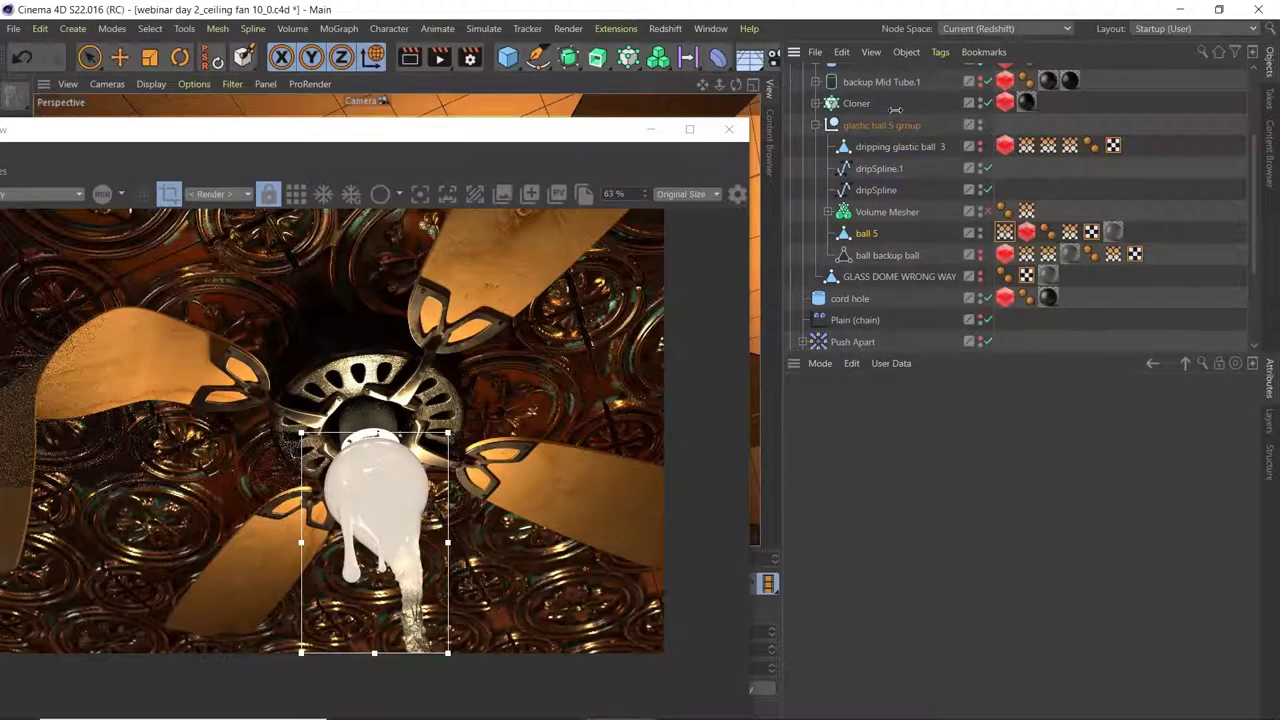
drag(781, 86, 914, 100)
drag(586, 134, 663, 42)
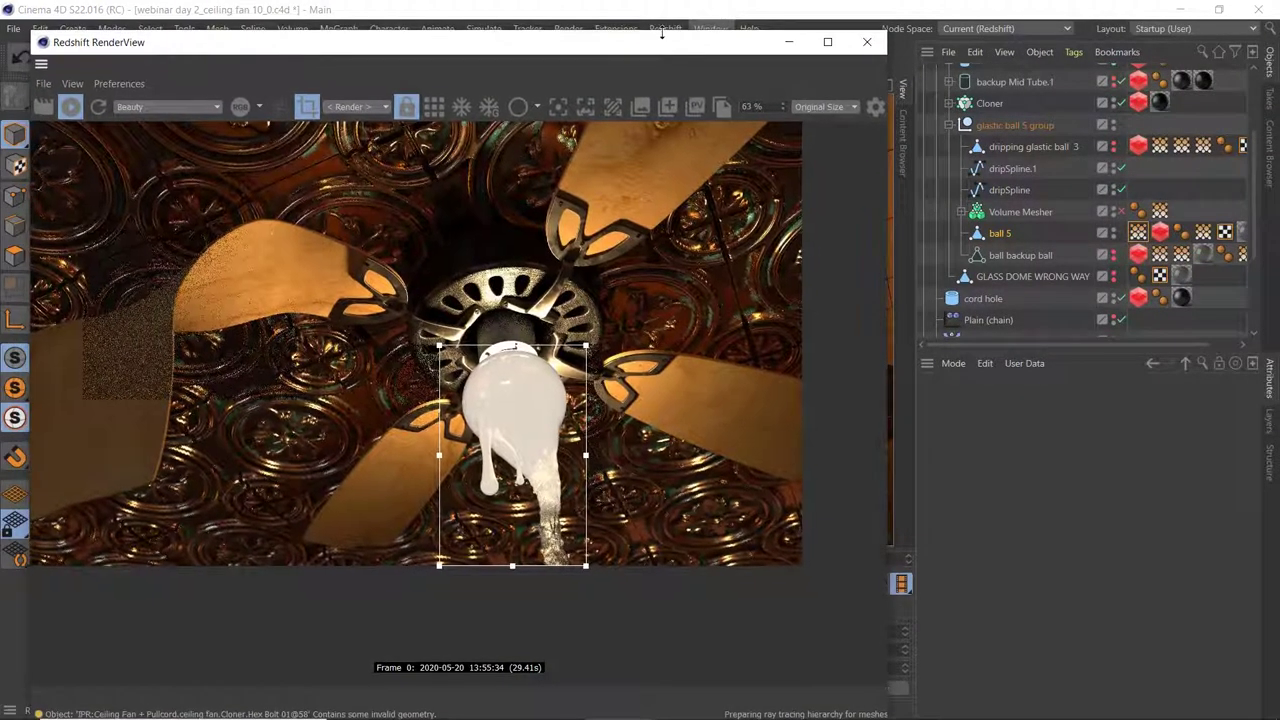
drag(667, 89, 677, 52)
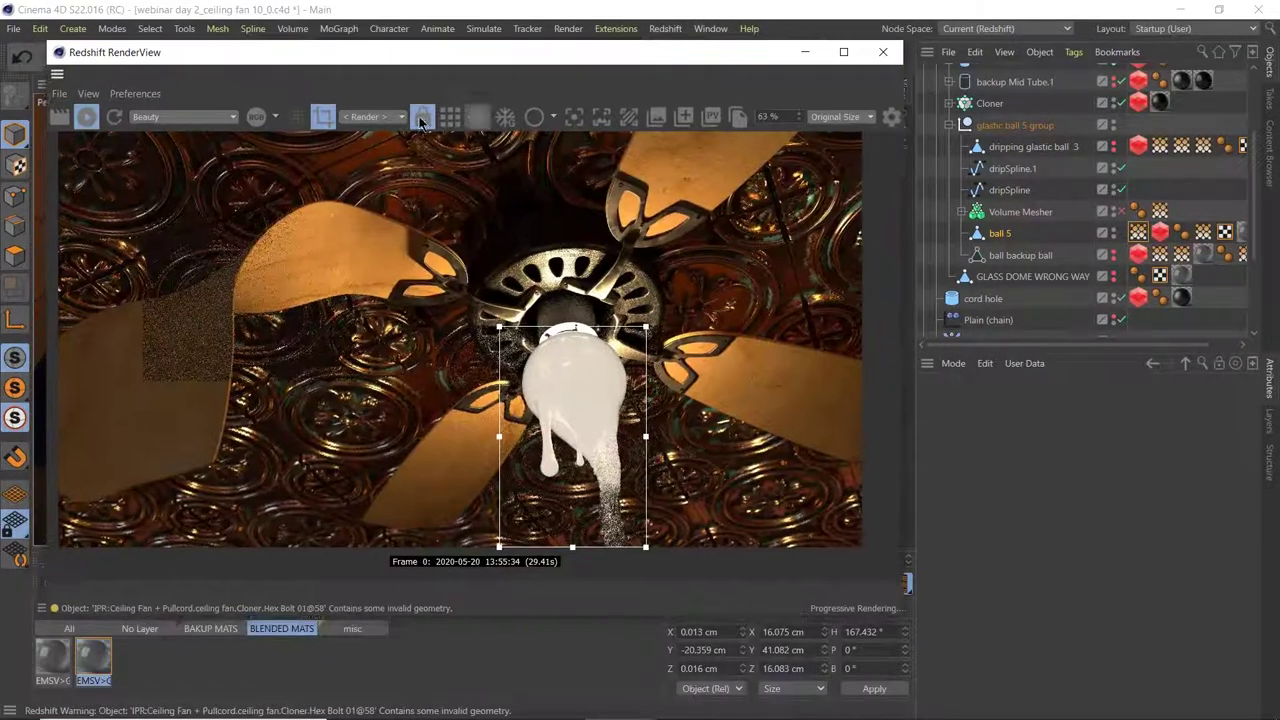
click(947, 125)
click(925, 96)
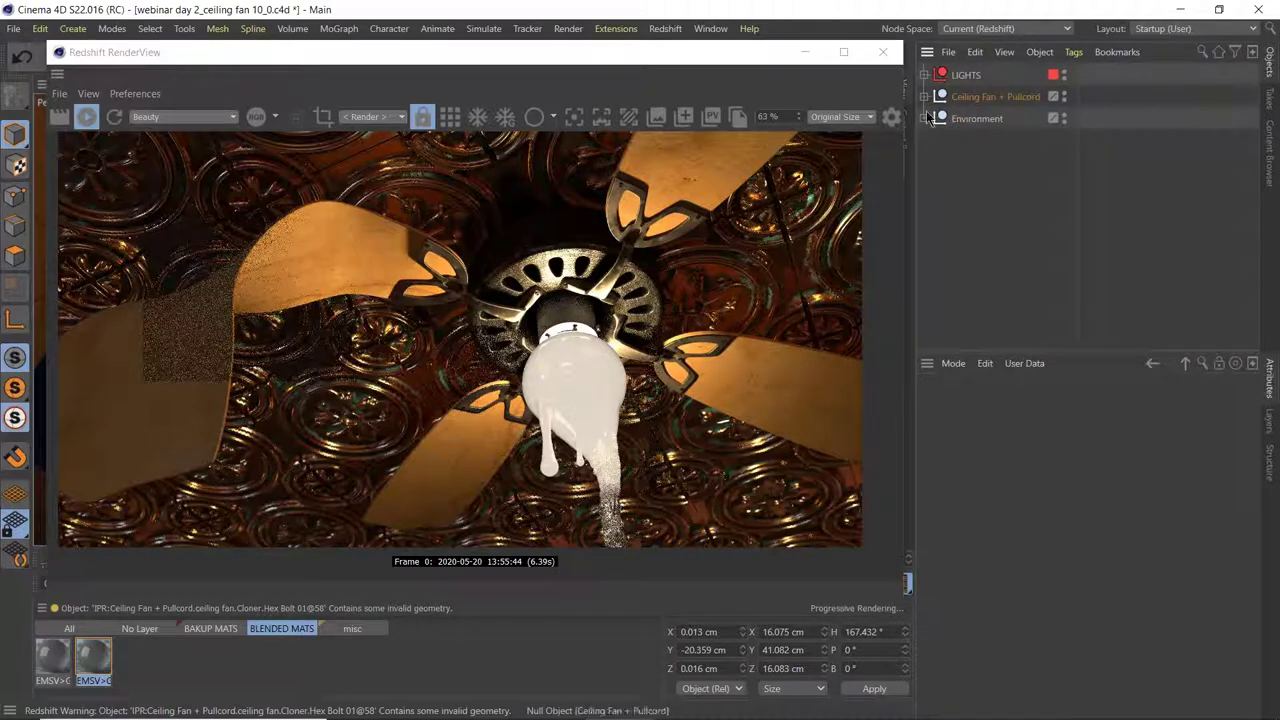
- Expand the Environment group and solo the Tiles Cloner in the render
click(925, 118)
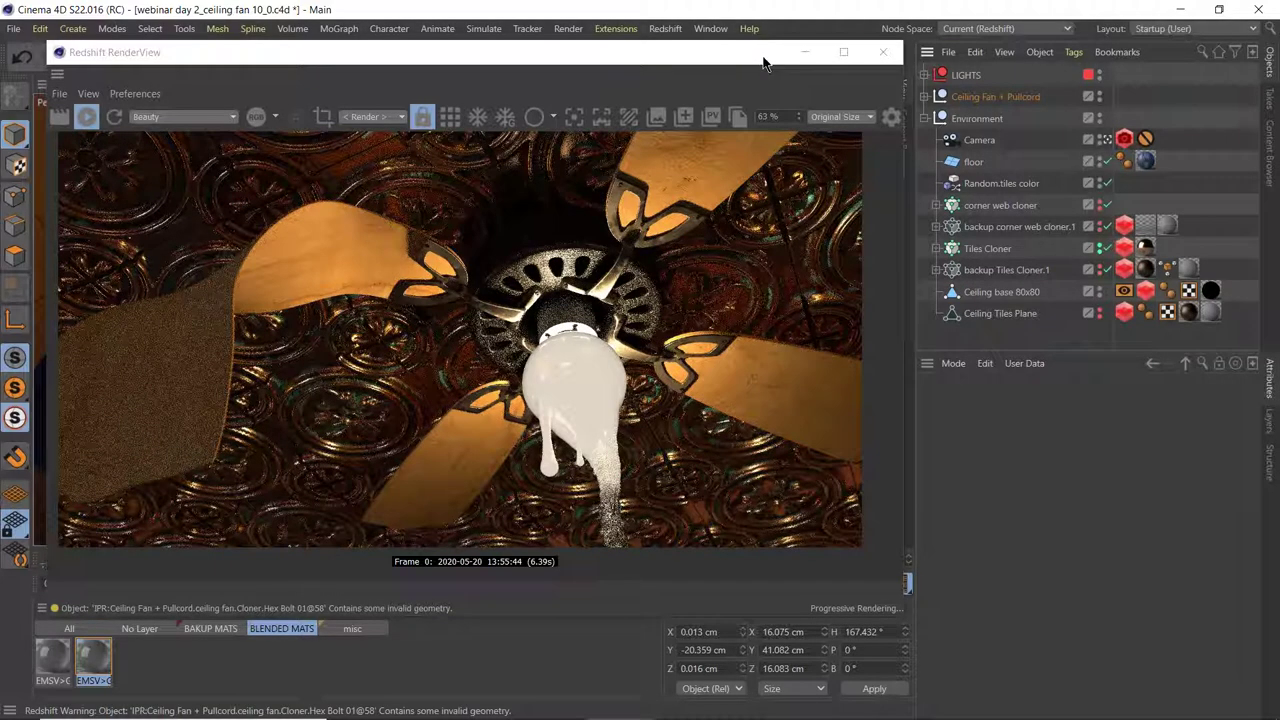
drag(766, 64, 732, 82)
click(969, 256)
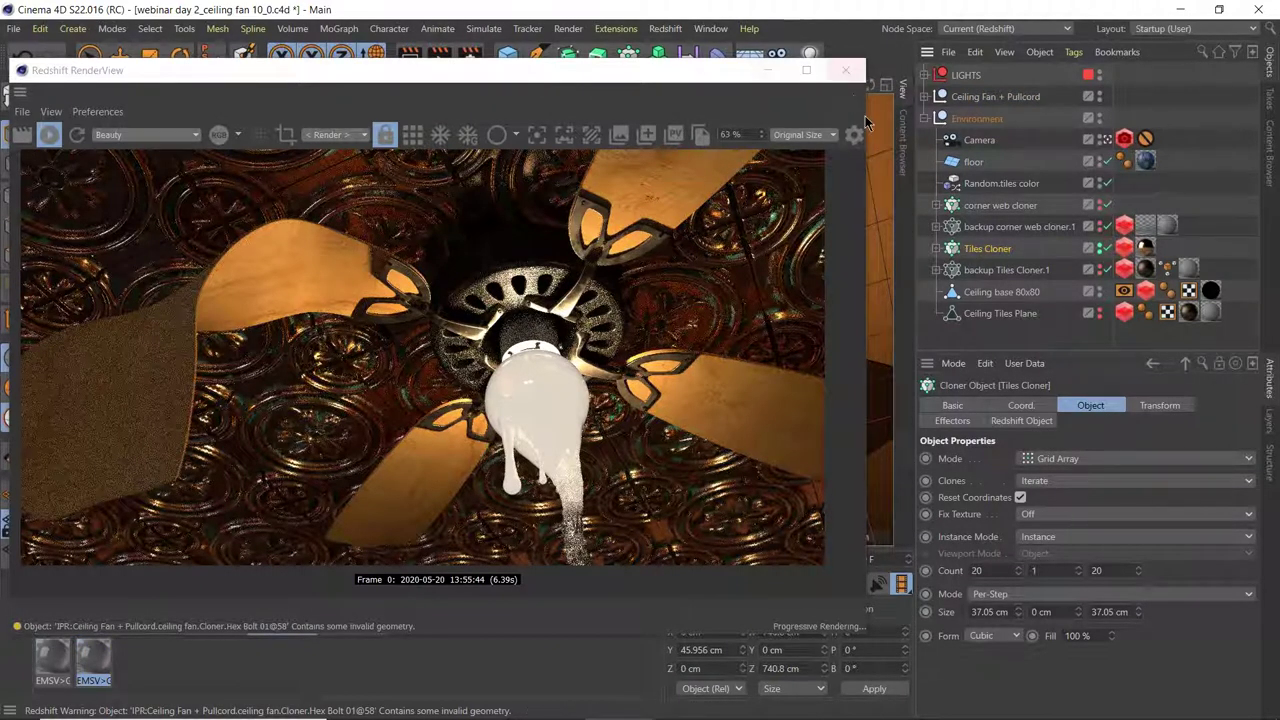
click(495, 137)
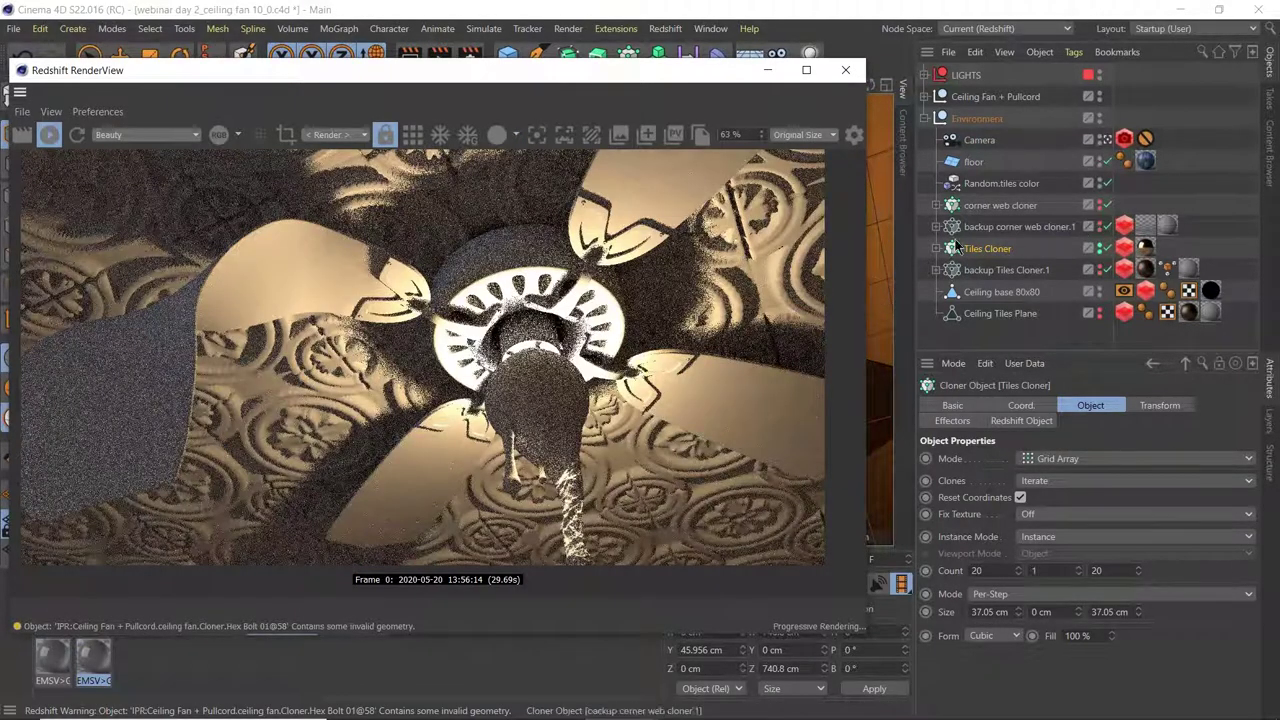
drag(406, 76, 466, 106)
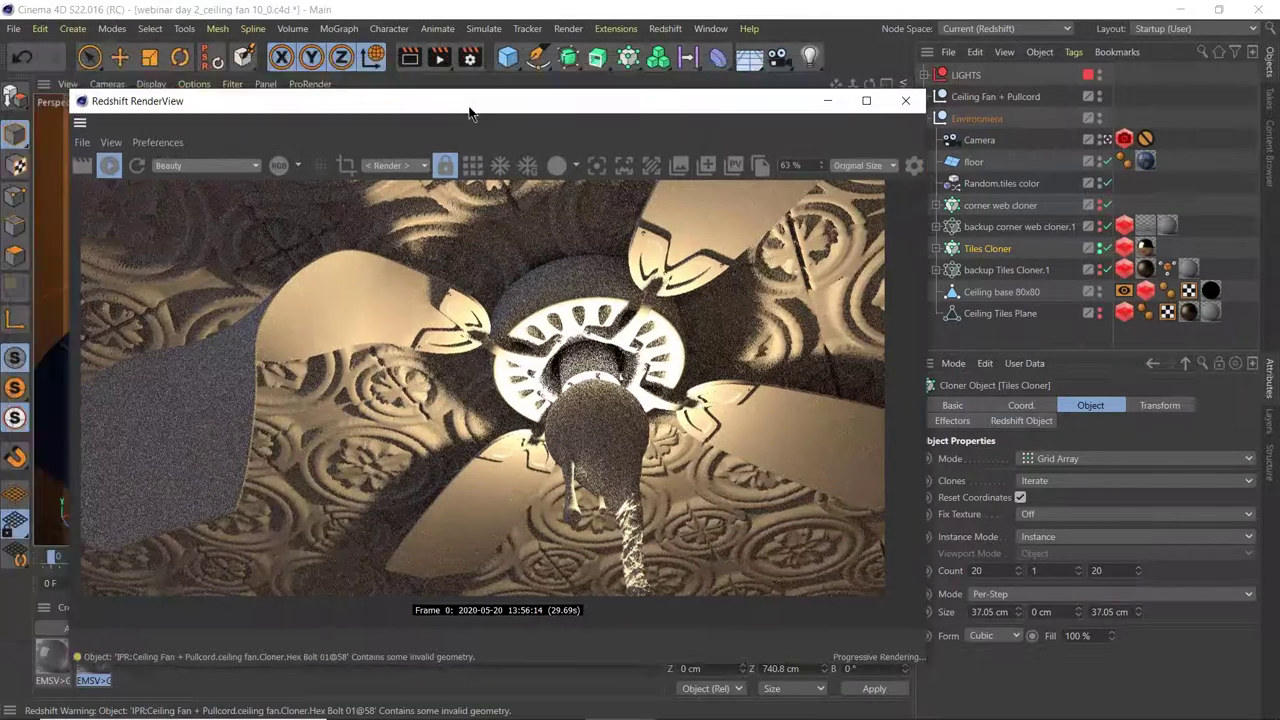
drag(15, 417, 85, 452)
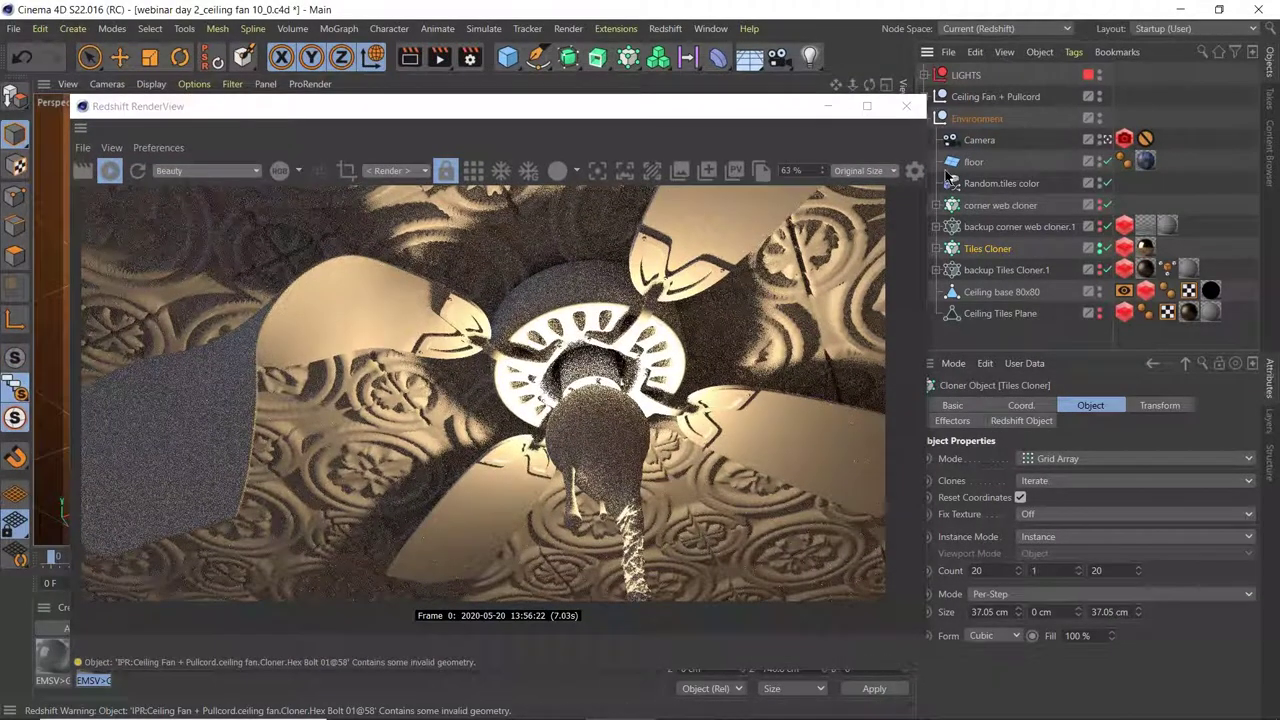
click(984, 249)
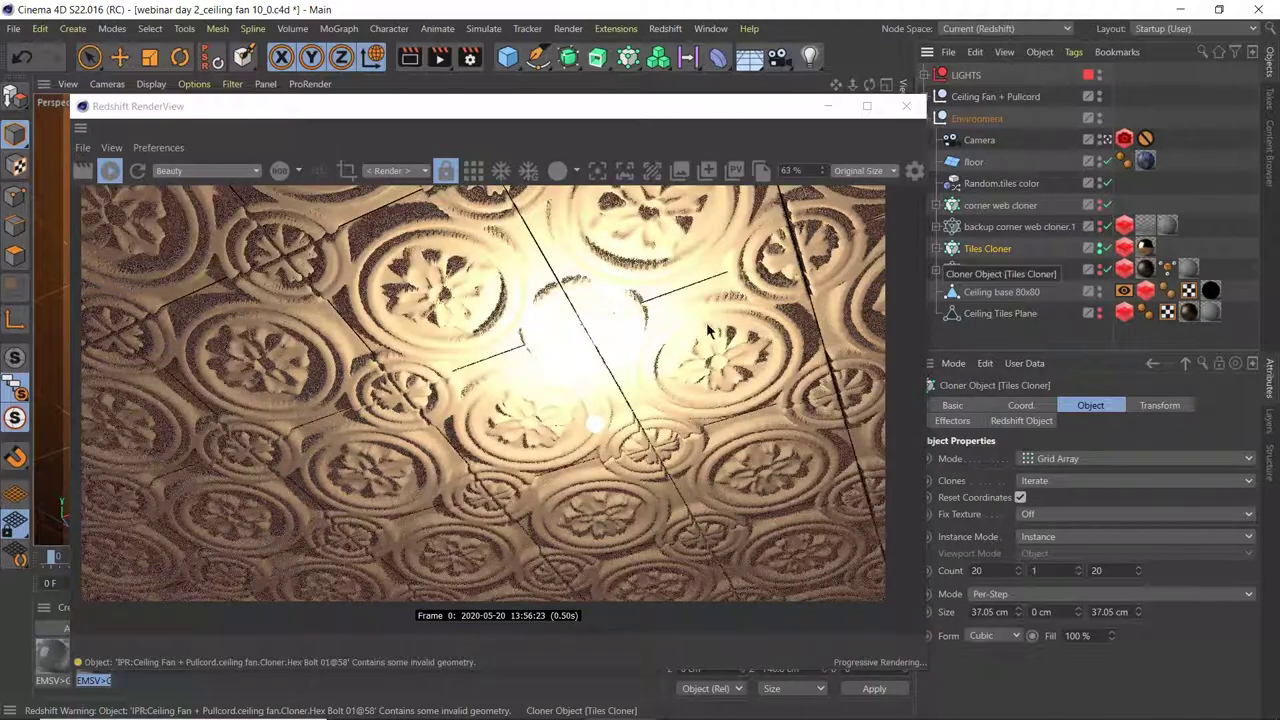
- Solo the corner web cloner and give it a copy of the webs corner material tag
click(993, 210)
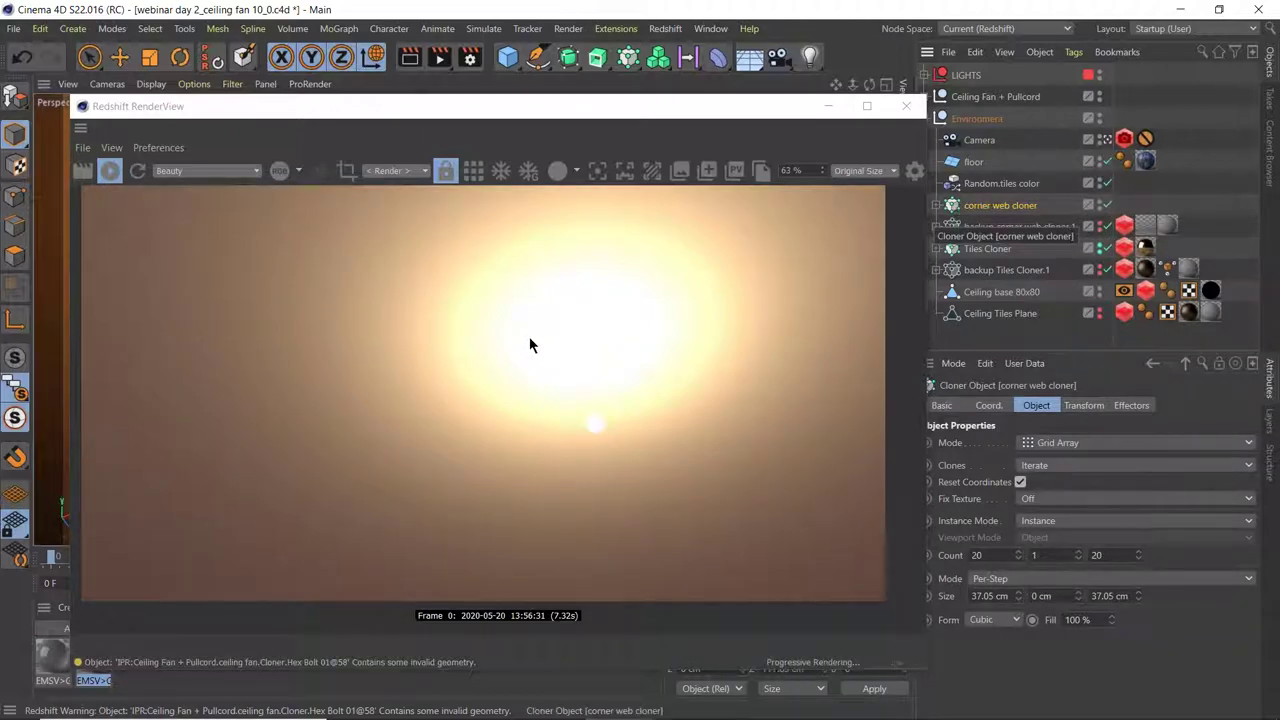
double_click(985, 205)
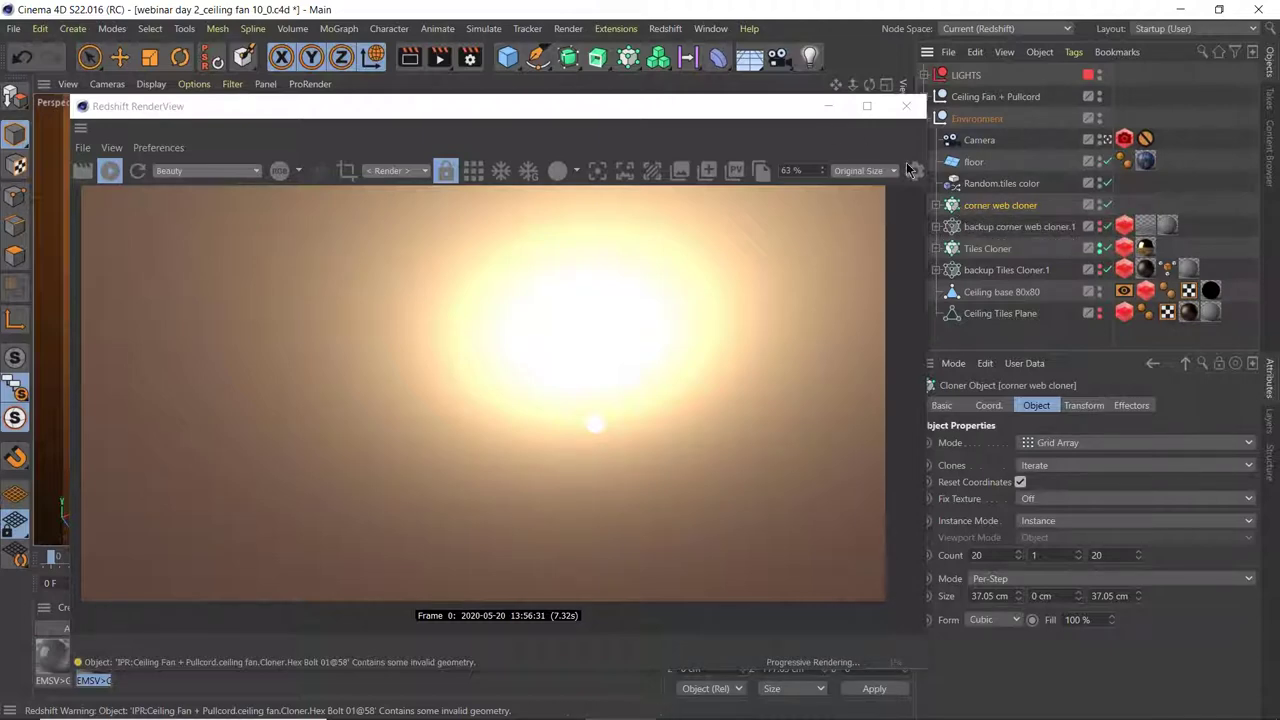
click(1145, 226)
ctrl+drag(1133, 204, 1126, 206)
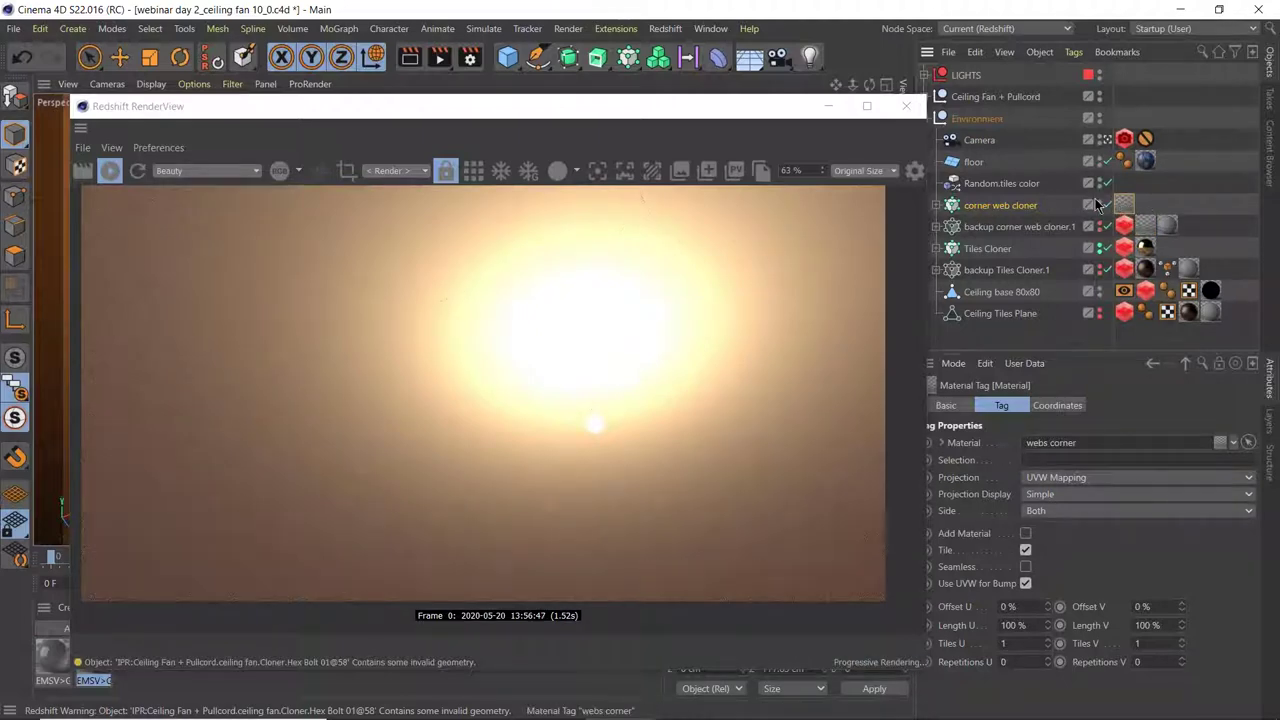
drag(771, 112, 866, 66)
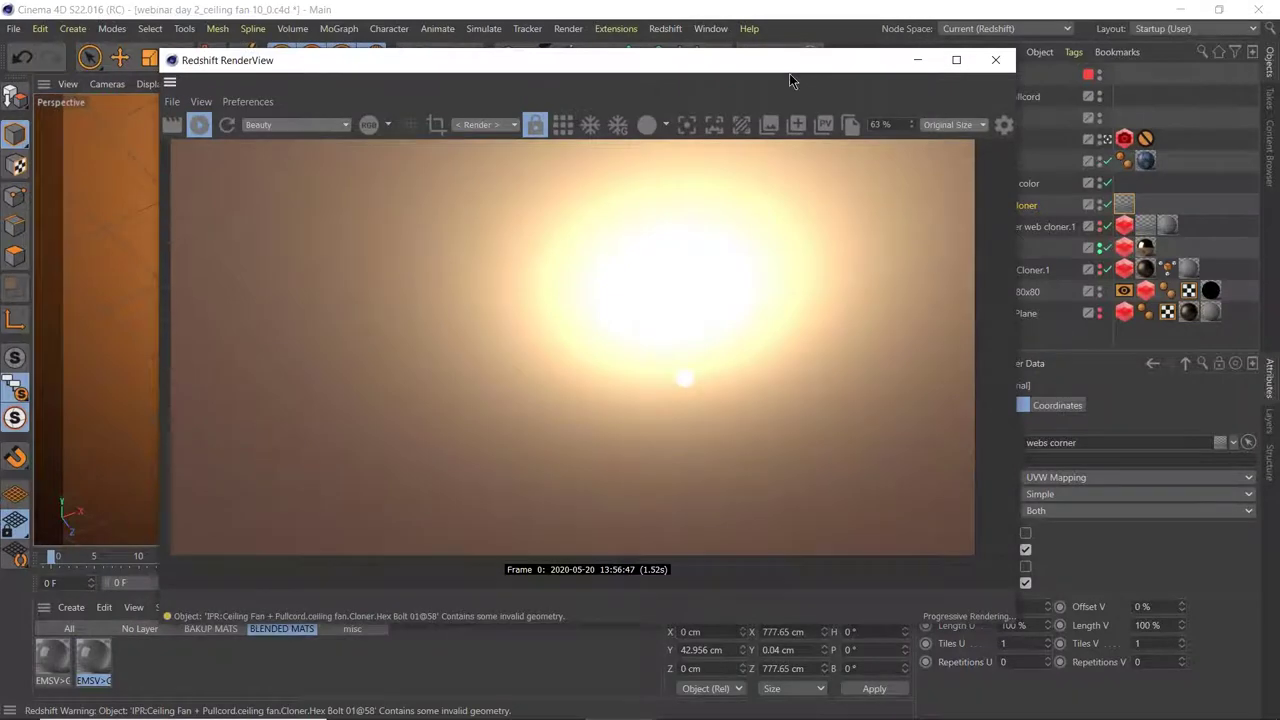
- Open the spider_webs texture from the Content Browser's webinar catalog in the Picture Viewer
drag(619, 84, 1150, 332)
click(905, 145)
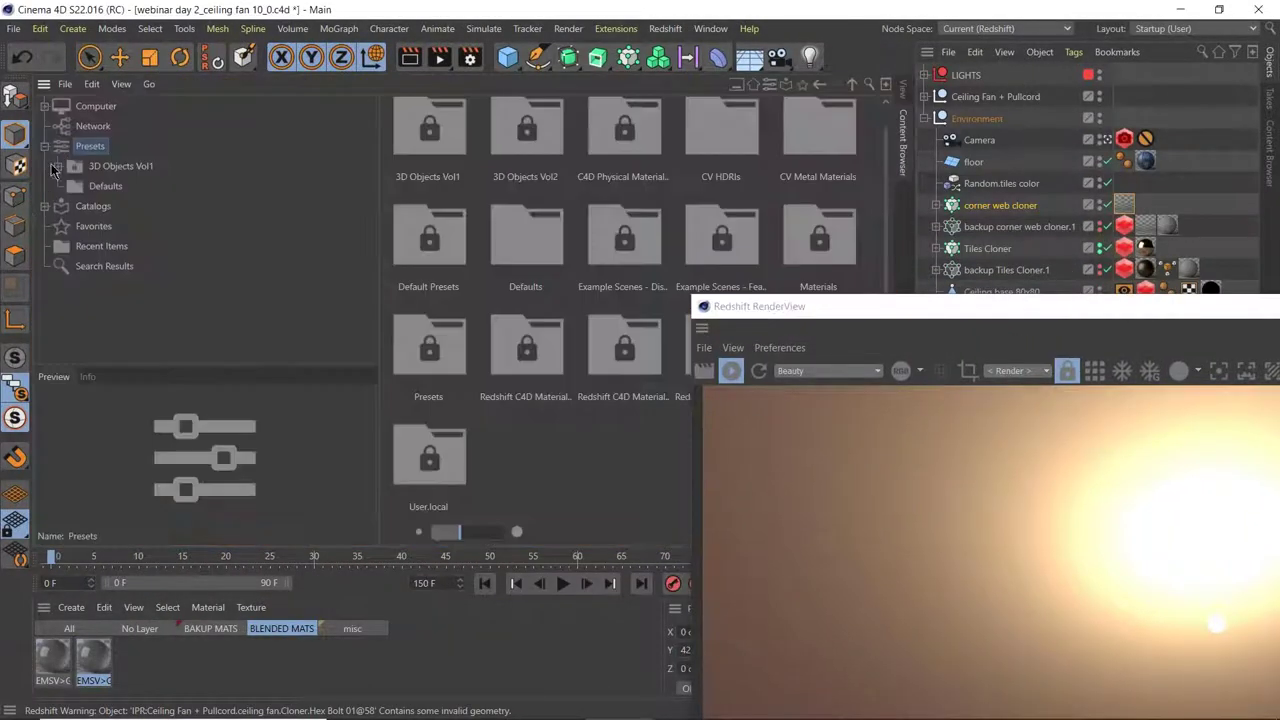
click(44, 146)
click(44, 167)
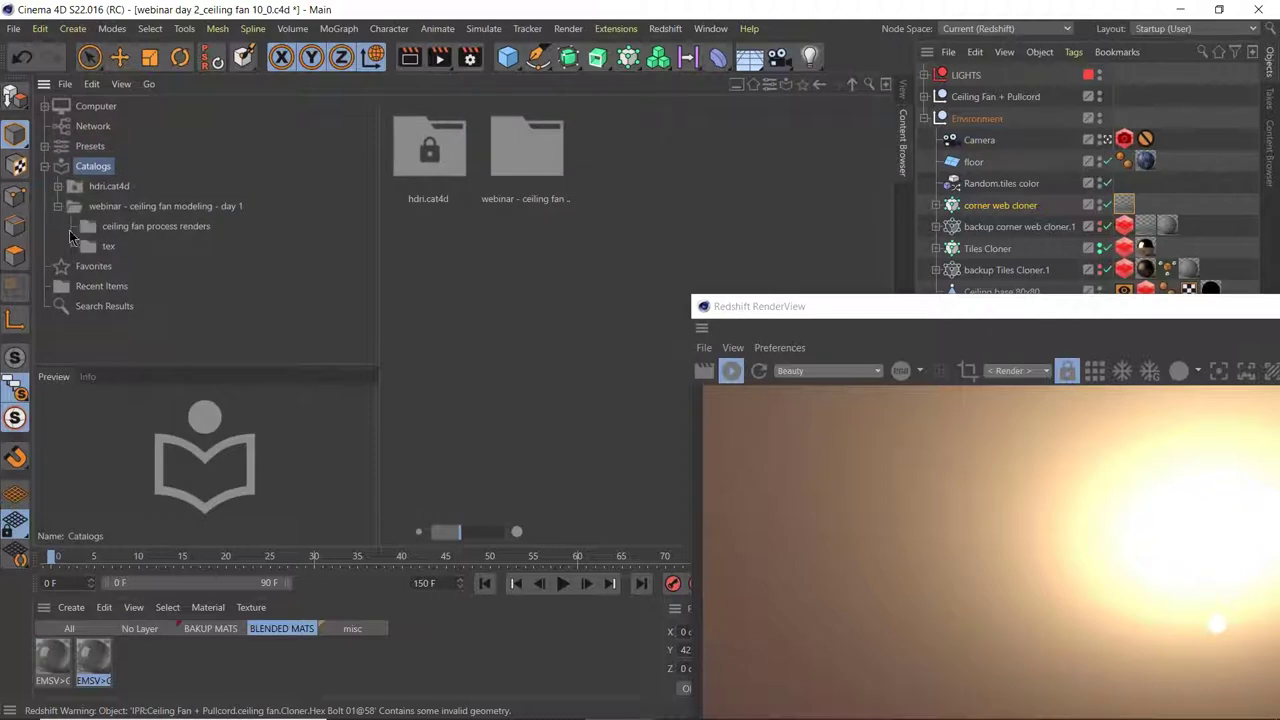
click(110, 206)
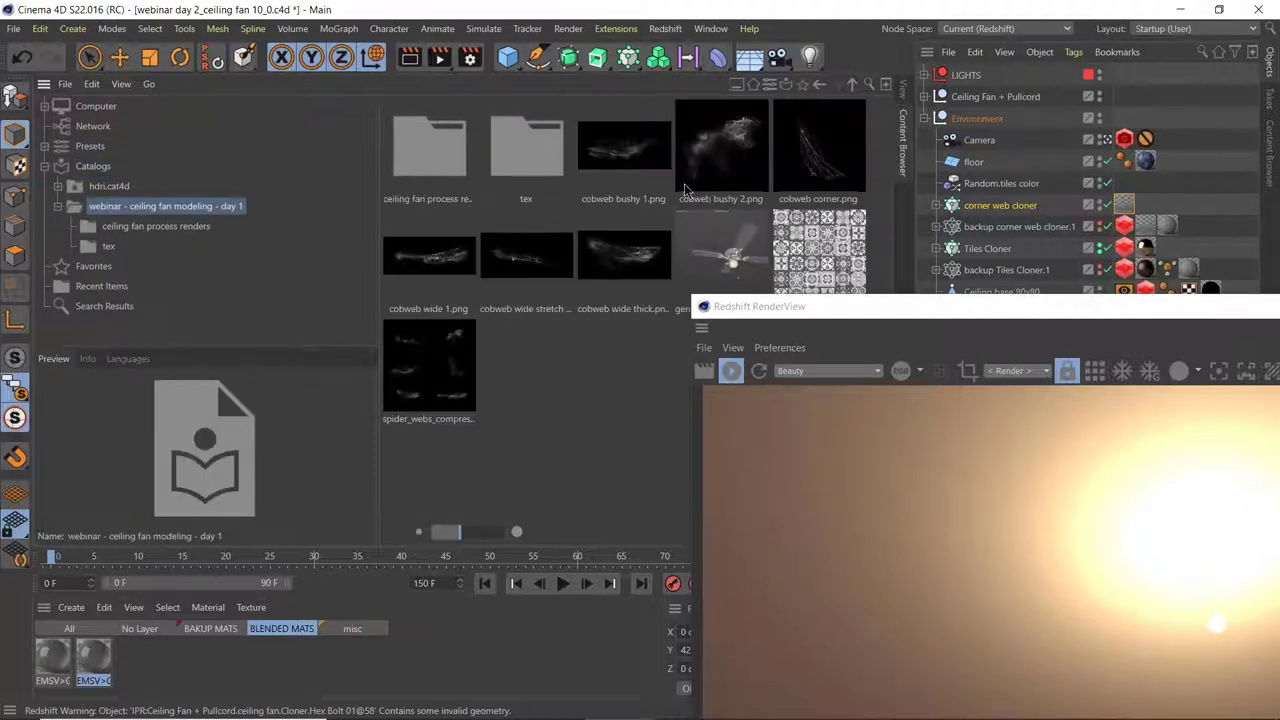
right_click(438, 375)
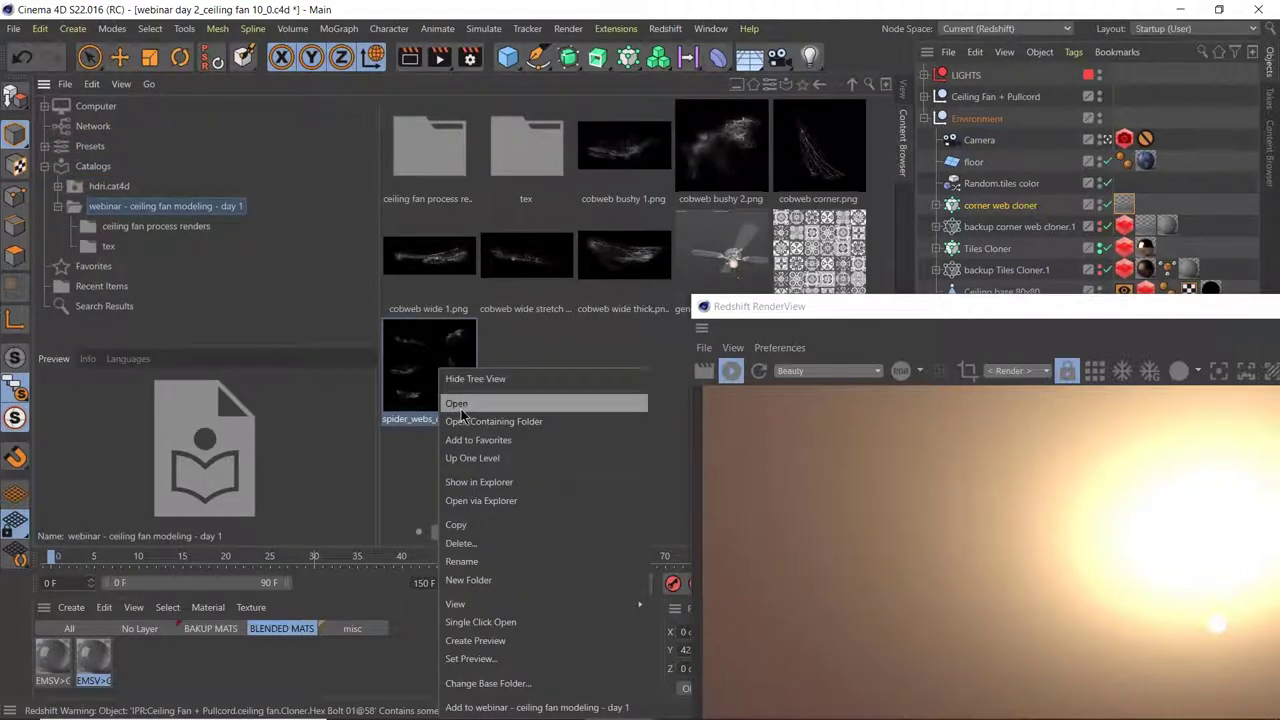
click(460, 405)
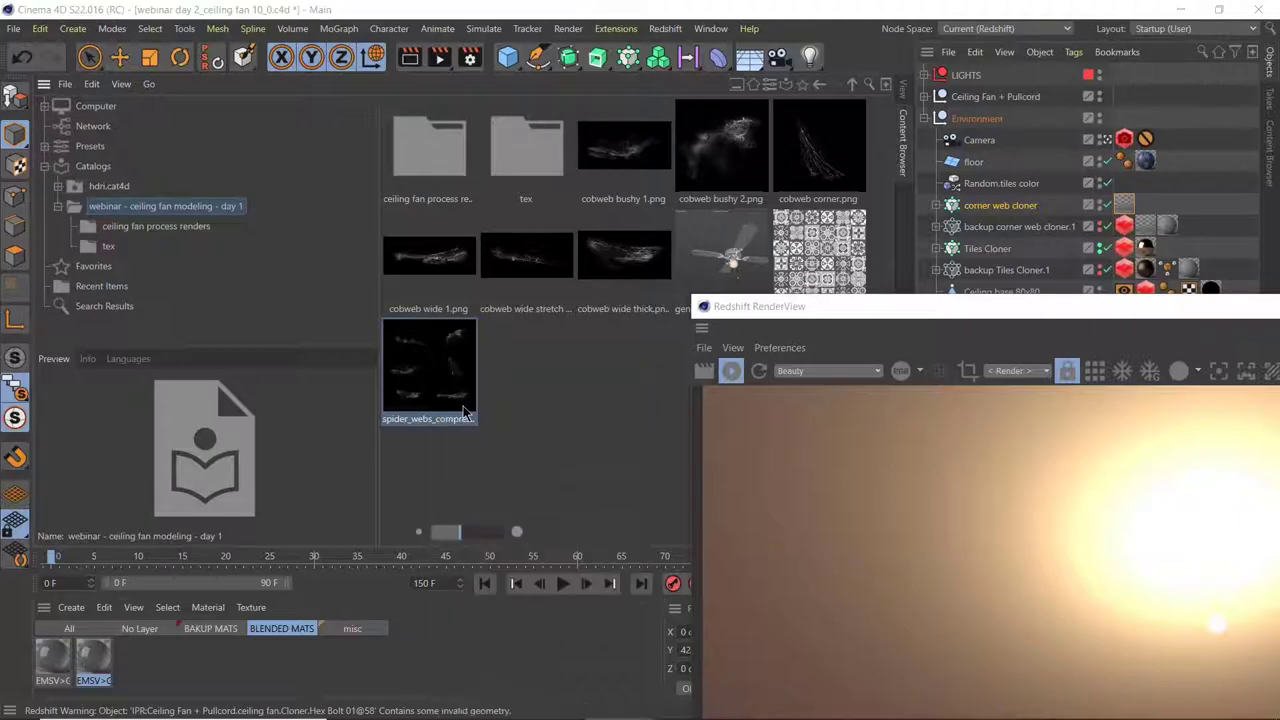
scroll(493, 387, down, 2)
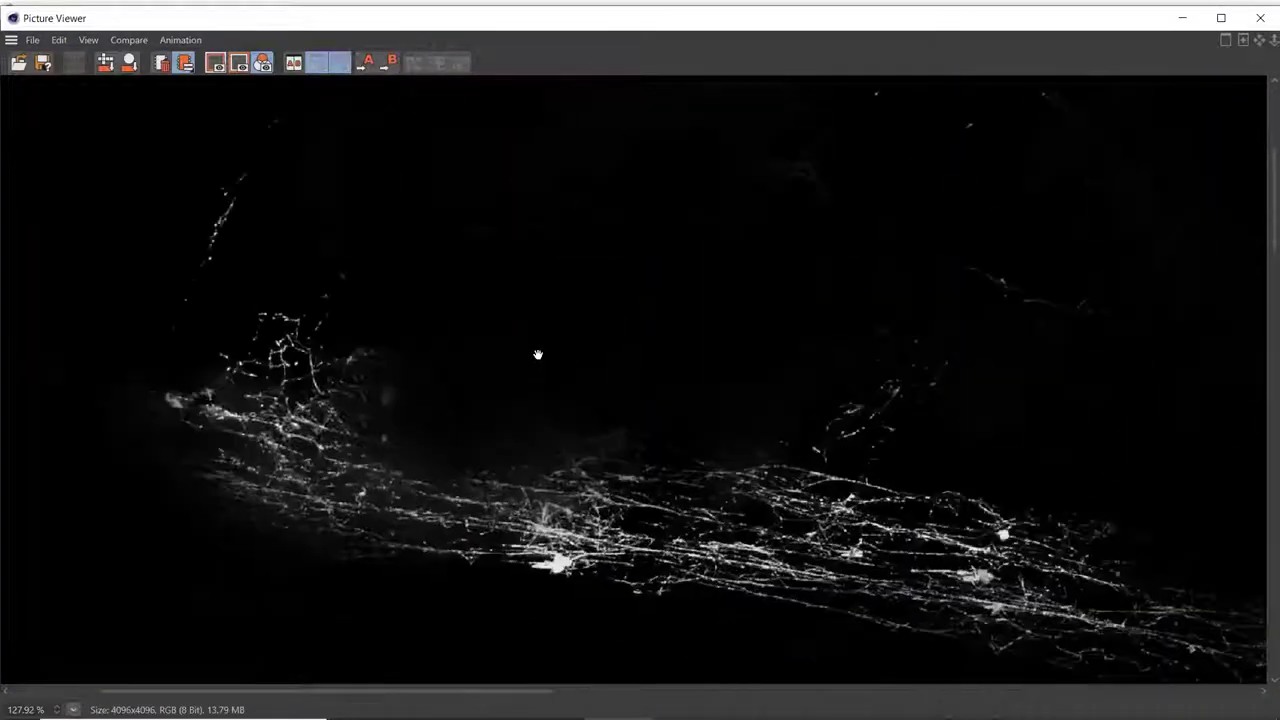
- Zoom and pan across the cobweb texture sheet, then close its Picture Viewer window
scroll(700, 292, down, 10)
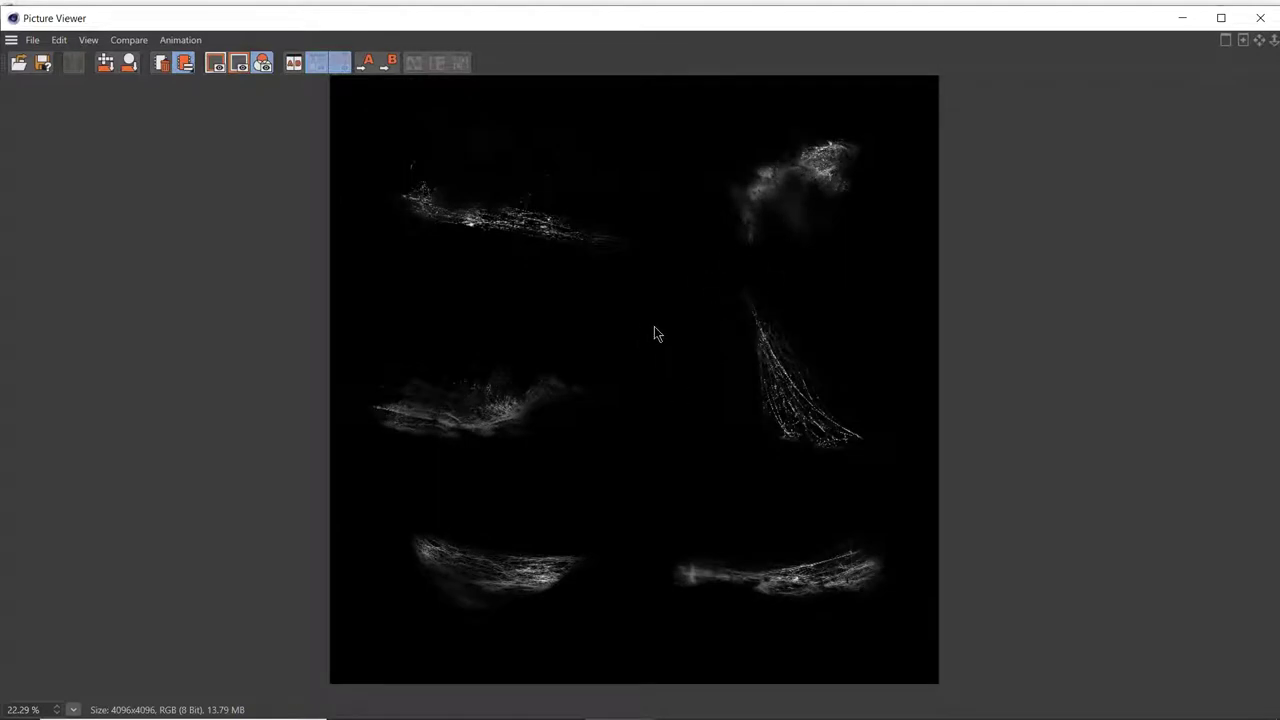
scroll(961, 271, up, 2)
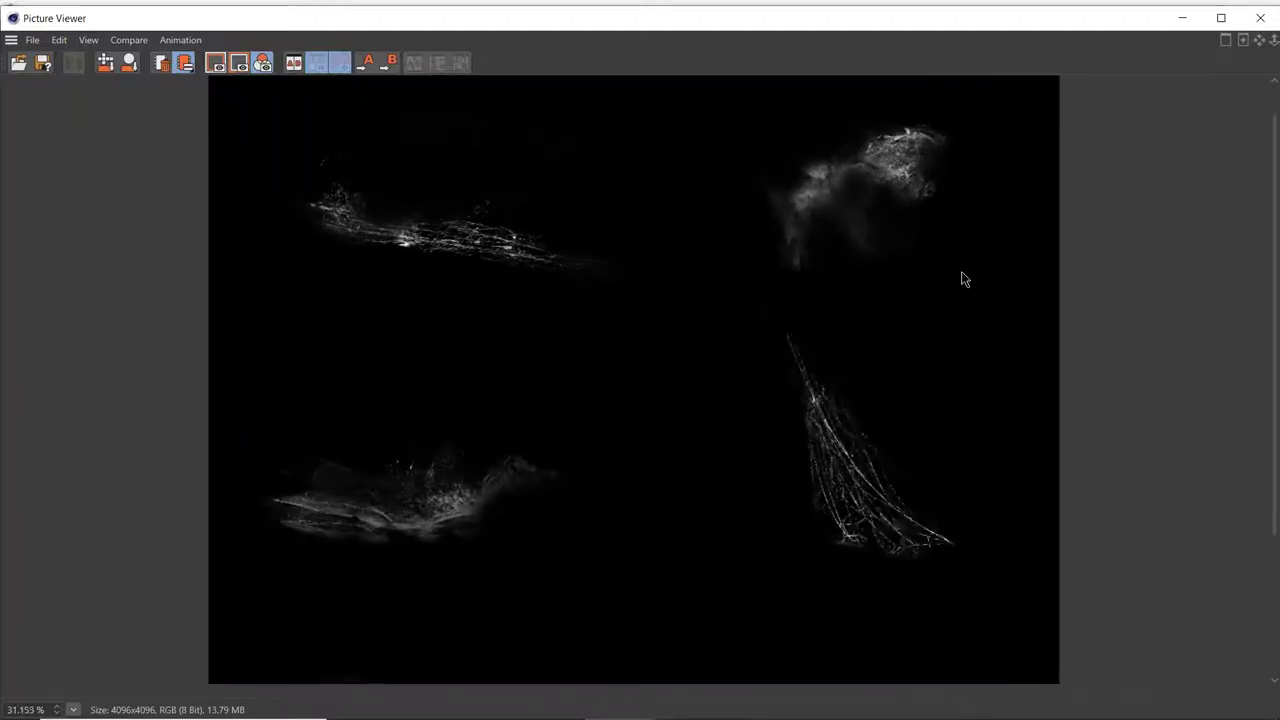
scroll(666, 347, up, 2)
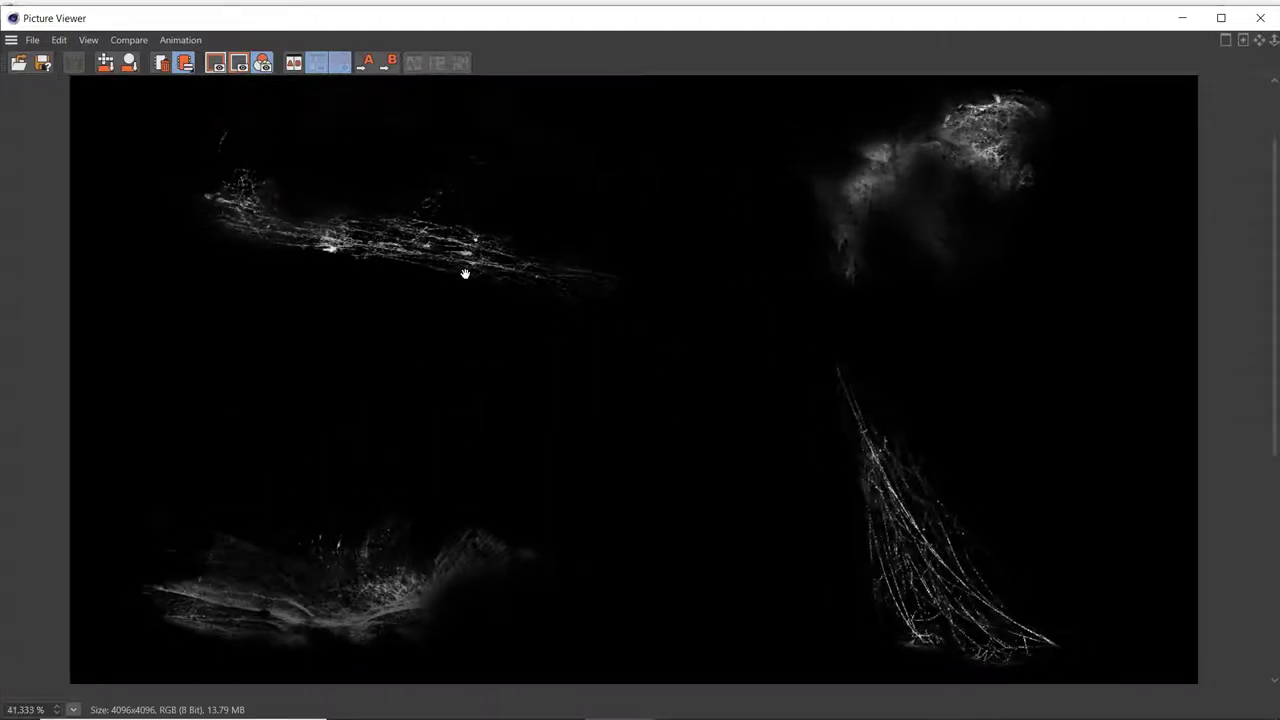
drag(643, 380, 719, 163)
drag(697, 274, 697, 623)
drag(688, 250, 621, 287)
drag(610, 30, 500, 206)
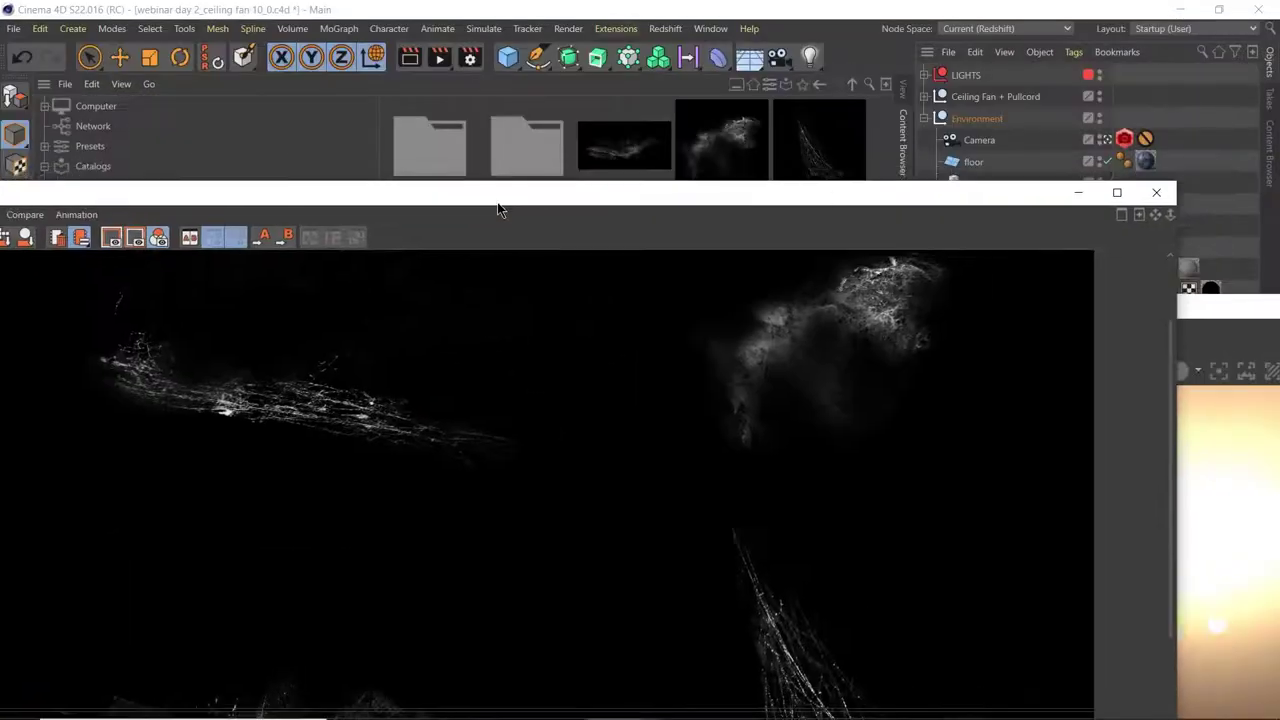
click(1160, 195)
- Preview the cobweb bushy 1, bushy 2, wide thick, wide stretch and wide 1 images
click(625, 158)
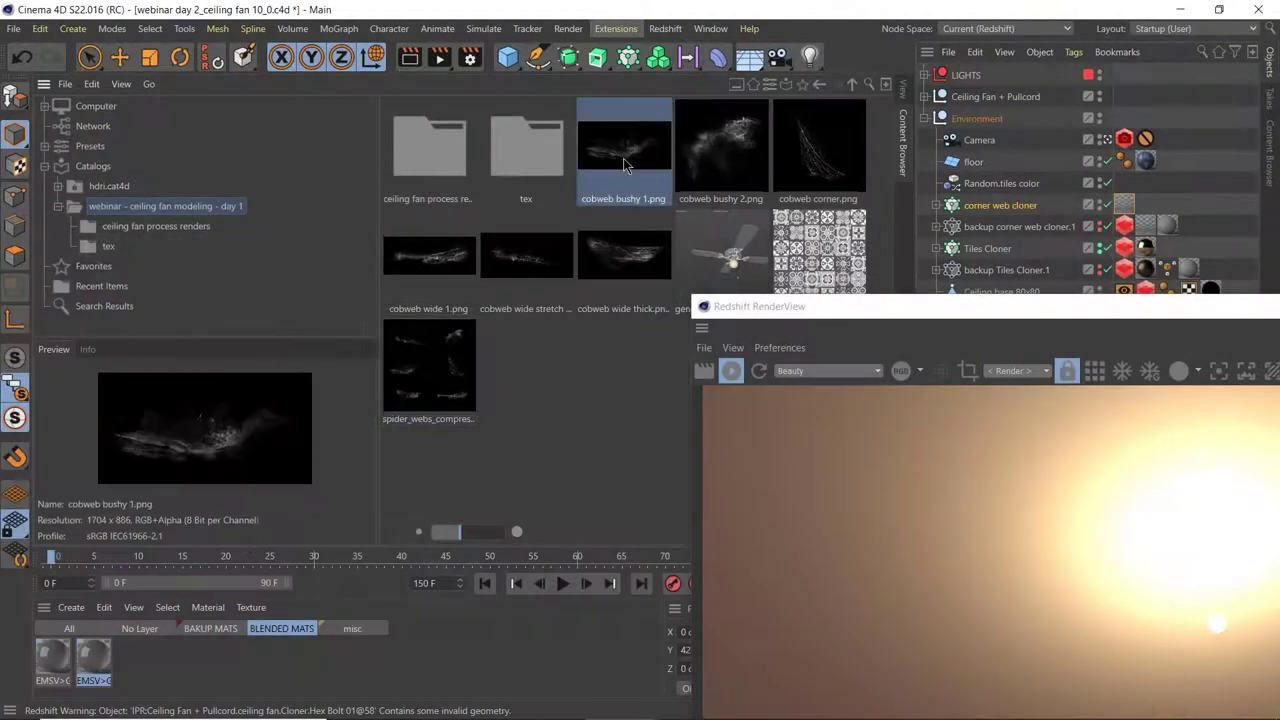
click(727, 158)
click(625, 255)
click(527, 255)
click(440, 262)
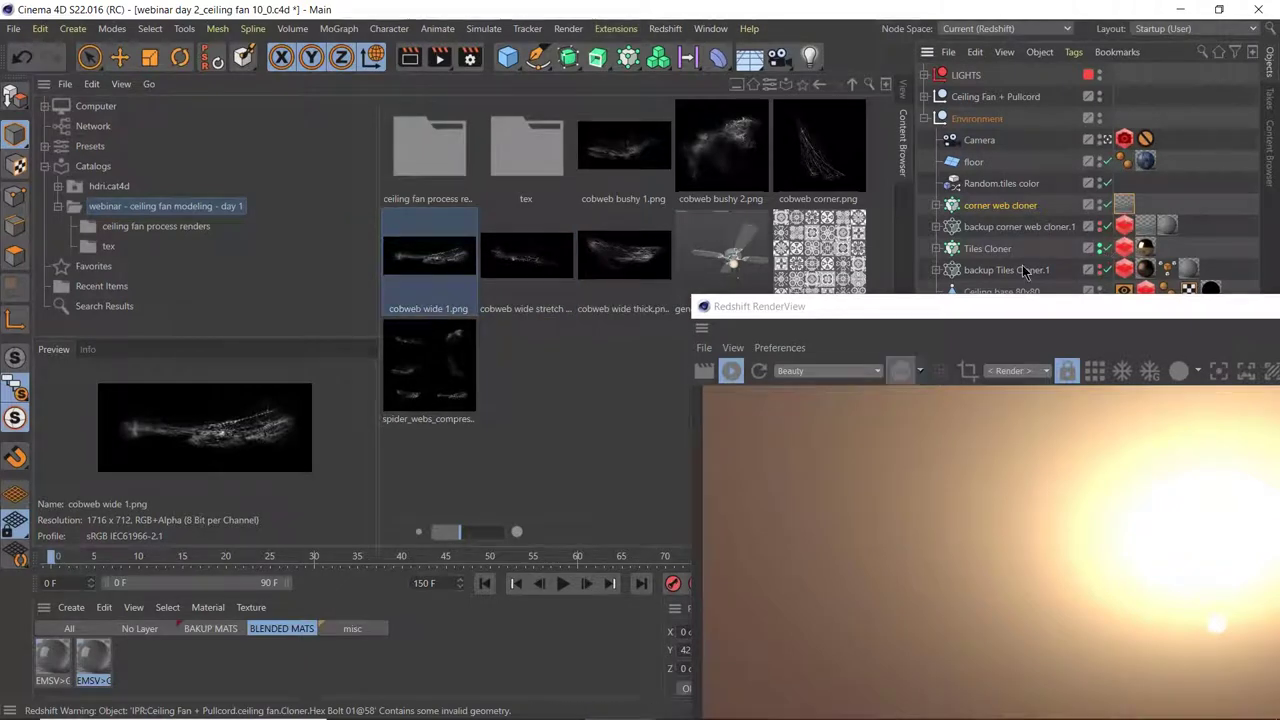
- Open the webs corner material from the BAKUP MATS tab in its node graph
click(141, 628)
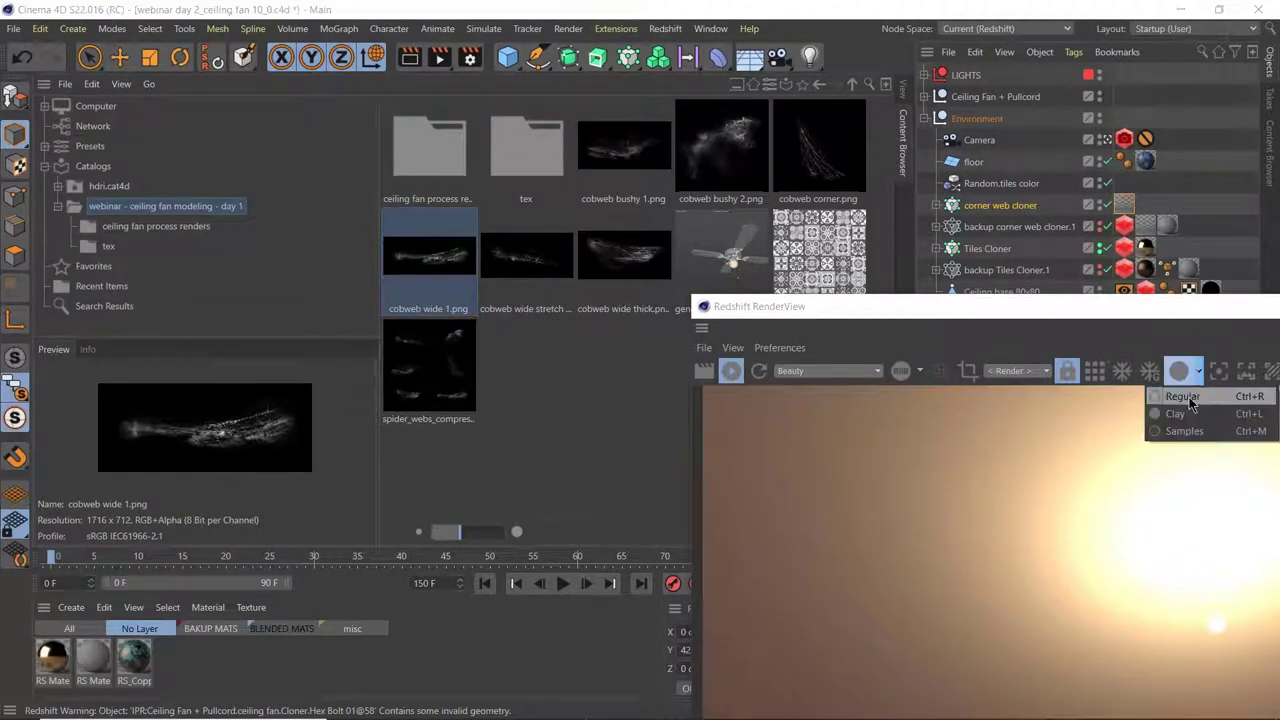
click(210, 628)
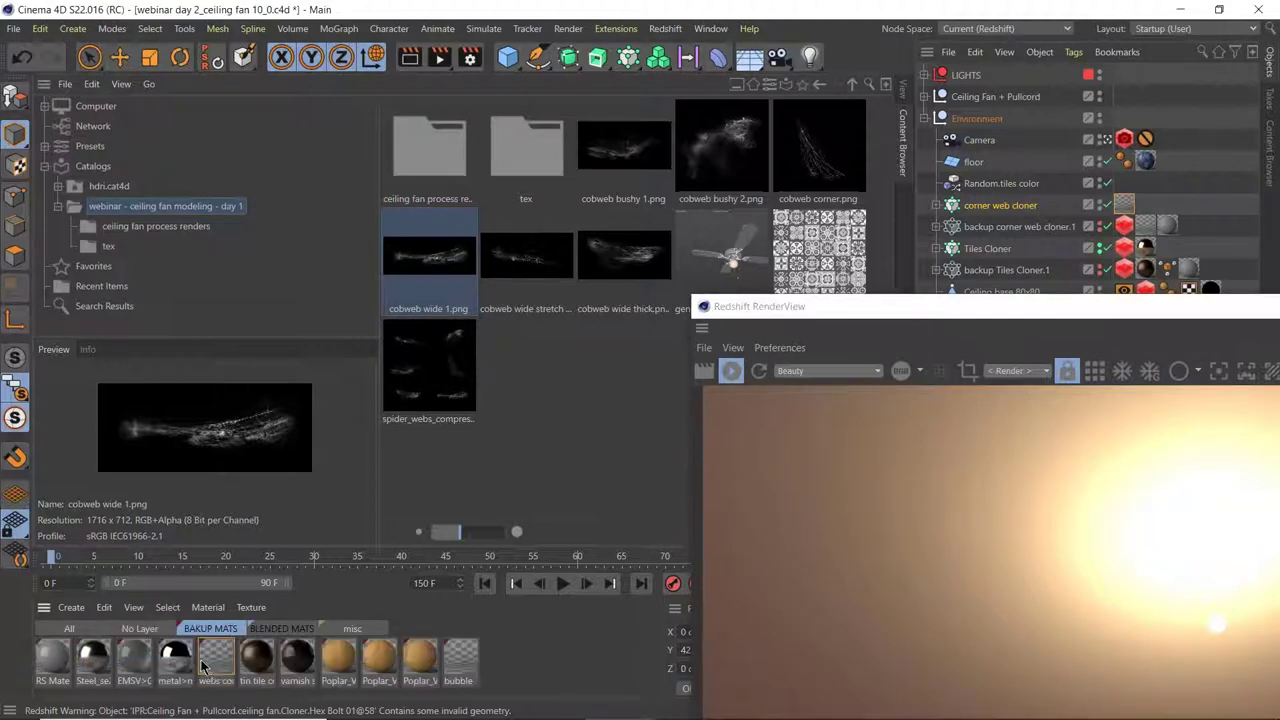
click(213, 660)
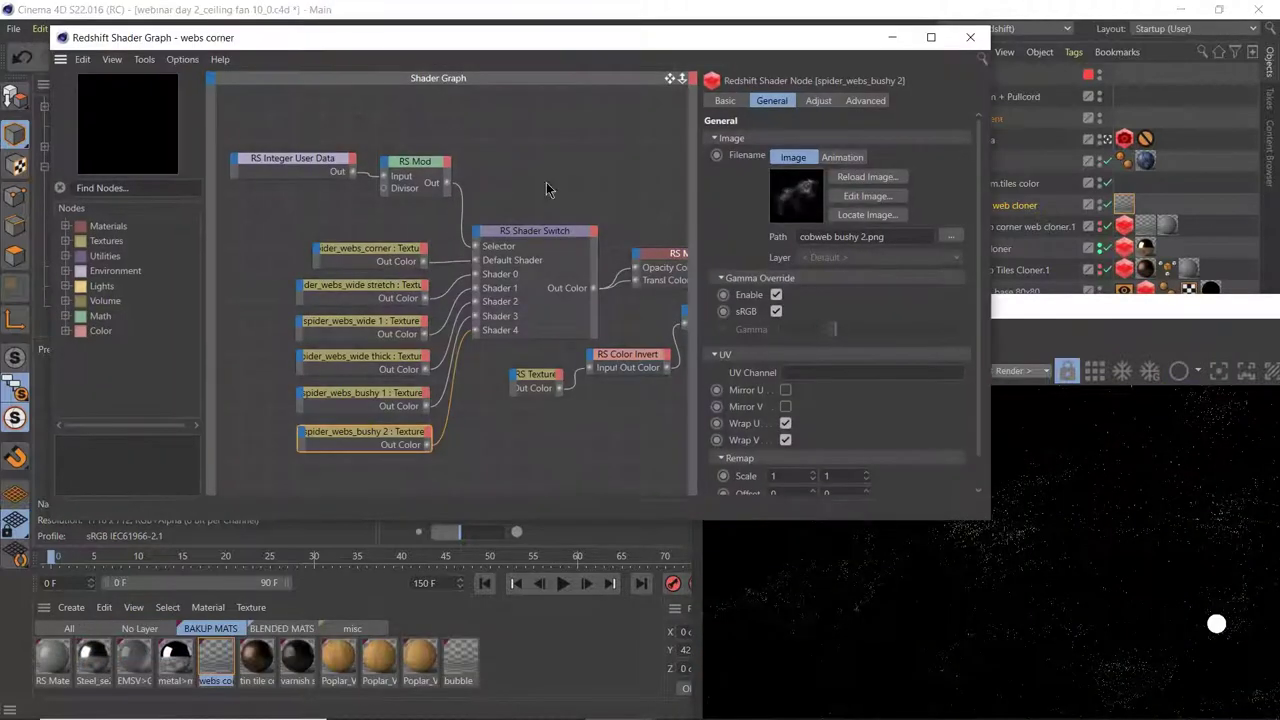
- Inspect the six spider_webs texture nodes: corner, wide stretch, wide 1, wide thick, bushy 1, bushy 2
drag(368, 255, 351, 247)
click(372, 290)
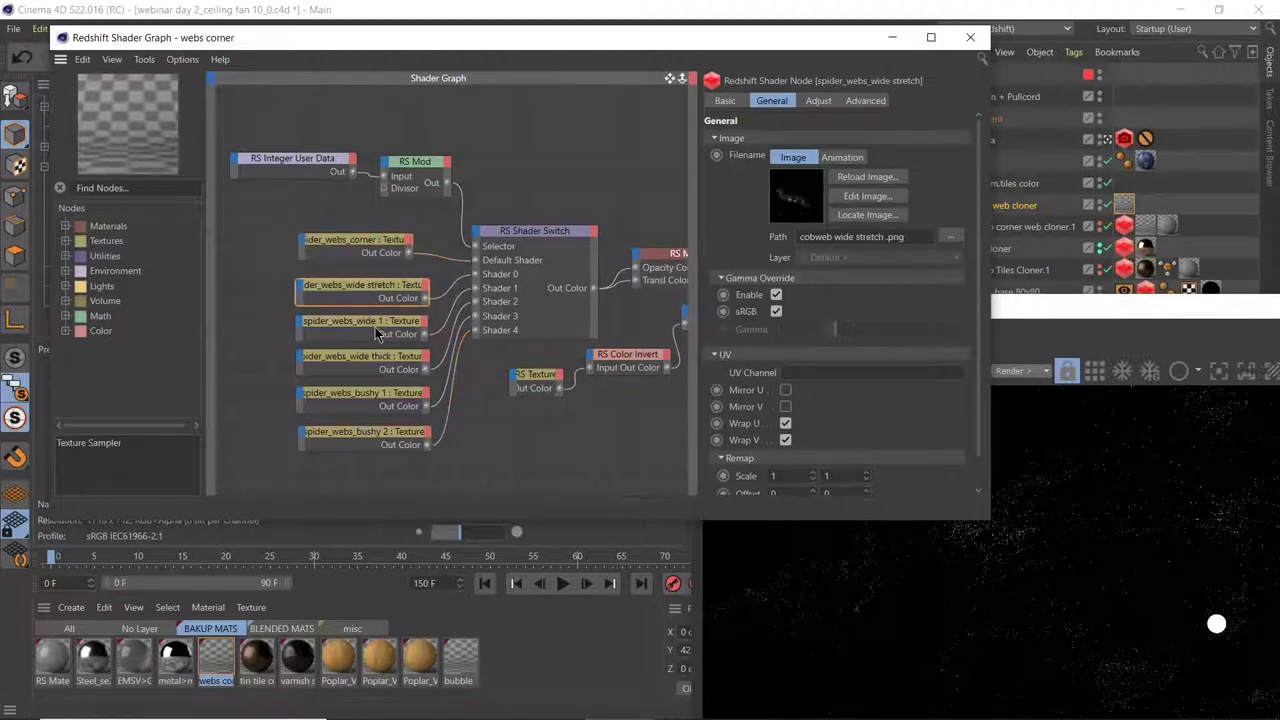
click(381, 330)
click(382, 362)
click(385, 405)
click(384, 440)
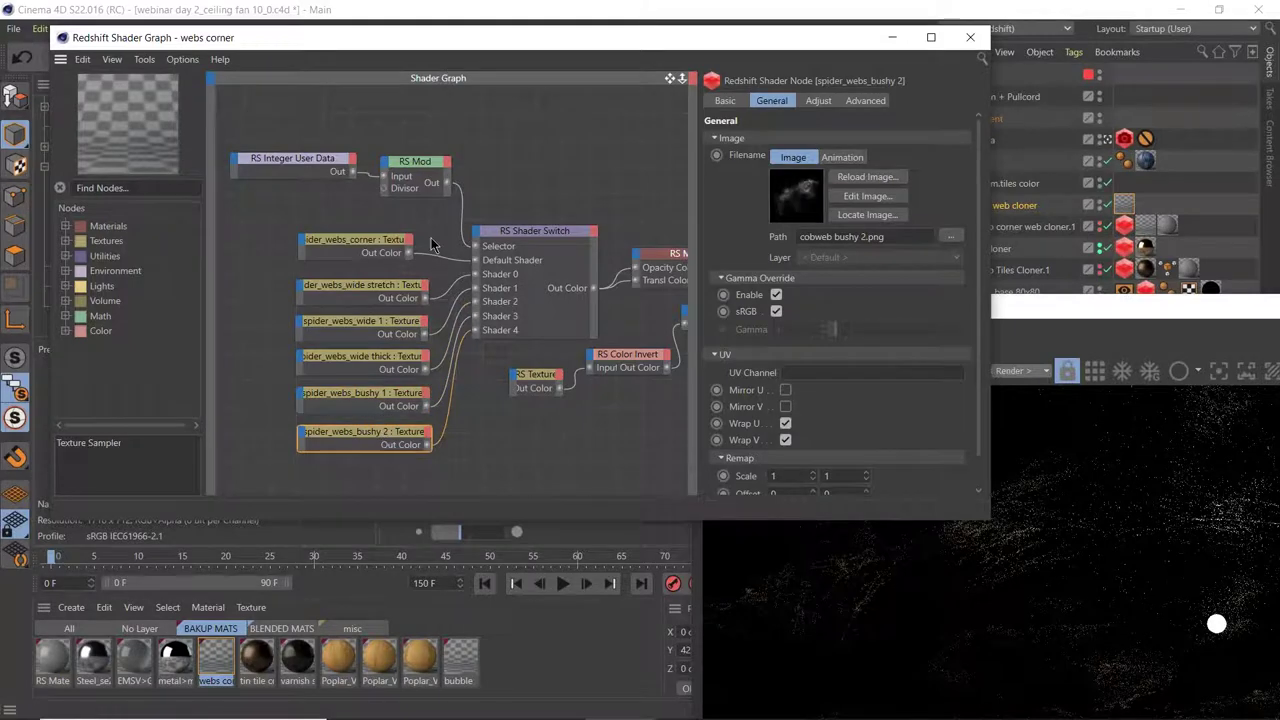
- Inspect the Shader Switch, the RS Mod divisor and the RS Integer User Data node feeding it
drag(555, 241, 571, 234)
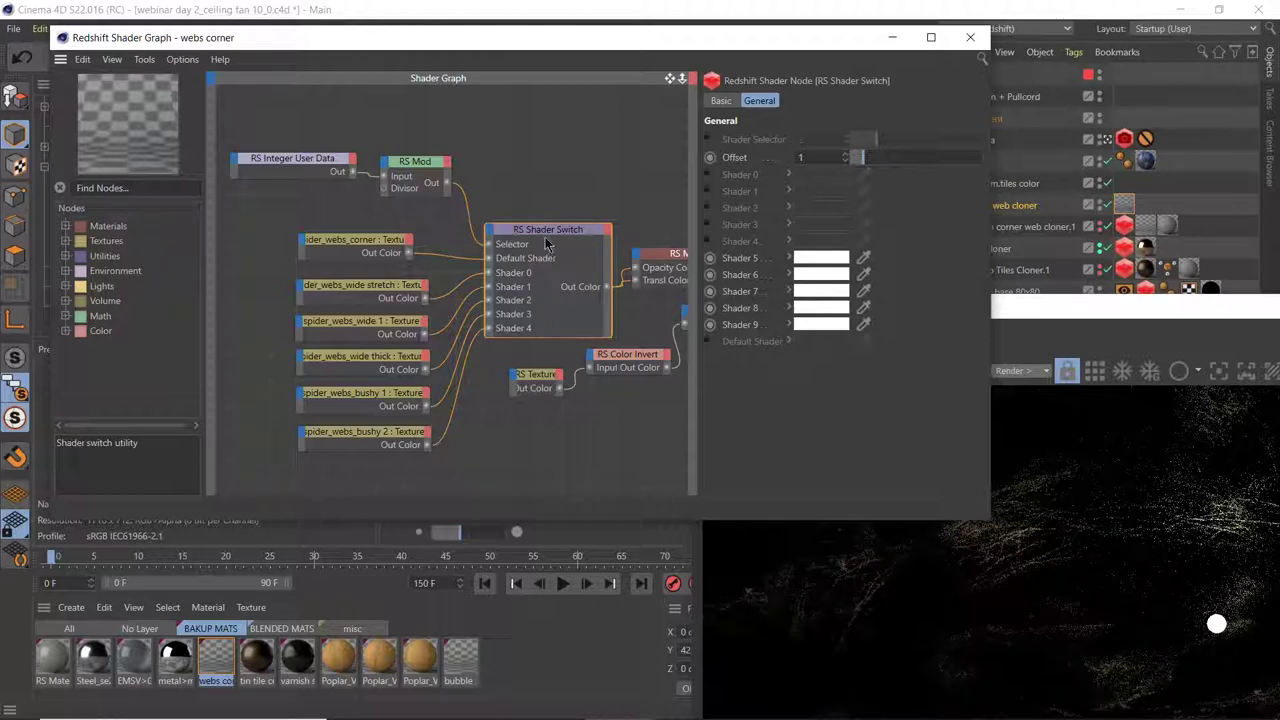
drag(415, 160, 423, 180)
drag(306, 166, 301, 164)
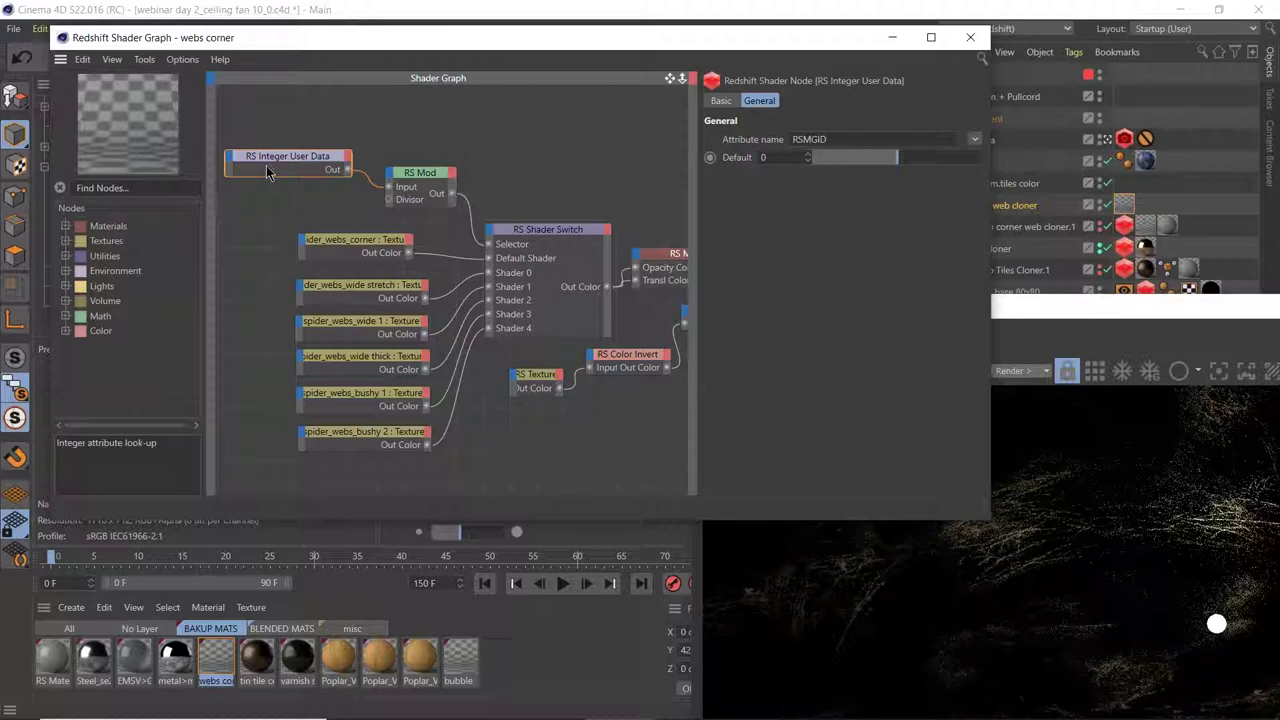
mouse_move(300, 163)
mouse_down()
mouse_move(337, 163)
mouse_move(303, 163)
mouse_up()
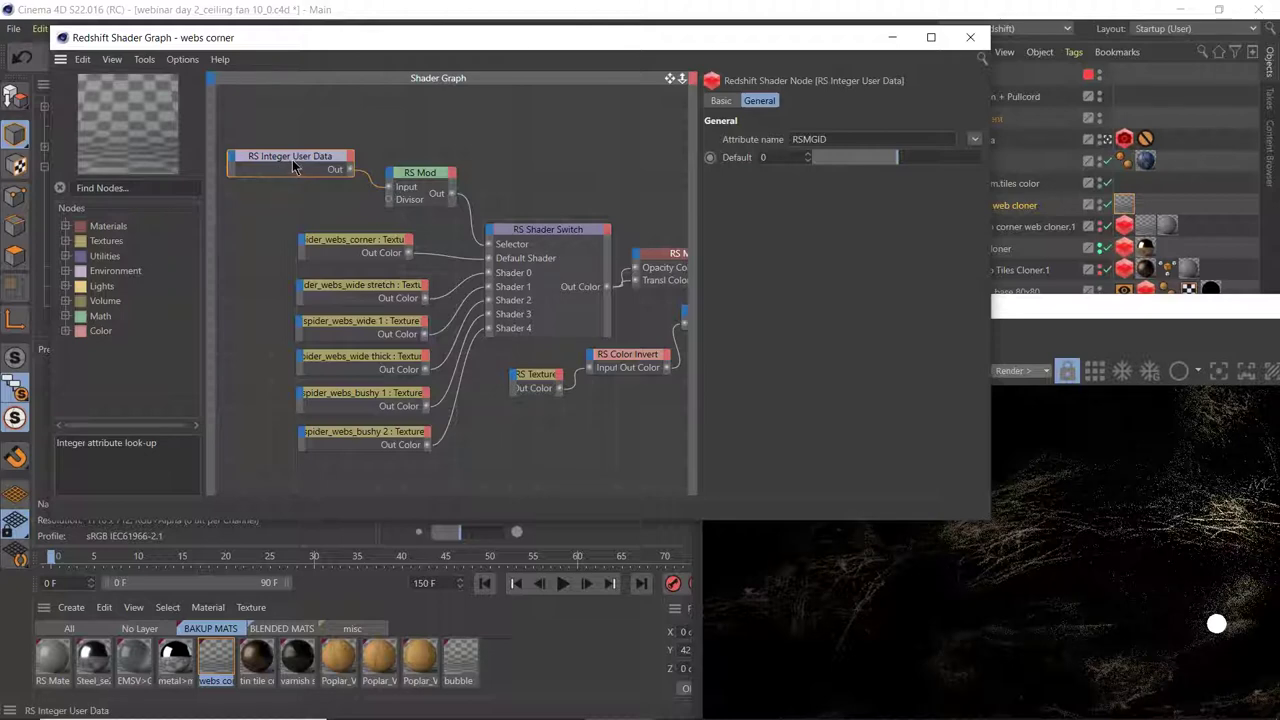
drag(1088, 318, 777, 150)
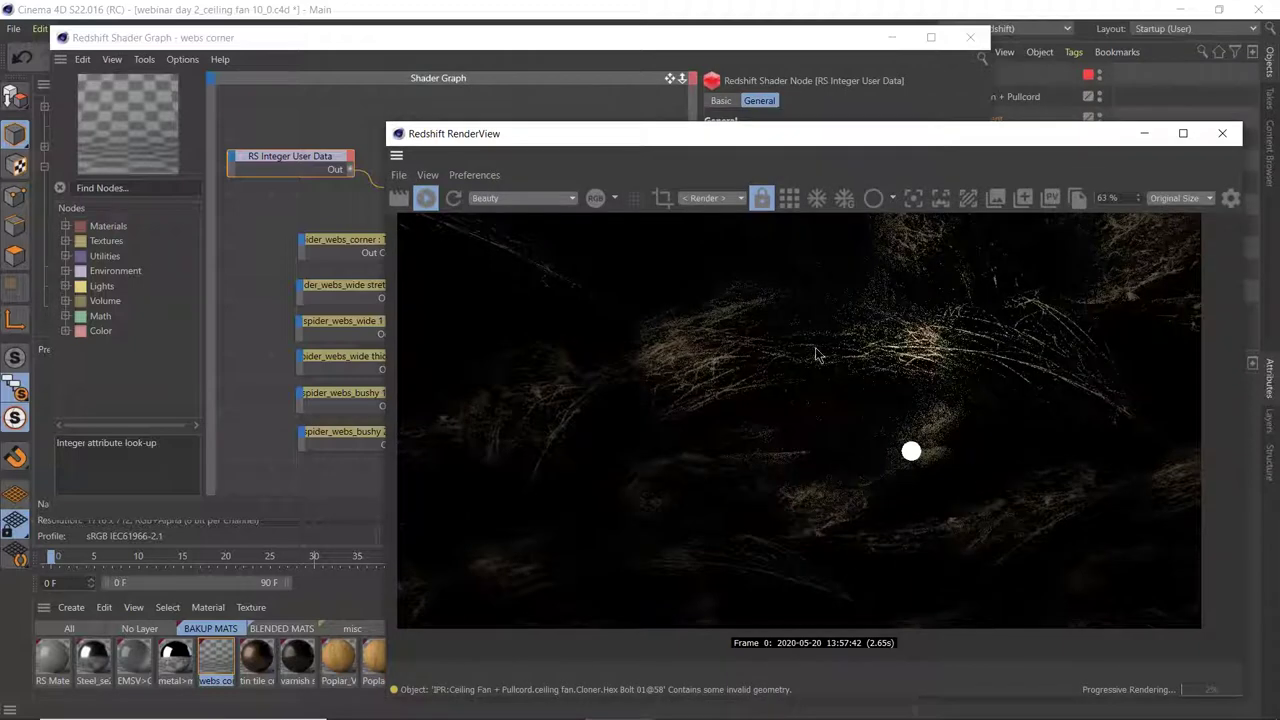
- Review the RS Mod and Shader Switch settings and reposition the switch node in the graph
drag(849, 143, 995, 228)
drag(436, 47, 305, 40)
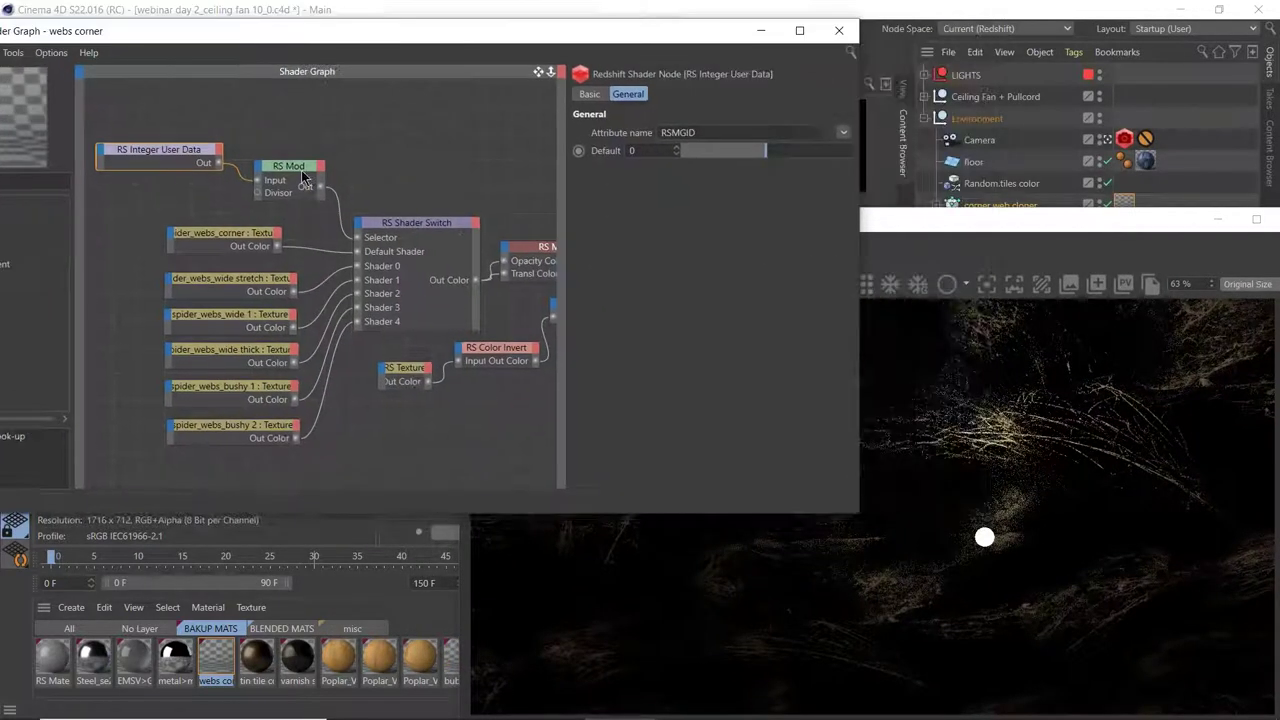
click(299, 168)
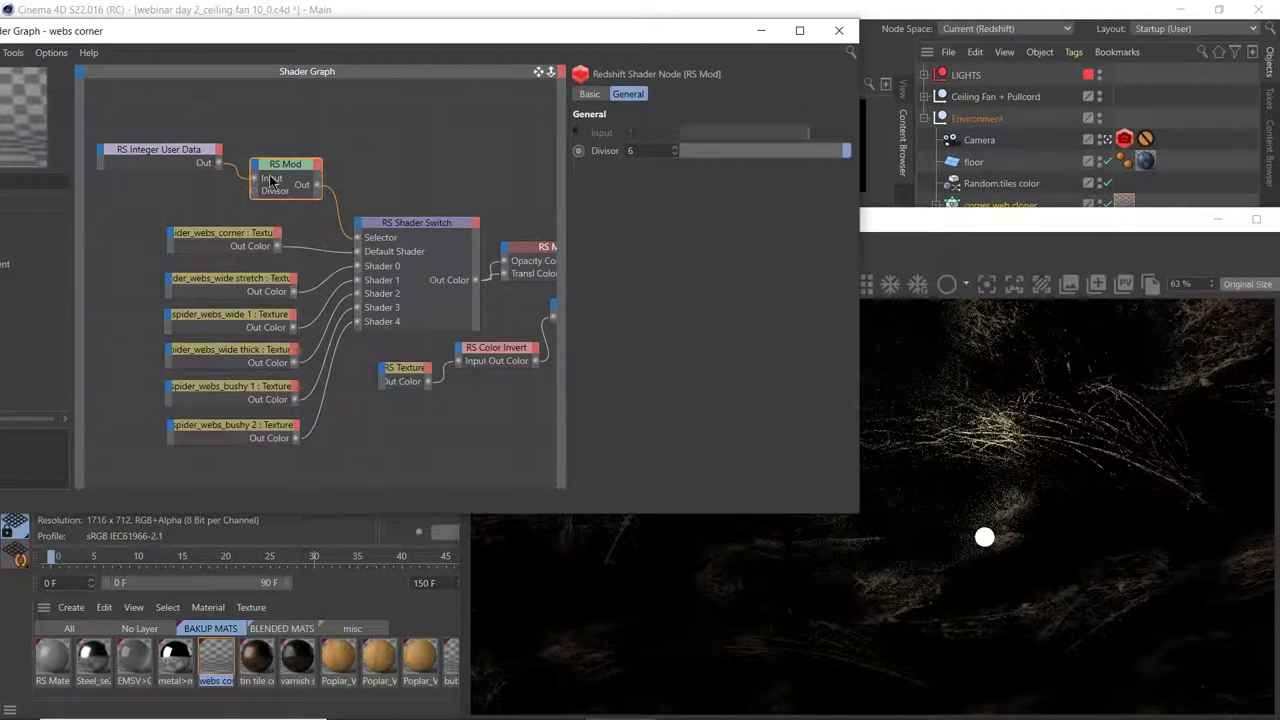
click(410, 224)
drag(407, 231, 409, 231)
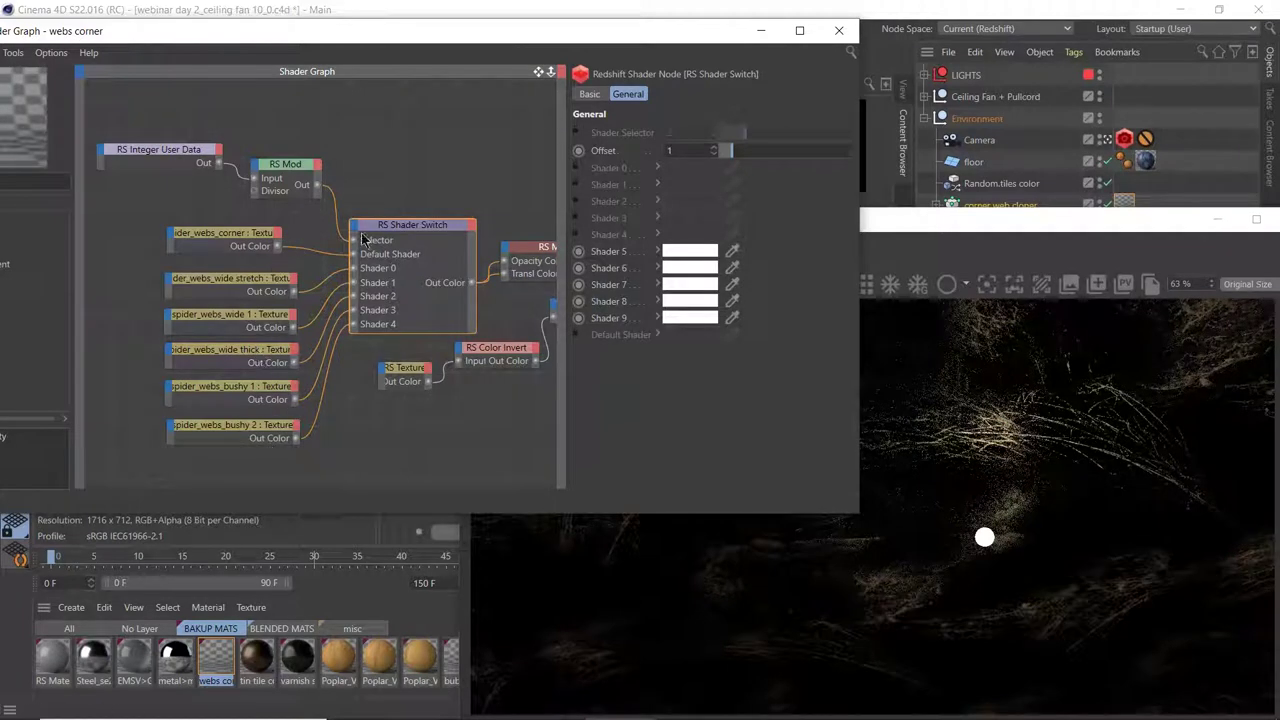
middle_drag(486, 274, 282, 232)
drag(221, 184, 215, 169)
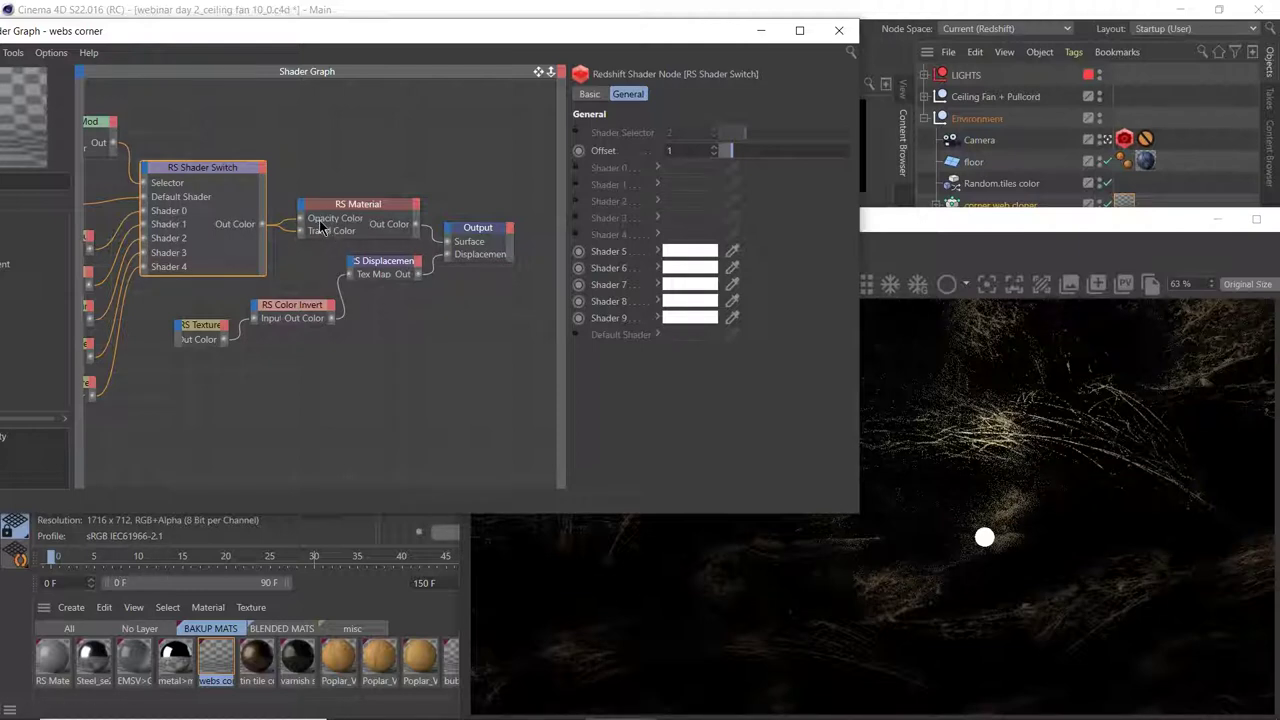
- View the RS Material and RS Texture node settings, then rearrange the RenderView and Shader Graph windows
drag(322, 240, 318, 237)
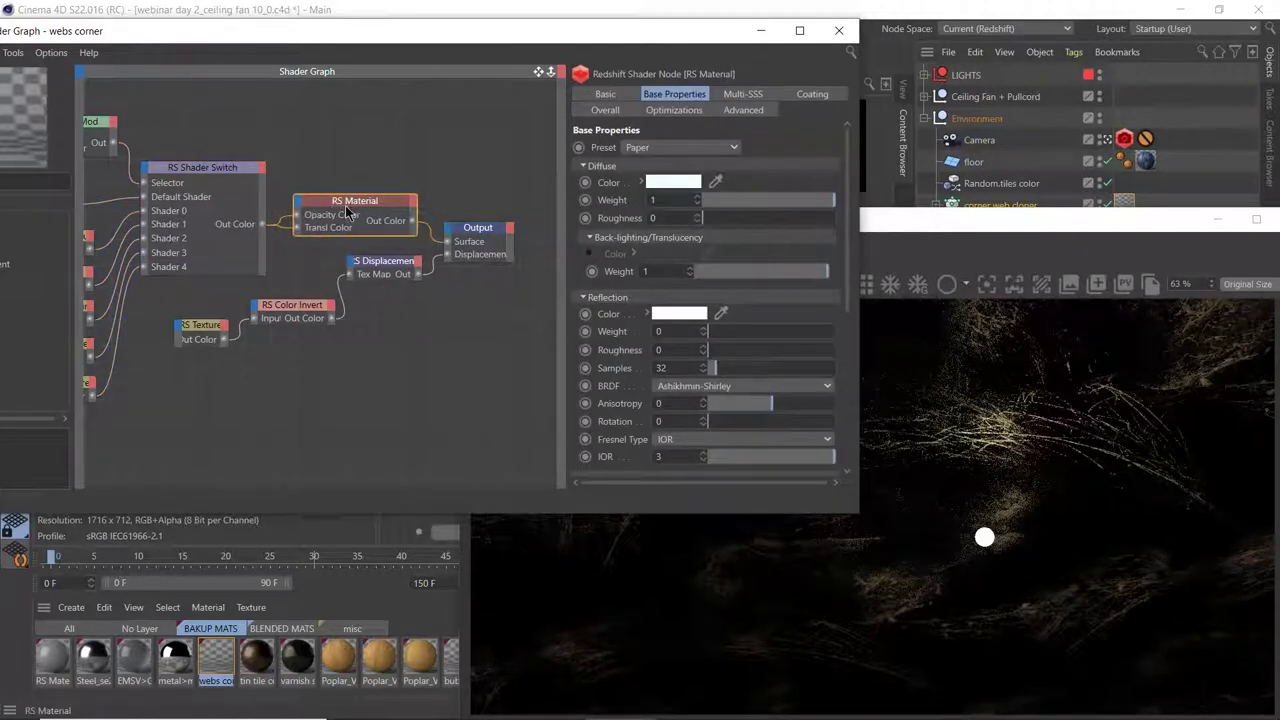
click(210, 334)
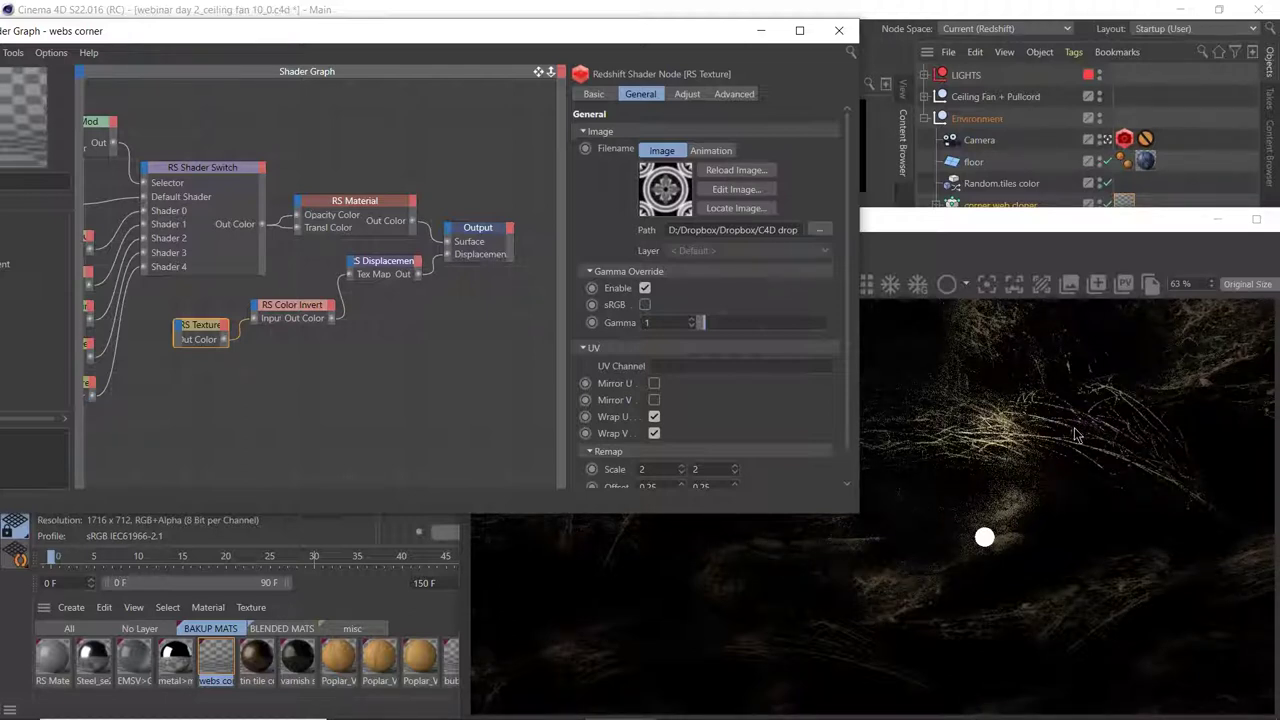
drag(1010, 228, 994, 345)
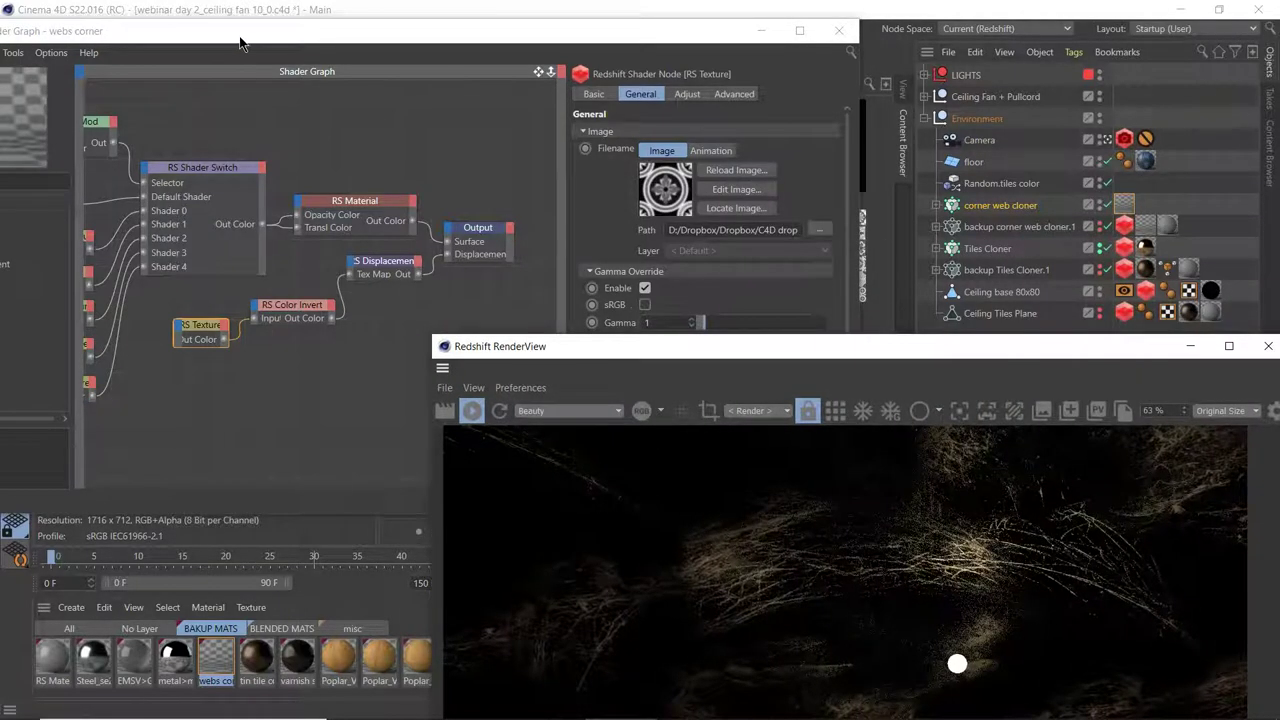
drag(243, 37, 446, 43)
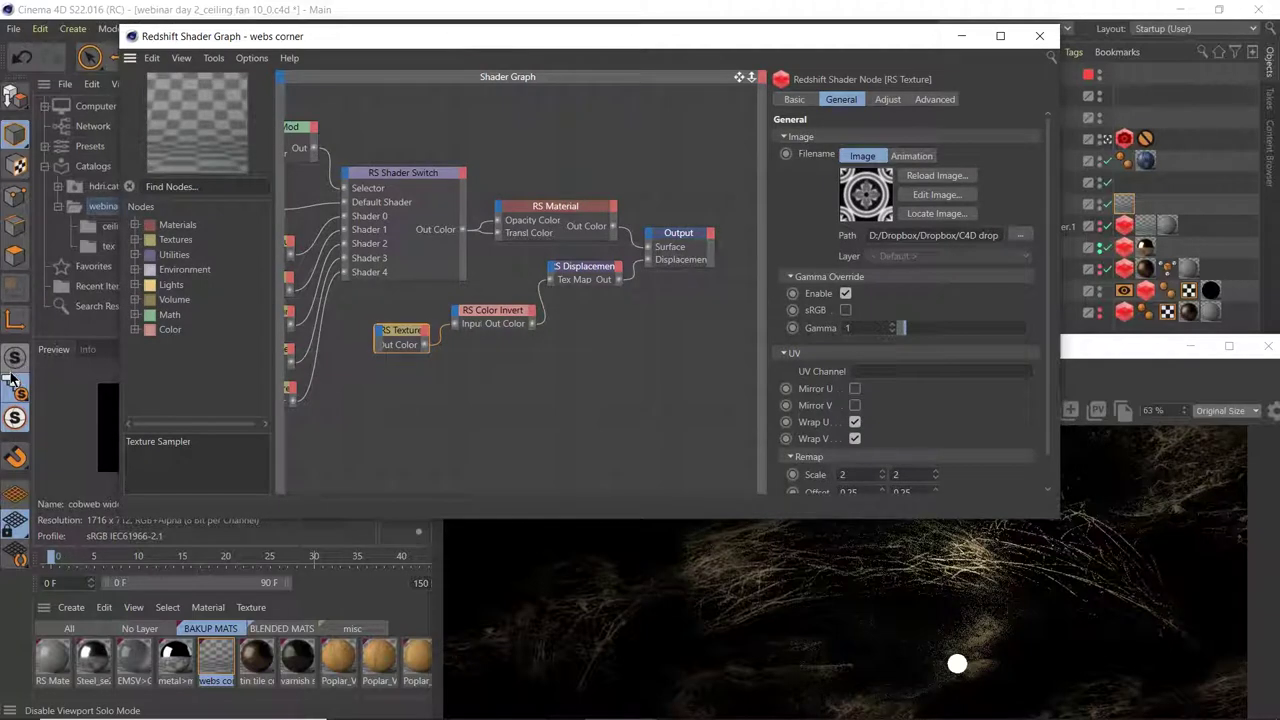
- Enable Viewport Solo, stop the progressive IPR render, and close the Shader Graph
click(11, 360)
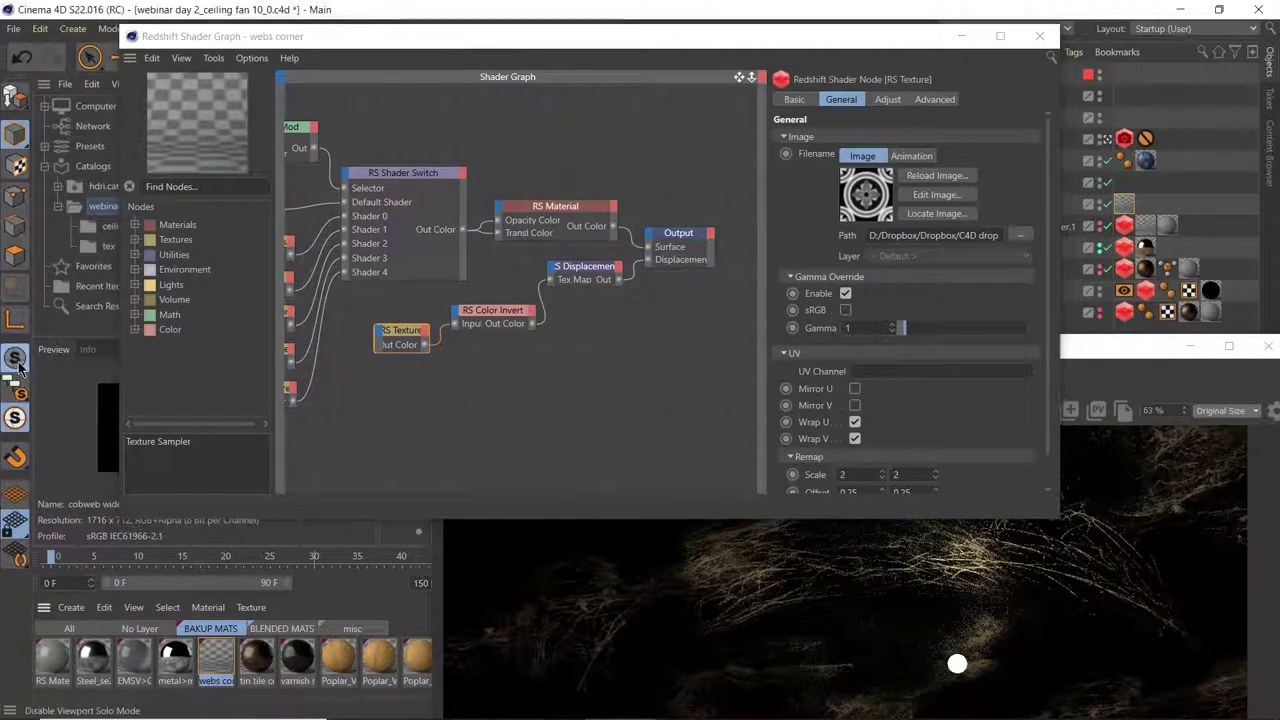
drag(1113, 357, 1041, 156)
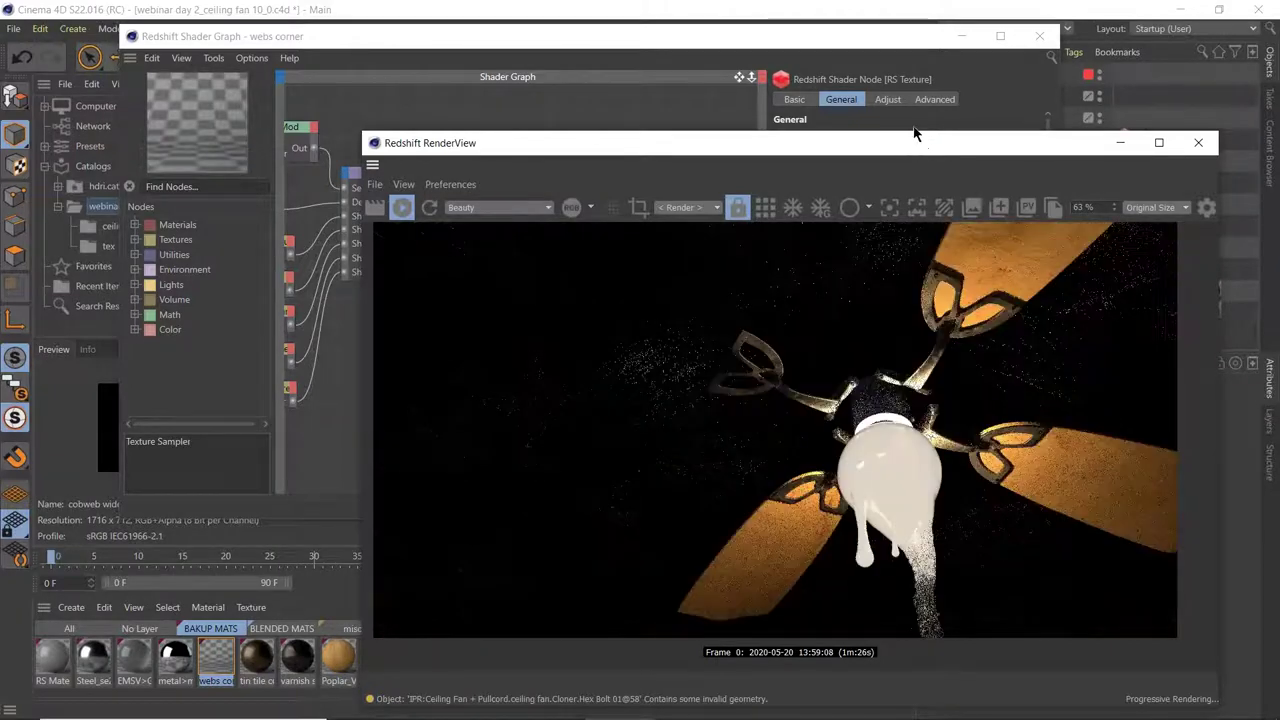
click(429, 207)
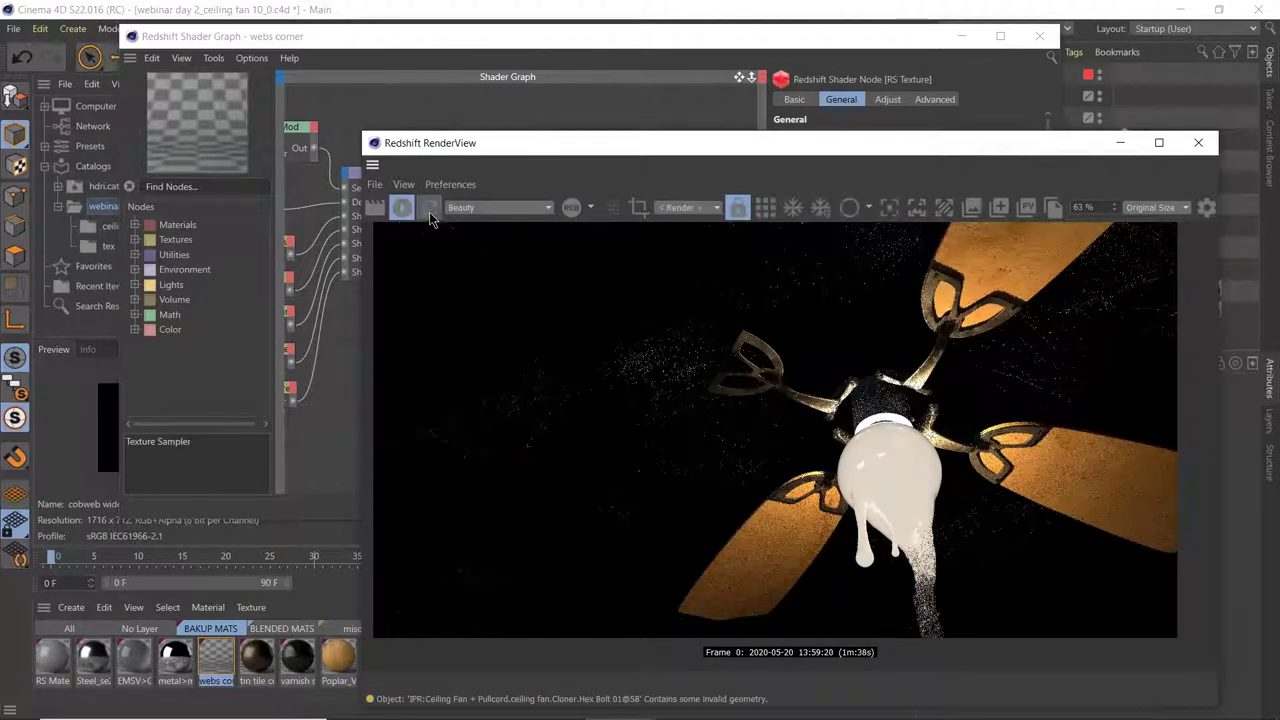
drag(876, 46, 746, 76)
click(910, 62)
- Collapse the Environment group and expand LIGHTS in the Object Manager
drag(1022, 150, 679, 91)
click(925, 118)
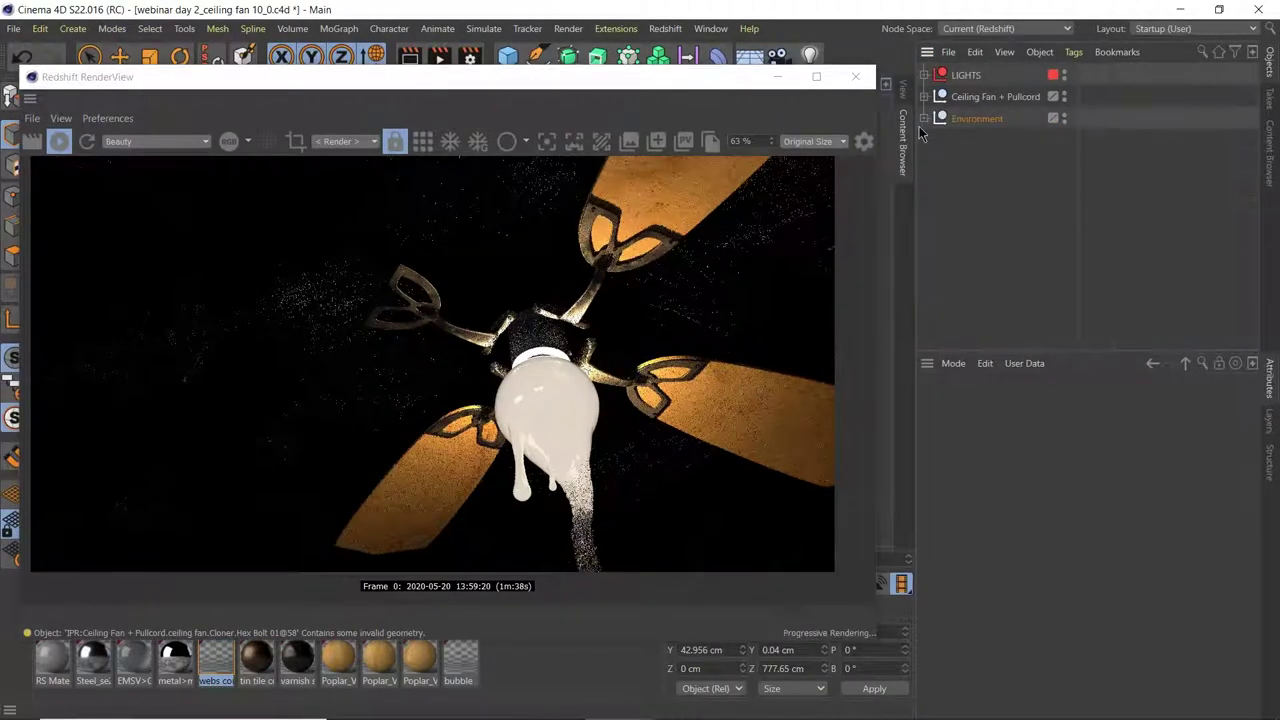
click(924, 75)
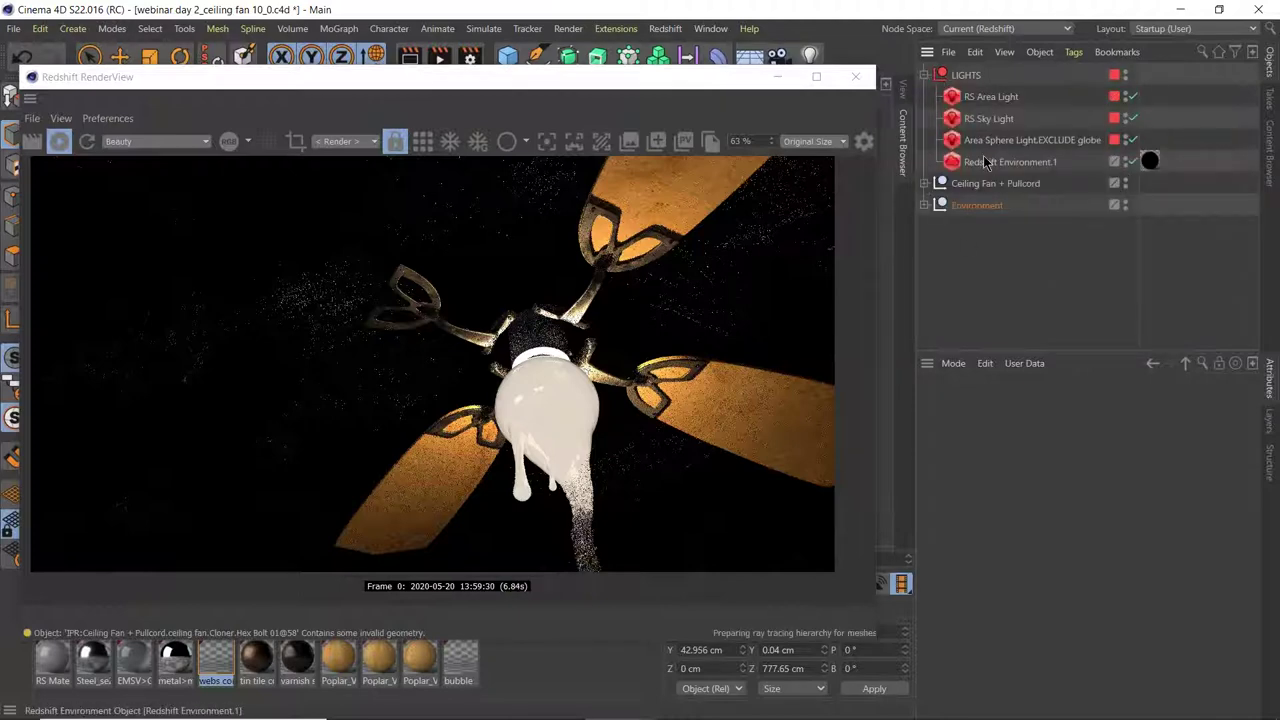
- Close the Redshift RenderView and the Content Browser
drag(729, 78, 1107, 98)
click(1189, 161)
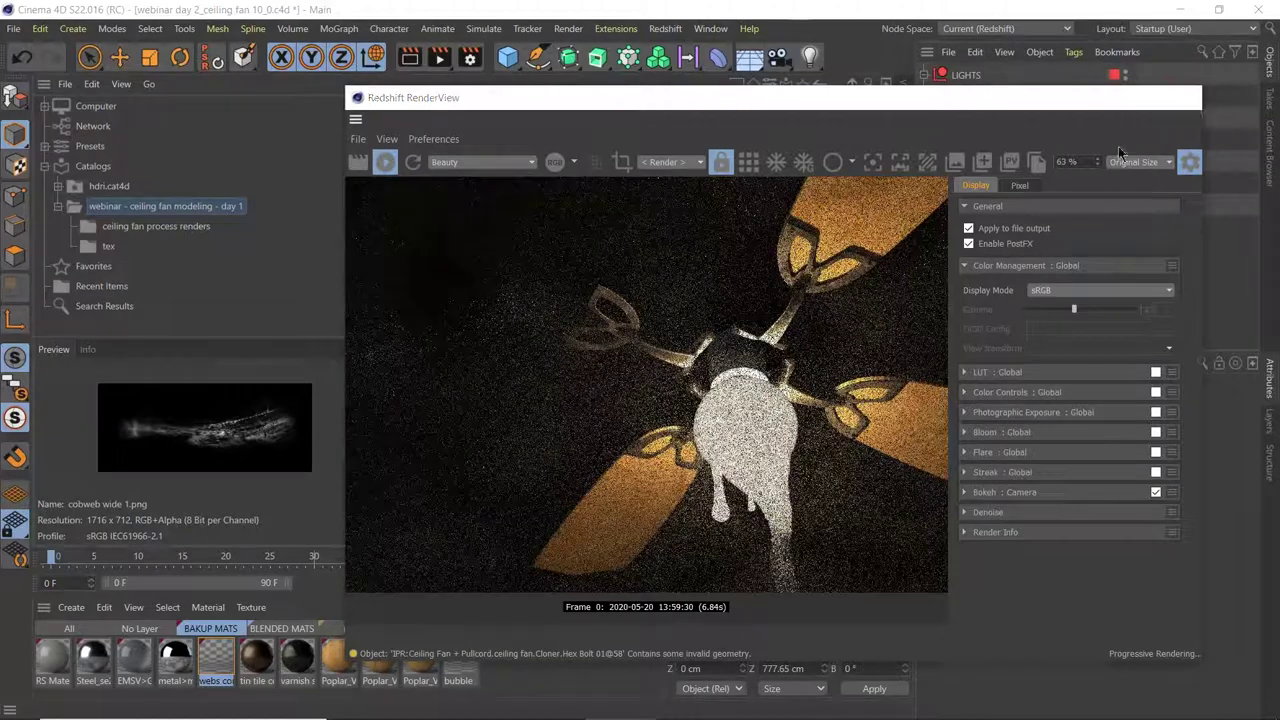
click(1181, 97)
click(901, 92)
click(711, 28)
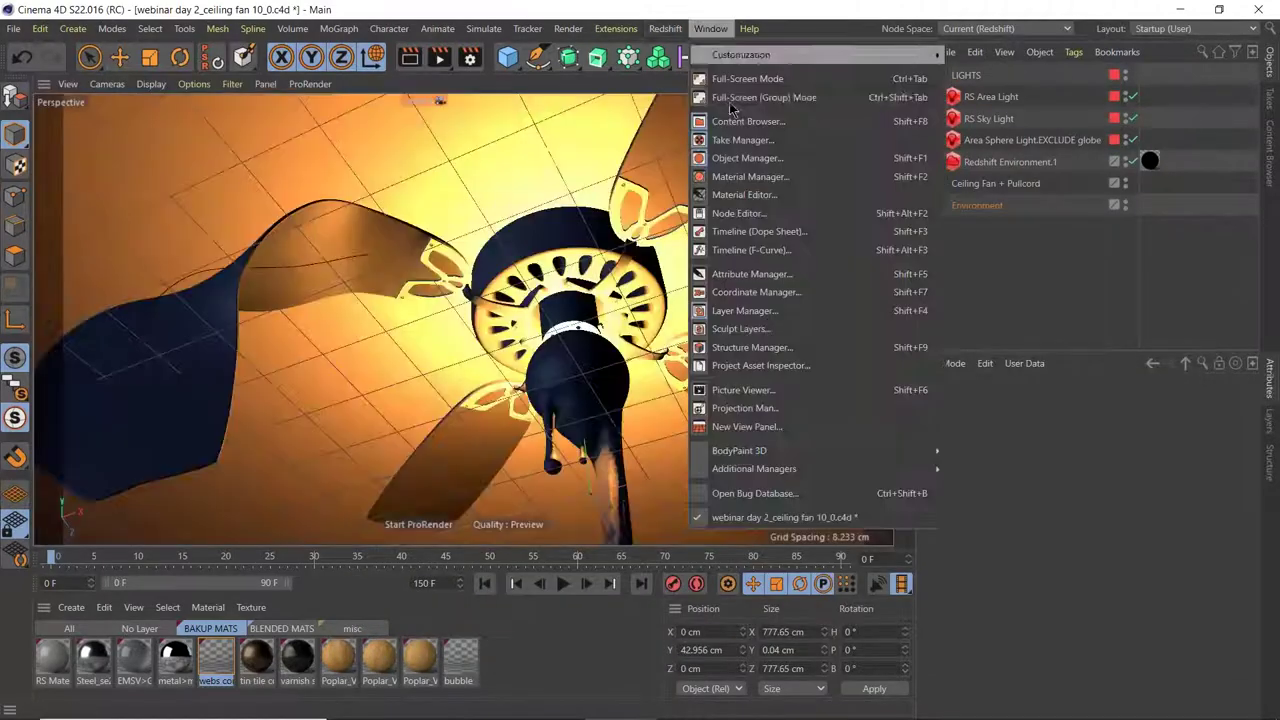
- Show render.jpg from the Picture Viewer's History, then hide the side panel and zoom the image
click(745, 390)
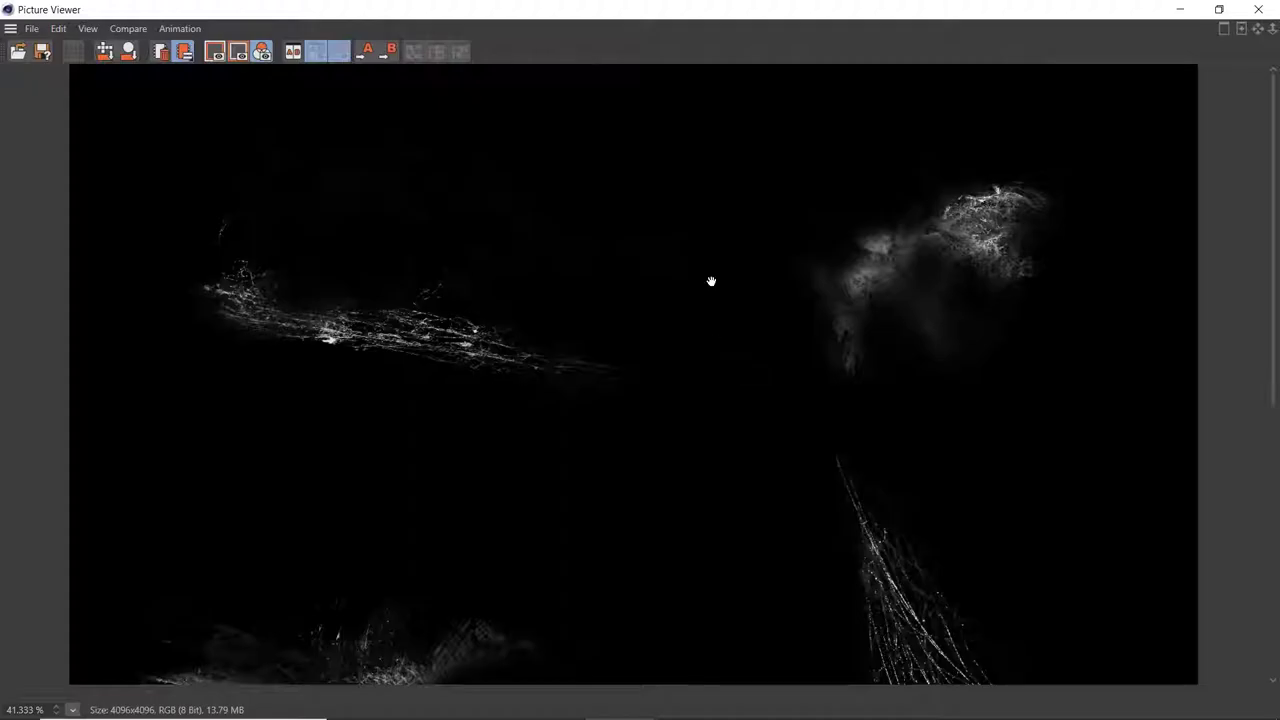
click(1223, 29)
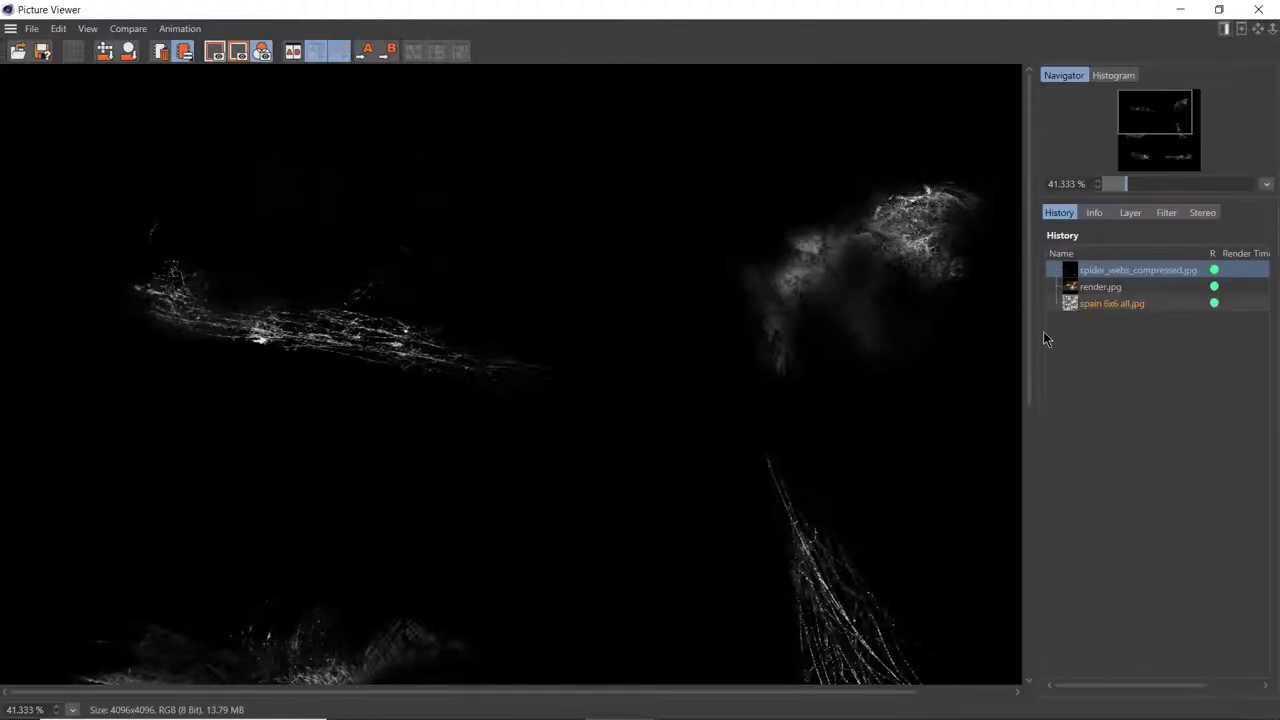
click(1084, 289)
click(1223, 30)
scroll(680, 364, up, 3)
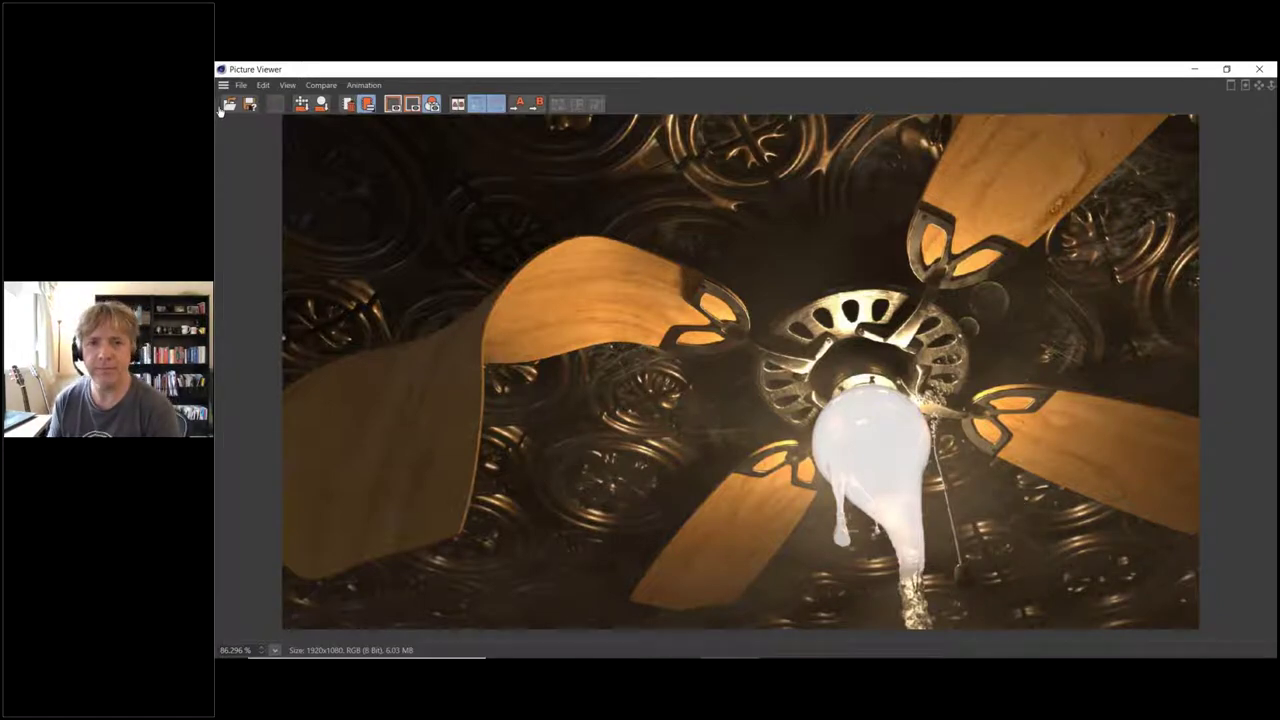
- Zoom the fan render to 100%, pan to its lower part, and restore the Picture Viewer to a smaller window
scroll(513, 254, up, 1)
mouse_move(583, 280)
mouse_down()
mouse_move(587, 343)
mouse_move(554, 357)
mouse_move(625, 343)
mouse_move(592, 273)
mouse_up()
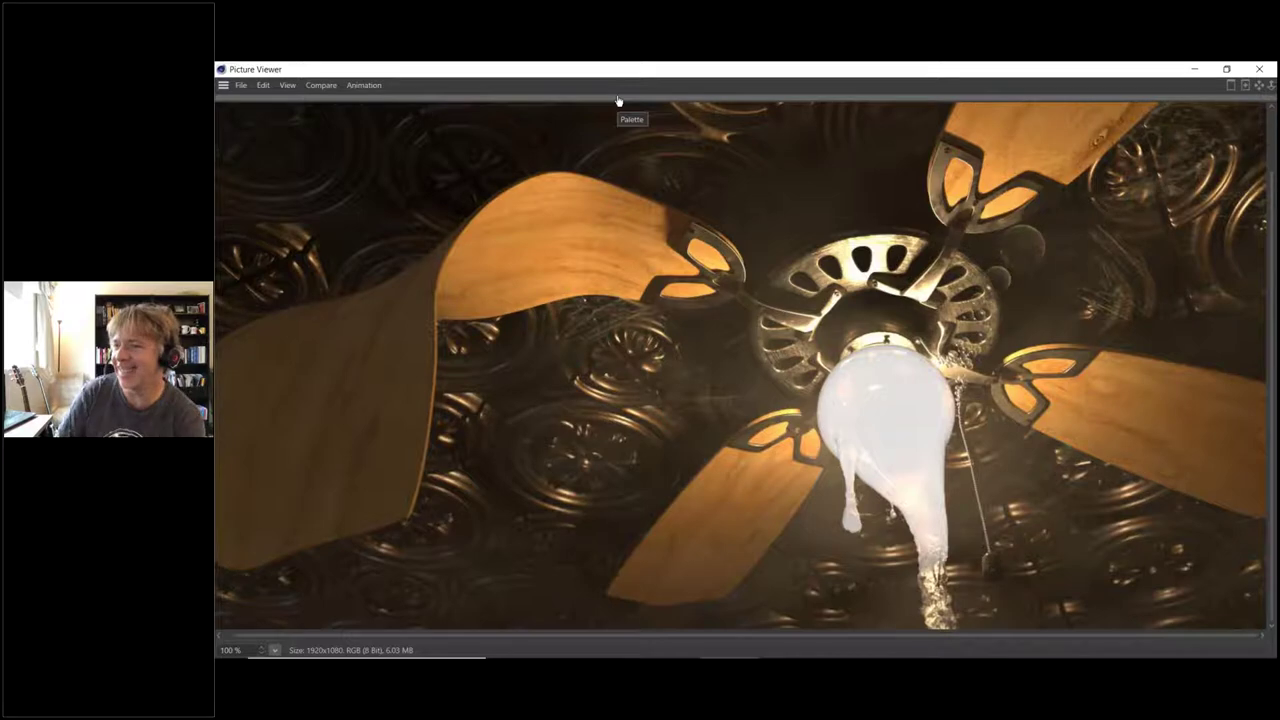
mouse_move(630, 645)
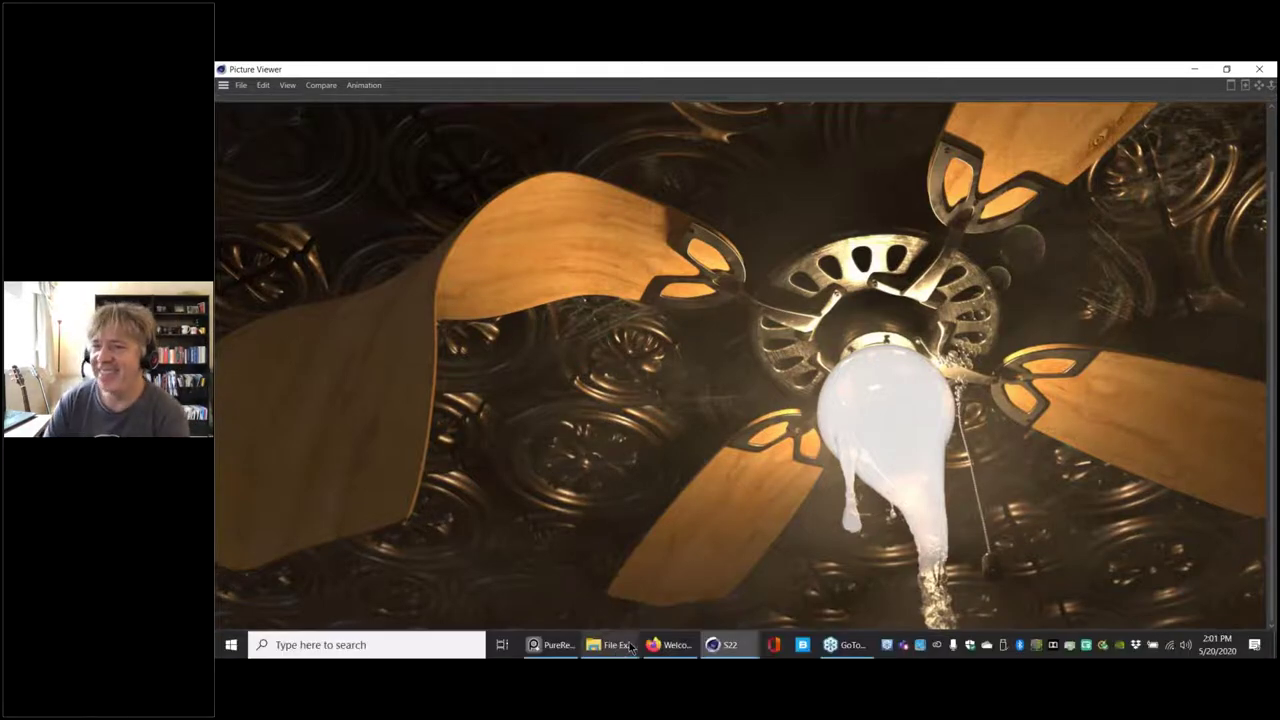
double_click(960, 69)
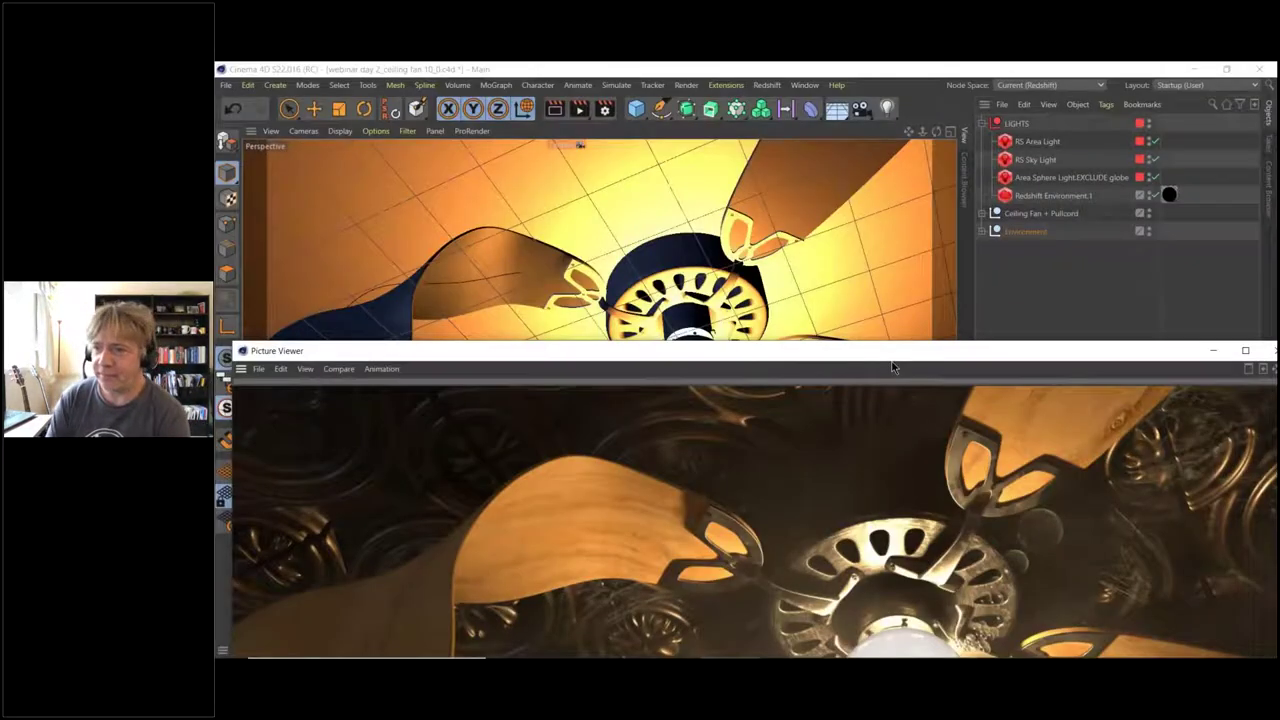
- Open the ceiling fan process renders folder in the Content Browser and scroll through its thumbnails
click(966, 180)
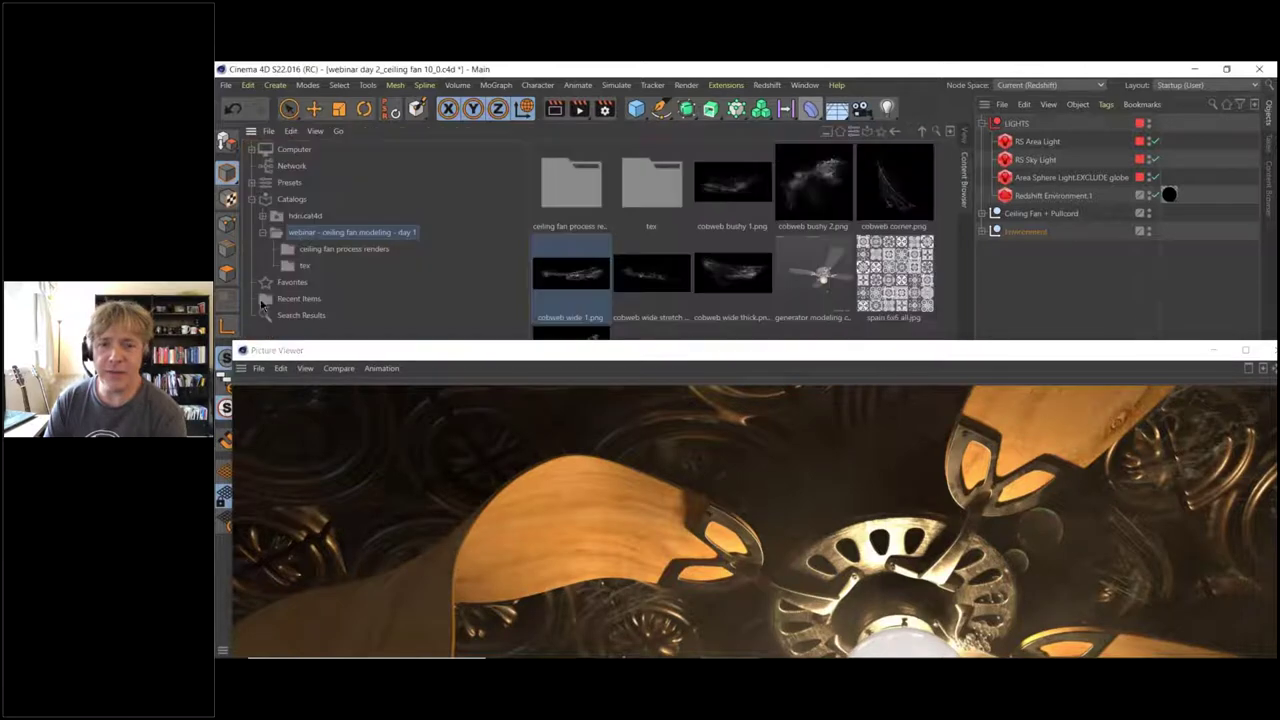
double_click(580, 199)
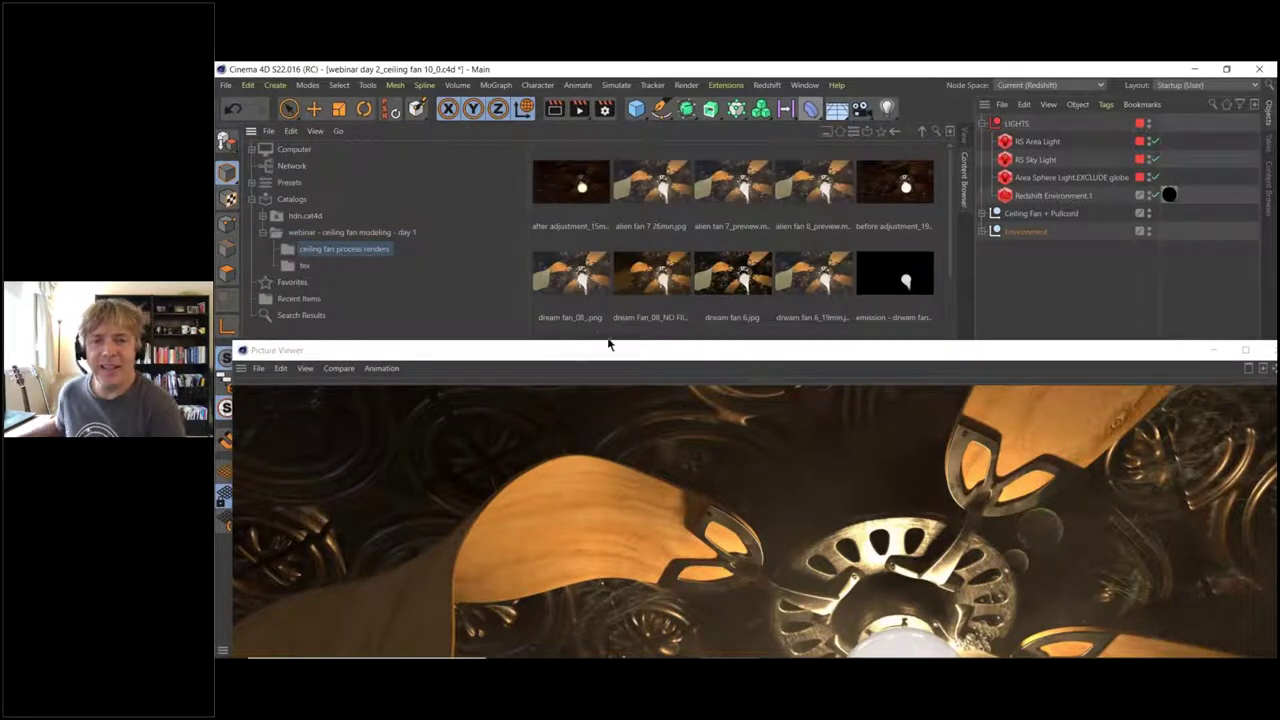
drag(617, 354, 611, 526)
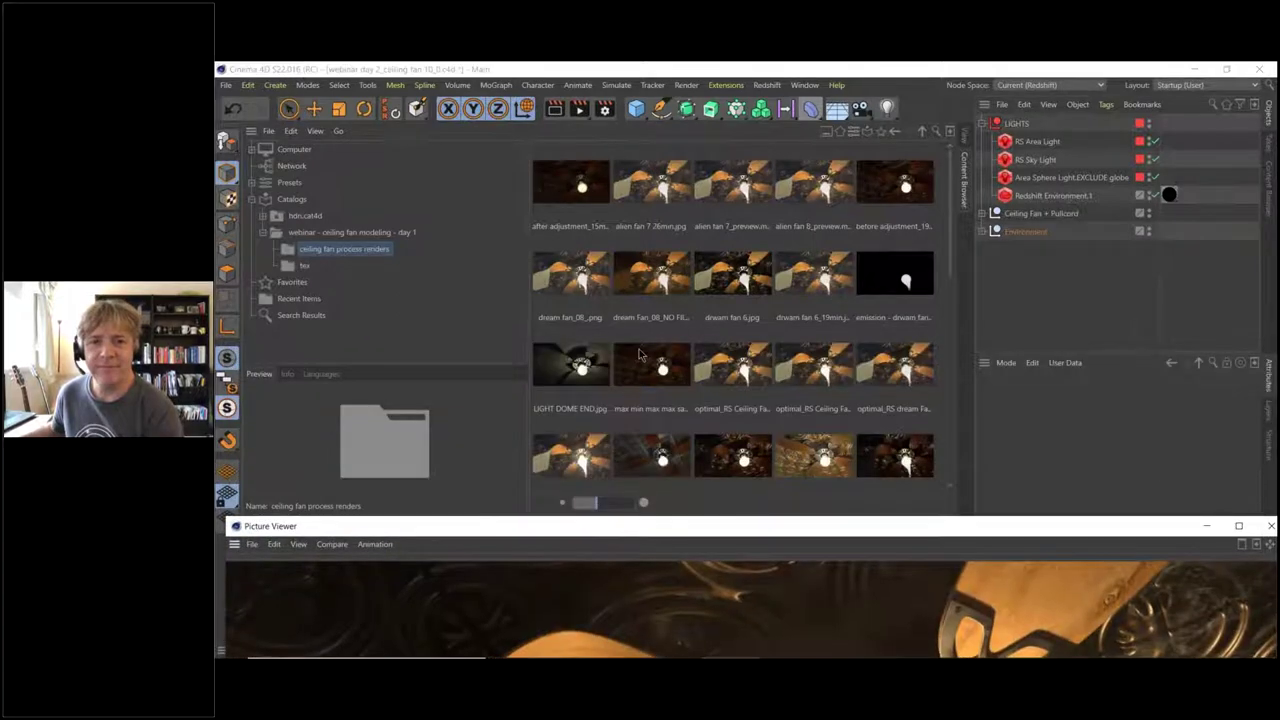
scroll(640, 350, down, 1)
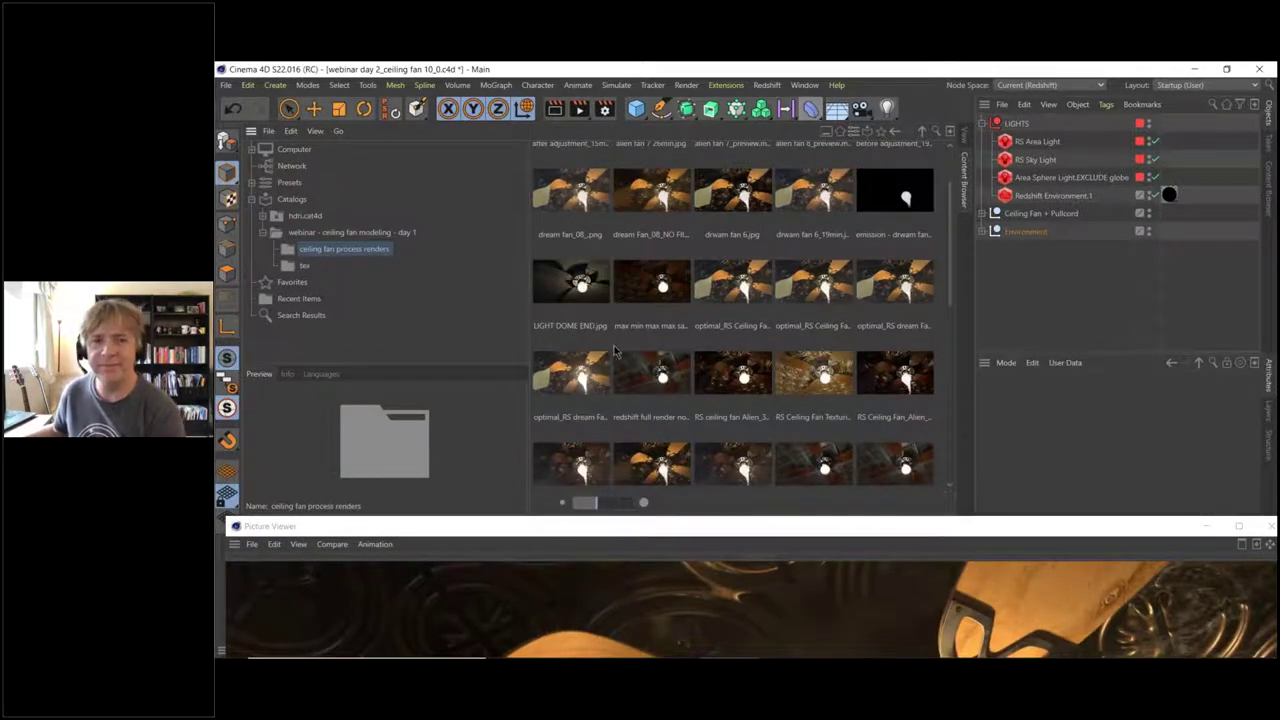
scroll(632, 346, down, 8)
scroll(634, 344, down, 2)
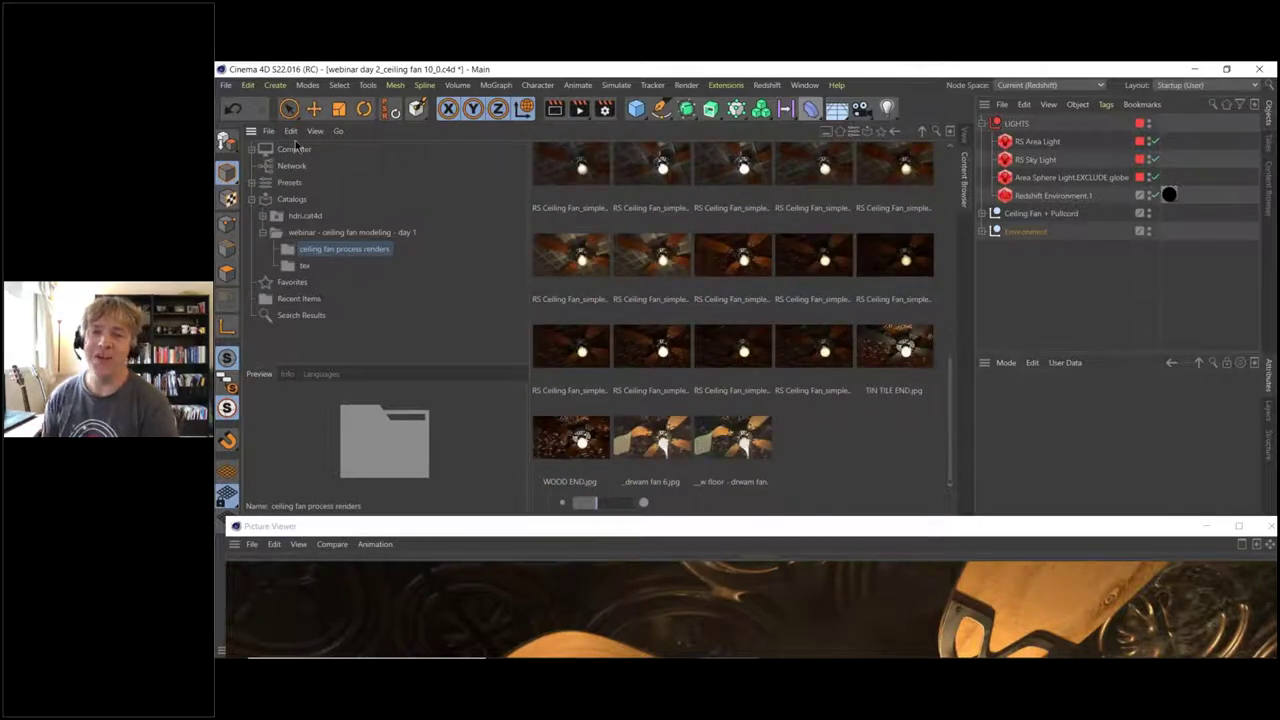
- Untick Images in the View menu so only movies show, and select alien fan 8_preview
click(315, 131)
mouse_move(357, 188)
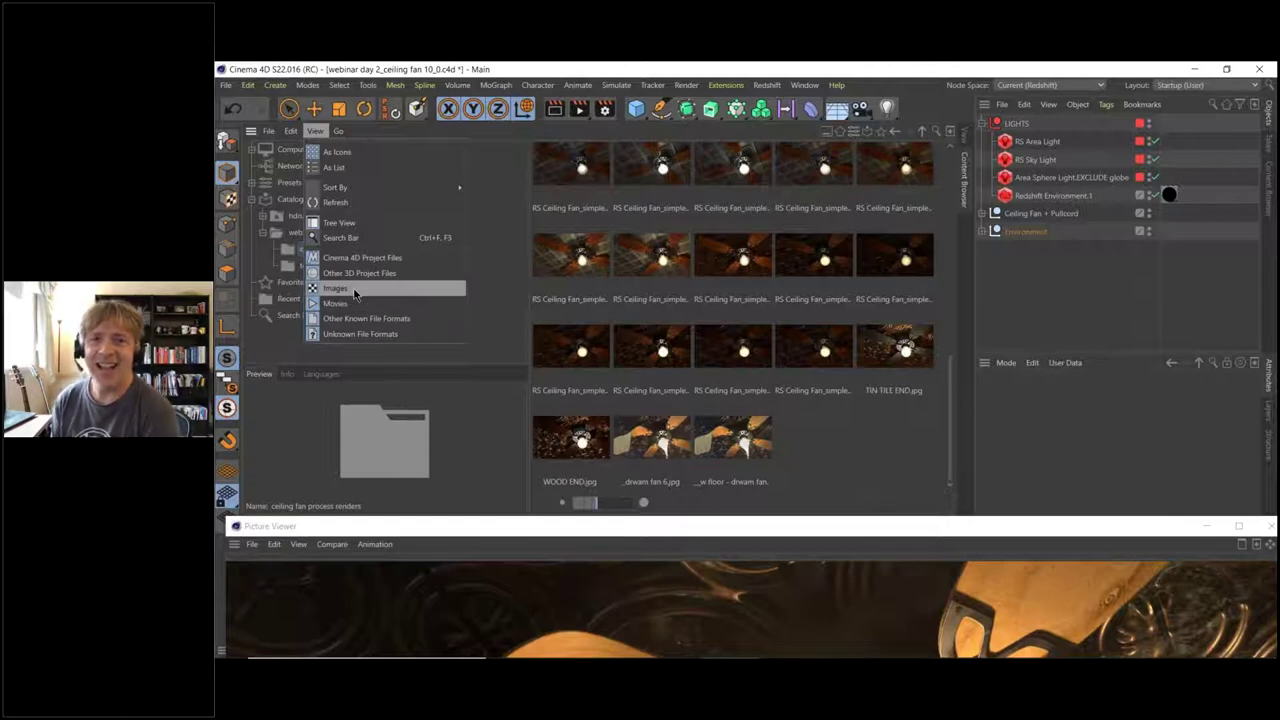
click(352, 290)
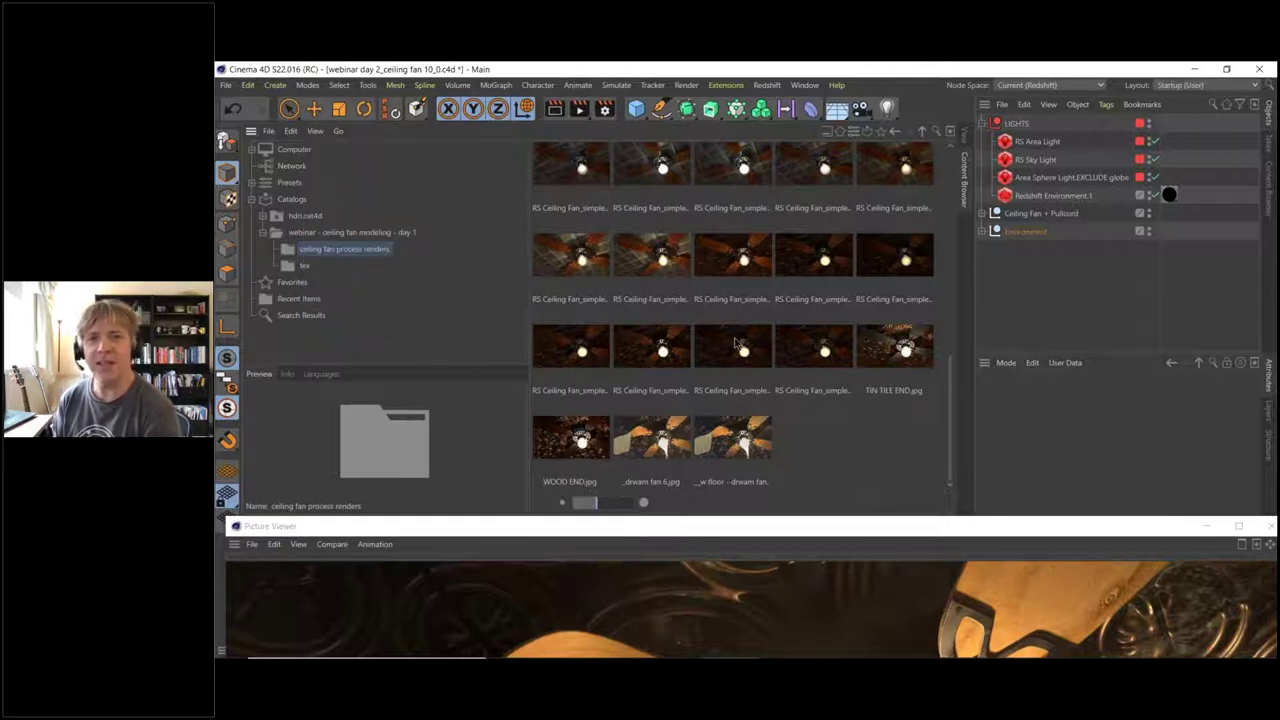
click(648, 181)
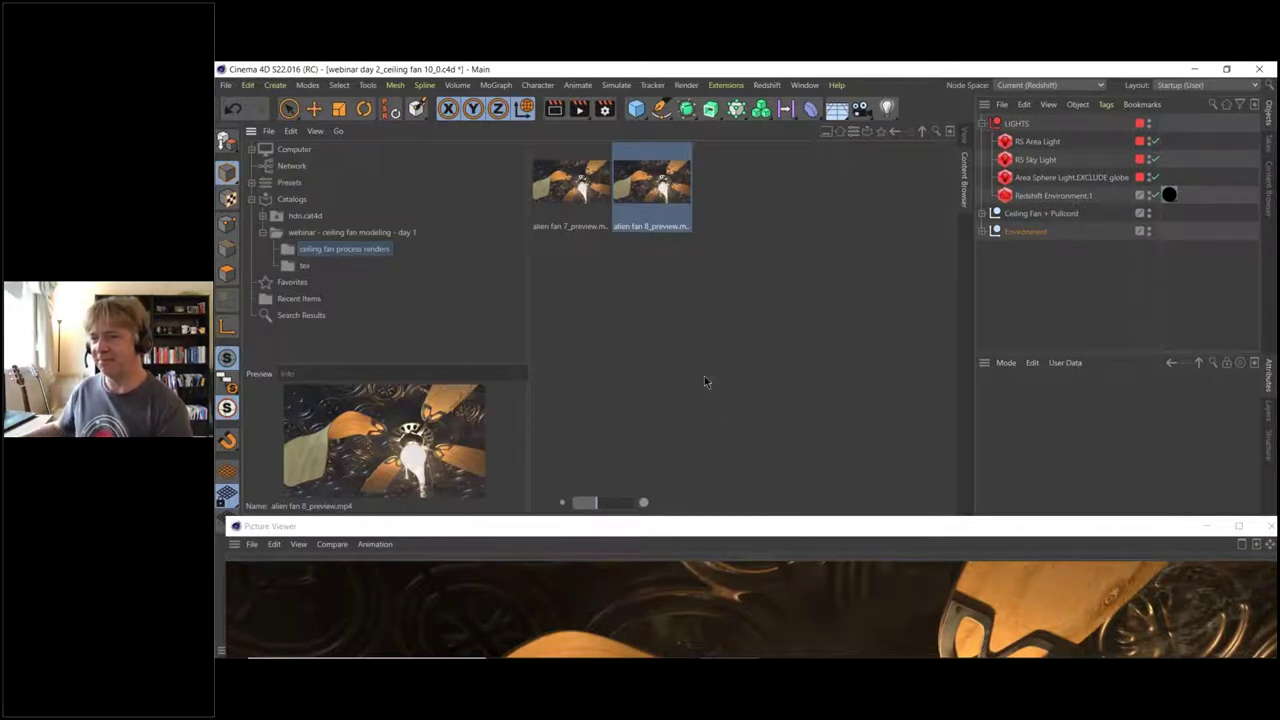
mouse_move(745, 526)
mouse_down()
mouse_move(745, 196)
mouse_move(754, 506)
mouse_up()
- Open alien fan 7_preview in Movies & TV, rewind it to the start, and close the player
click(588, 190)
right_click(588, 192)
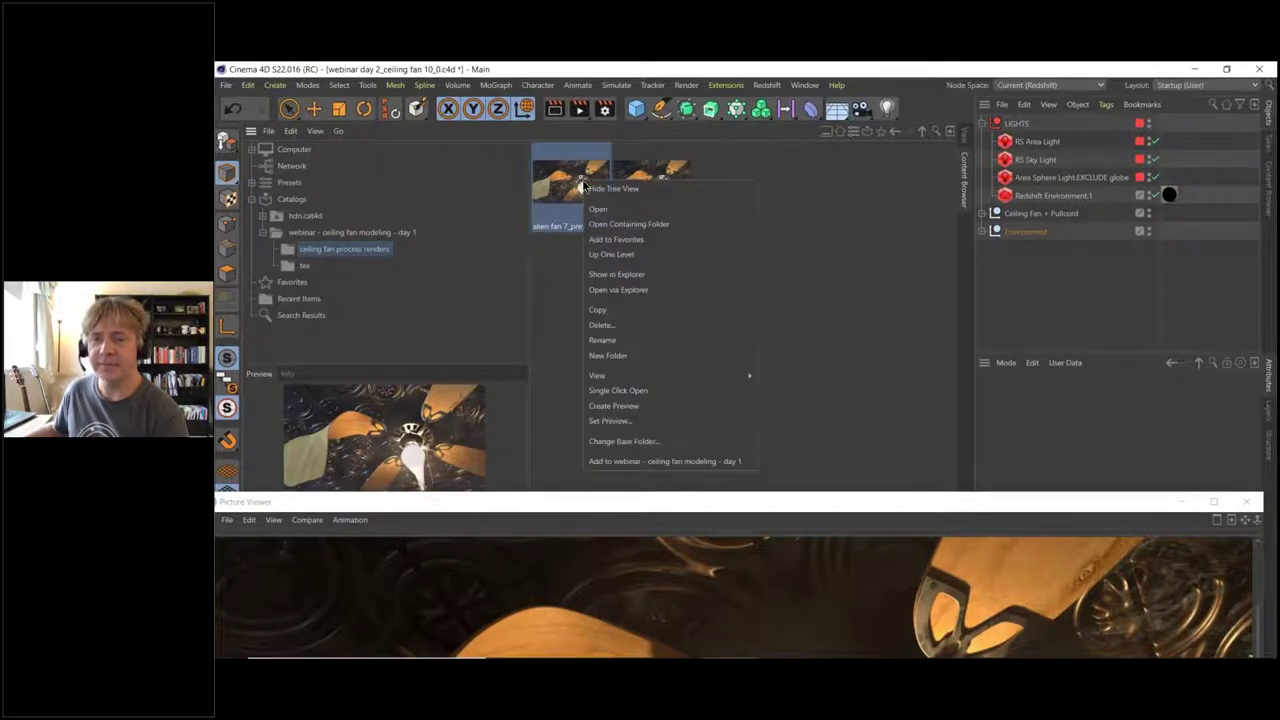
click(615, 222)
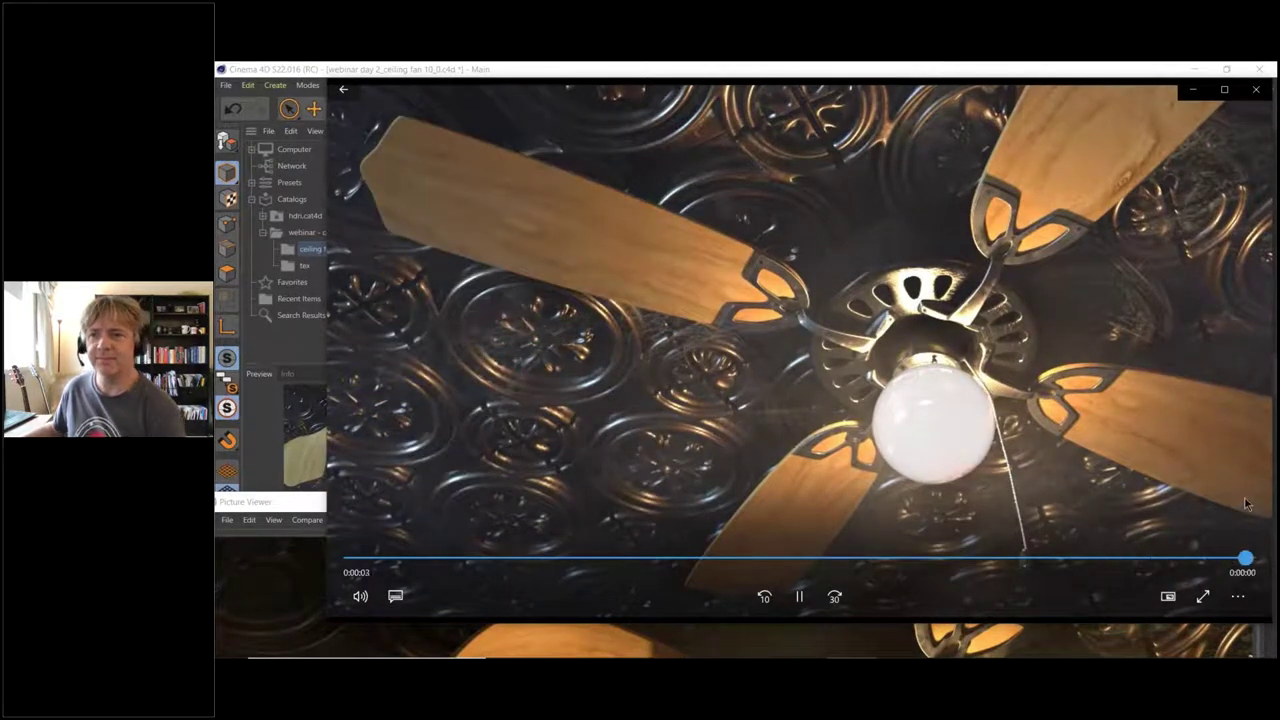
drag(1055, 558, 440, 562)
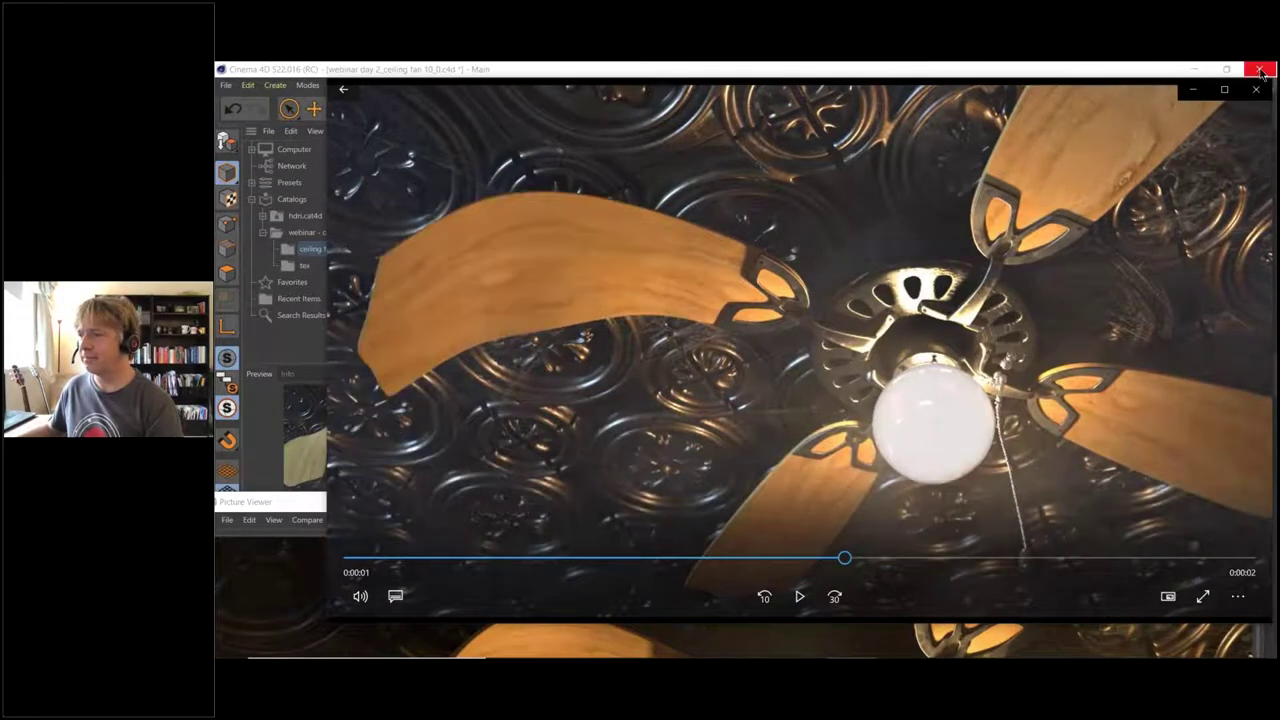
click(1256, 89)
click(1260, 70)
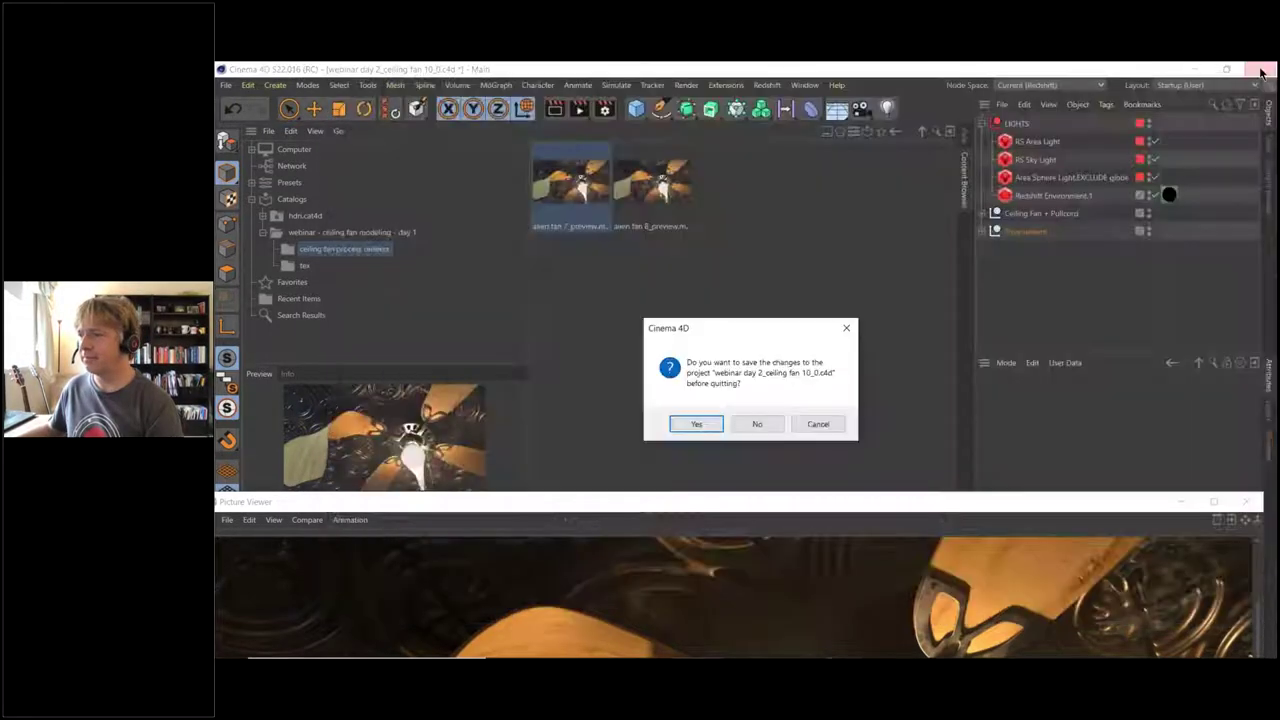
- Cancel the save-before-quitting dialog and maximize the Picture Viewer
click(832, 423)
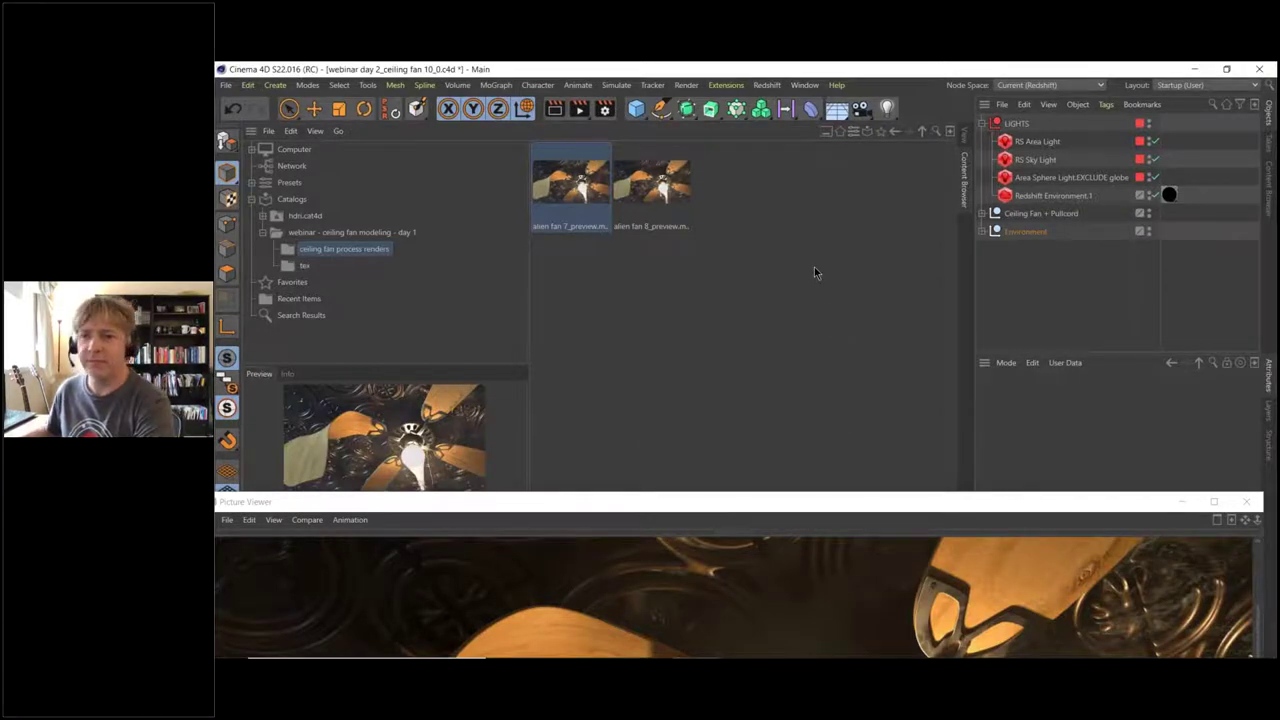
click(1214, 501)
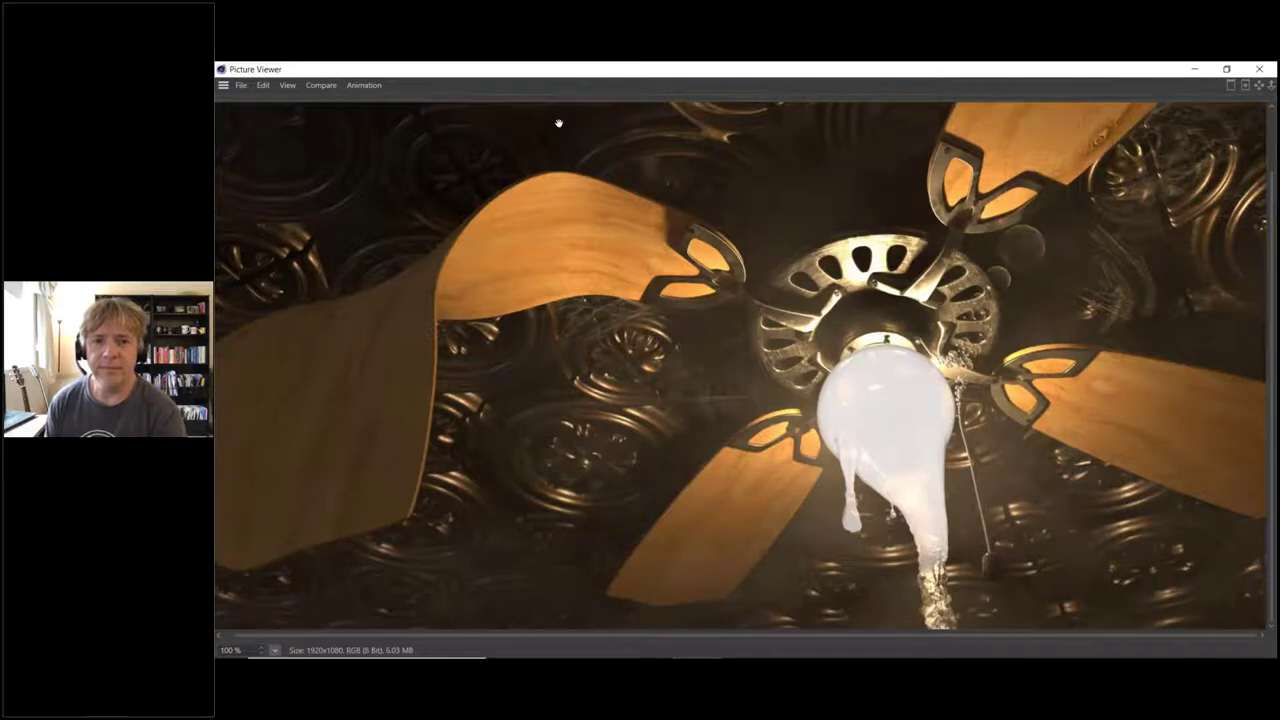